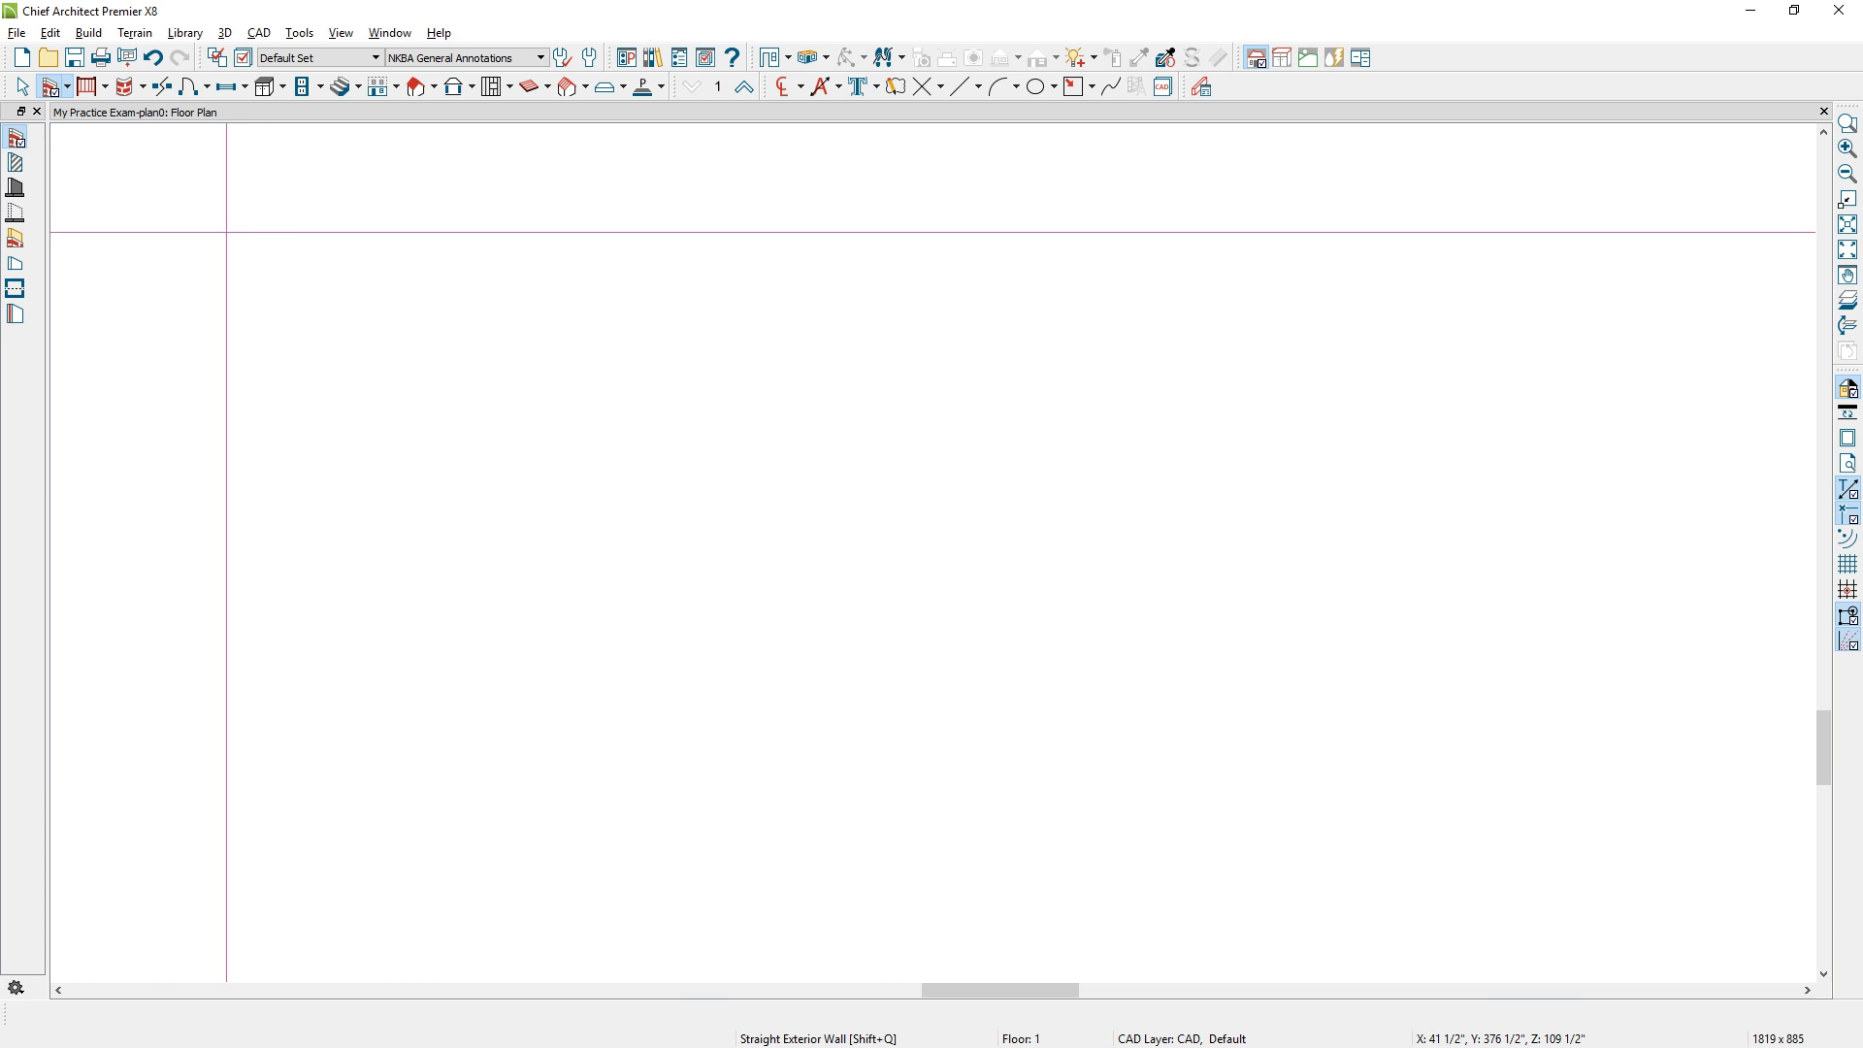
Draw a closed rectangular room of straight exterior walls, about 271 inches wide inside and 160 inches deep overall.
{"action": "left_click_drag", "start_coordinate": [225, 232], "coordinate": [1412, 232]}
{"action": "left_click_drag", "start_coordinate": [1412, 232], "coordinate": [225, 232]}
{"action": "key", "text": "space"}
Resize the exterior room to interior dimensions of 320 inches wide by 220 inches deep.
{"action": "left_click", "coordinate": [220, 409]}
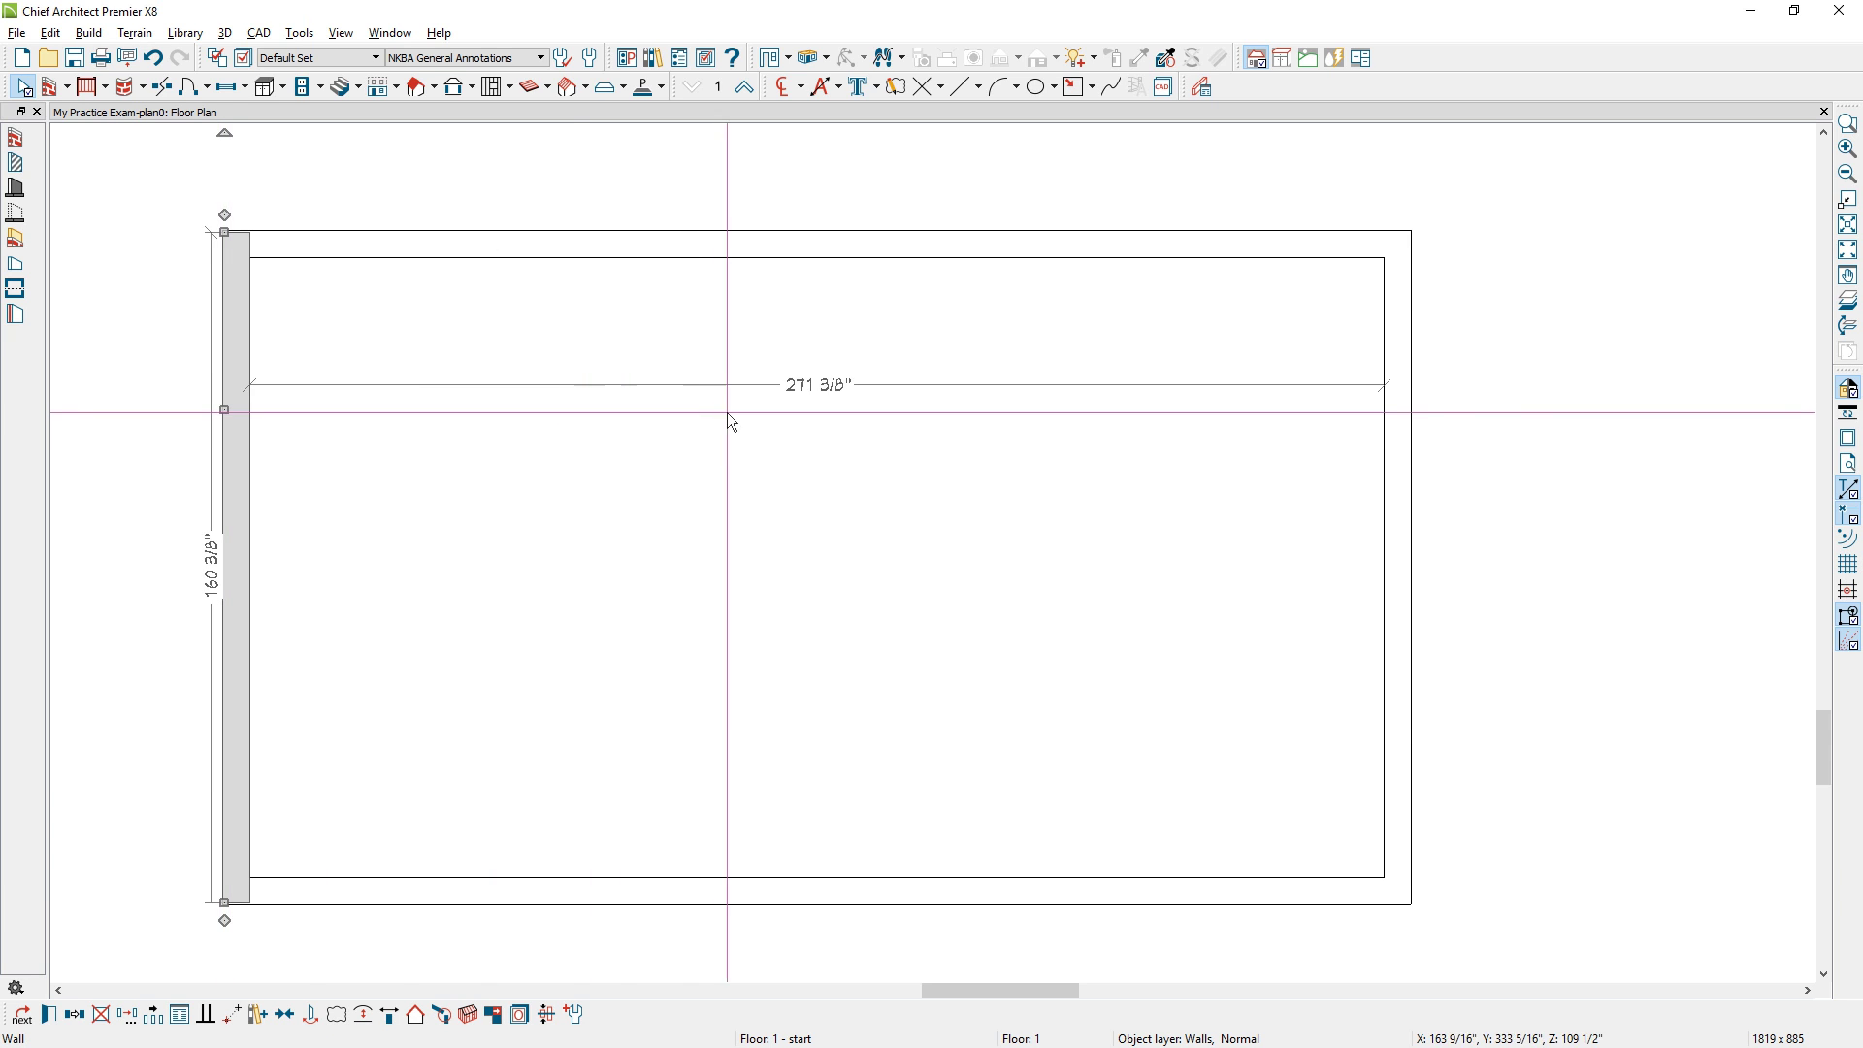
{"action": "left_click", "coordinate": [797, 396]}
{"action": "type", "text": "320"}
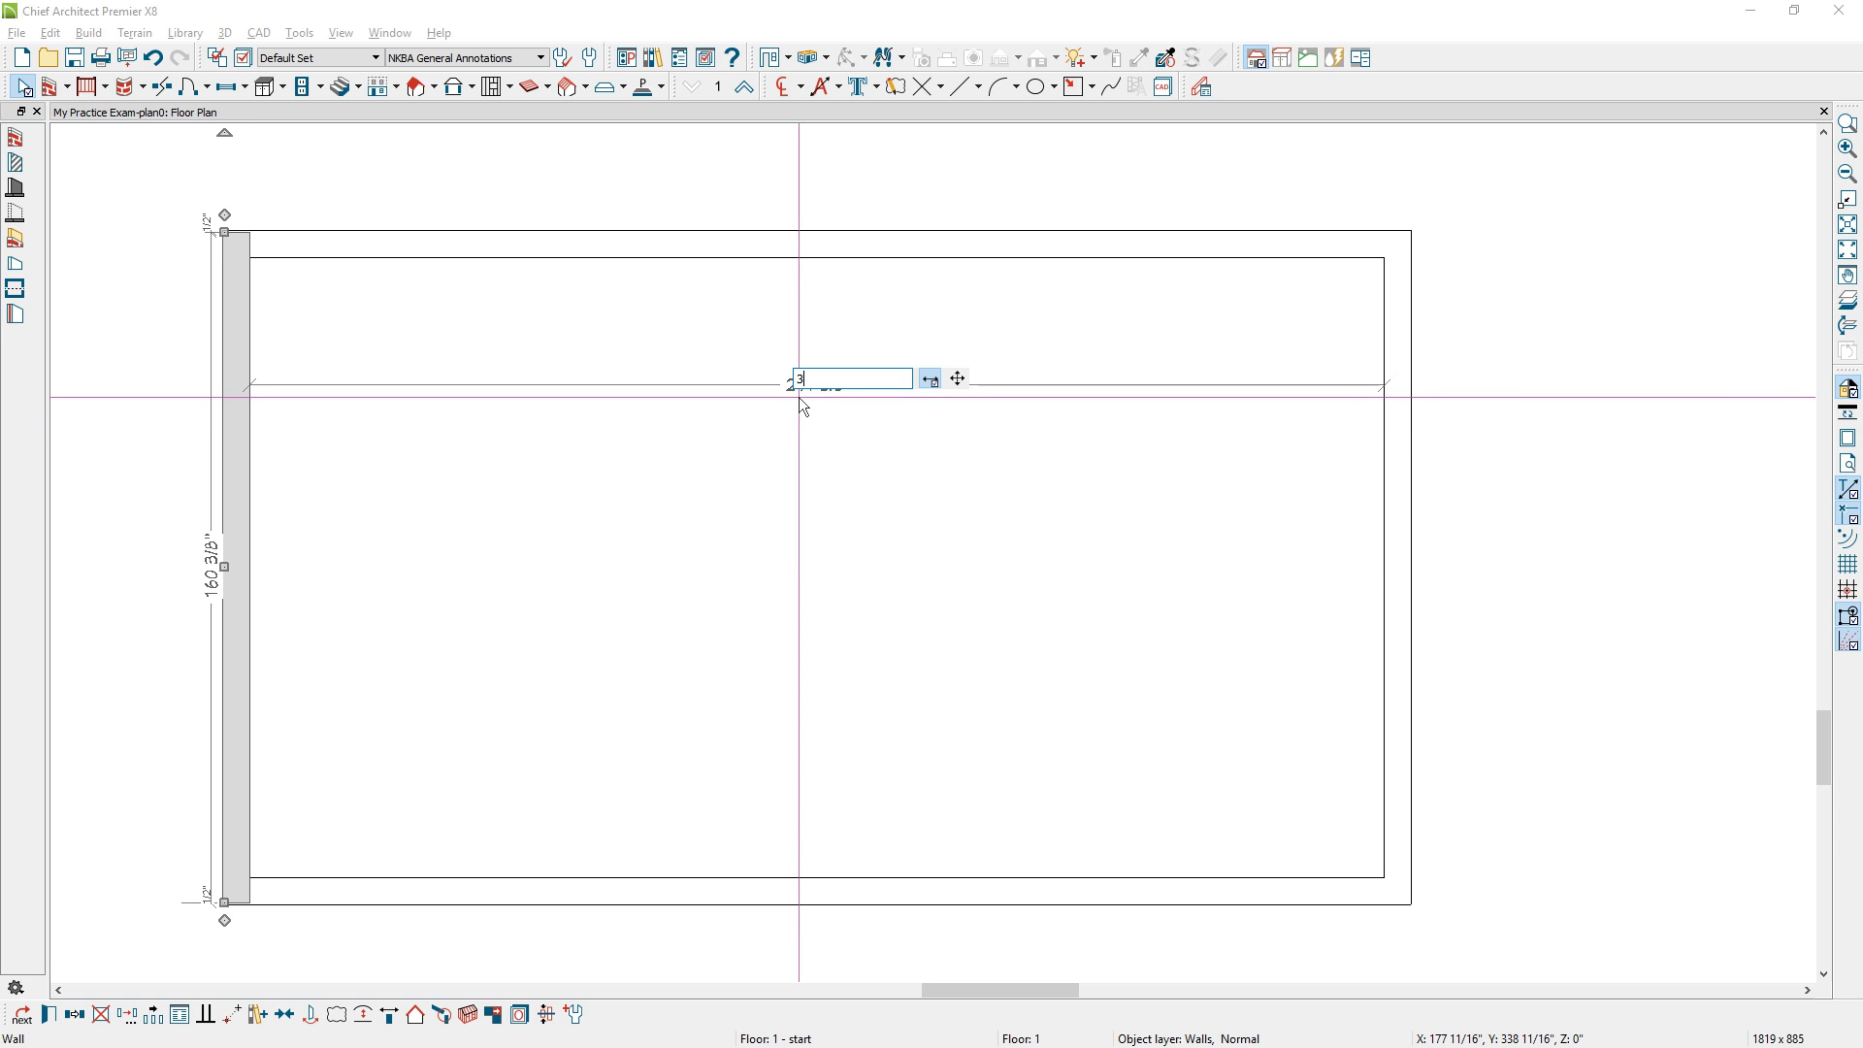
{"action": "key", "text": "Return"}
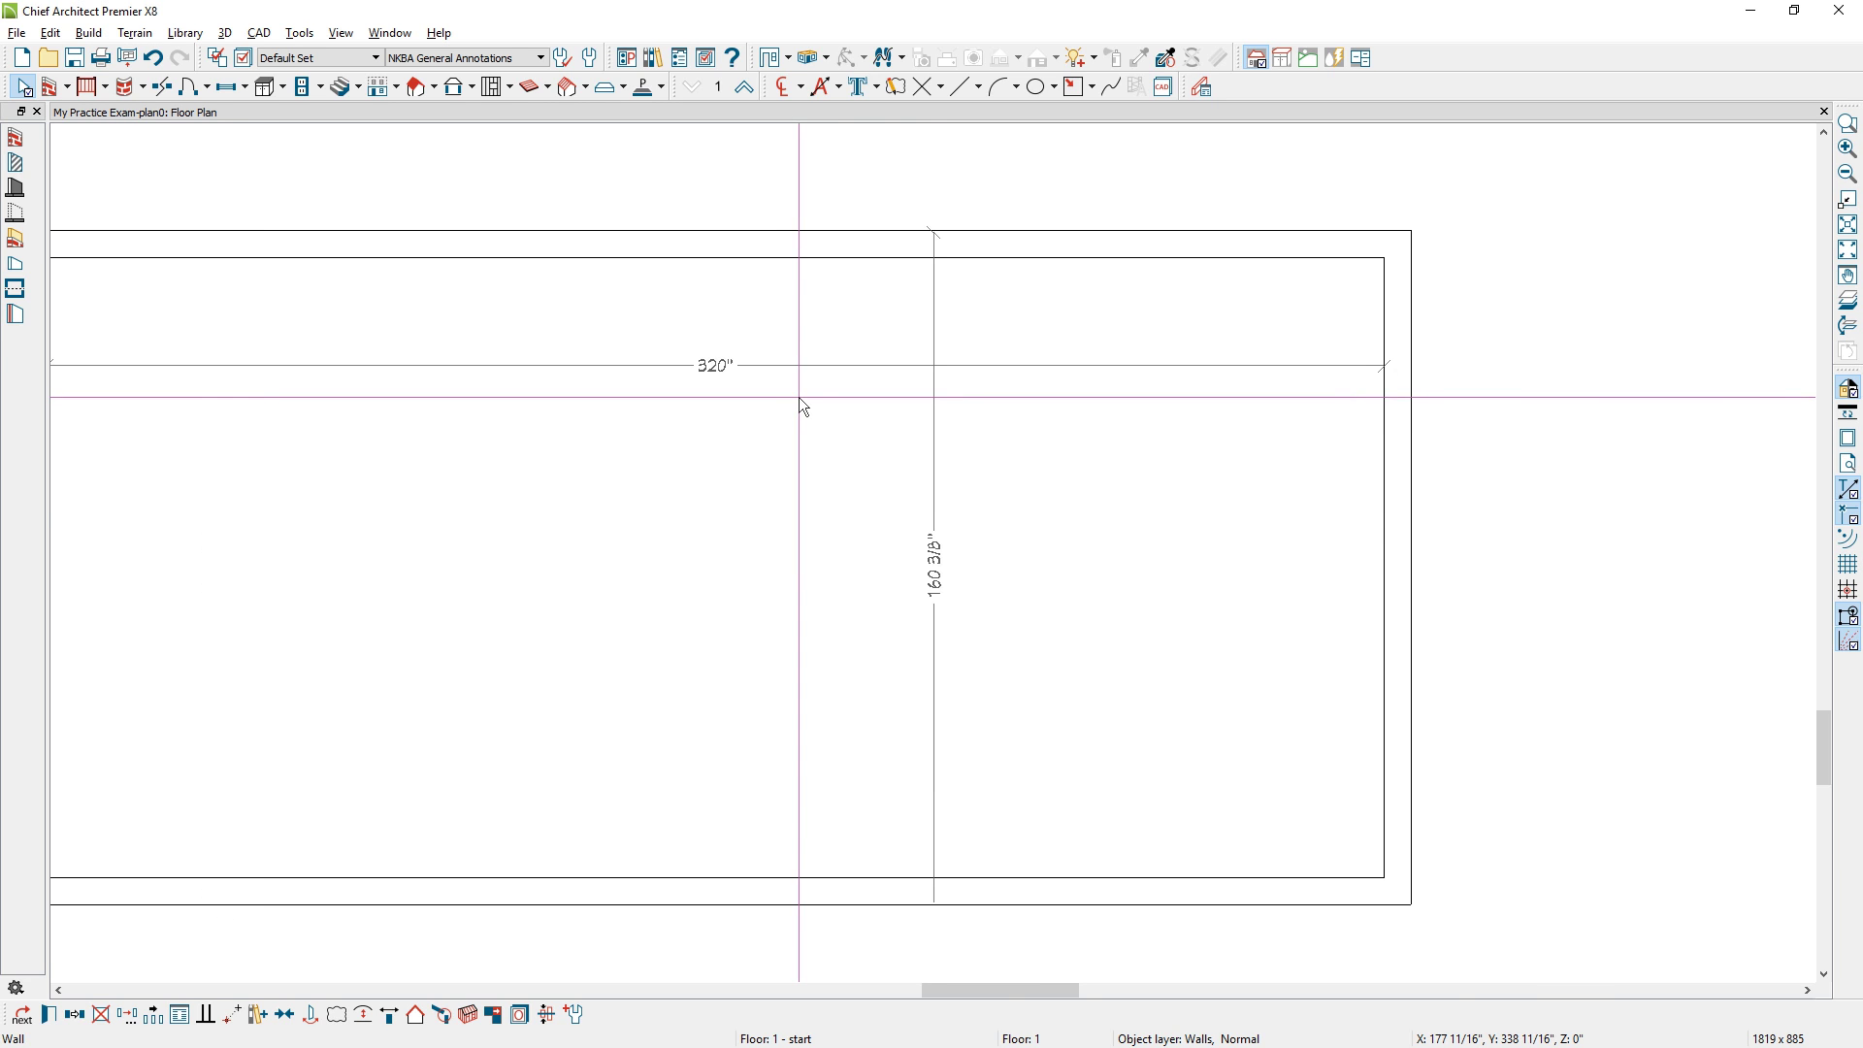
{"action": "left_click", "coordinate": [936, 569]}
{"action": "type", "text": "220"}
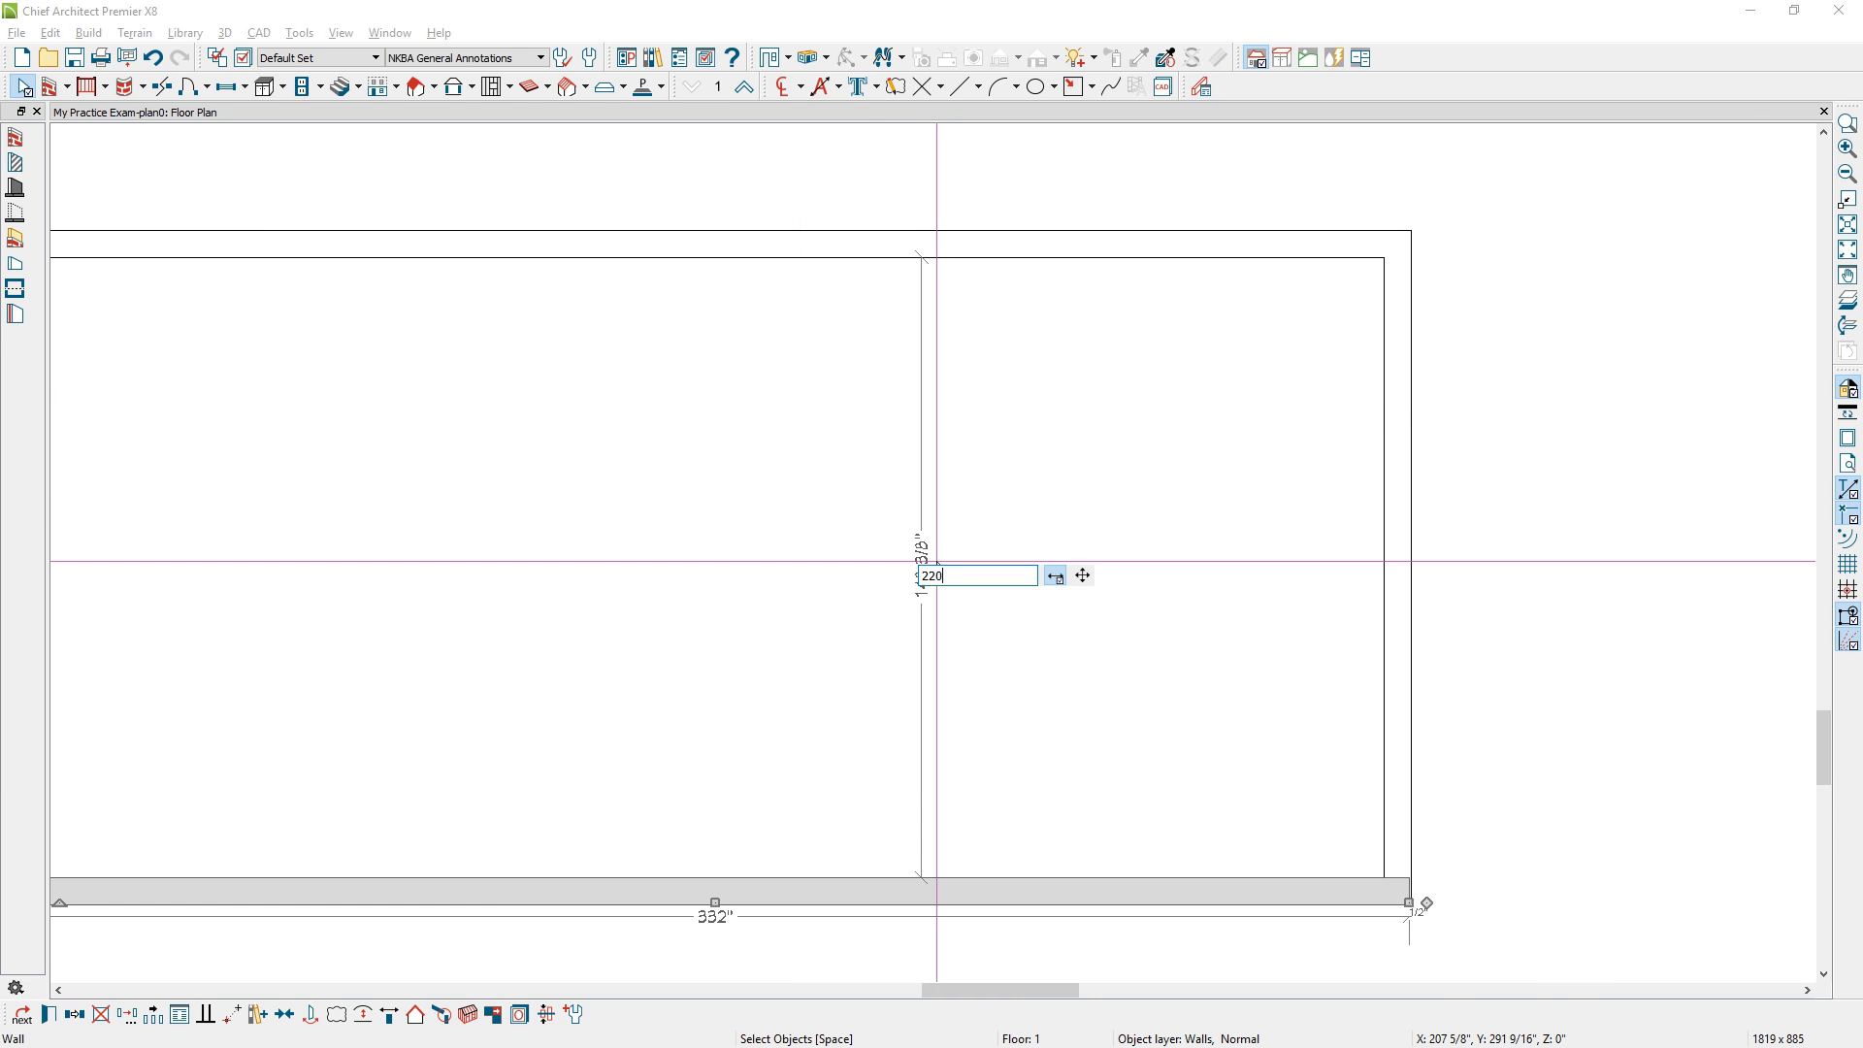
{"action": "key", "text": "Return"}
{"action": "scroll", "coordinate": [951, 538], "scroll_direction": "down", "scroll_amount": 2}
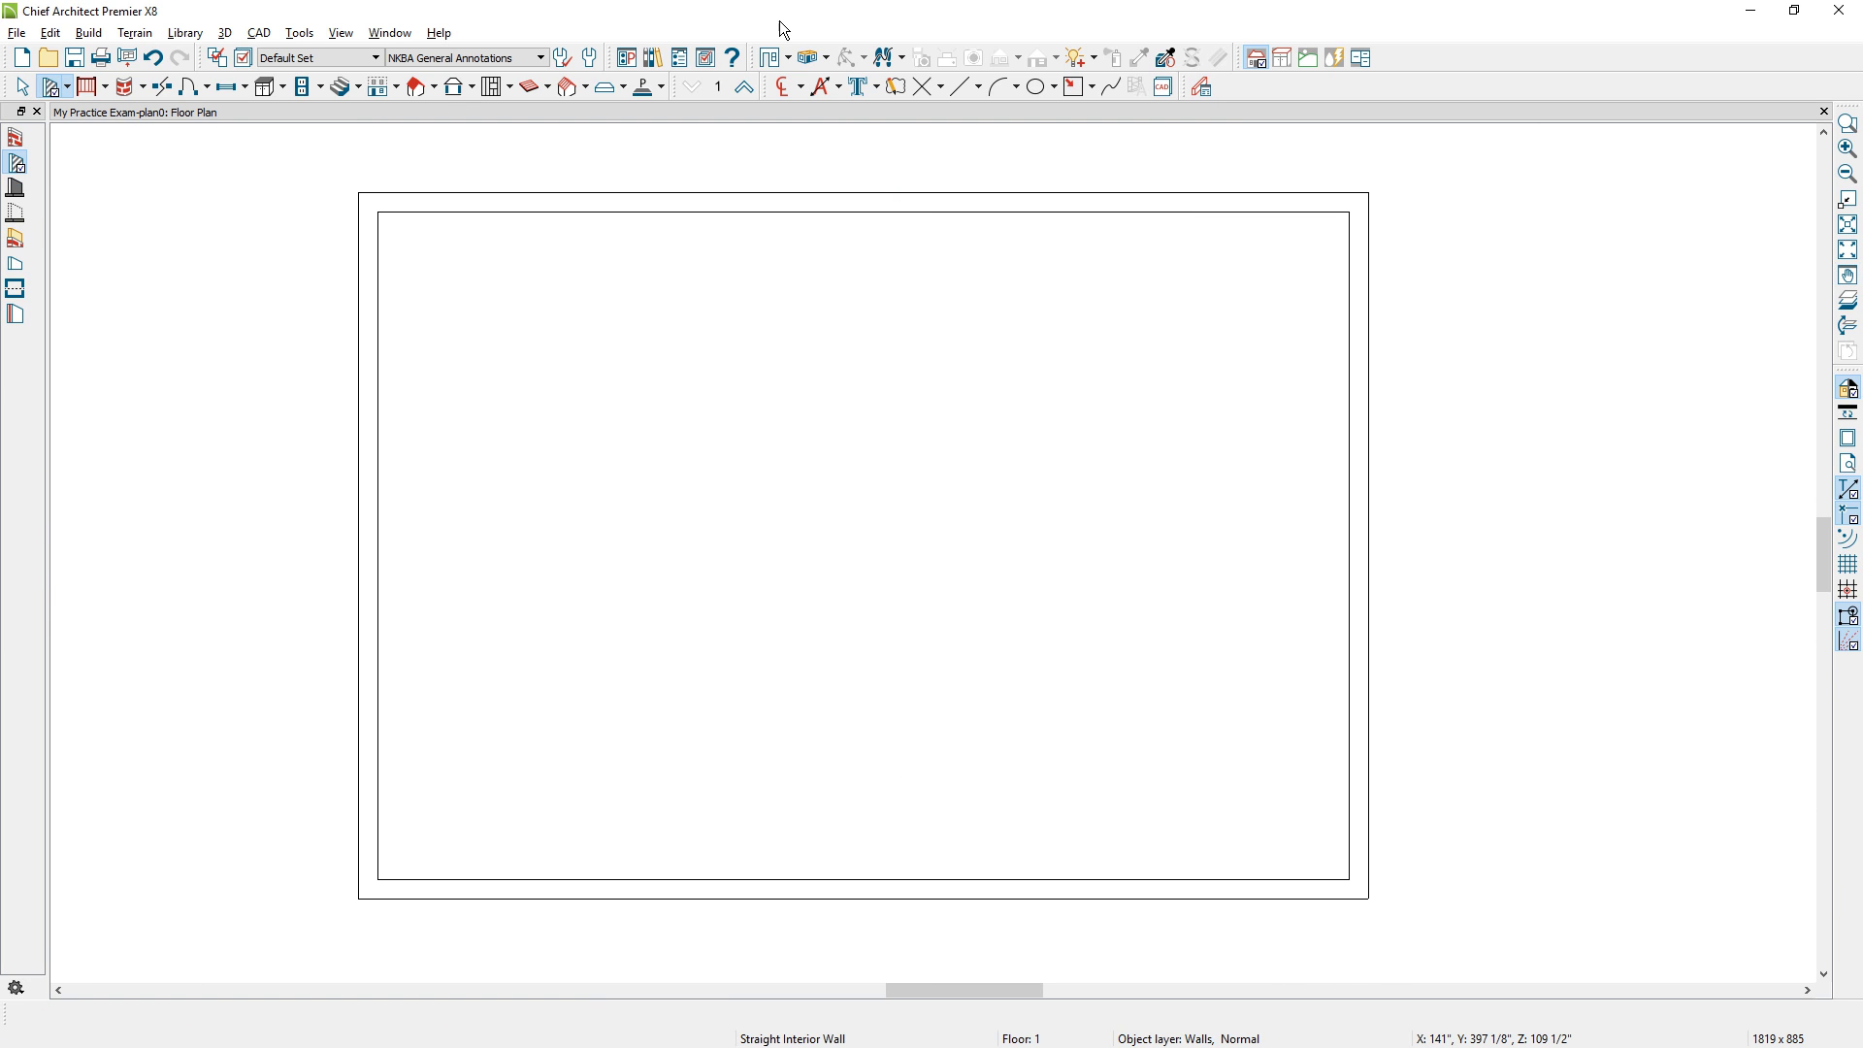
Open a perspective floor overview beside the plan and divide the room with a full-depth straight interior wall right of center.
{"action": "left_click", "coordinate": [810, 60]}
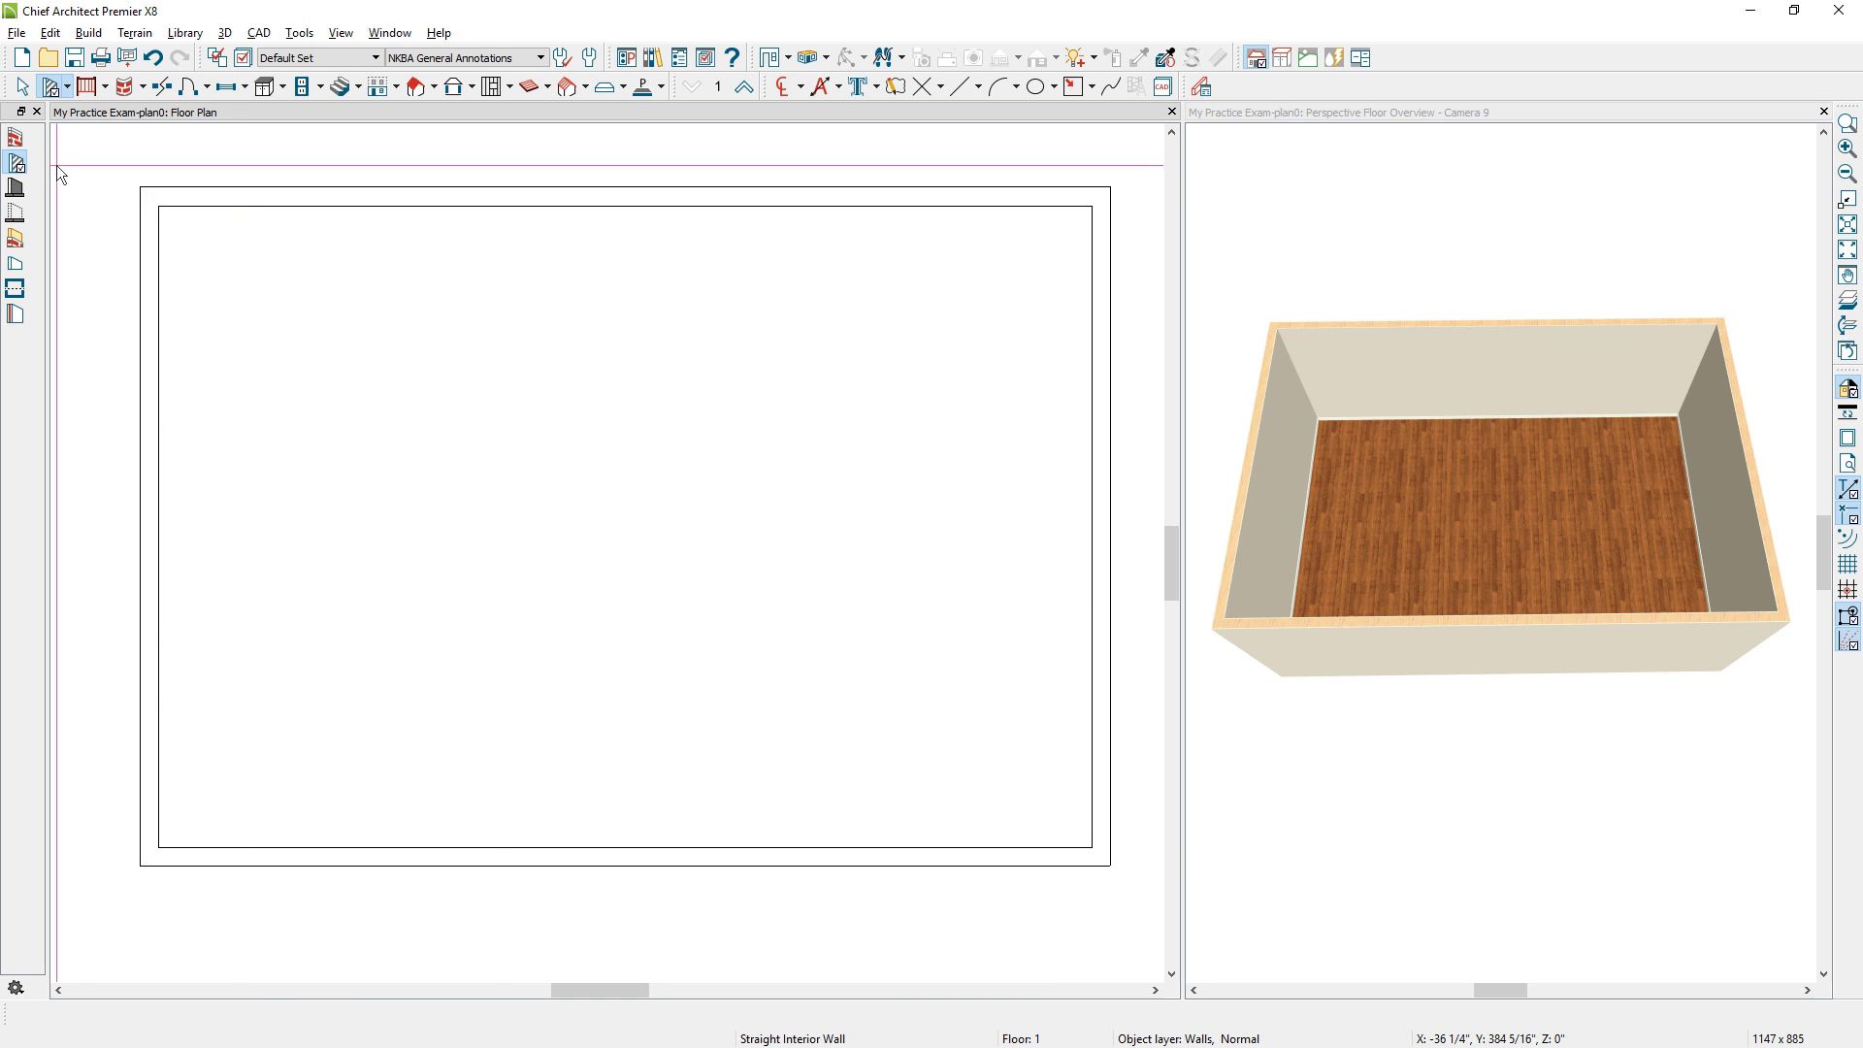
{"action": "left_click_drag", "start_coordinate": [720, 188], "coordinate": [704, 849]}
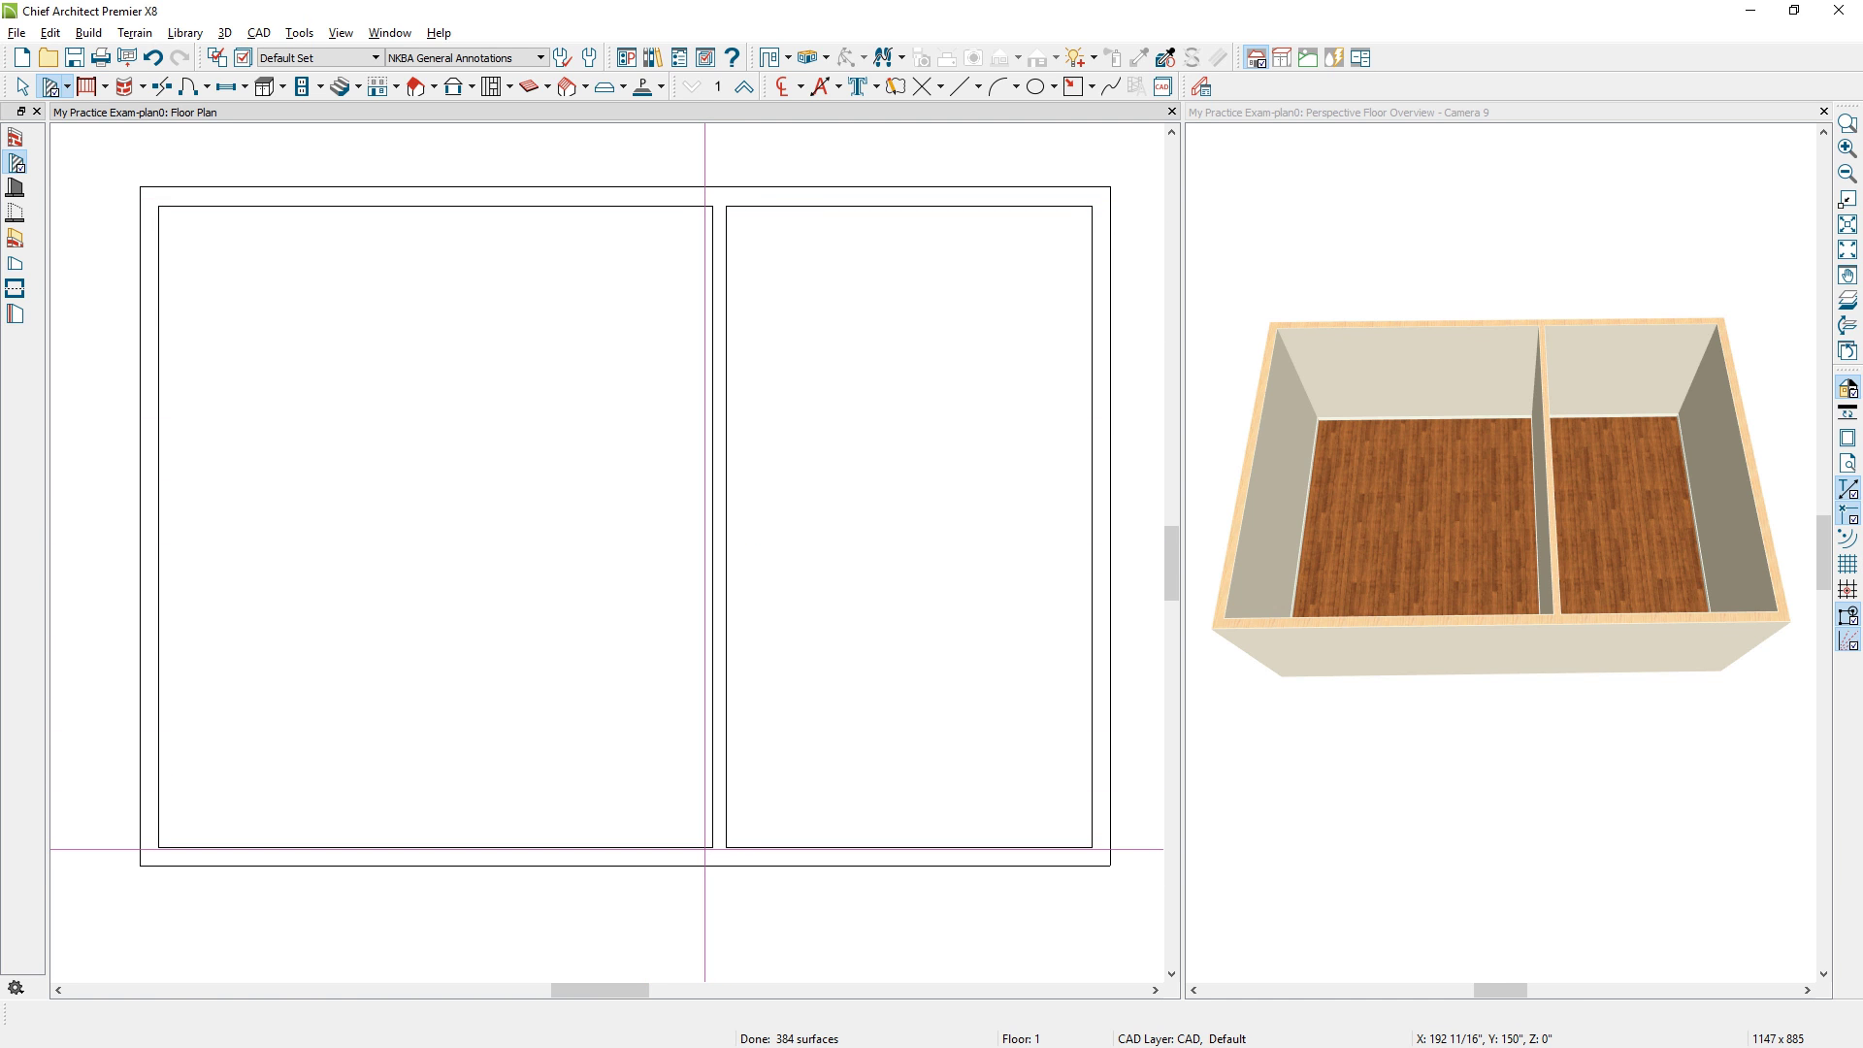
Set the finished ceiling height of the smaller right-hand room to 96 inches.
{"action": "left_click", "coordinate": [813, 713]}
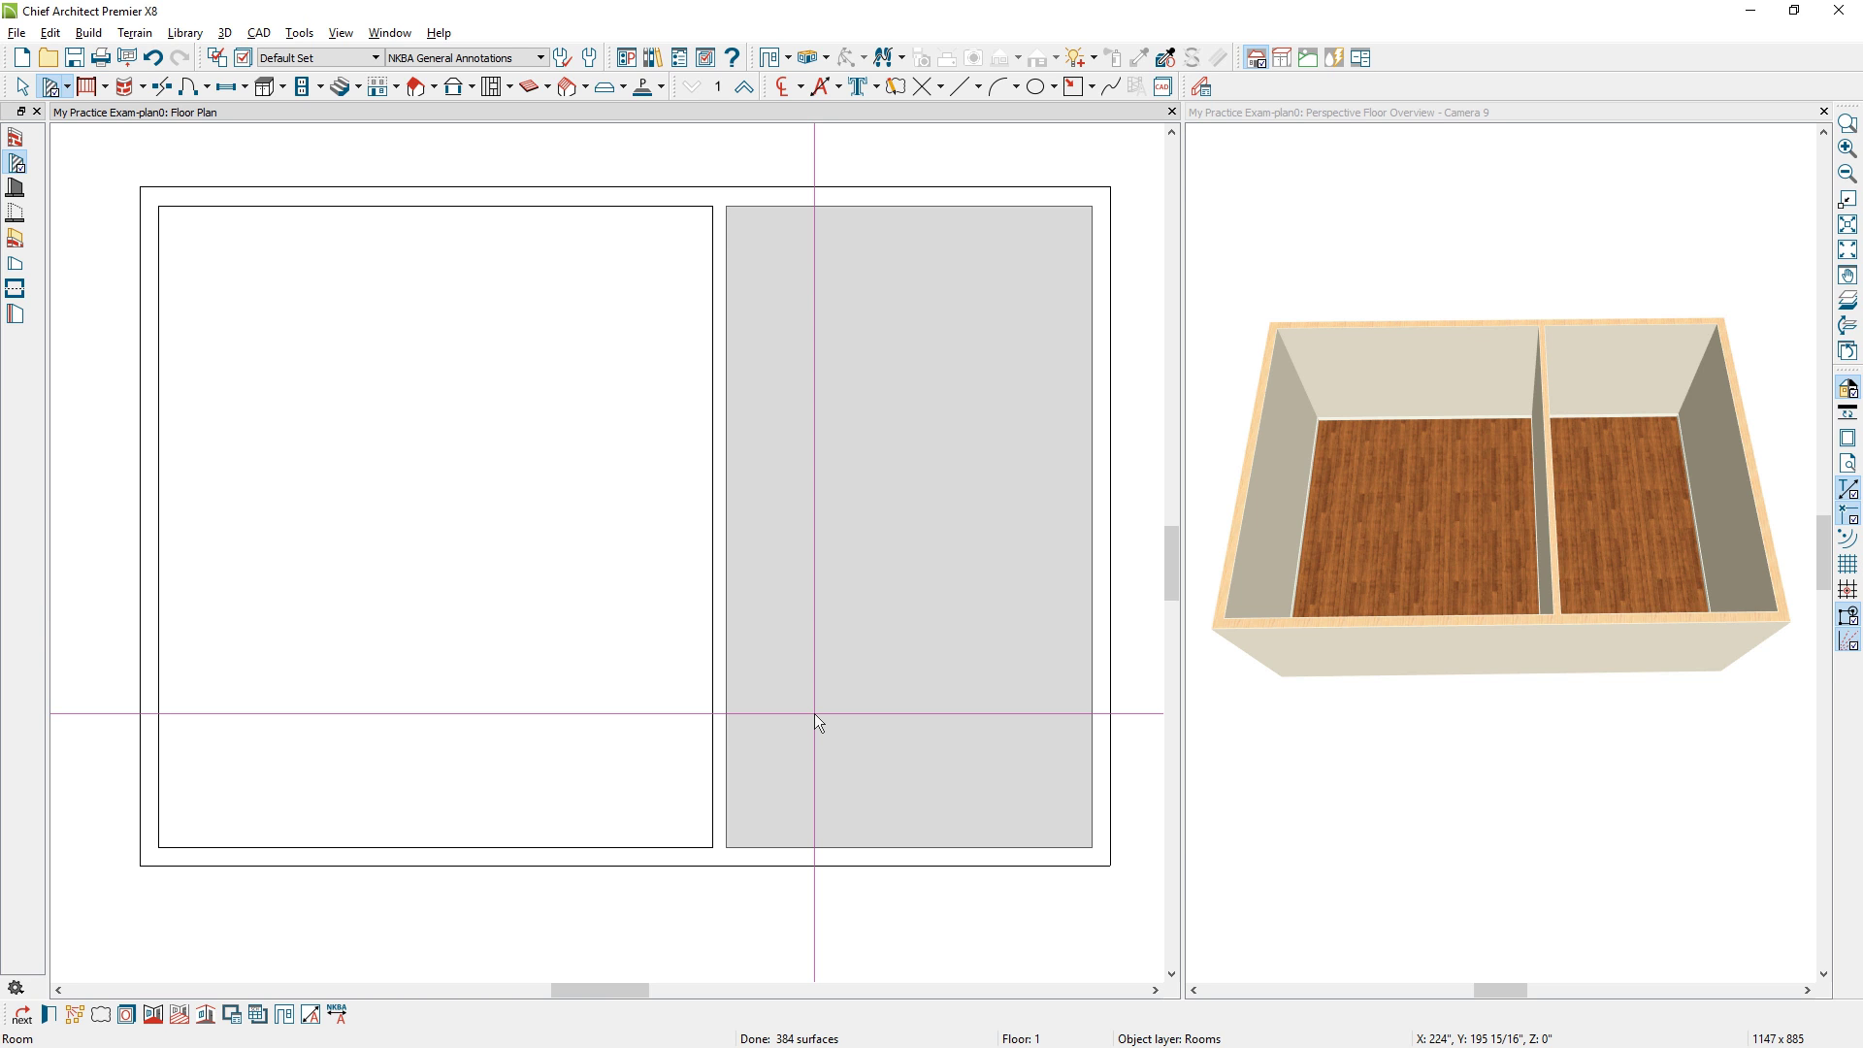
{"action": "double_click", "coordinate": [813, 723]}
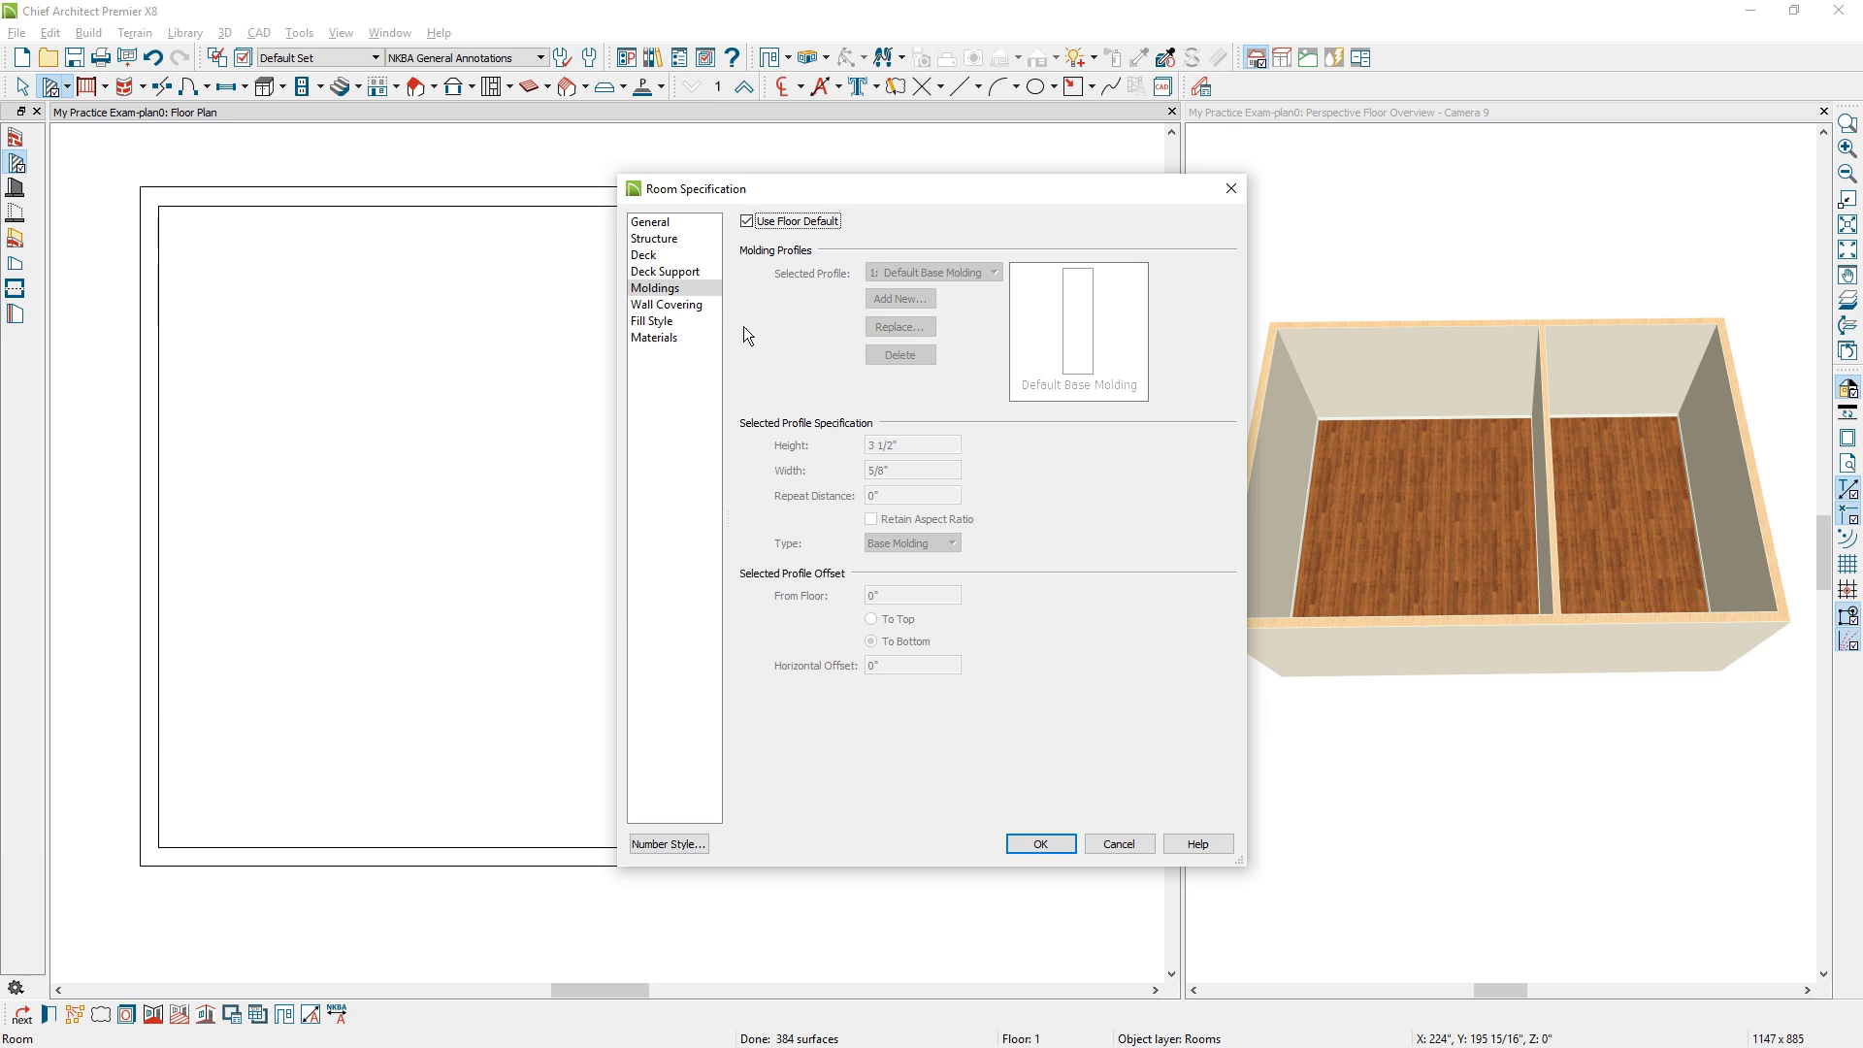
{"action": "left_click", "coordinate": [655, 238]}
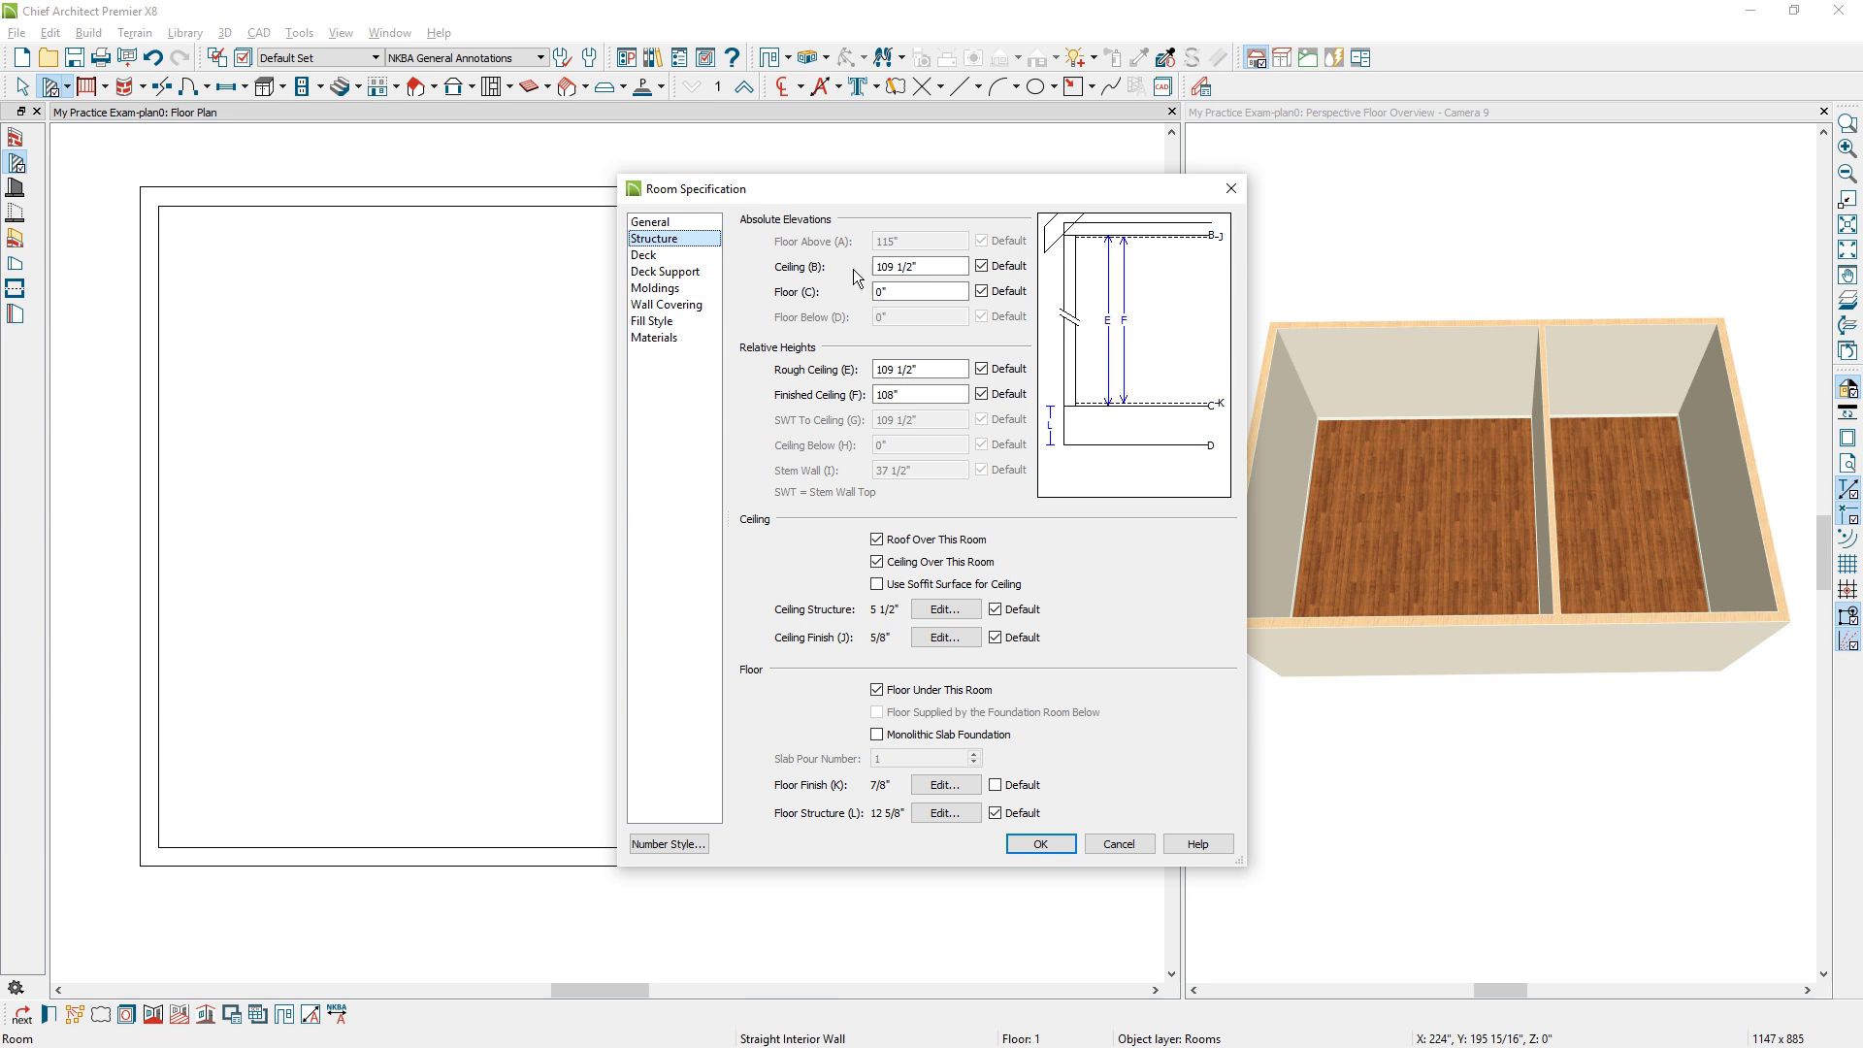
{"action": "double_click", "coordinate": [940, 395]}
{"action": "type", "text": "96"}
{"action": "key", "text": "Return"}
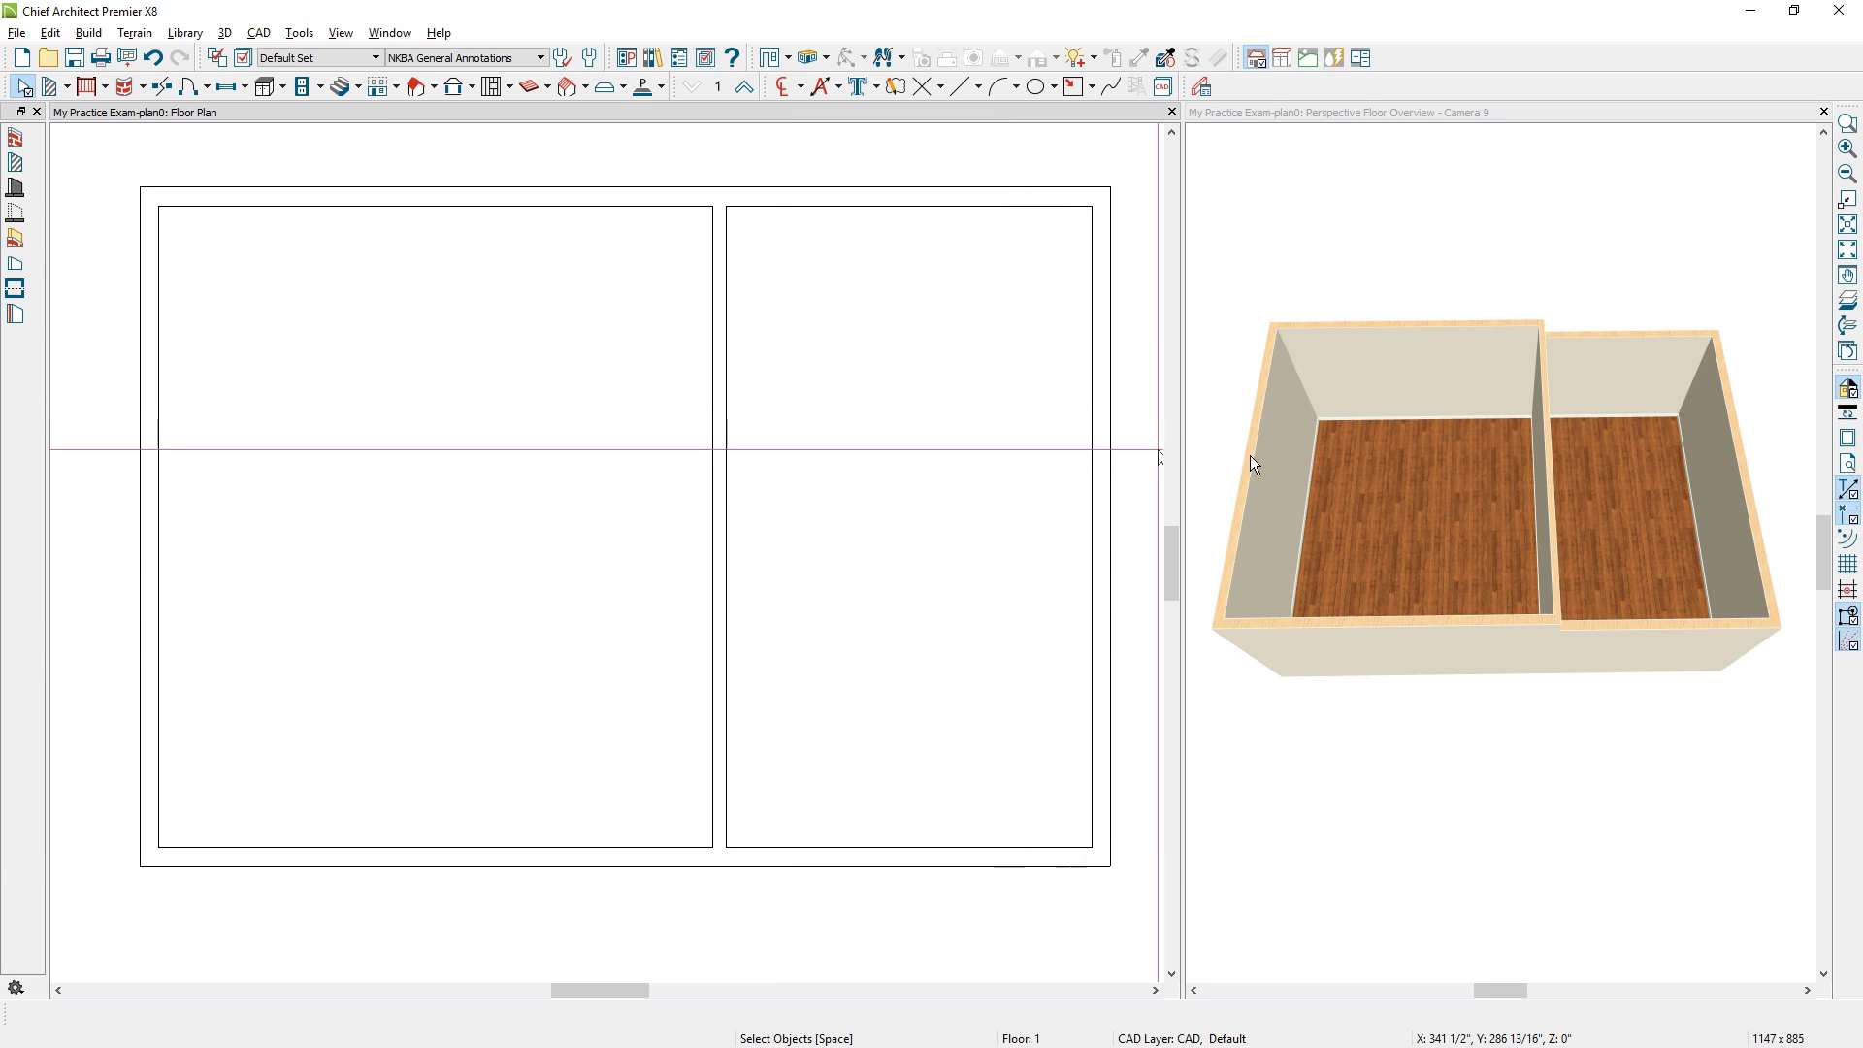
Stop using the floor default moldings in the larger left-hand room and delete its Default Base Molding profile.
{"action": "double_click", "coordinate": [611, 537]}
{"action": "left_click", "coordinate": [656, 288]}
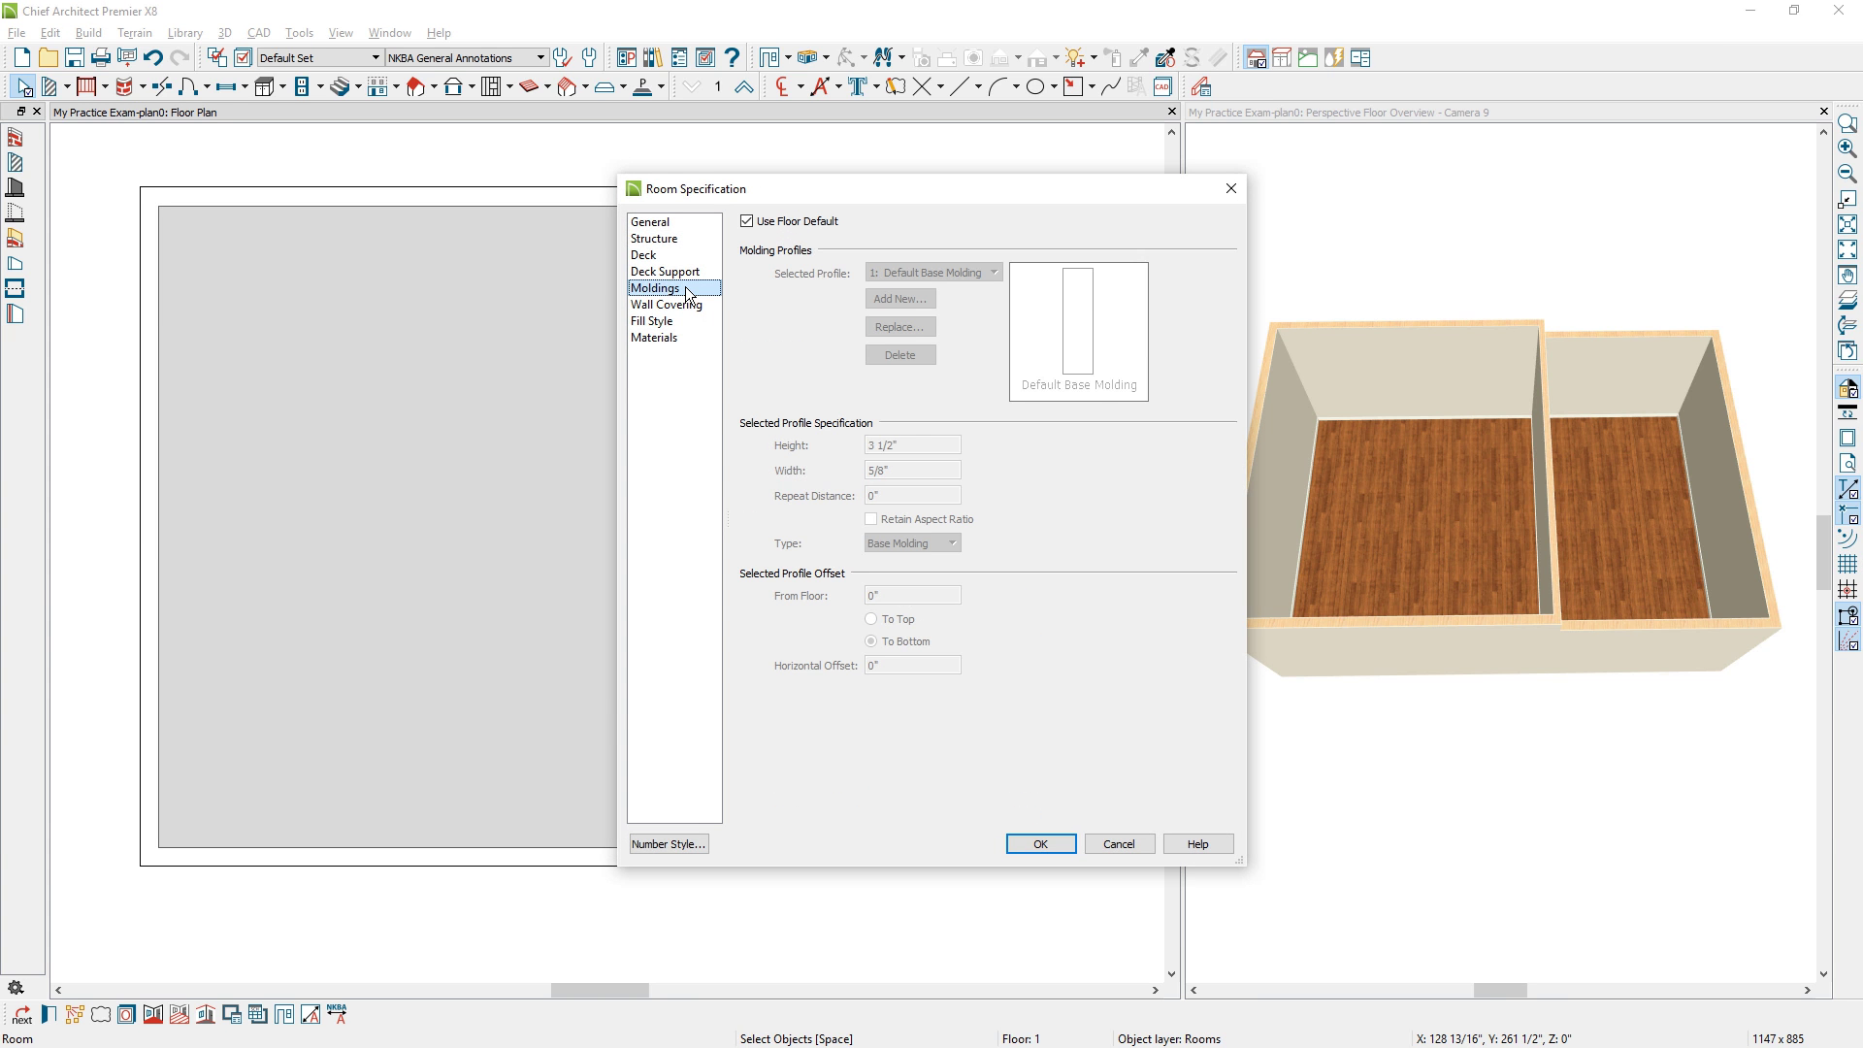
{"action": "left_click", "coordinate": [753, 222]}
{"action": "left_click", "coordinate": [900, 355]}
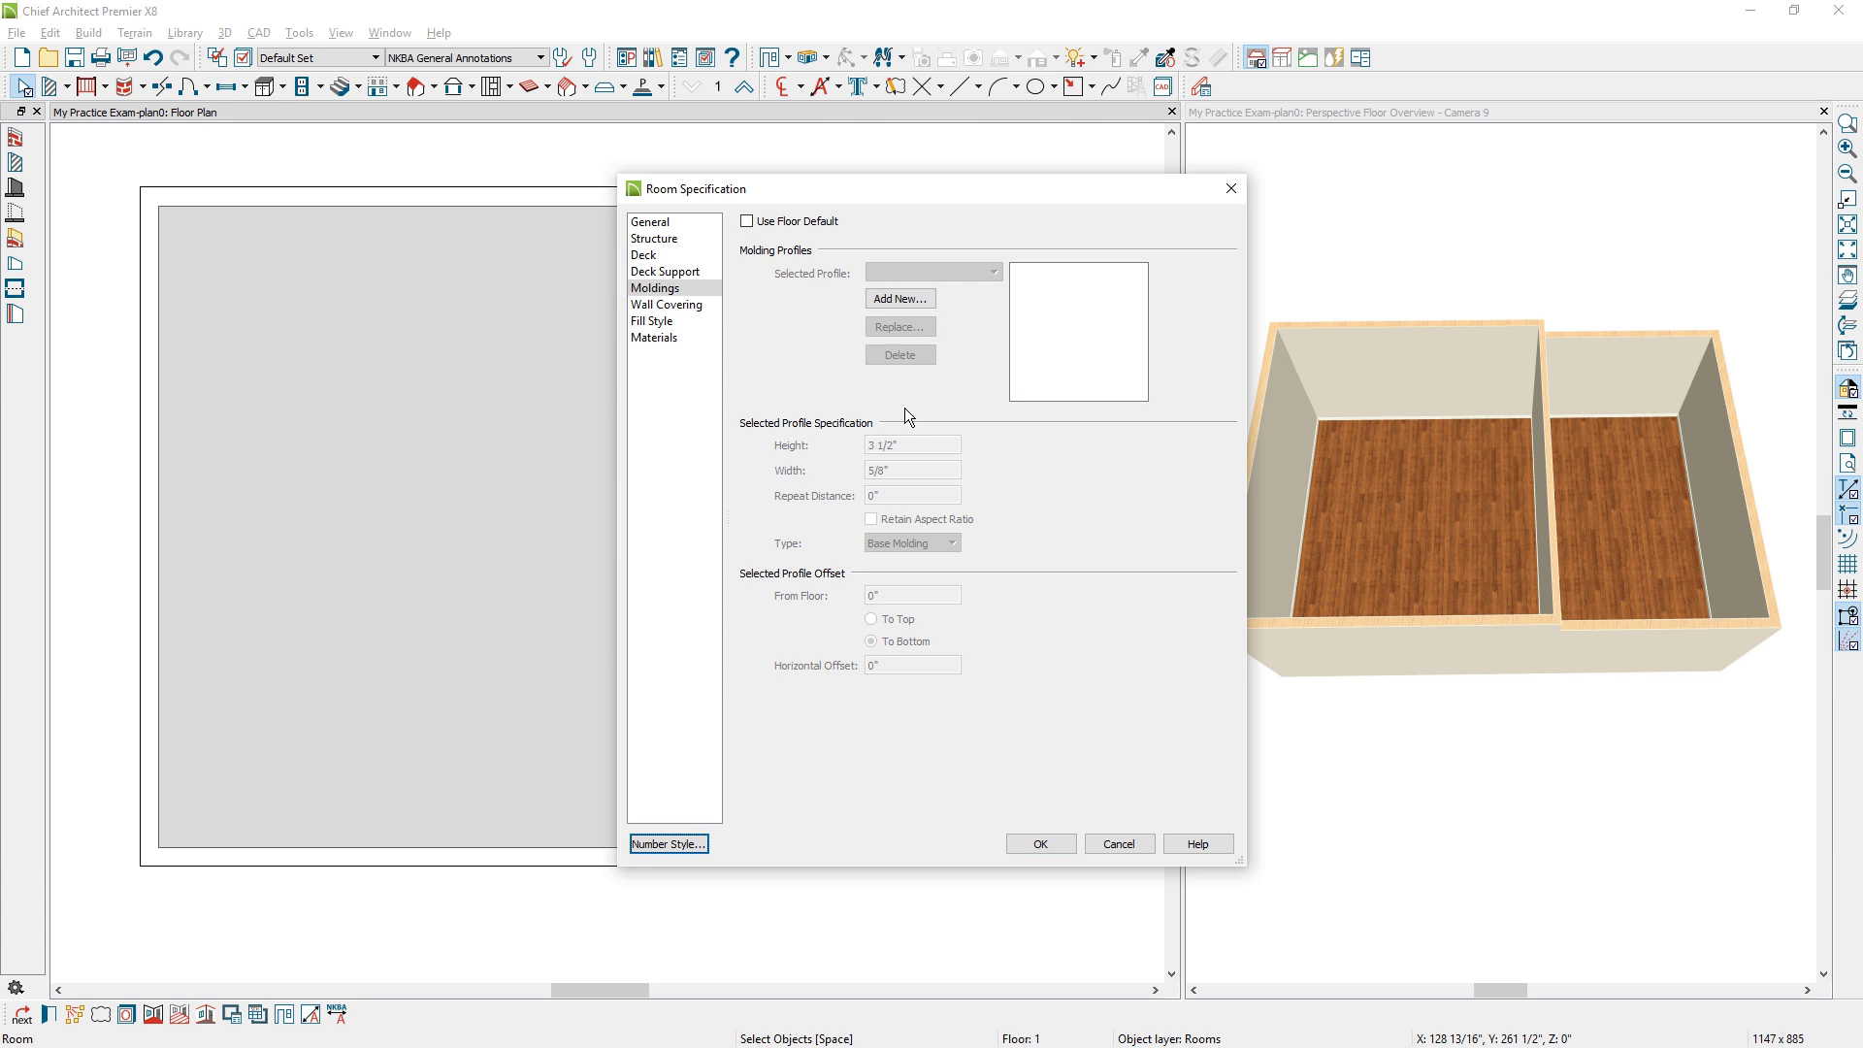
{"action": "left_click", "coordinate": [1036, 840]}
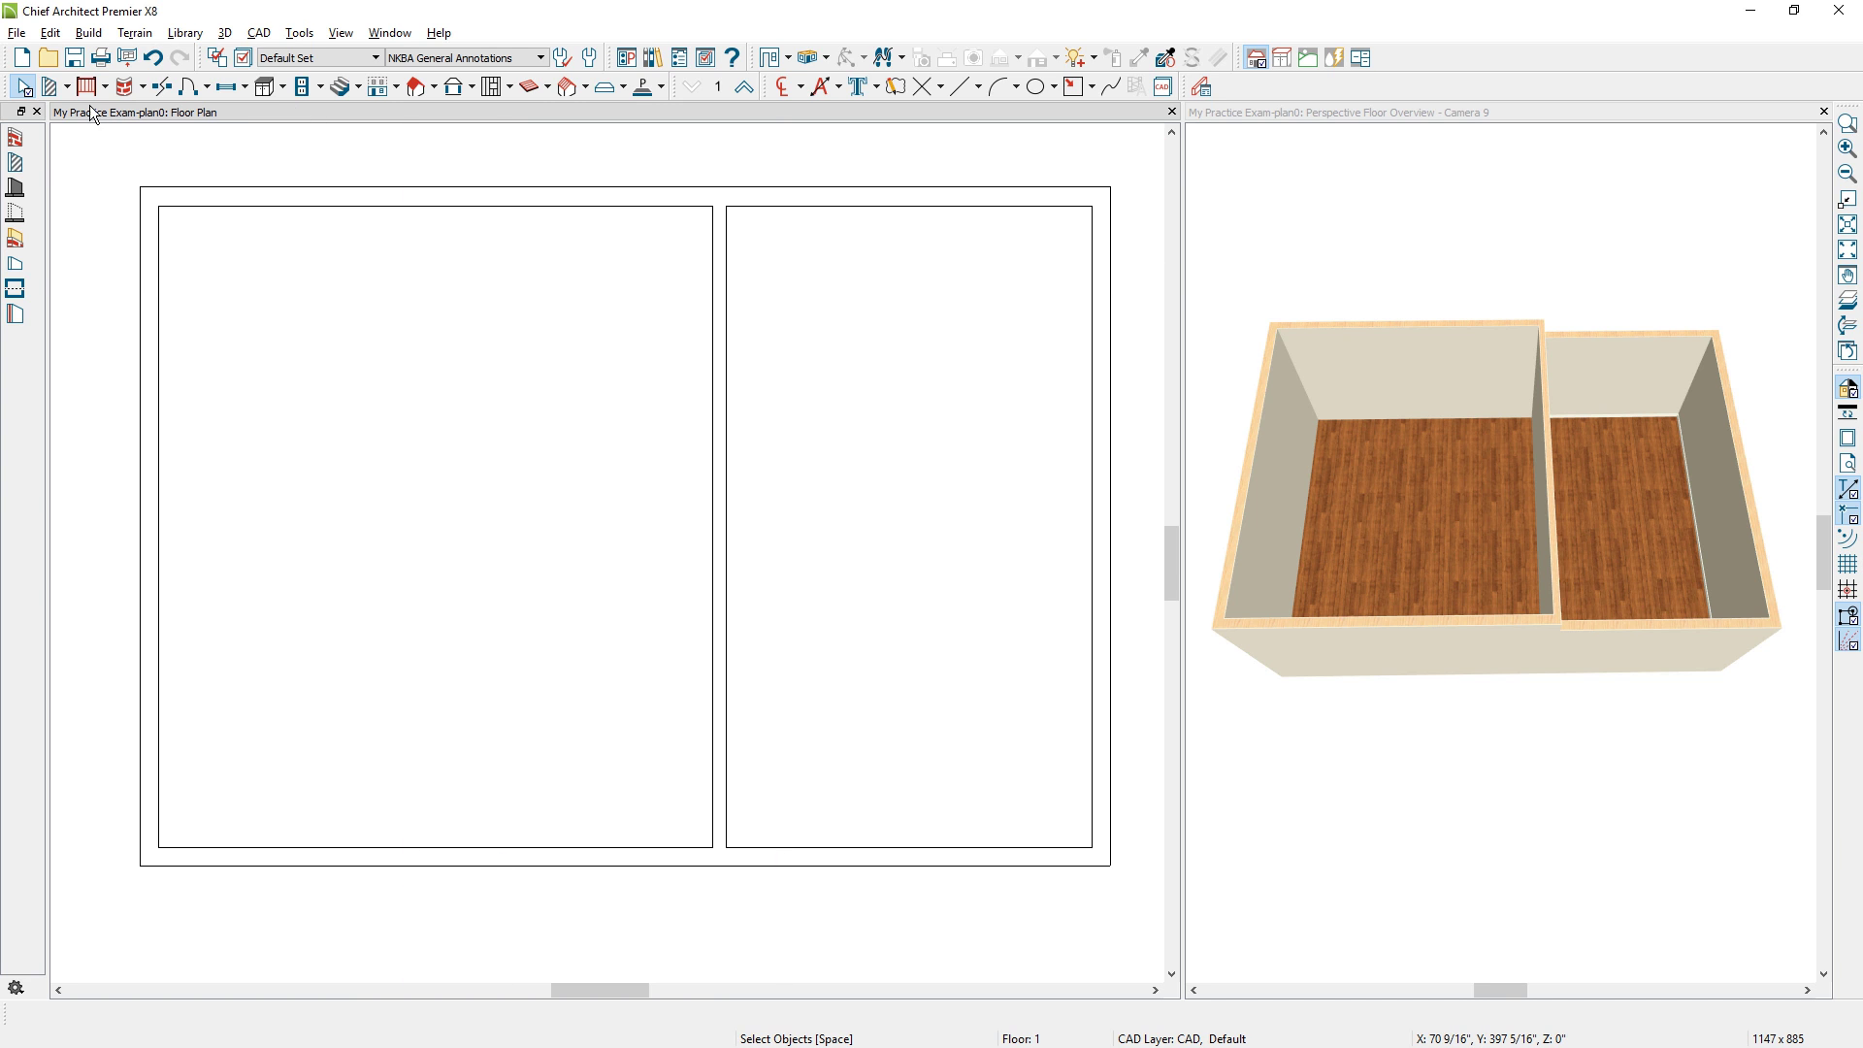
Enclose a closet in the larger room's upper-left corner with interior walls, 36 inches wide inside with a 72-inch side wall.
{"action": "left_click", "coordinate": [50, 88]}
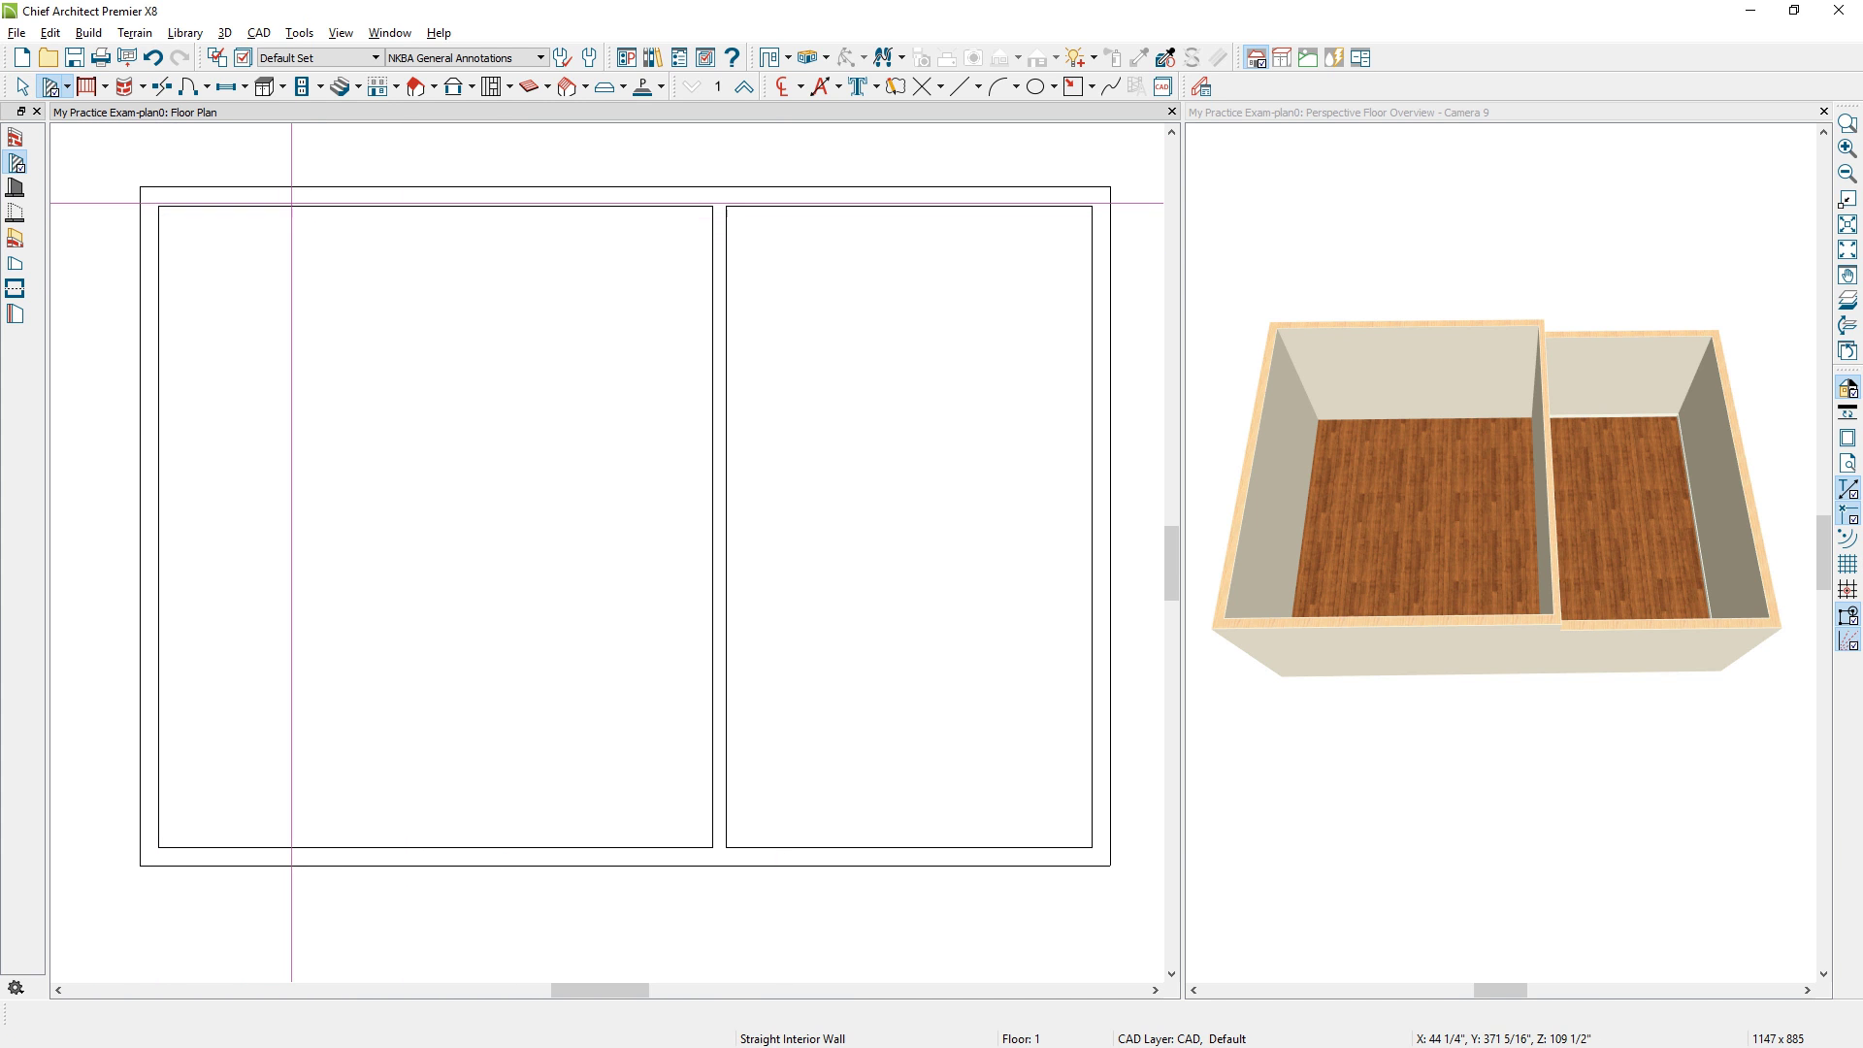
{"action": "mouse_move", "coordinate": [291, 204]}
{"action": "left_mouse_down"}
{"action": "mouse_move", "coordinate": [291, 449]}
{"action": "mouse_move", "coordinate": [155, 449]}
{"action": "left_mouse_up"}
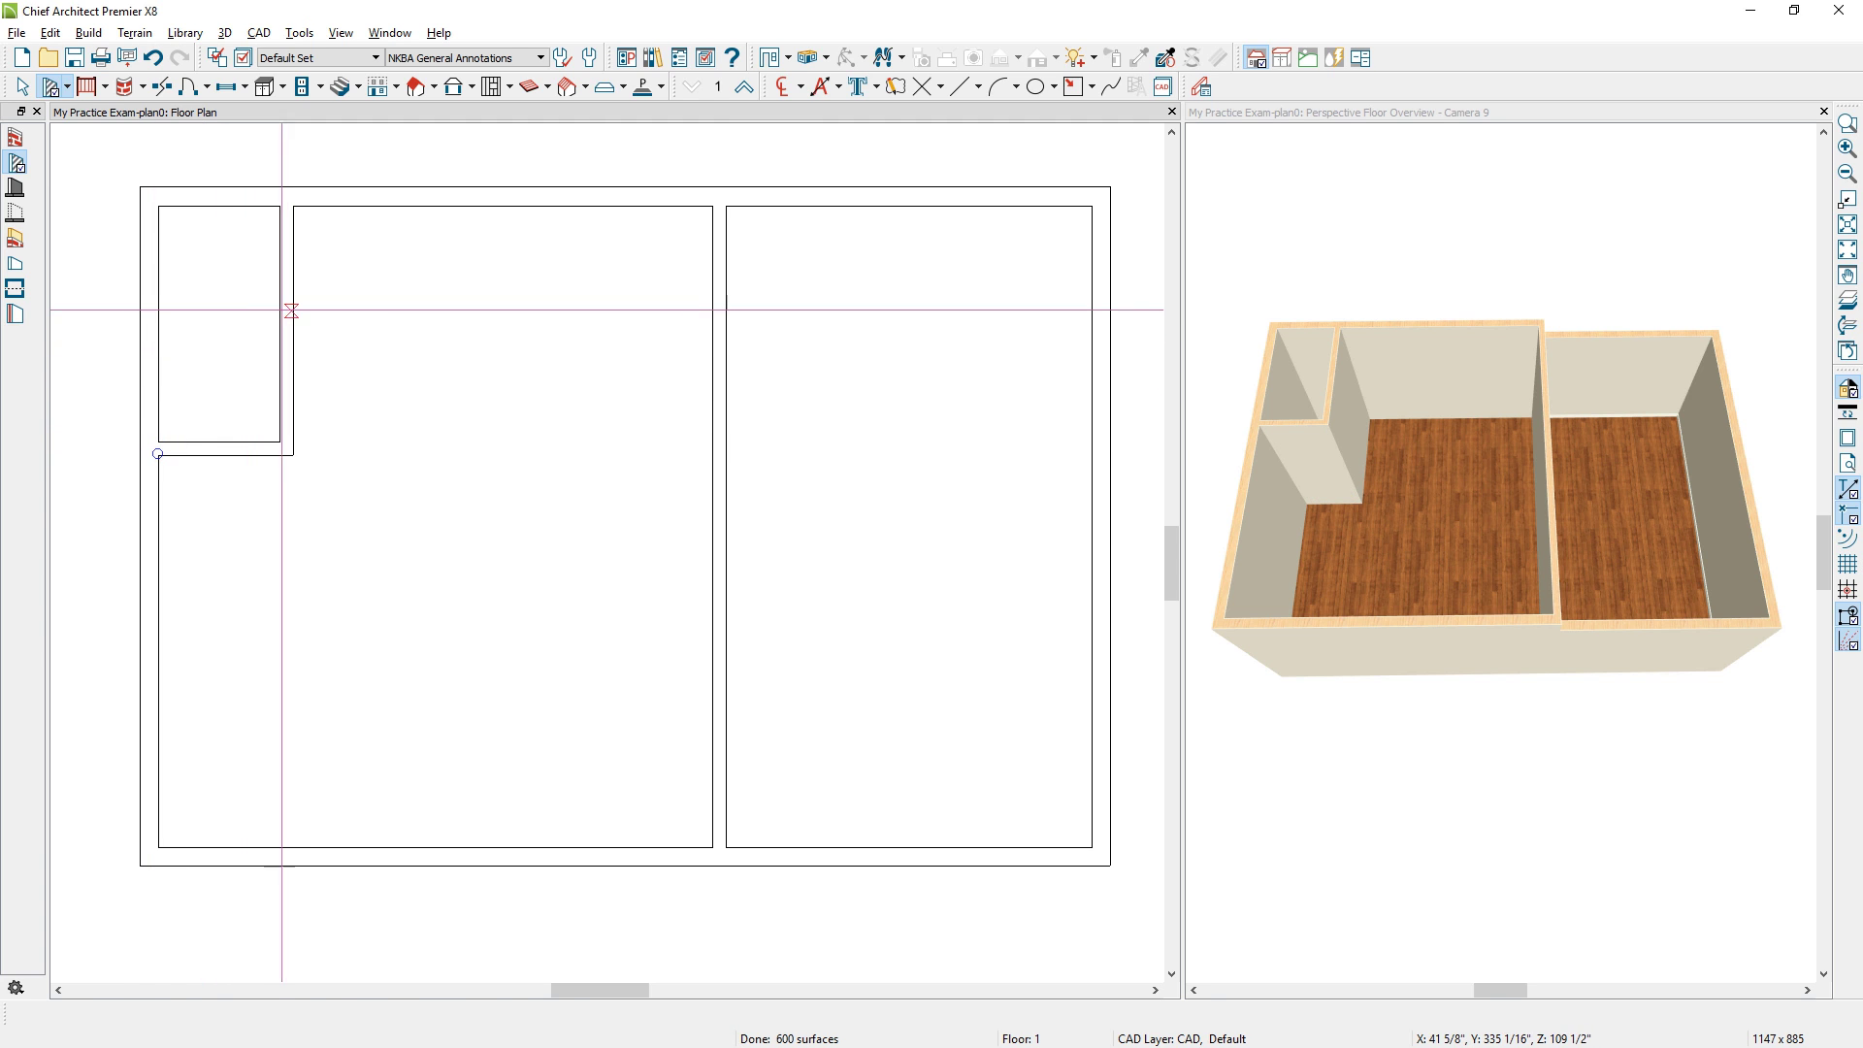
{"action": "left_click", "coordinate": [289, 309]}
{"action": "left_click", "coordinate": [242, 338]}
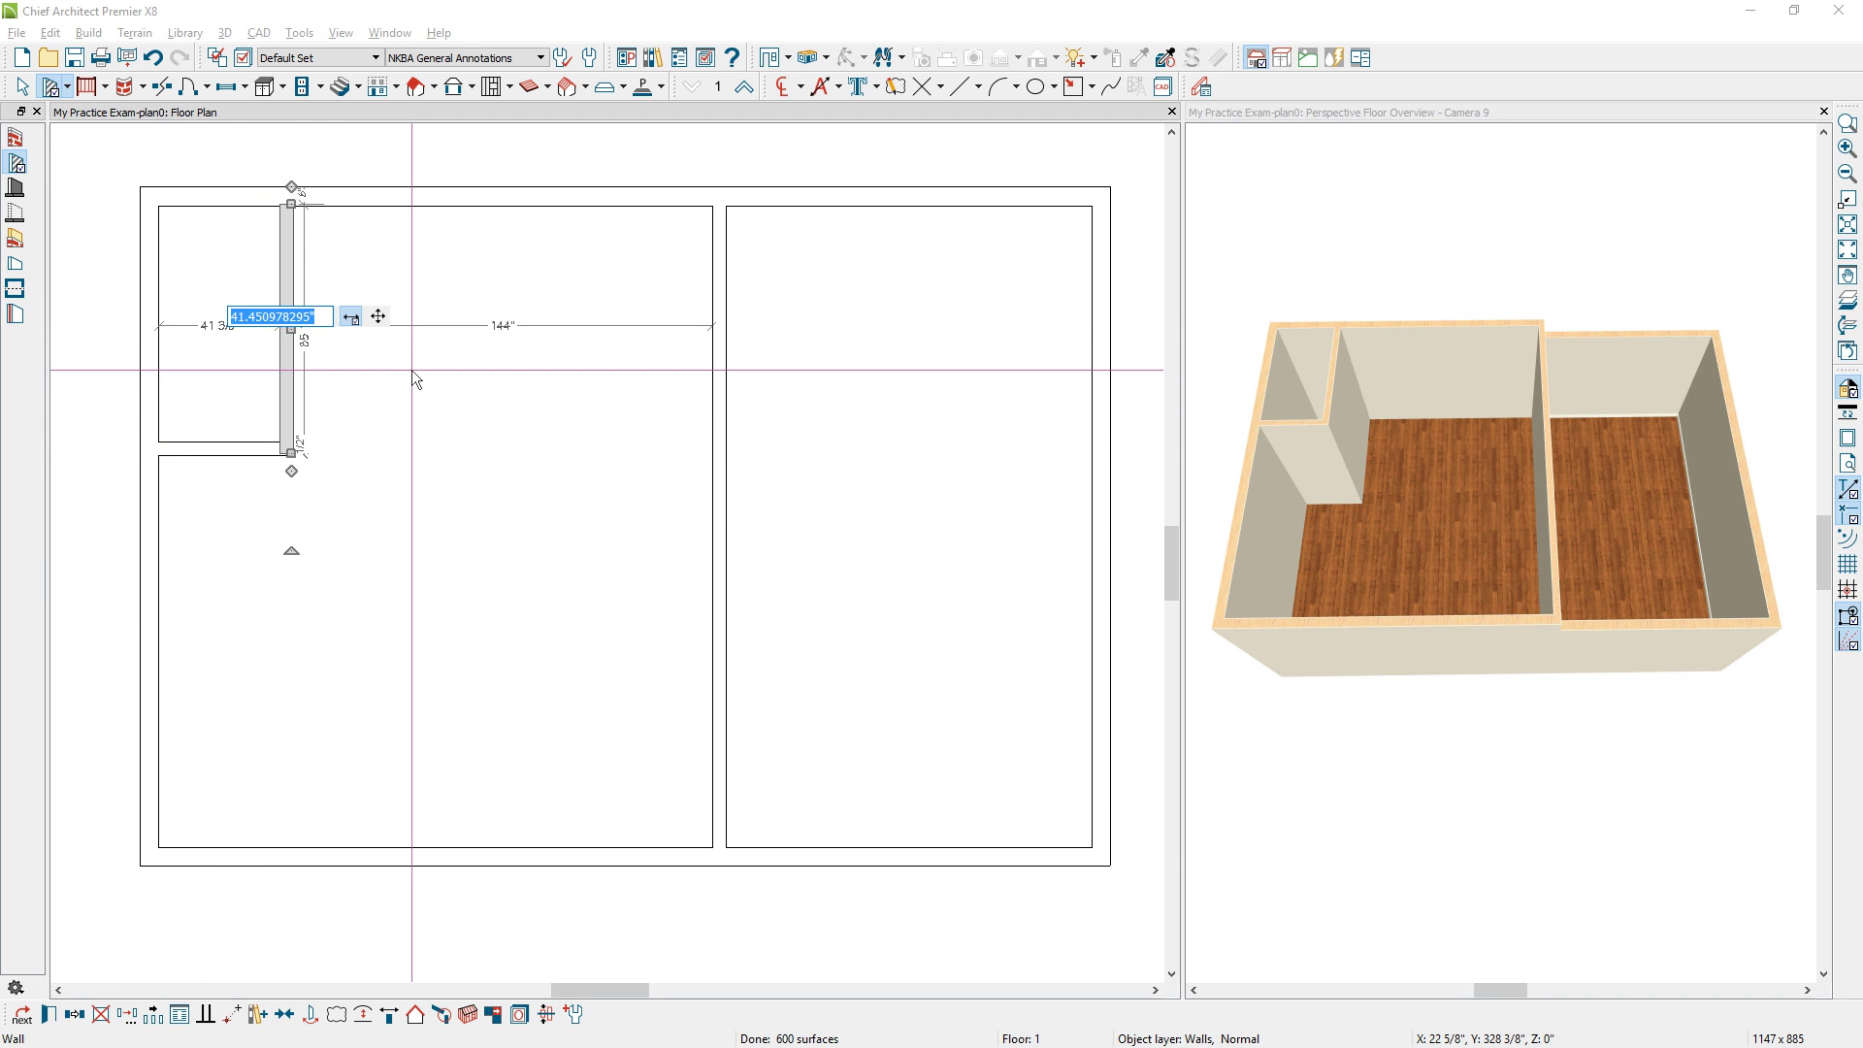
{"action": "type", "text": "36"}
{"action": "key", "text": "Return"}
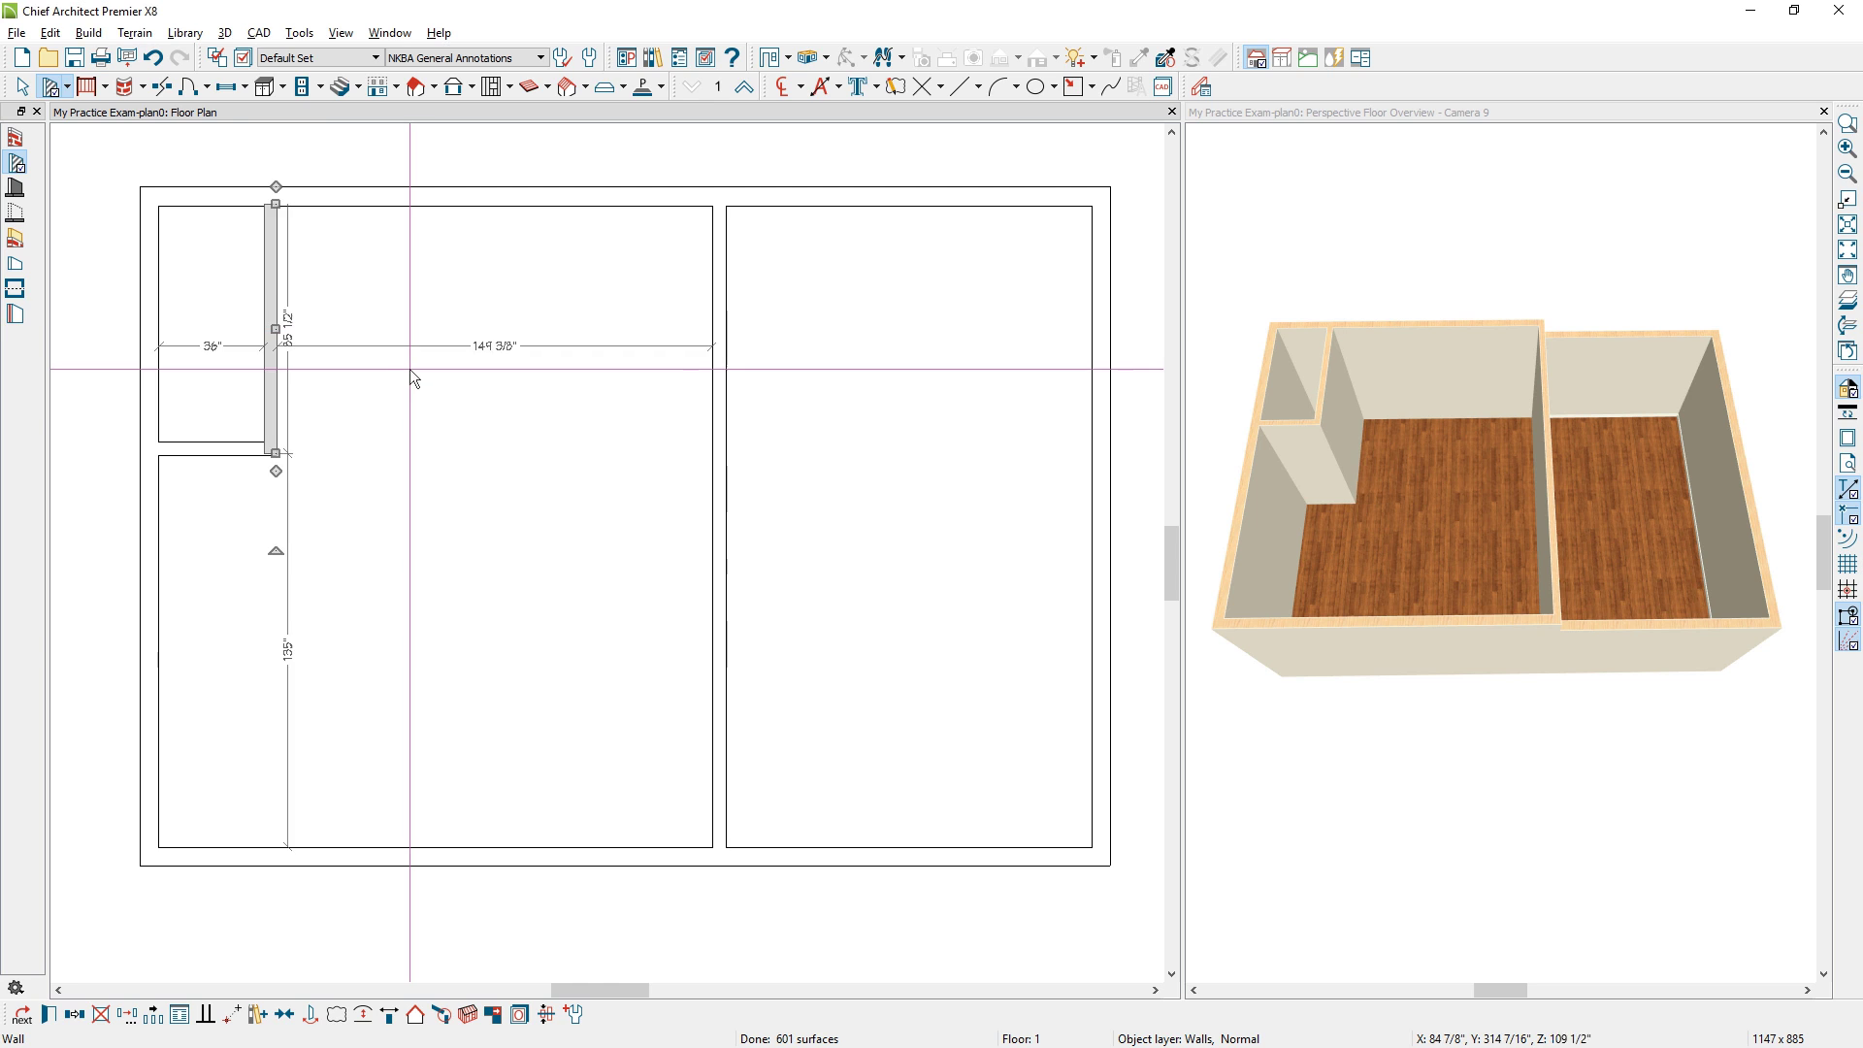
{"action": "left_click", "coordinate": [289, 325]}
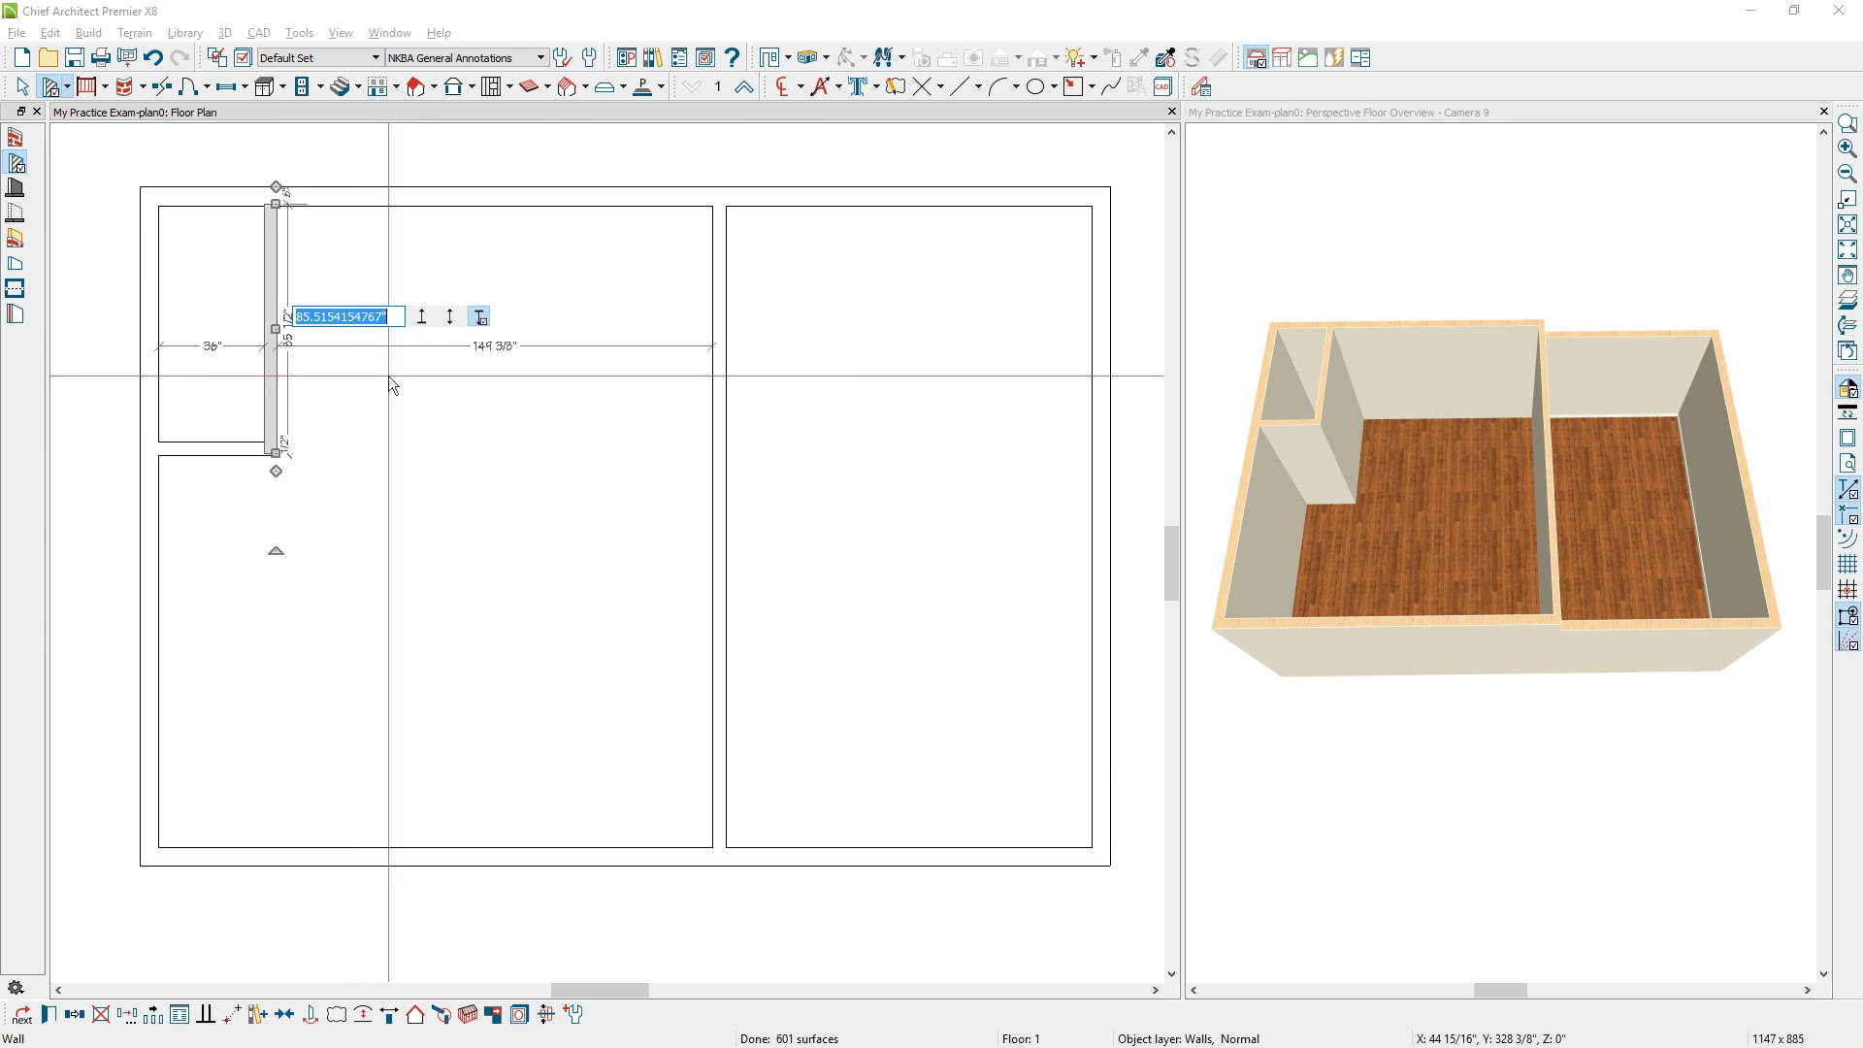
{"action": "type", "text": "72"}
{"action": "key", "text": "Return"}
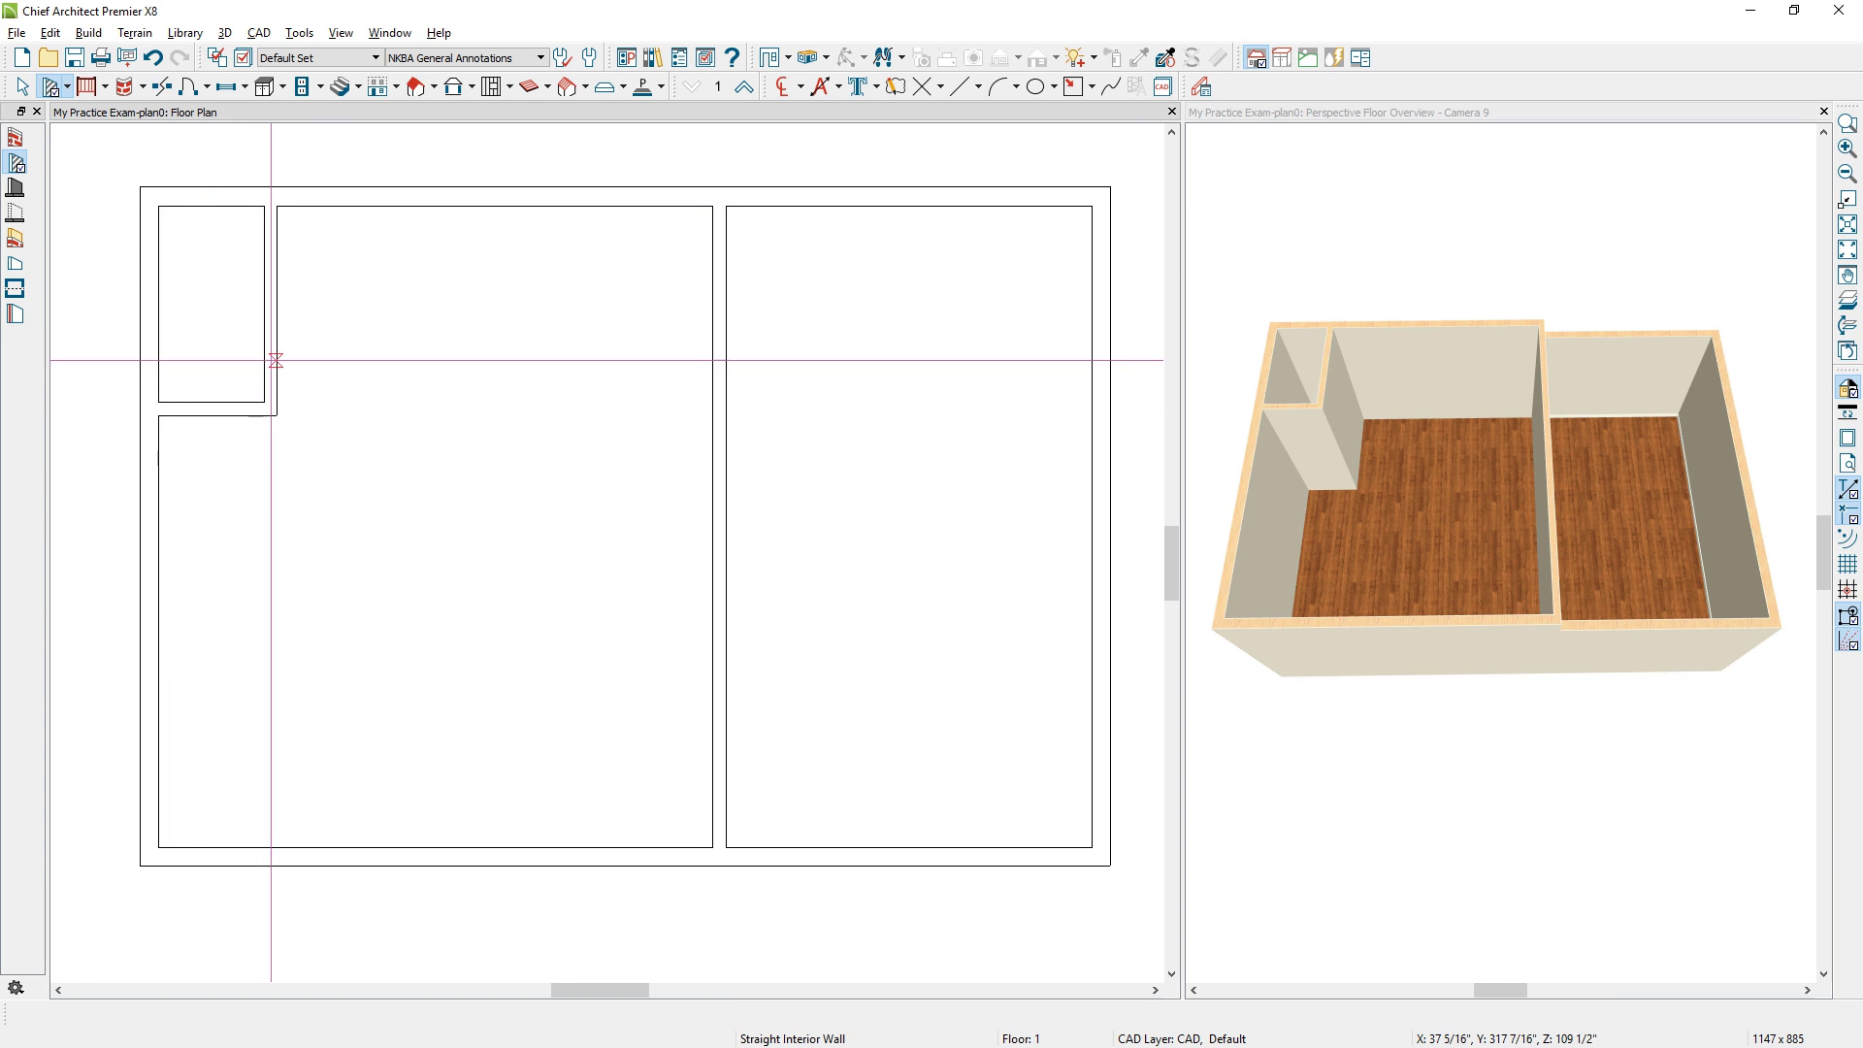
Draw two walls beside the closet enclosing a shower about 61 by 55 inches, and change both to the Glass Shower type.
{"action": "mouse_move", "coordinate": [275, 360]}
{"action": "left_mouse_down"}
{"action": "mouse_move", "coordinate": [457, 373]}
{"action": "mouse_move", "coordinate": [474, 209]}
{"action": "mouse_move", "coordinate": [457, 229]}
{"action": "left_mouse_up"}
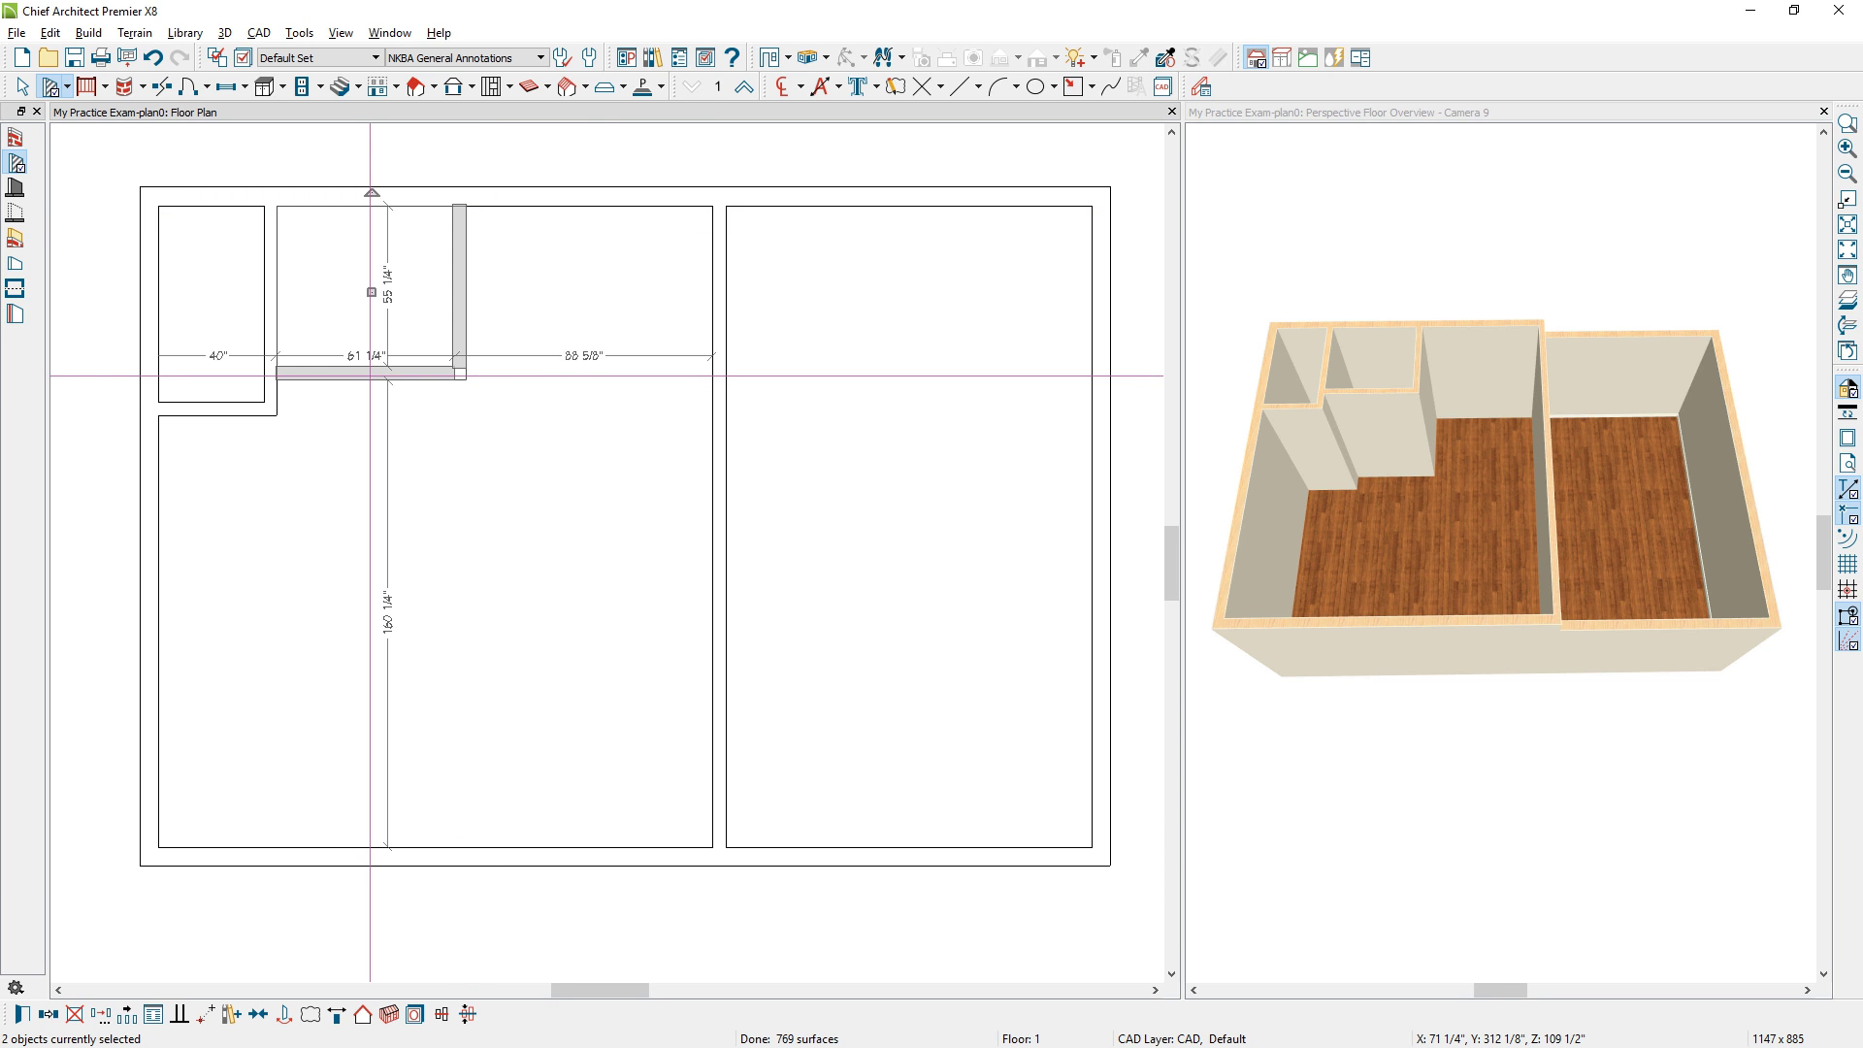
{"action": "double_click", "coordinate": [370, 376]}
{"action": "left_click", "coordinate": [854, 245]}
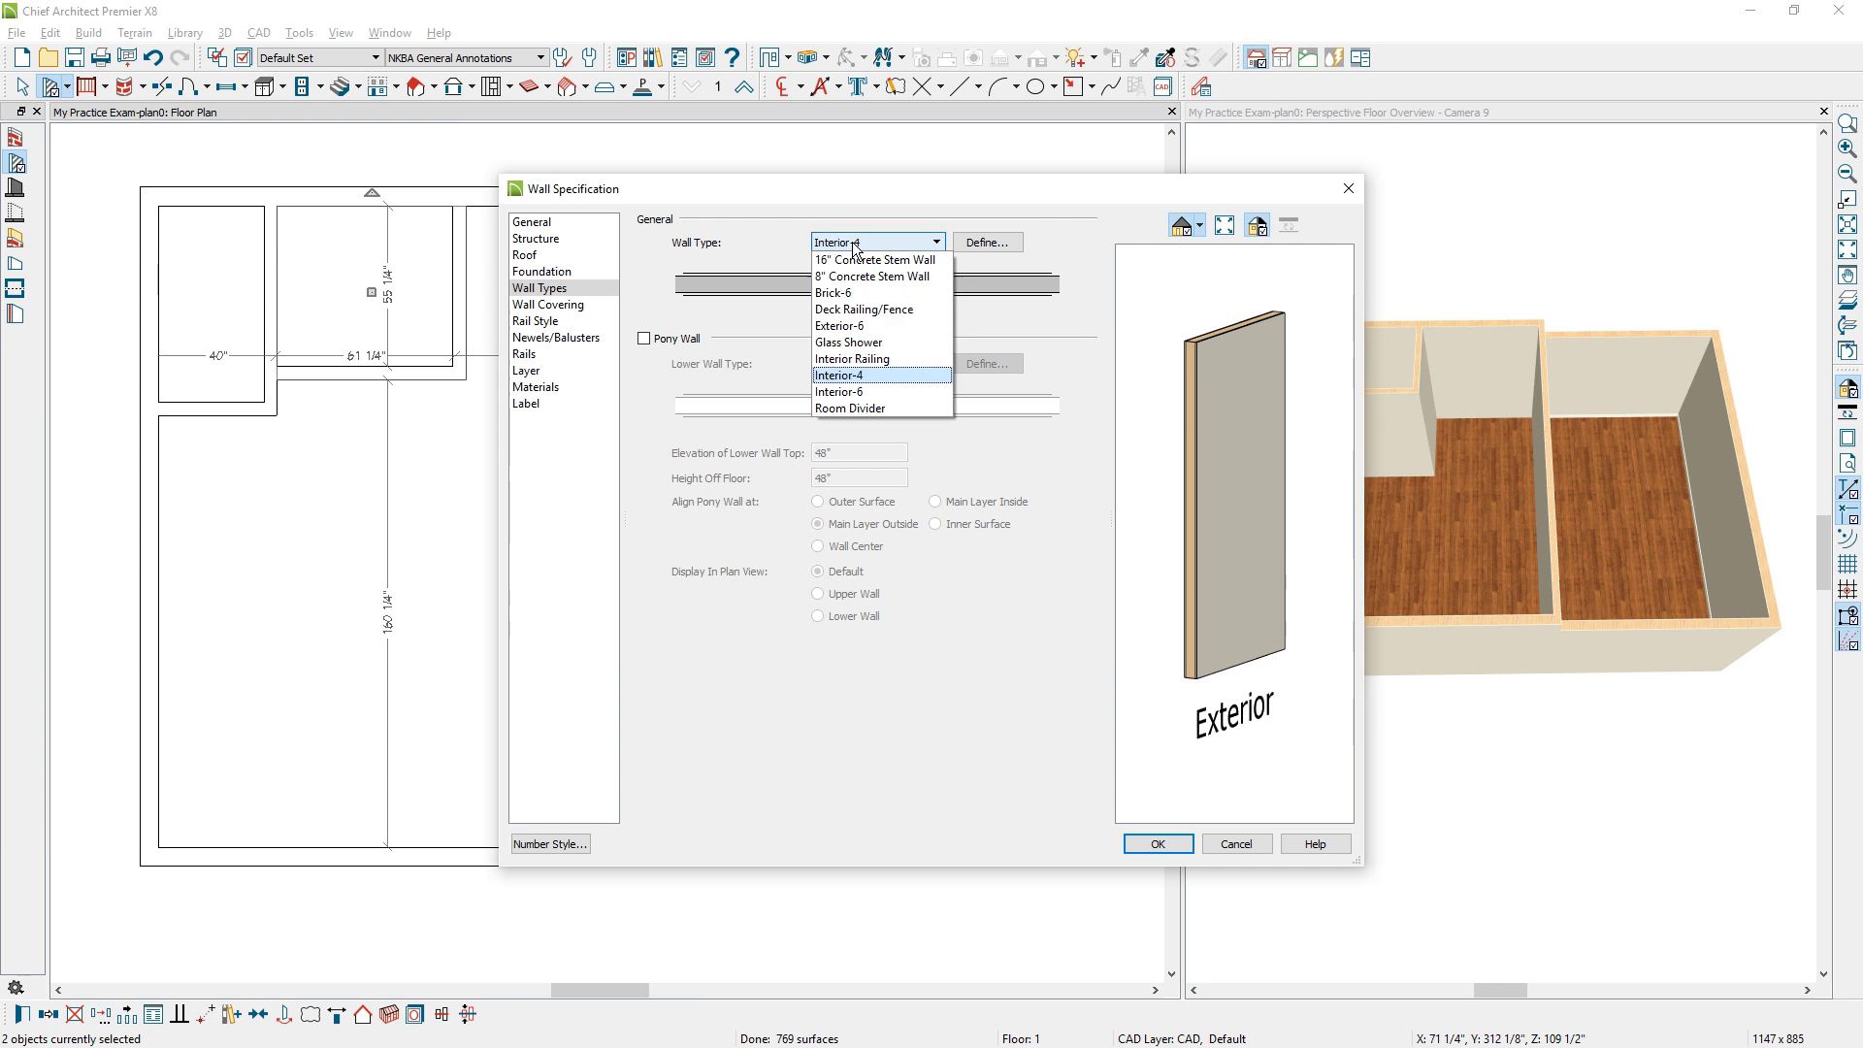
{"action": "left_click", "coordinate": [858, 341]}
{"action": "left_click", "coordinate": [984, 242]}
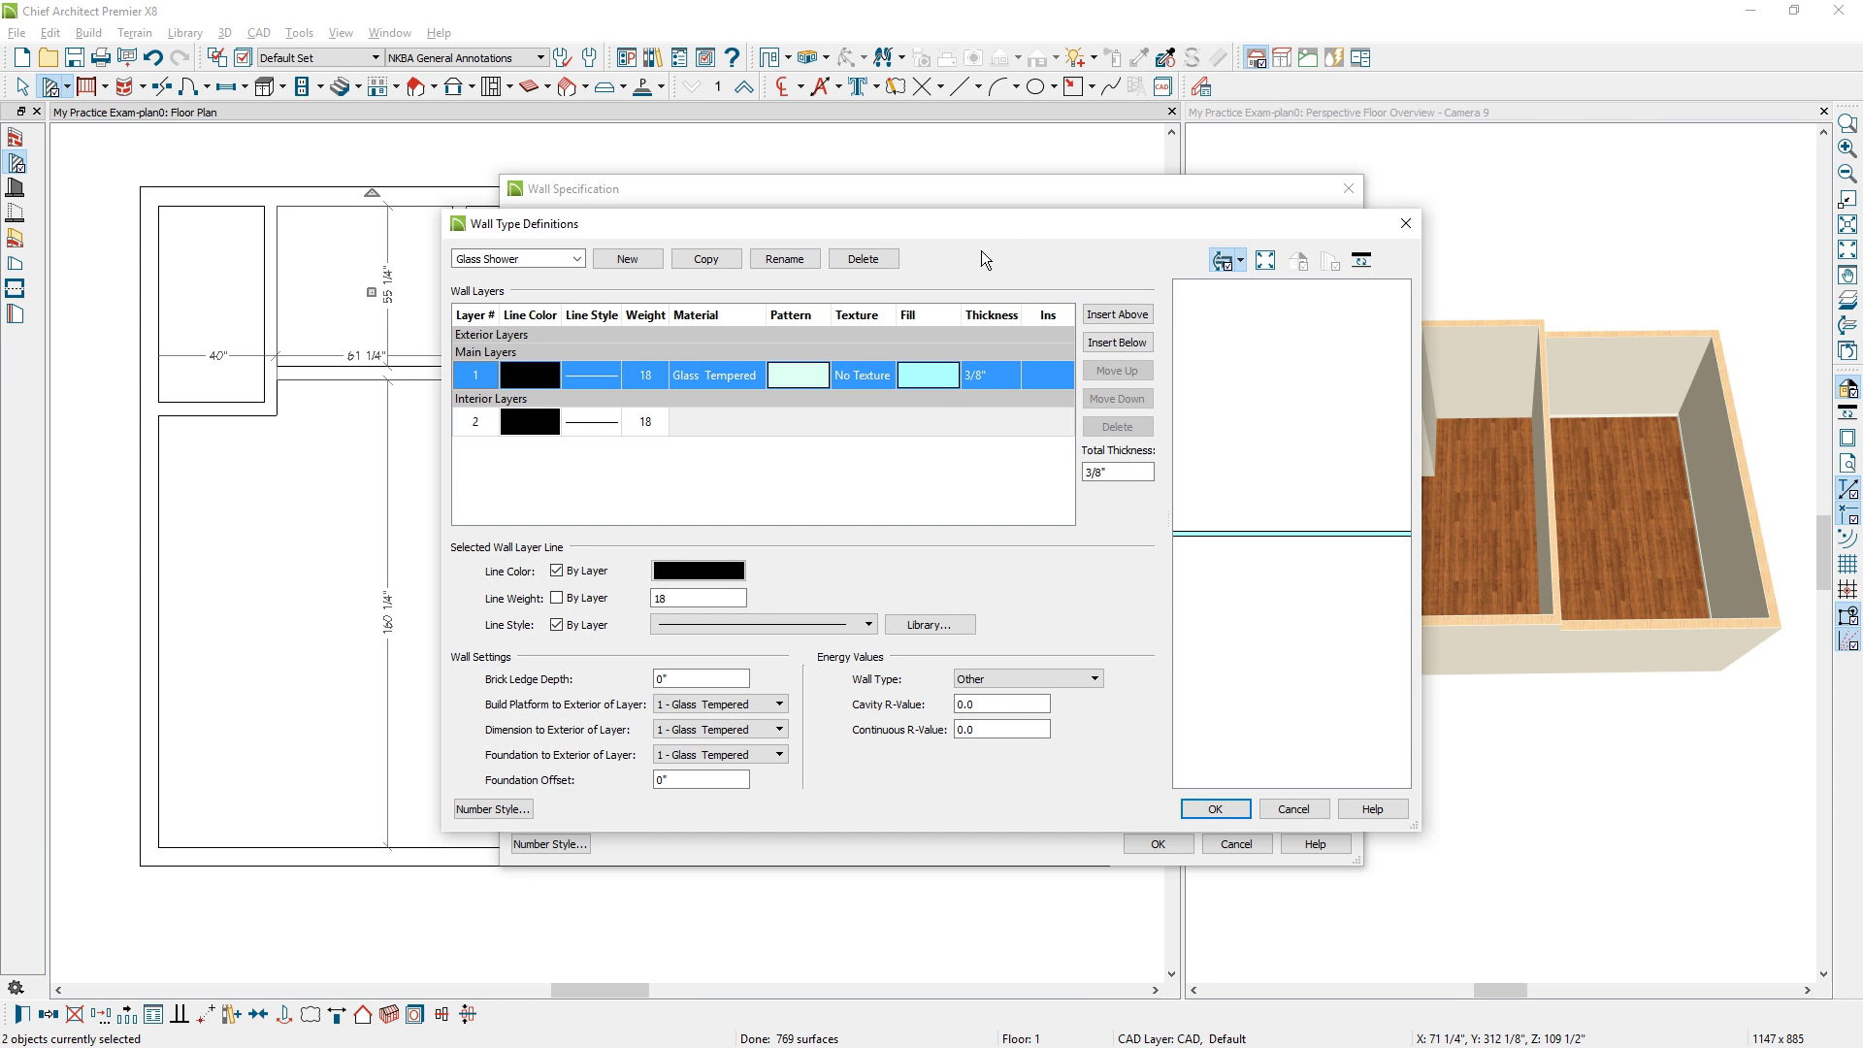
{"action": "left_click", "coordinate": [993, 375]}
{"action": "left_click", "coordinate": [1215, 809]}
{"action": "left_click", "coordinate": [1161, 843]}
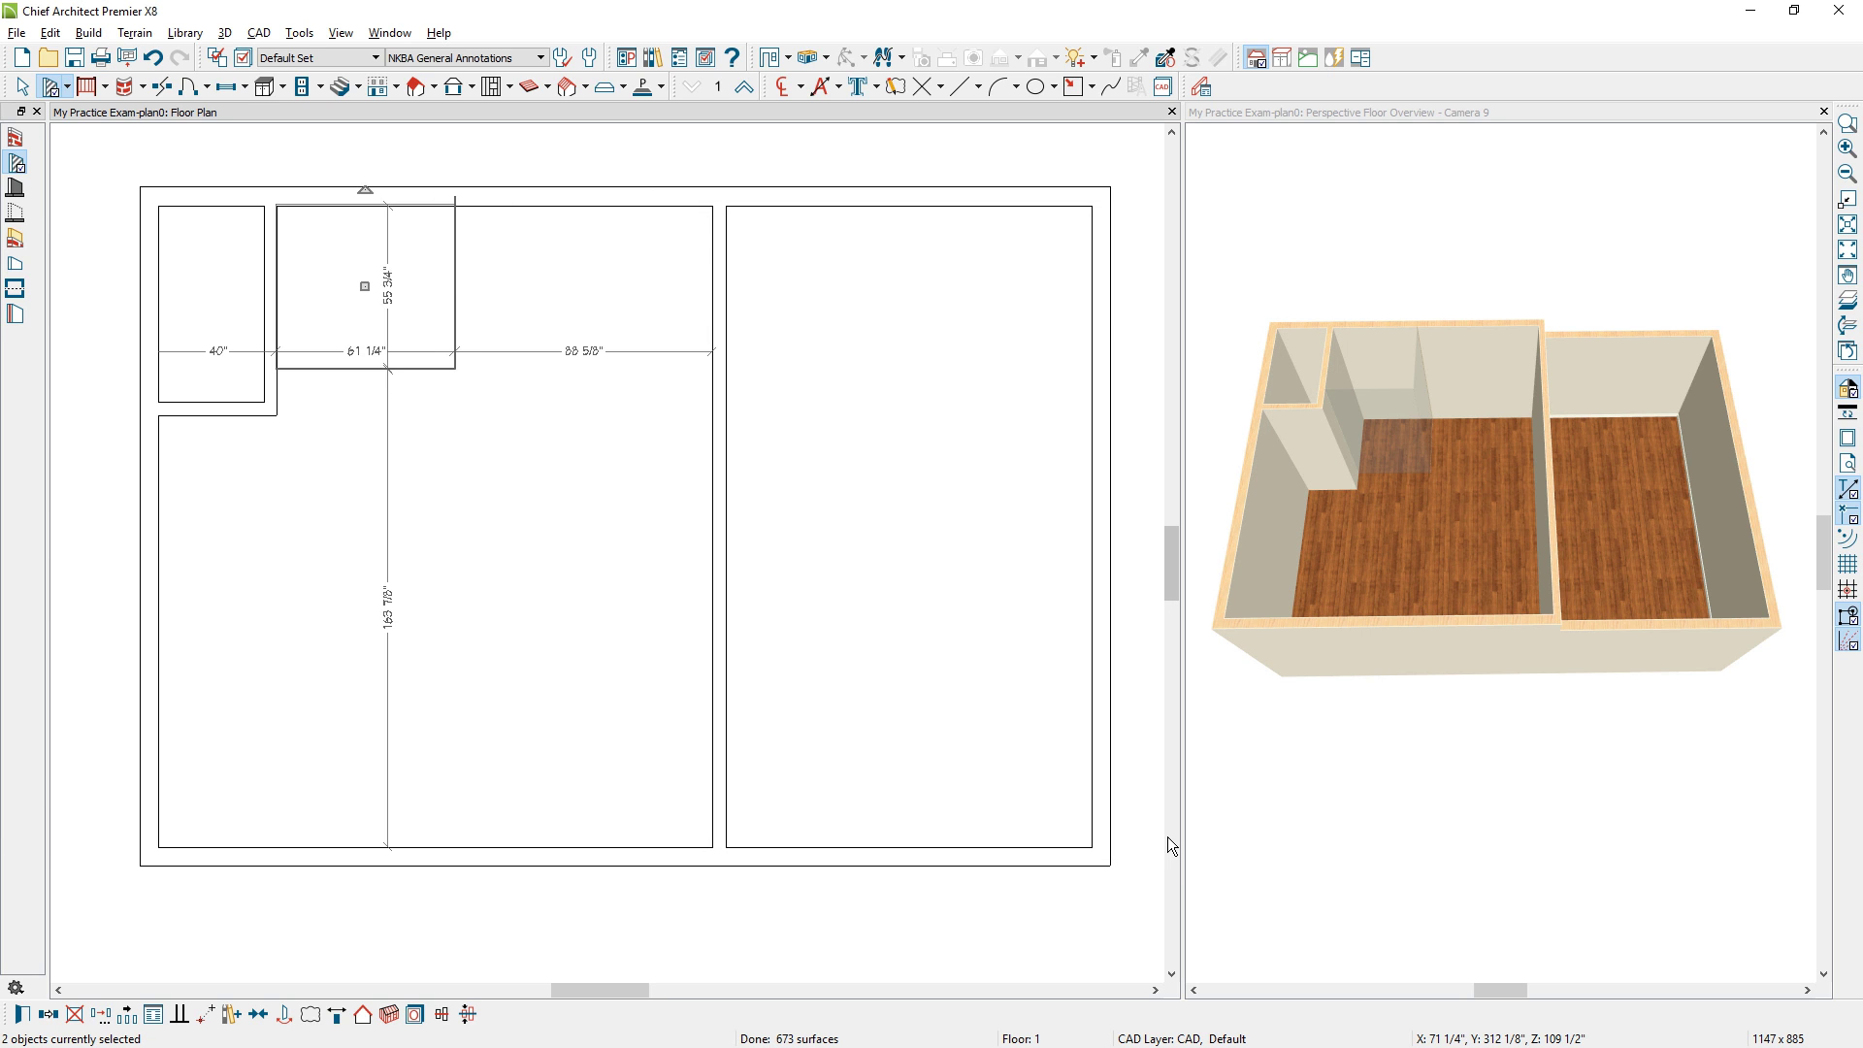
{"action": "key", "text": "Escape"}
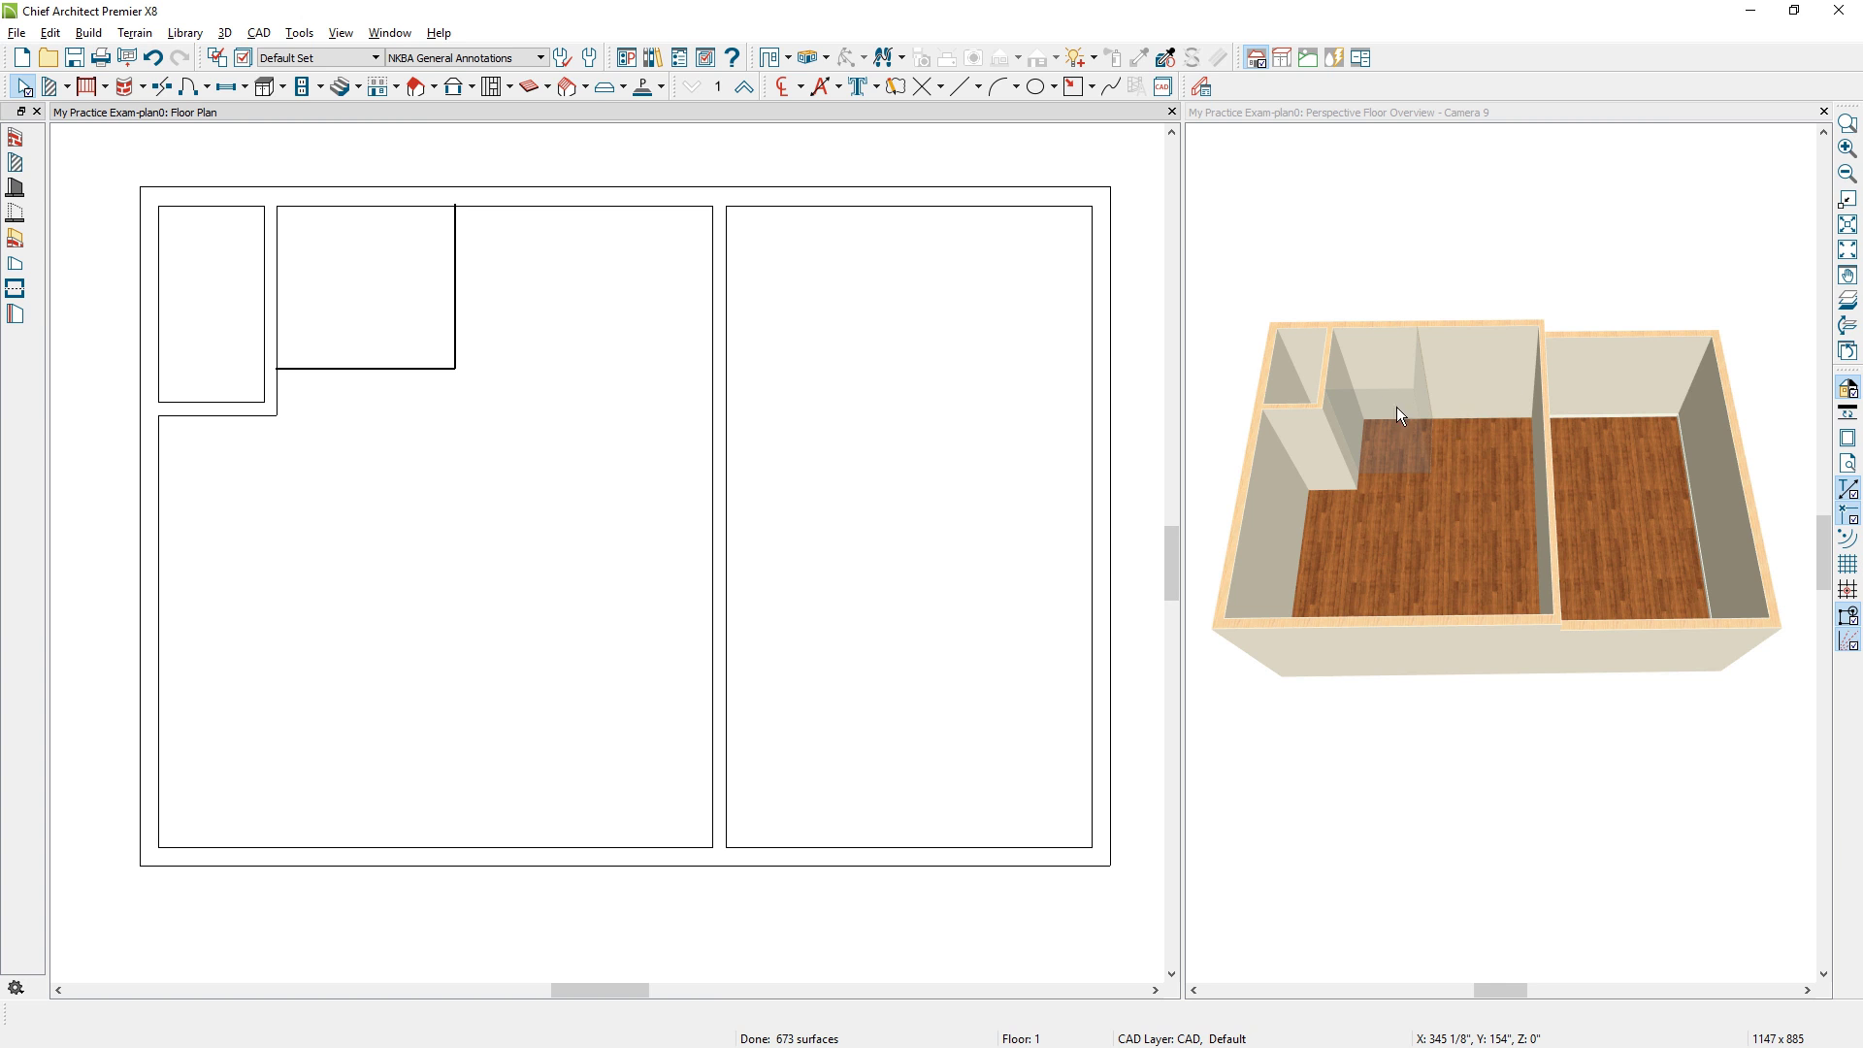
{"action": "scroll", "coordinate": [1361, 388], "scroll_direction": "up", "scroll_amount": 1}
{"action": "scroll", "coordinate": [1360, 388], "scroll_direction": "up", "scroll_amount": 2}
{"action": "left_click", "coordinate": [1343, 381]}
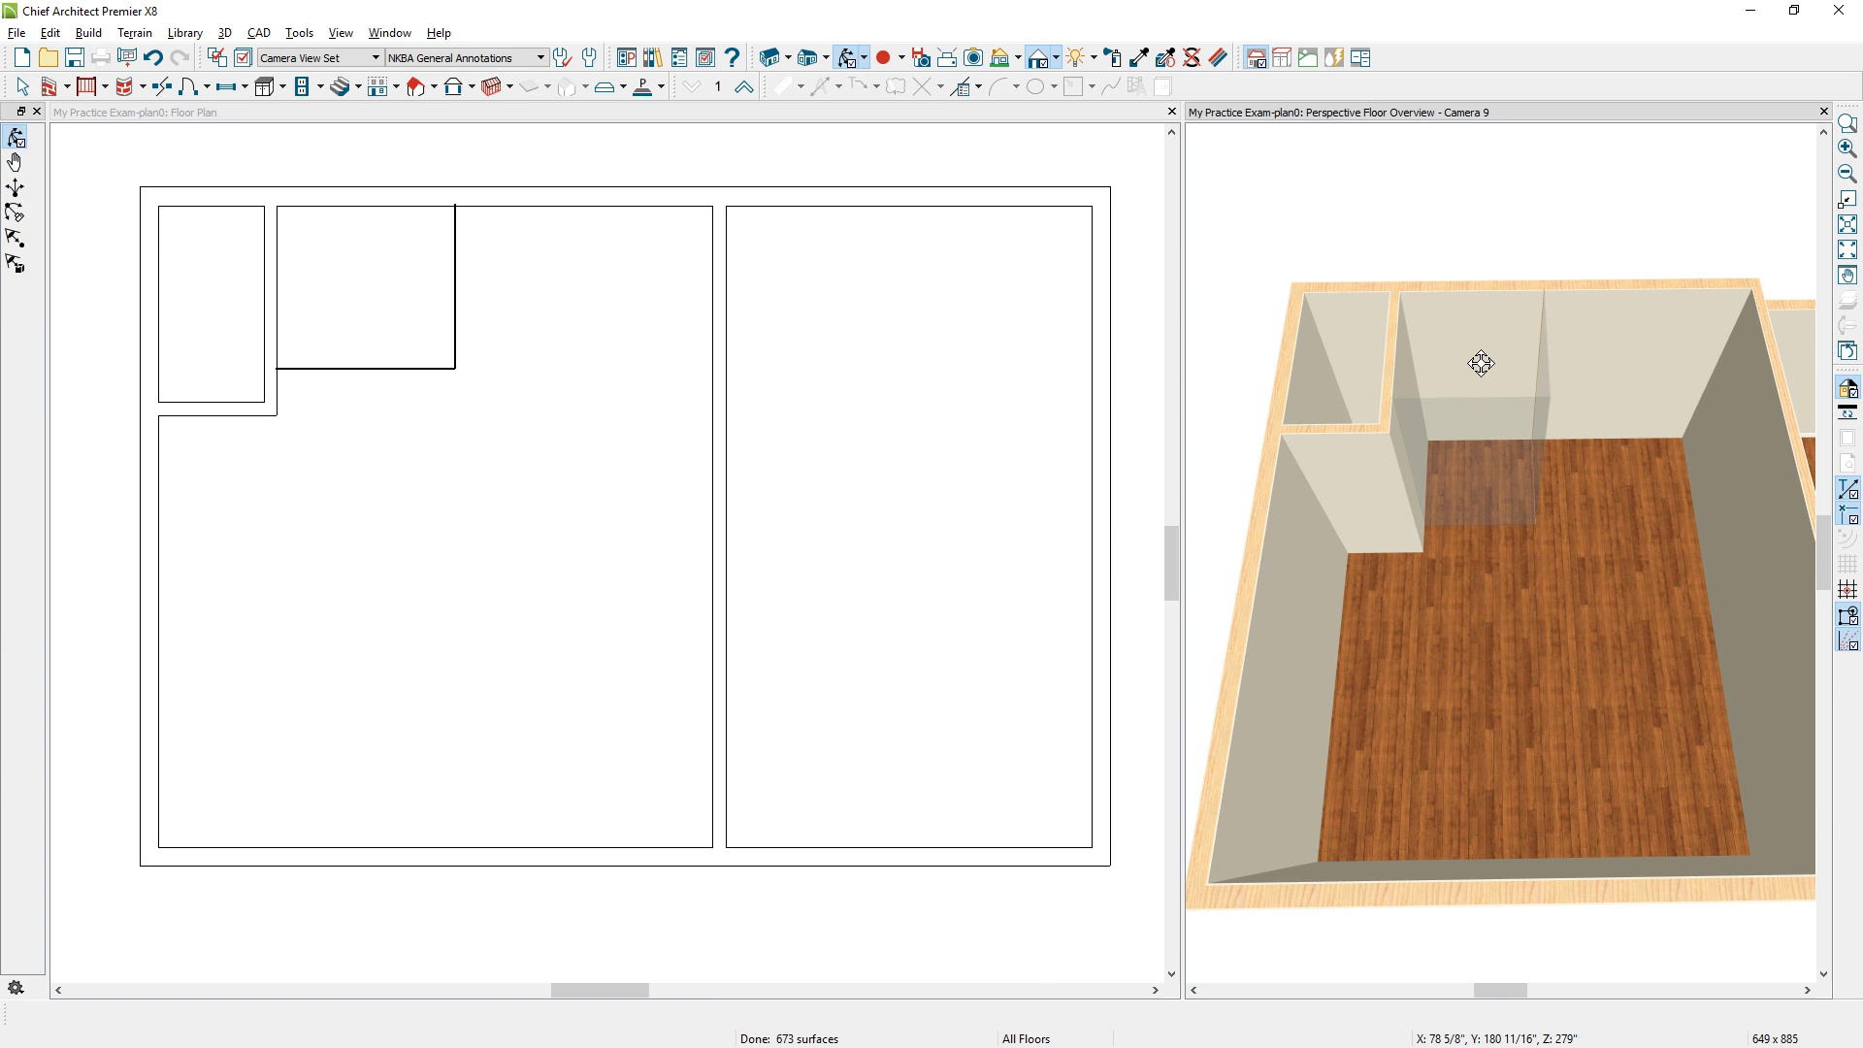
Maximize the floor plan view and switch the active annotation set to Floor Plan Annotations.
{"action": "double_click", "coordinate": [677, 111]}
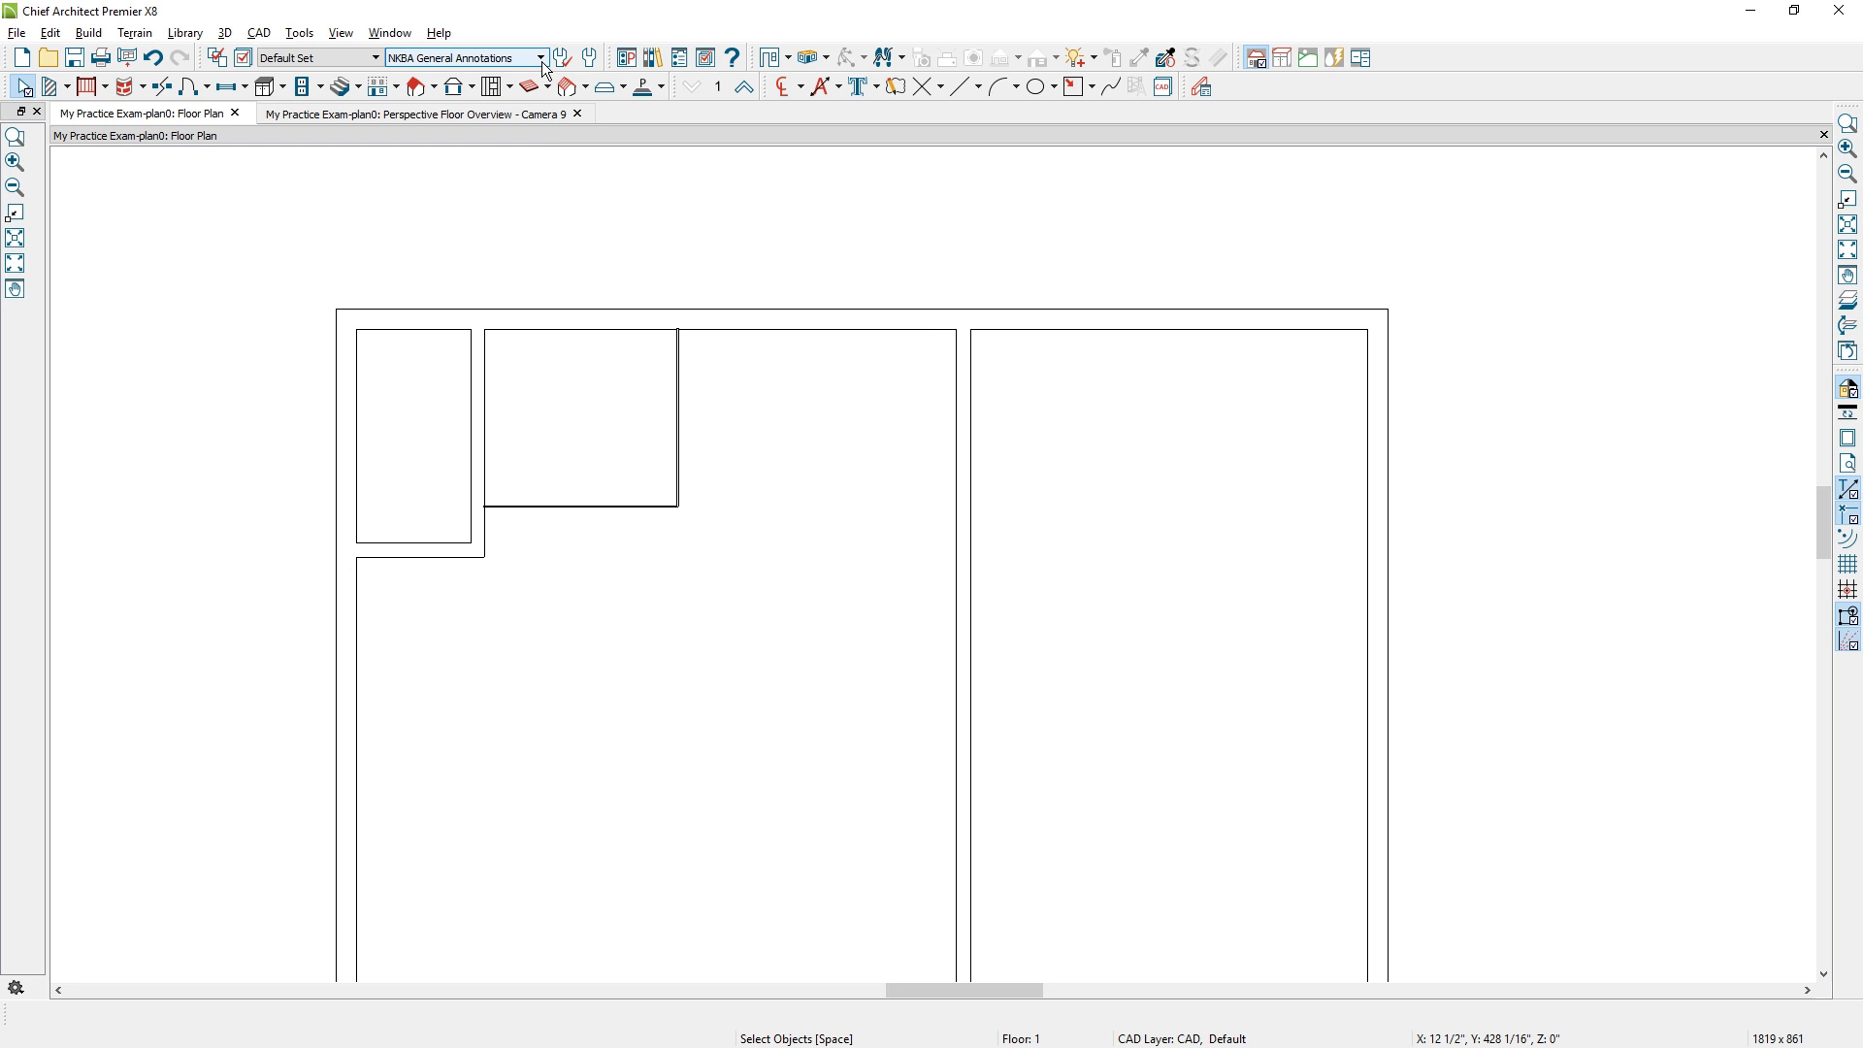
{"action": "left_click", "coordinate": [541, 58]}
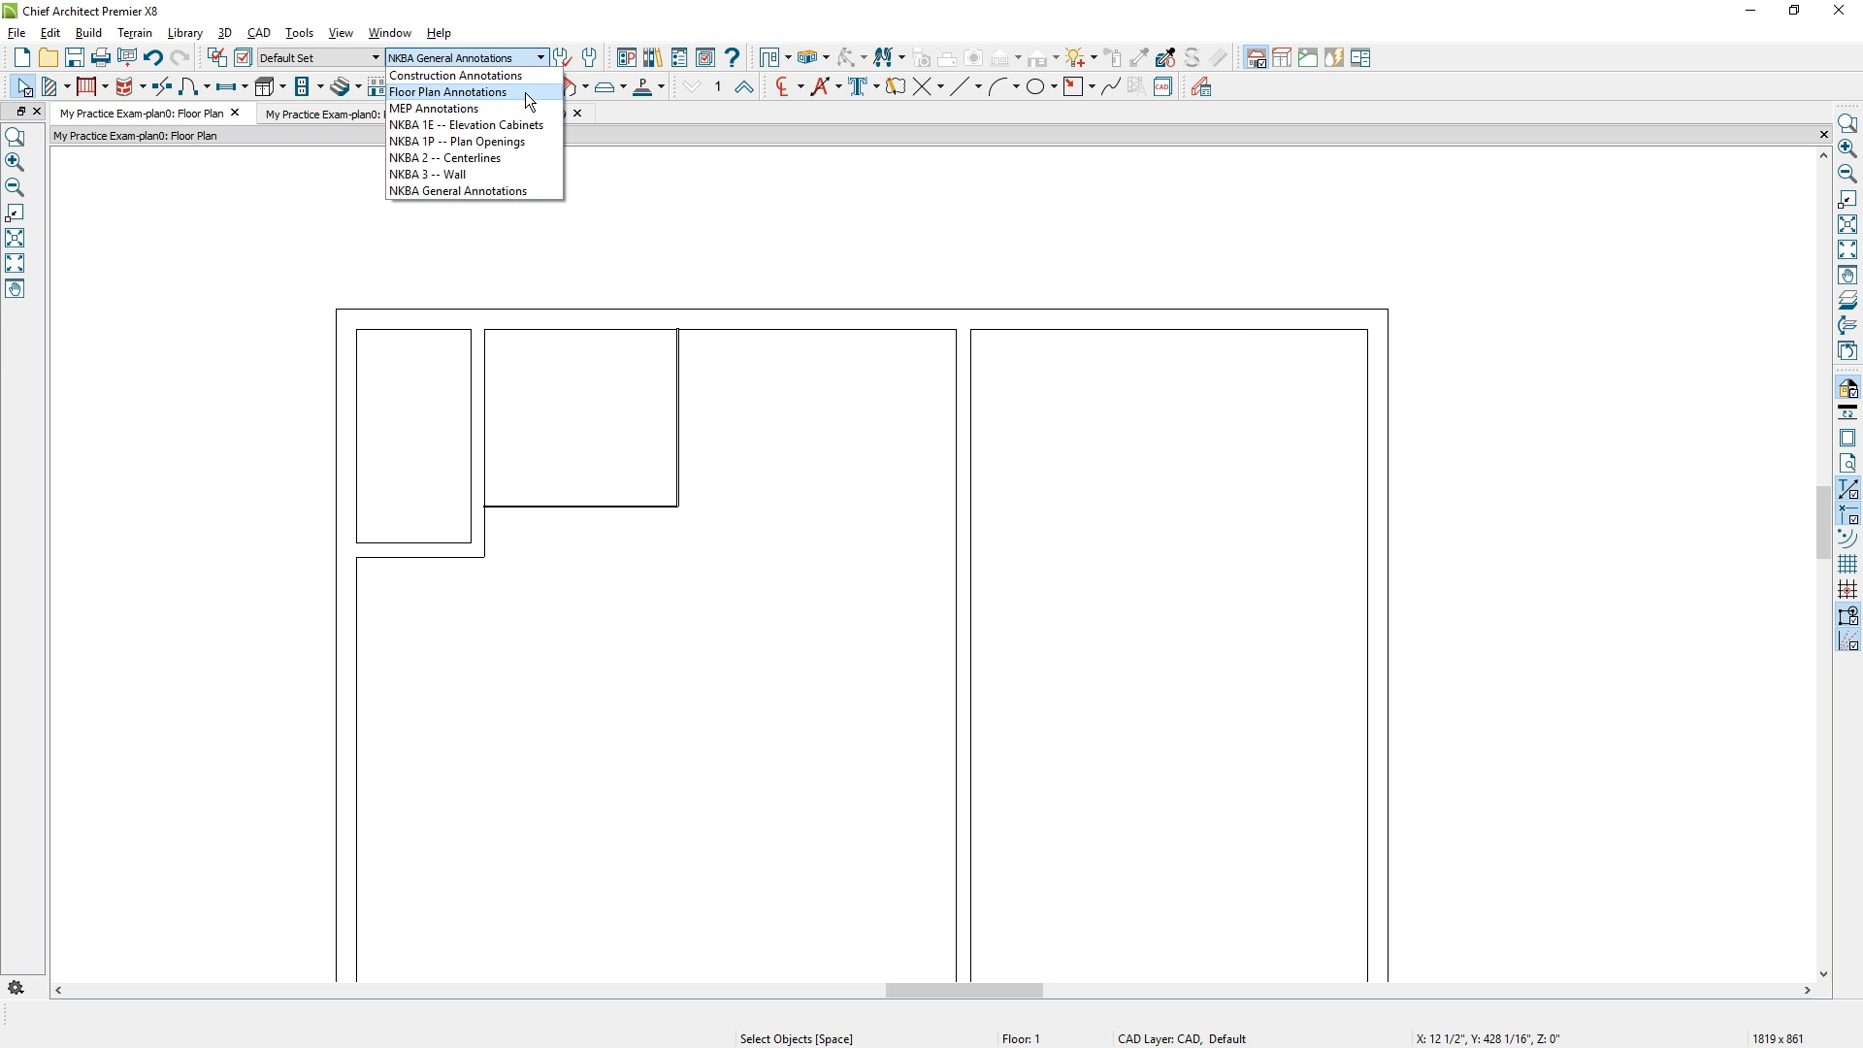
{"action": "left_click", "coordinate": [526, 91]}
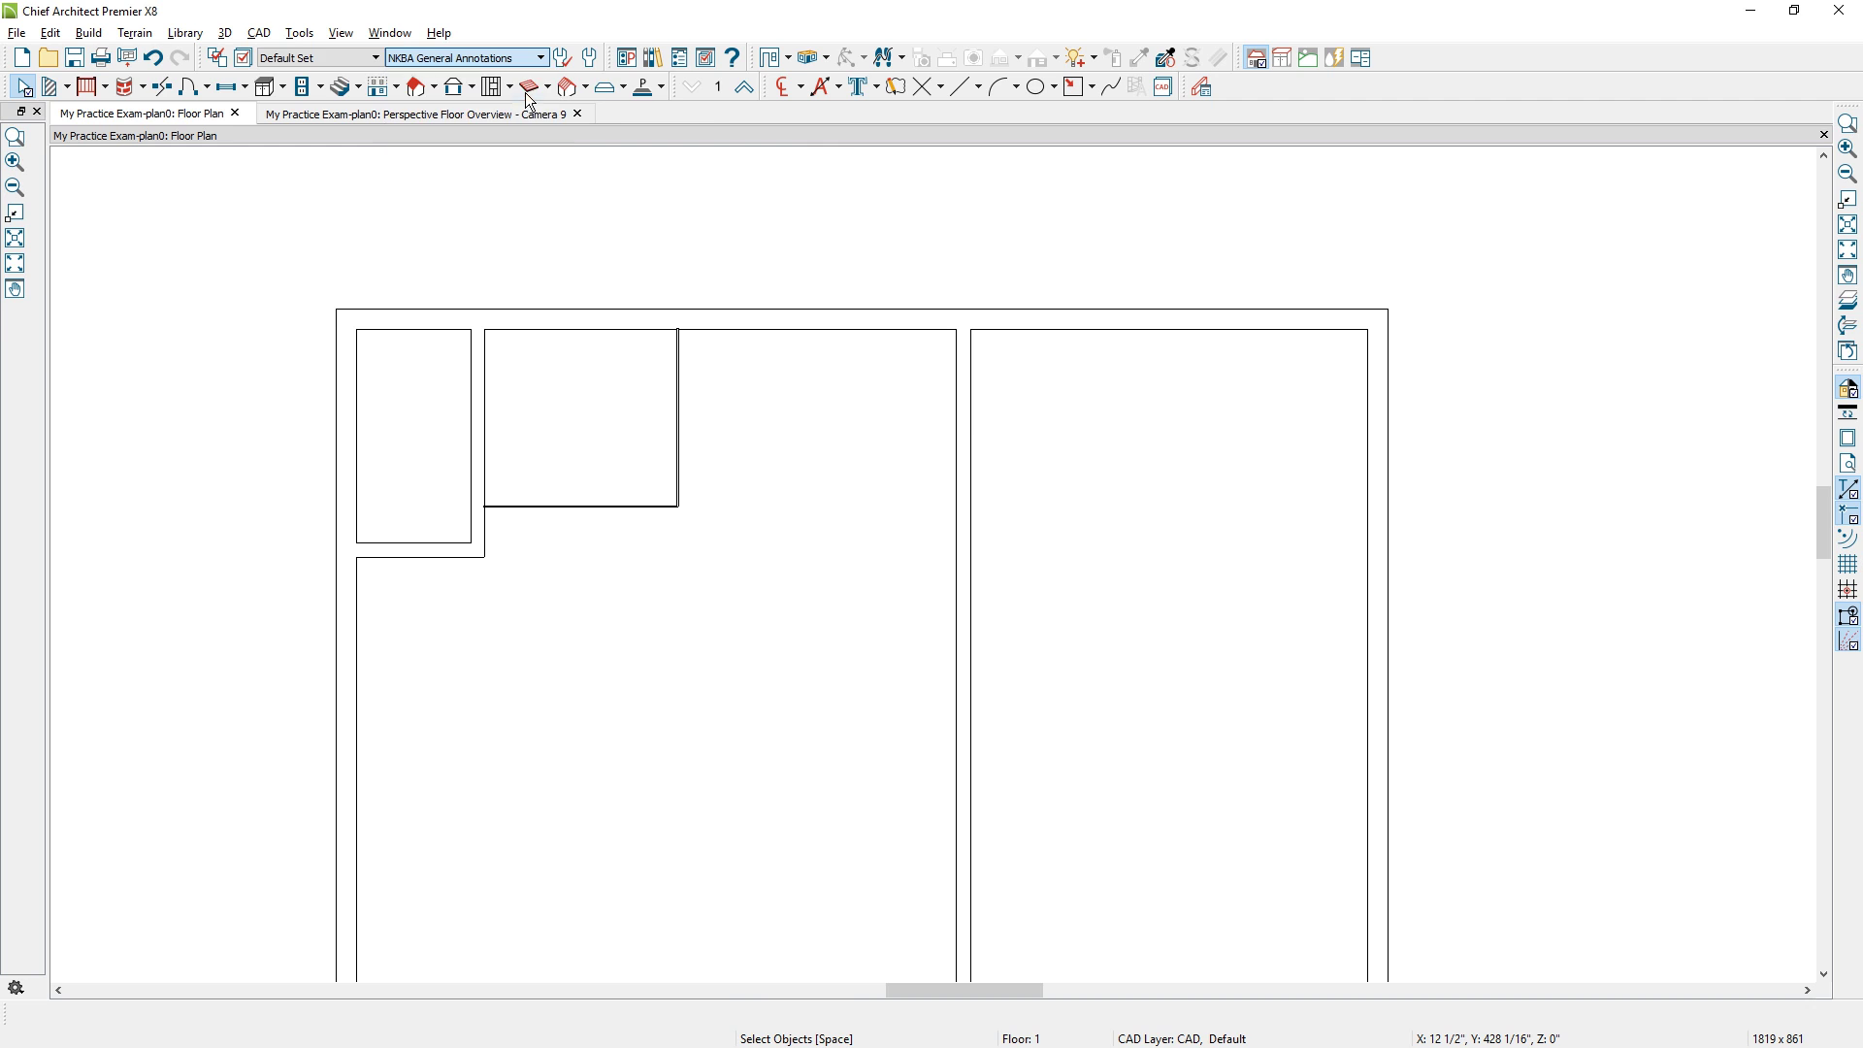
Add an interior dimension string across the full width of the plan and move it above the upper exterior wall.
{"action": "left_click", "coordinate": [806, 88]}
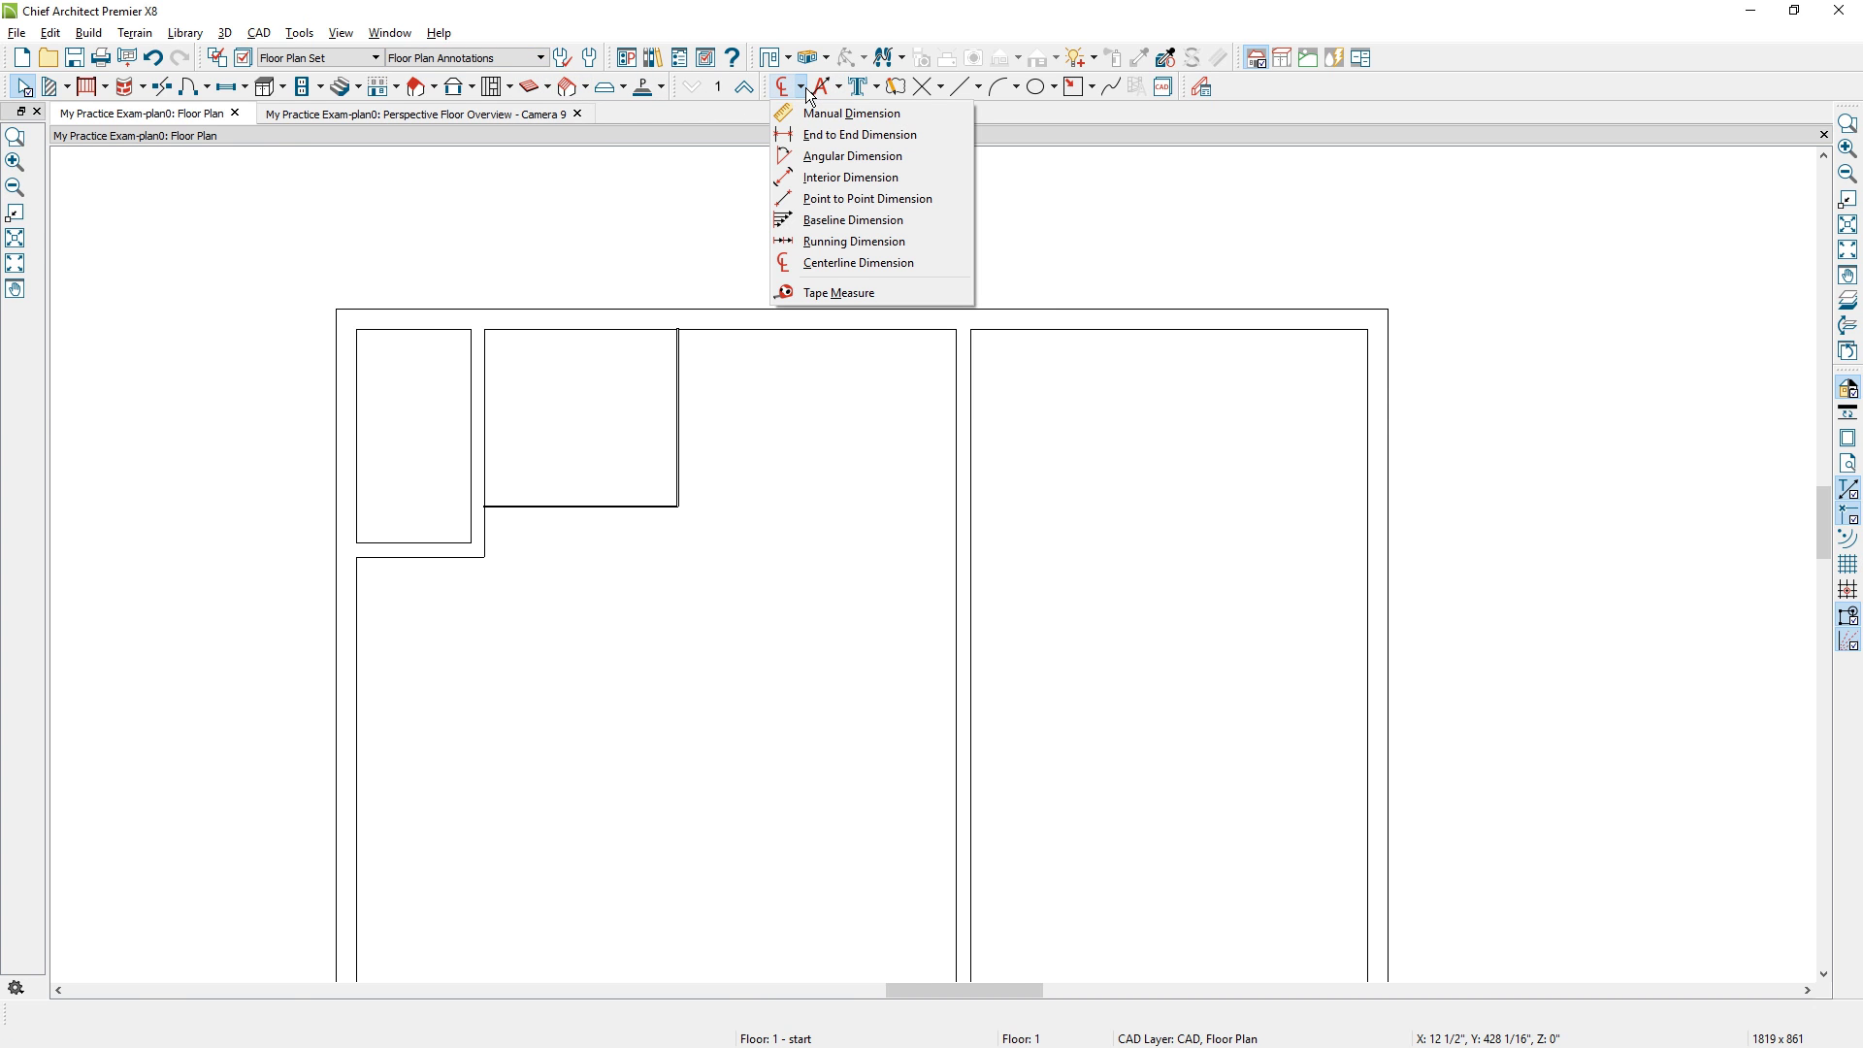
{"action": "left_click", "coordinate": [851, 177]}
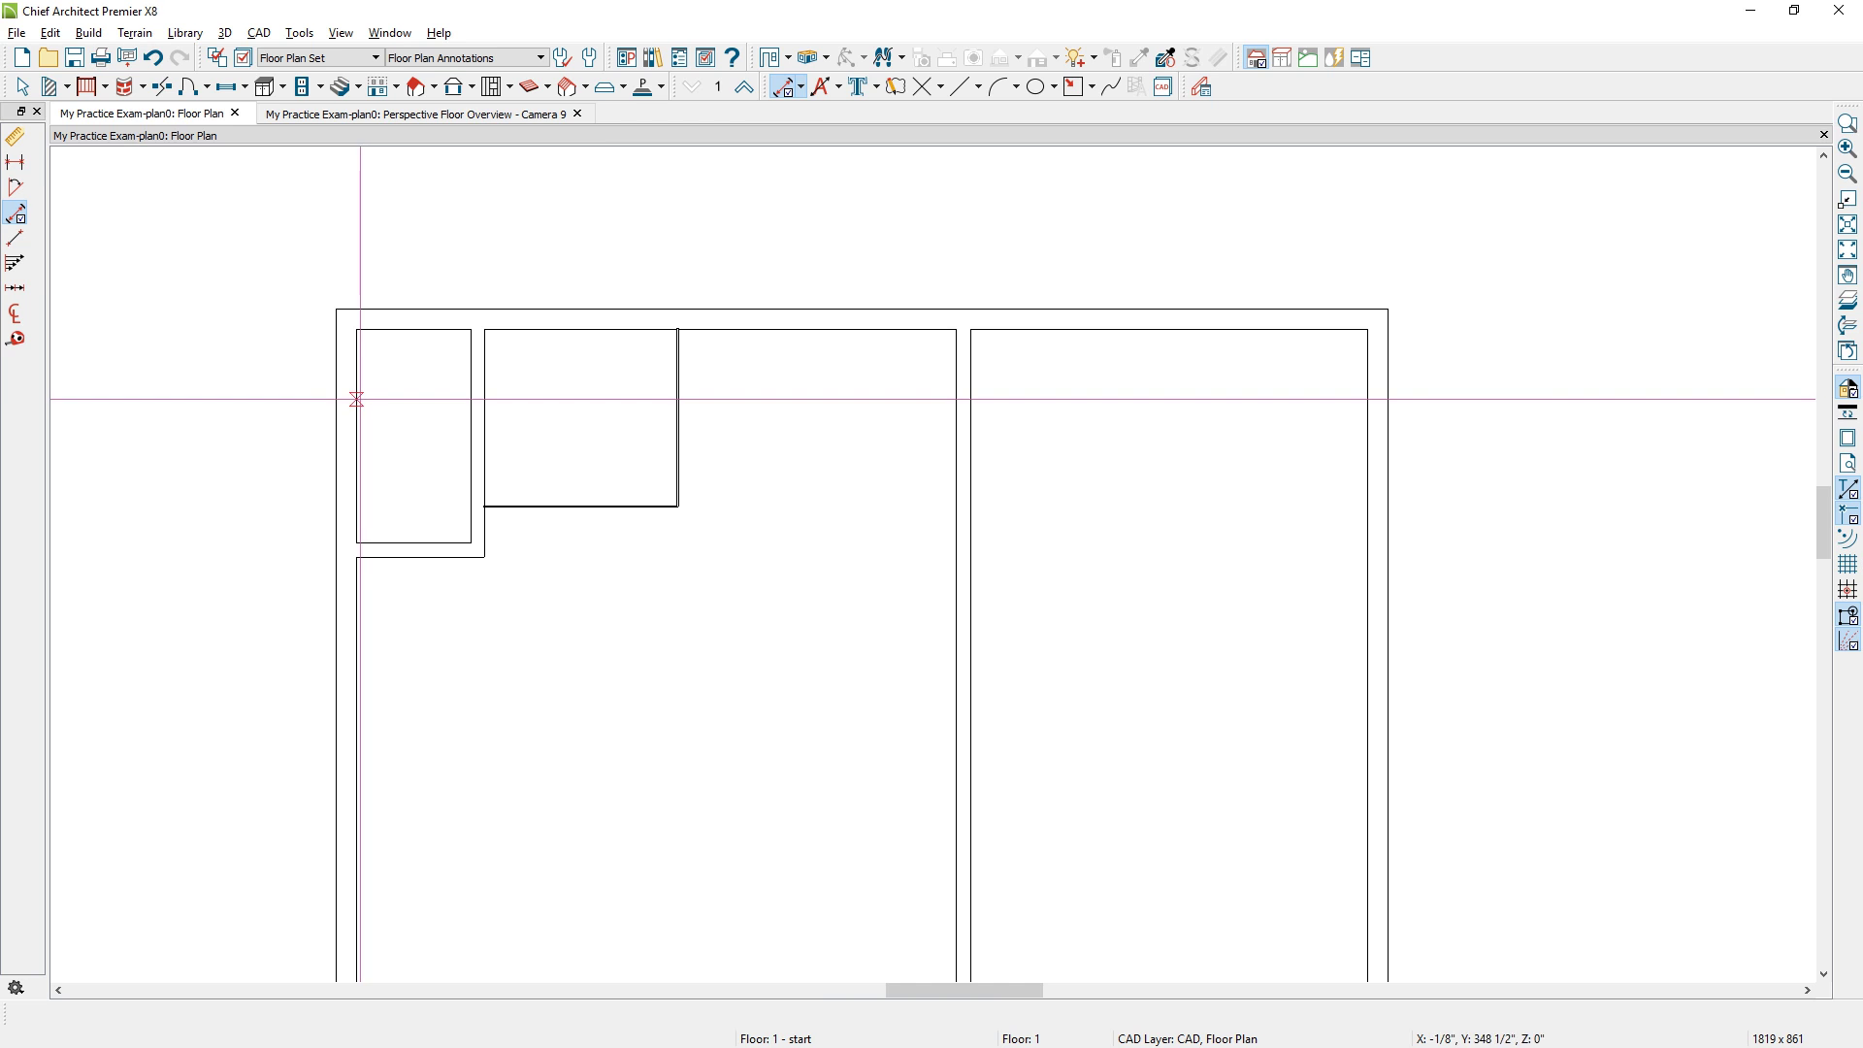
{"action": "left_click_drag", "start_coordinate": [357, 398], "coordinate": [1368, 375]}
{"action": "left_click", "coordinate": [1248, 398]}
{"action": "left_click_drag", "start_coordinate": [1248, 399], "coordinate": [1225, 273]}
{"action": "scroll", "coordinate": [475, 306], "scroll_direction": "up", "scroll_amount": 3}
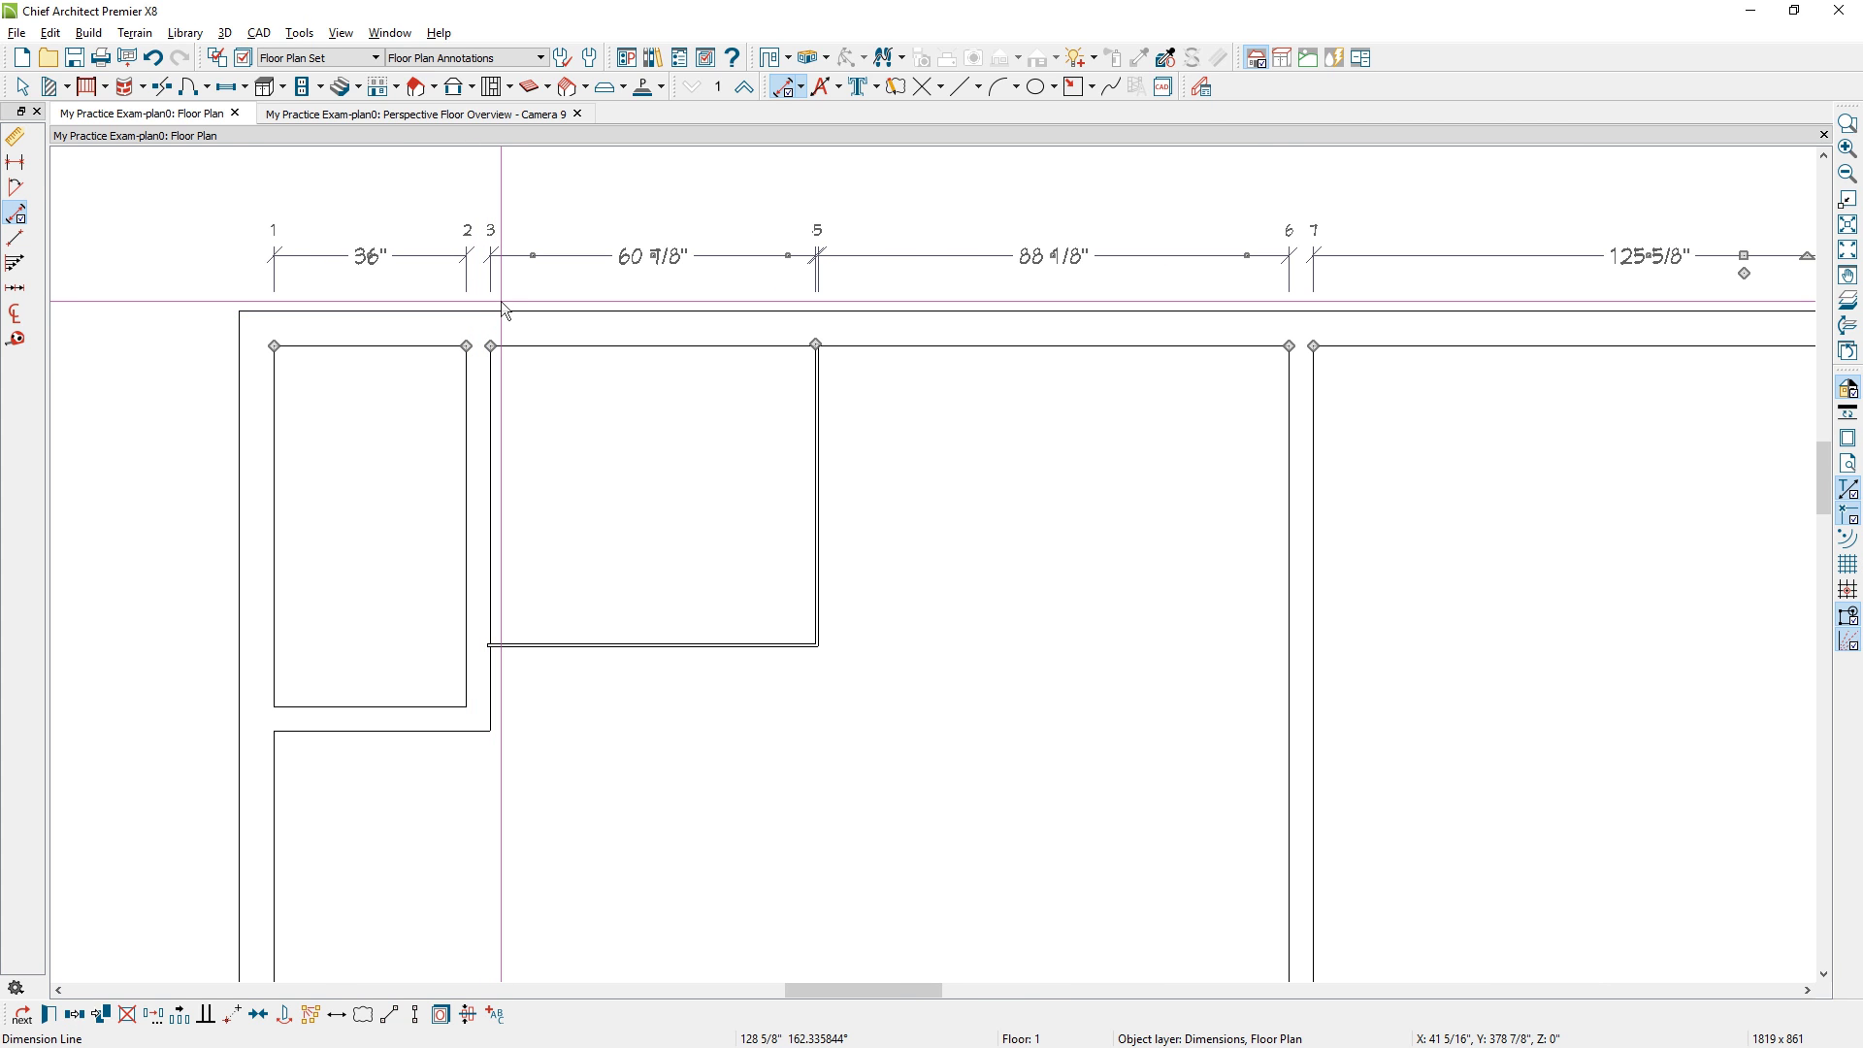
Turn off Suppress Wall Widths for the interior dimension line above the plan.
{"action": "double_click", "coordinate": [500, 301]}
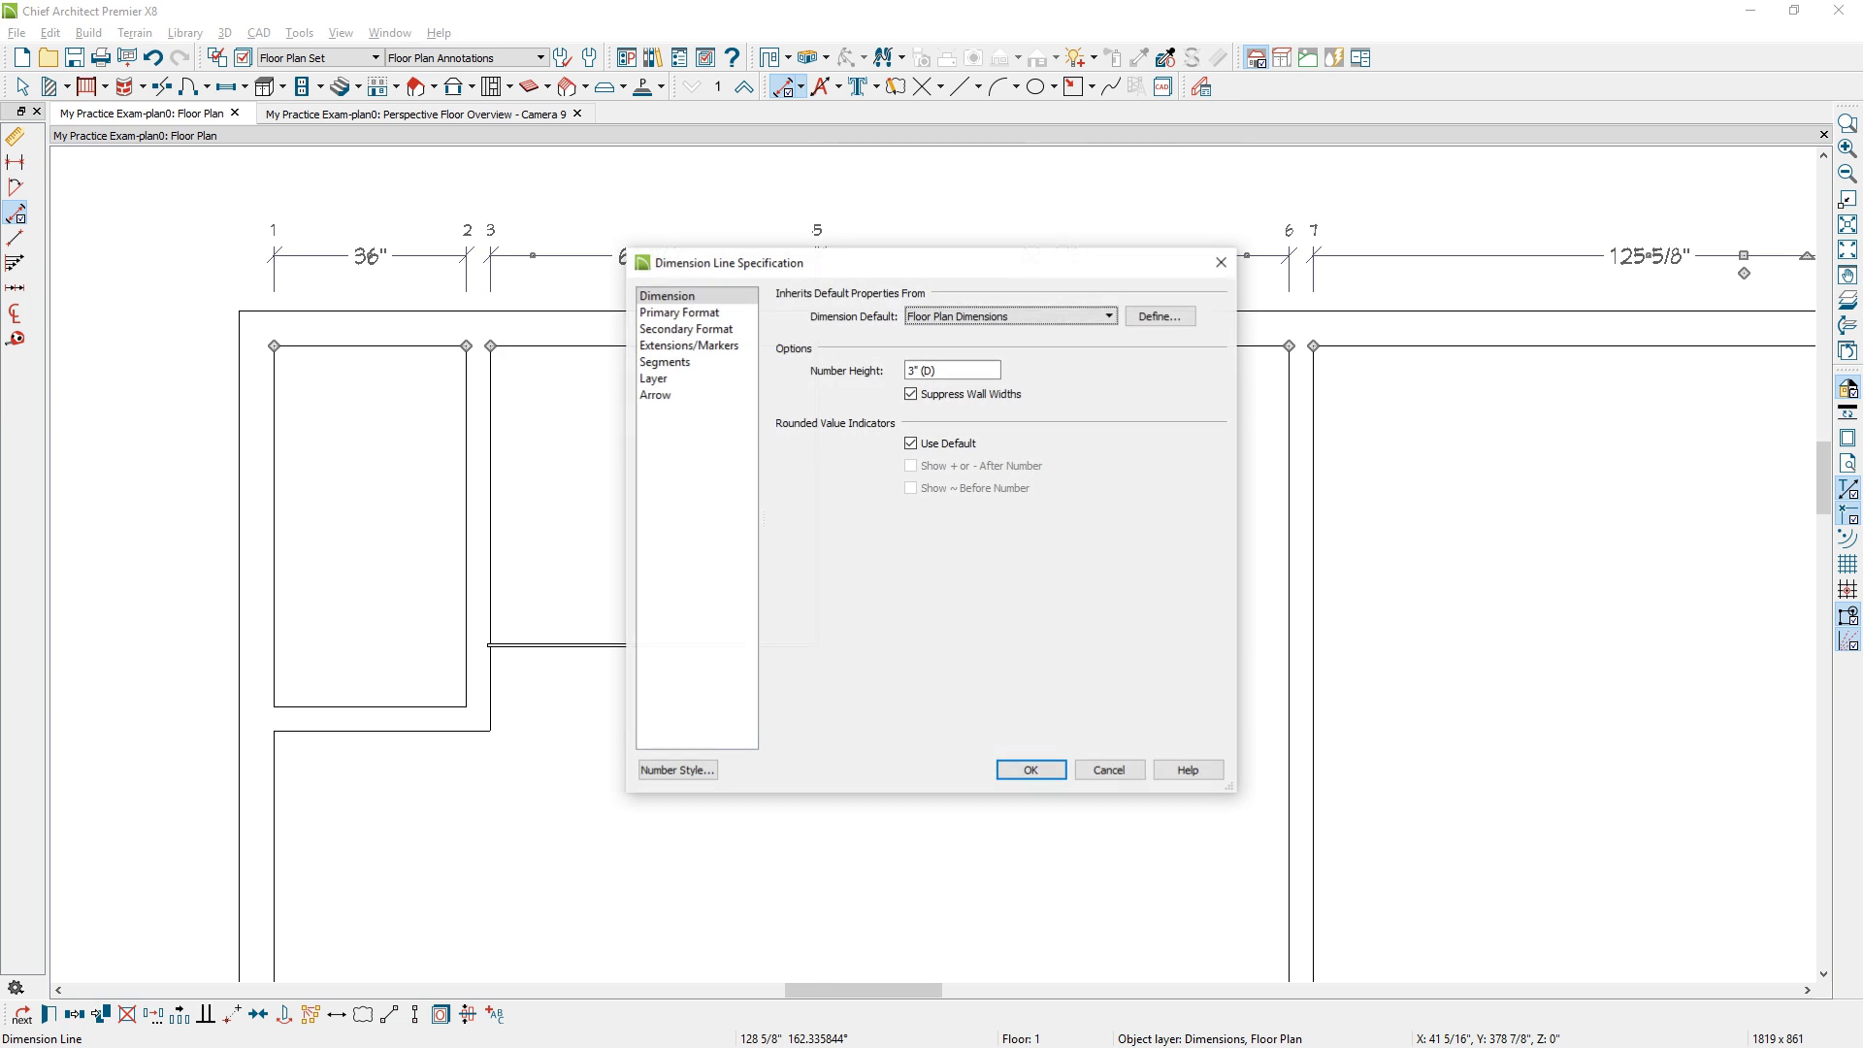
{"action": "left_click", "coordinate": [918, 395]}
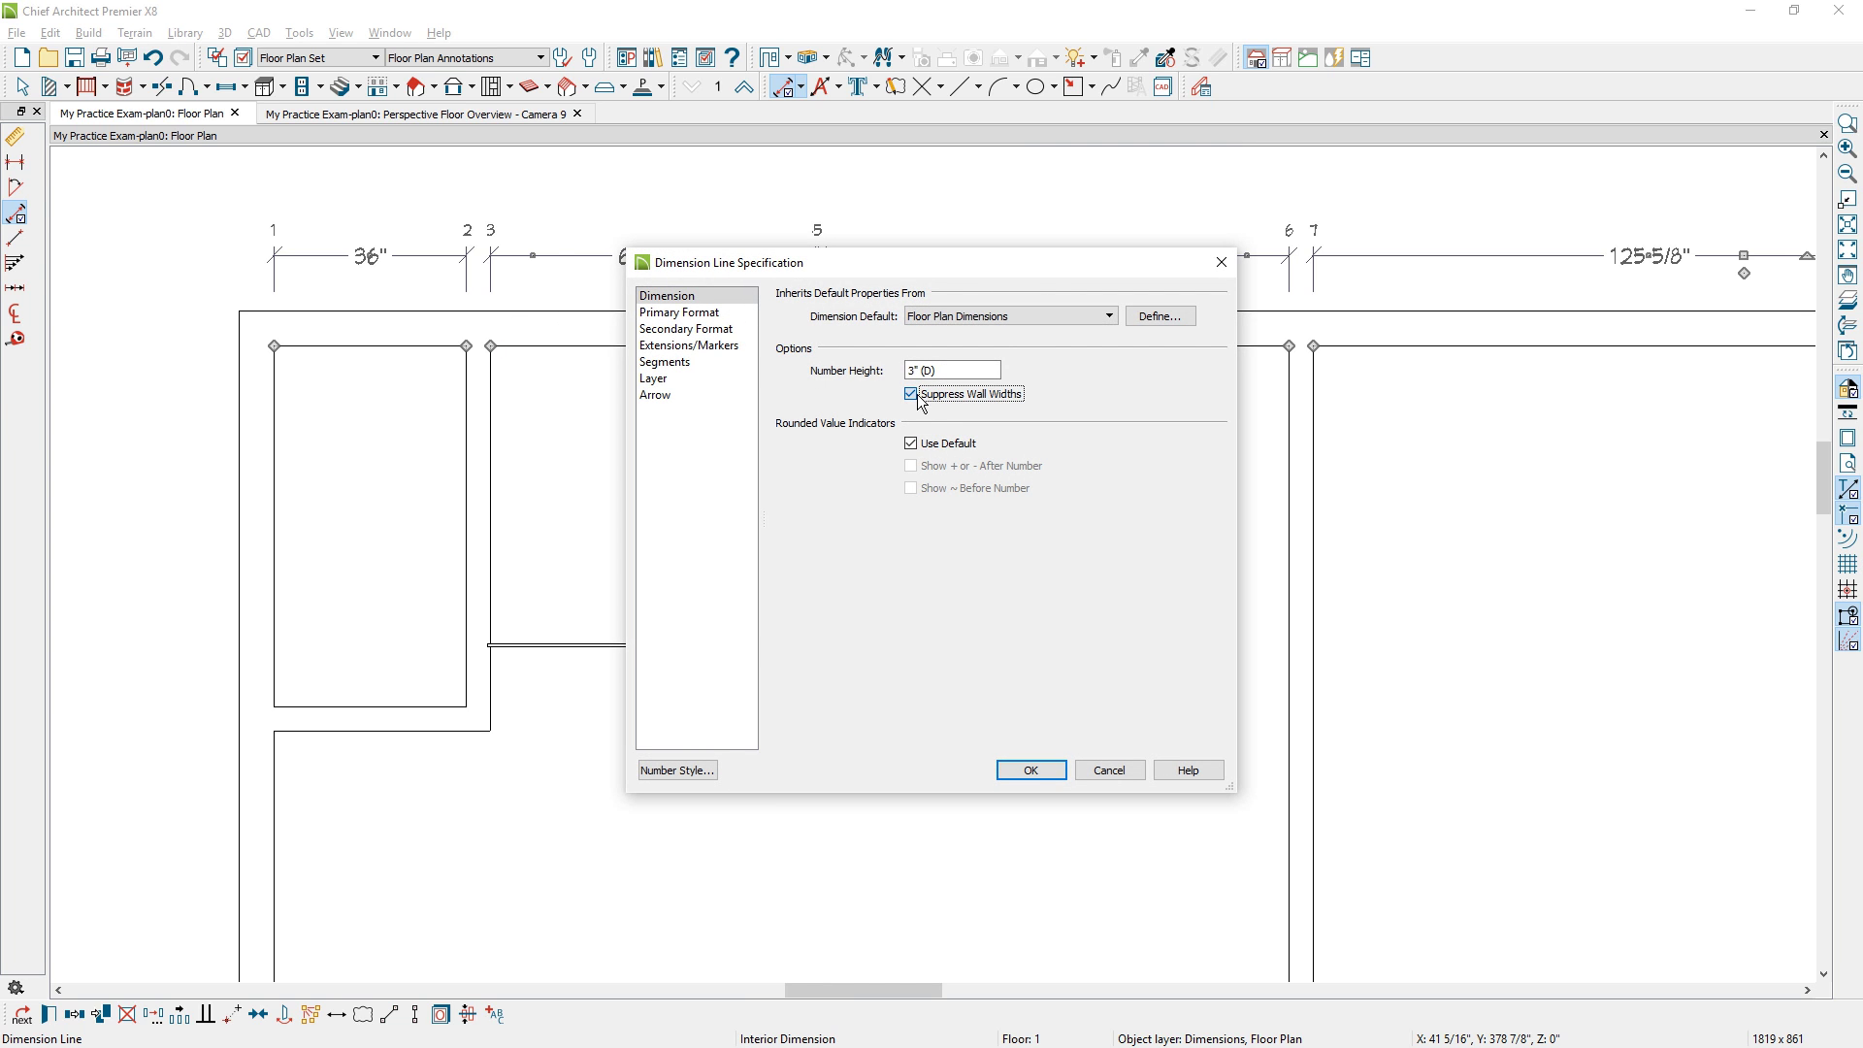
{"action": "left_click", "coordinate": [918, 394]}
{"action": "left_click", "coordinate": [1030, 769]}
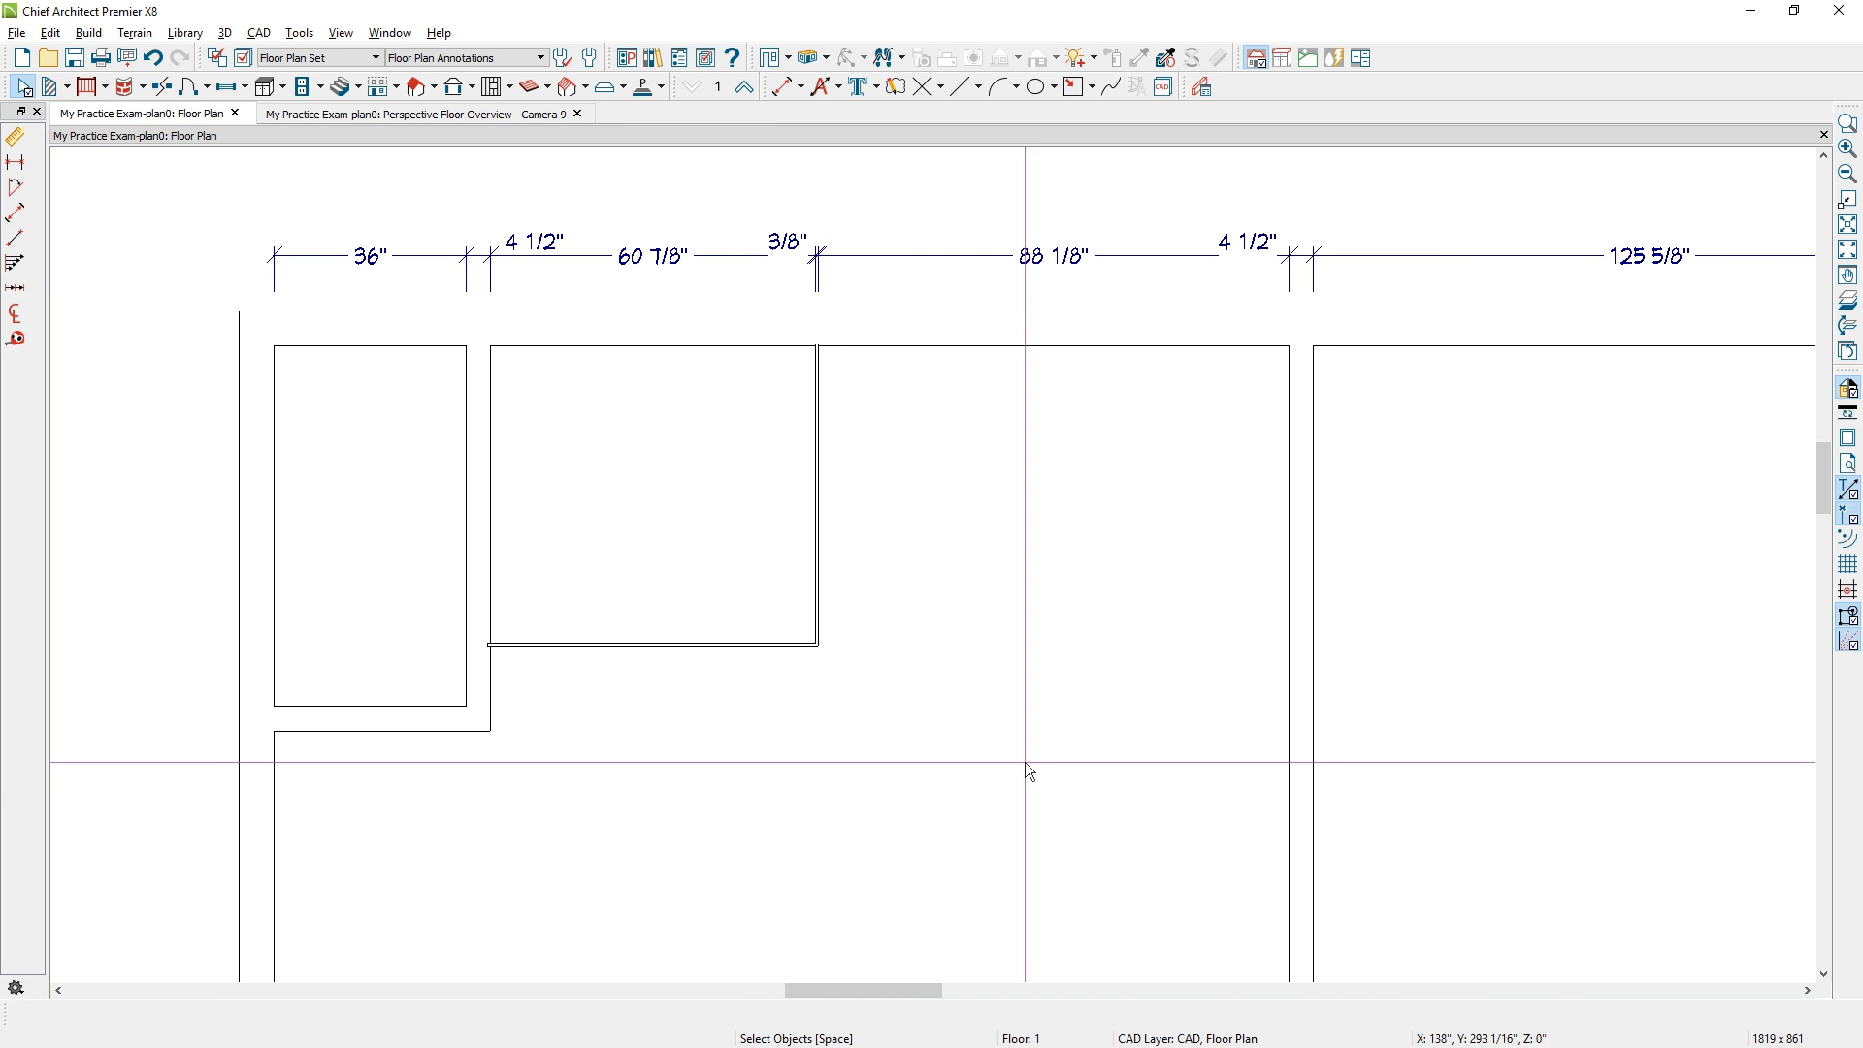
Add an end-to-end dimension across the plan's full interior width and place it above the existing interior dimension string.
{"action": "scroll", "coordinate": [825, 514], "scroll_direction": "down", "scroll_amount": 2}
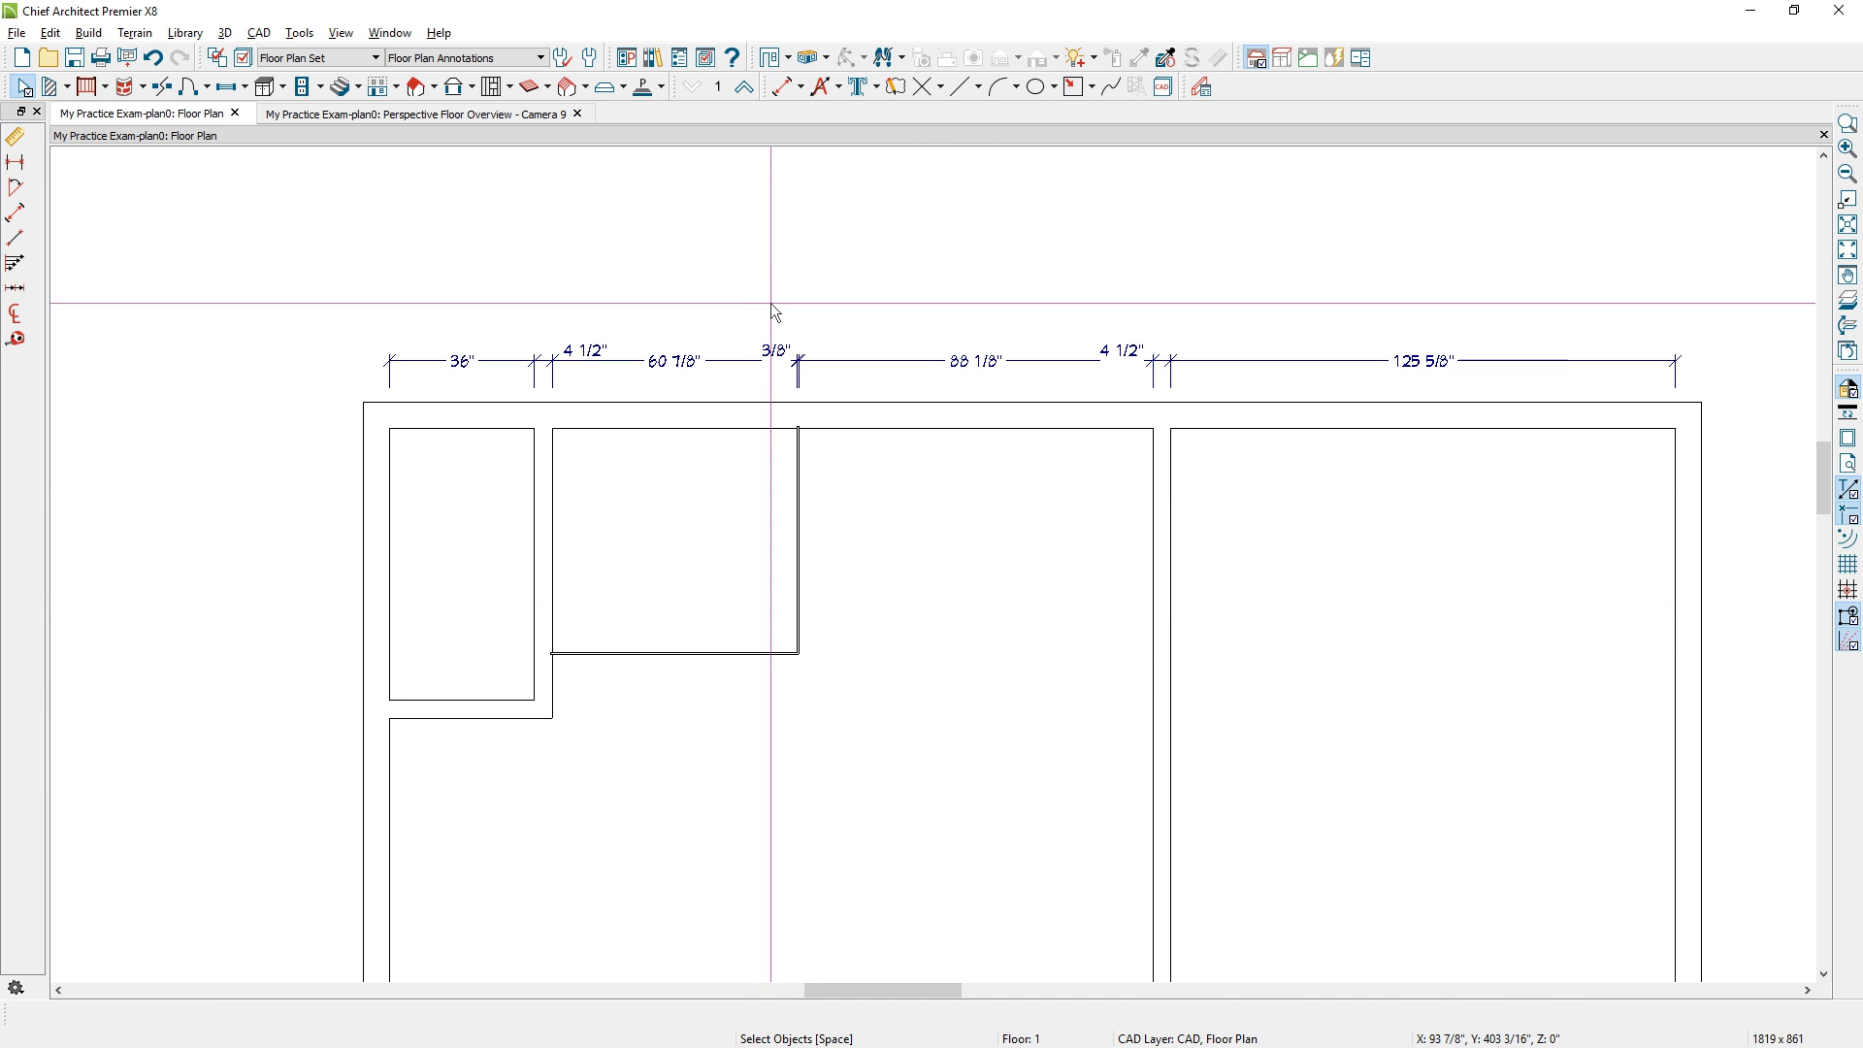
{"action": "left_click", "coordinate": [802, 87]}
{"action": "left_click", "coordinate": [858, 134]}
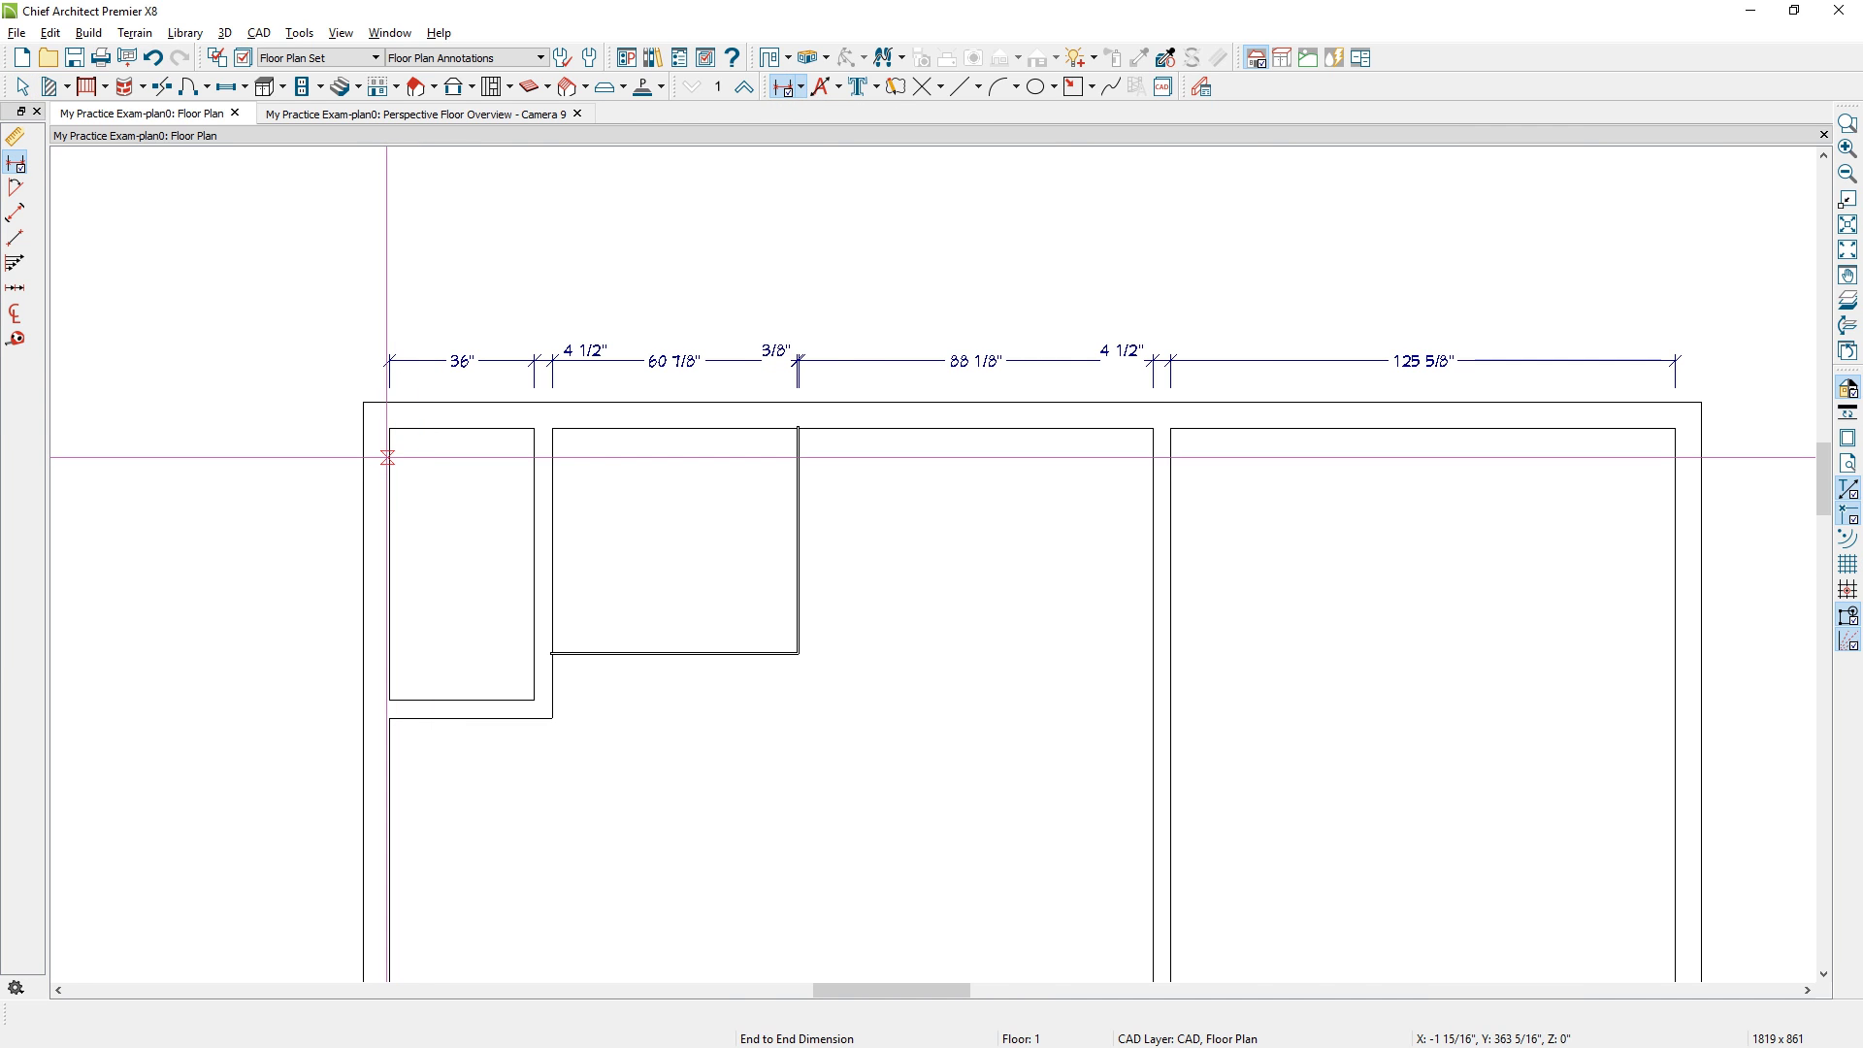
{"action": "left_click_drag", "start_coordinate": [388, 452], "coordinate": [1441, 450]}
{"action": "mouse_move", "coordinate": [1660, 456]}
{"action": "left_mouse_down"}
{"action": "mouse_move", "coordinate": [1676, 456]}
{"action": "mouse_move", "coordinate": [1587, 312]}
{"action": "left_mouse_up"}
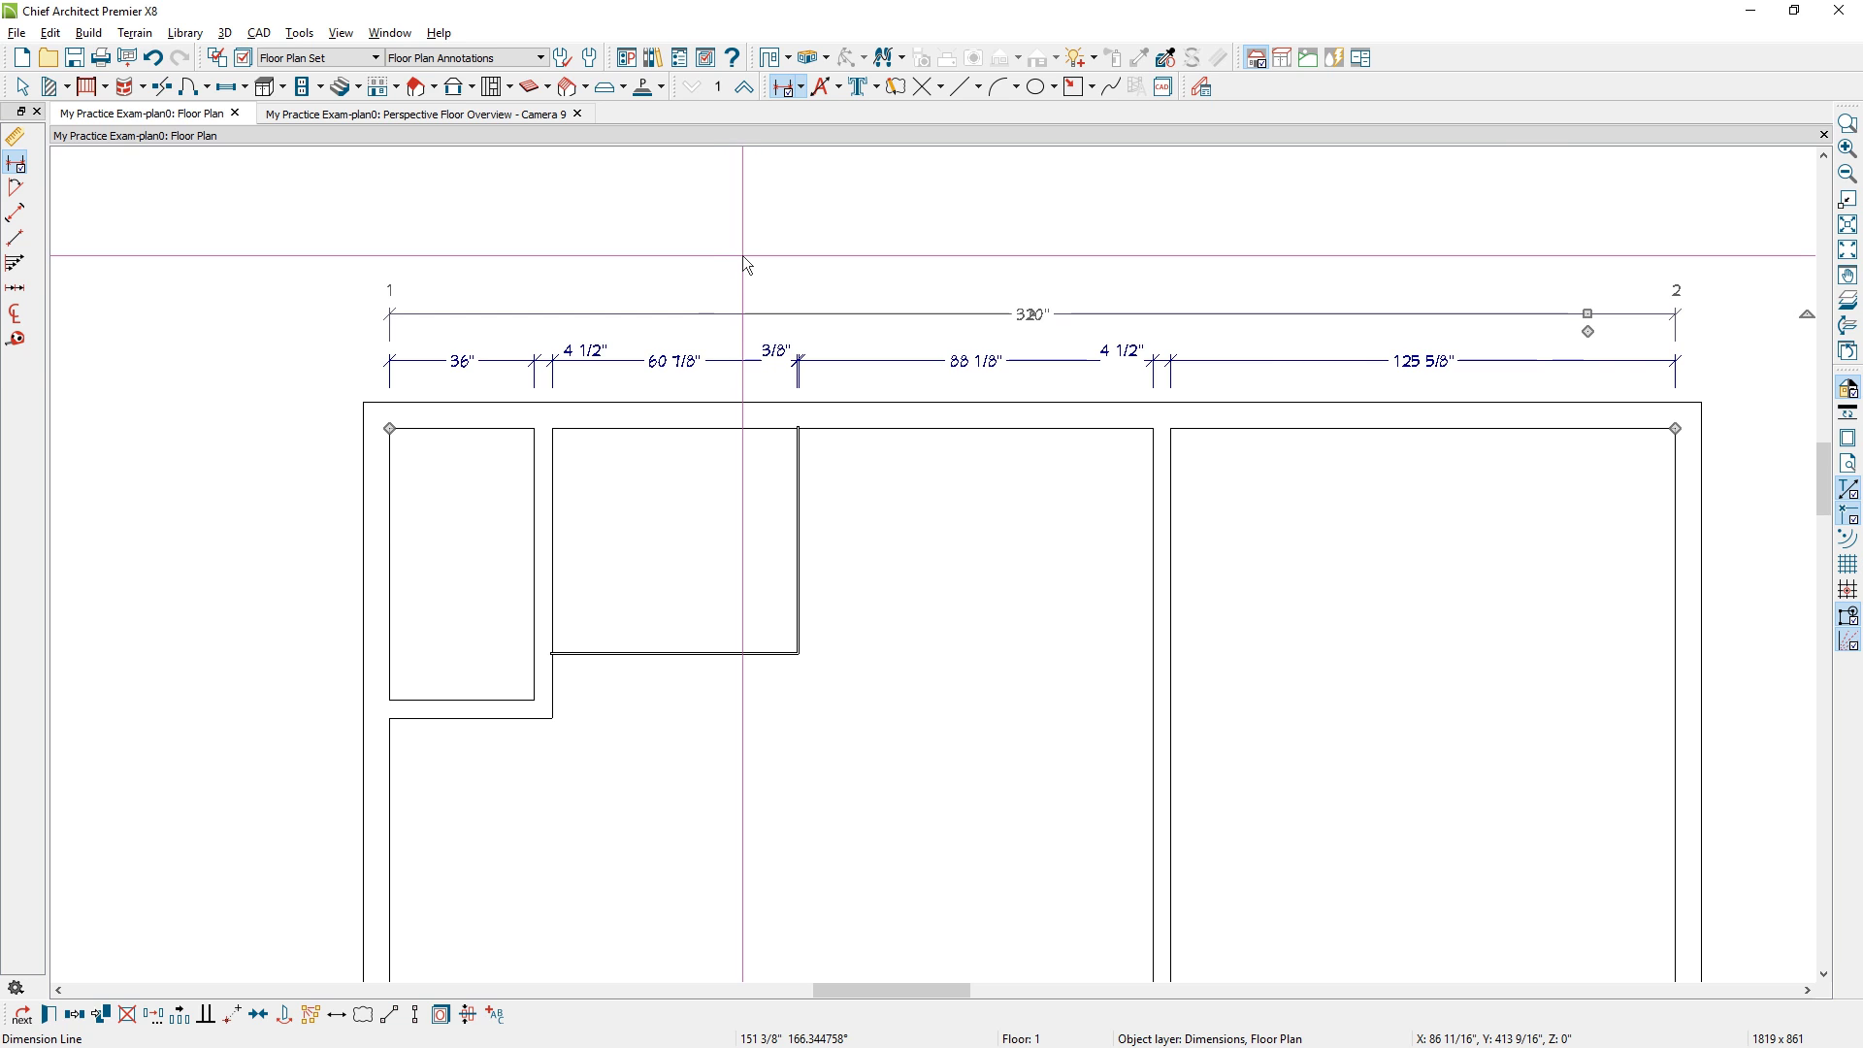
{"action": "left_click", "coordinate": [799, 307]}
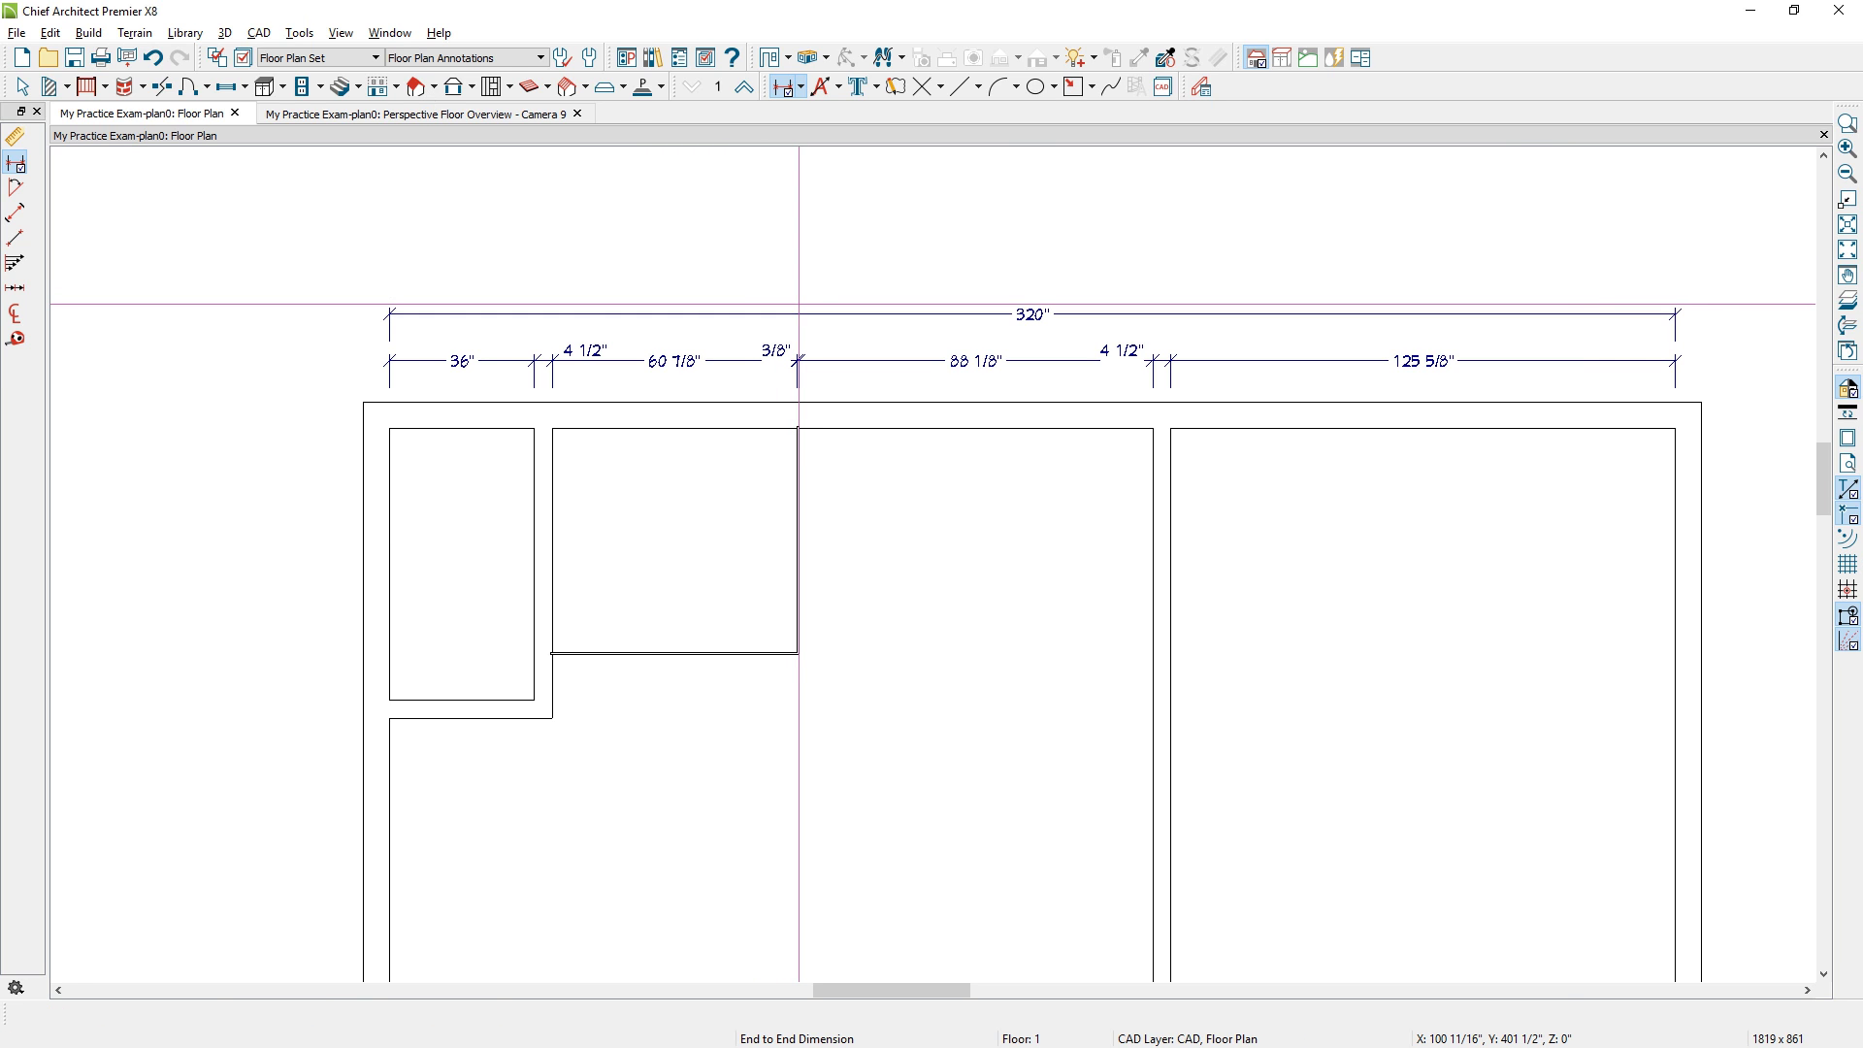
Compare the plan under the Construction Annotations set, returning to Floor Plan Annotations.
{"action": "left_click", "coordinate": [502, 66]}
{"action": "left_click", "coordinate": [494, 86]}
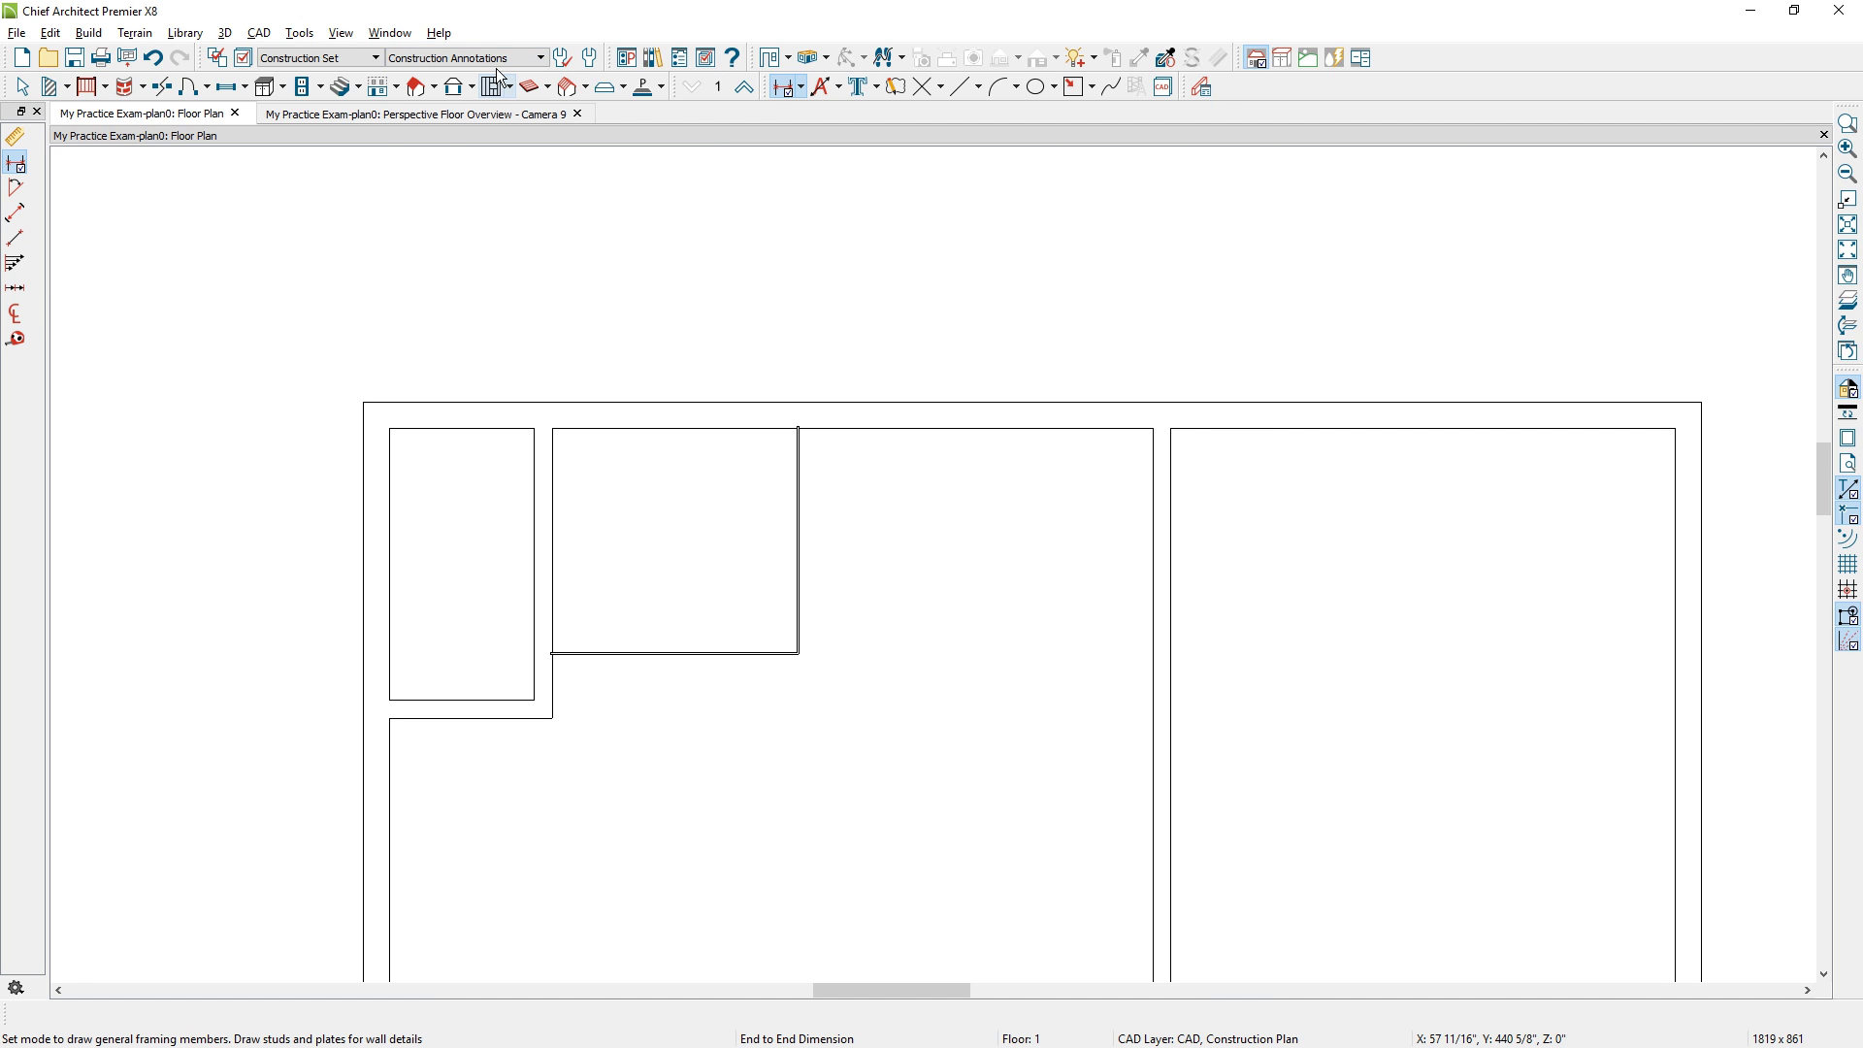
{"action": "left_click", "coordinate": [495, 58]}
{"action": "left_click", "coordinate": [490, 89]}
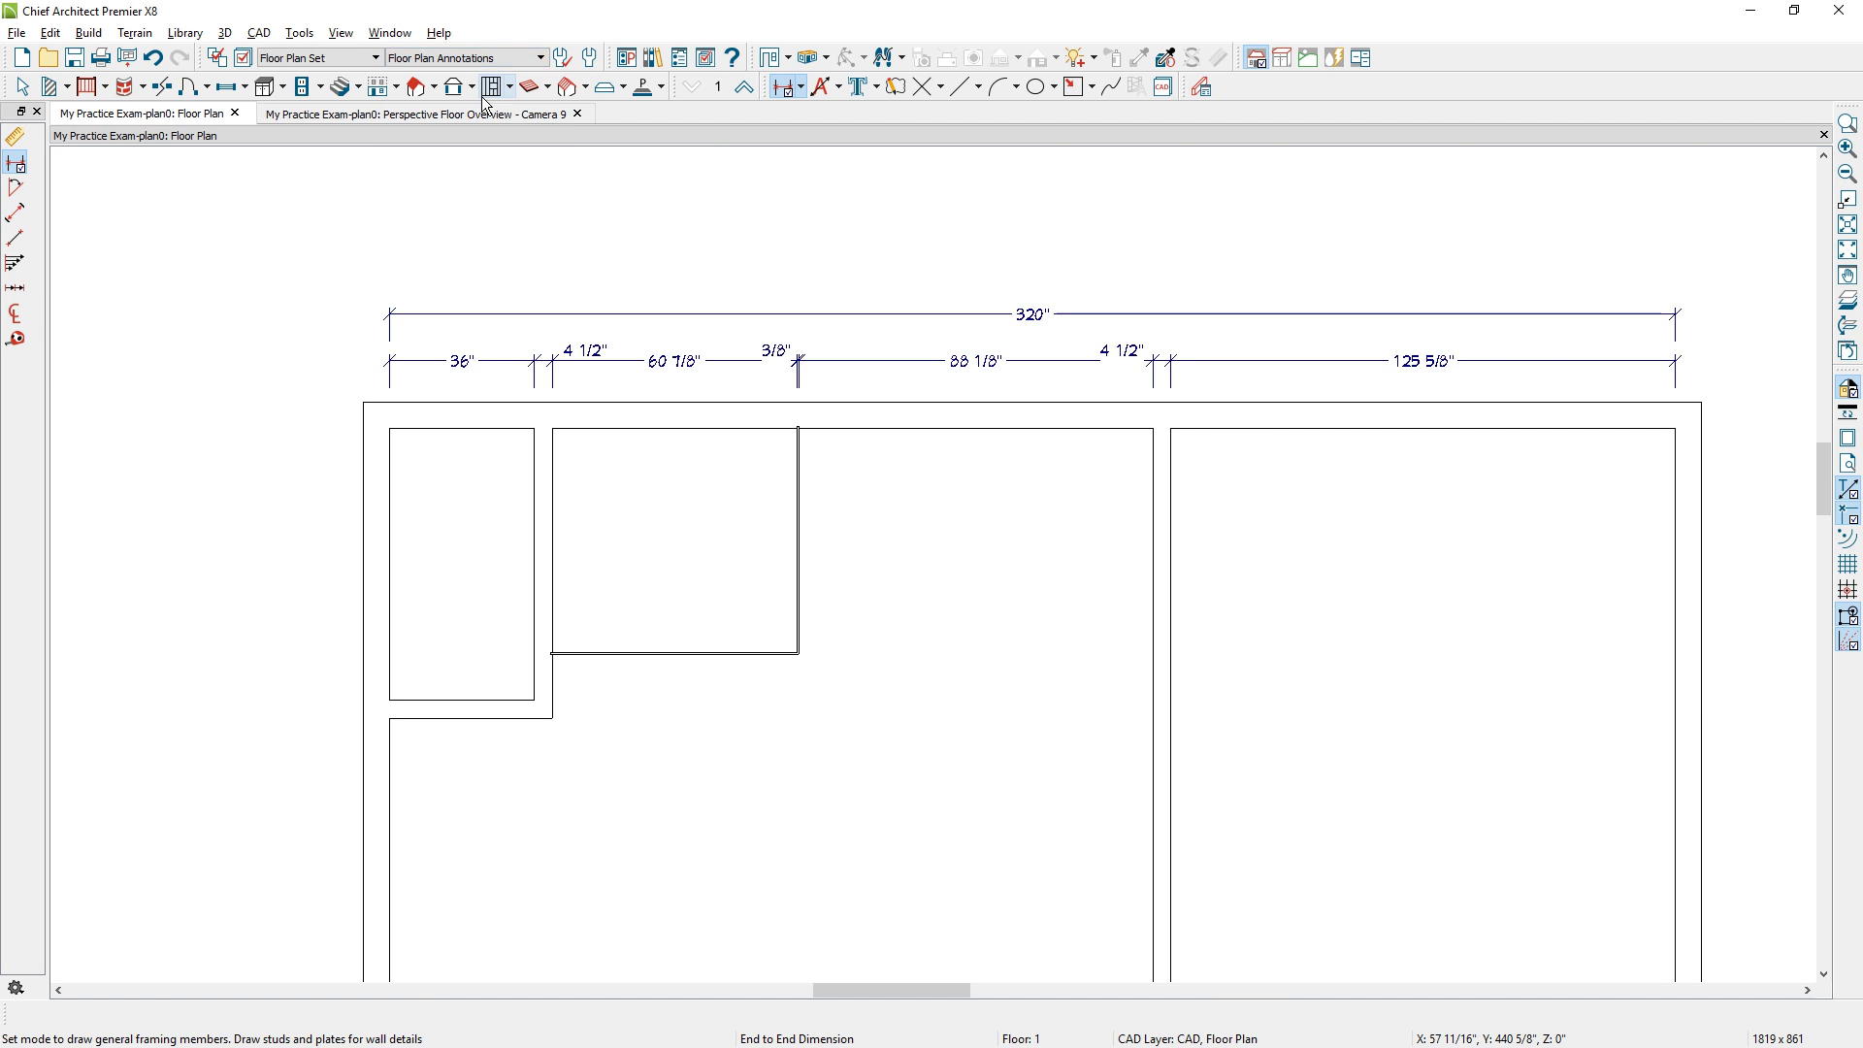
Move the long vertical interior wall so the room on its right is 123 inches wide.
{"action": "left_click", "coordinate": [1164, 563]}
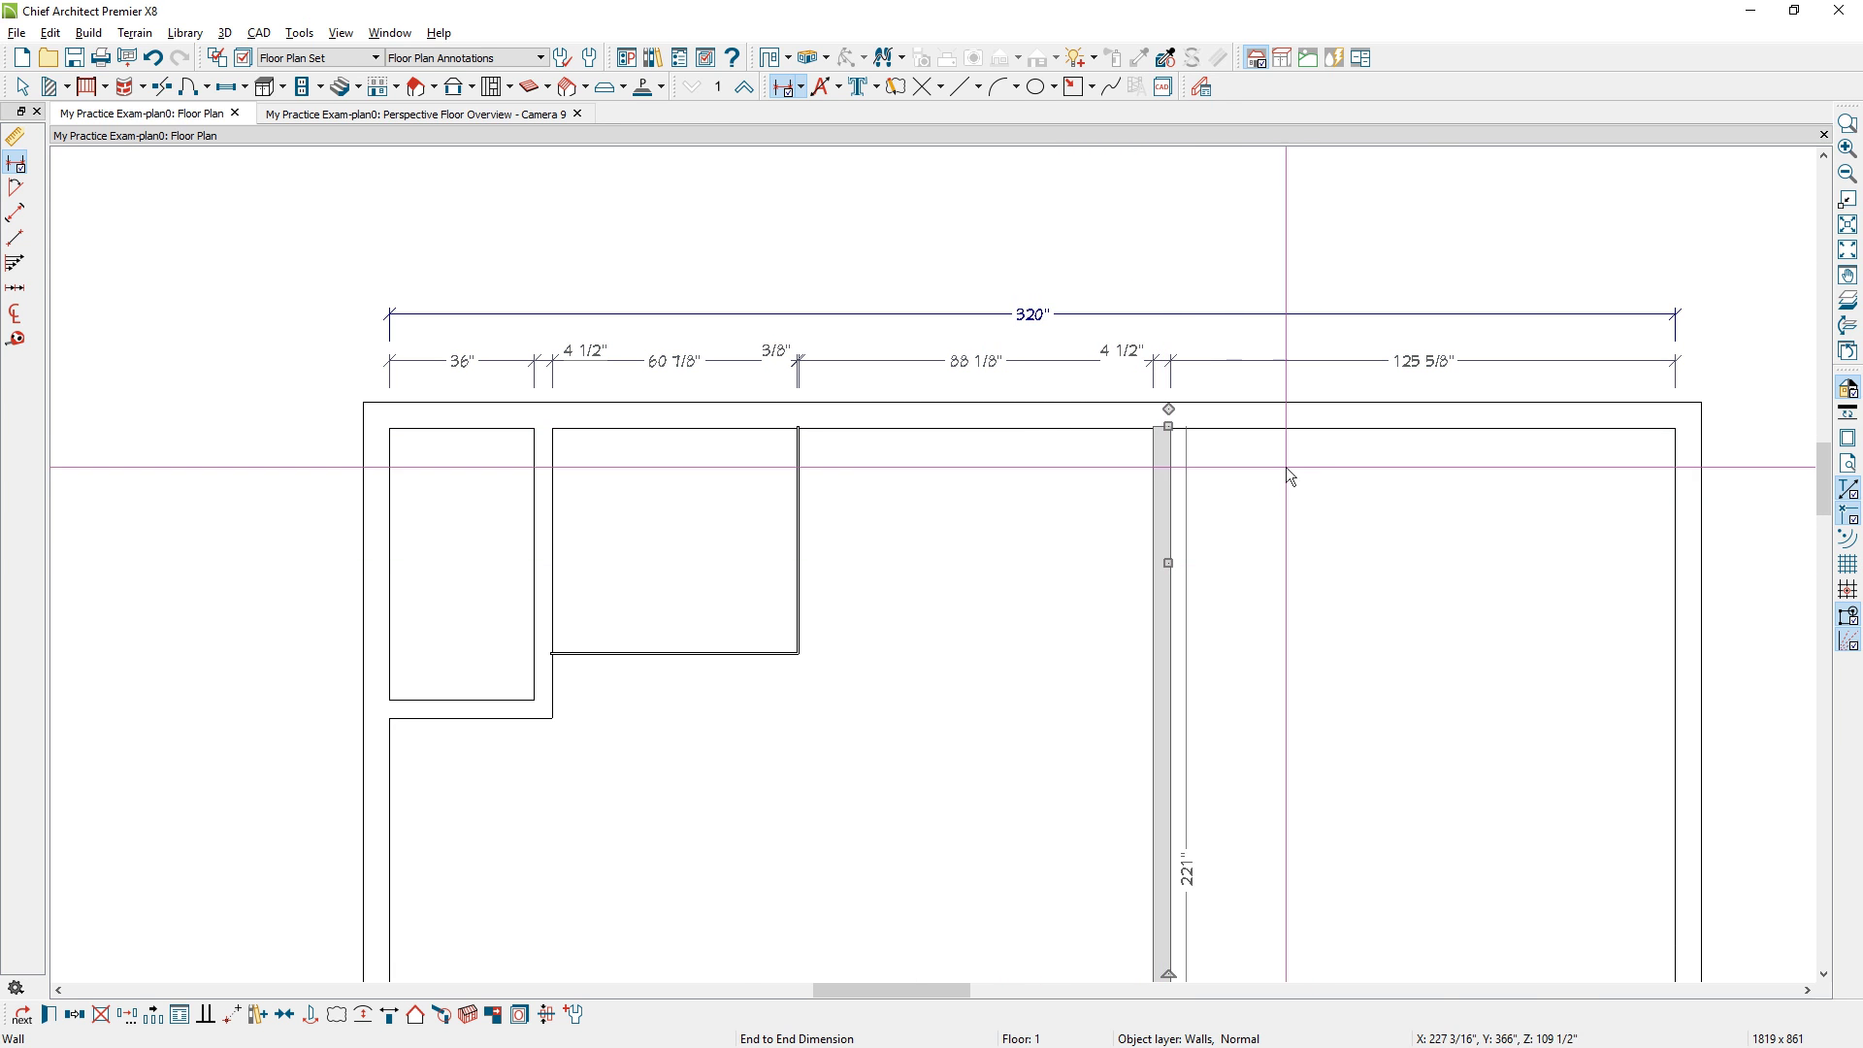
{"action": "left_click", "coordinate": [1421, 377]}
{"action": "type", "text": "123"}
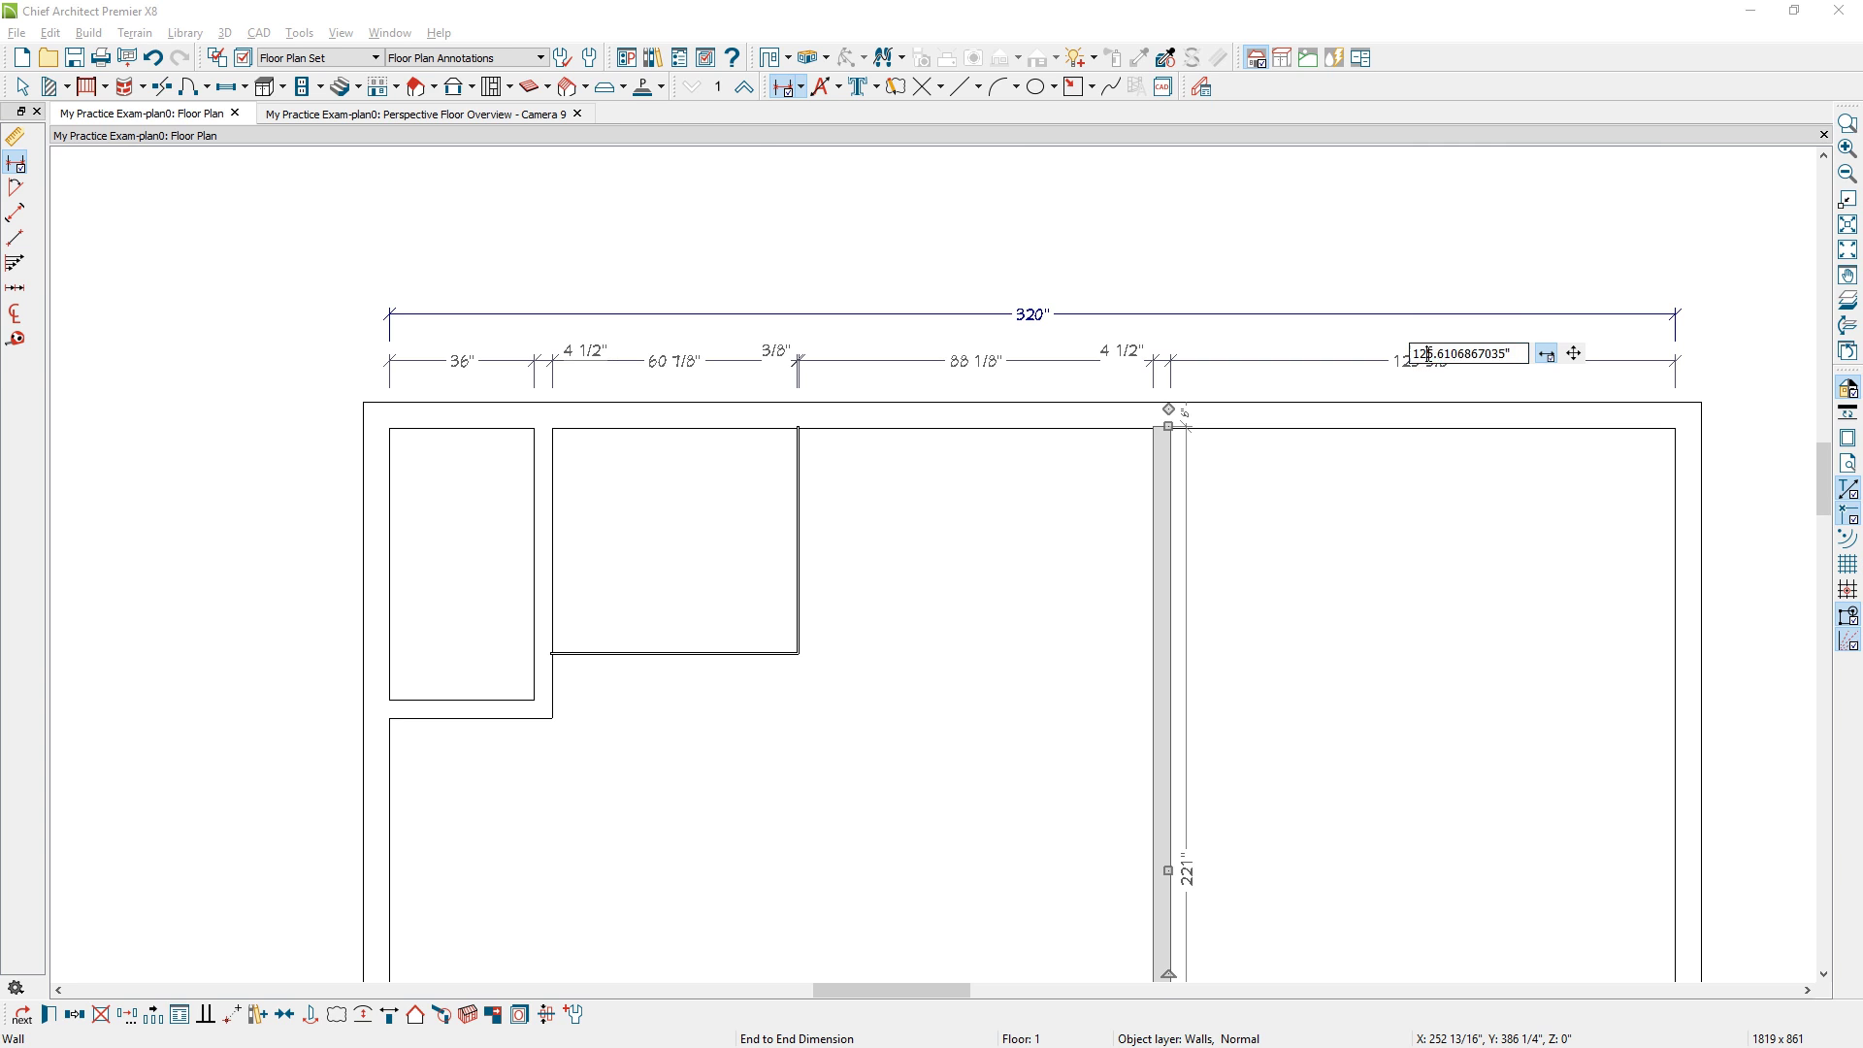
{"action": "key", "text": "Return"}
Move the vertical glass shower wall so the shower is 72 inches wide inside.
{"action": "left_click", "coordinate": [660, 360]}
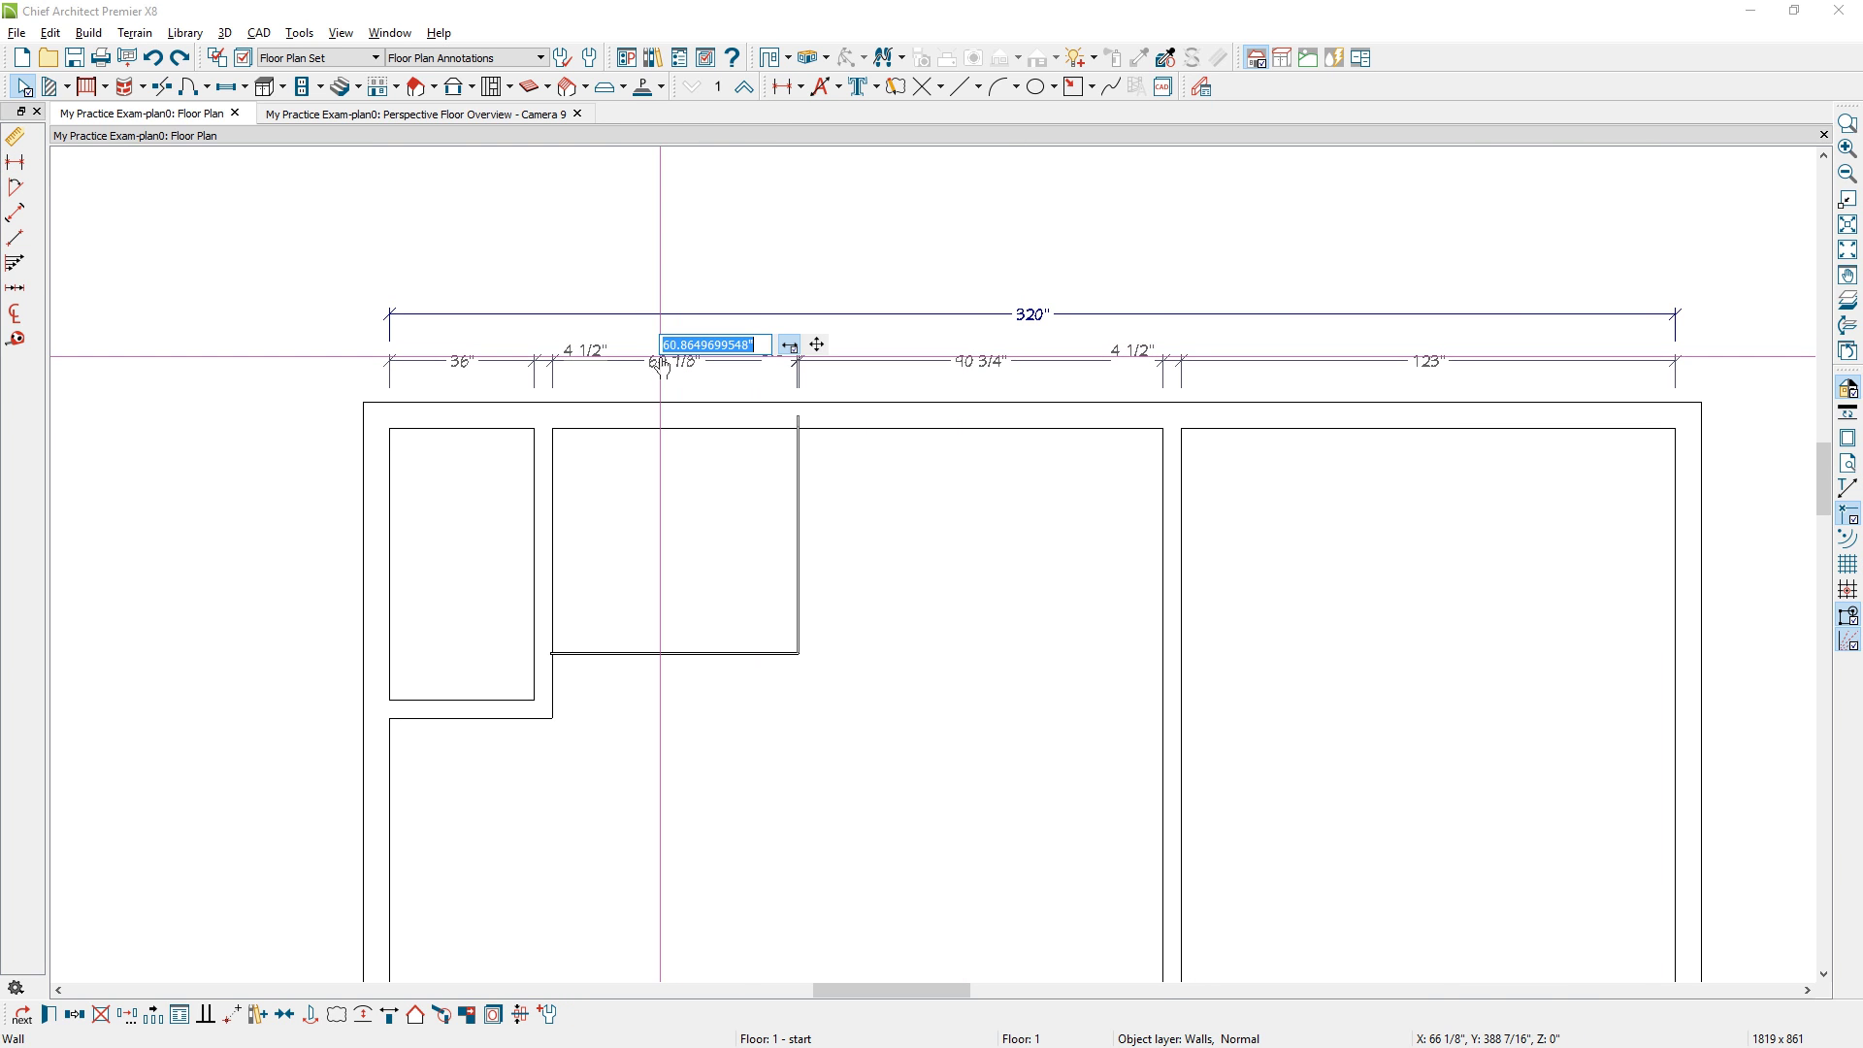
{"action": "type", "text": "72"}
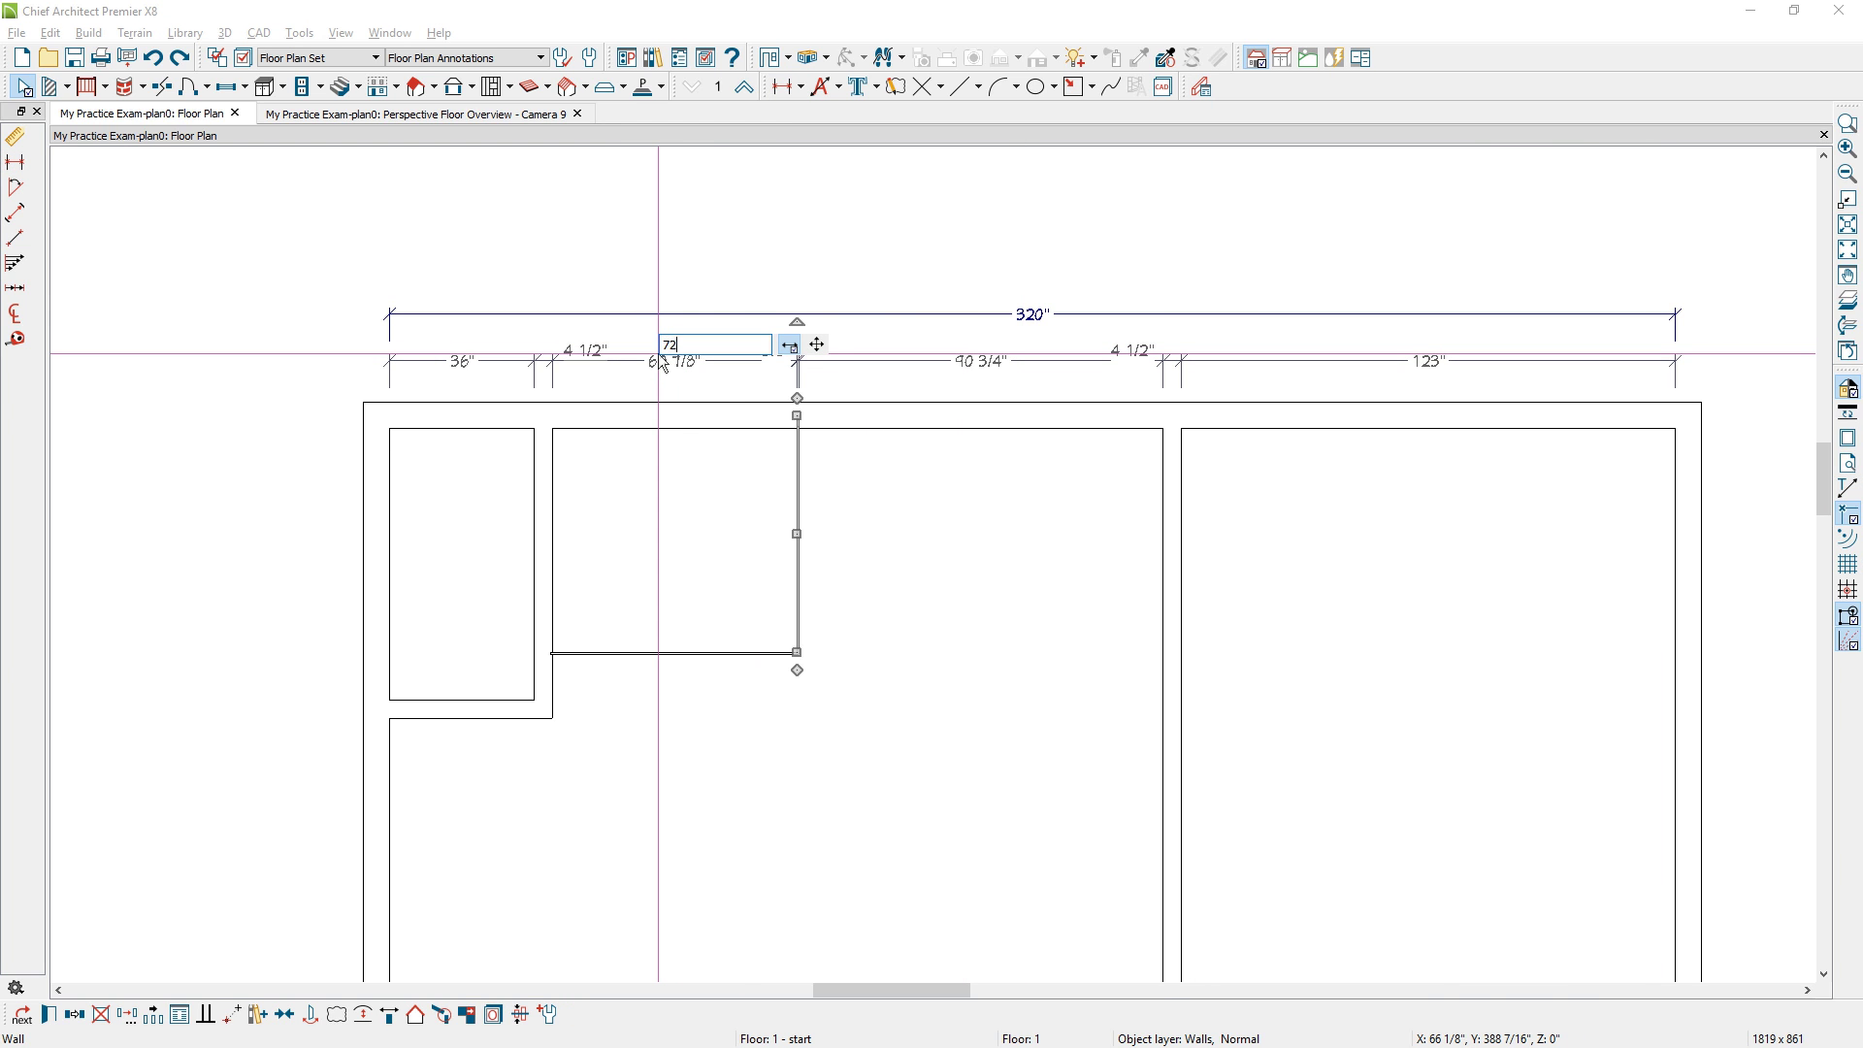
{"action": "key", "text": "Return"}
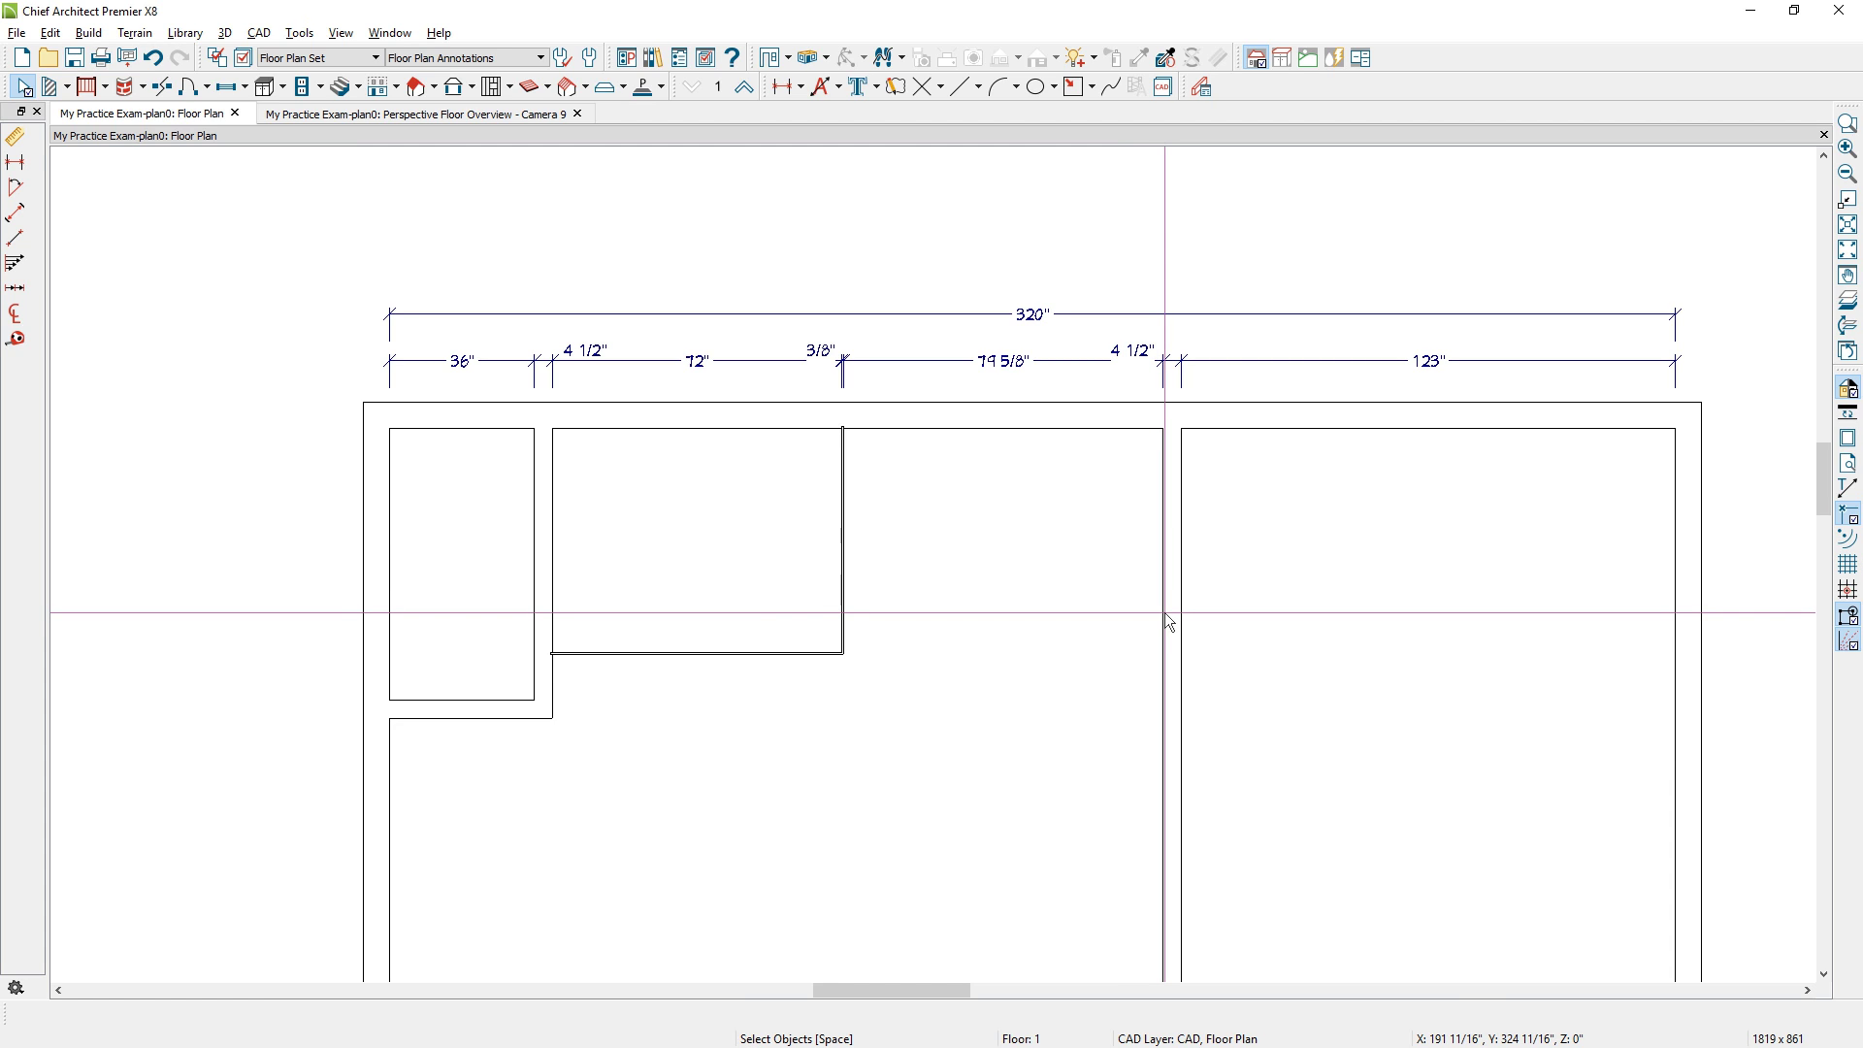
Activate the Construction Annotations set and build framing for the long vertical interior wall.
{"action": "left_click", "coordinate": [525, 62]}
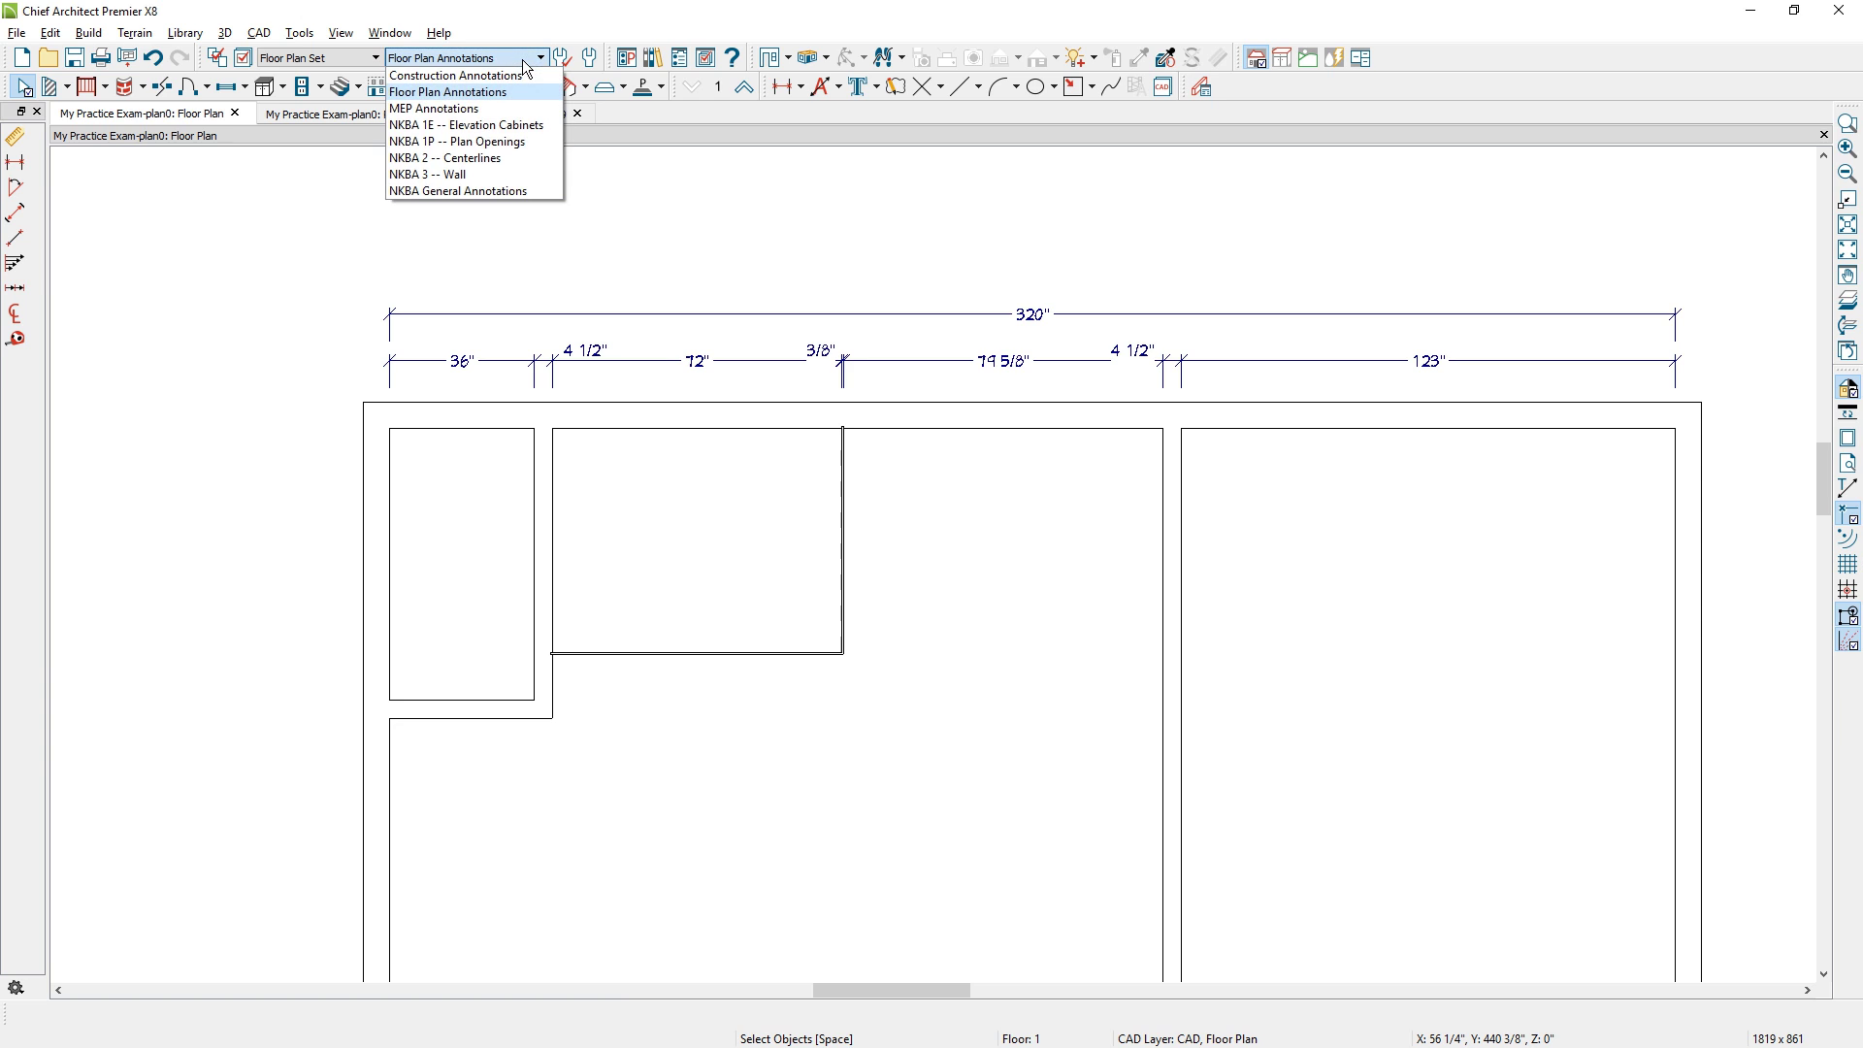
{"action": "left_click", "coordinate": [466, 76]}
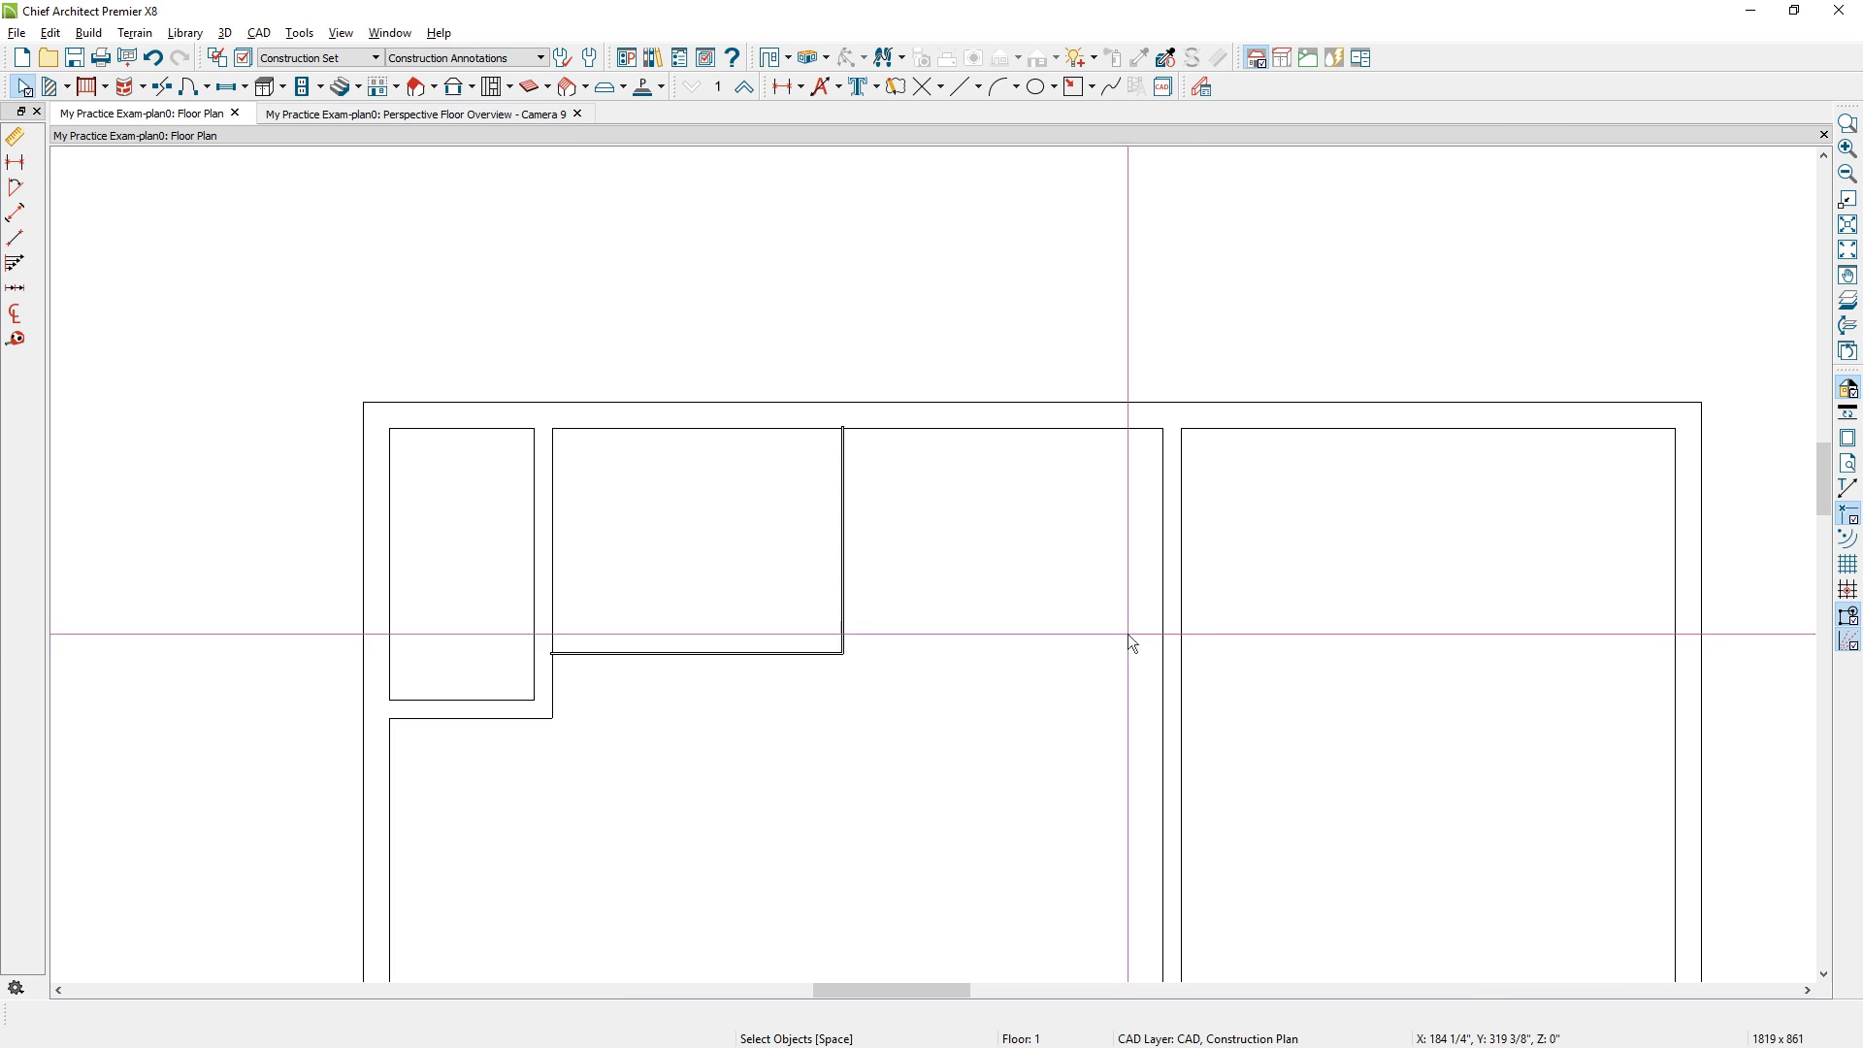
{"action": "left_click", "coordinate": [1180, 654]}
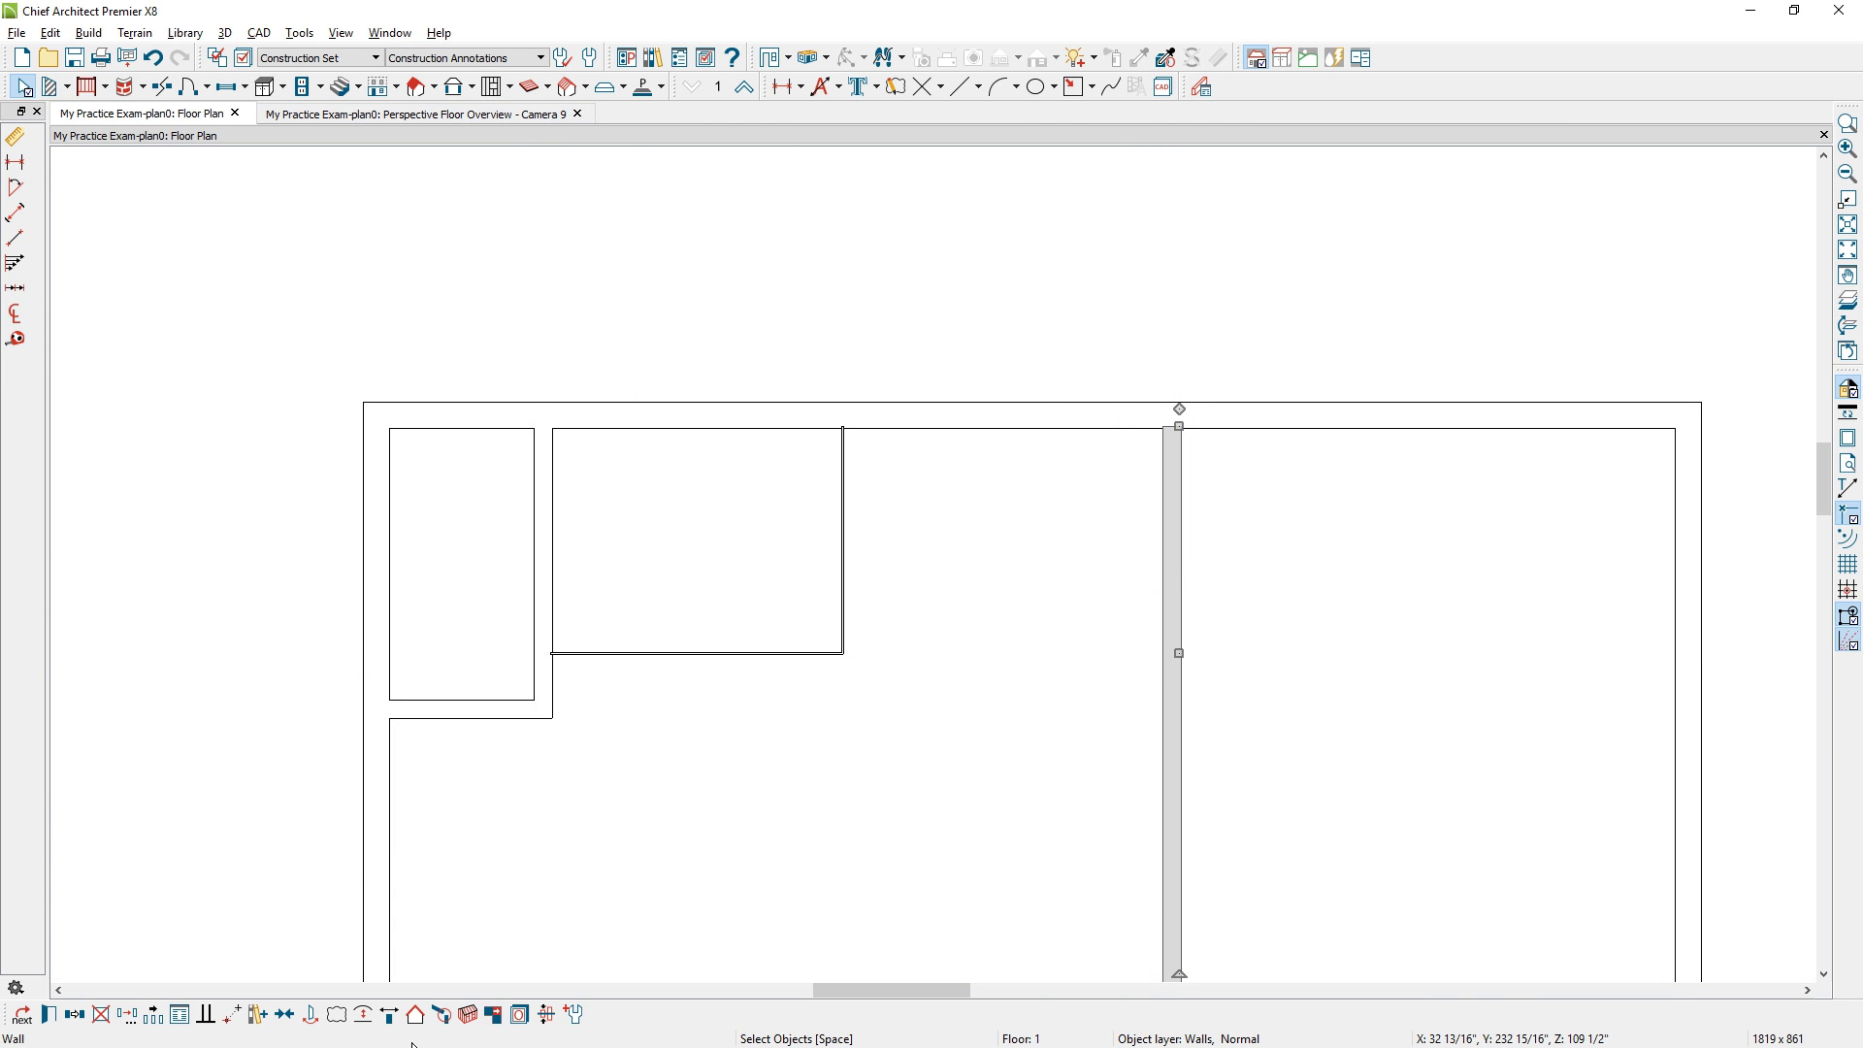
{"action": "left_click", "coordinate": [468, 1014]}
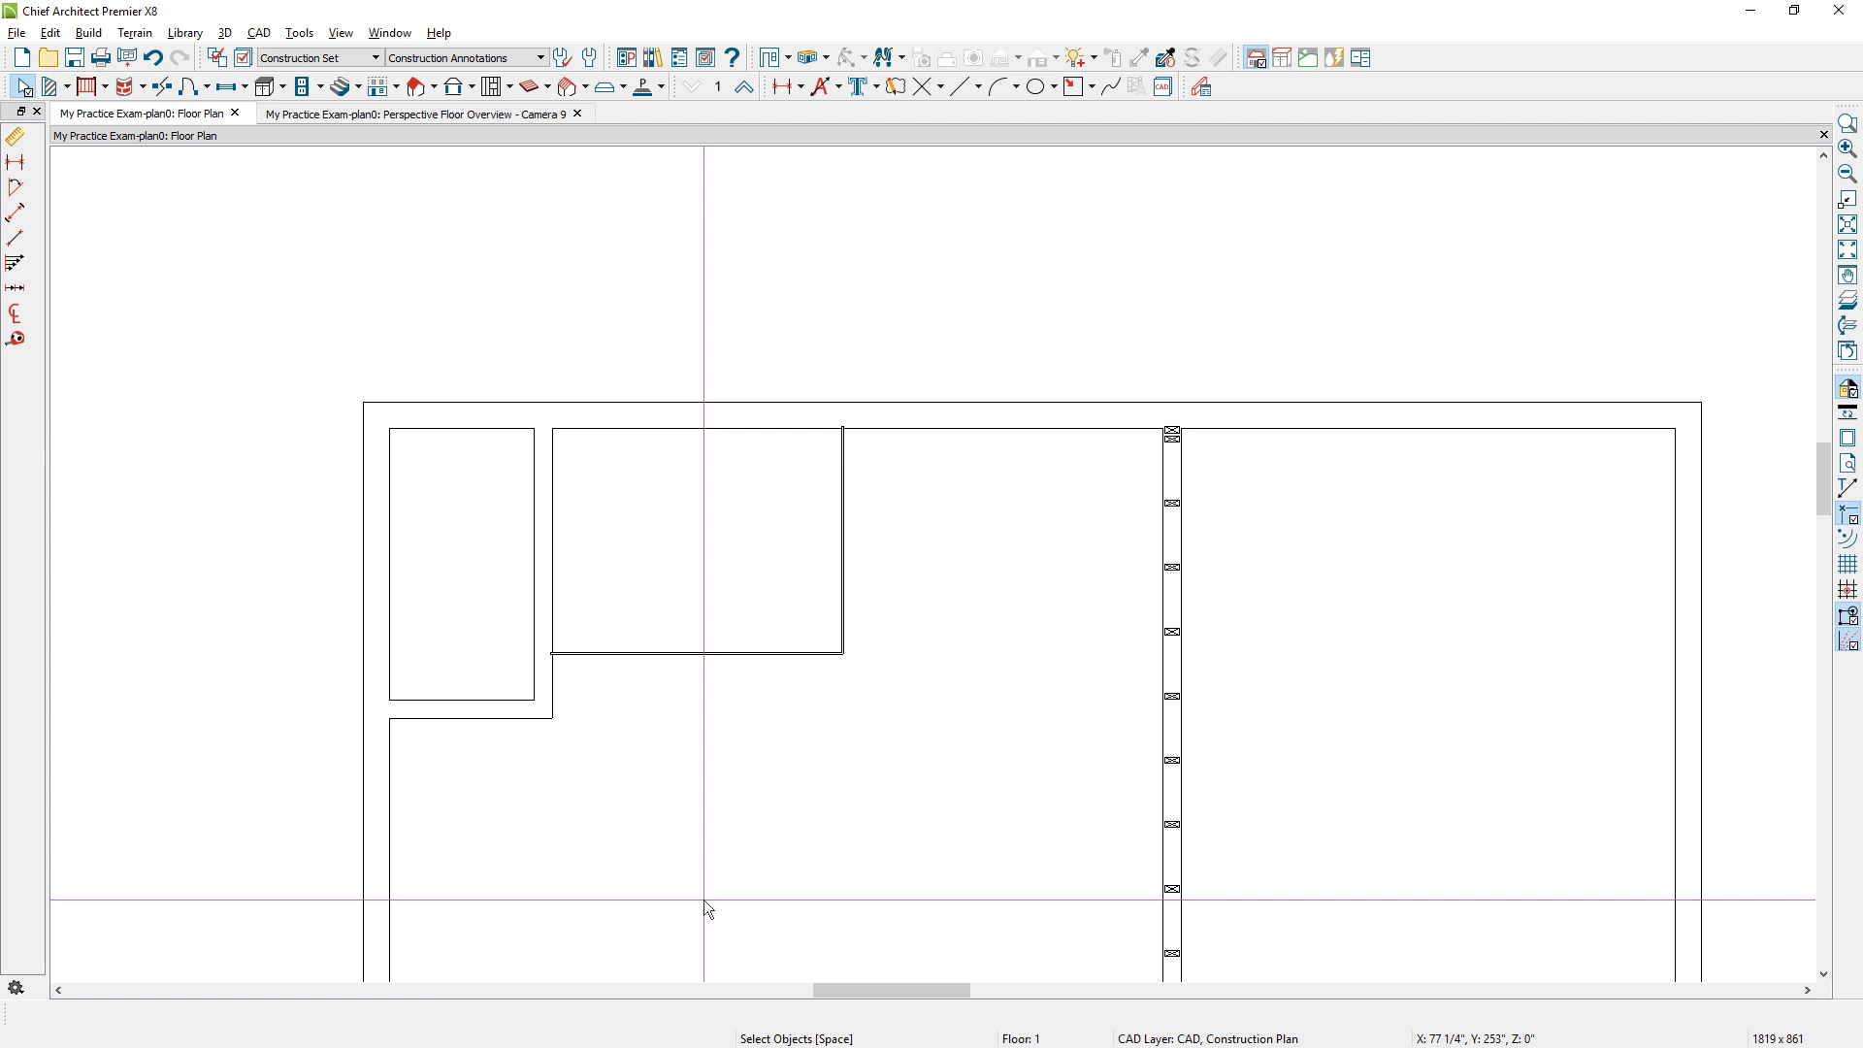
Show the CAD box tools with the Cross Box option, and restore the Floor Plan Annotations set.
{"action": "left_click", "coordinate": [1092, 88]}
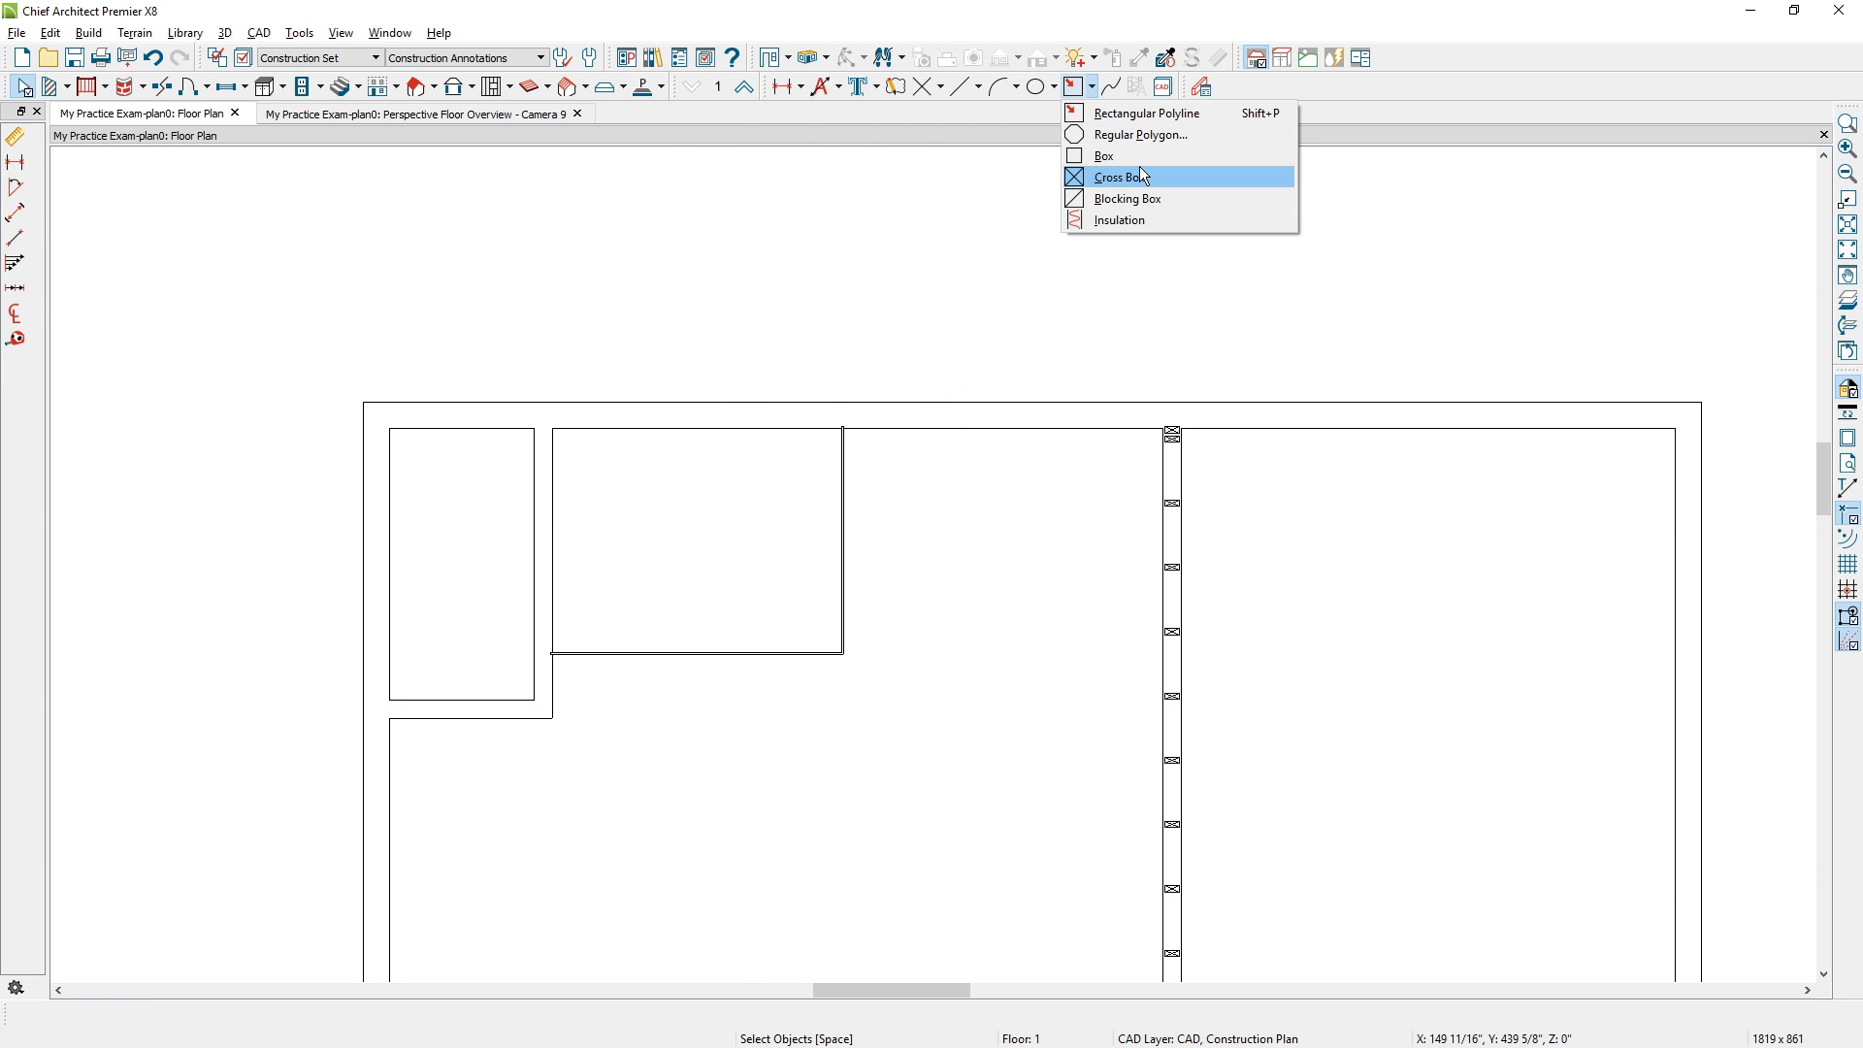
{"action": "left_click", "coordinate": [482, 60]}
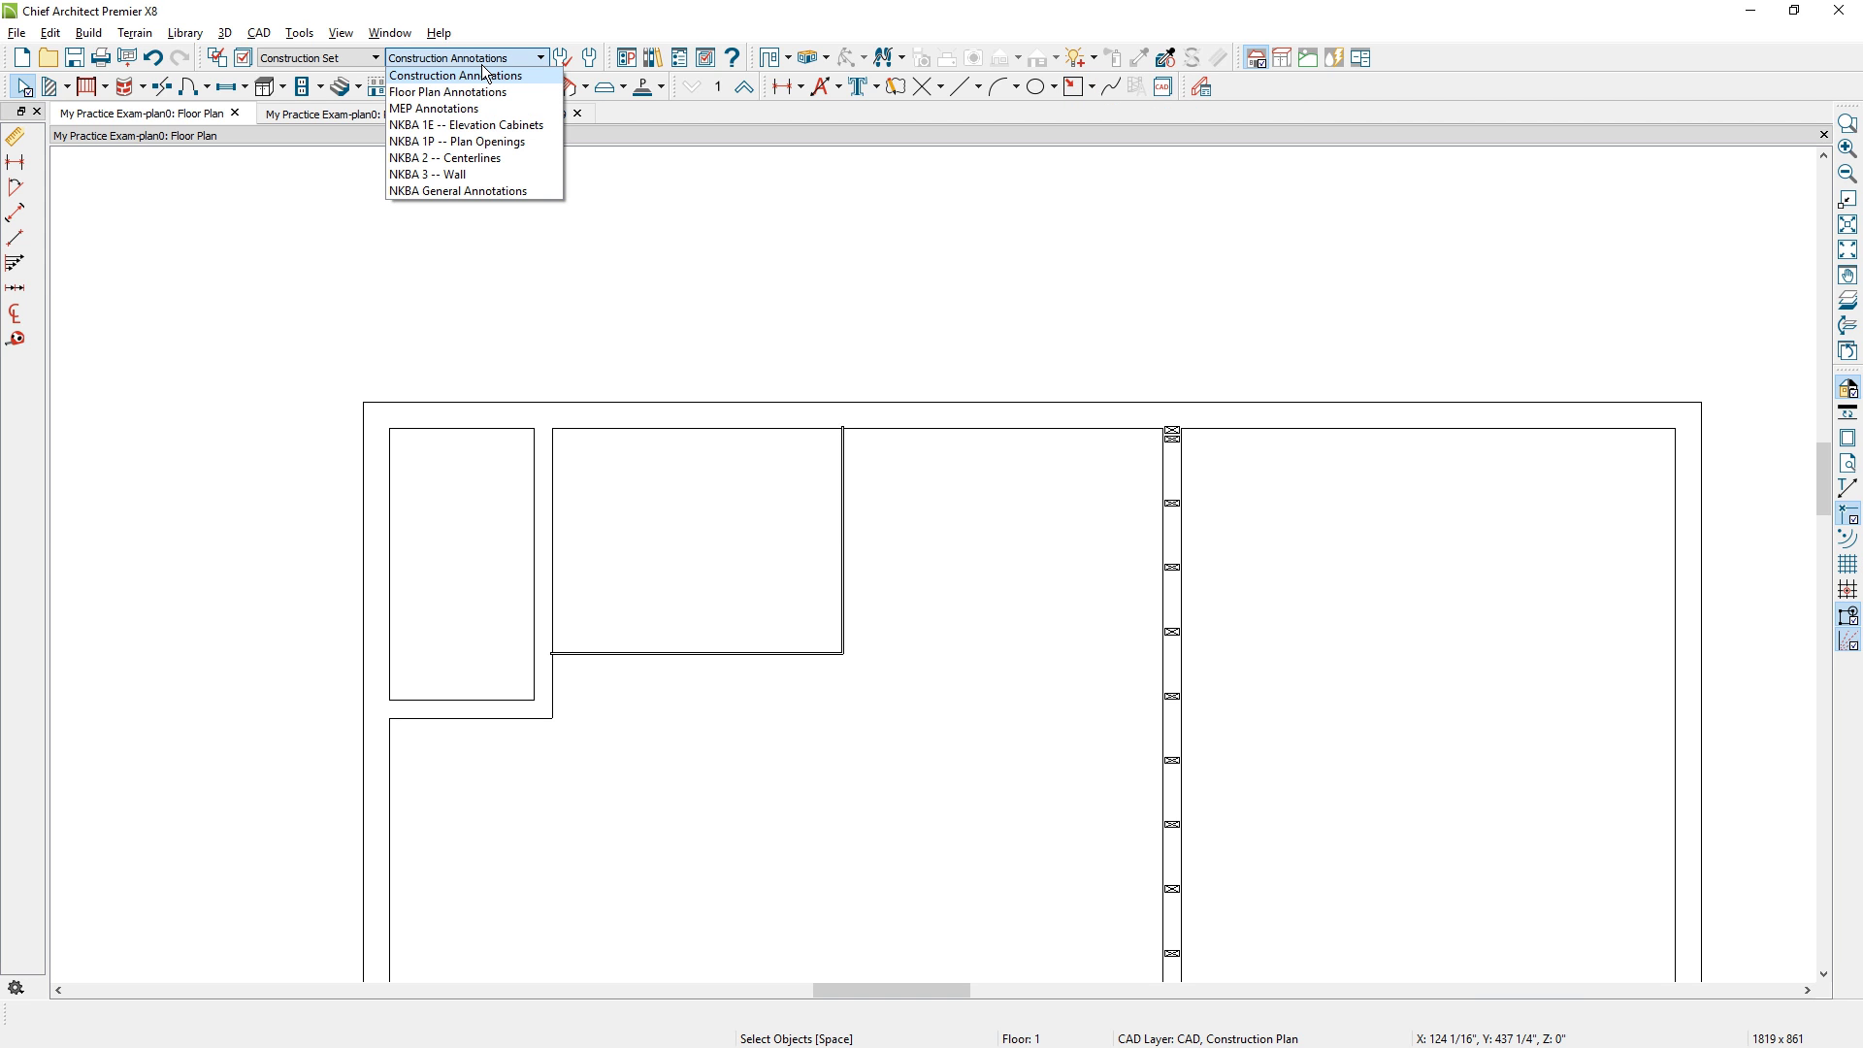
{"action": "left_click", "coordinate": [481, 89]}
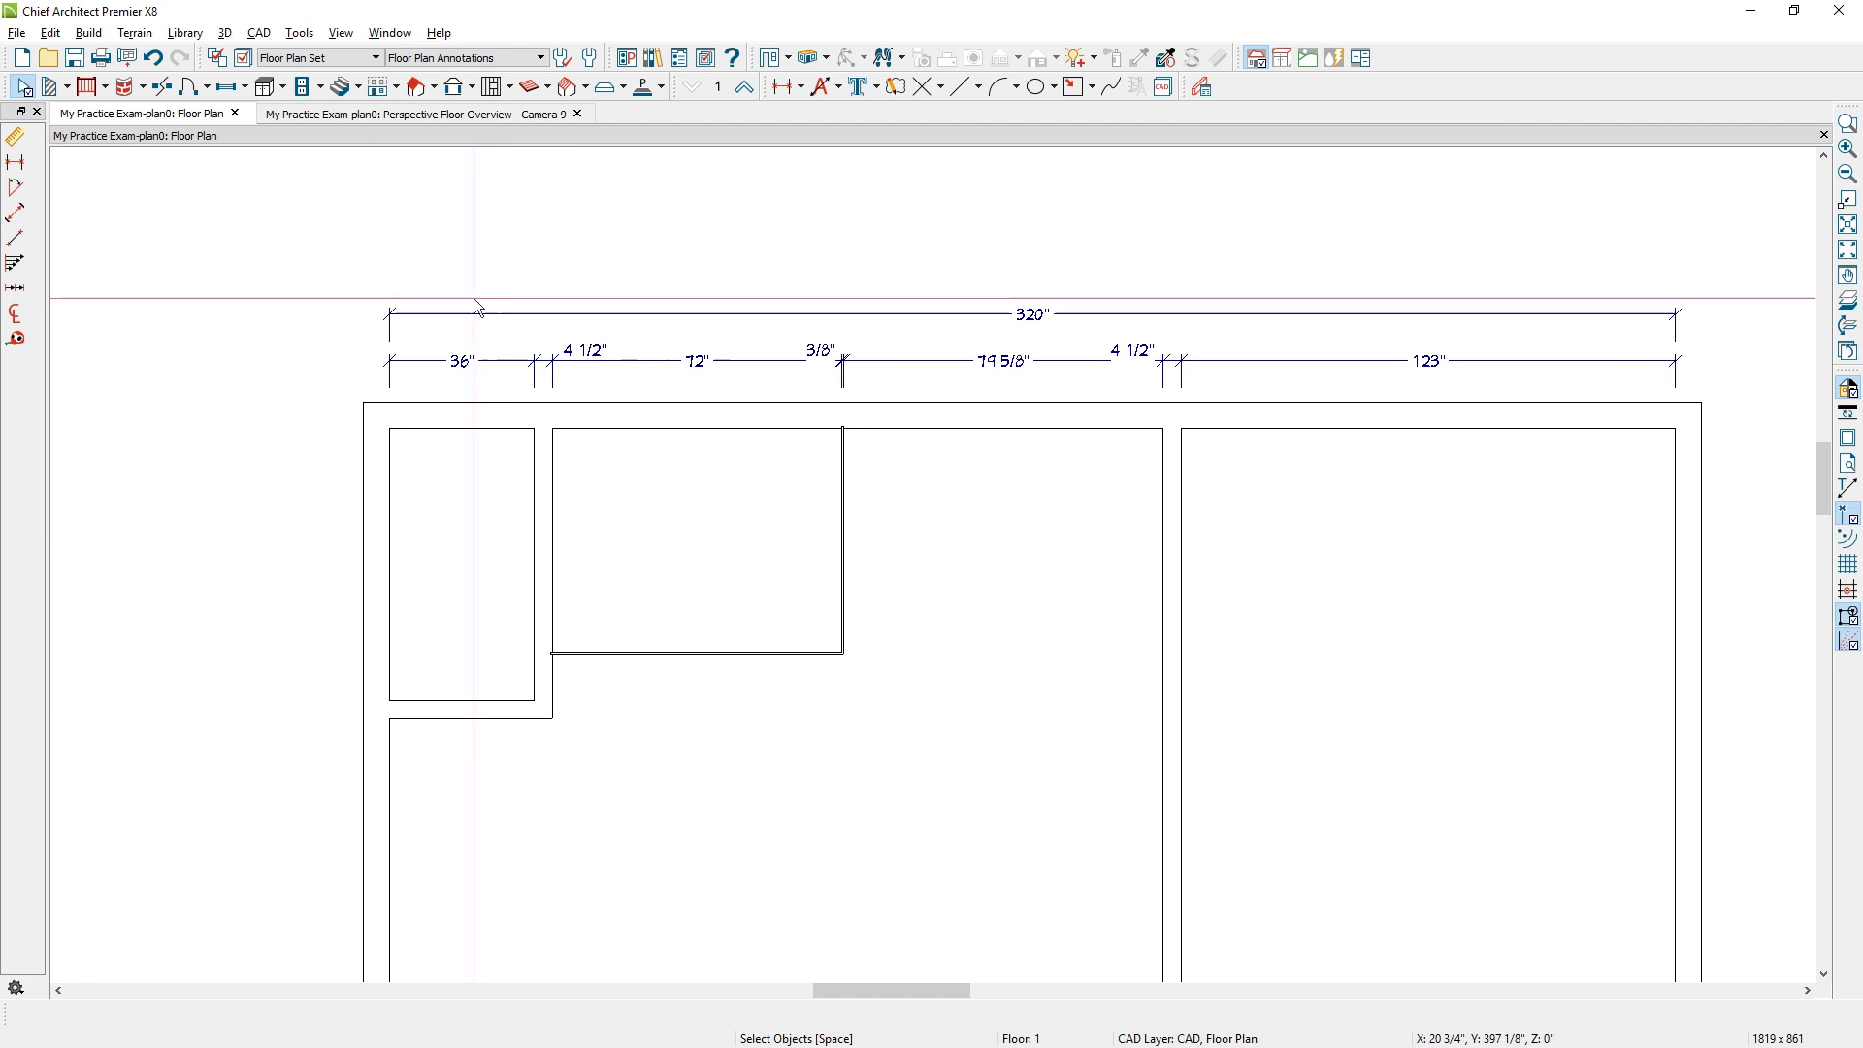
Place the Jetted Tub 3 drop-in tub lengthwise along the upper wall between the shower and the long interior wall.
{"action": "middle_click_drag", "start_coordinate": [485, 561], "coordinate": [376, 453]}
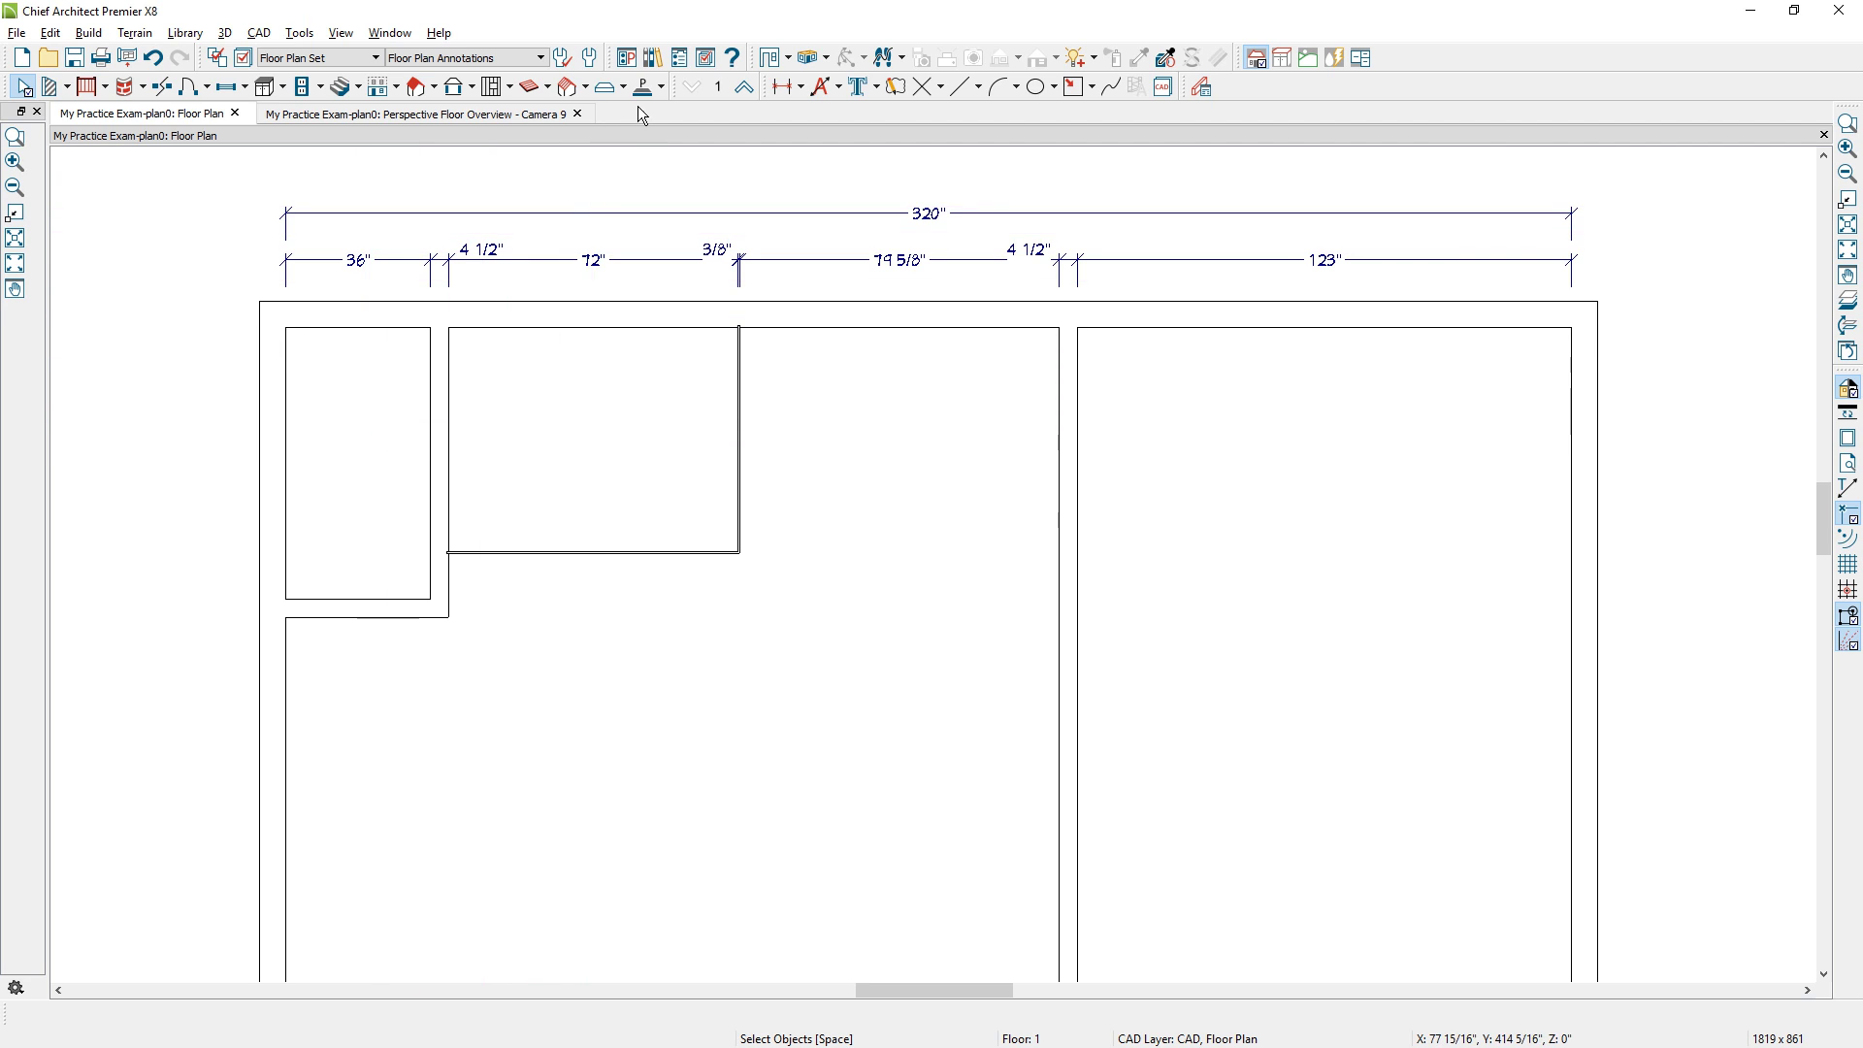
{"action": "left_click", "coordinate": [653, 60]}
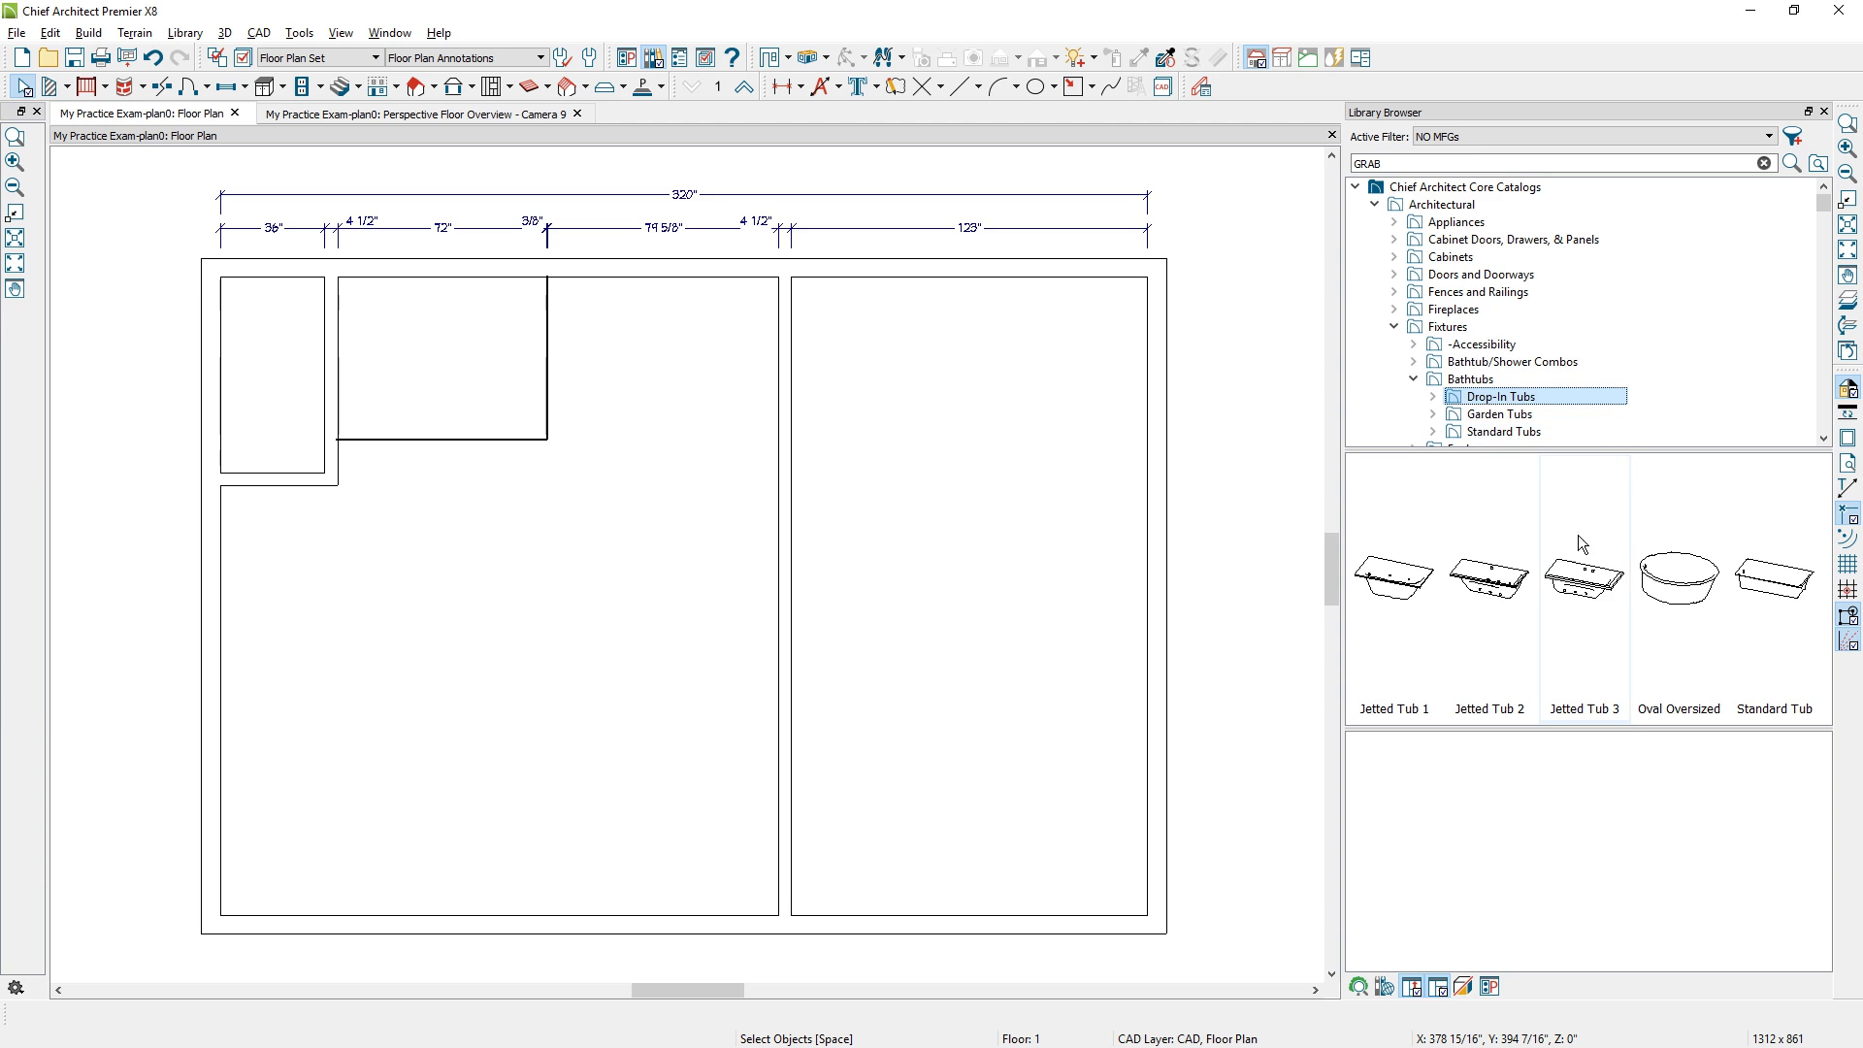
{"action": "left_click", "coordinate": [1580, 573]}
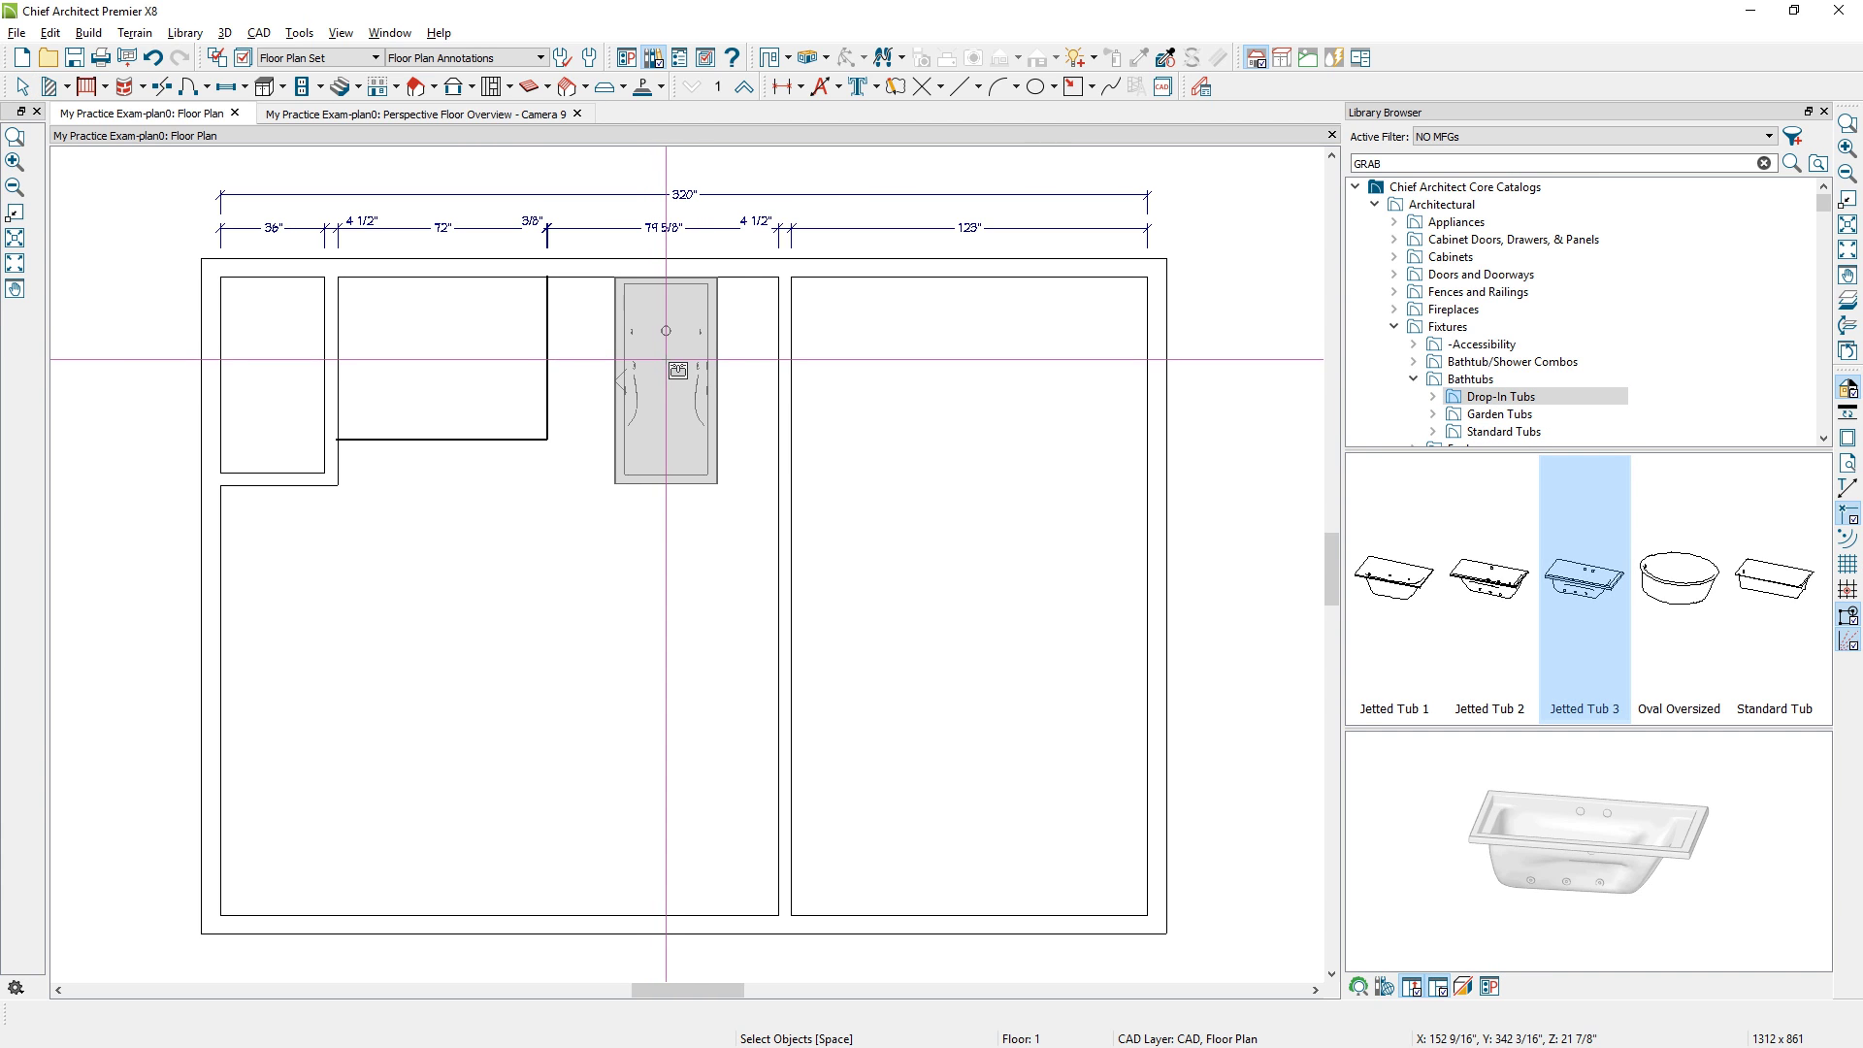
{"action": "left_click", "coordinate": [676, 361]}
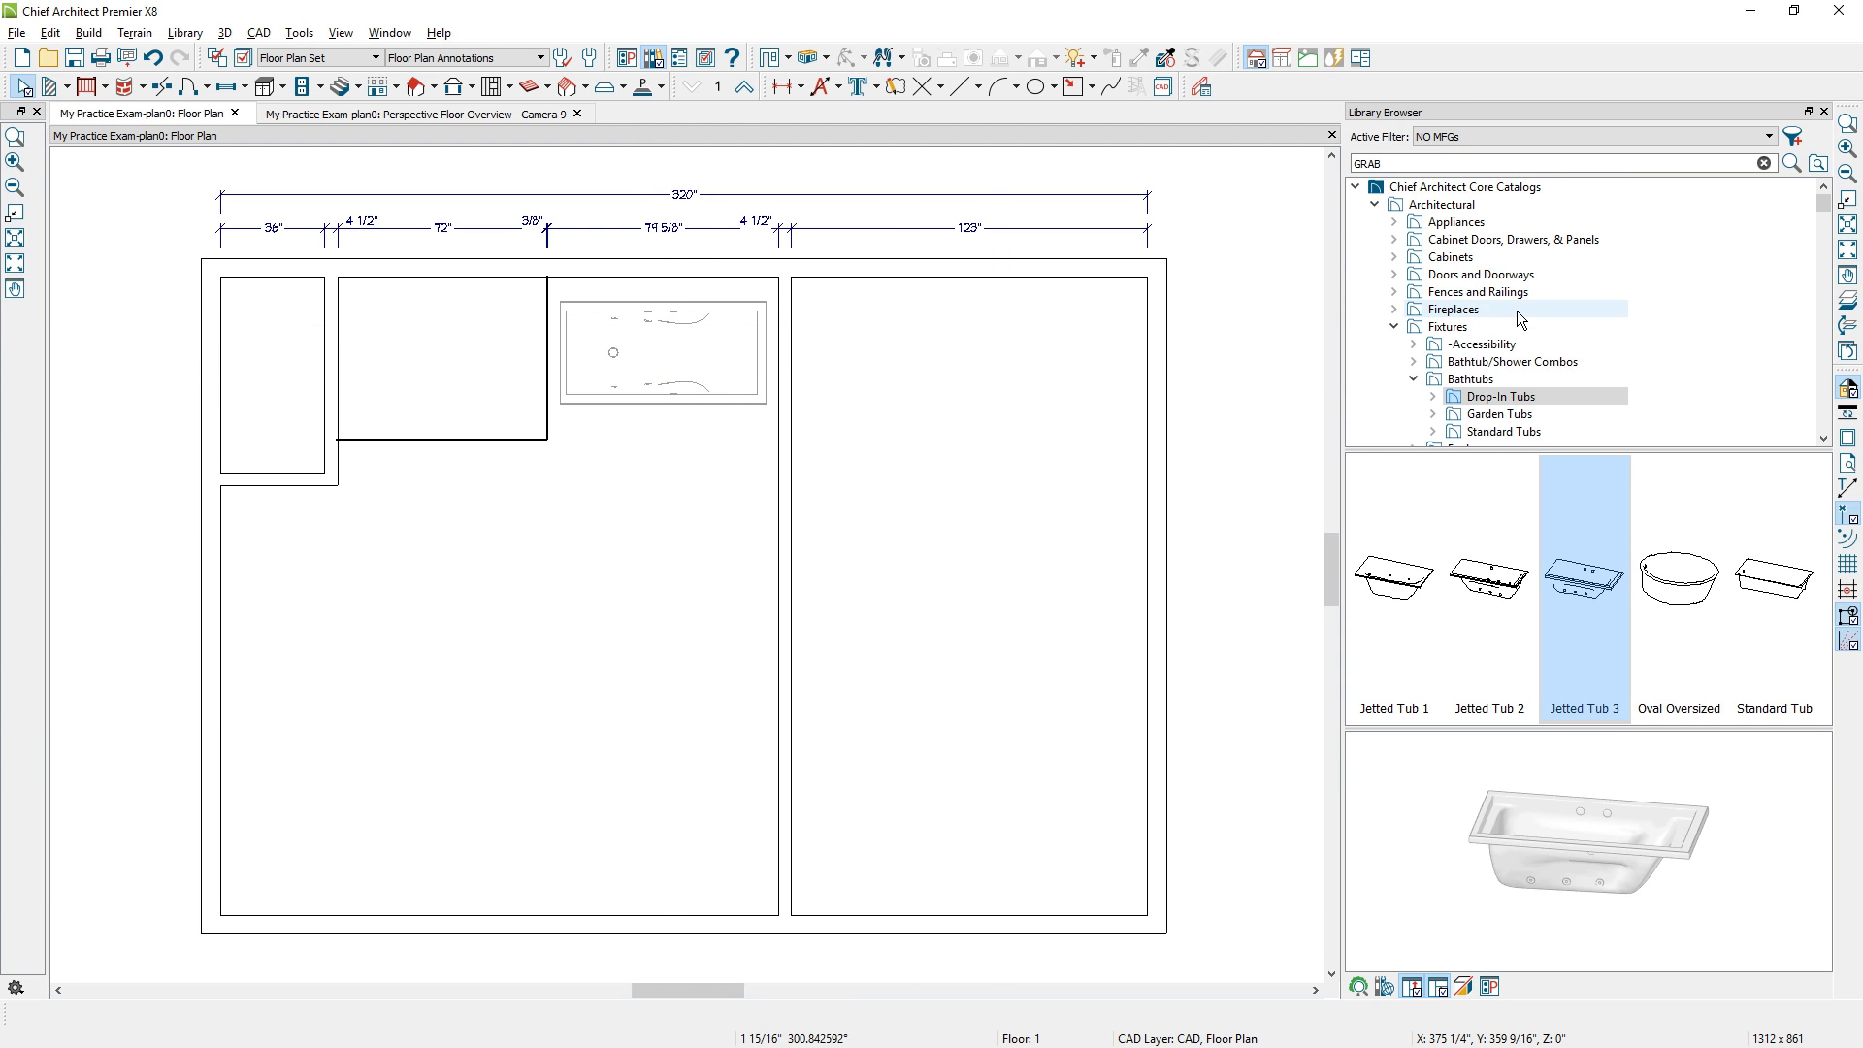
Place an ADA Toilet from the Toilets library against the upper wall of the small closet.
{"action": "scroll", "coordinate": [1519, 318], "scroll_direction": "down", "scroll_amount": 2}
{"action": "left_click", "coordinate": [1543, 431]}
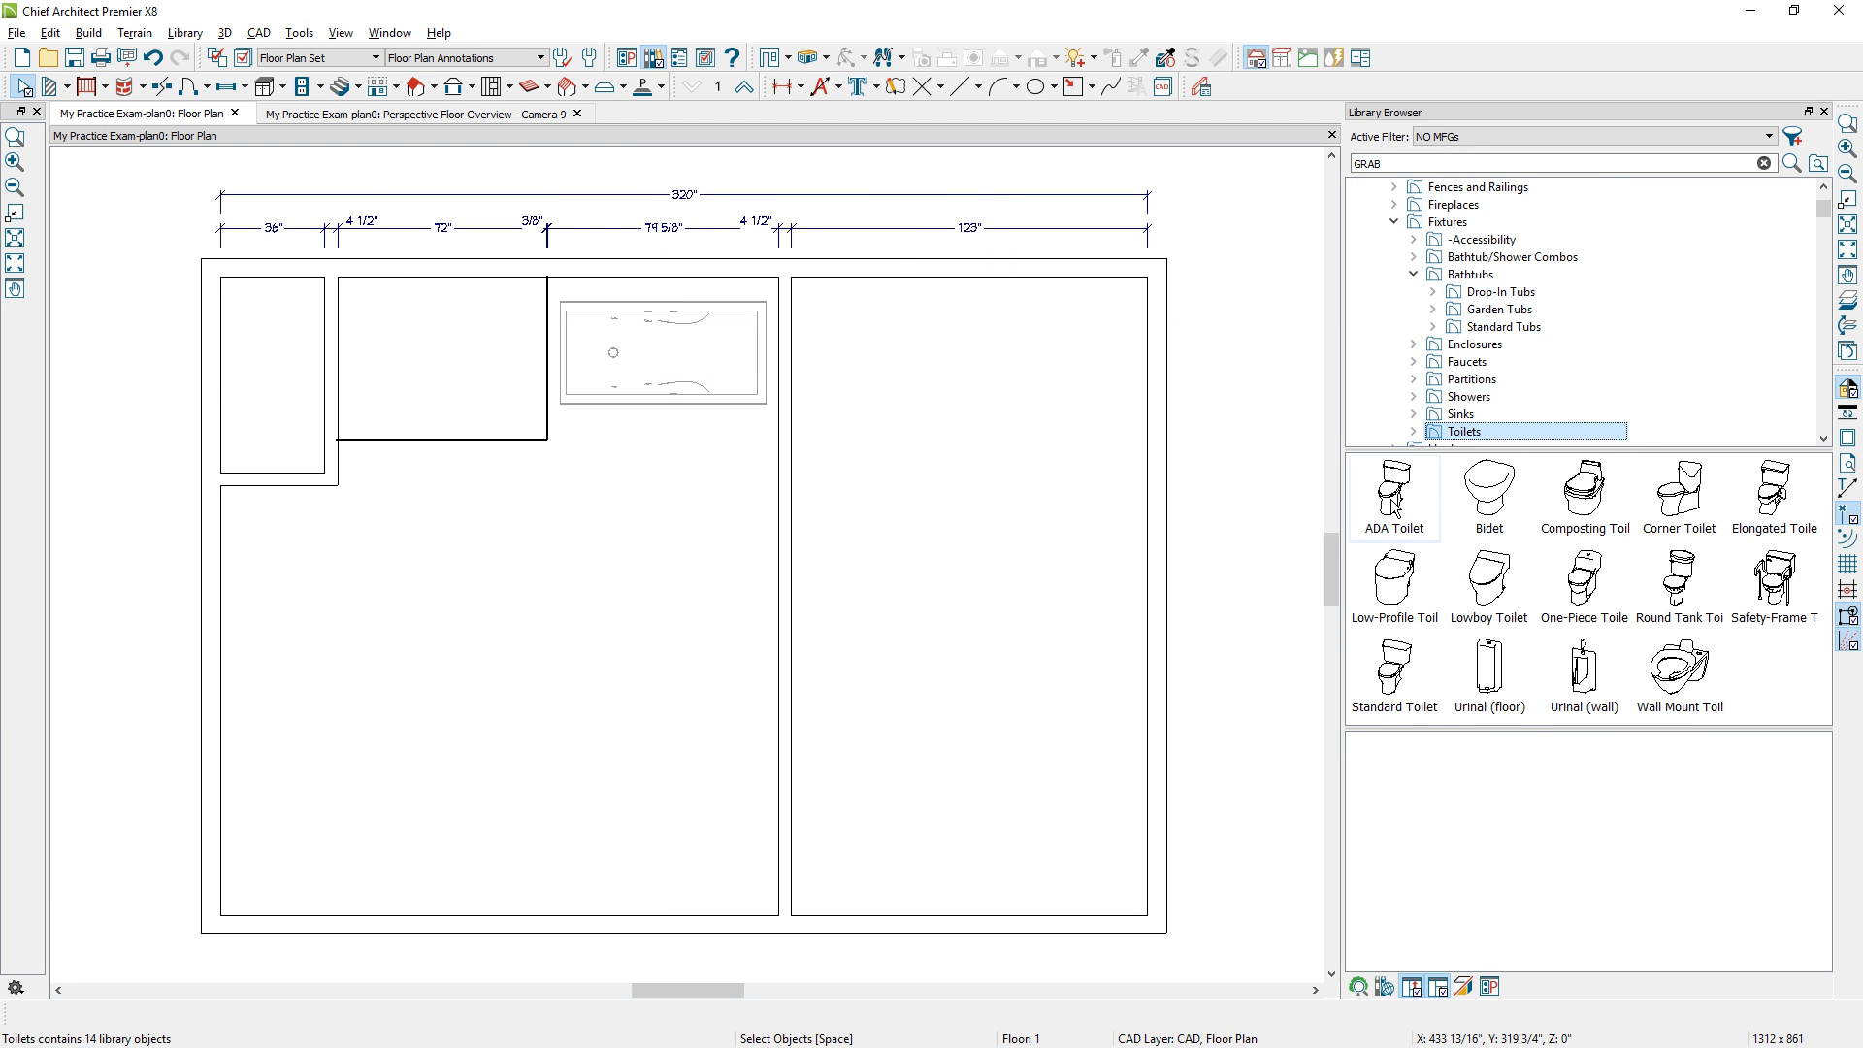
{"action": "left_click", "coordinate": [1395, 494]}
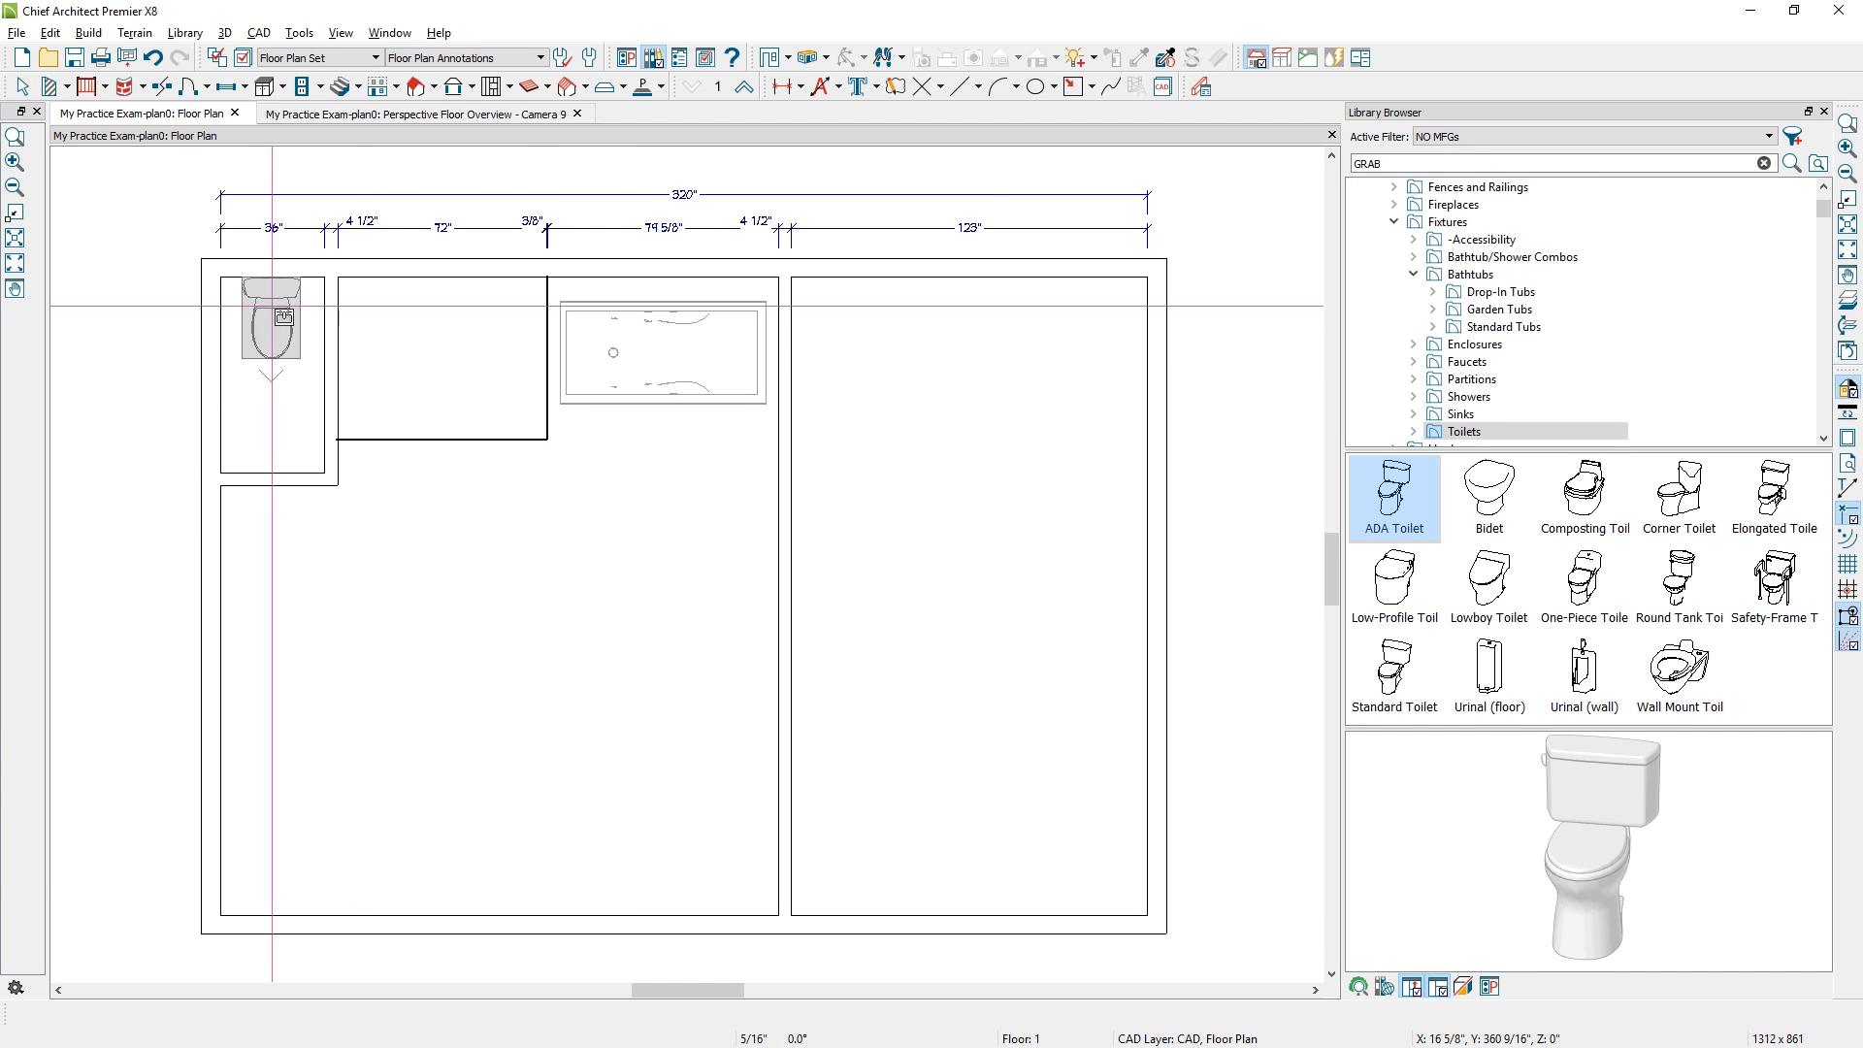
{"action": "left_click", "coordinate": [281, 316]}
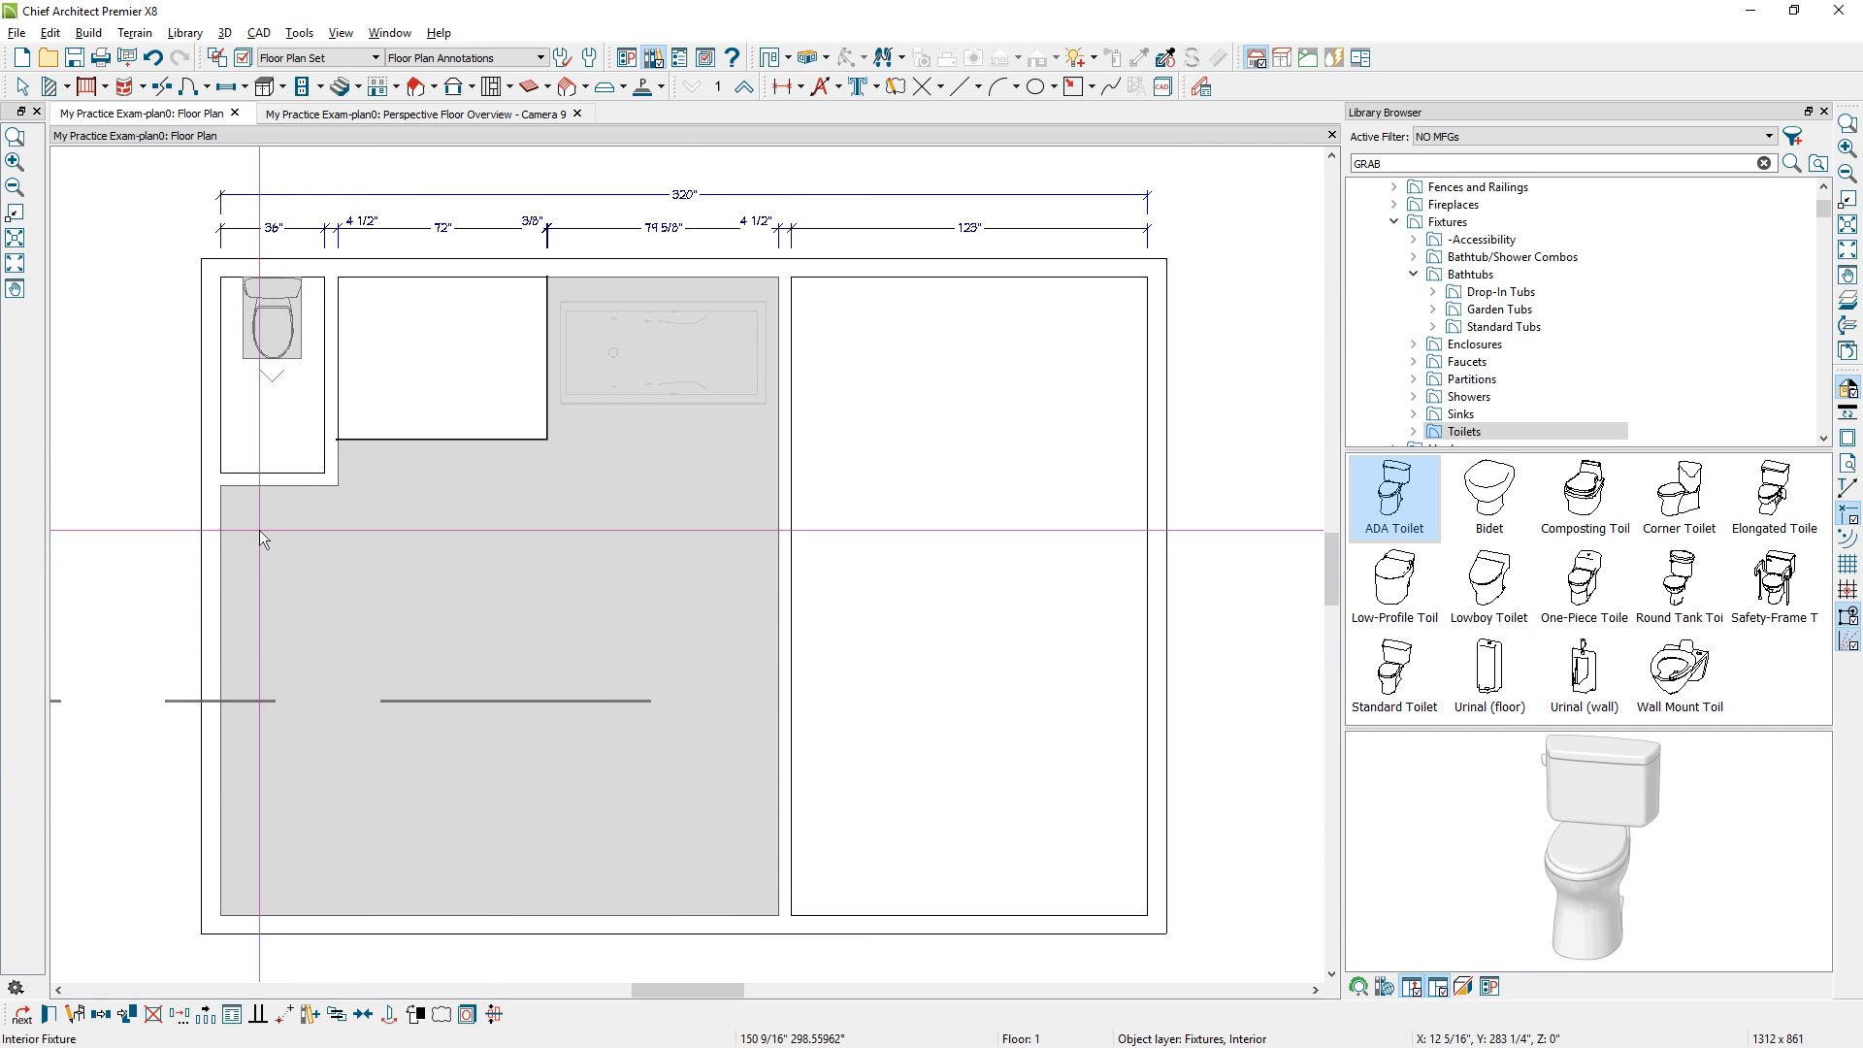
{"action": "left_click", "coordinate": [268, 471]}
{"action": "key", "text": "Escape"}
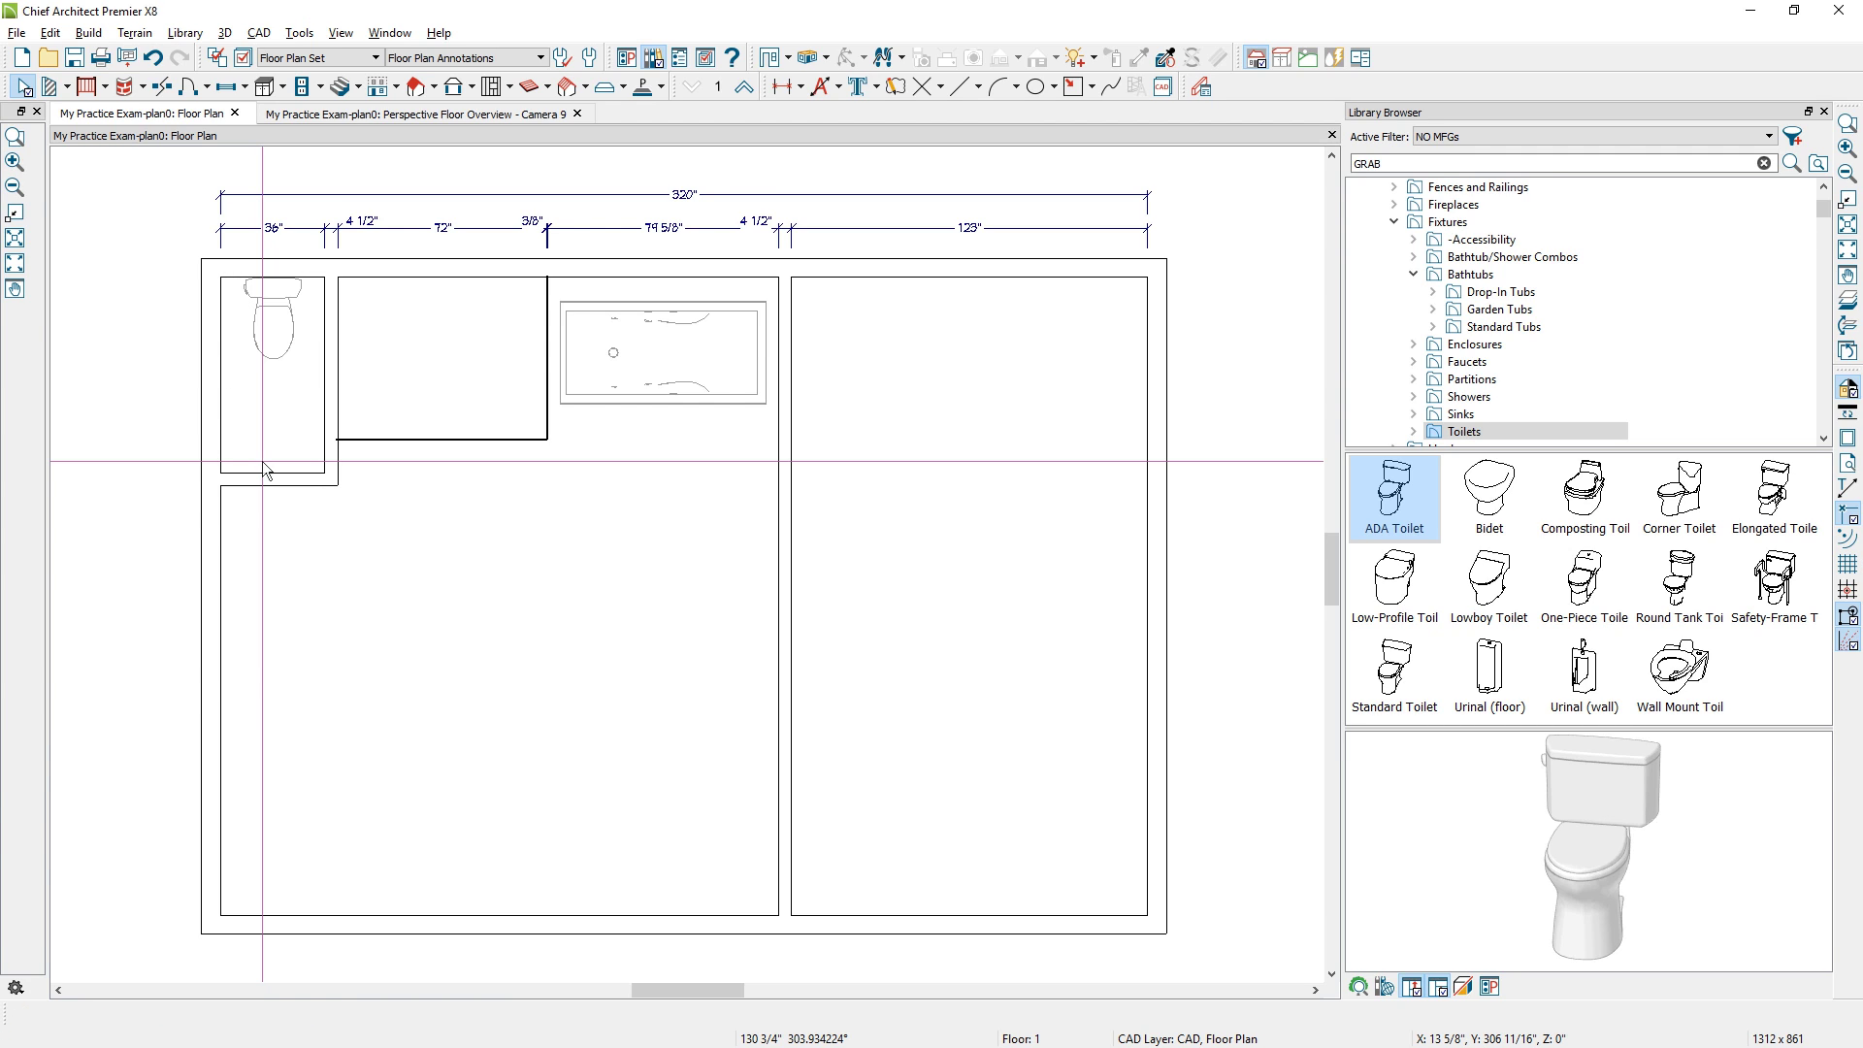
Place a Horizontal Grab Bar on the shower's upper wall and a Strip Drain on the floor just in front of it.
{"action": "left_click", "coordinate": [1476, 688]}
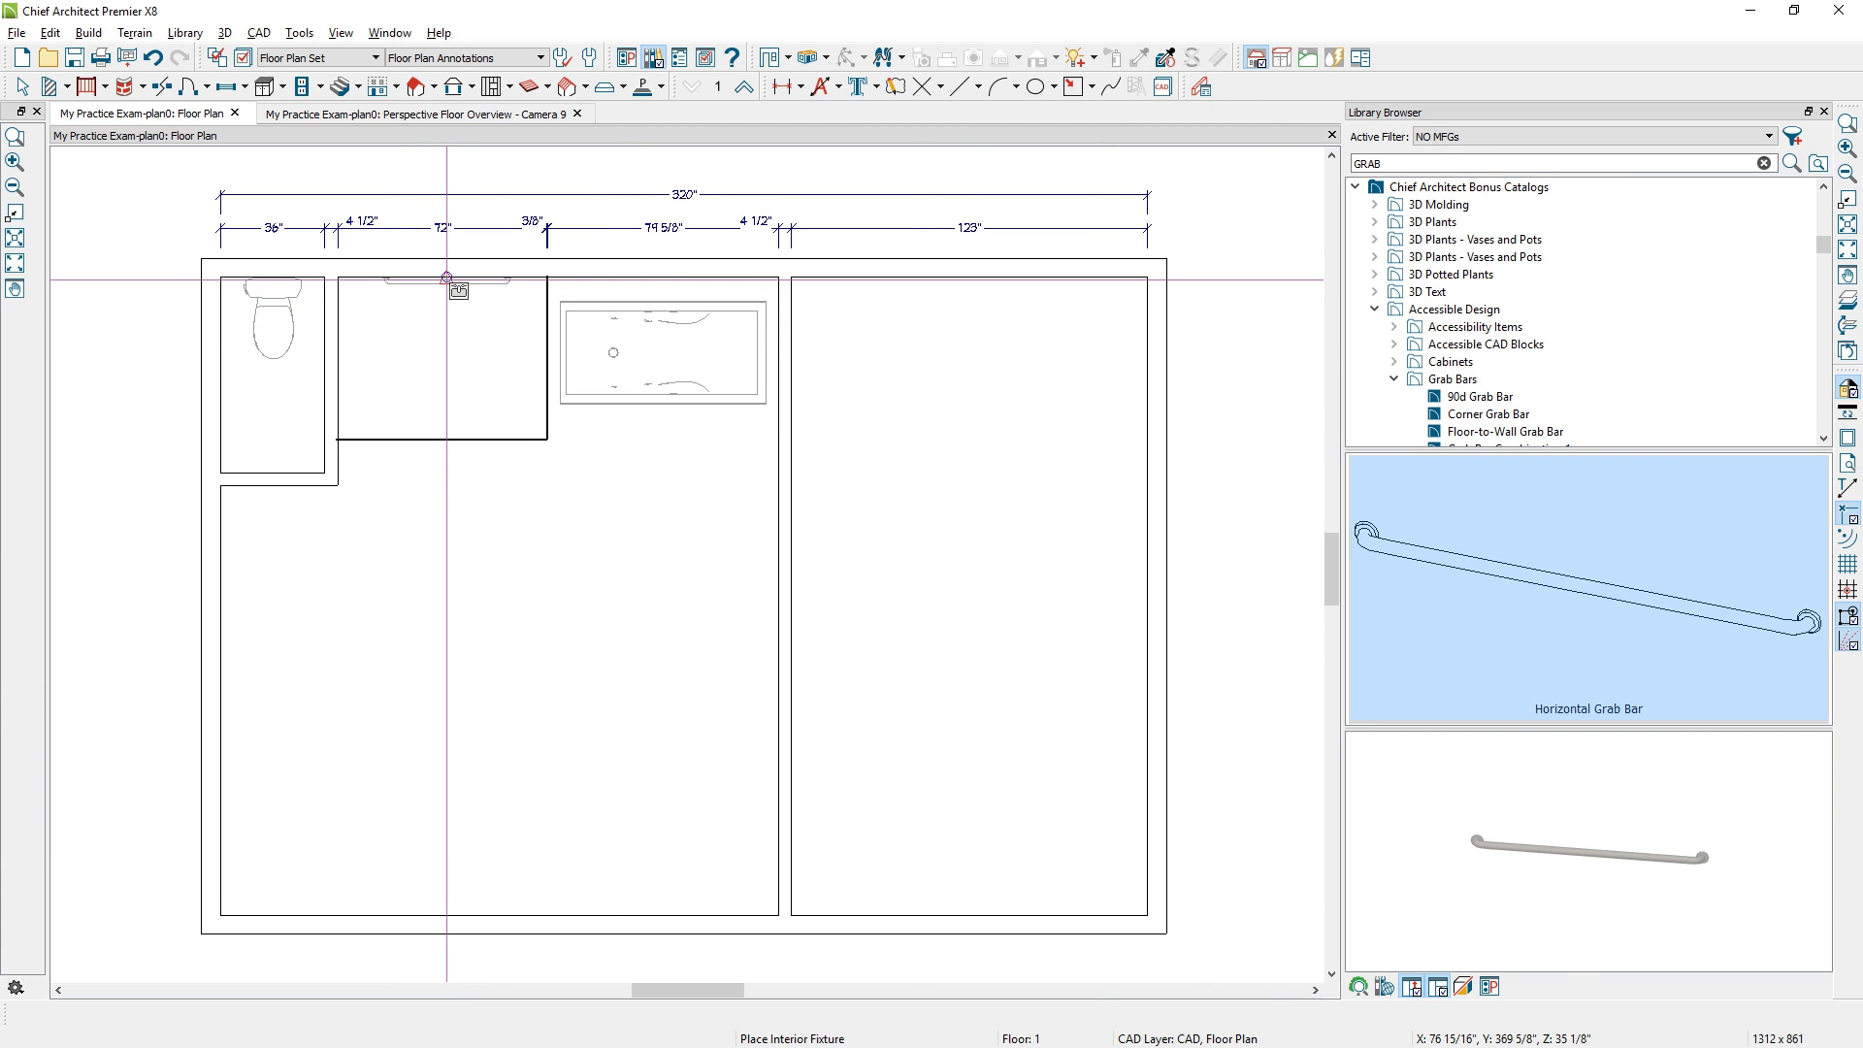
{"action": "left_click", "coordinate": [447, 279]}
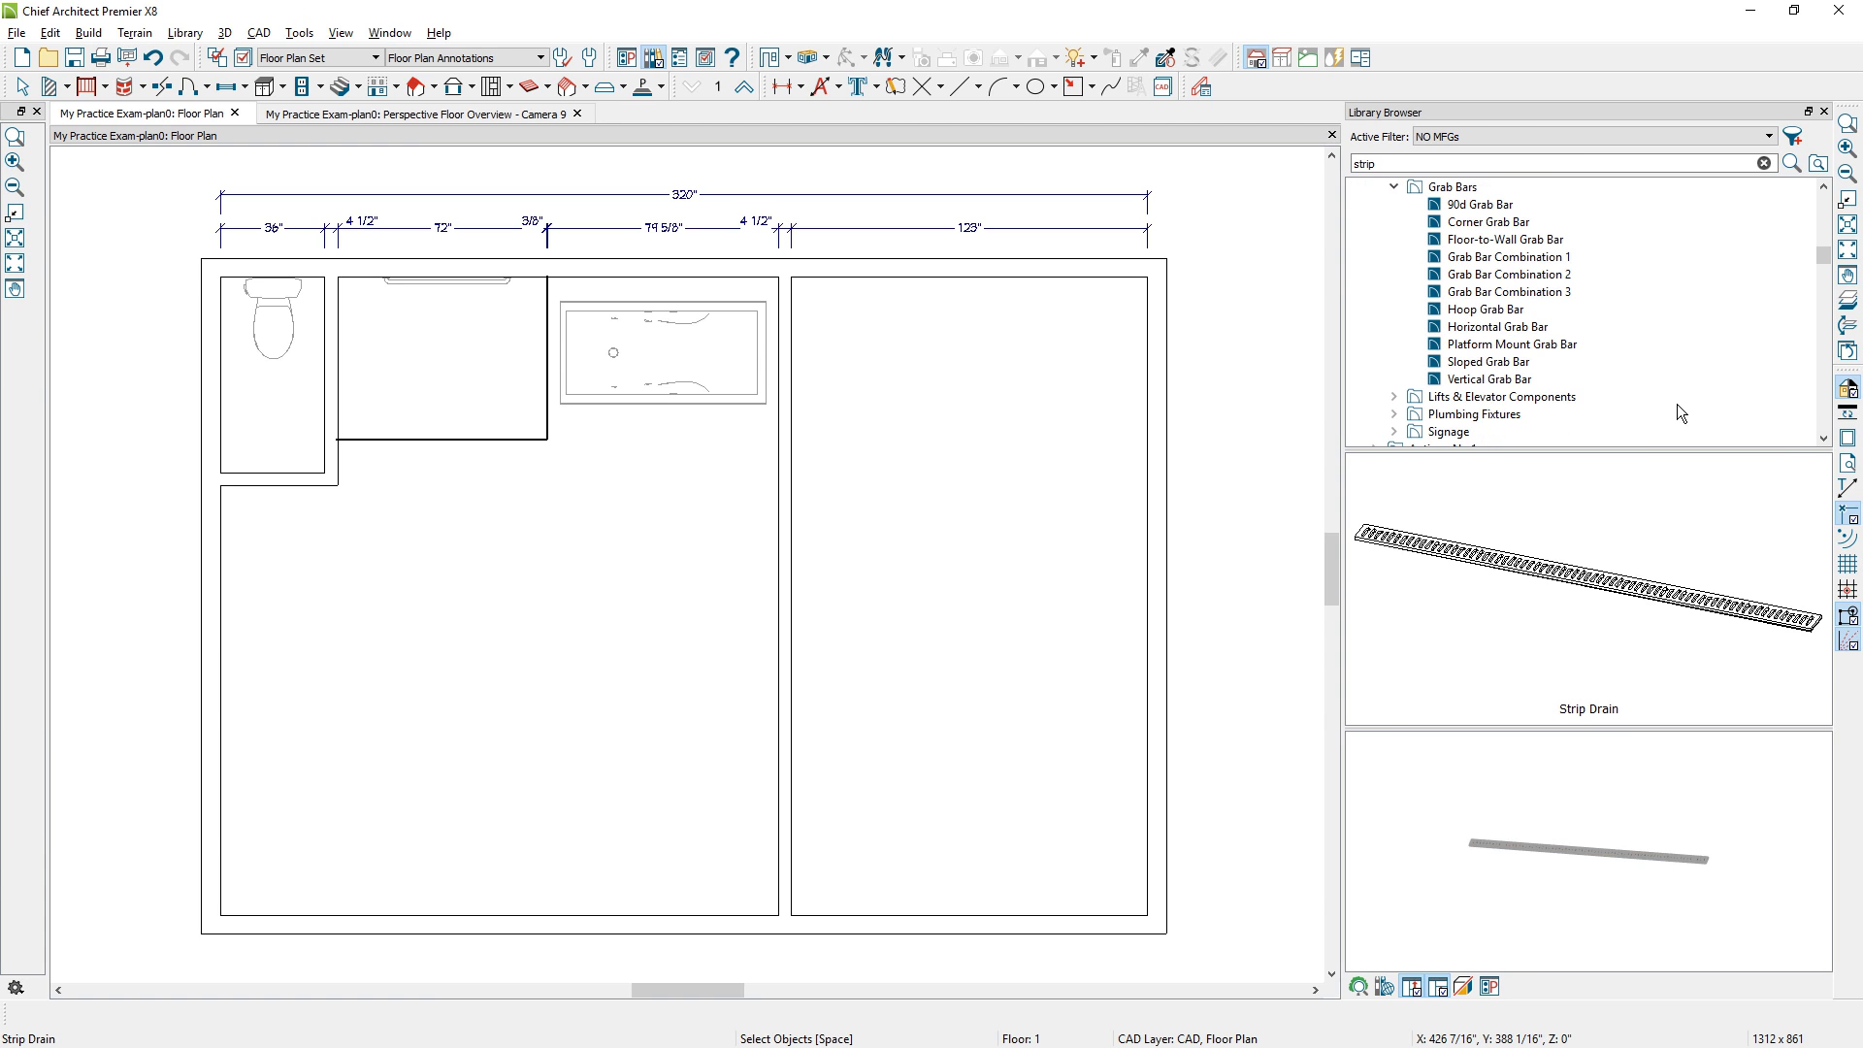
{"action": "left_click", "coordinate": [1823, 438]}
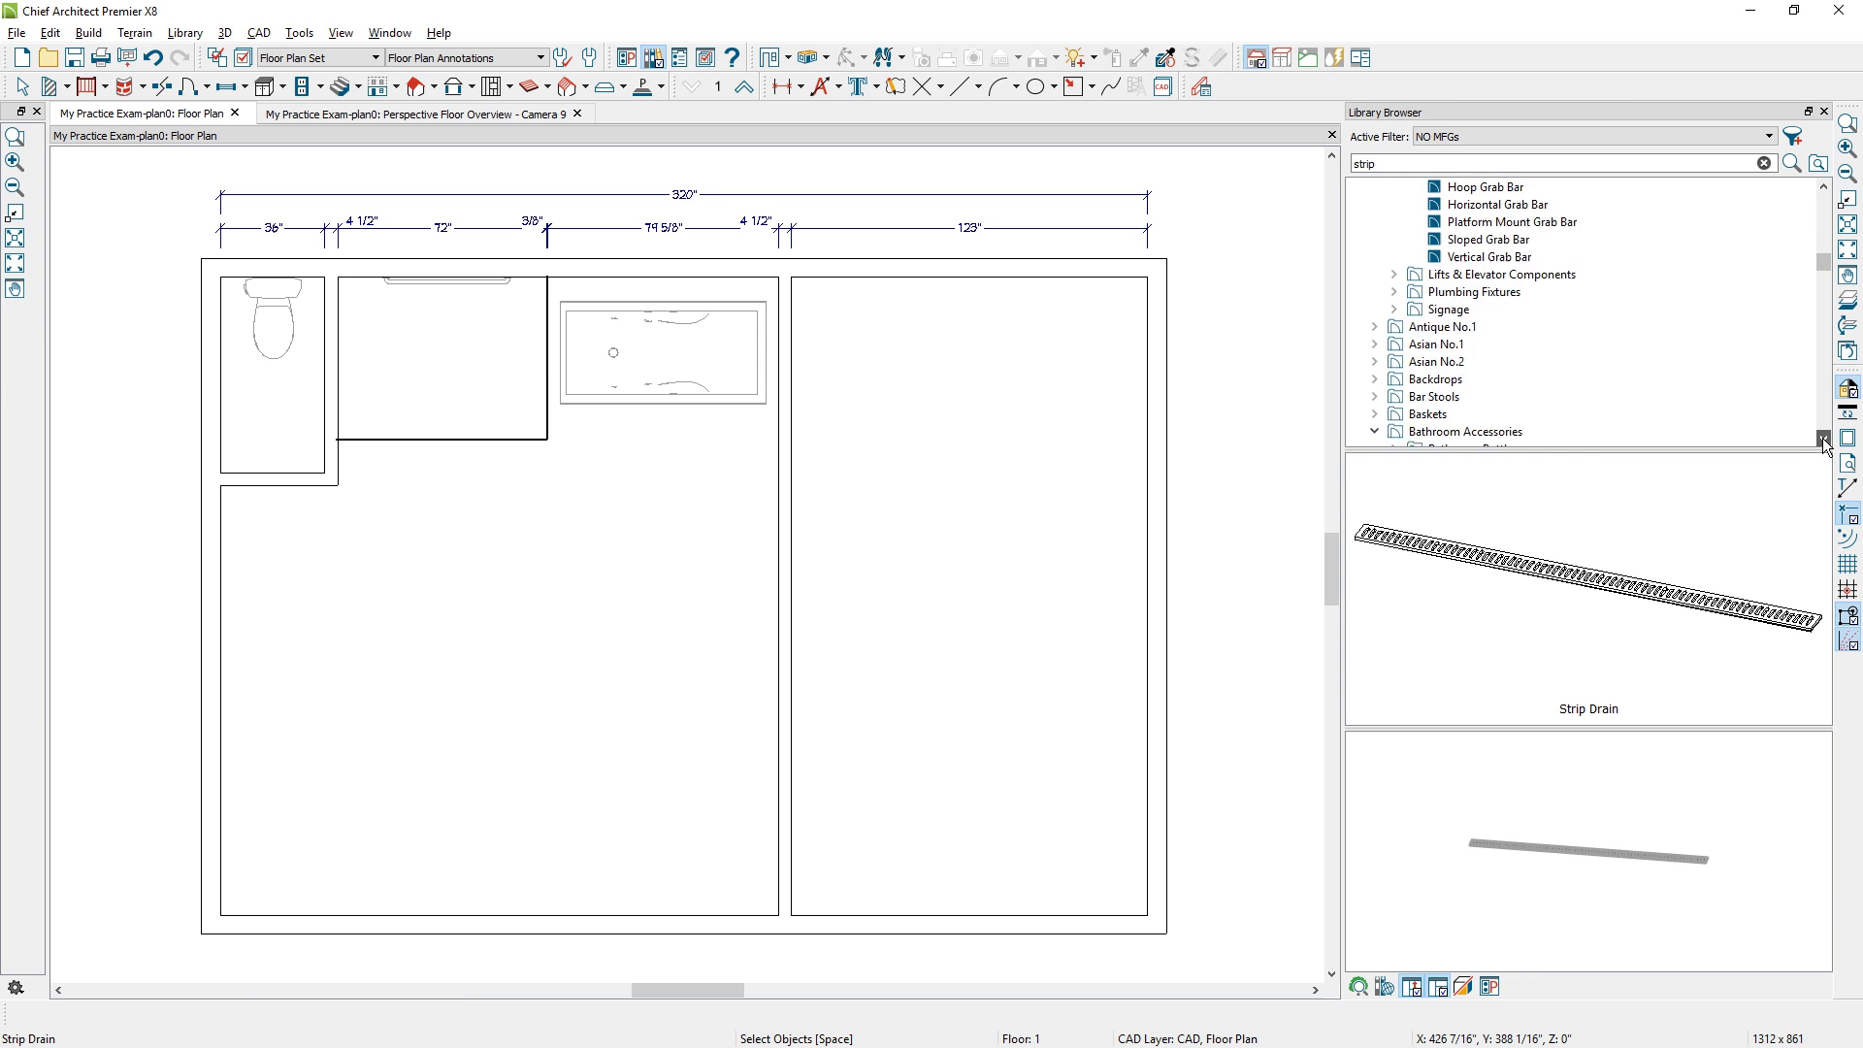
{"action": "left_click", "coordinate": [1823, 439]}
{"action": "left_click", "coordinate": [1823, 442]}
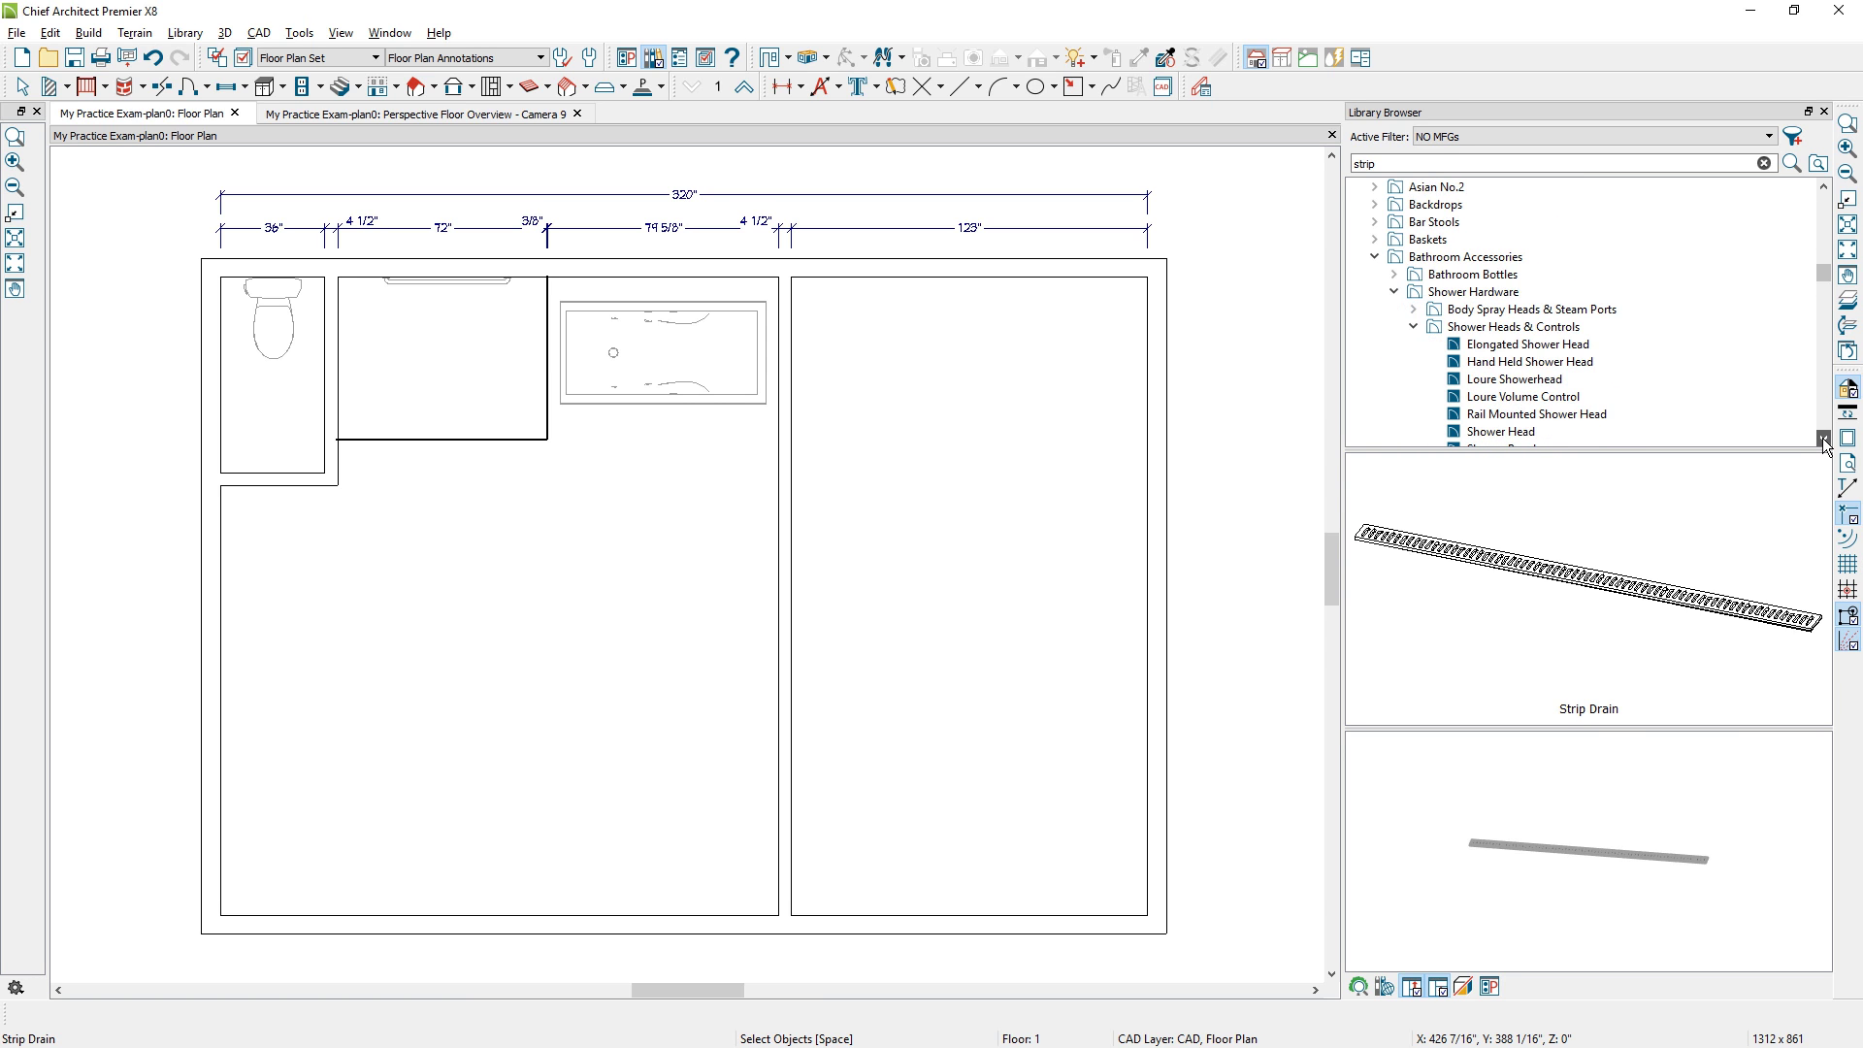
{"action": "left_click", "coordinate": [1823, 442]}
{"action": "left_click", "coordinate": [1823, 442]}
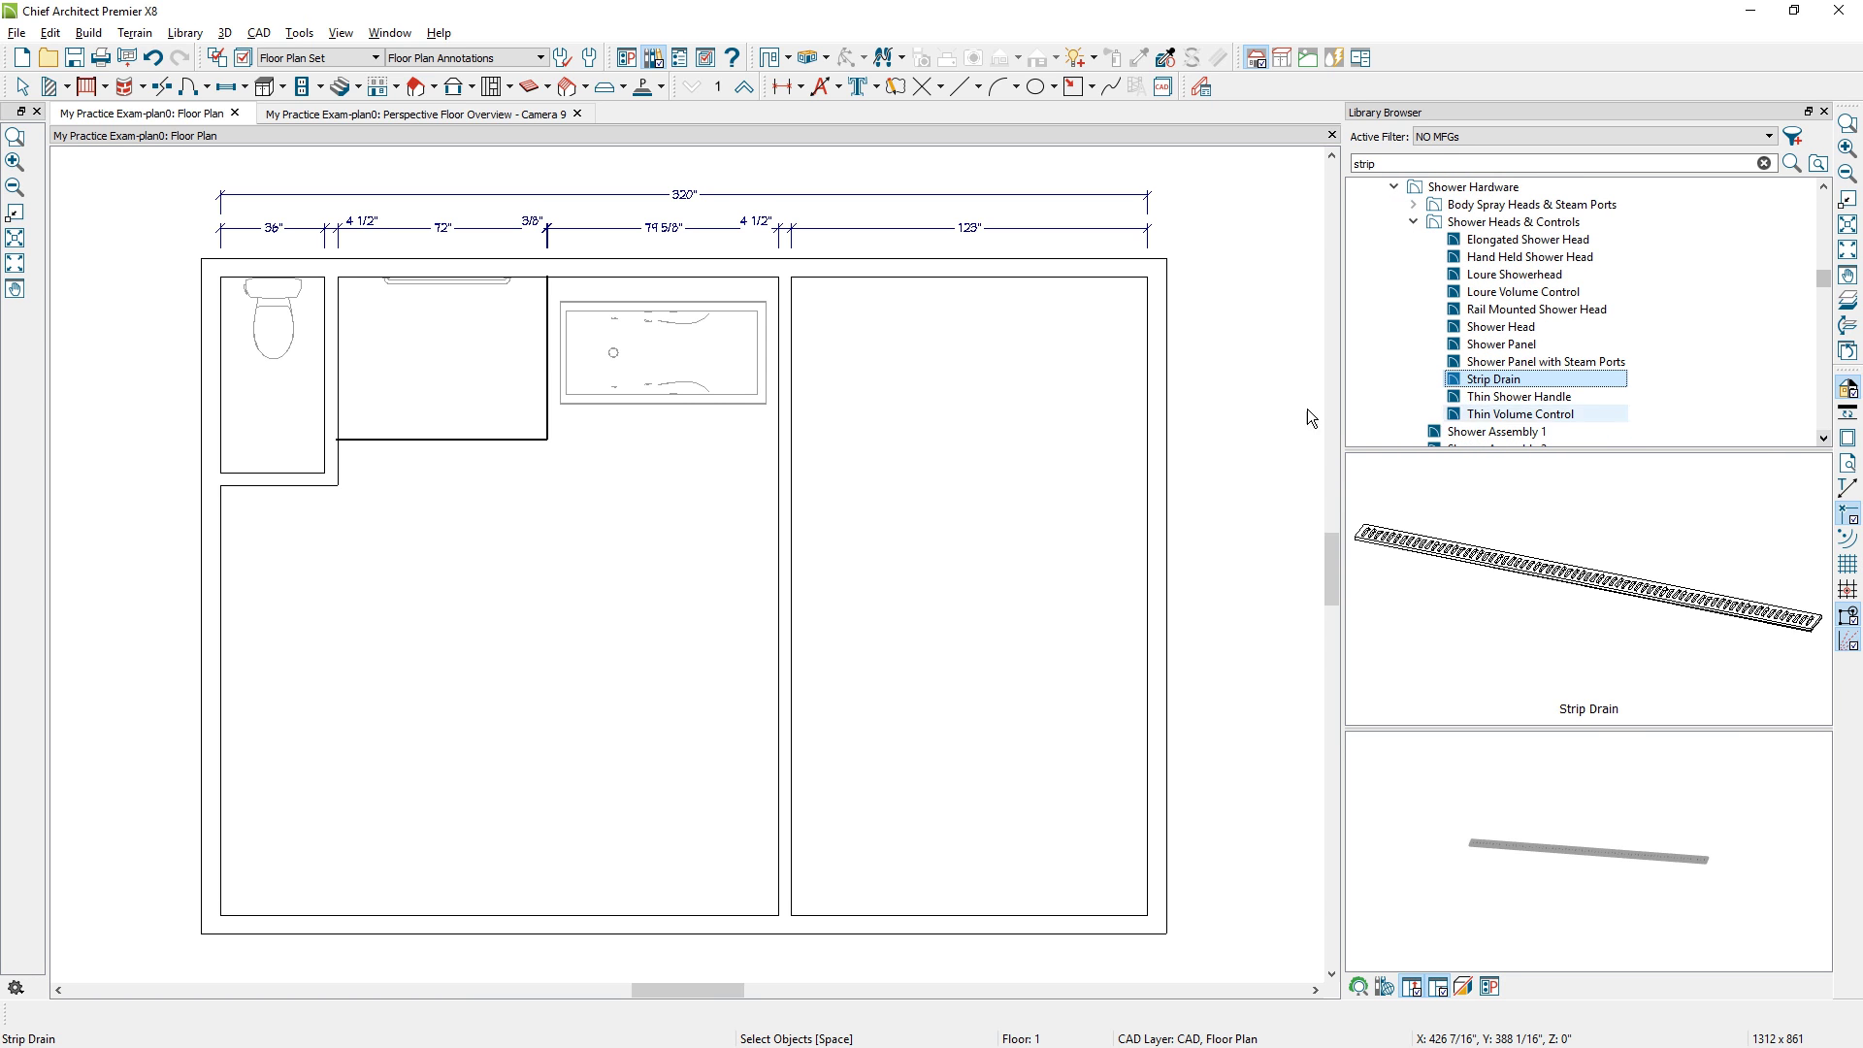
{"action": "left_click", "coordinate": [444, 306]}
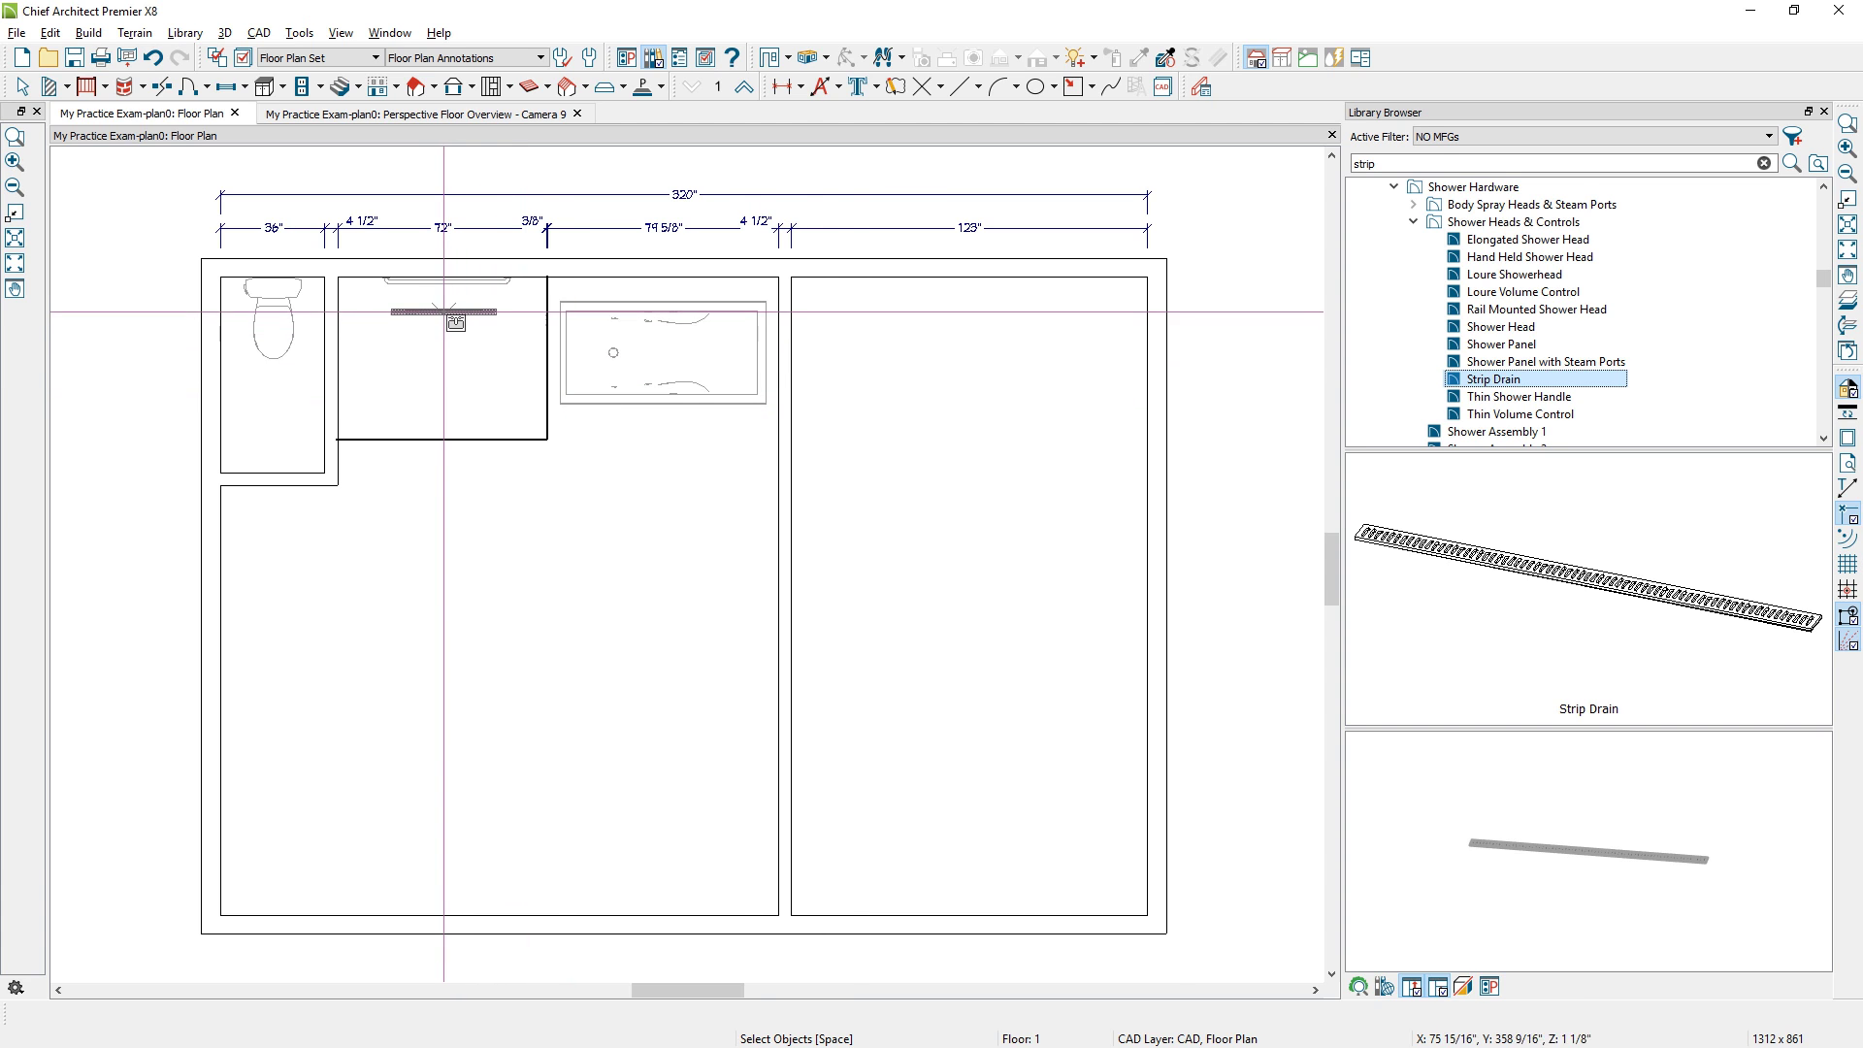
Place a Loure Showerhead on the shower's closet-side wall and a Loure Volume Control on the same wall, centered on the showerhead.
{"action": "left_click", "coordinate": [1543, 275]}
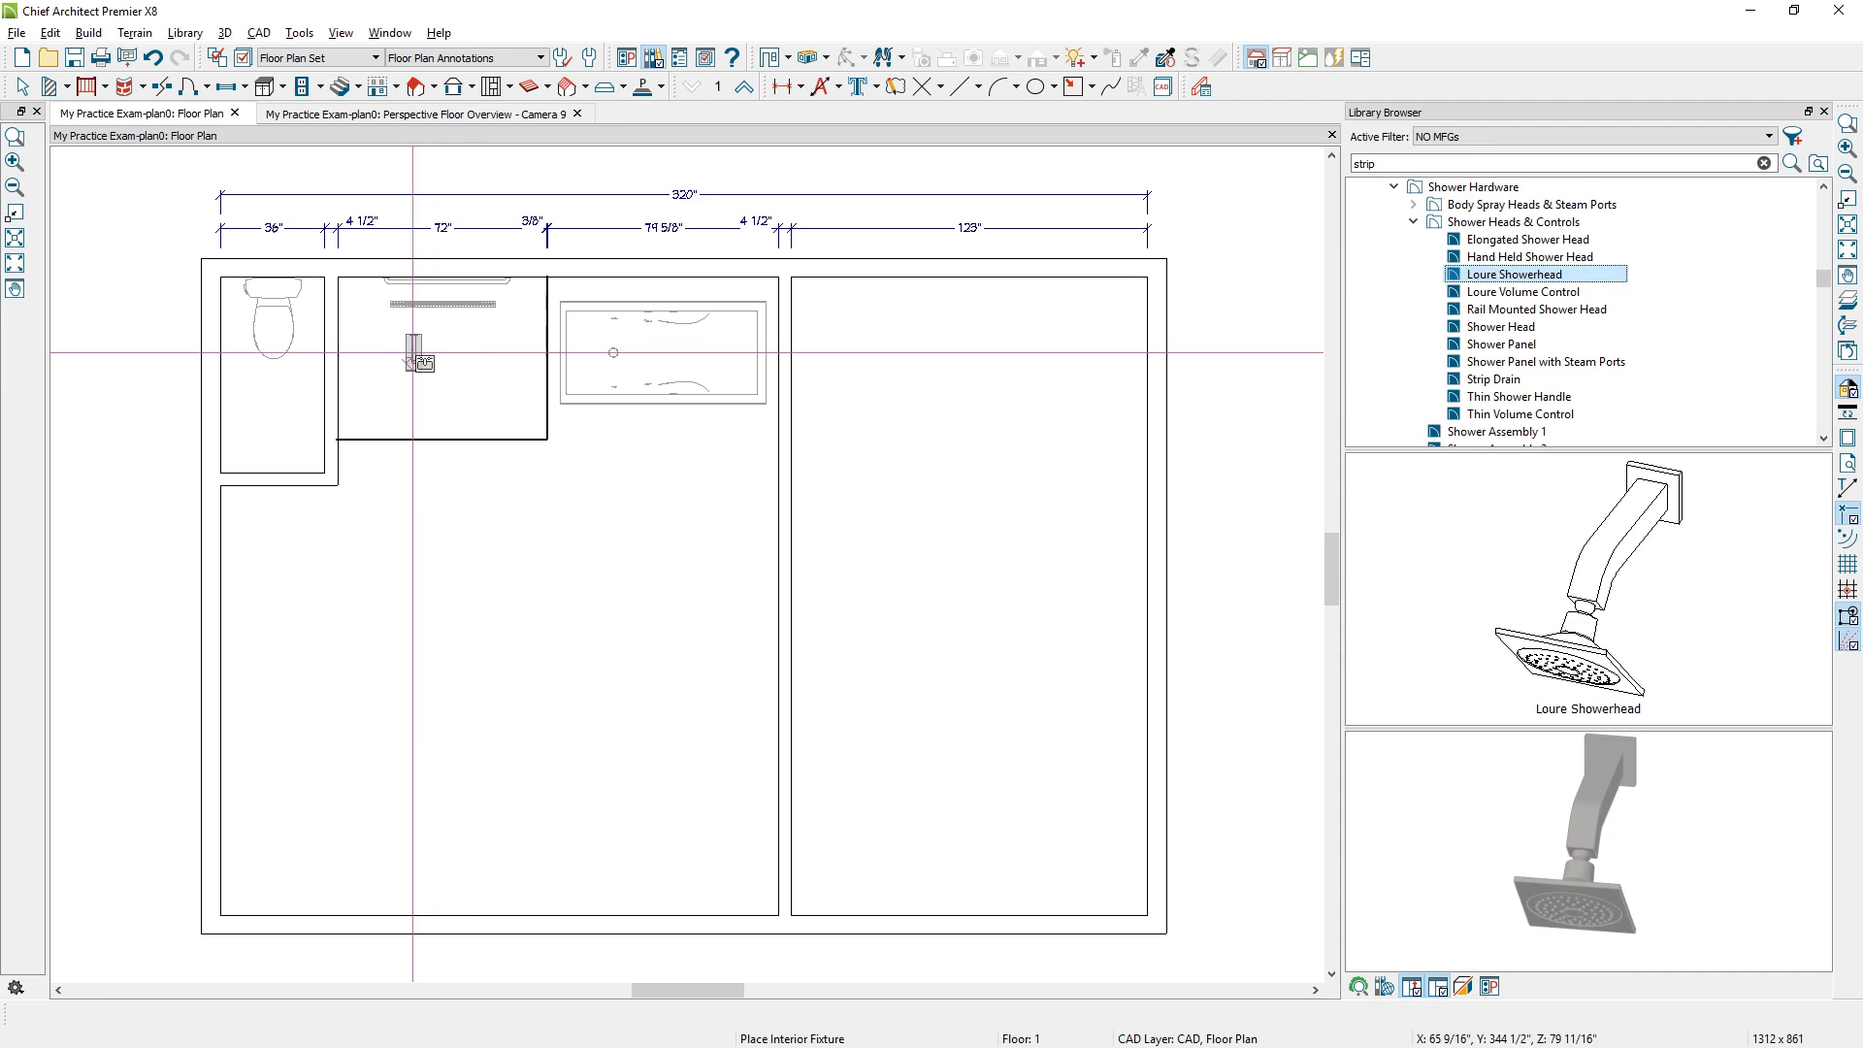
{"action": "left_click", "coordinate": [357, 373]}
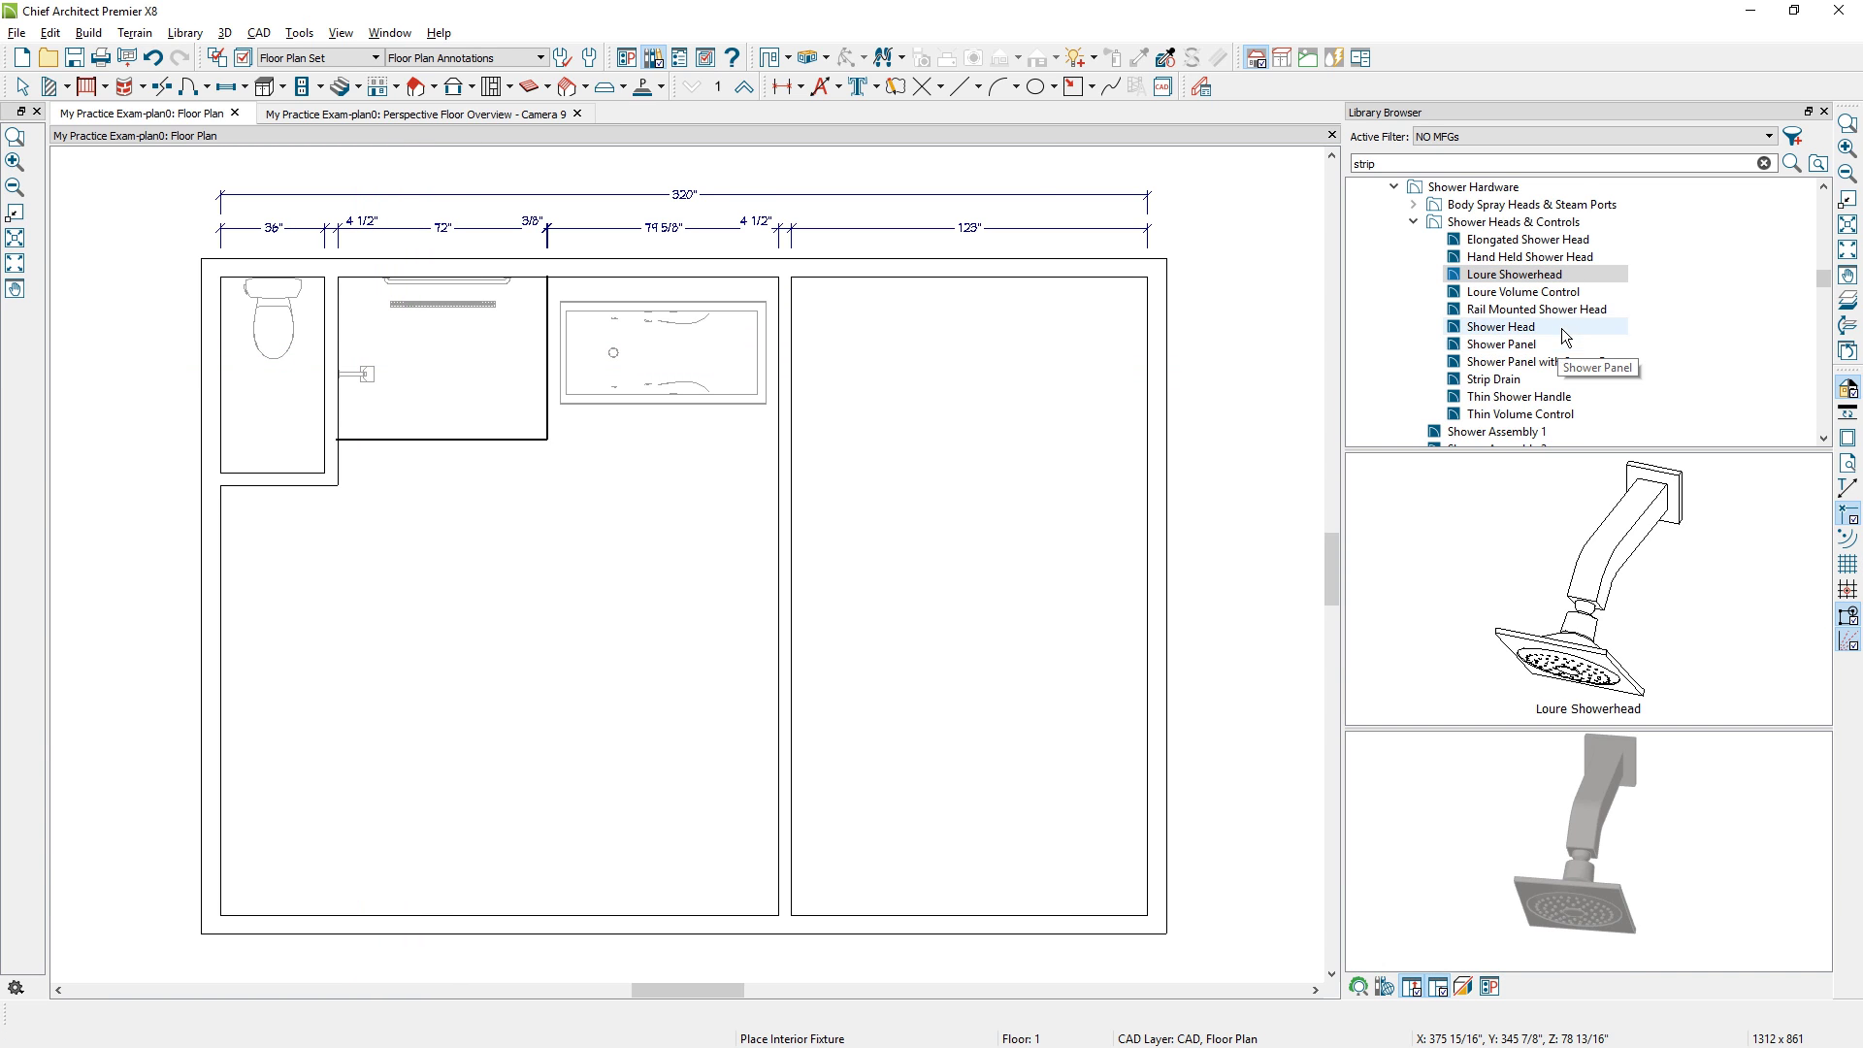
{"action": "left_click", "coordinate": [1524, 292]}
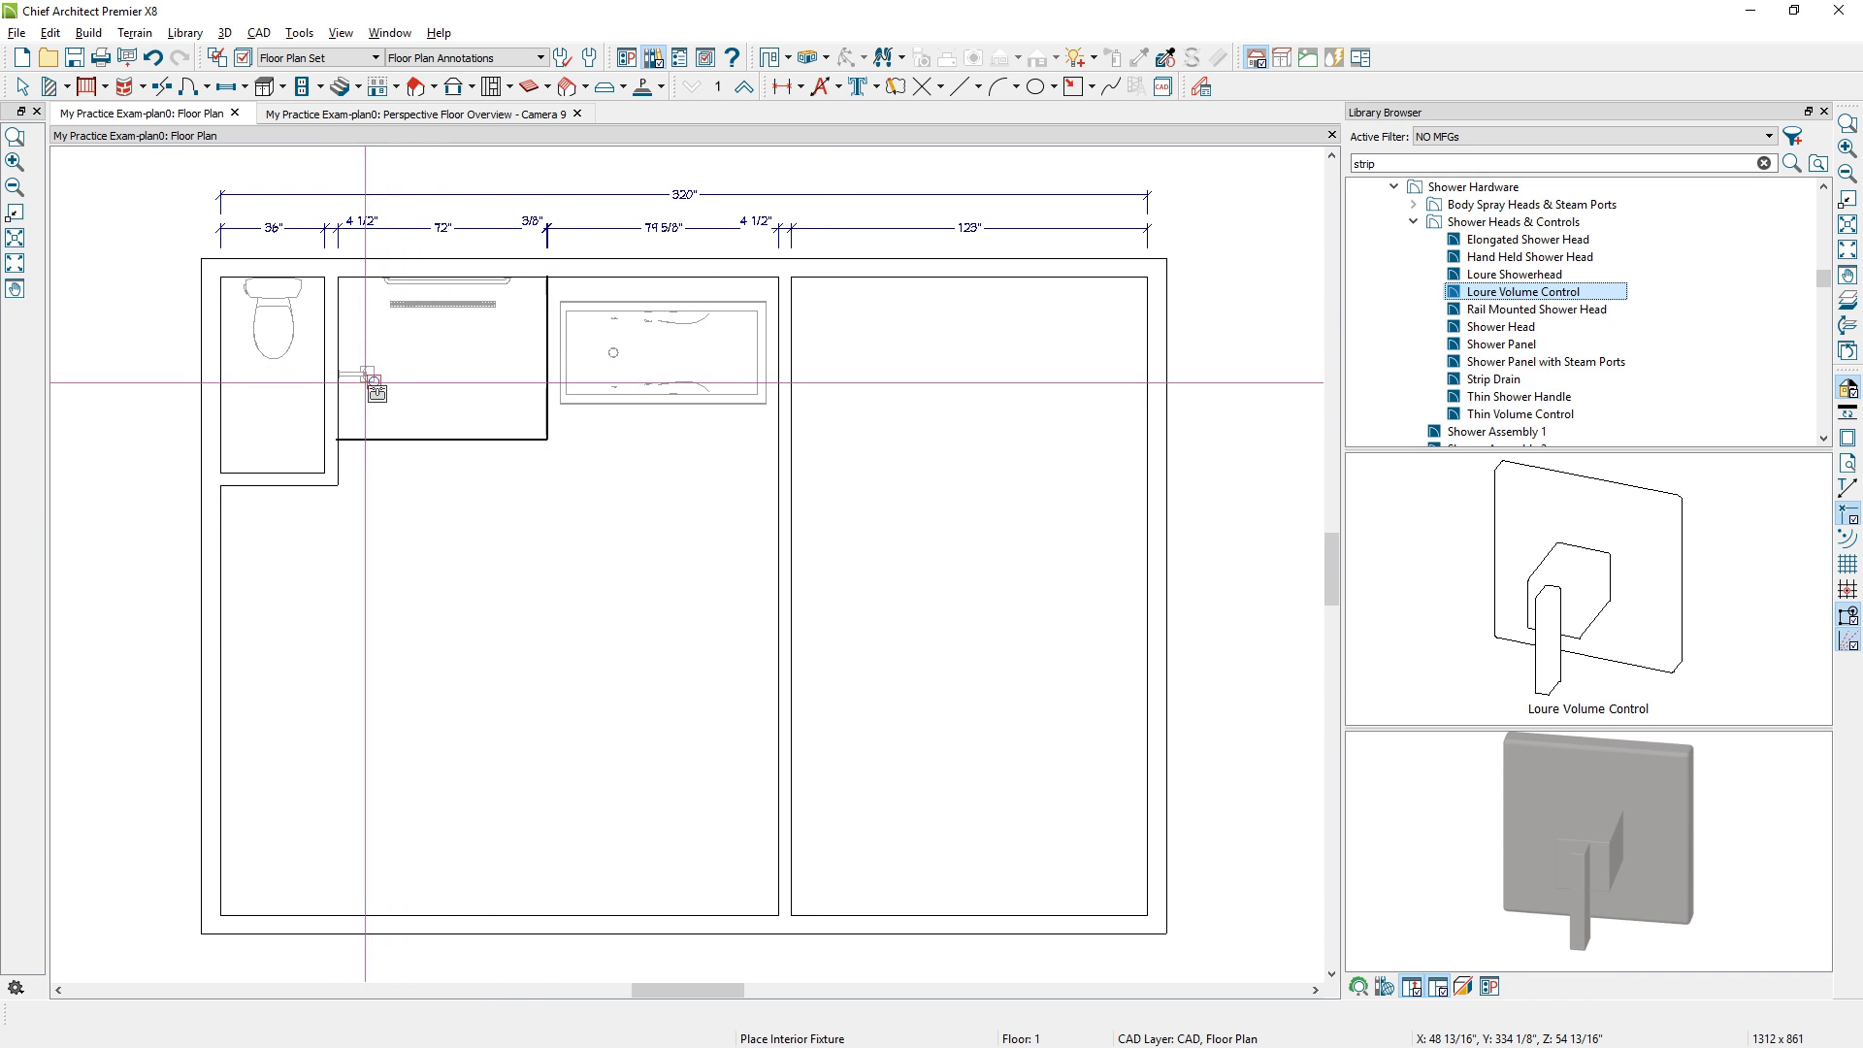
{"action": "scroll", "coordinate": [407, 388], "scroll_direction": "up", "scroll_amount": 5}
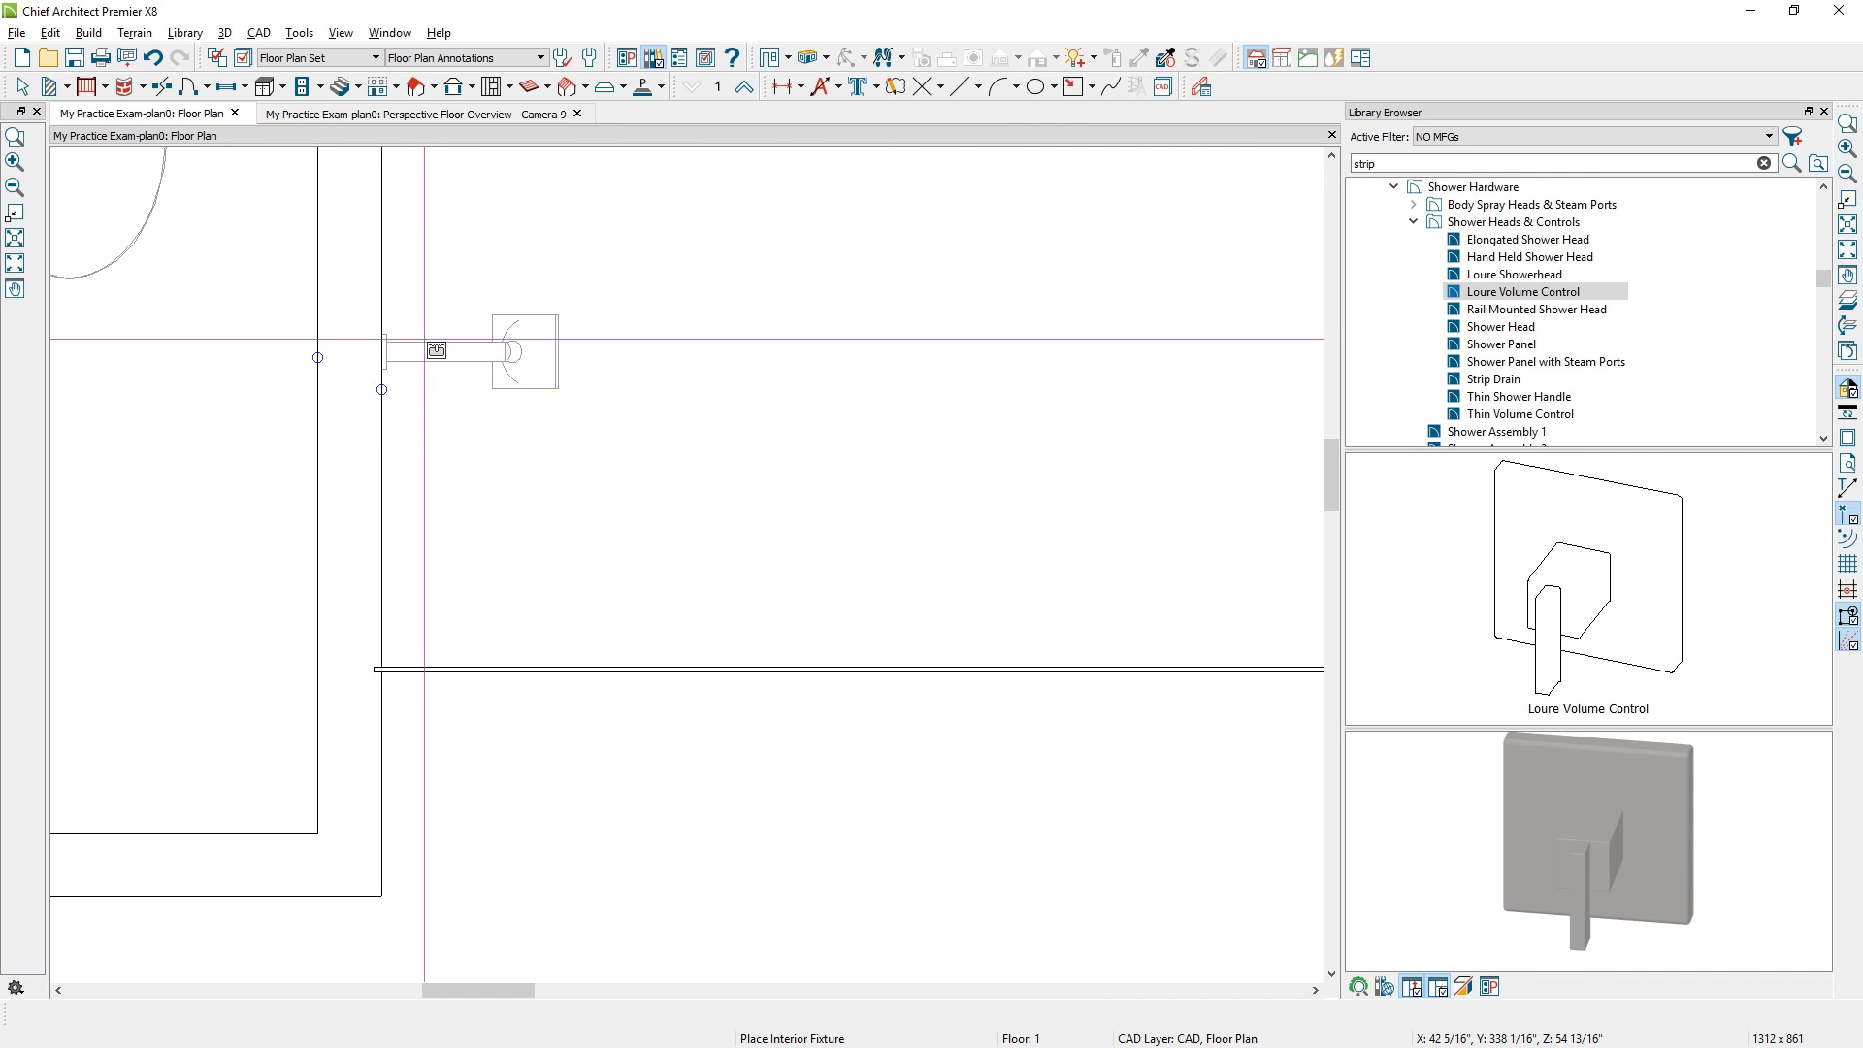
{"action": "left_click", "coordinate": [428, 446]}
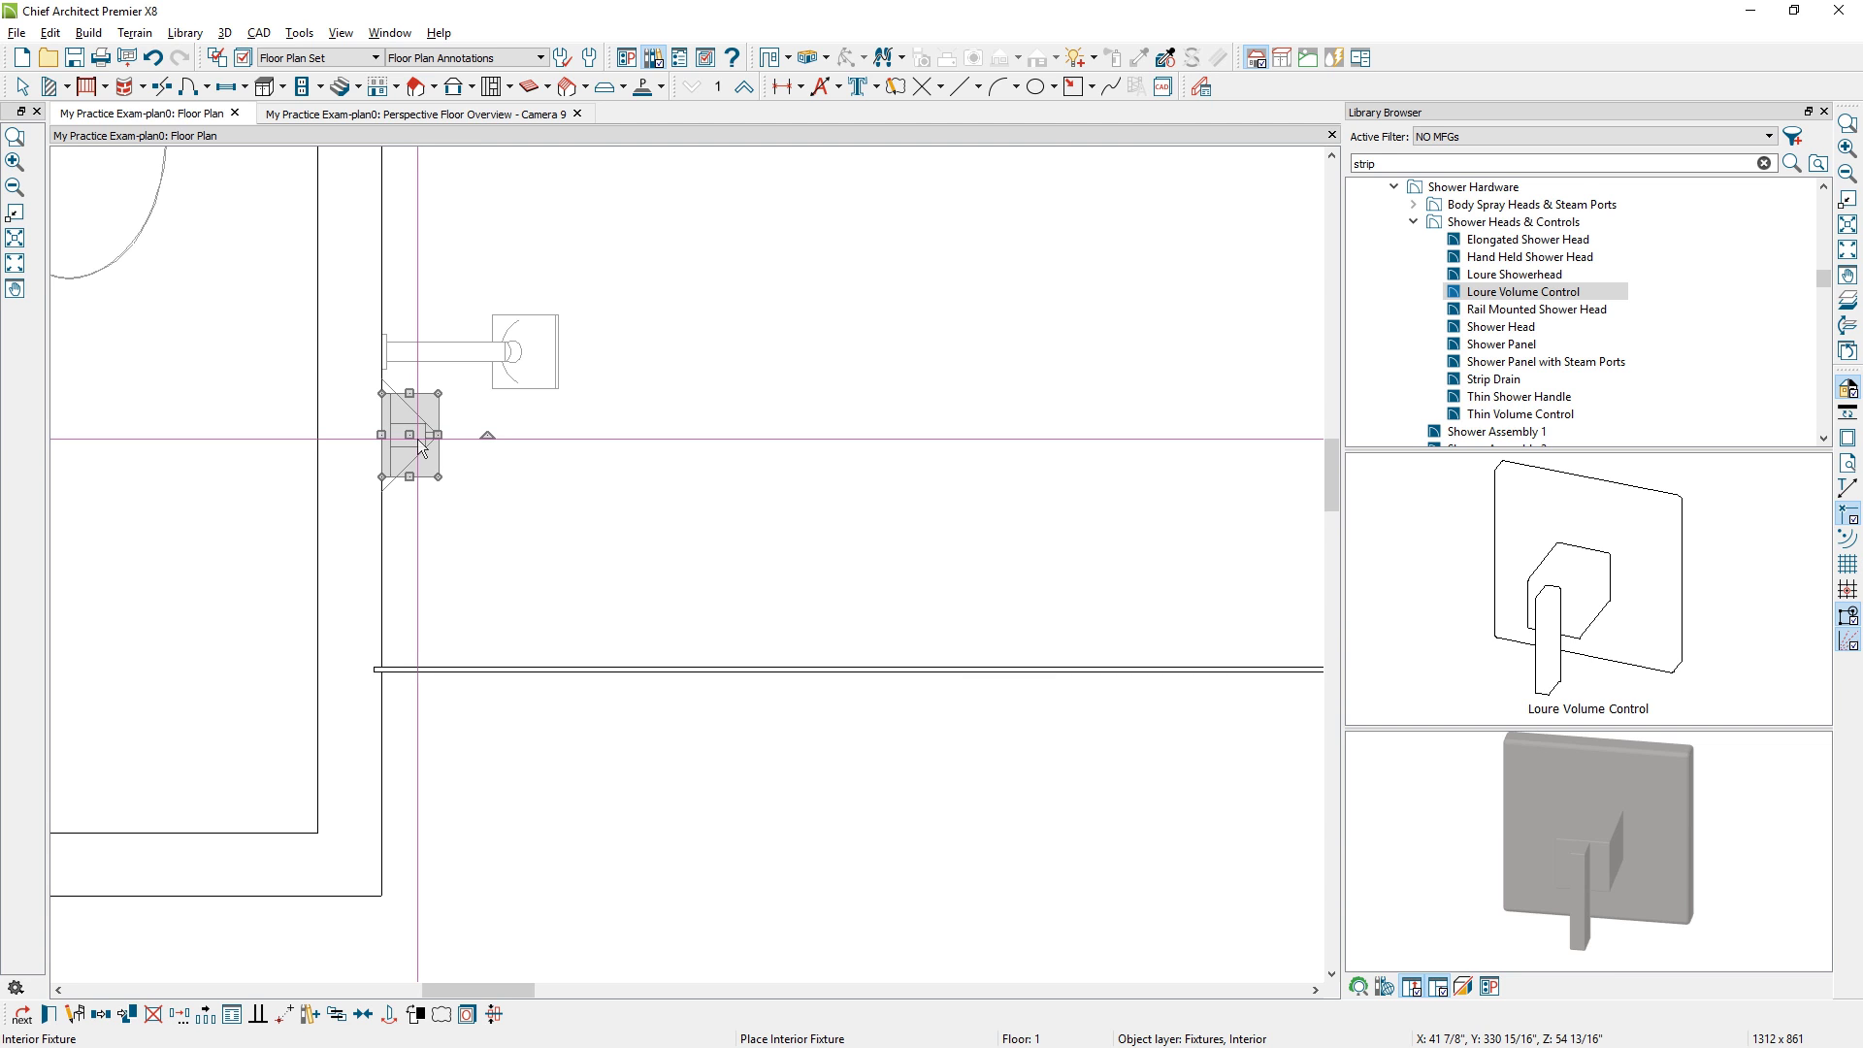
{"action": "left_click", "coordinate": [363, 1015]}
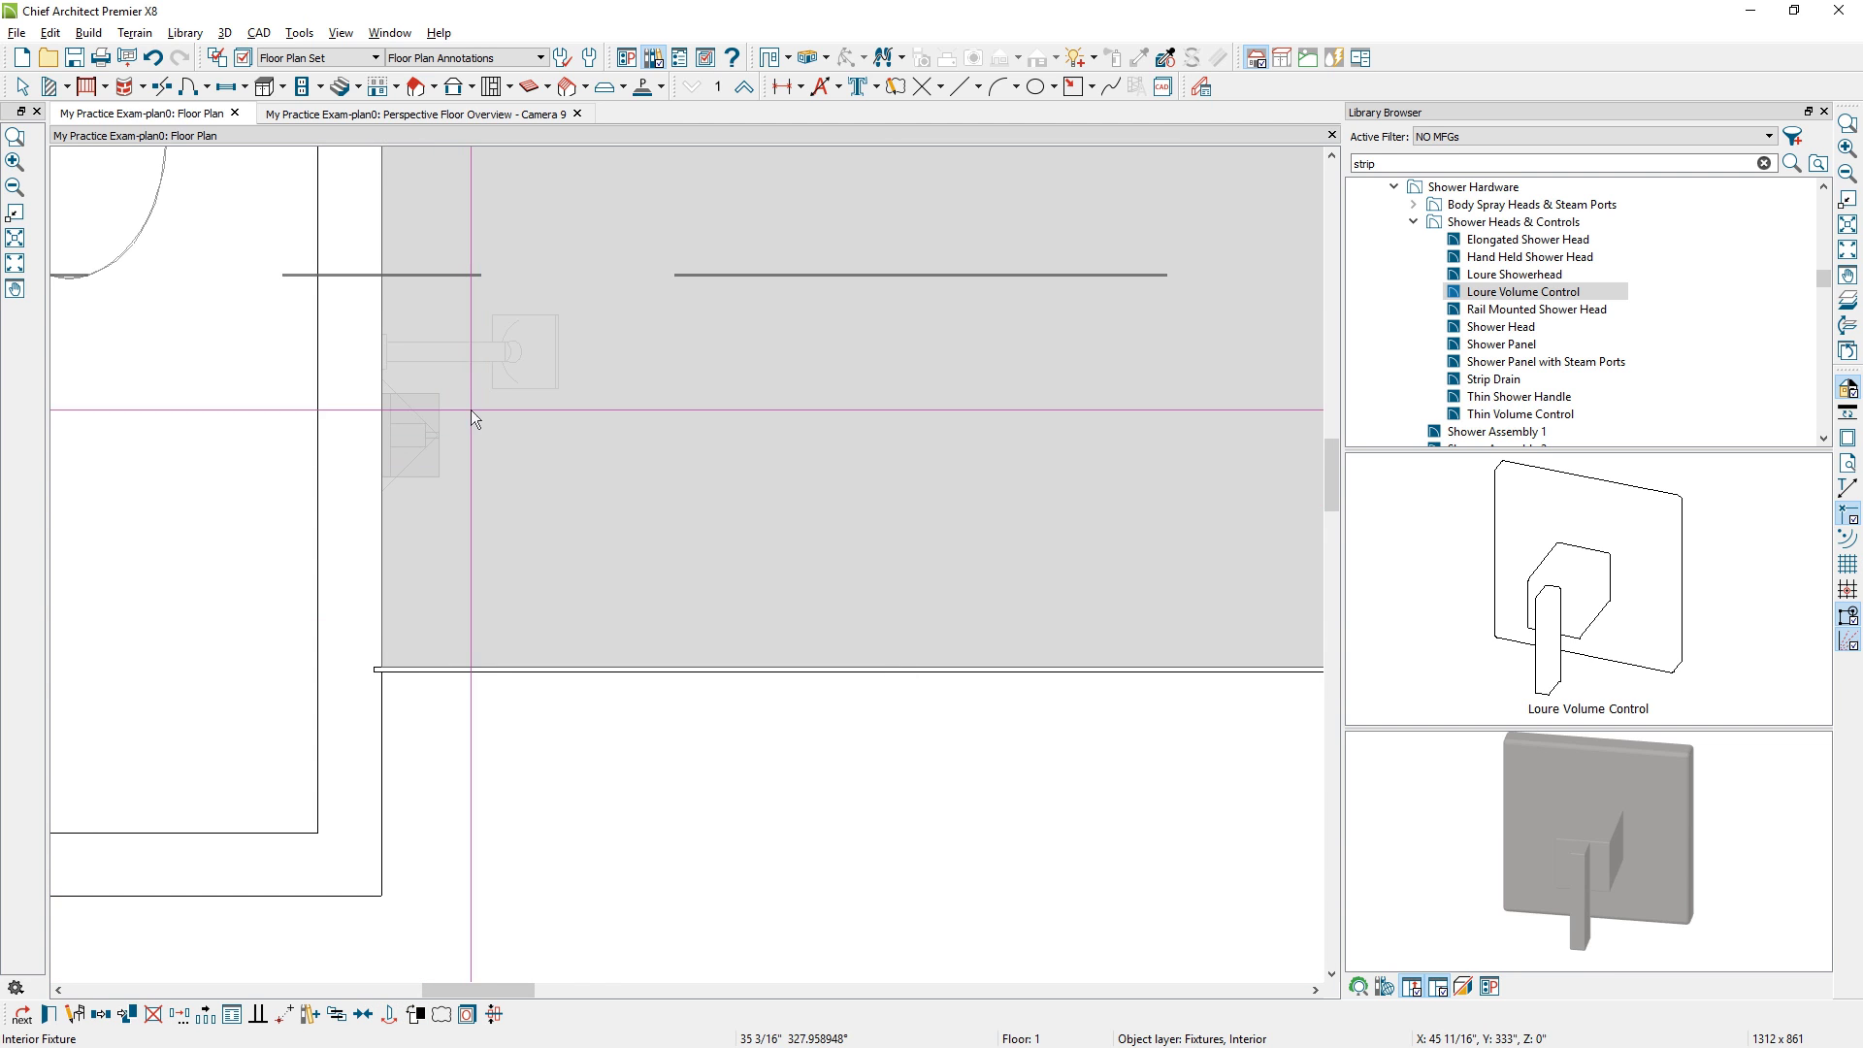
{"action": "left_click", "coordinate": [416, 369]}
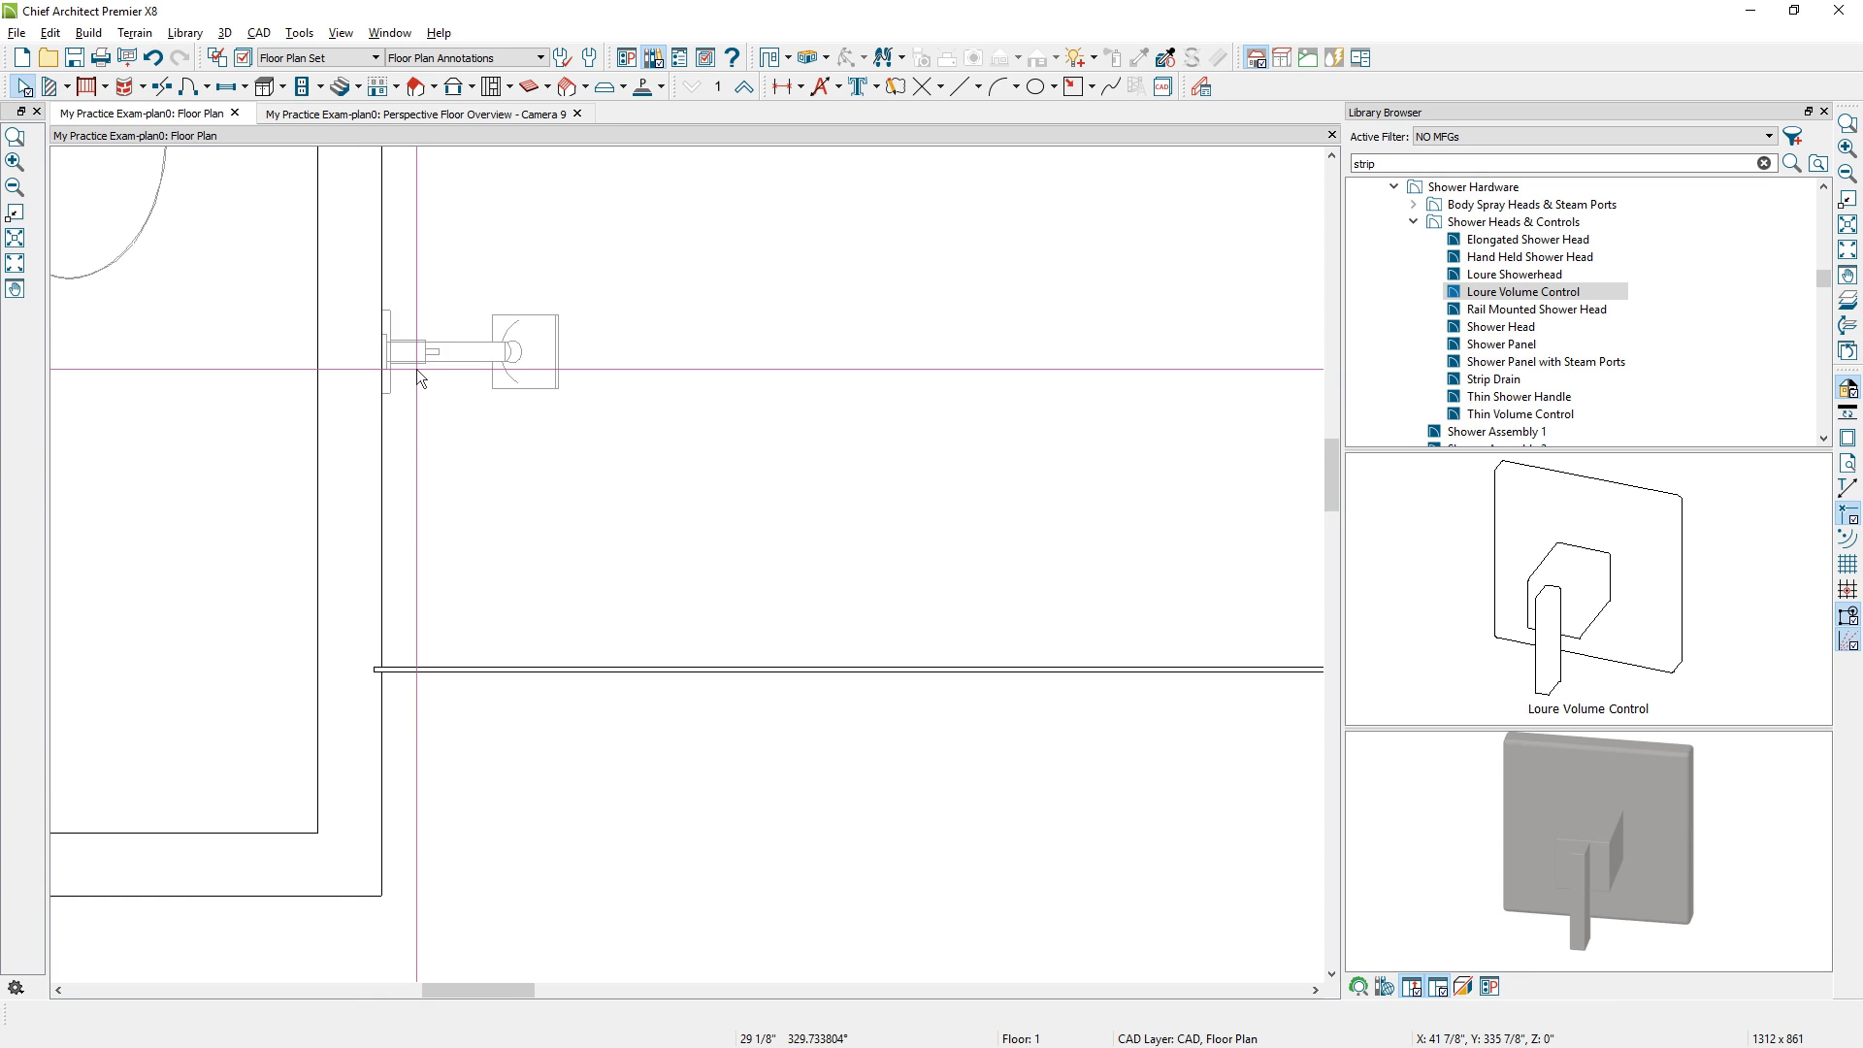
Copy the showerhead and volume control together along the same wall, about 17 inches toward the upper wall, and select both sets.
{"action": "scroll", "coordinate": [418, 376], "scroll_direction": "down", "scroll_amount": 3}
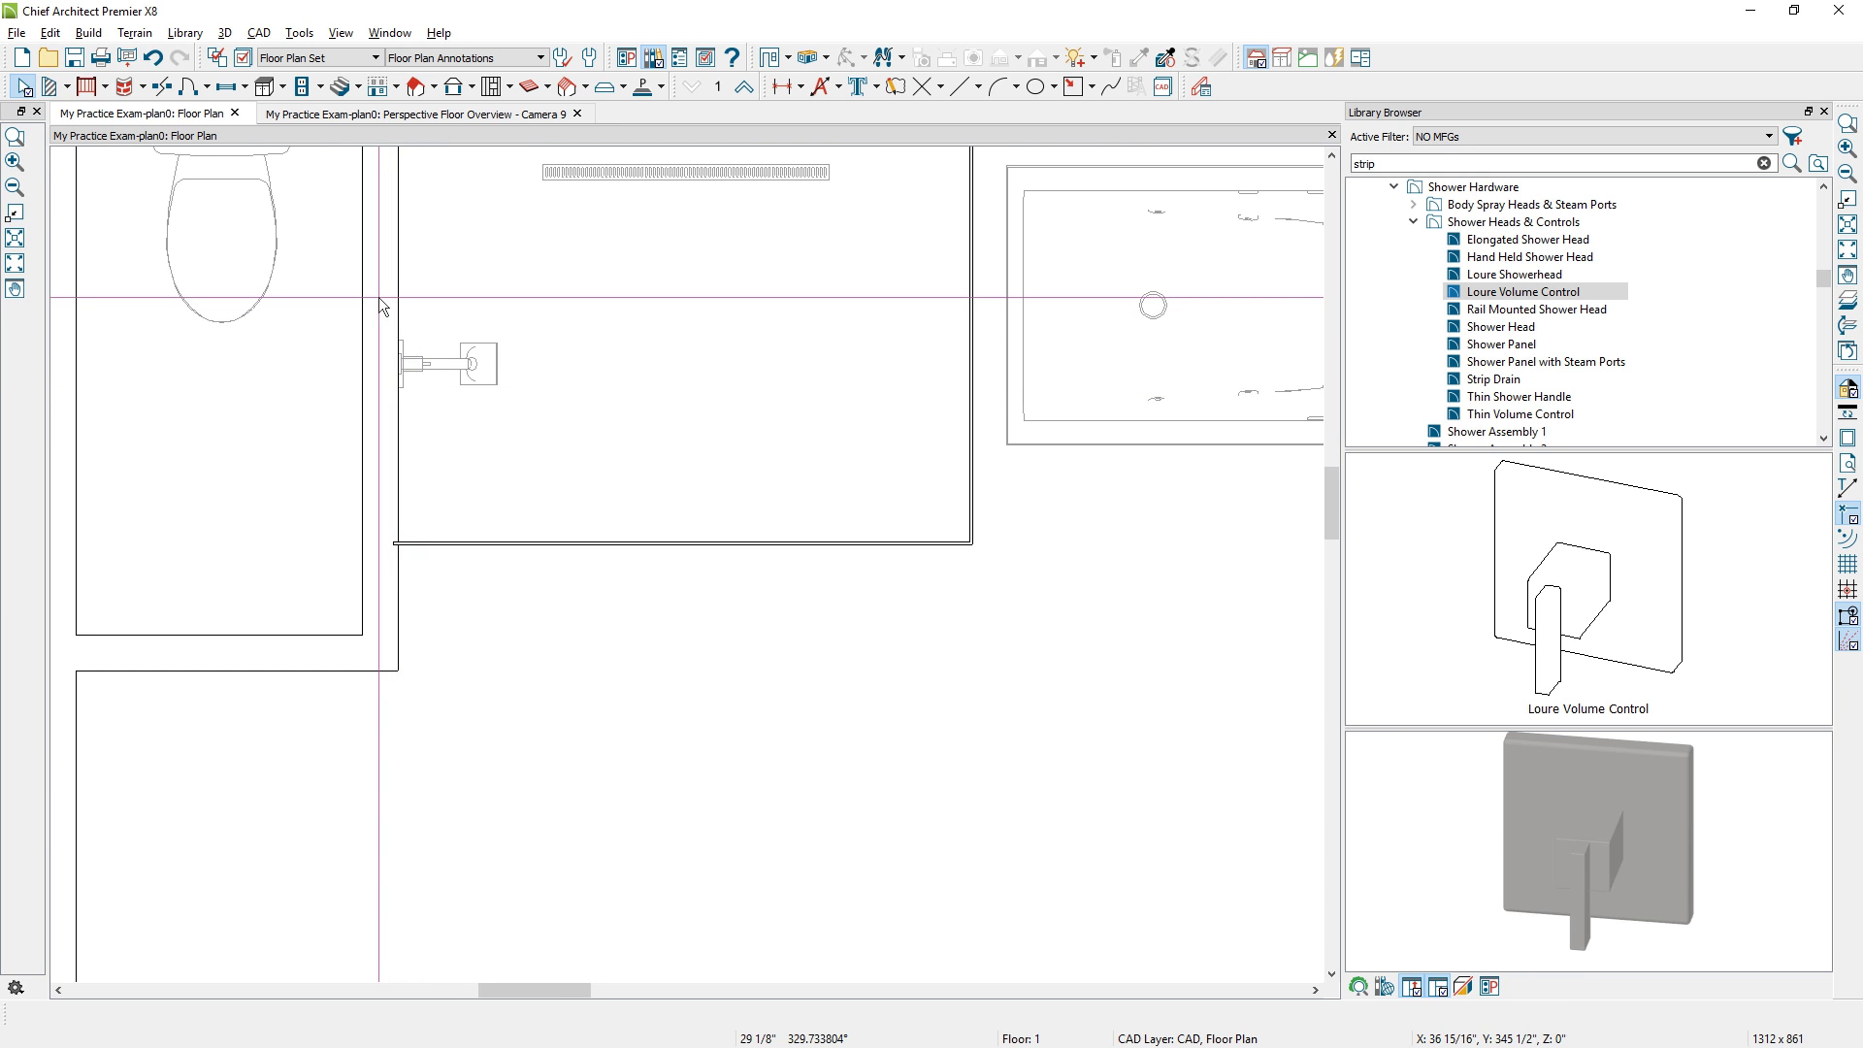
{"action": "left_click_drag", "start_coordinate": [378, 297], "coordinate": [538, 417]}
{"action": "scroll", "coordinate": [536, 446], "scroll_direction": "down", "scroll_amount": 1}
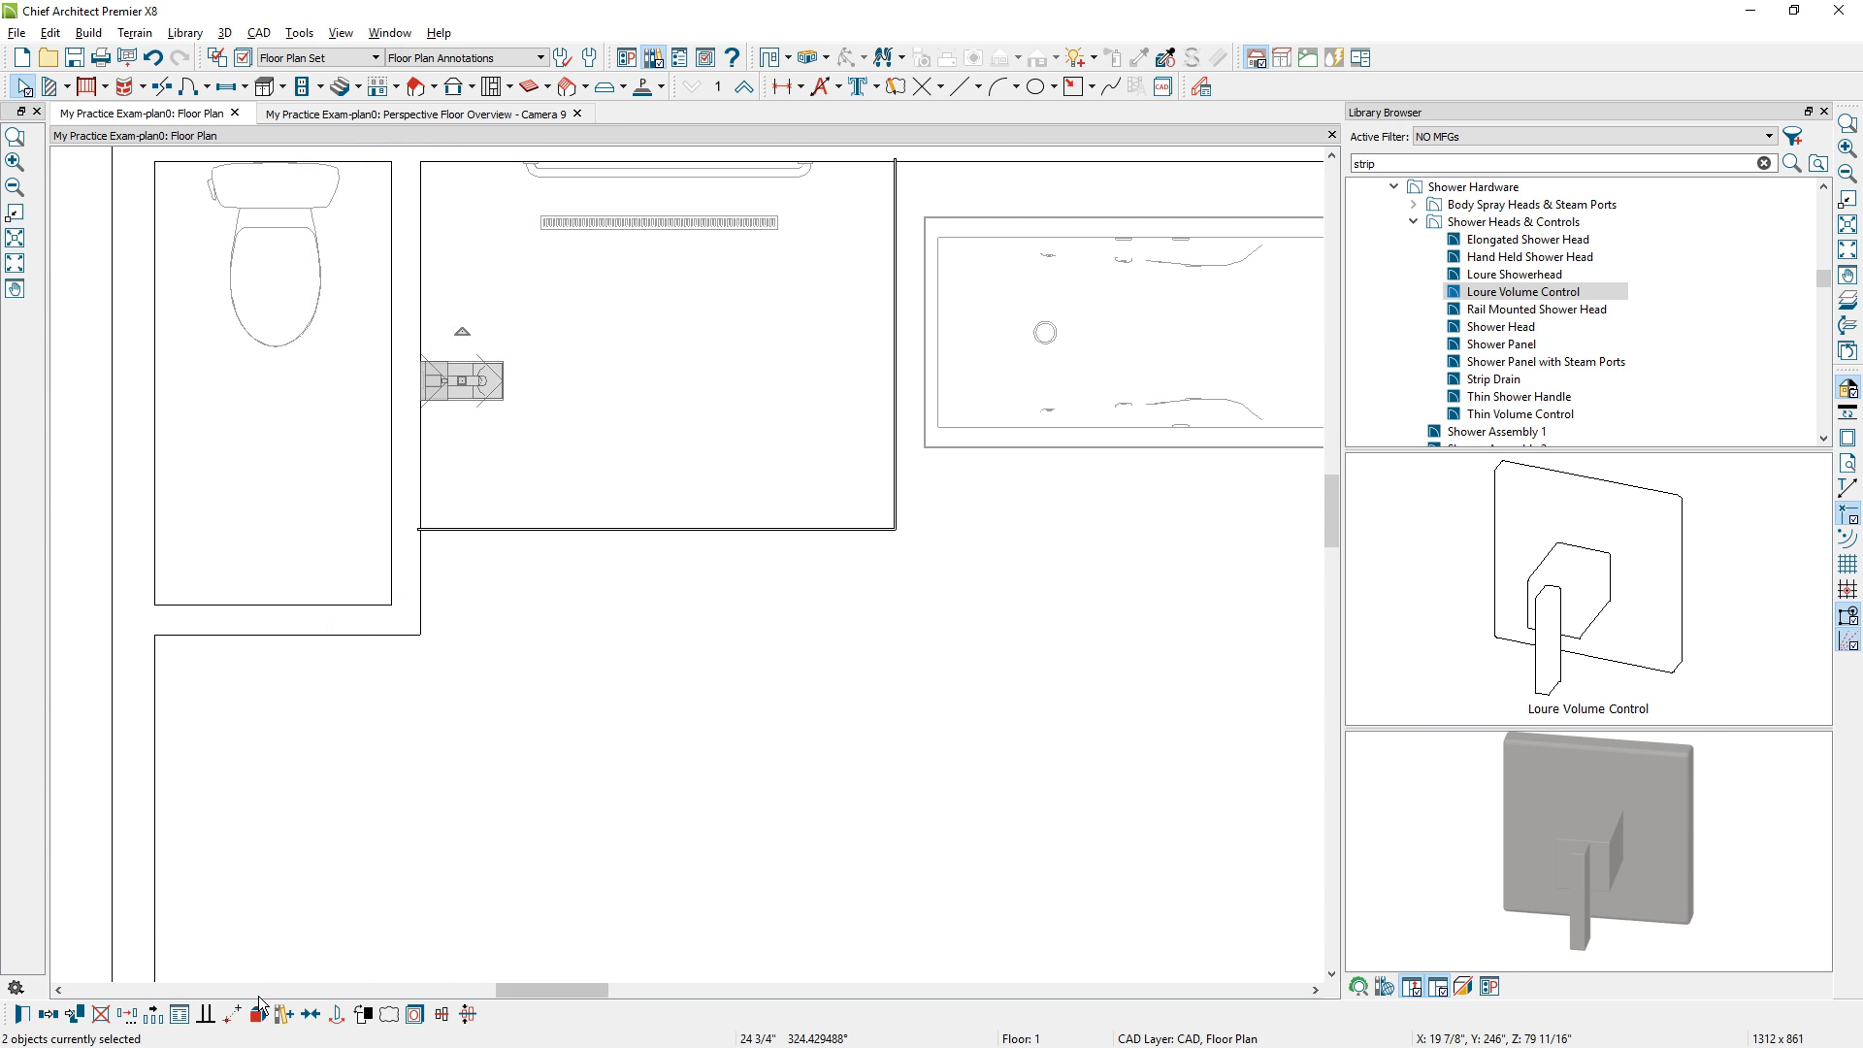
{"action": "left_click", "coordinate": [47, 1014]}
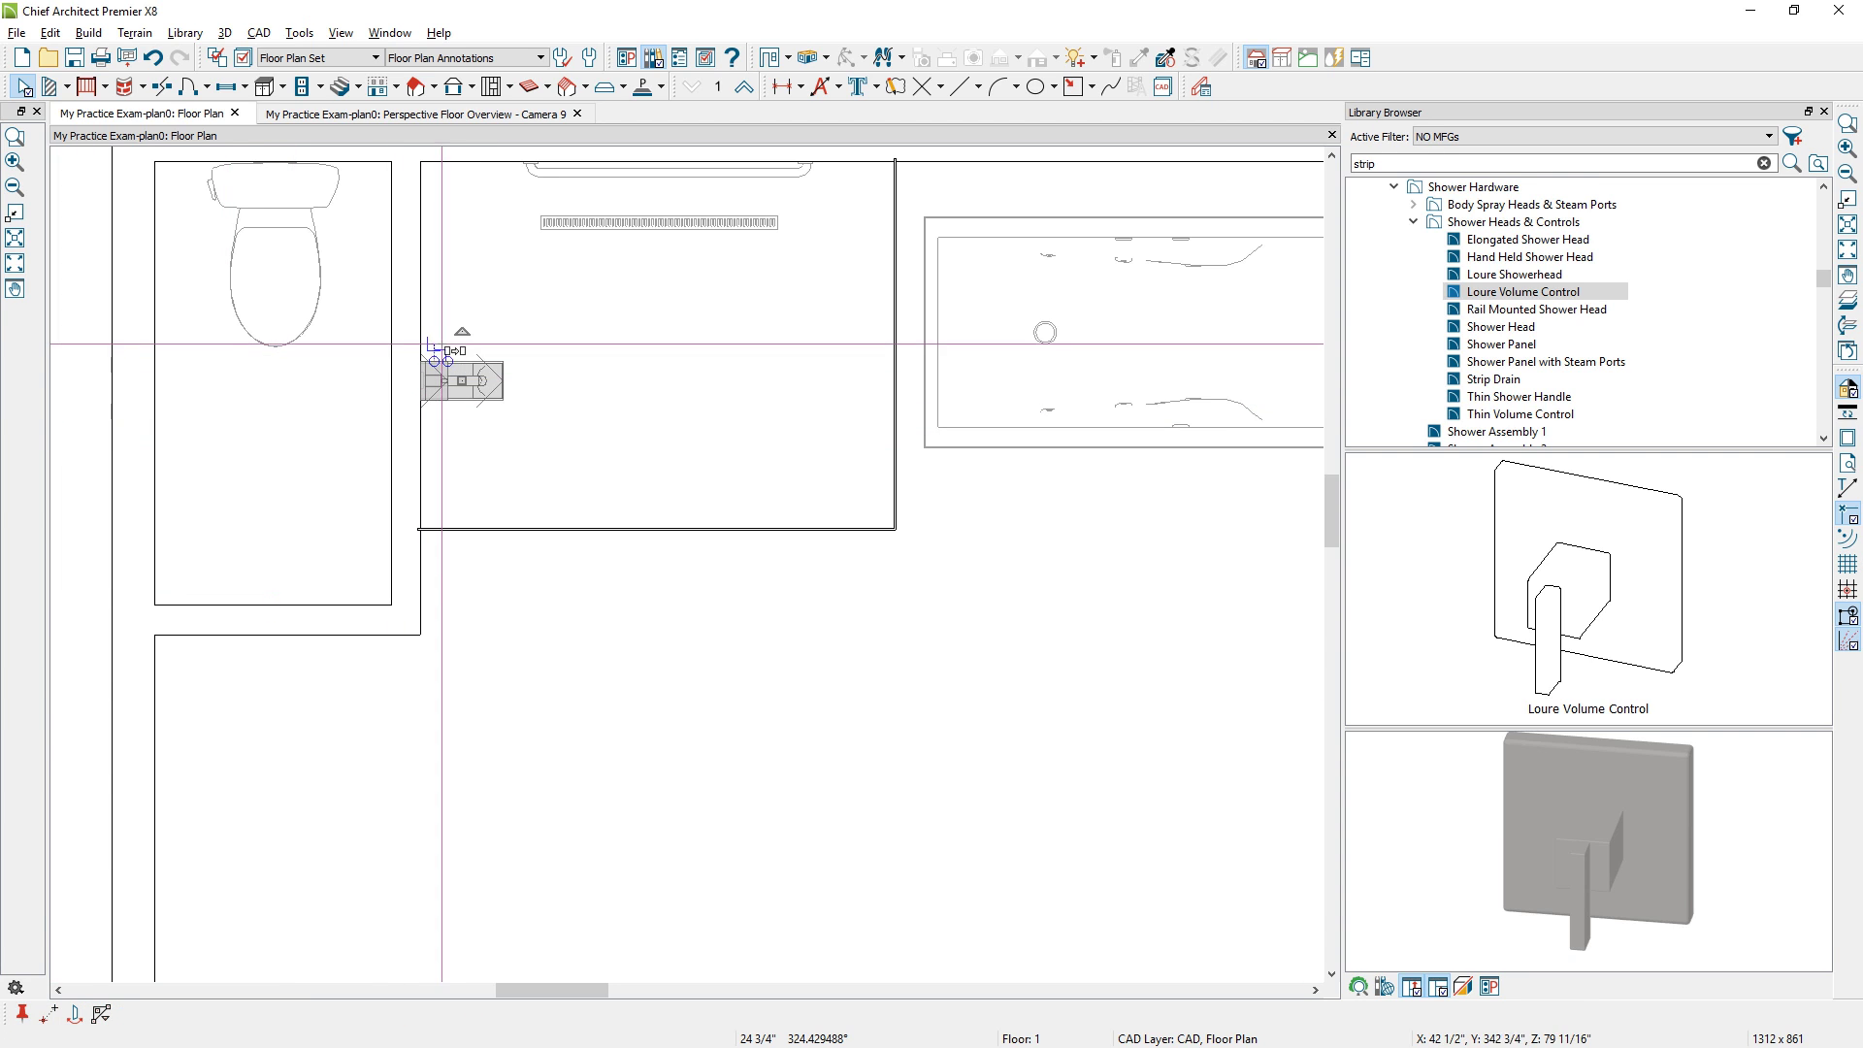
{"action": "left_click_drag", "start_coordinate": [460, 383], "coordinate": [473, 268]}
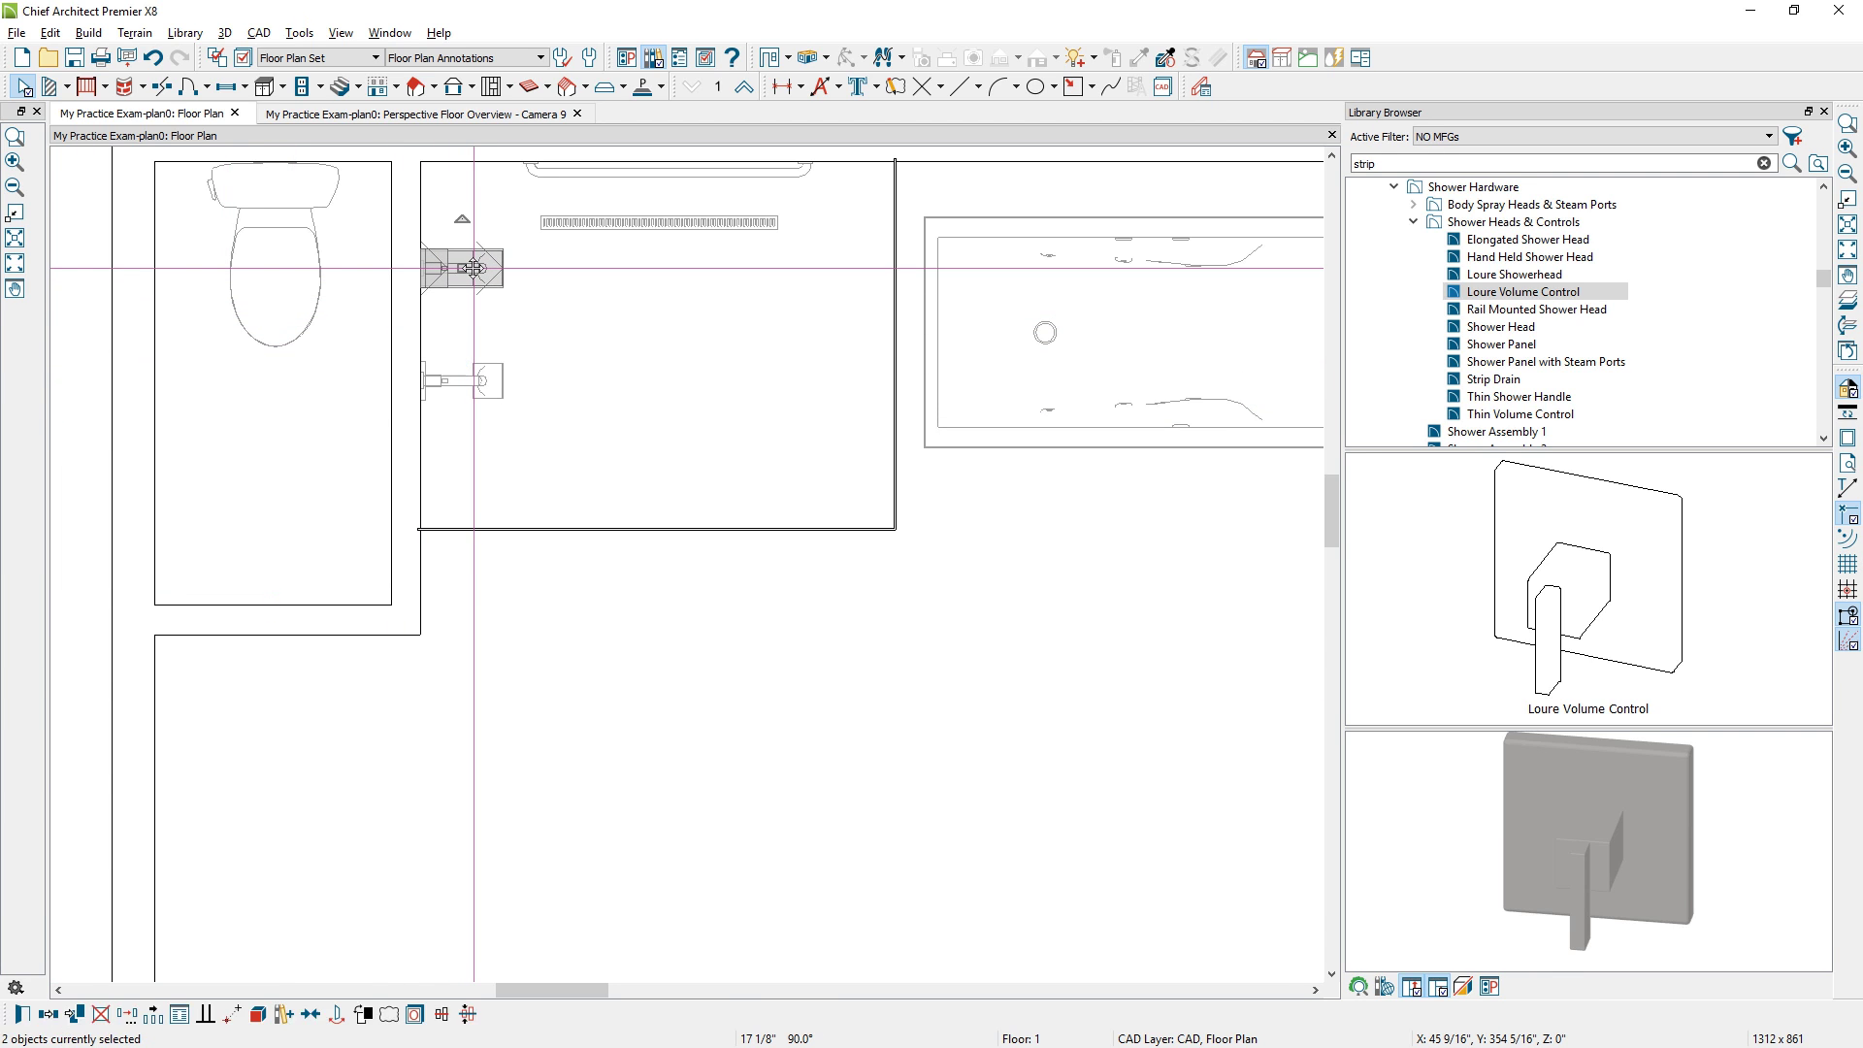
{"action": "left_click_drag", "start_coordinate": [409, 328], "coordinate": [530, 424]}
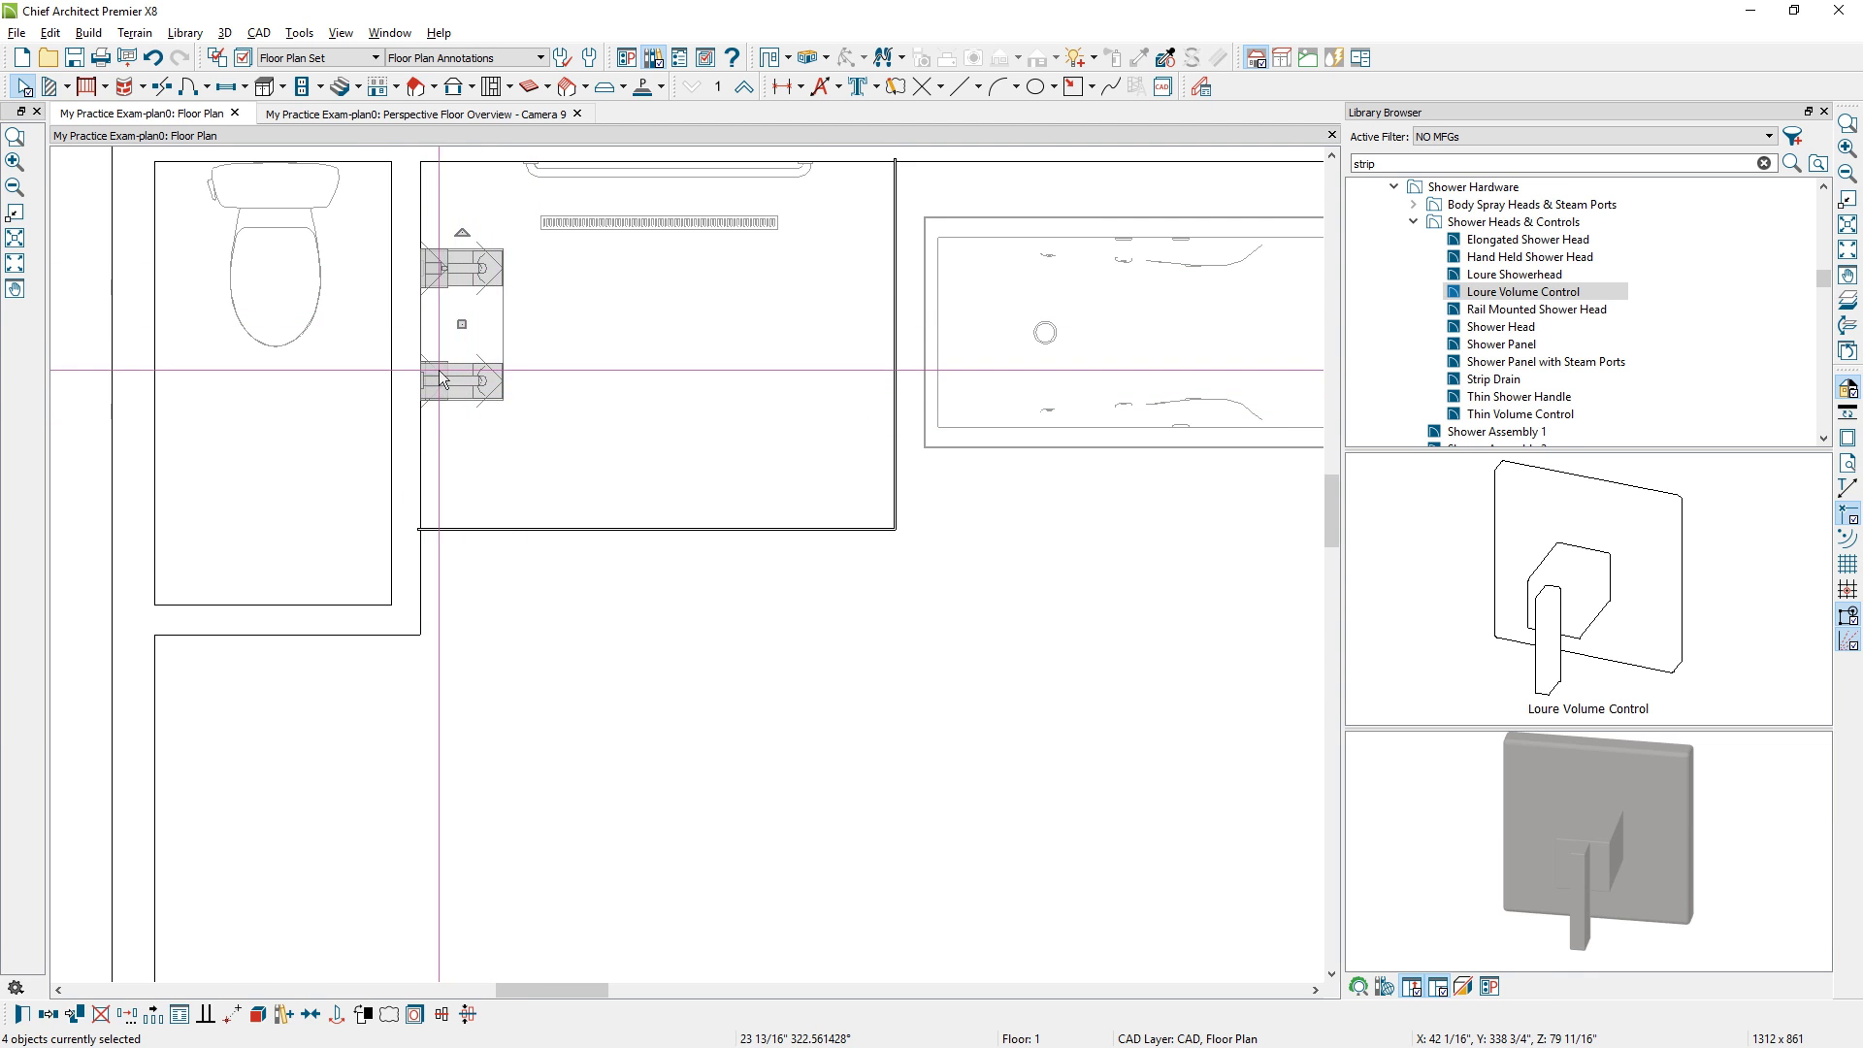
Switch to the browser and look through the Chief Architect 3D library's Fixtures and Appliances catalogs and the Specialty/Other/Misc category.
{"action": "scroll", "coordinate": [1818, 335], "scroll_direction": "up", "scroll_amount": 10}
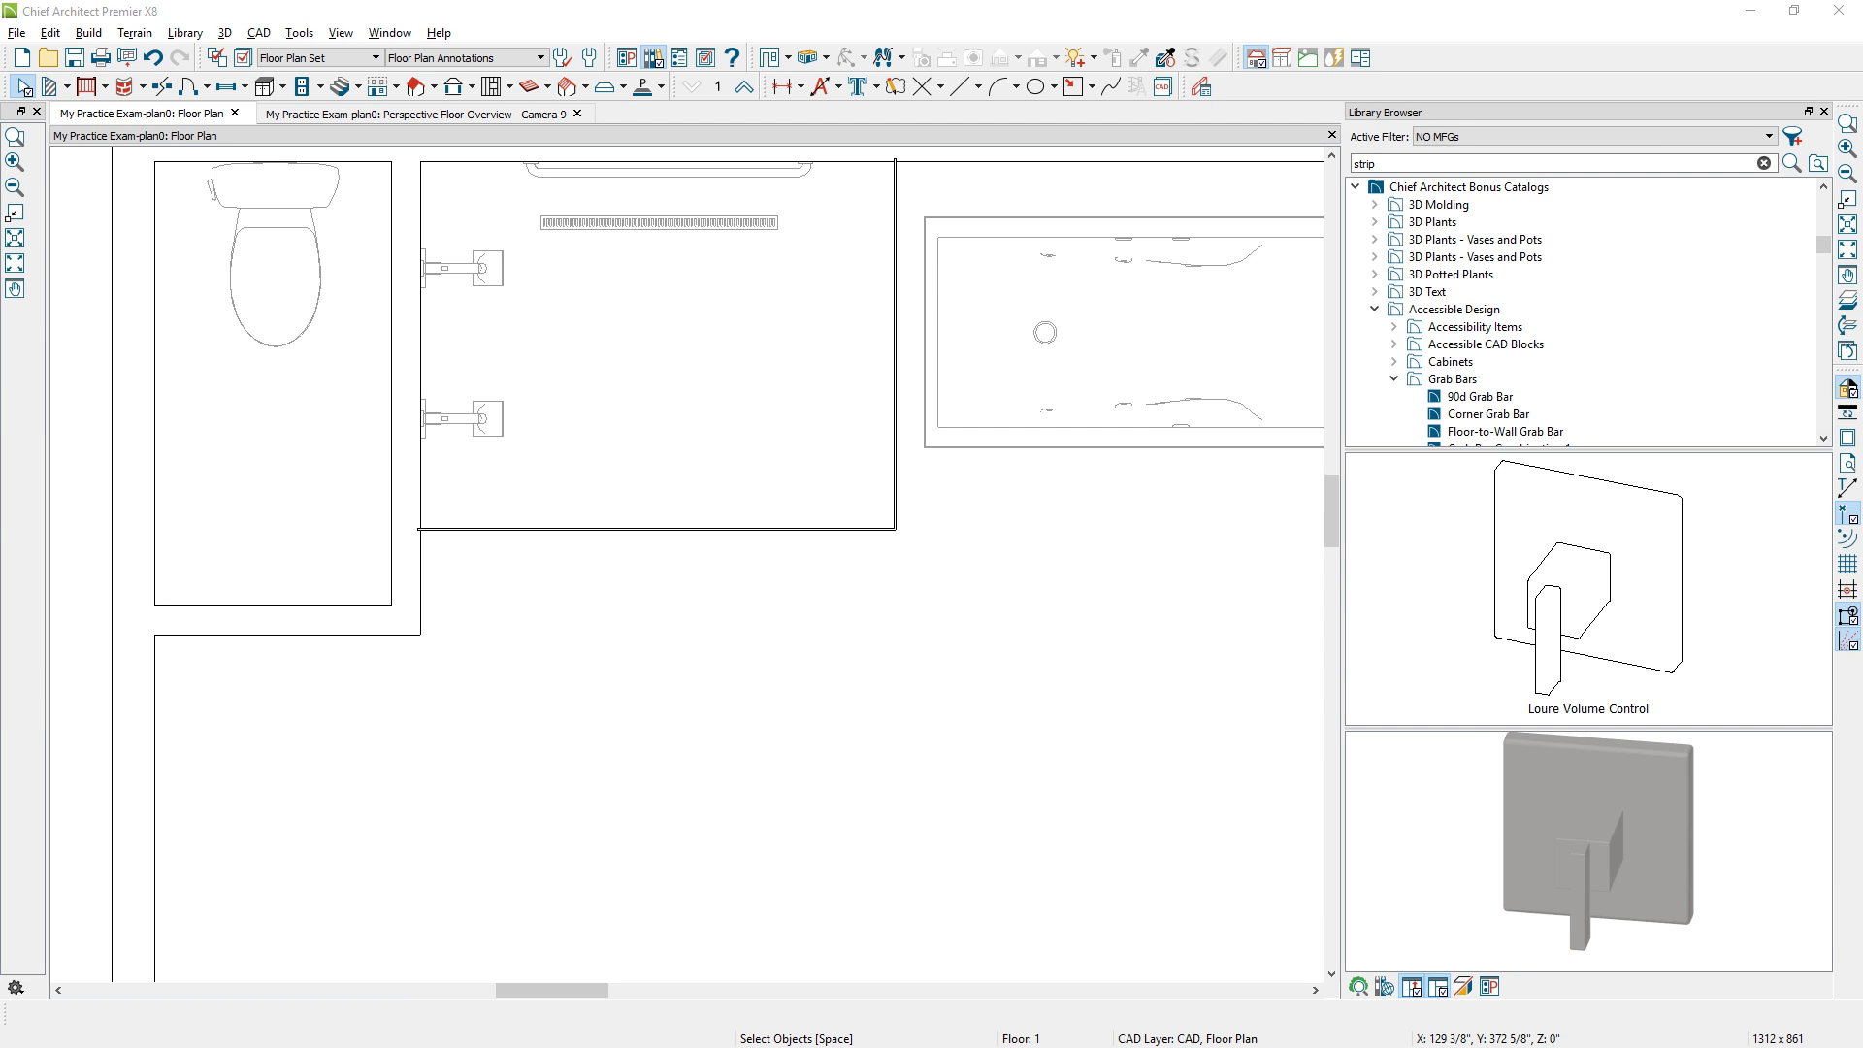
{"action": "left_click_drag", "start_coordinate": [1430, 22], "coordinate": [994, 78]}
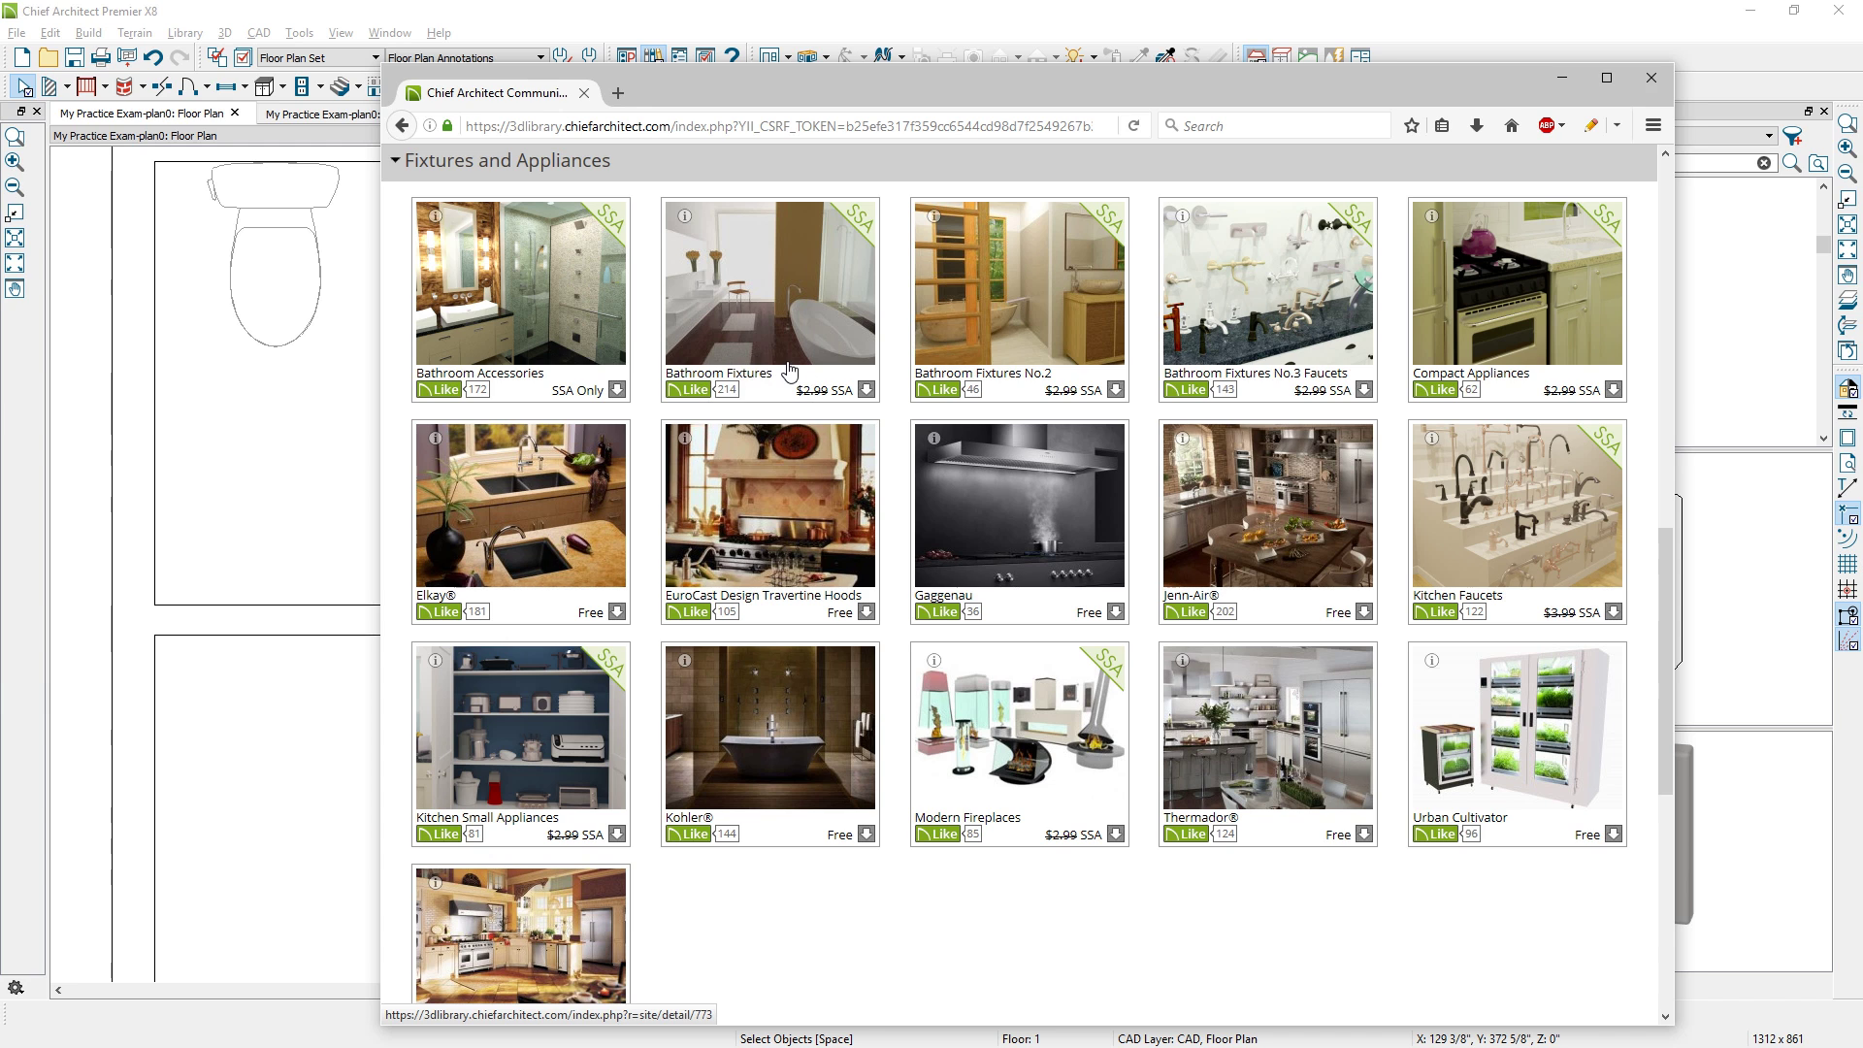
{"action": "scroll", "coordinate": [819, 510], "scroll_direction": "down", "scroll_amount": 5}
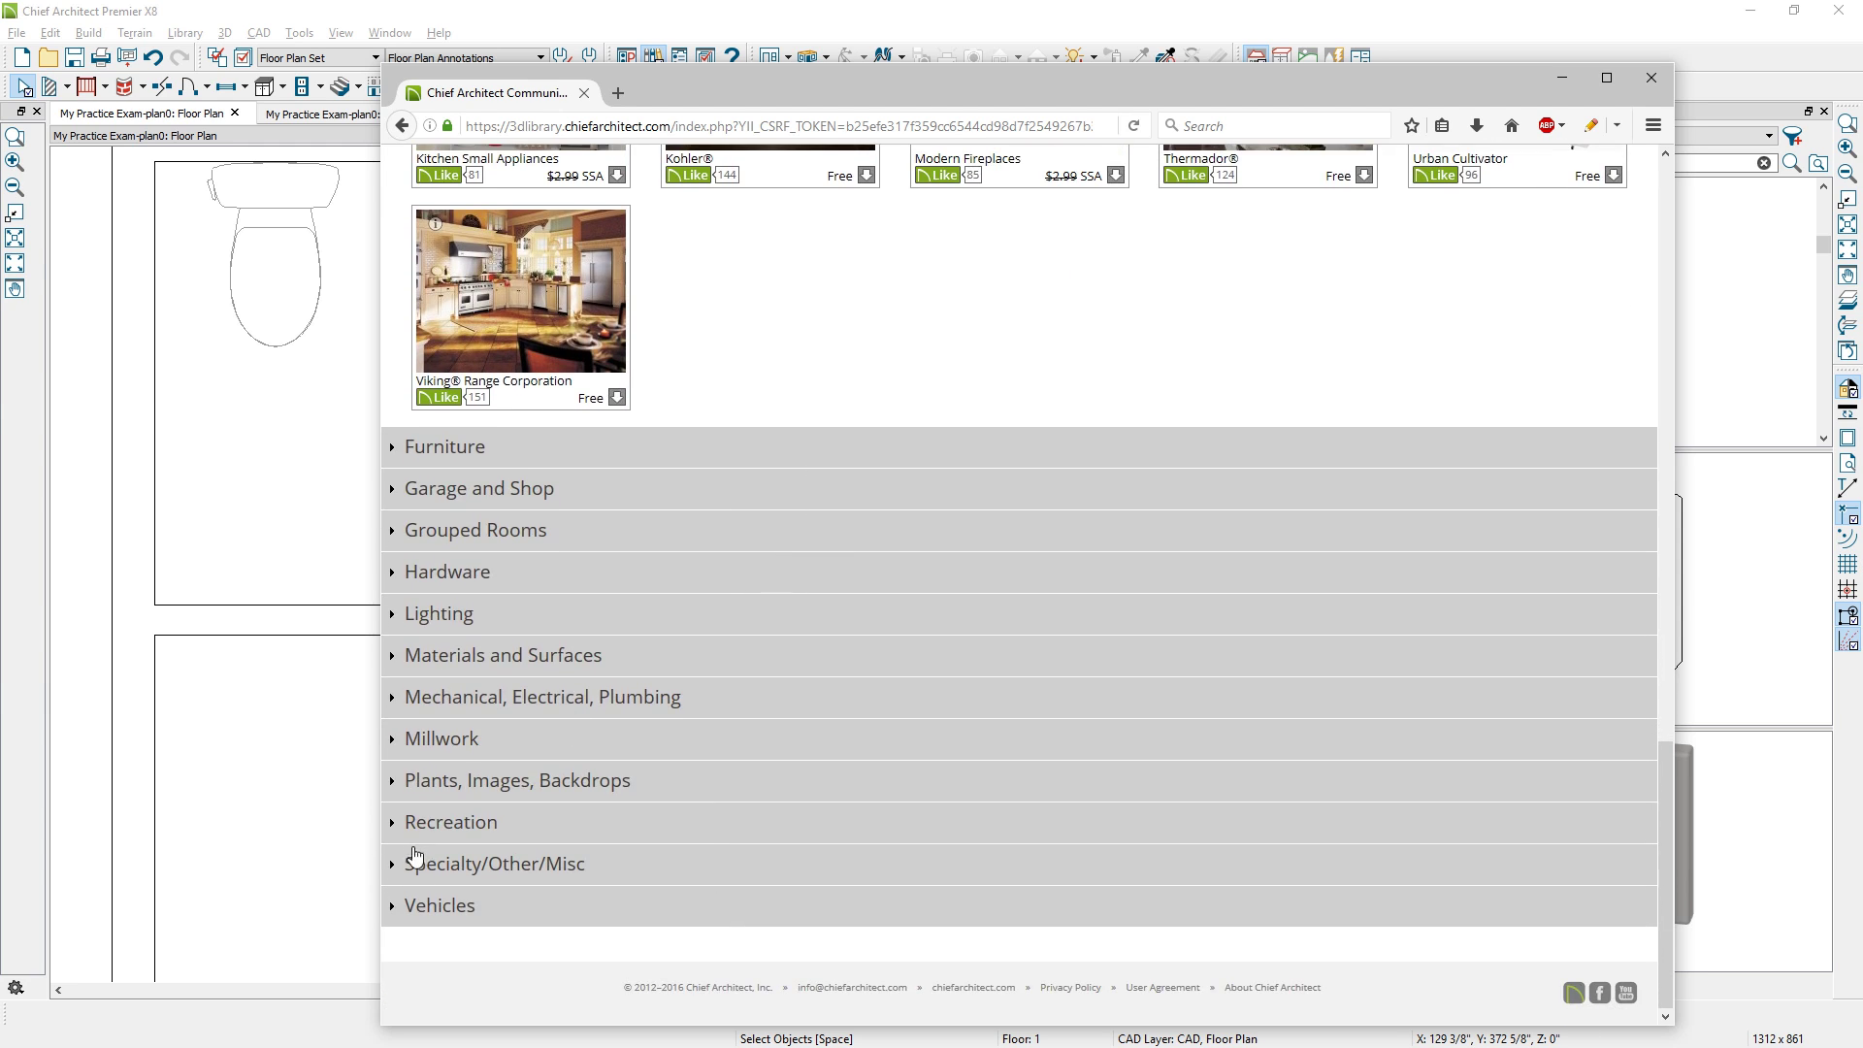
{"action": "left_click", "coordinate": [396, 871]}
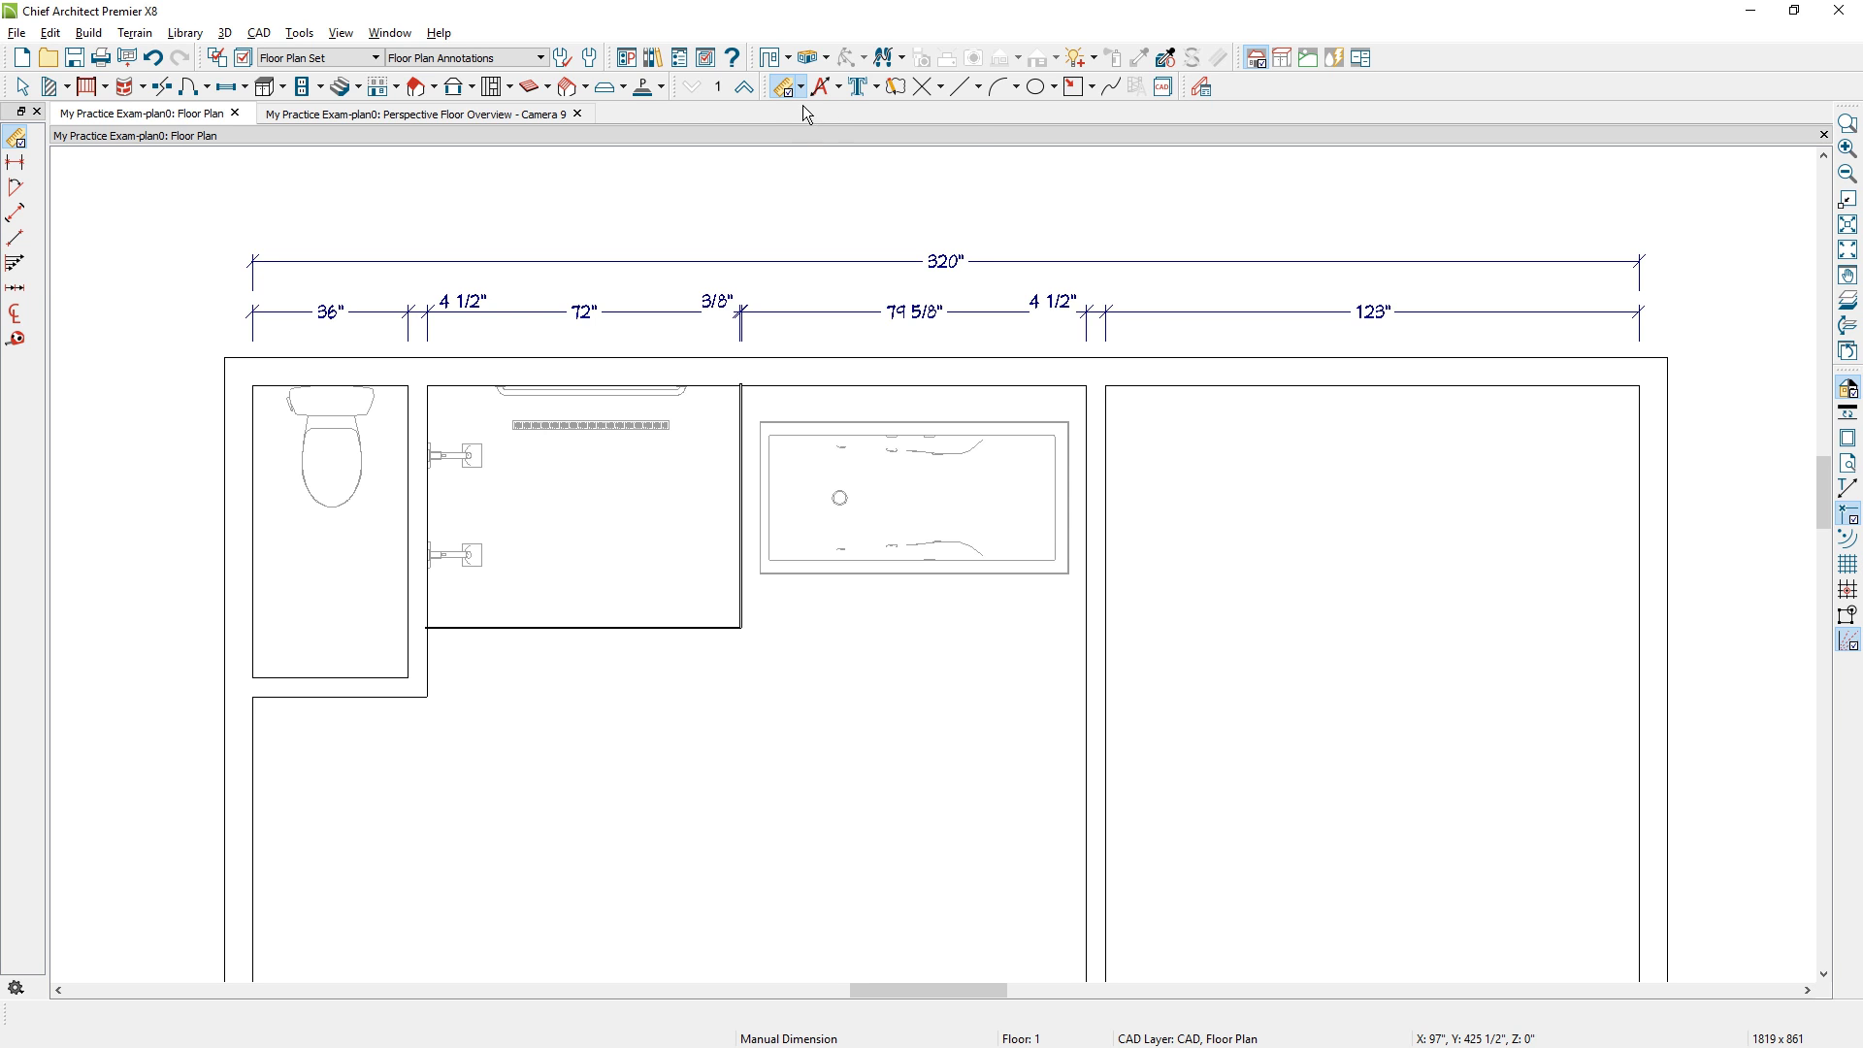
Add a Centerline Dimension string across the toilet, shower and tub, and move the overall 320" dimension line farther out.
{"action": "left_click", "coordinate": [803, 87]}
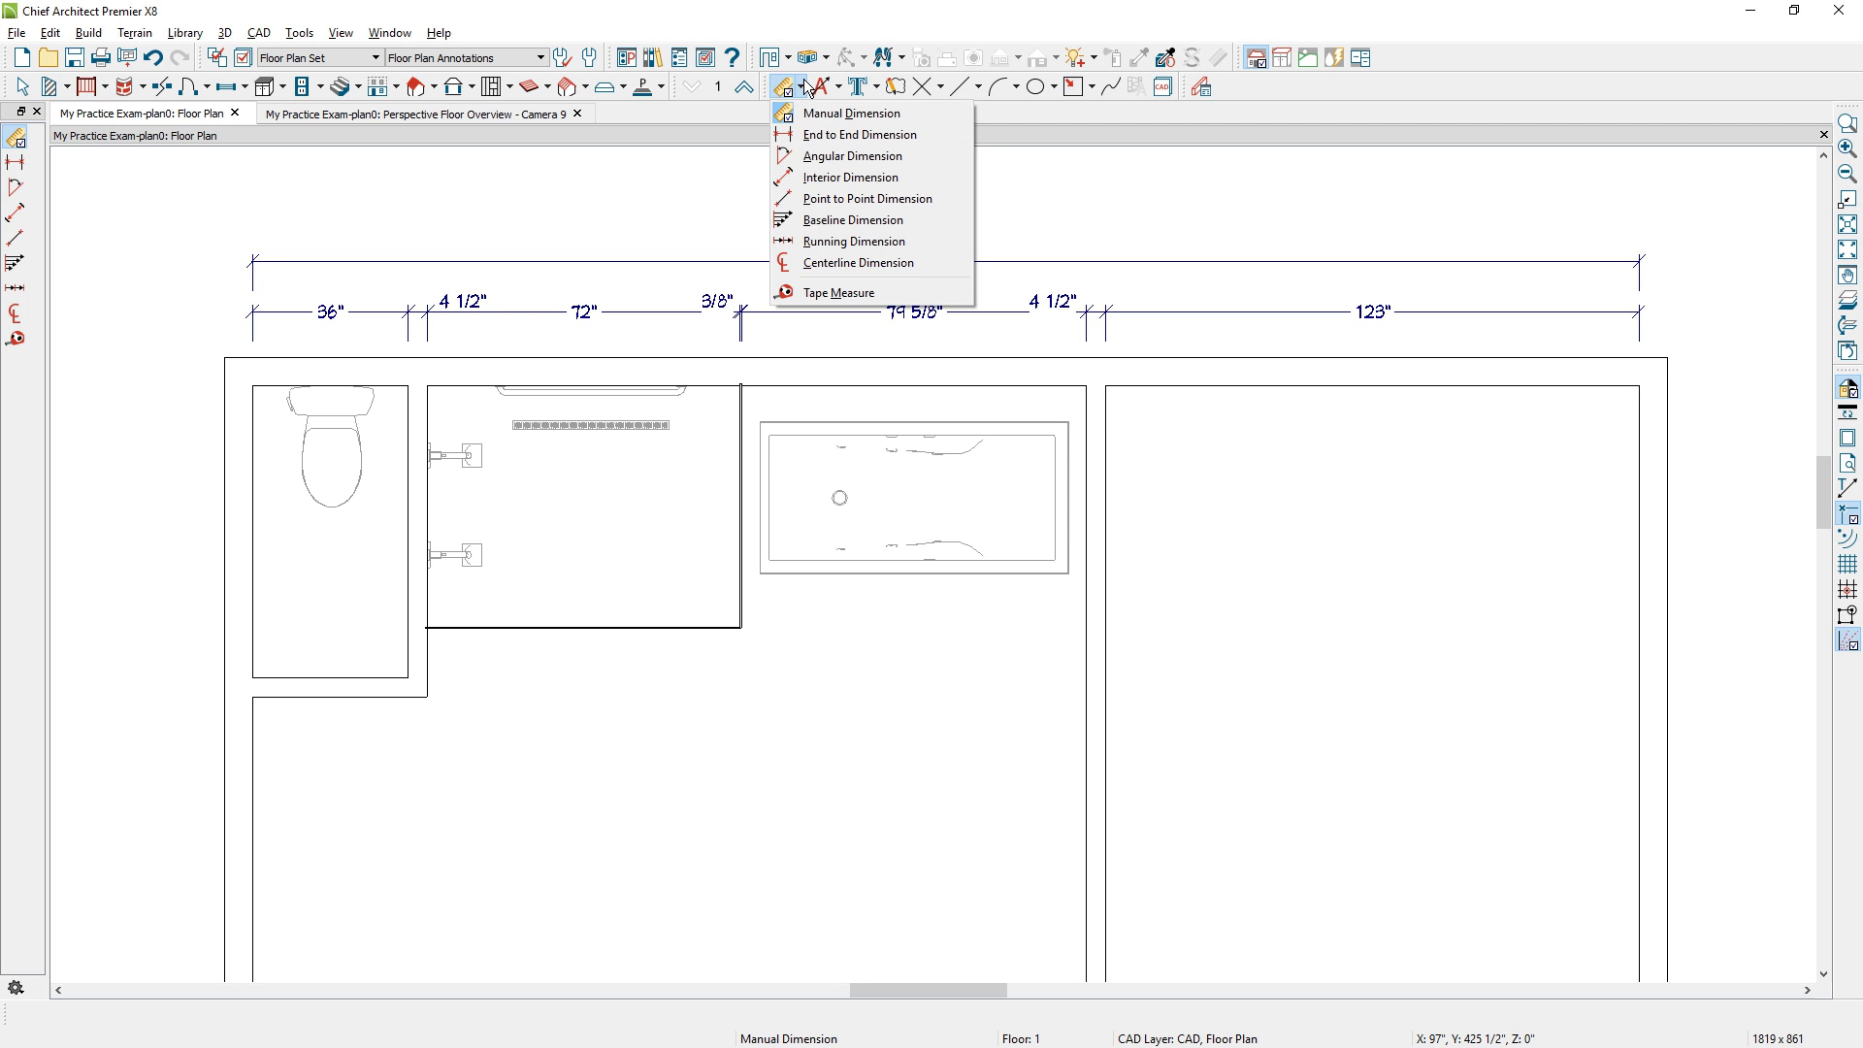
{"action": "left_click", "coordinate": [857, 263]}
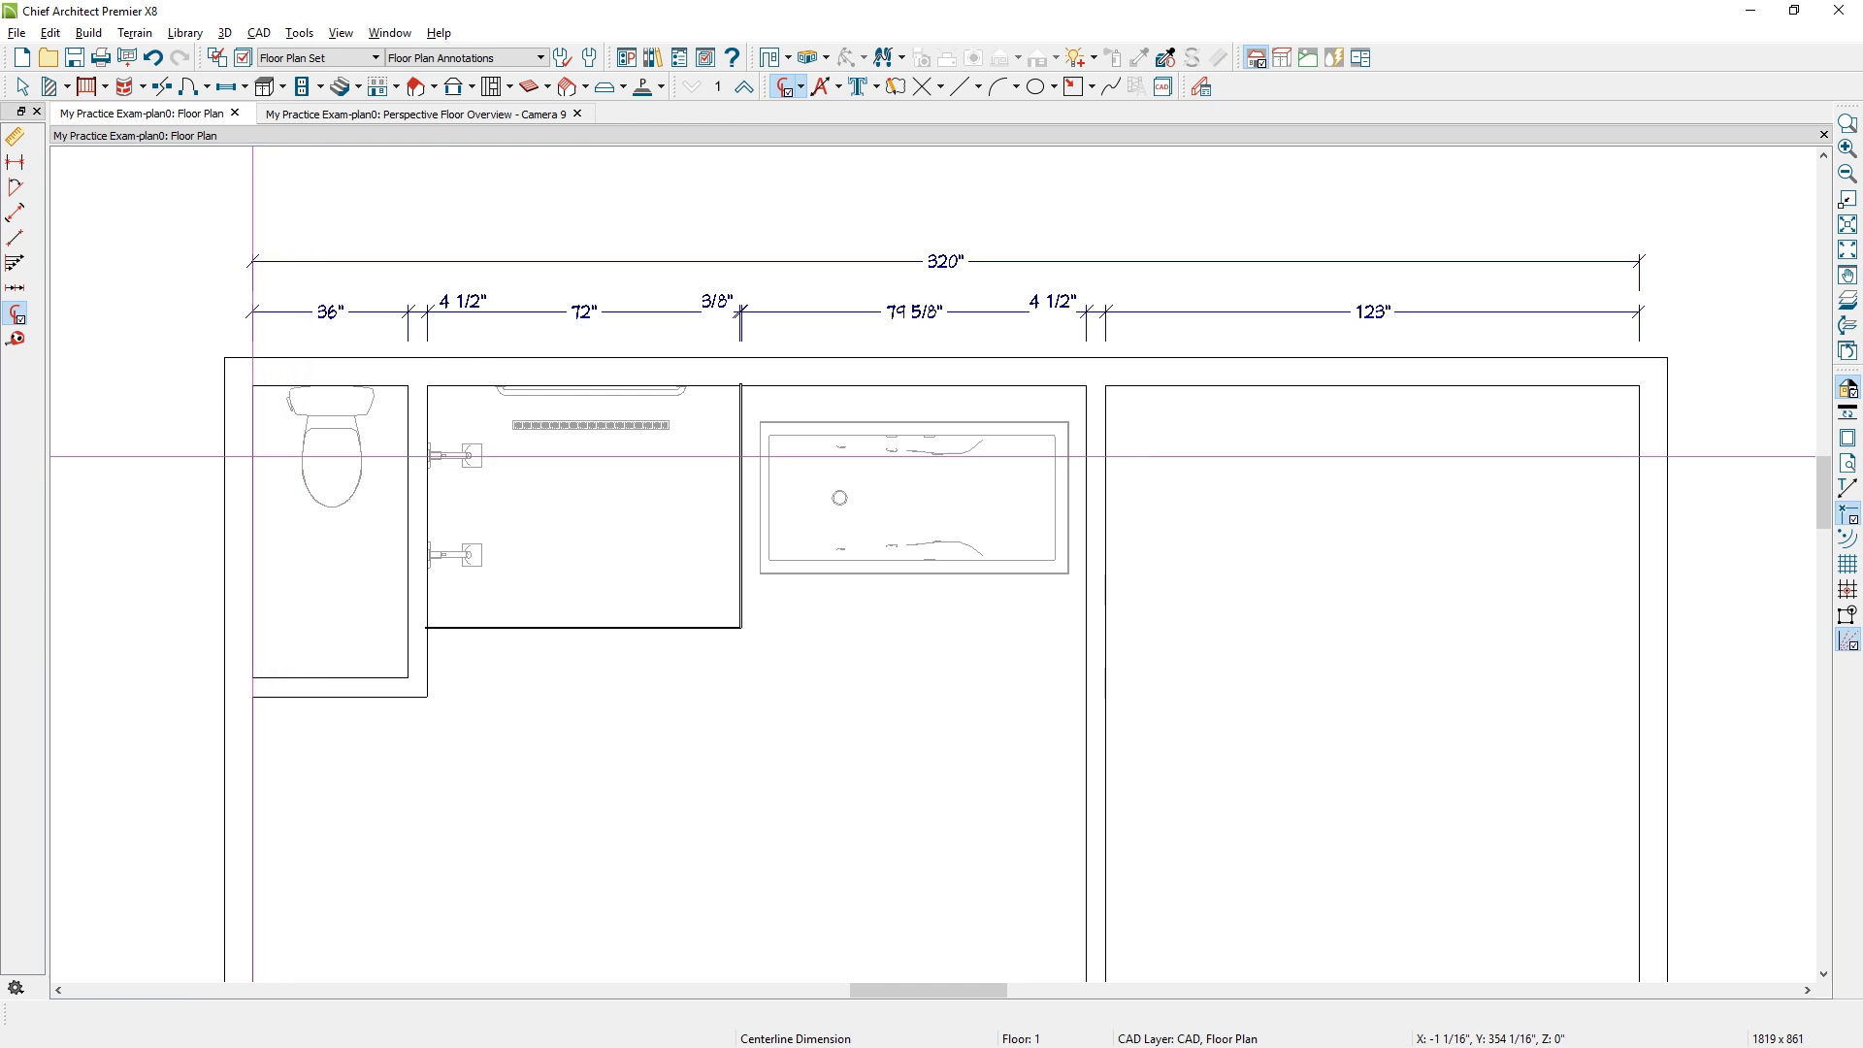
{"action": "mouse_move", "coordinate": [312, 448]}
{"action": "left_mouse_down"}
{"action": "mouse_move", "coordinate": [323, 403]}
{"action": "mouse_move", "coordinate": [1300, 386]}
{"action": "mouse_move", "coordinate": [1626, 417]}
{"action": "mouse_move", "coordinate": [1449, 404]}
{"action": "mouse_move", "coordinate": [1362, 232]}
{"action": "left_mouse_up"}
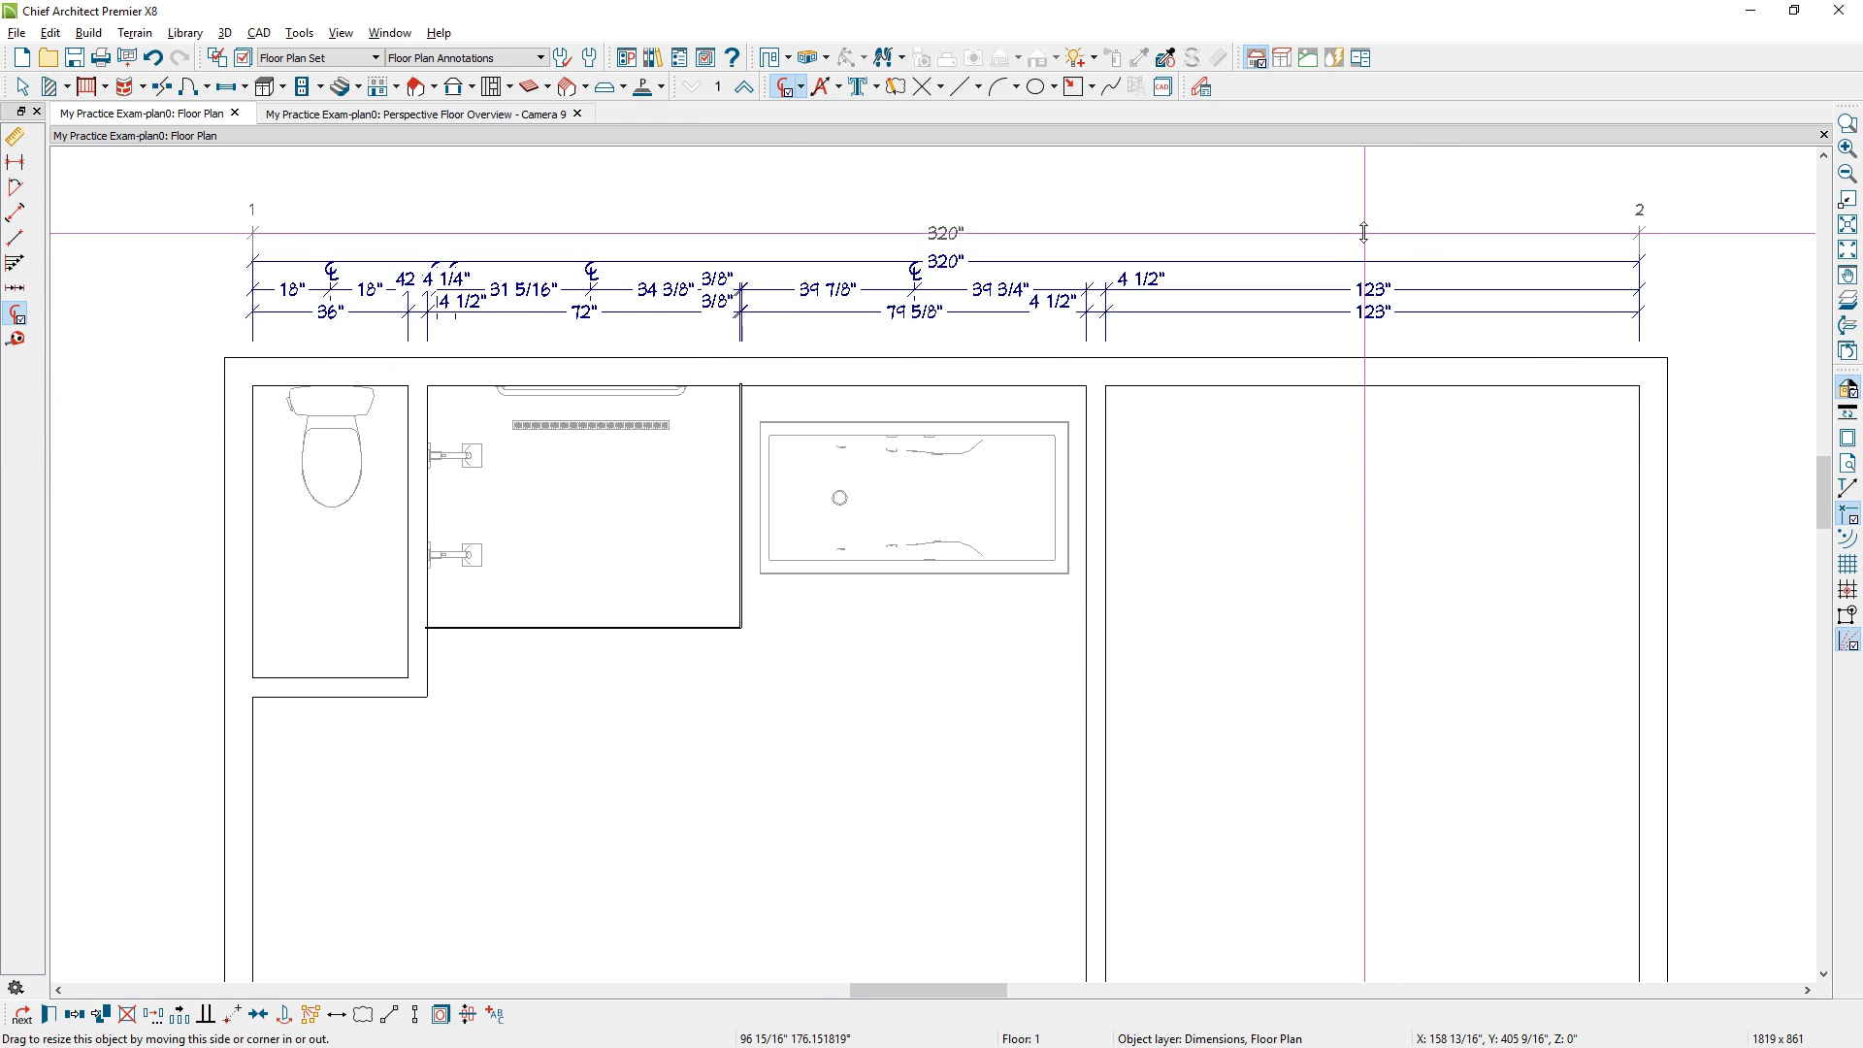
Remove the showerhead and volume control points from the centerline dimension string.
{"action": "left_click", "coordinate": [776, 289]}
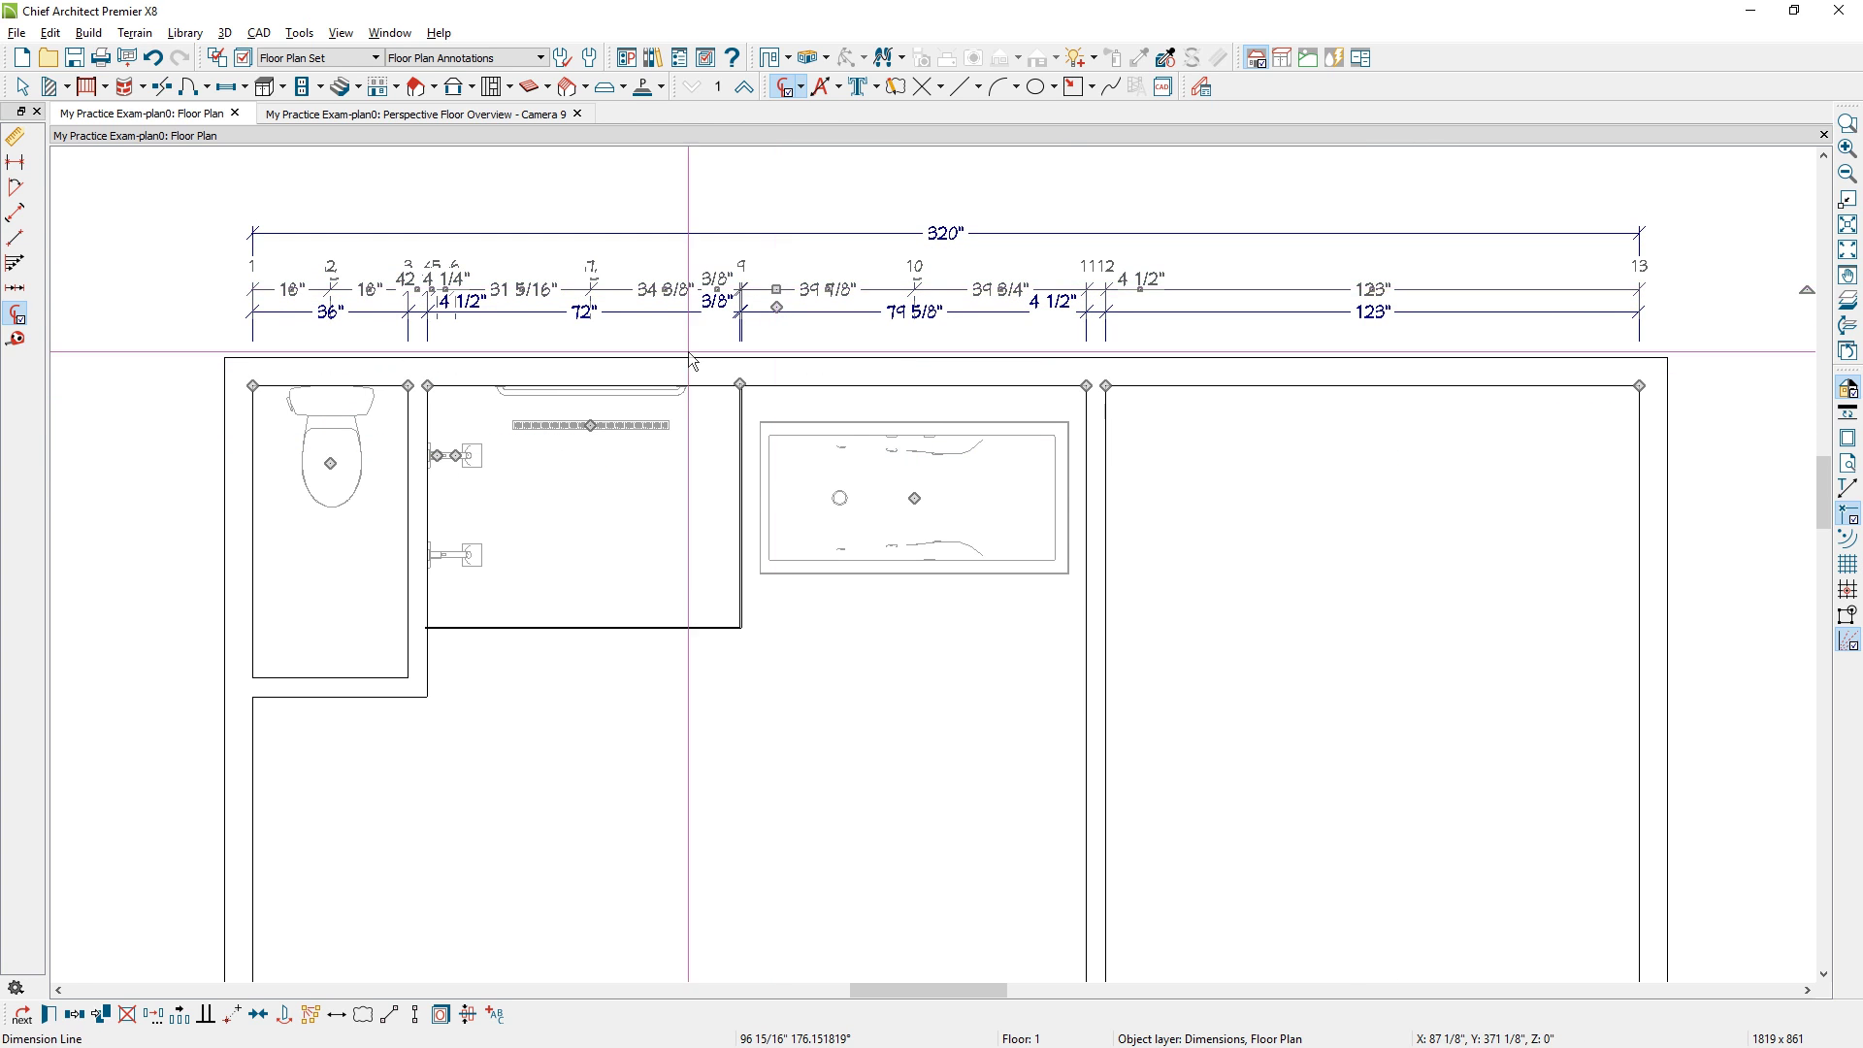
{"action": "scroll", "coordinate": [466, 465], "scroll_direction": "up", "scroll_amount": 3}
{"action": "left_click_drag", "start_coordinate": [466, 466], "coordinate": [533, 504]}
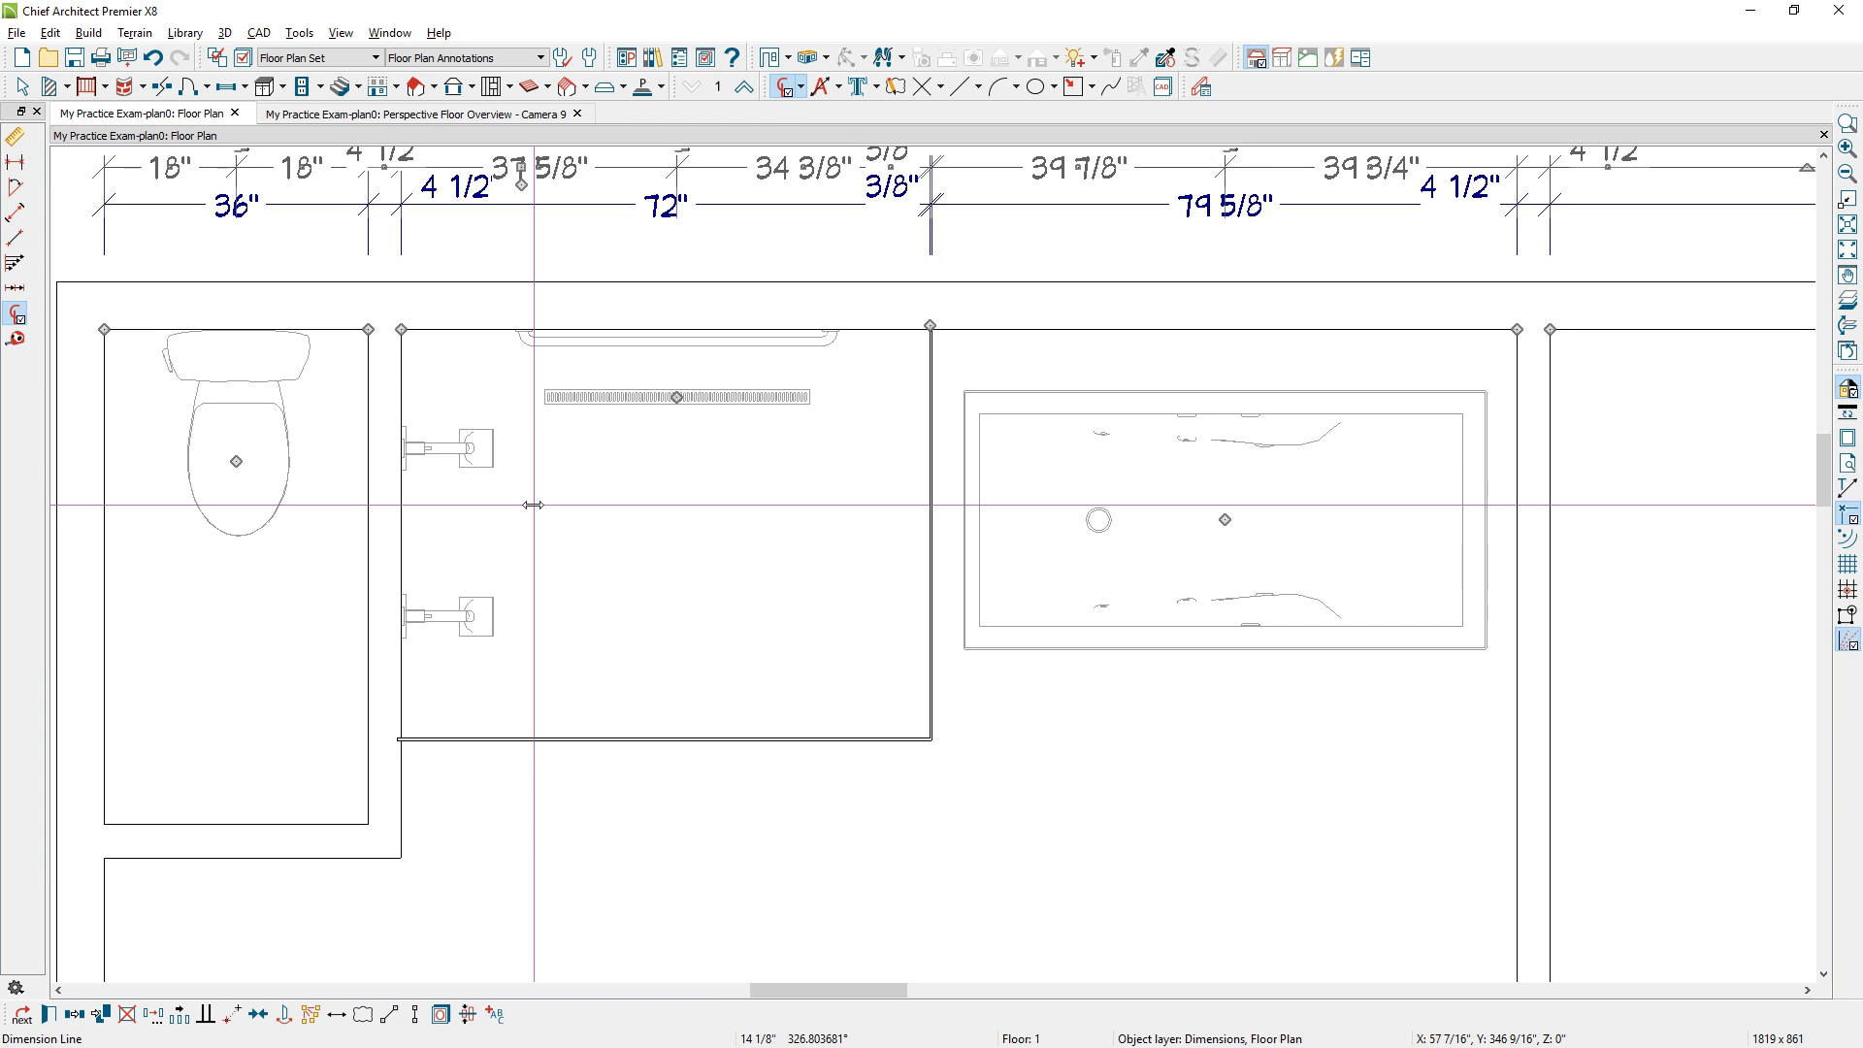
Move the centerline dimension line clear of the interior dimensions and turn on Suppress Wall Widths for it.
{"action": "scroll", "coordinate": [1138, 463], "scroll_direction": "down", "scroll_amount": 1}
{"action": "scroll", "coordinate": [1138, 463], "scroll_direction": "down", "scroll_amount": 1}
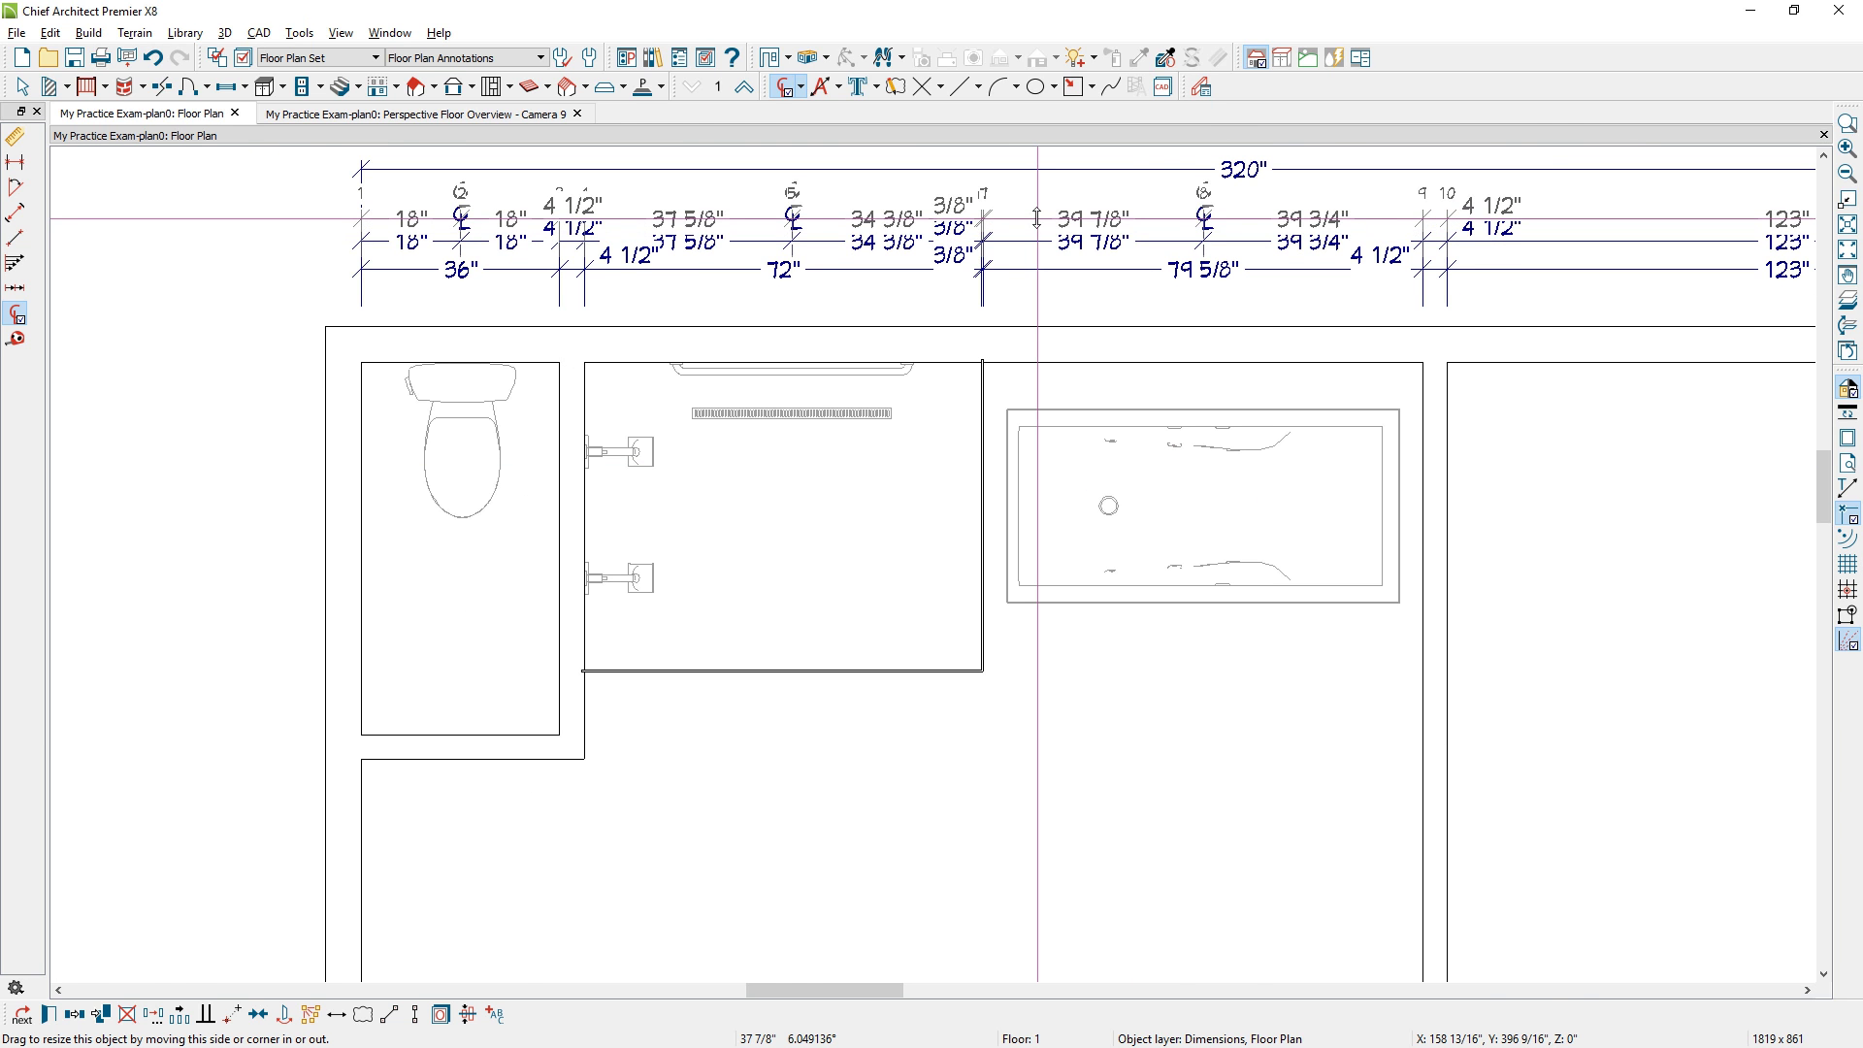
{"action": "left_click", "coordinate": [1037, 217]}
{"action": "double_click", "coordinate": [1037, 218]}
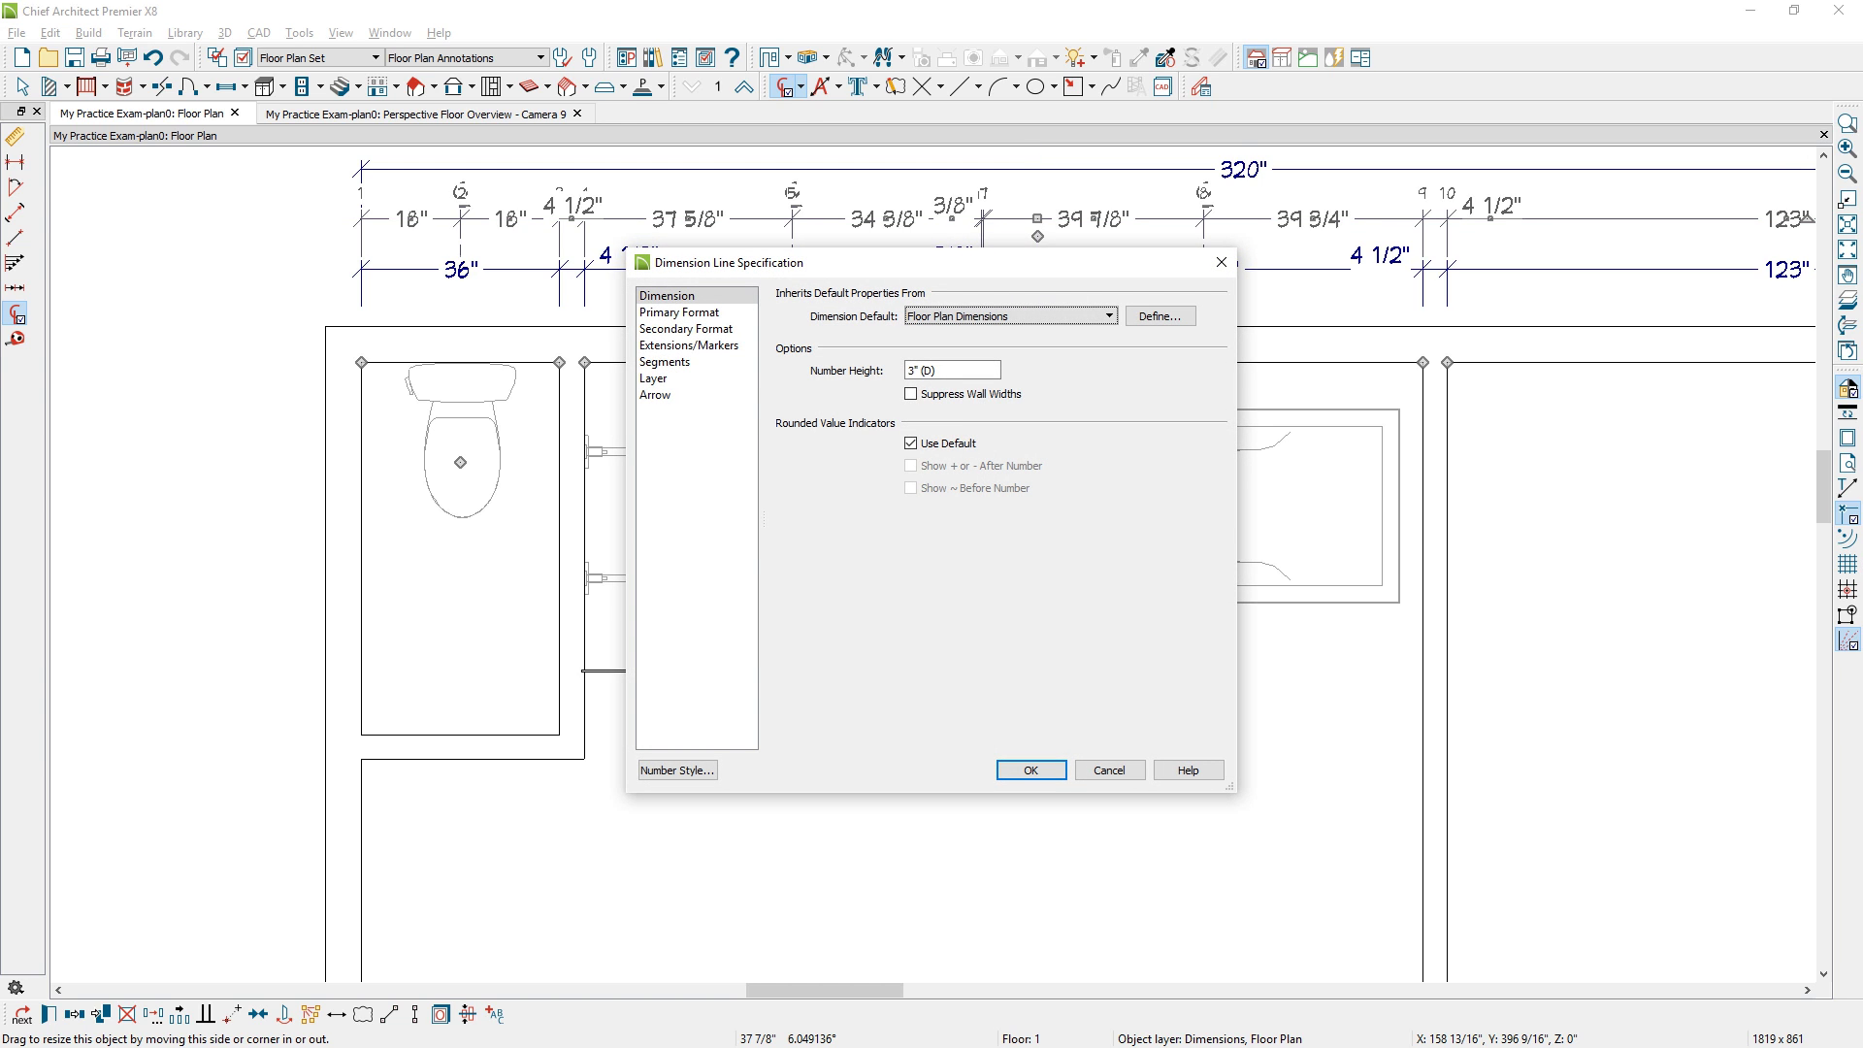
{"action": "left_click", "coordinate": [955, 397]}
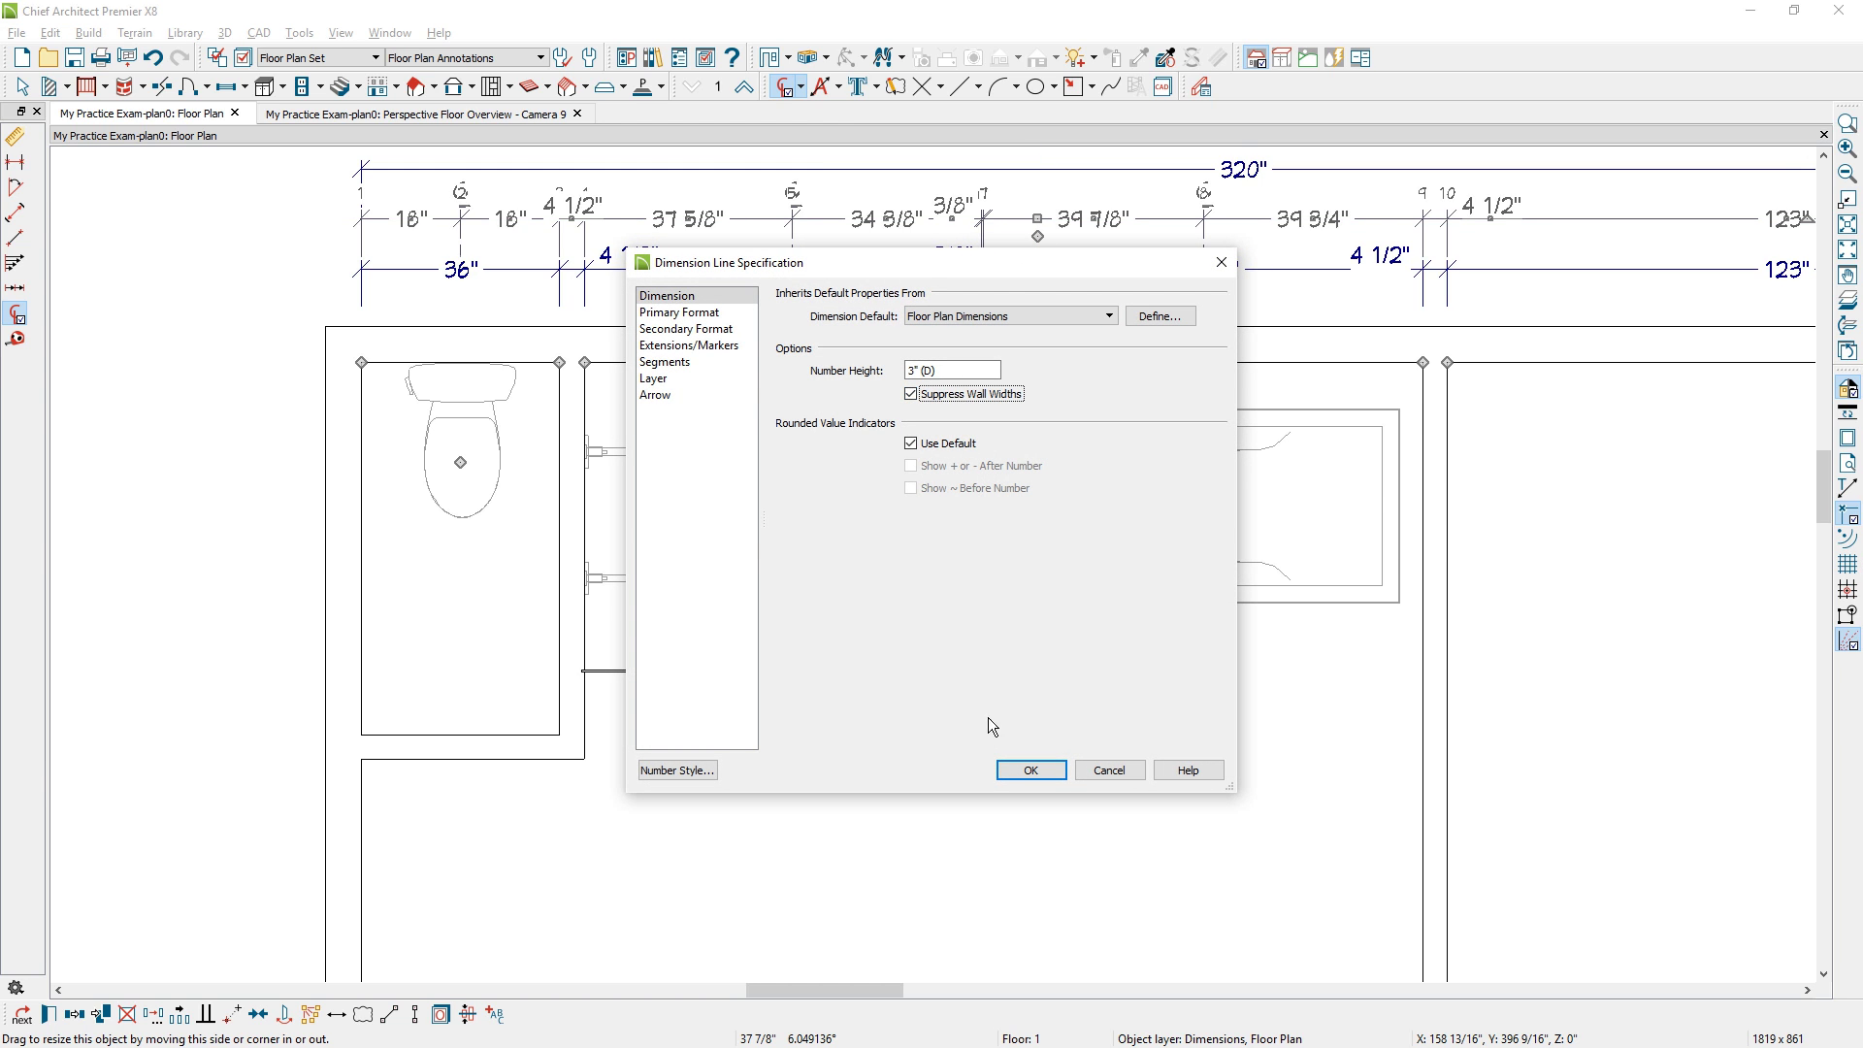
{"action": "left_click", "coordinate": [1010, 769]}
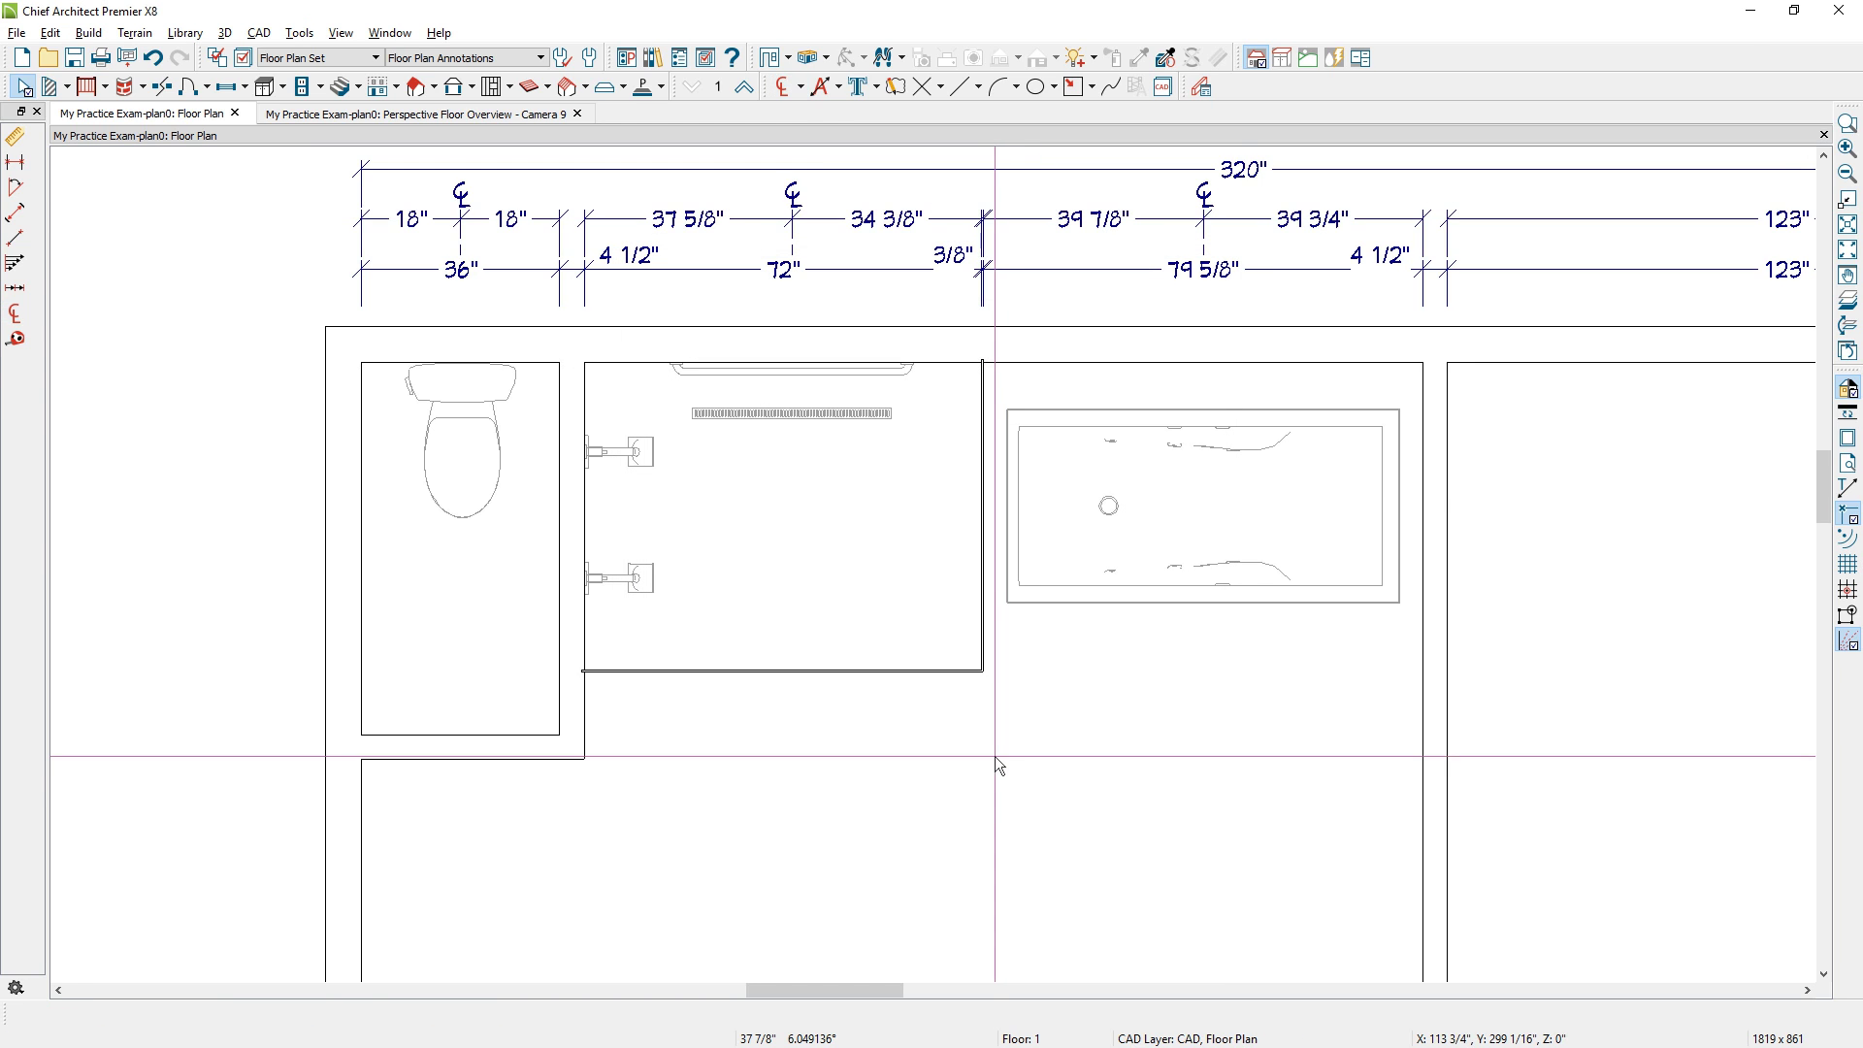
Extend the centerlines down onto the toilet, strip drain and tub, and remove the glass wall's point from the centerline dimension string.
{"action": "left_click", "coordinate": [463, 240]}
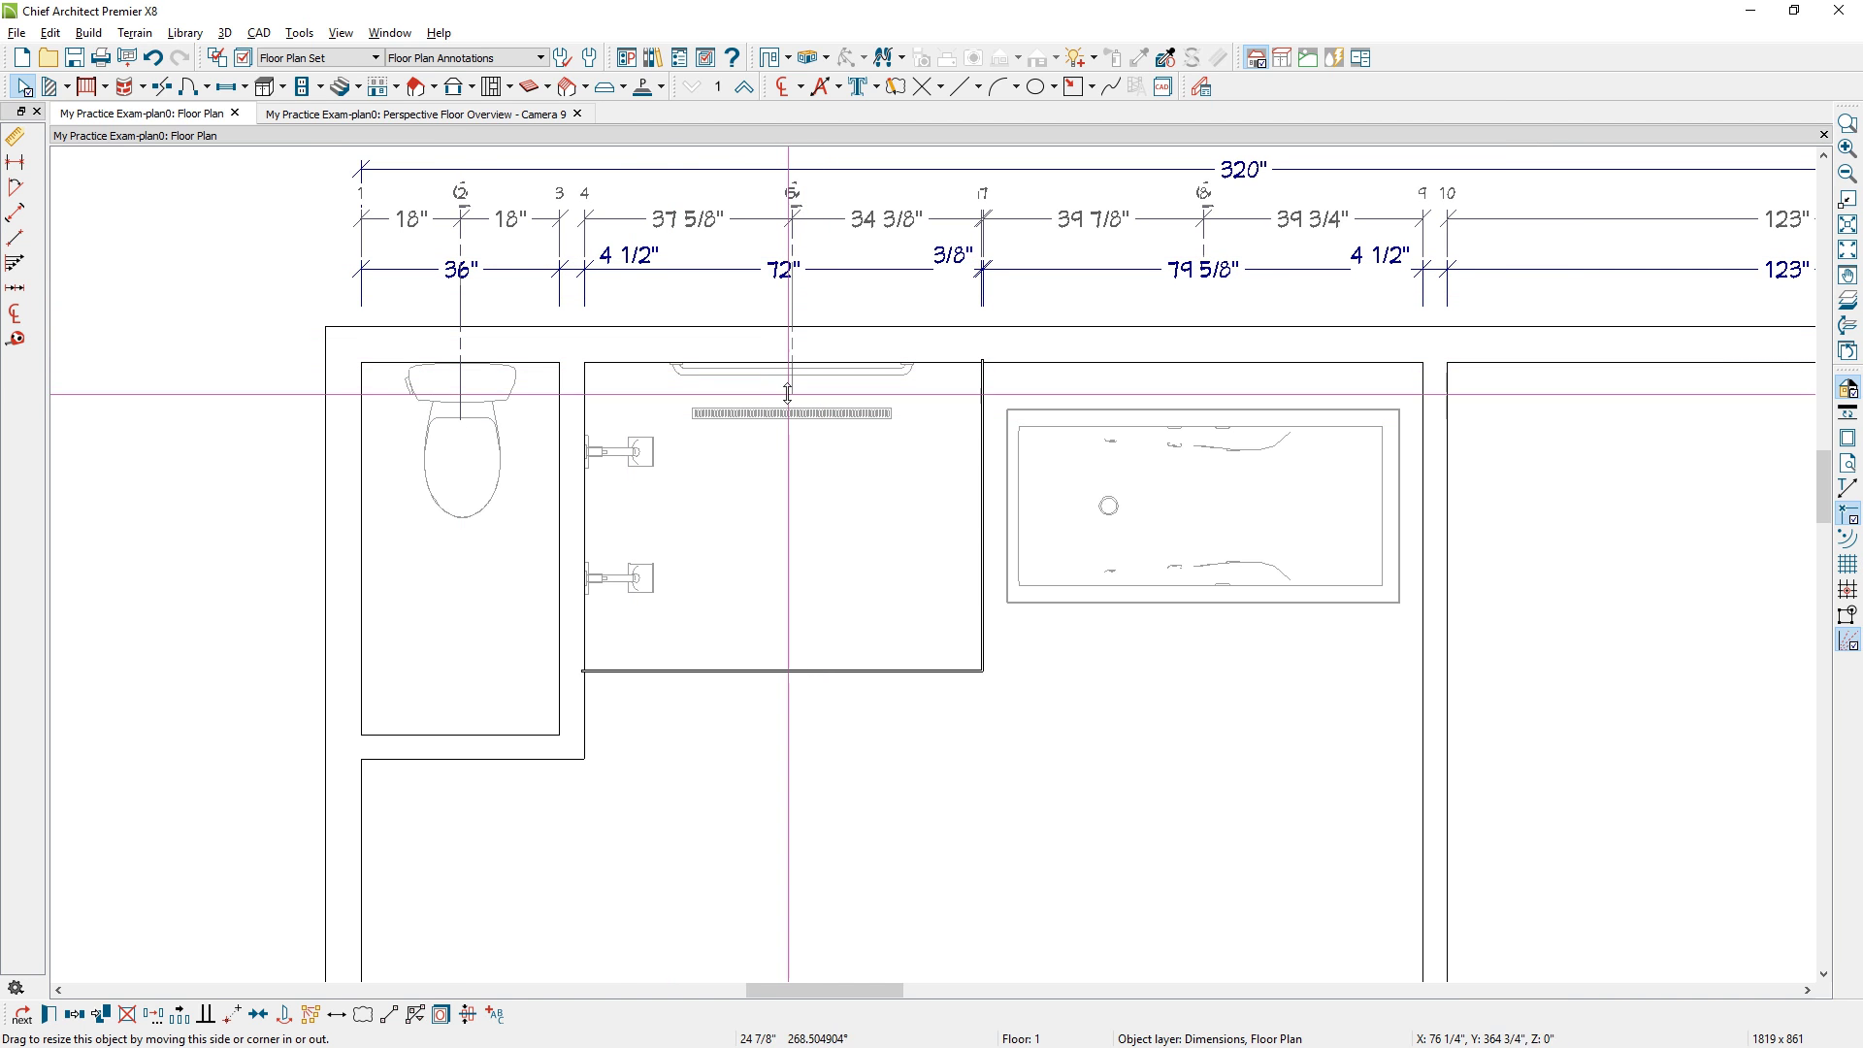
{"action": "left_click_drag", "start_coordinate": [788, 393], "coordinate": [791, 415]}
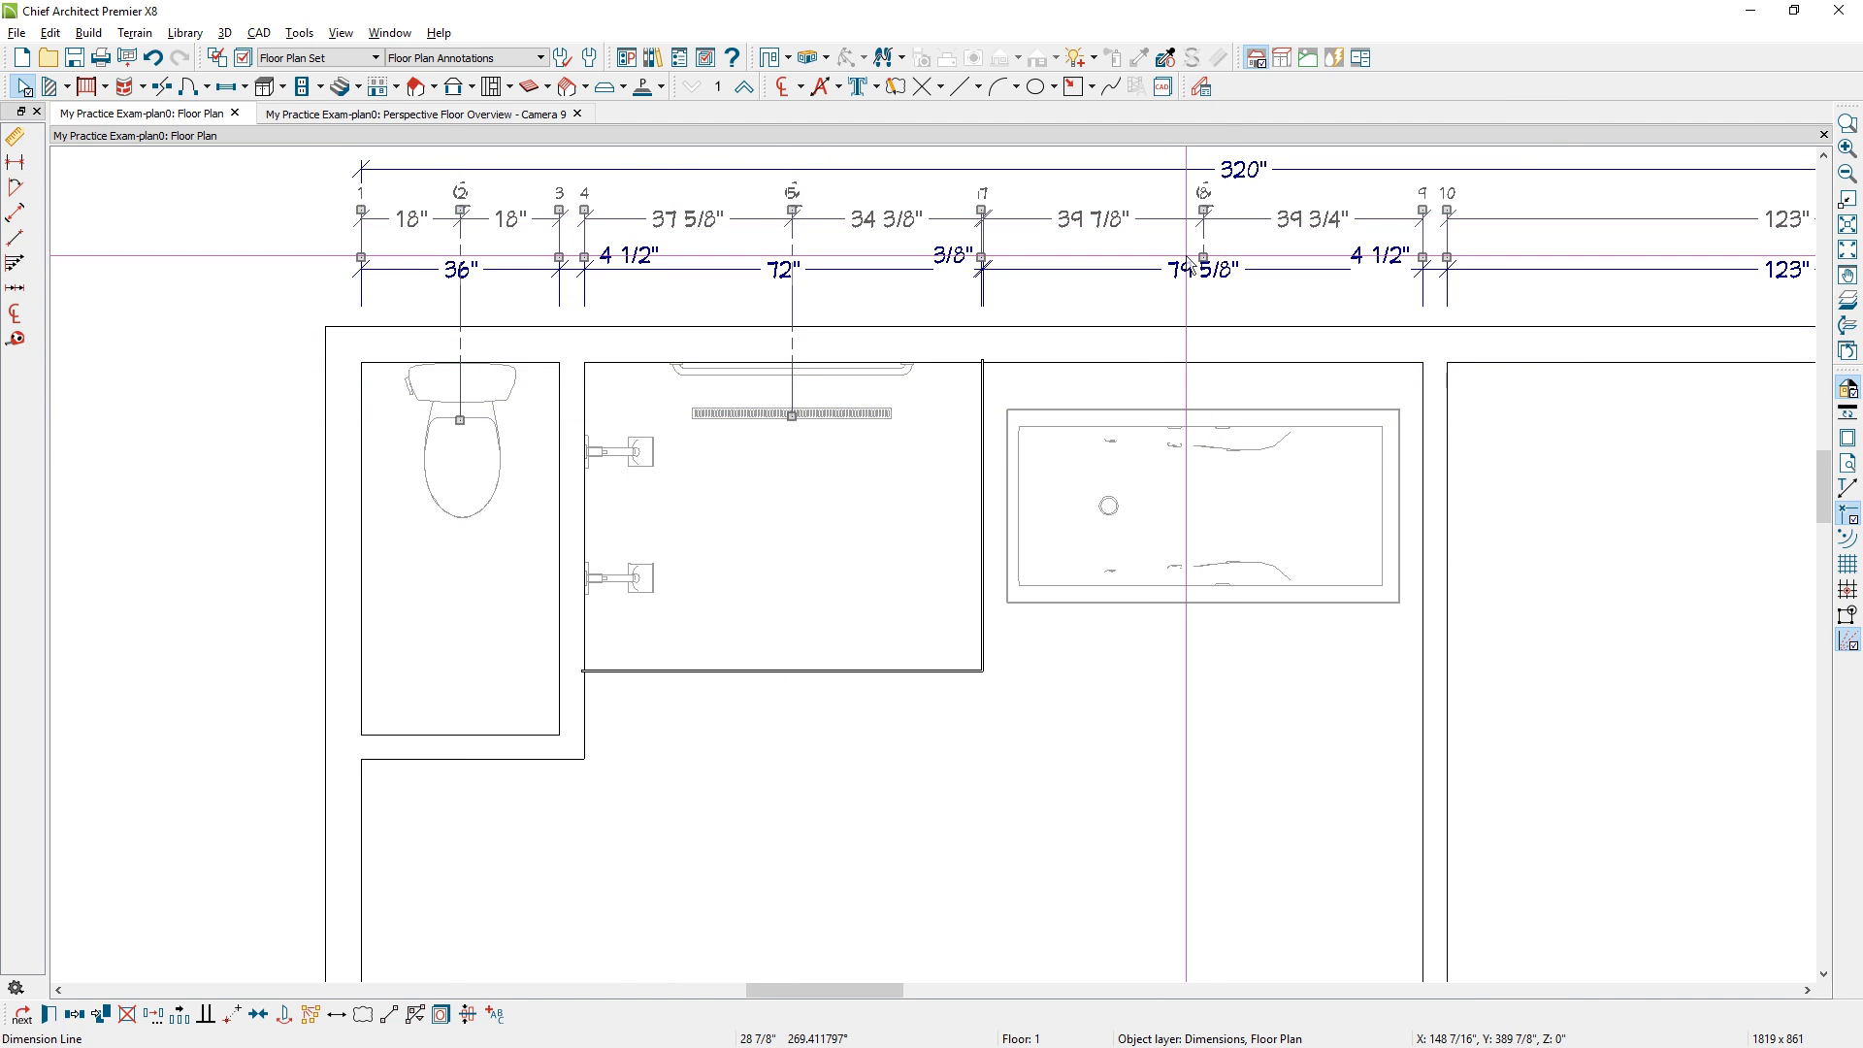
{"action": "left_click_drag", "start_coordinate": [1186, 256], "coordinate": [1189, 465]}
{"action": "left_click_drag", "start_coordinate": [360, 202], "coordinate": [358, 305]}
{"action": "middle_click_drag", "start_coordinate": [1486, 349], "coordinate": [851, 445]}
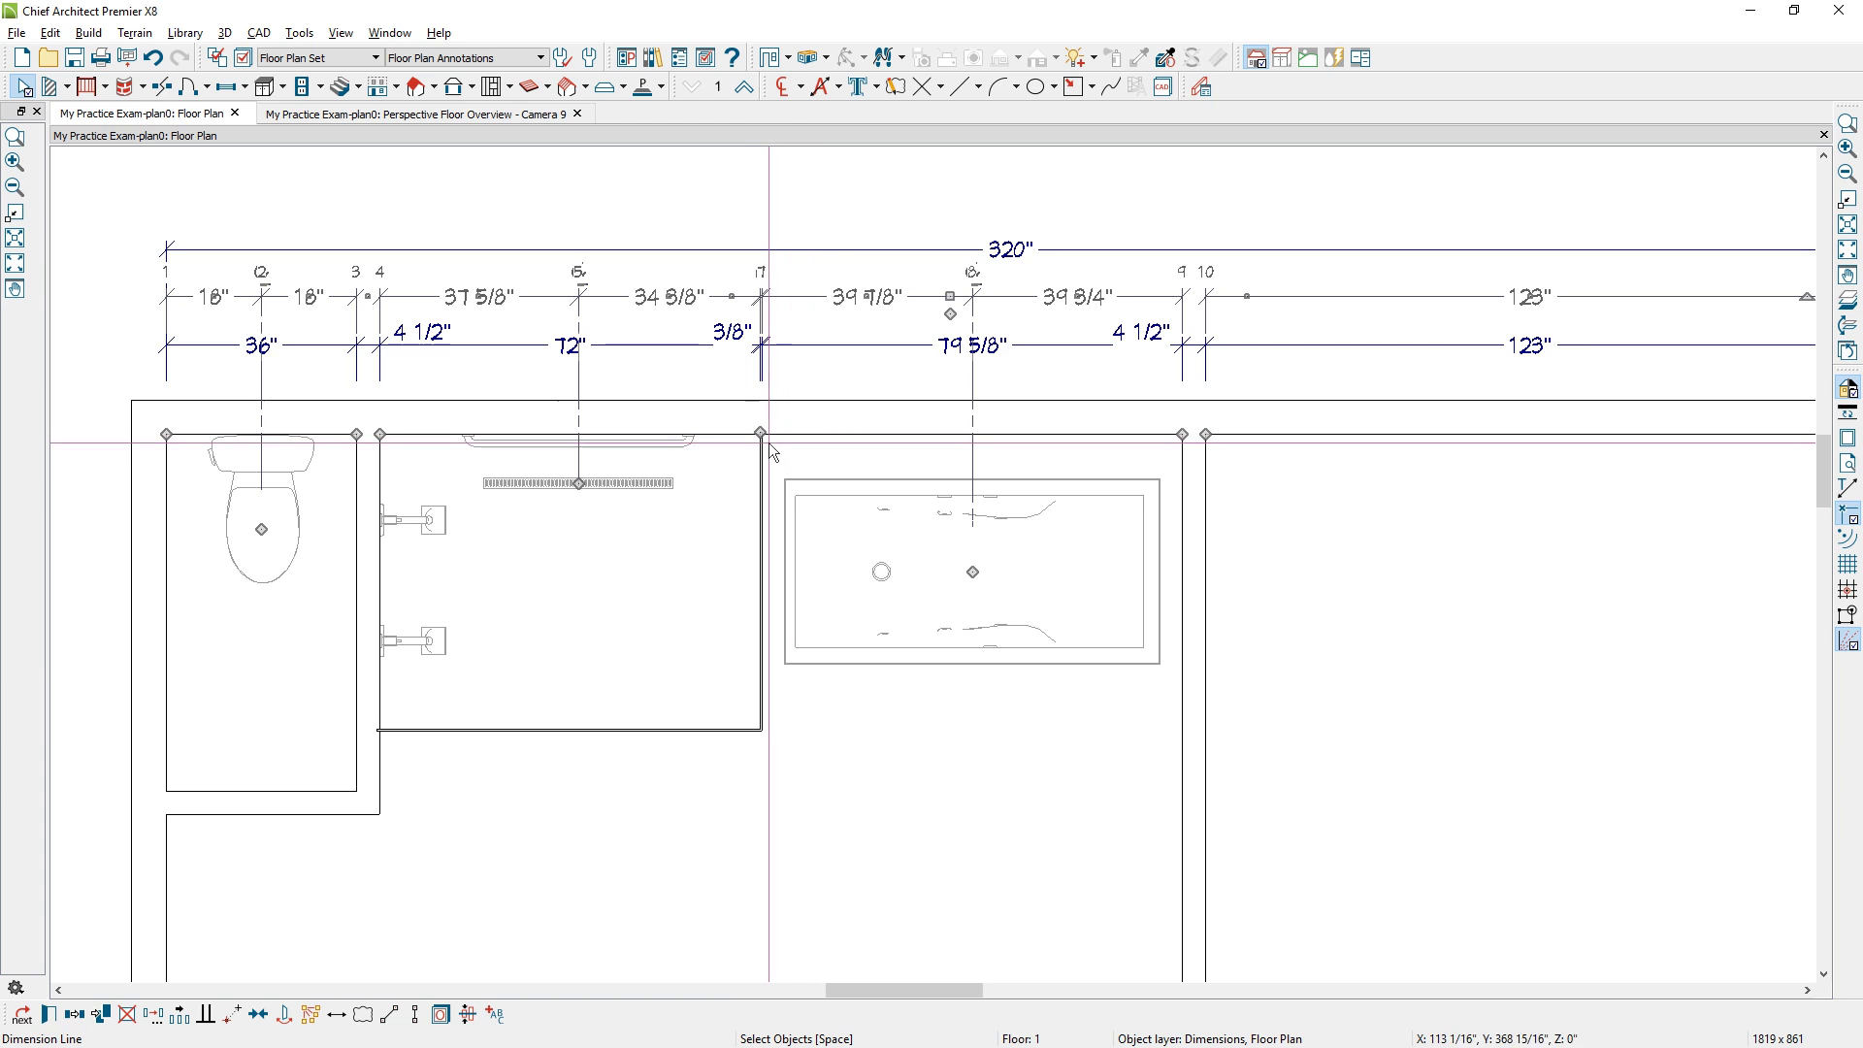
{"action": "left_click_drag", "start_coordinate": [759, 438], "coordinate": [802, 388]}
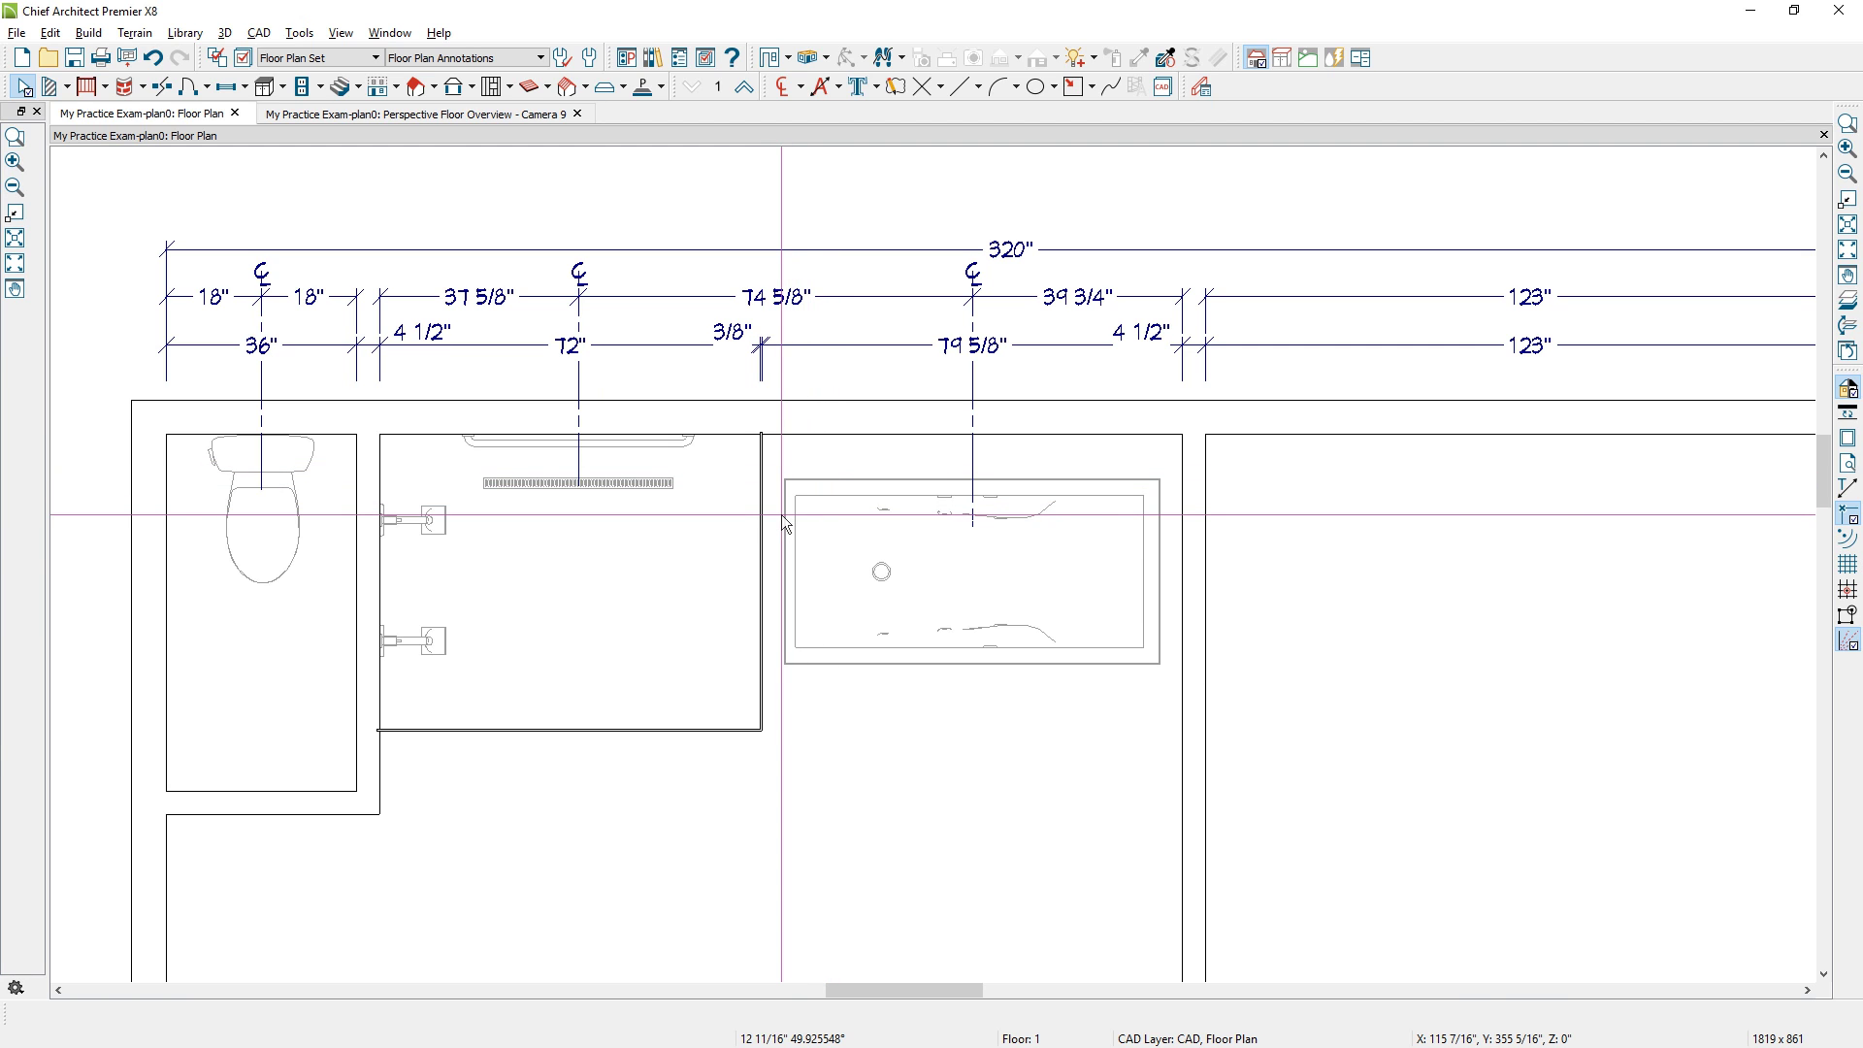
Place a hinged door in the toilet closet's lower wall, hinged on the exterior-wall side and swinging into the closet.
{"action": "scroll", "coordinate": [366, 654], "scroll_direction": "down", "scroll_amount": 1}
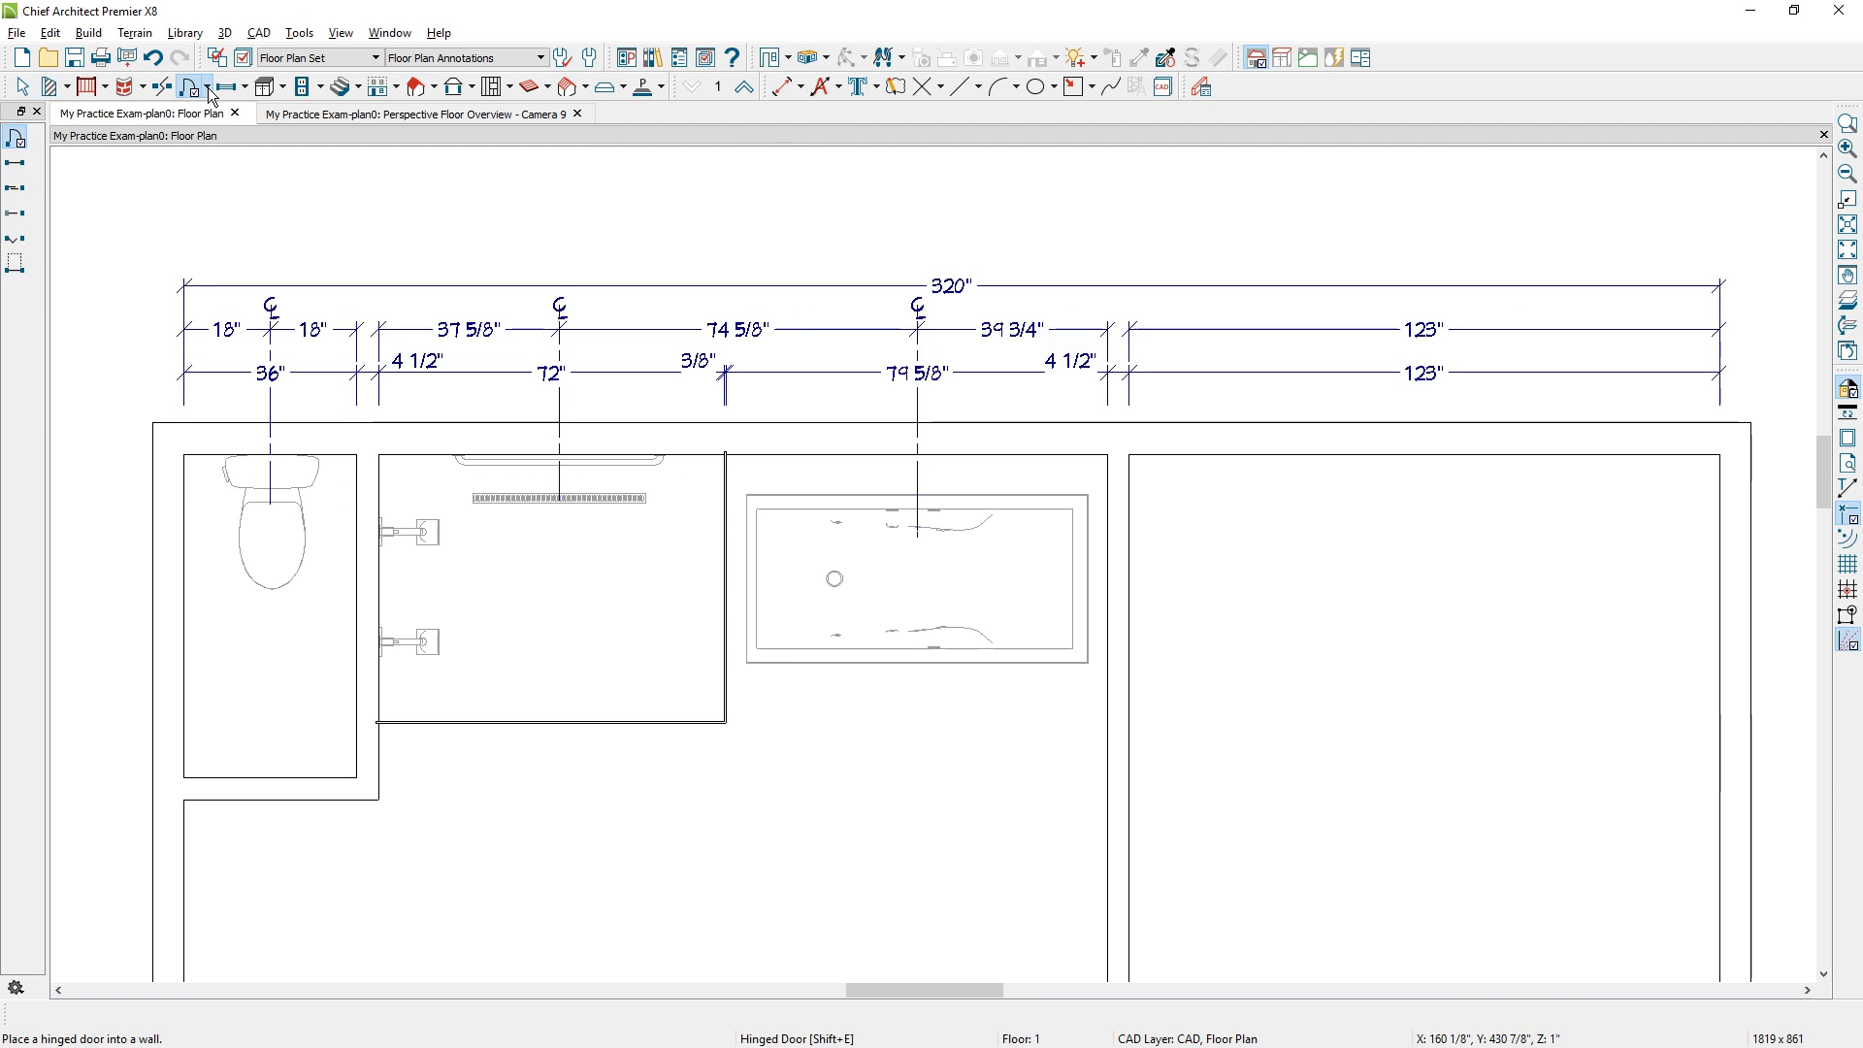
{"action": "left_click", "coordinate": [207, 86]}
{"action": "left_click", "coordinate": [214, 118]}
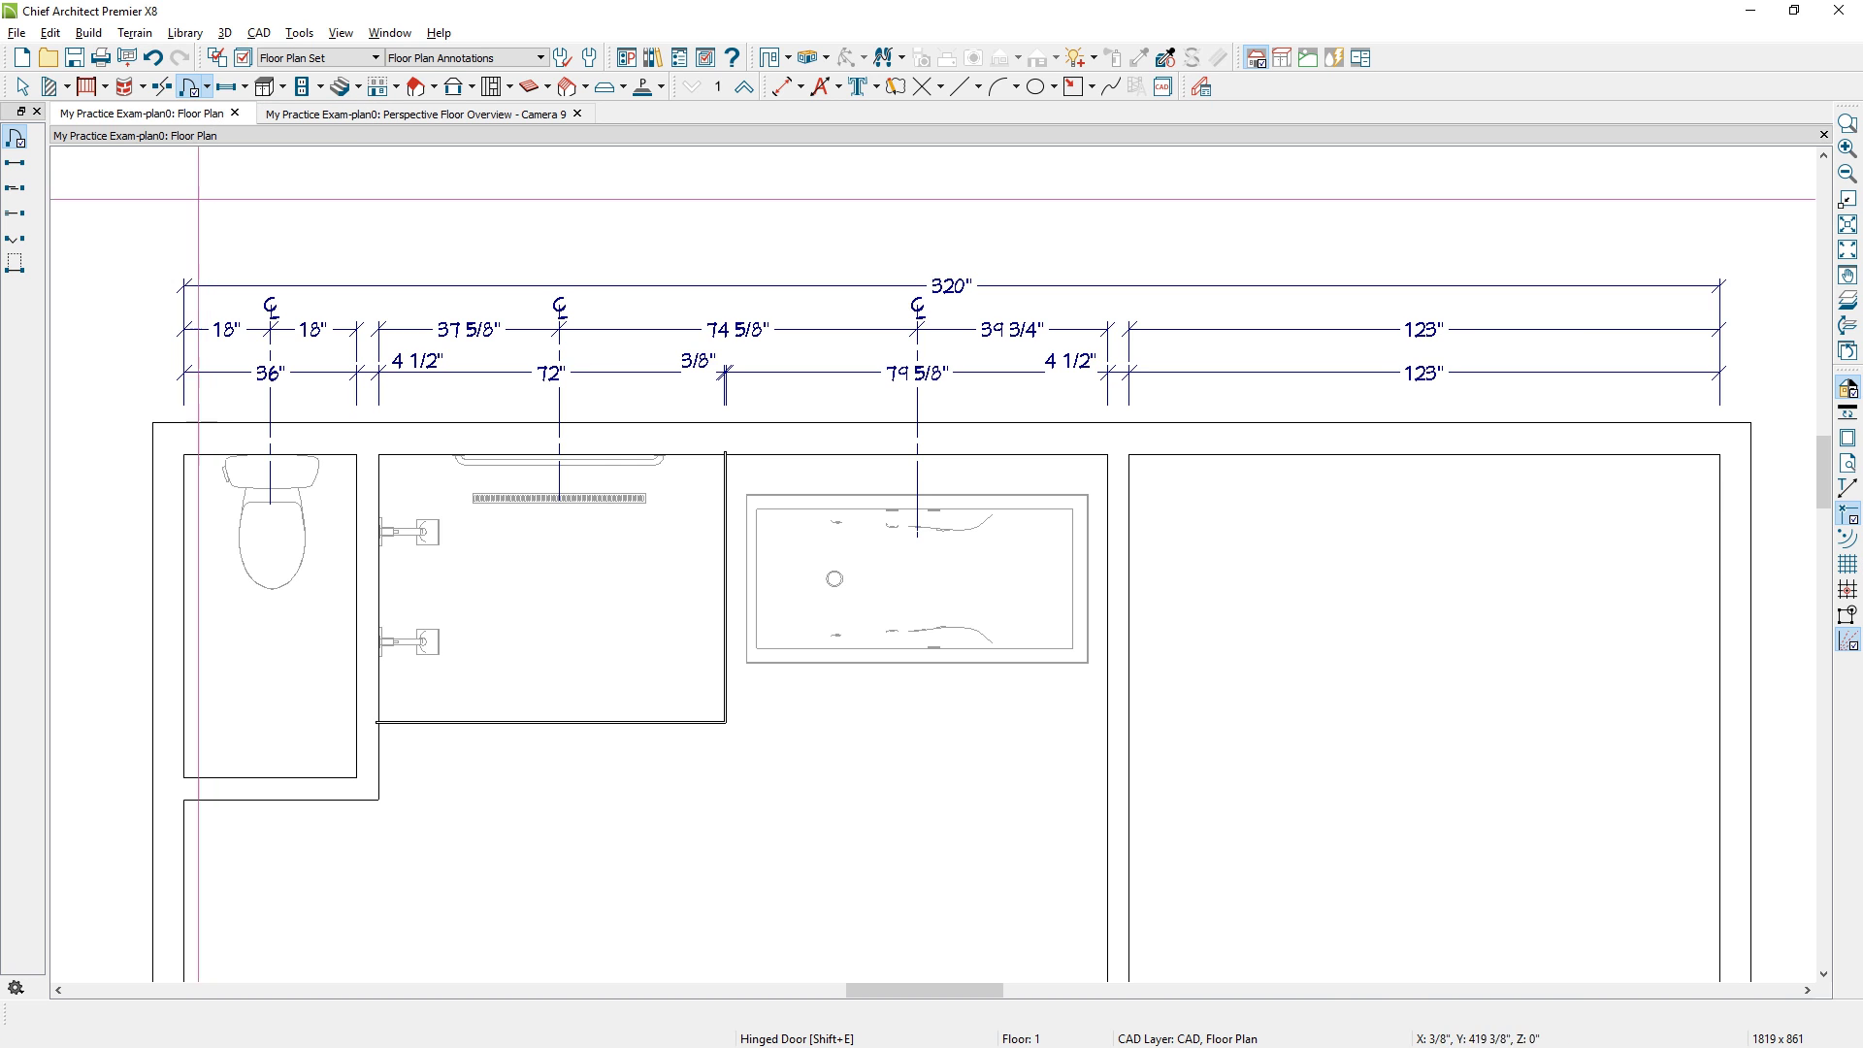
{"action": "left_click", "coordinate": [182, 777]}
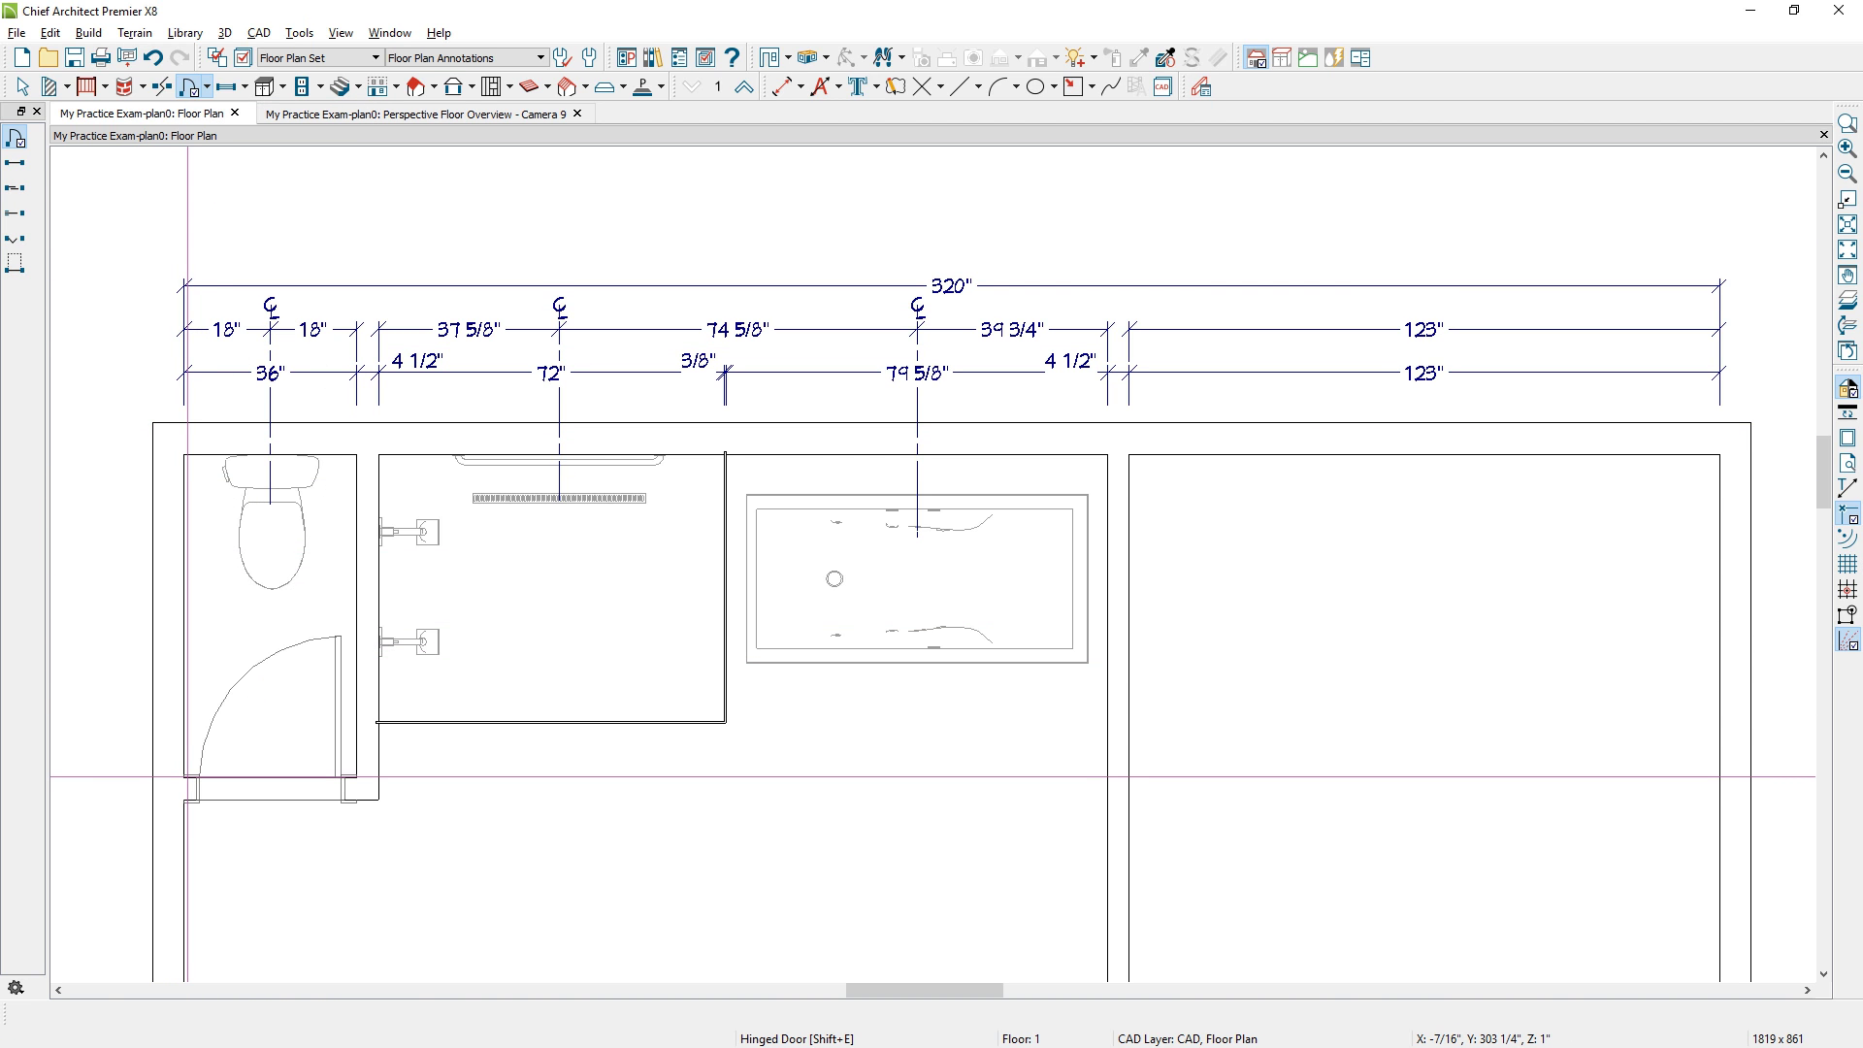
{"action": "left_click", "coordinate": [212, 790]}
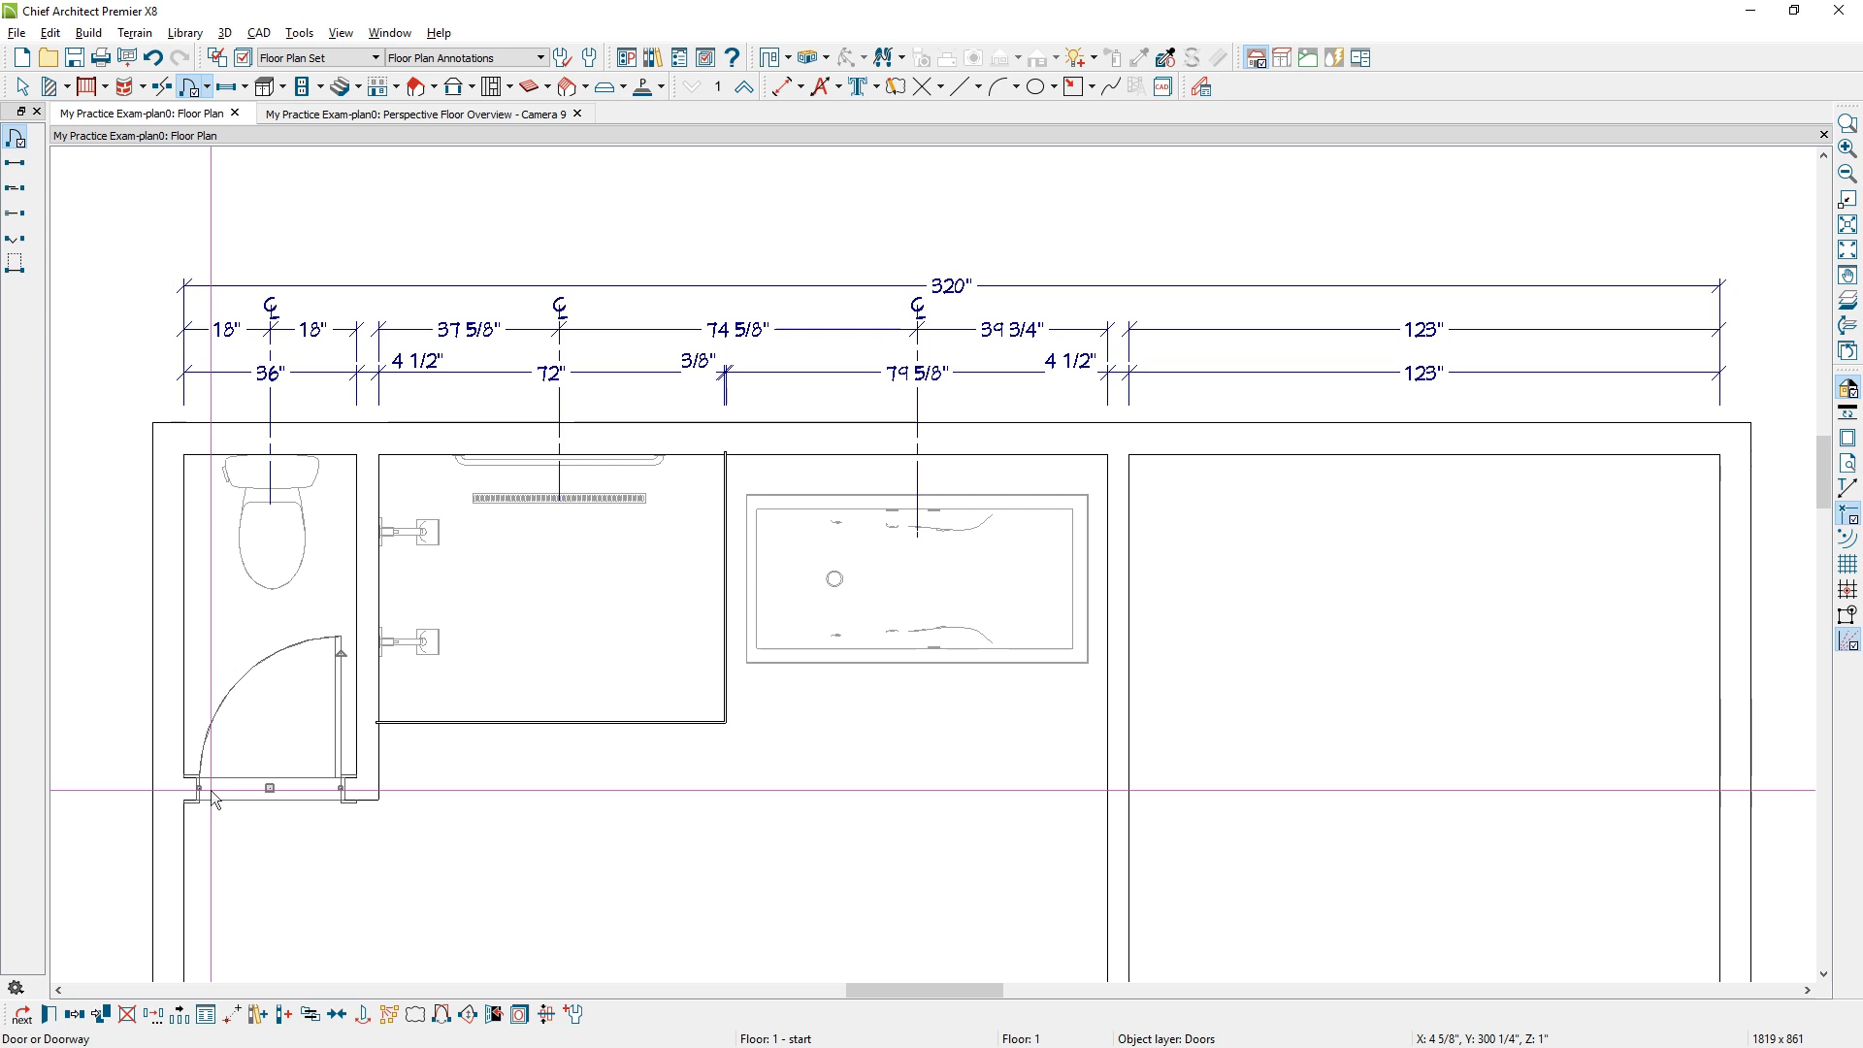
{"action": "left_click", "coordinate": [438, 1016]}
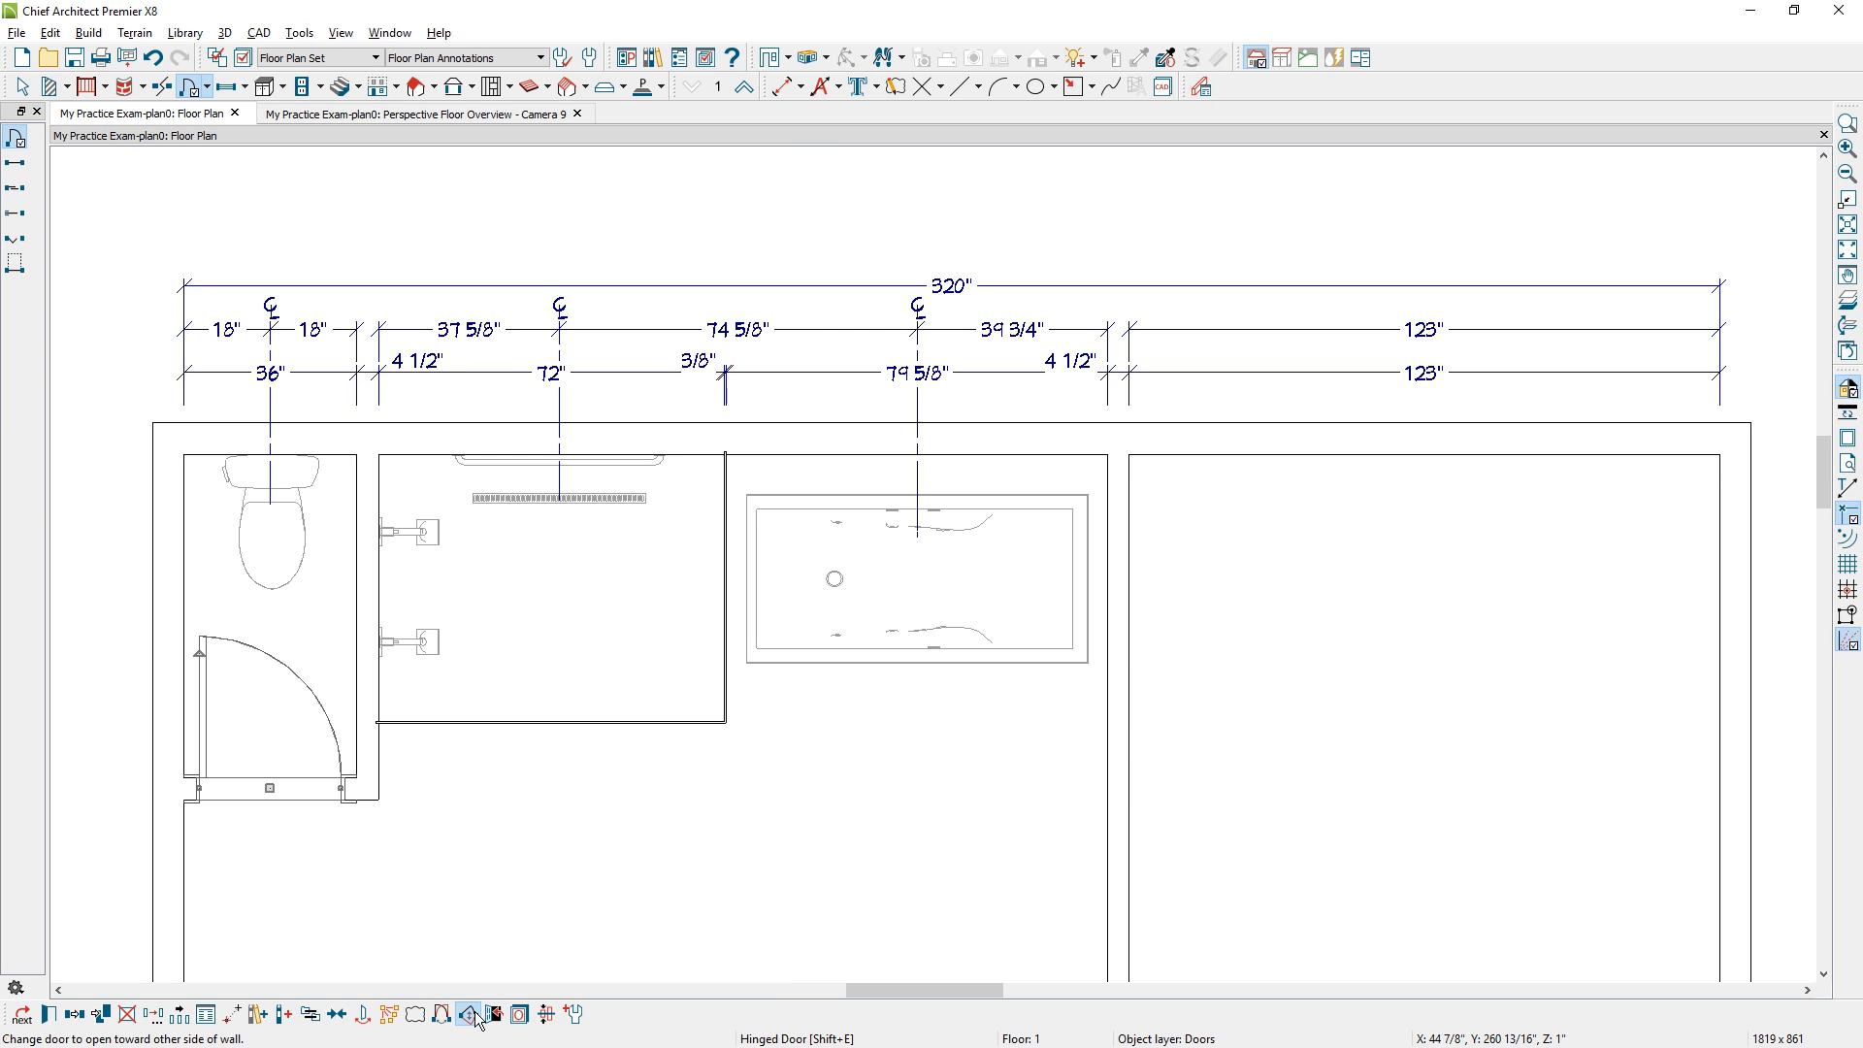
{"action": "left_click", "coordinate": [467, 1015]}
{"action": "left_click", "coordinate": [474, 1015]}
Place a hinged door in the shower's lower glass wall and make it a slab door 3/8" thick.
{"action": "left_click", "coordinate": [553, 727]}
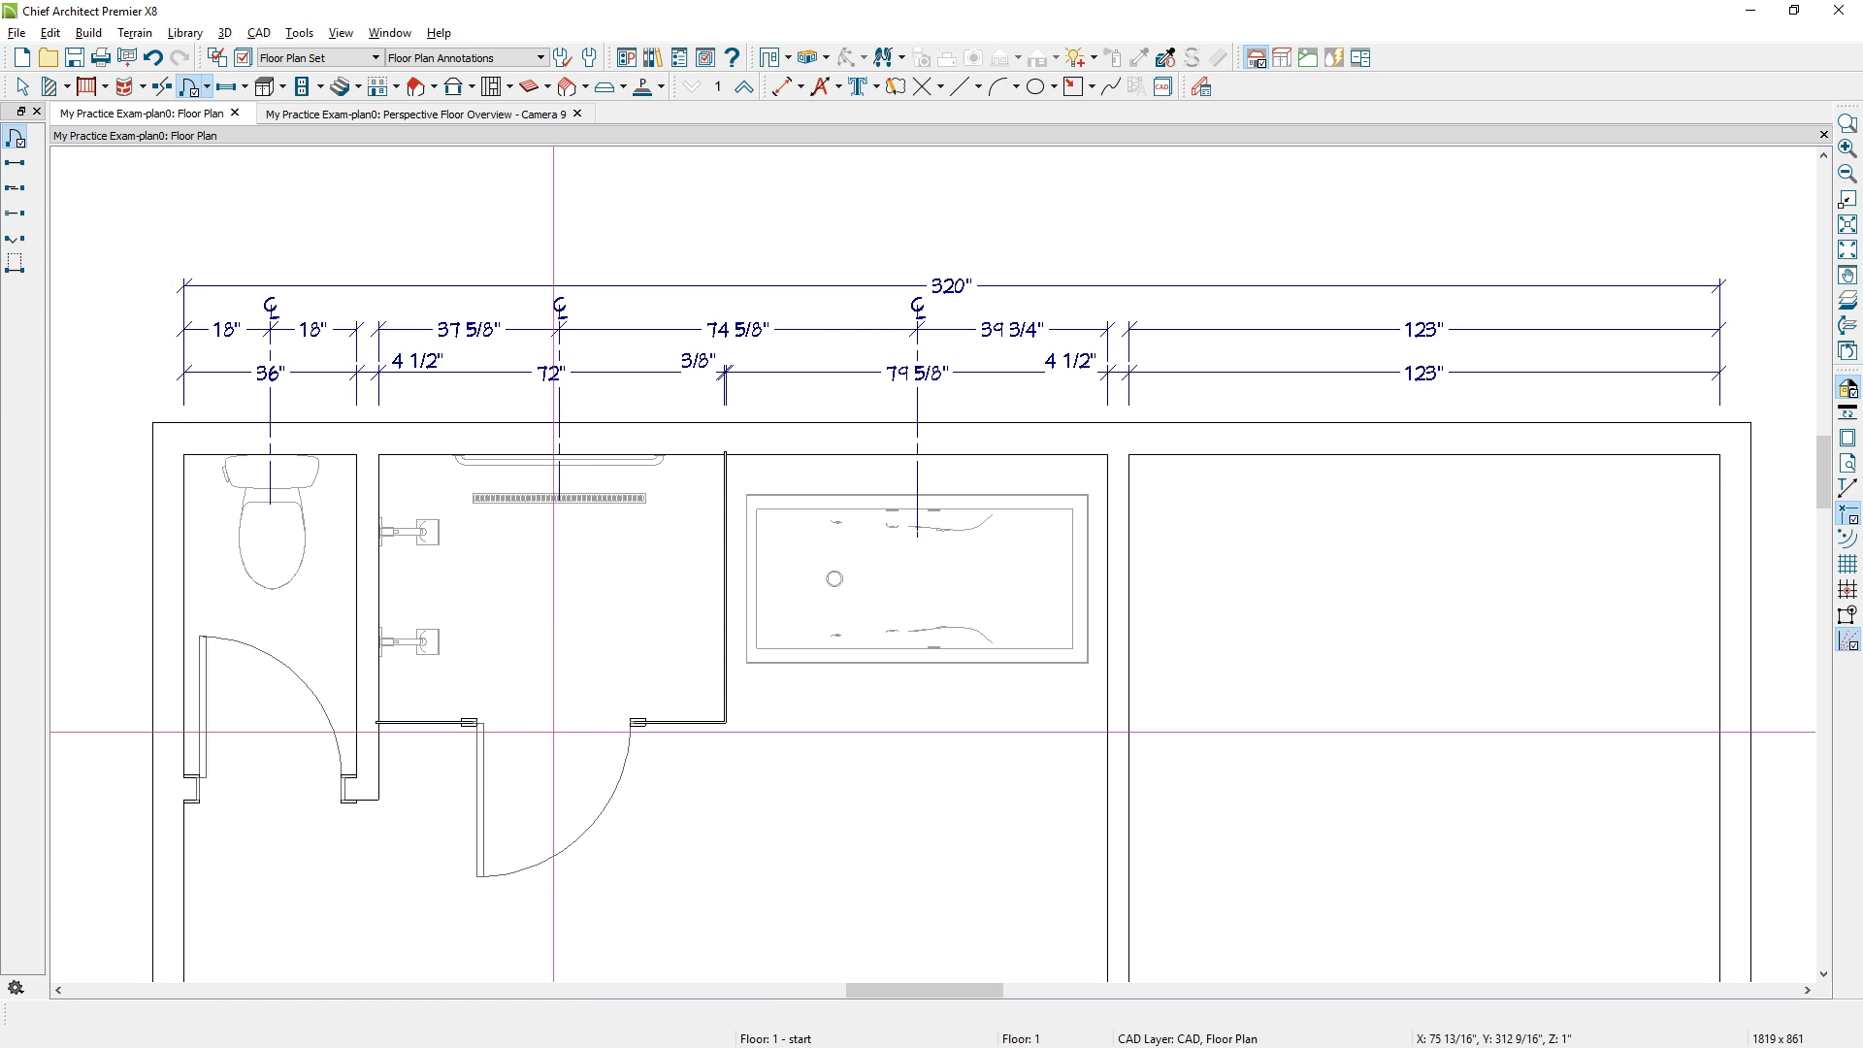
{"action": "left_click", "coordinate": [553, 724]}
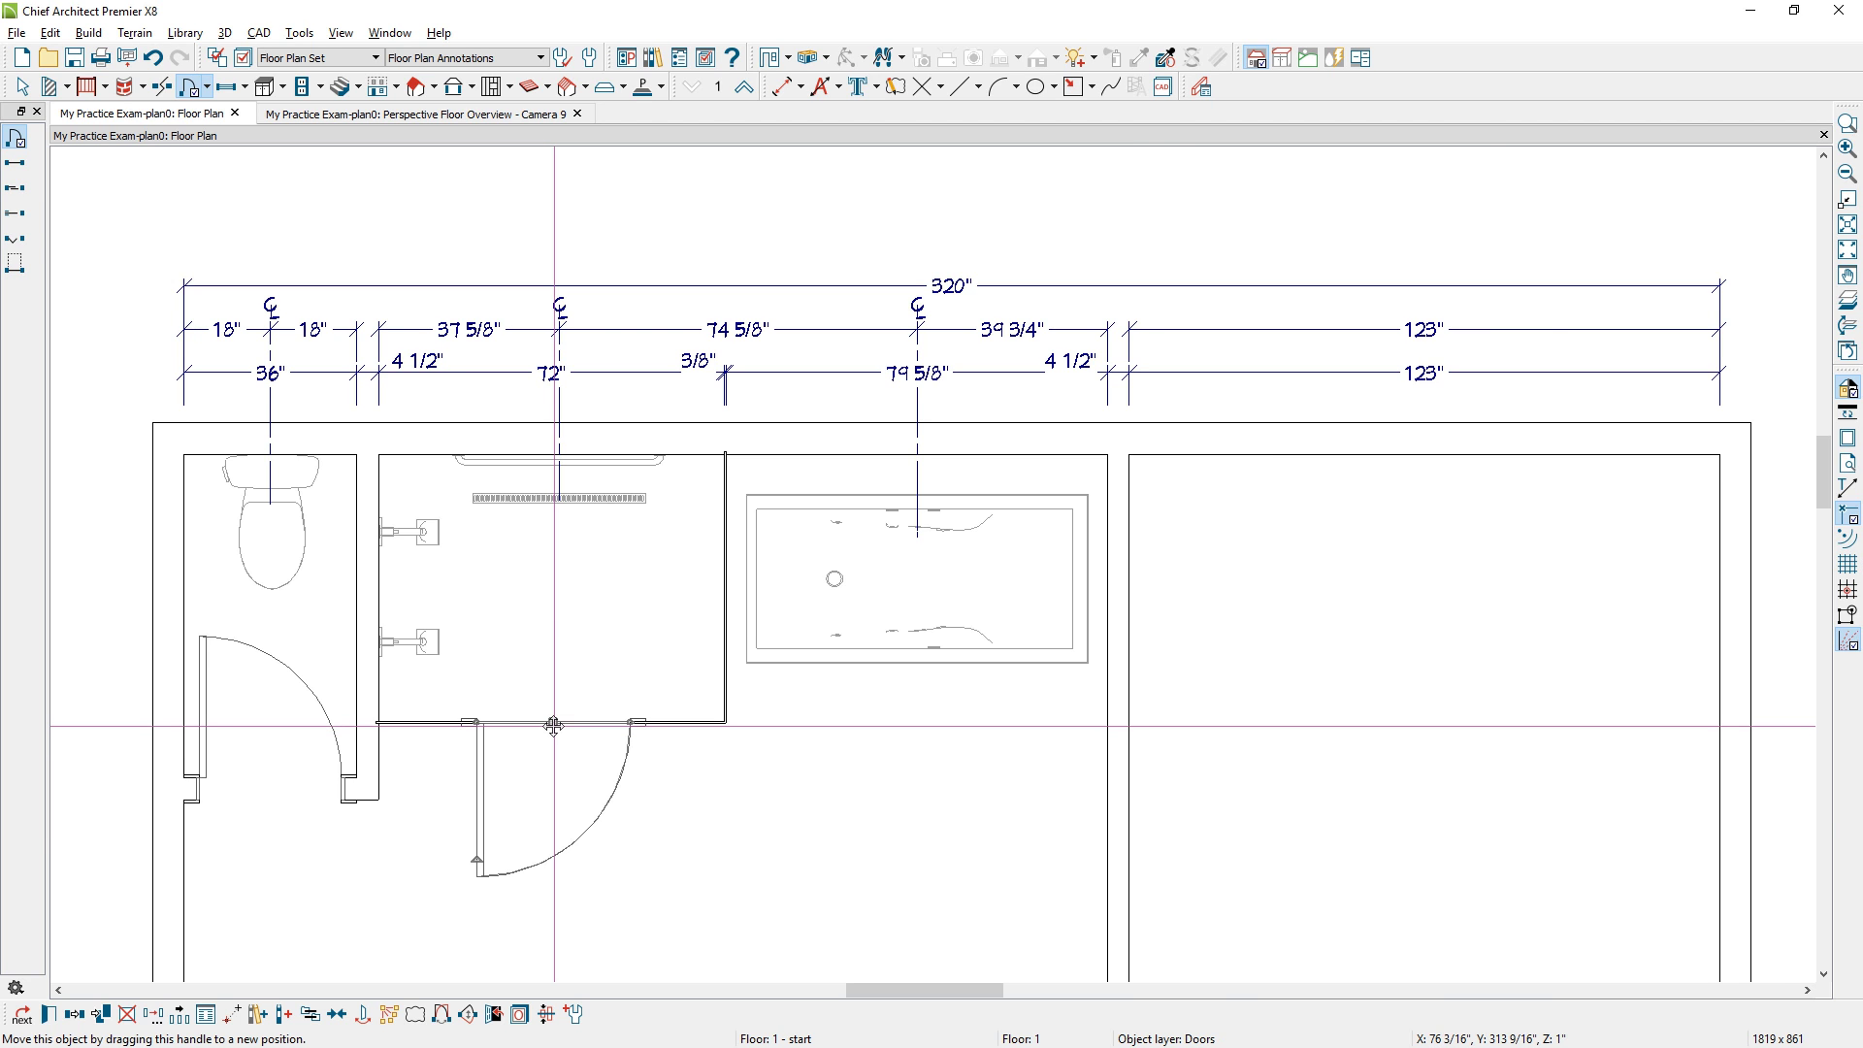
{"action": "double_click", "coordinate": [553, 724]}
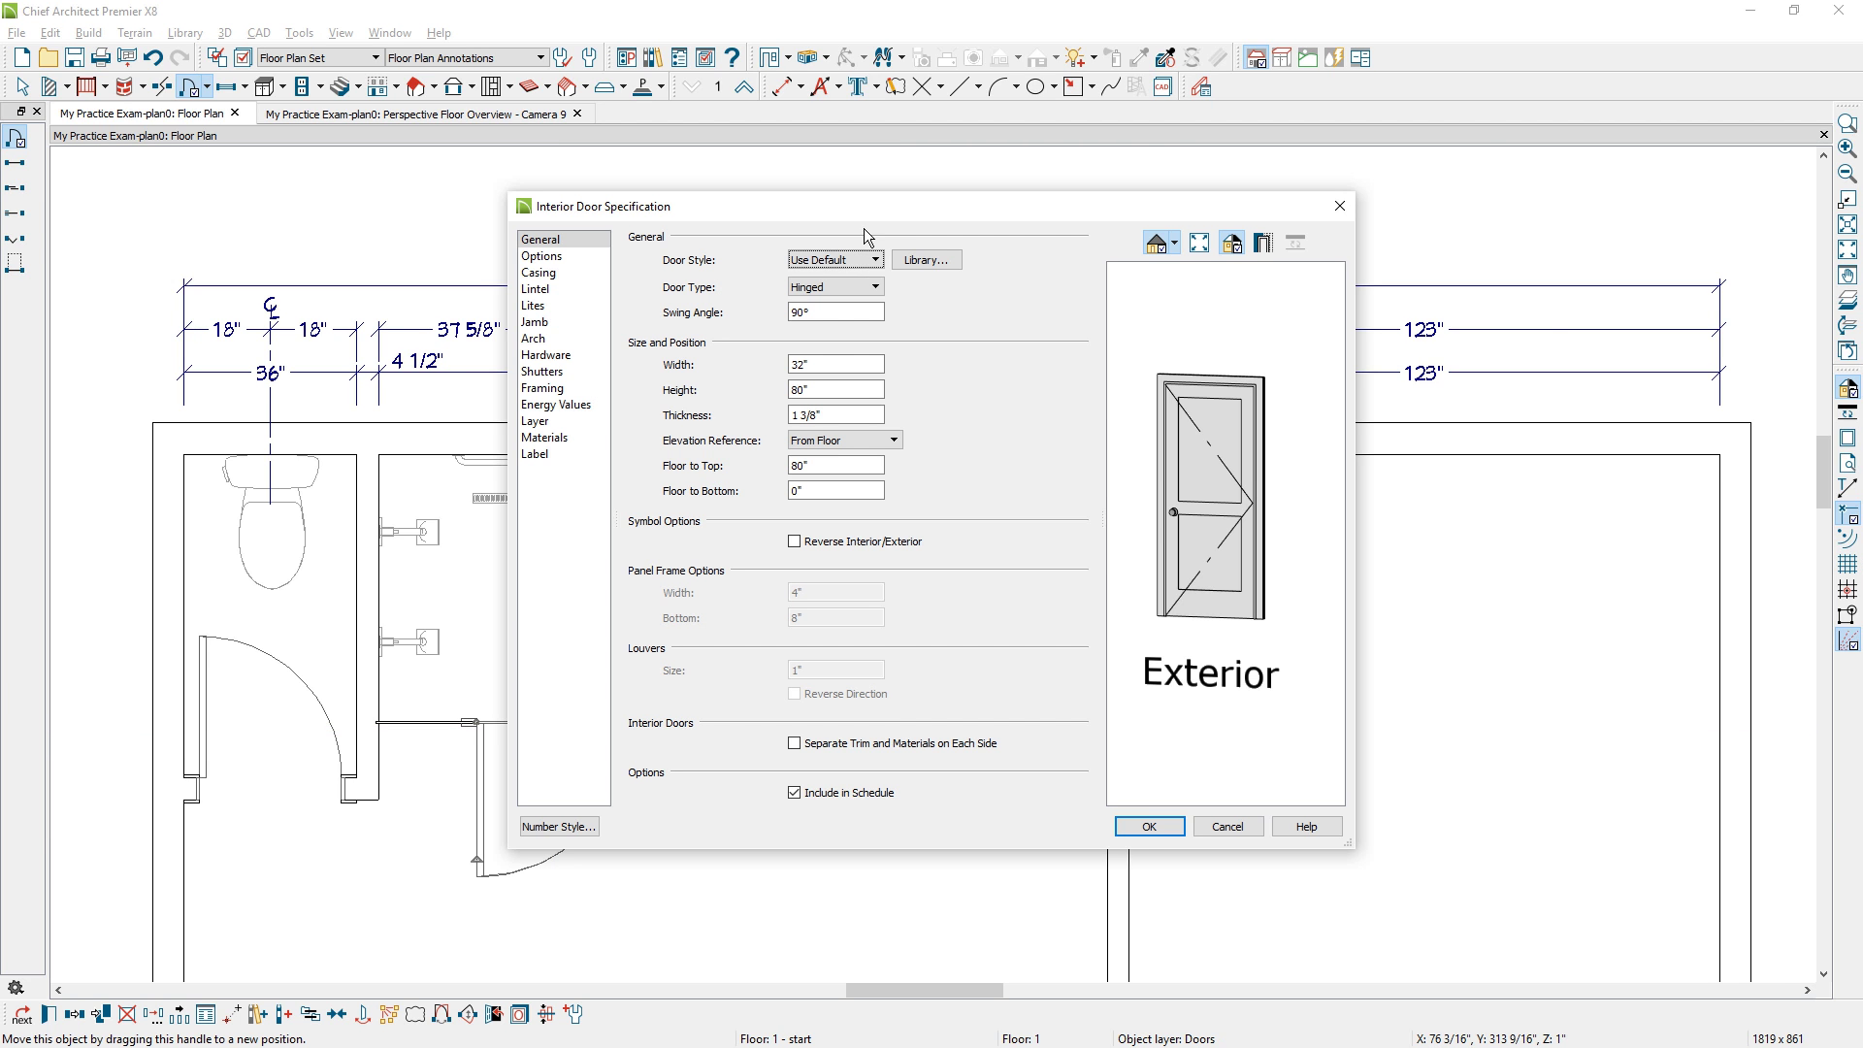
{"action": "left_click", "coordinate": [874, 260]}
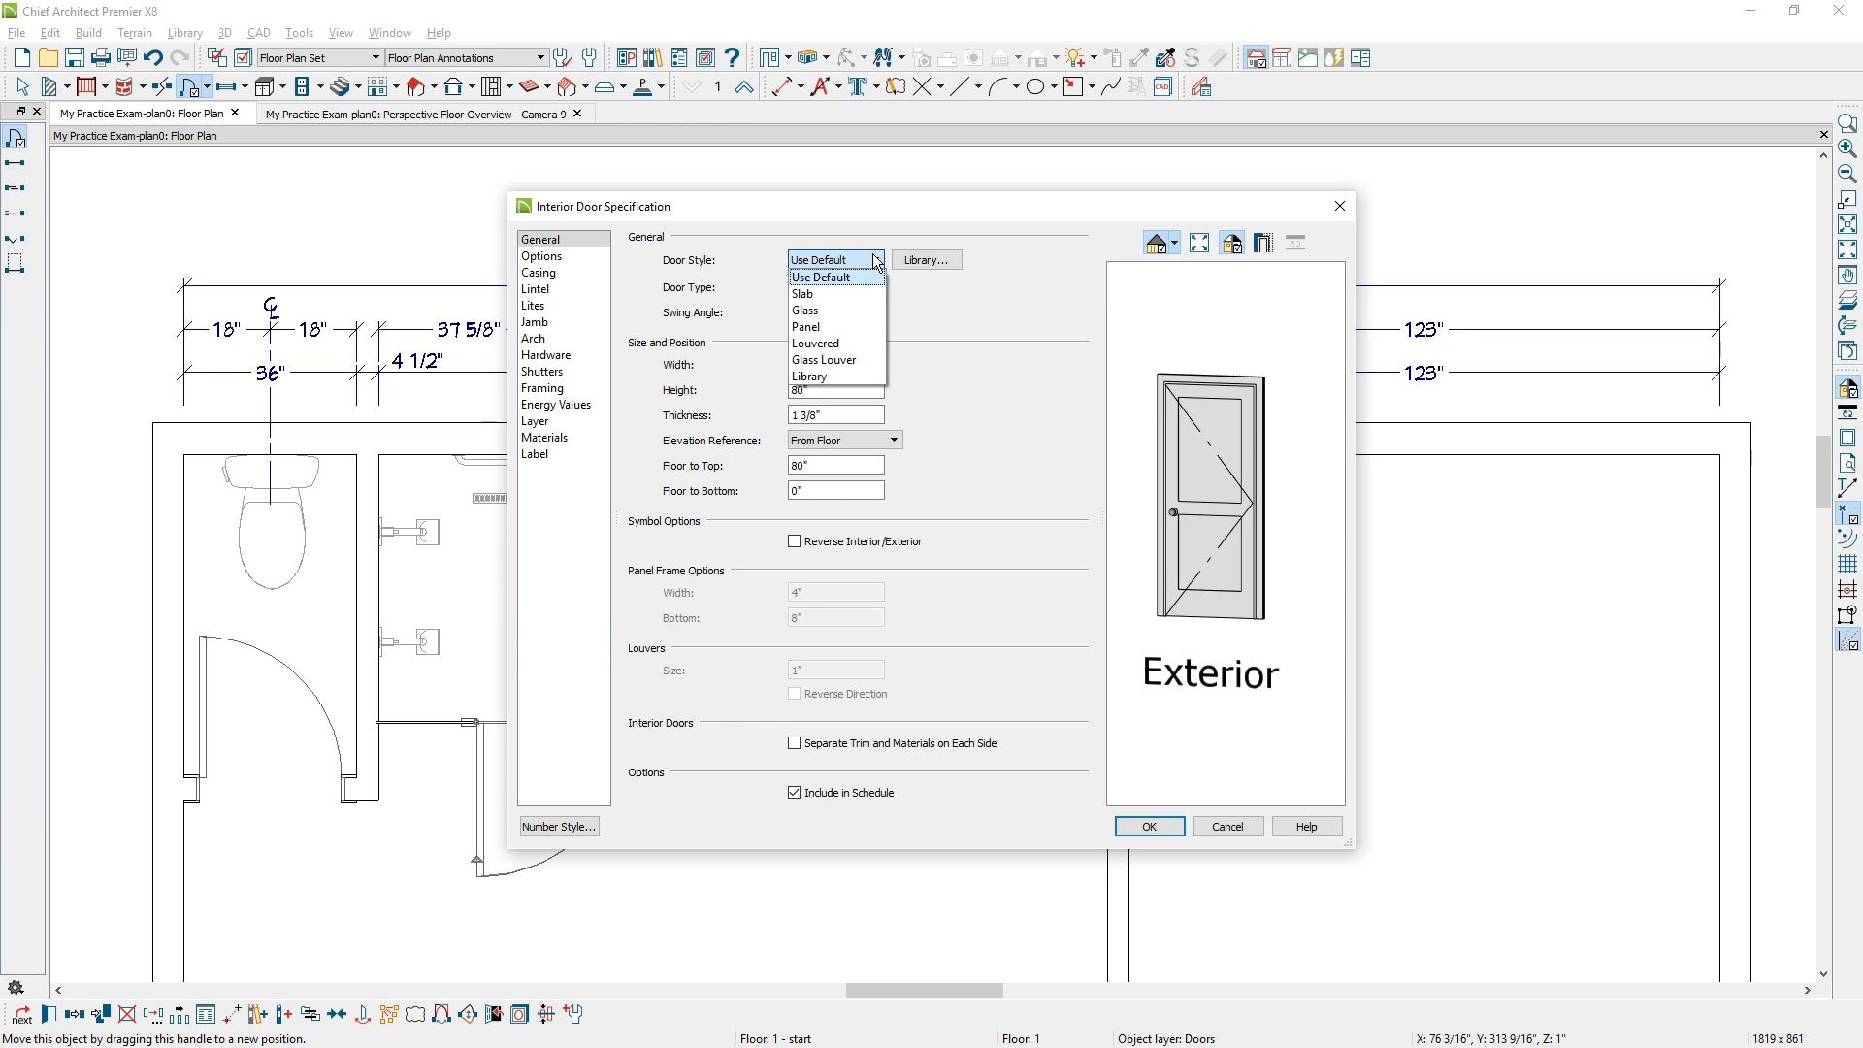
{"action": "left_click", "coordinate": [848, 310]}
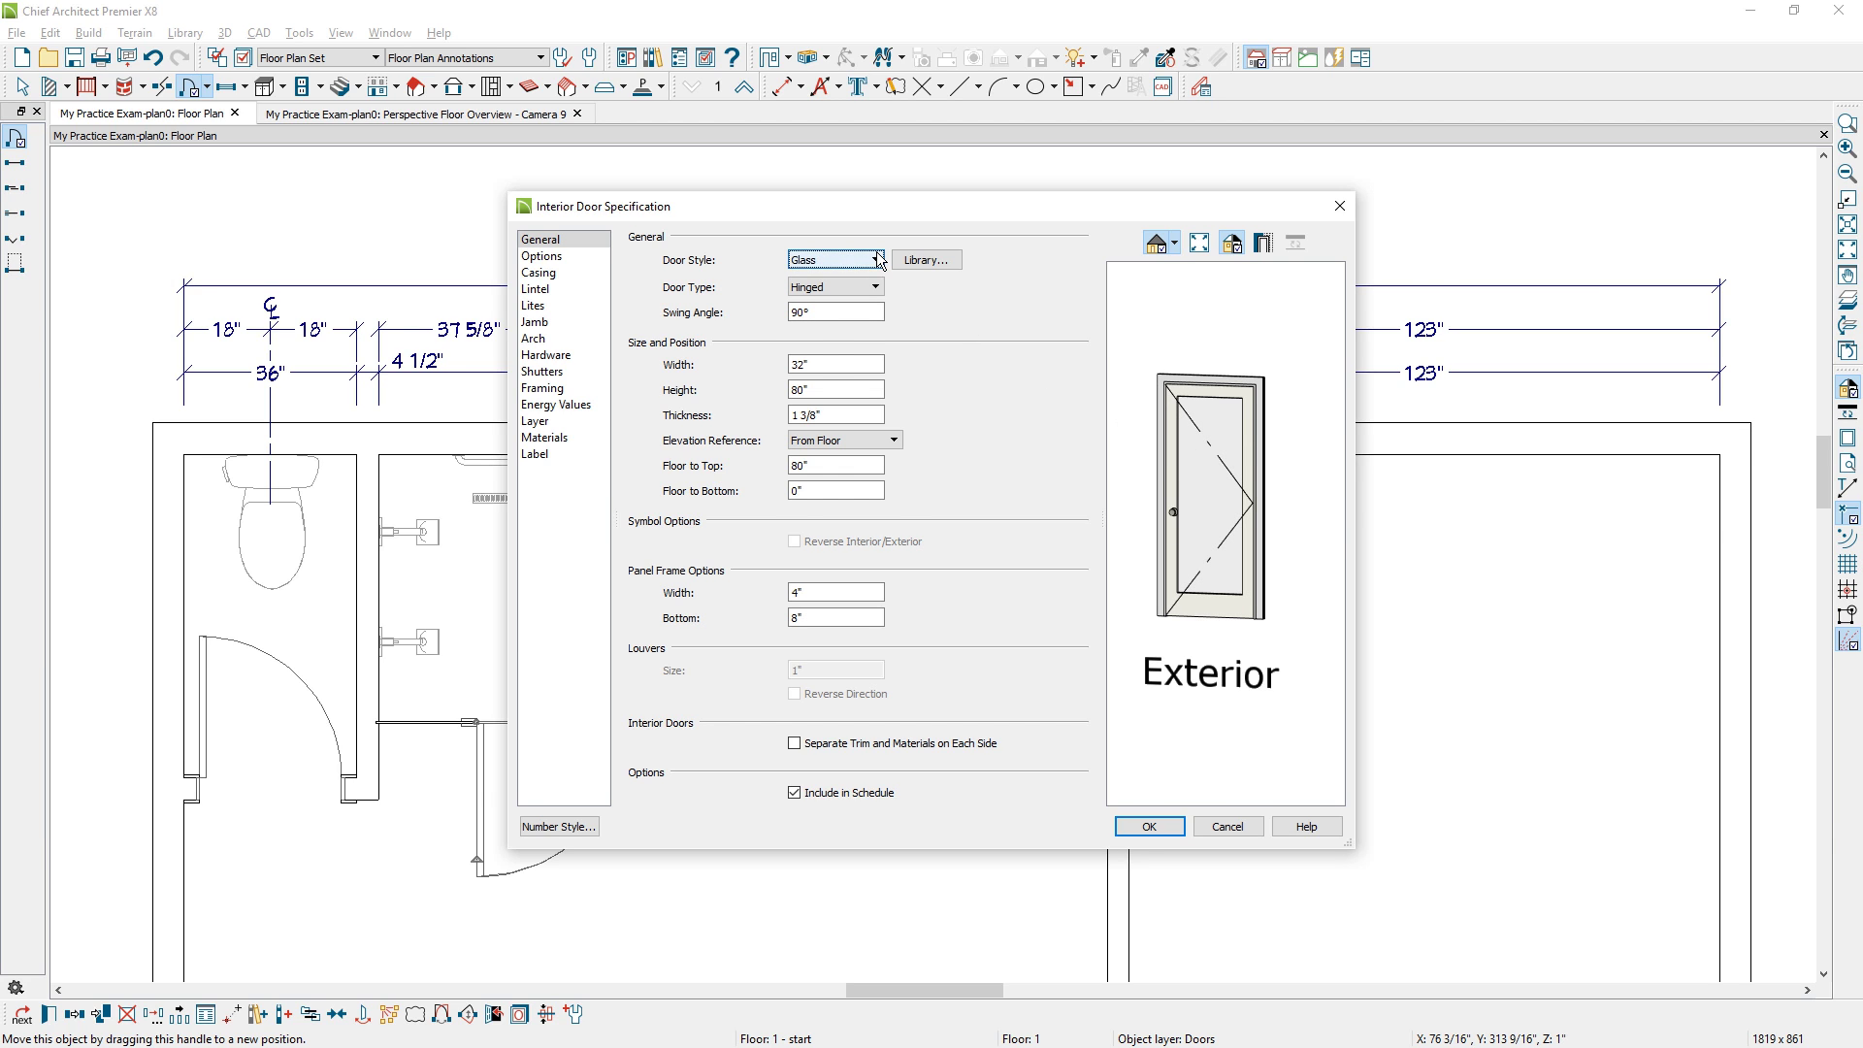
{"action": "left_click", "coordinate": [878, 260]}
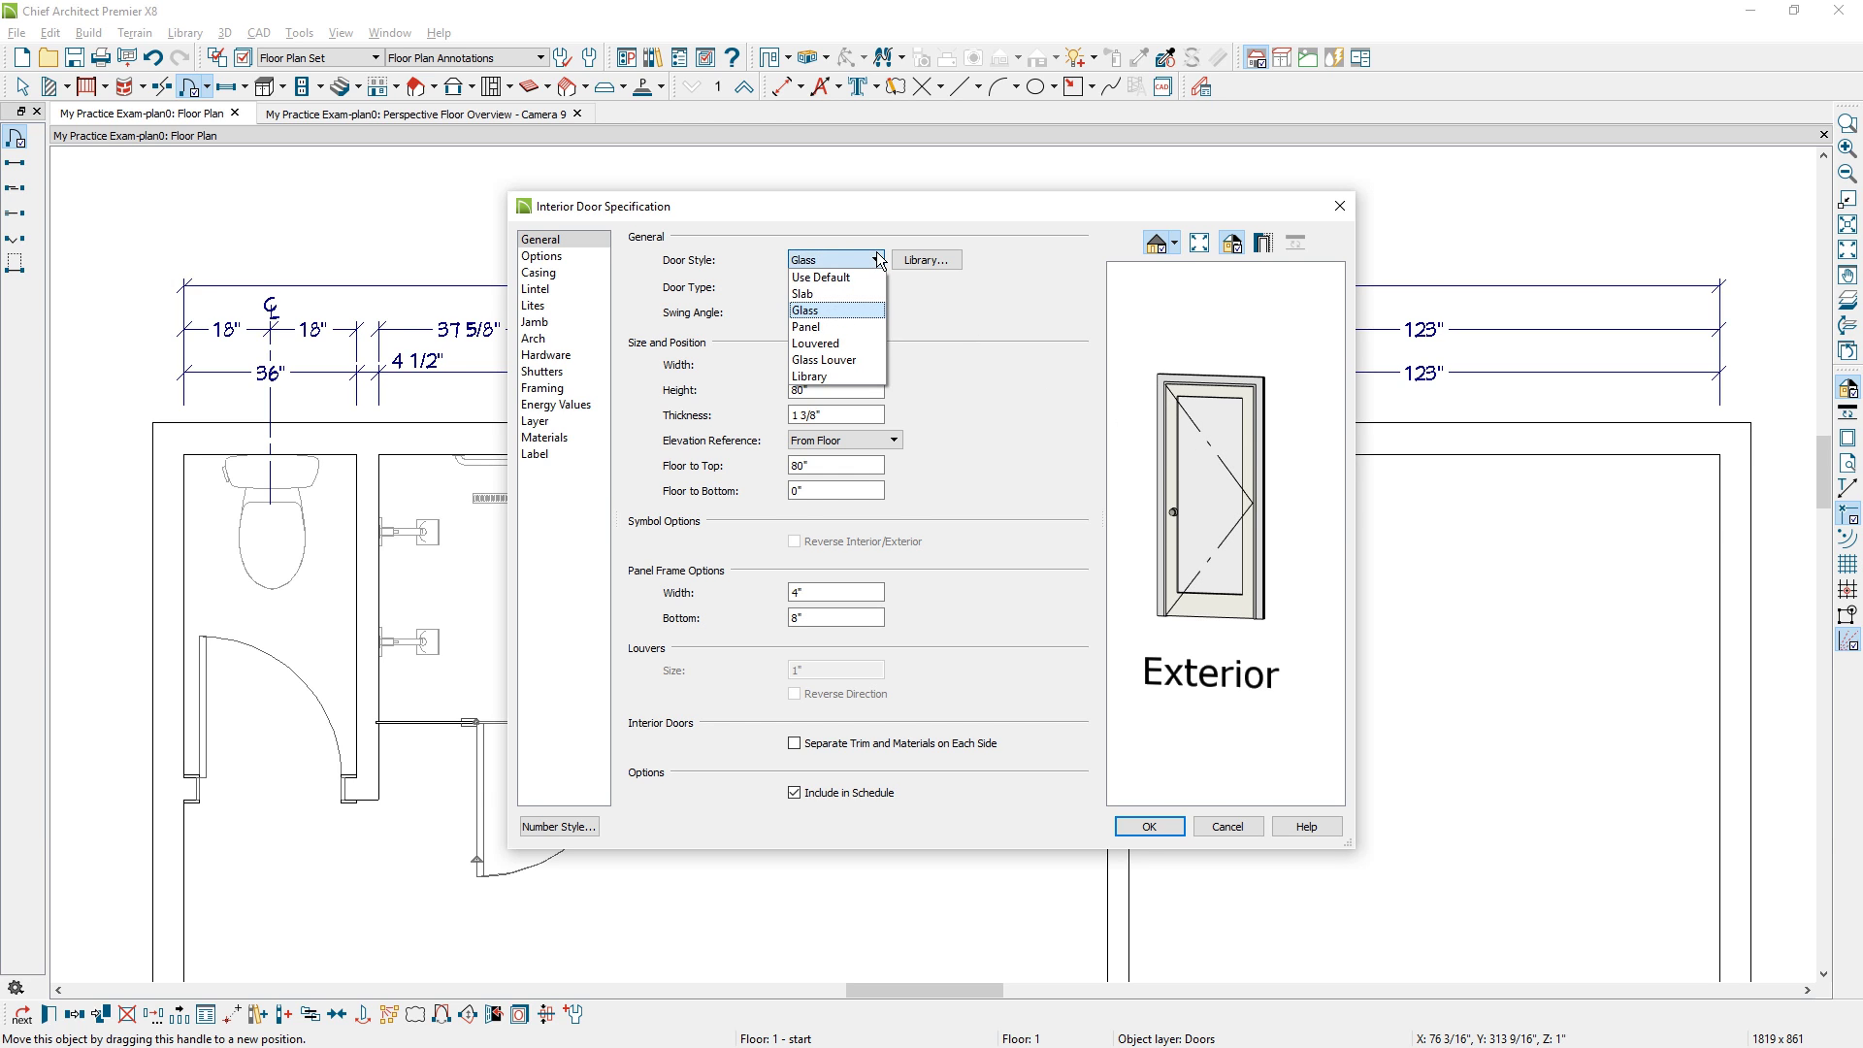
{"action": "left_click", "coordinate": [830, 295]}
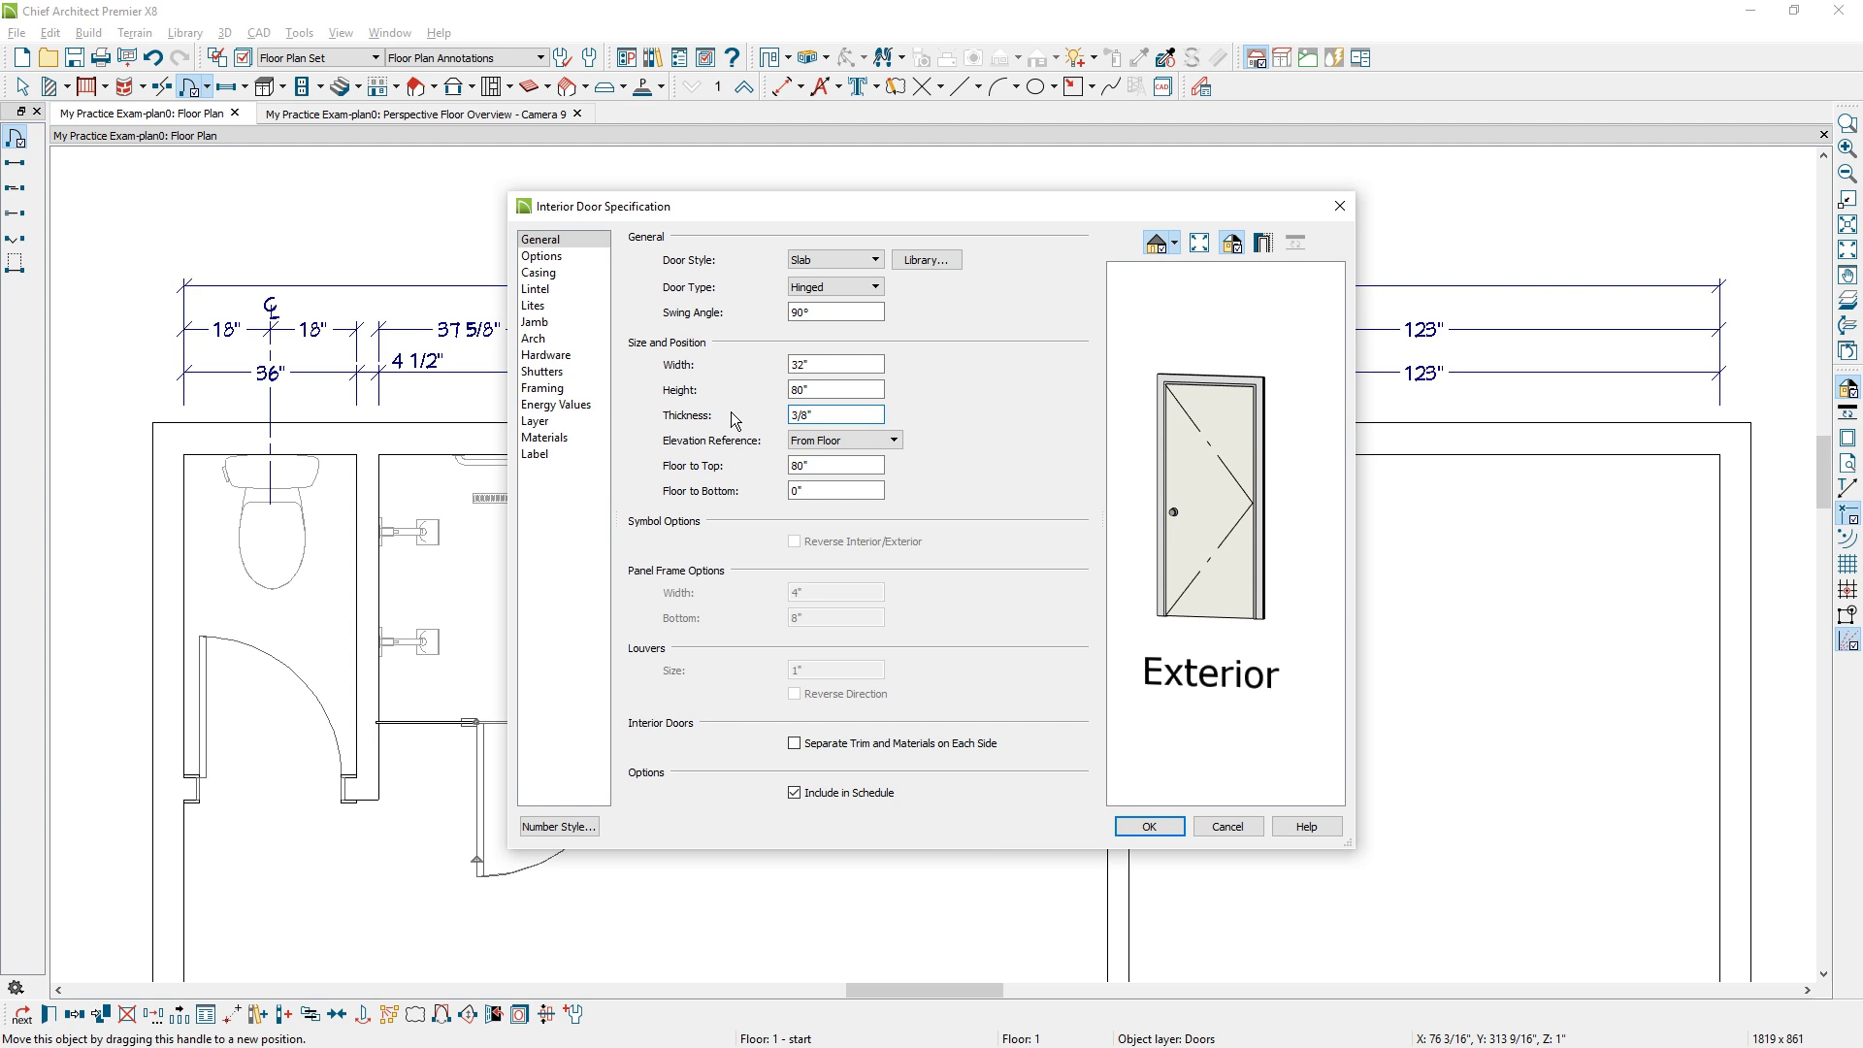
{"action": "key", "text": "Tab"}
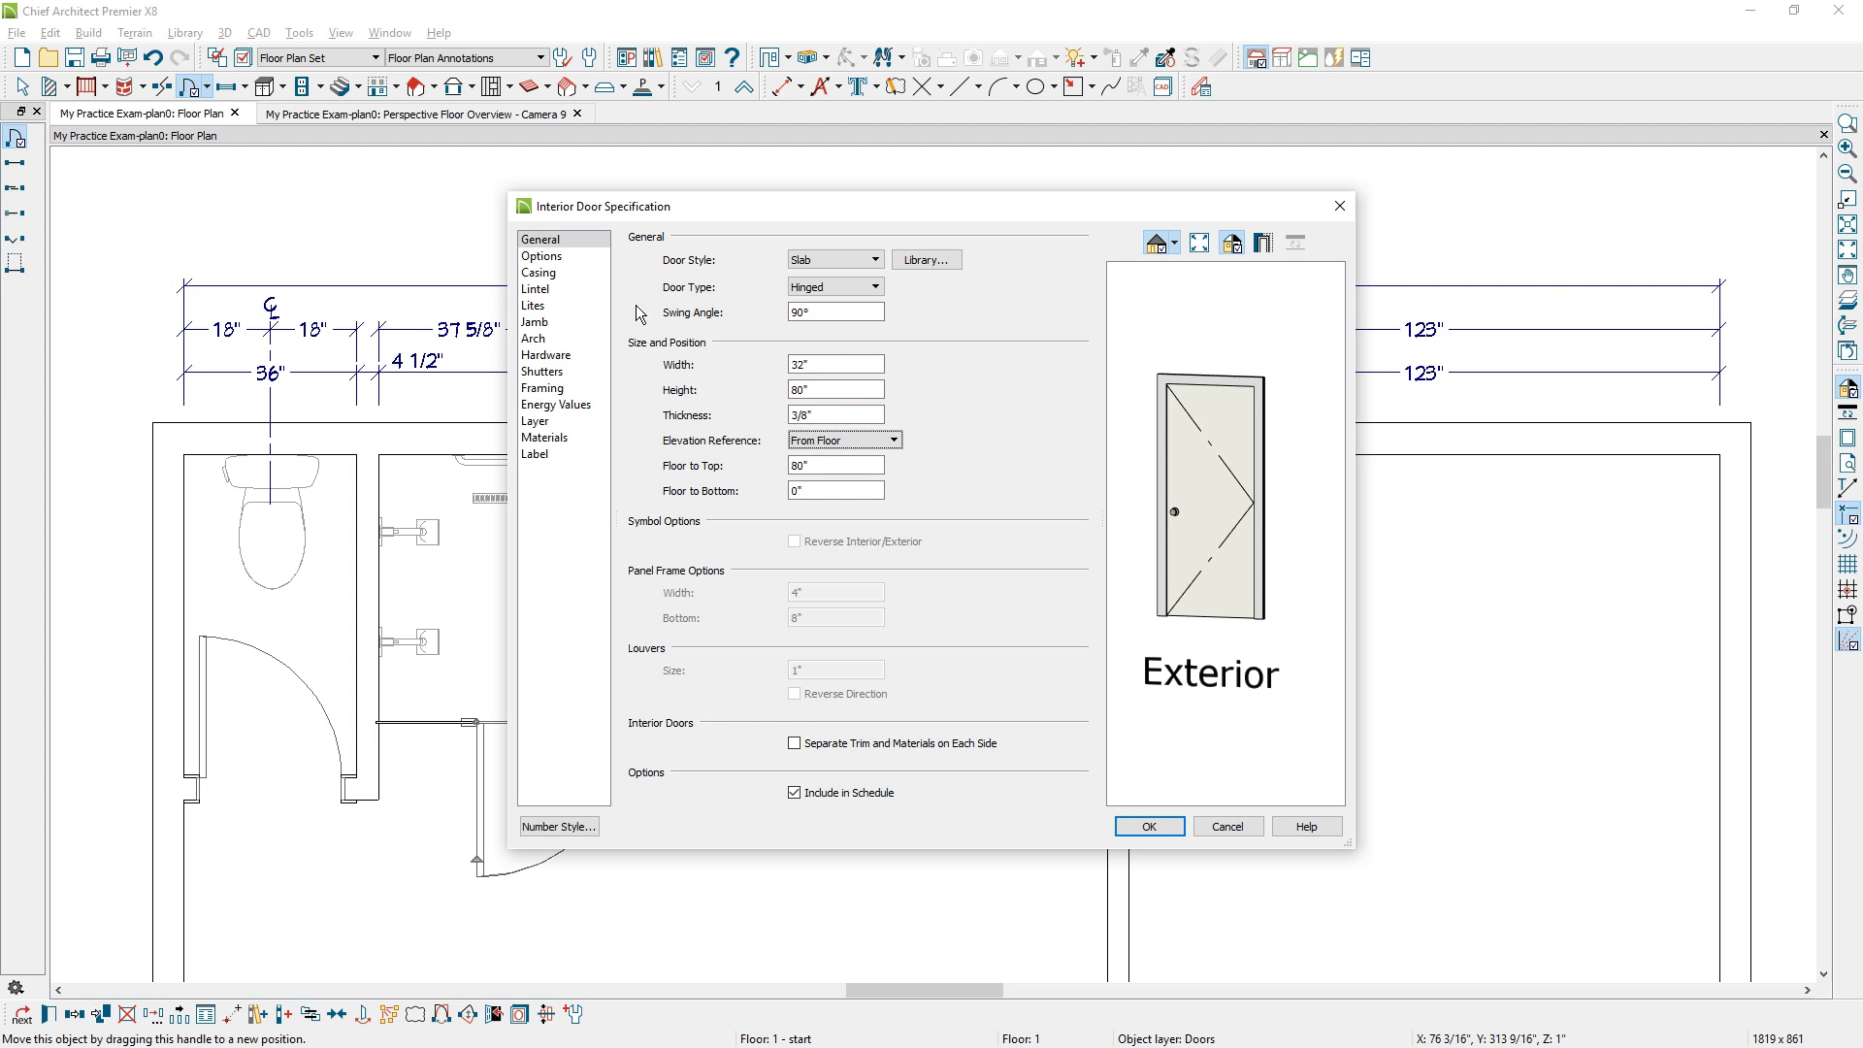
Let the shower door swing in both directions and remove its interior casing.
{"action": "left_click", "coordinate": [599, 258]}
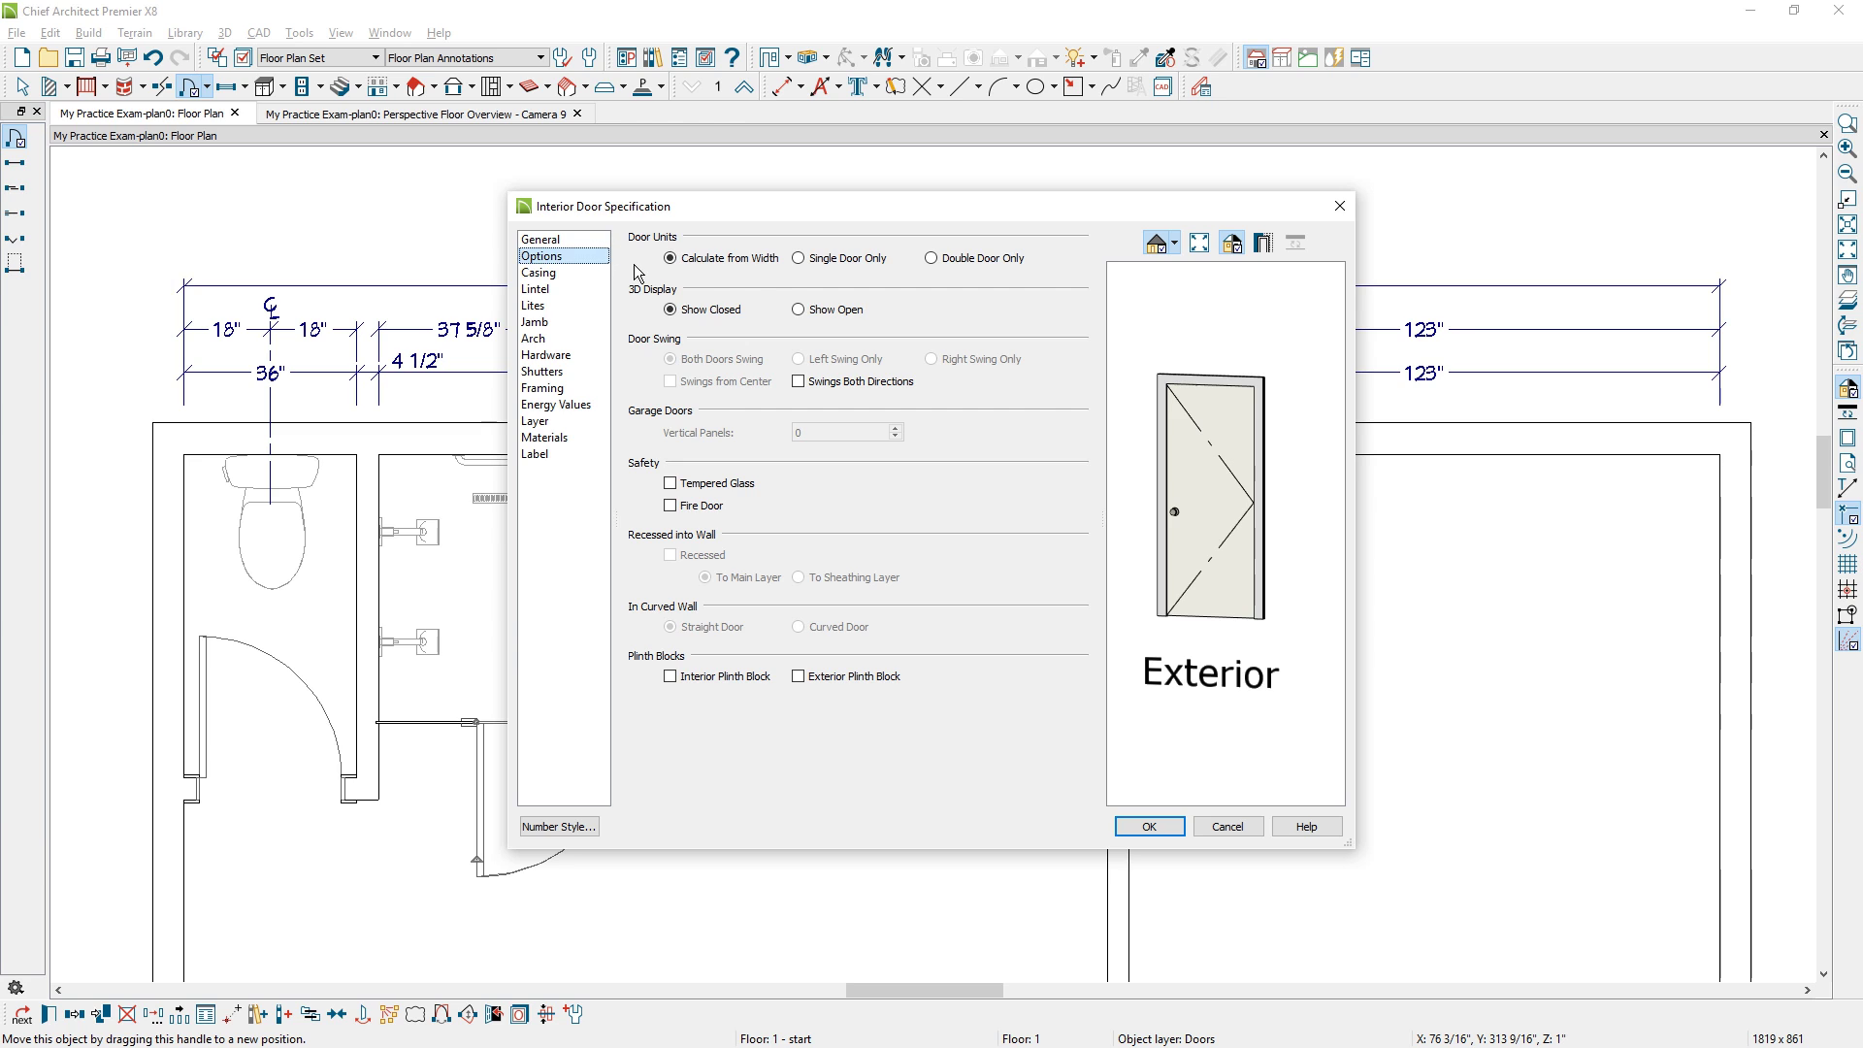
{"action": "left_click", "coordinate": [814, 385]}
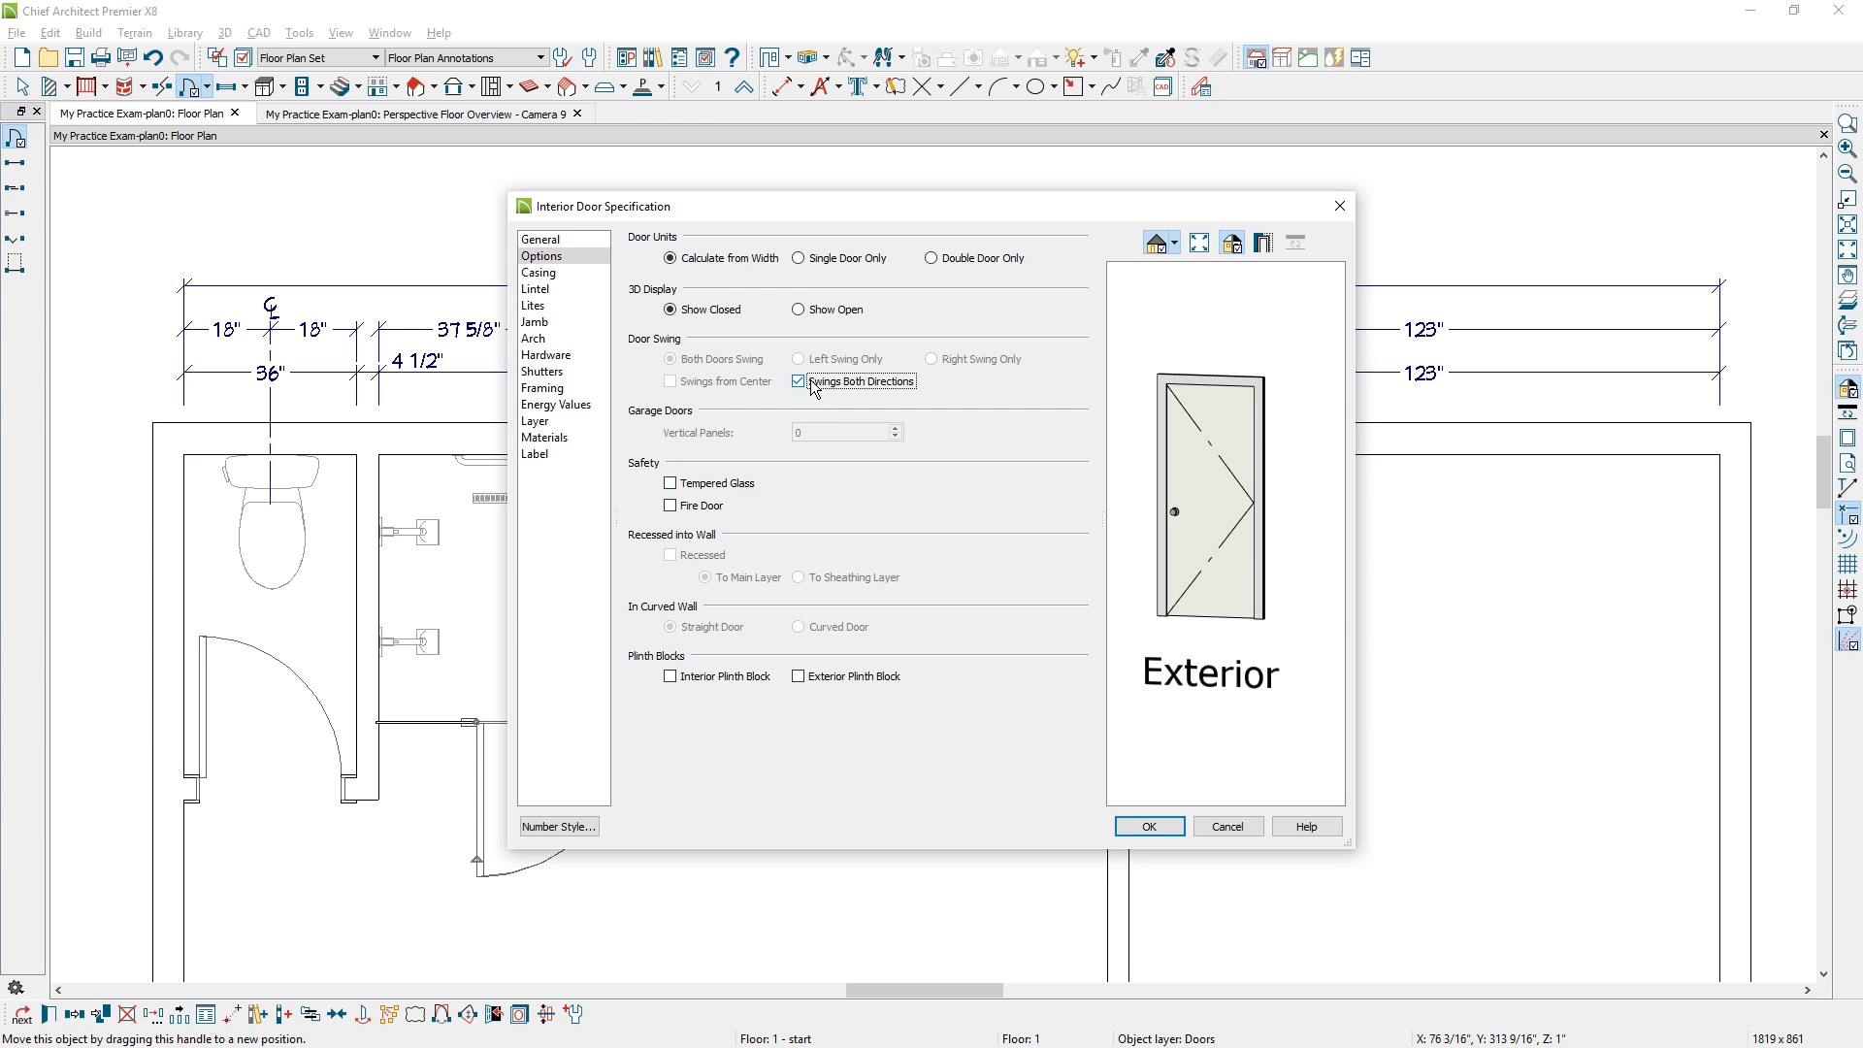
{"action": "left_click", "coordinate": [564, 275]}
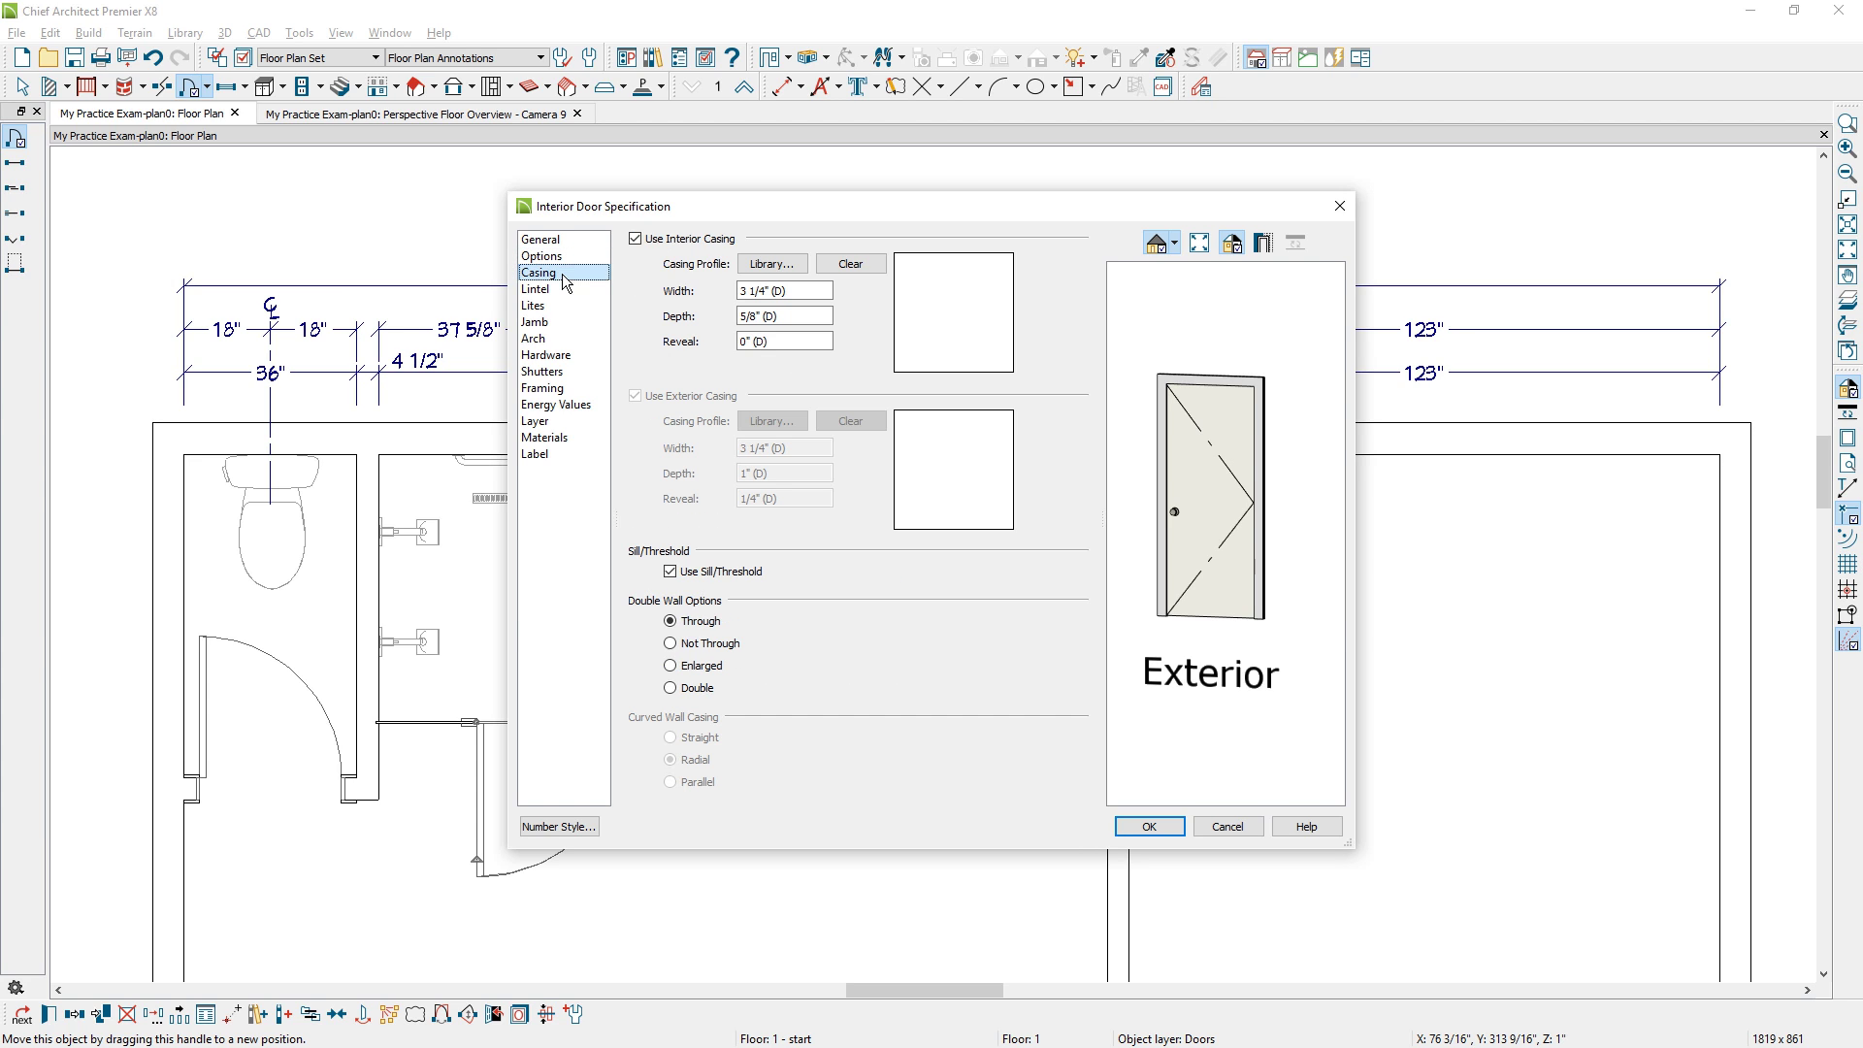
{"action": "left_click", "coordinate": [636, 239]}
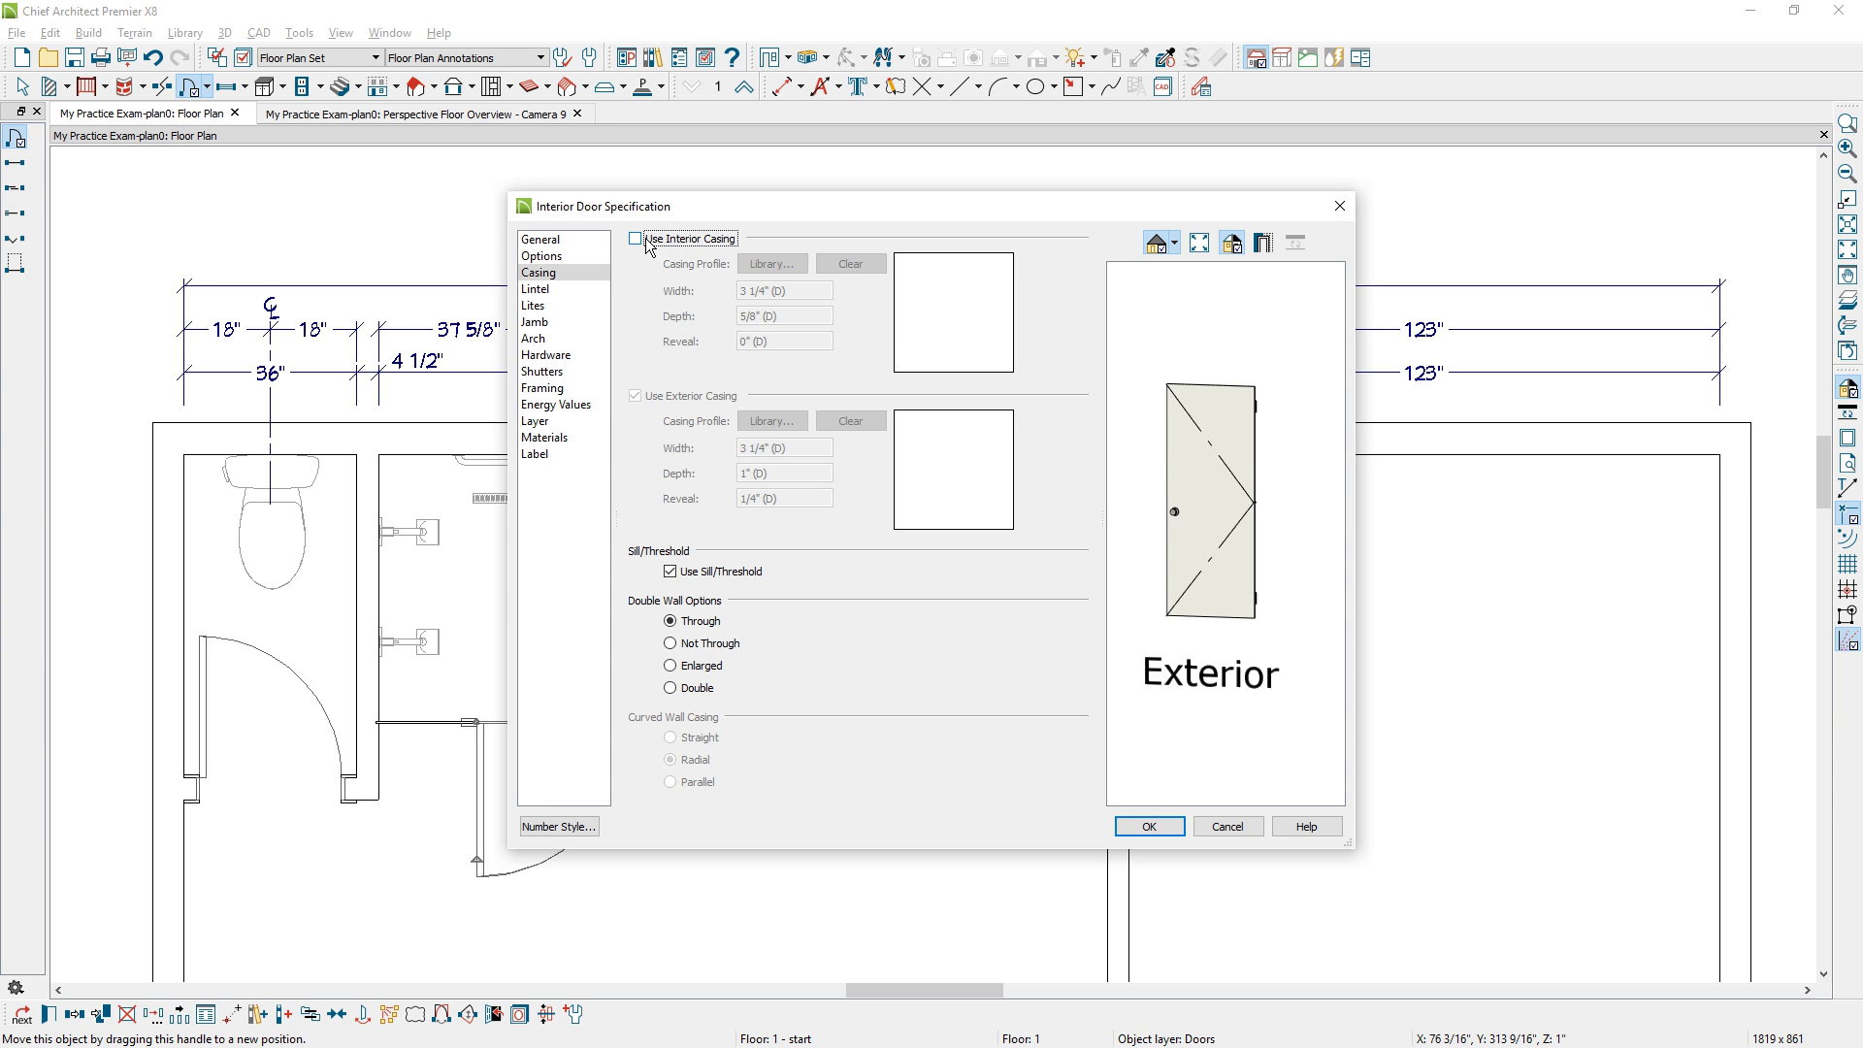
Use push plates for the shower door's interior and exterior handles and apply the door settings.
{"action": "left_click", "coordinate": [562, 356]}
{"action": "left_click", "coordinate": [851, 259]}
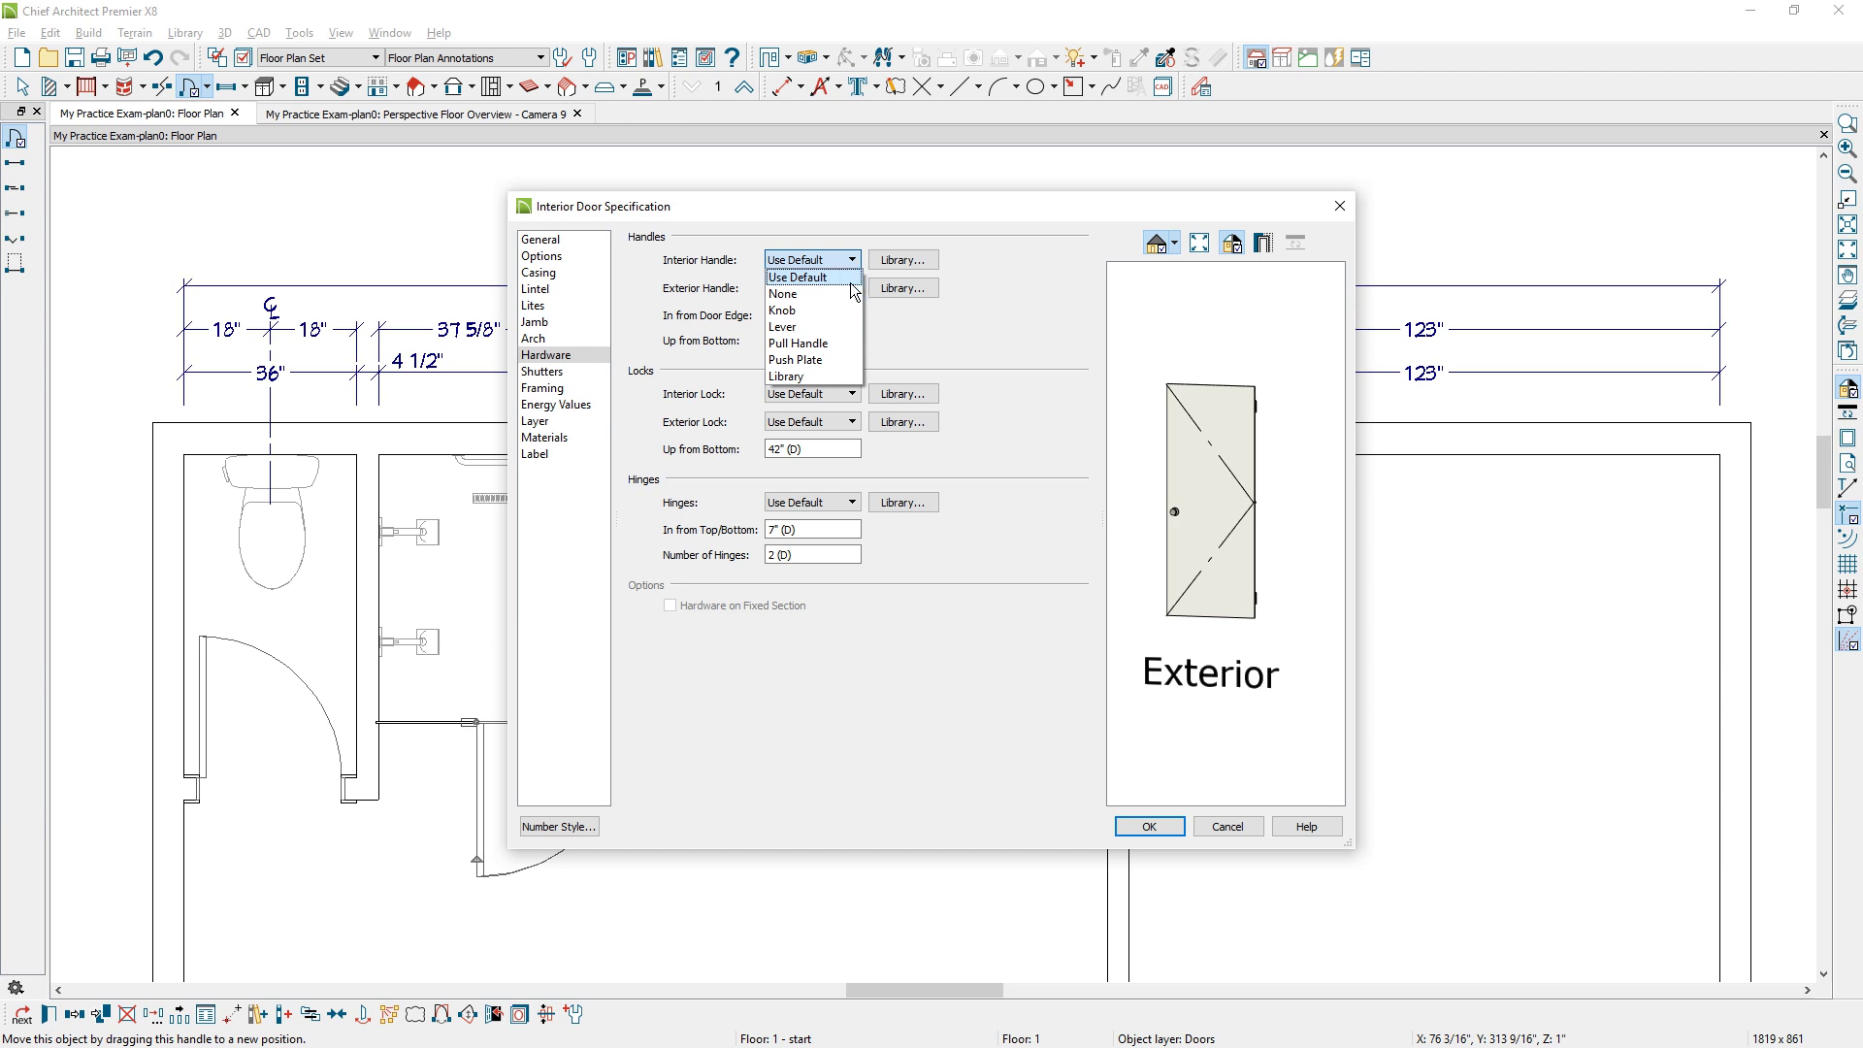
{"action": "left_click", "coordinate": [827, 360]}
{"action": "left_click", "coordinate": [834, 288]}
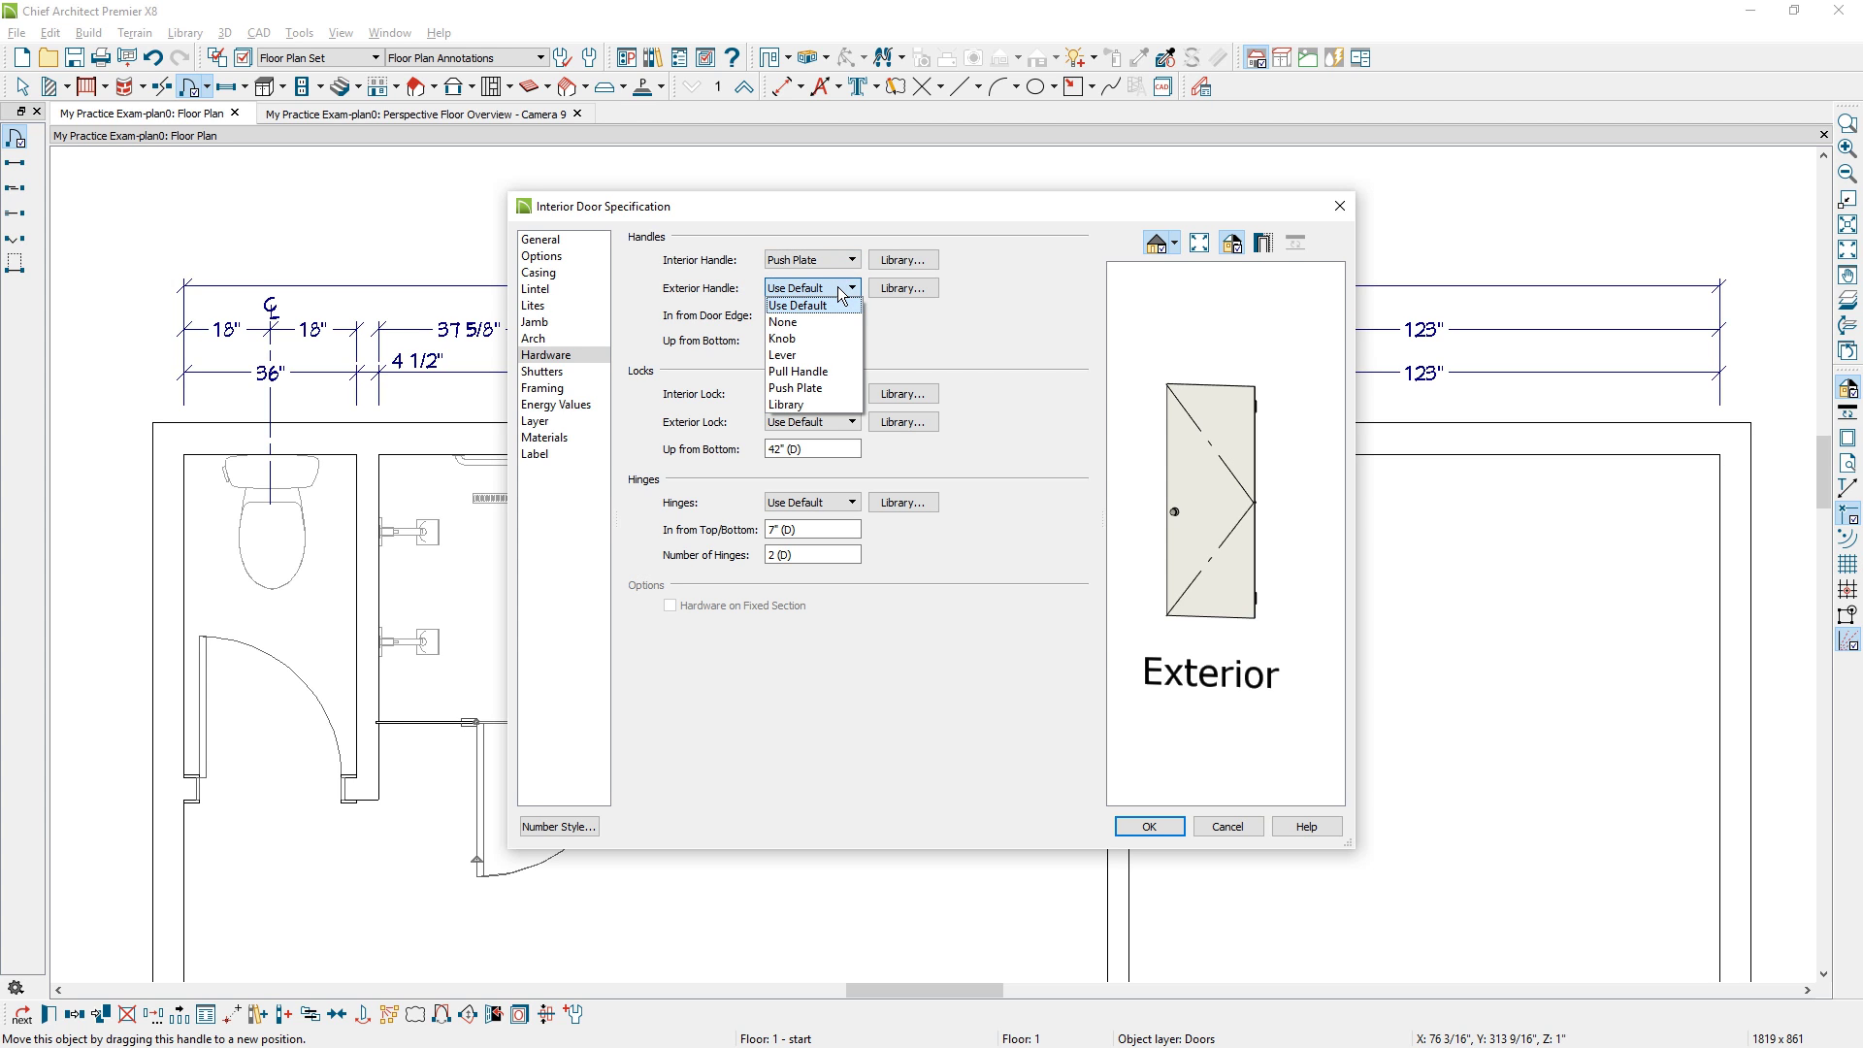
{"action": "left_click", "coordinate": [826, 389]}
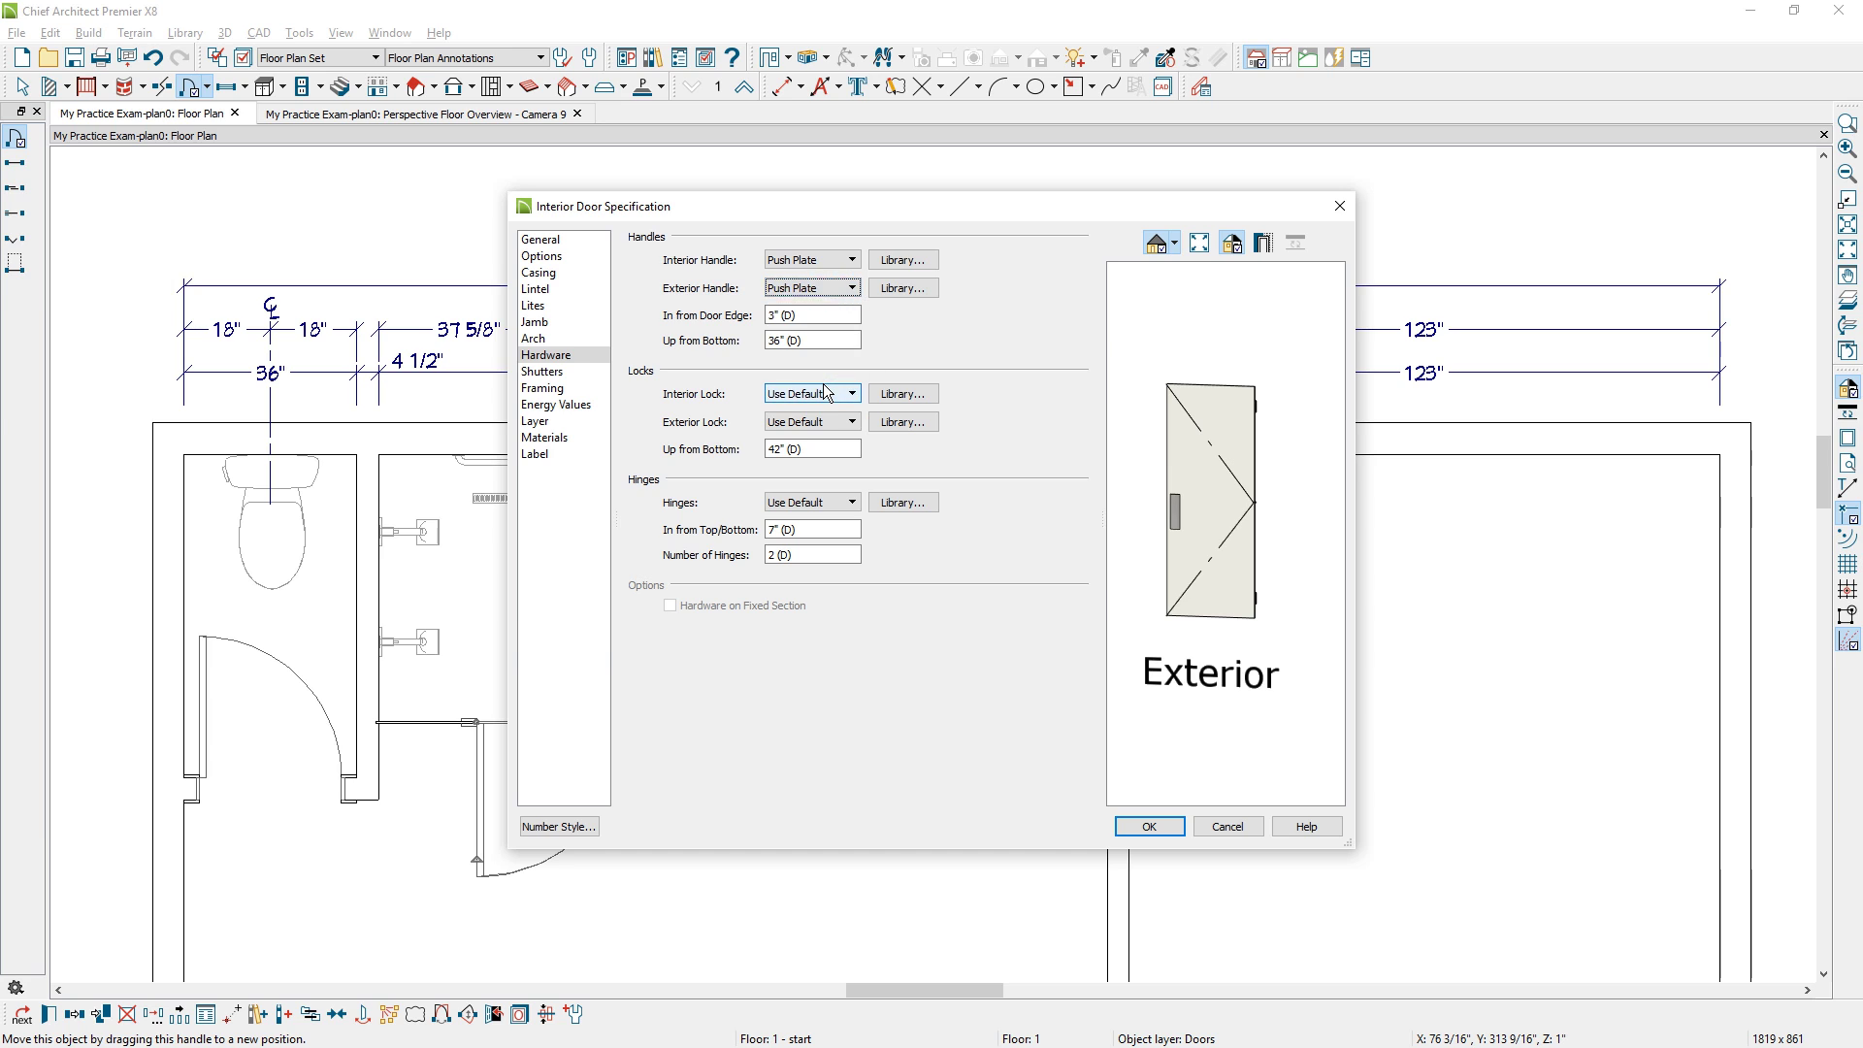
{"action": "left_click", "coordinate": [1153, 823]}
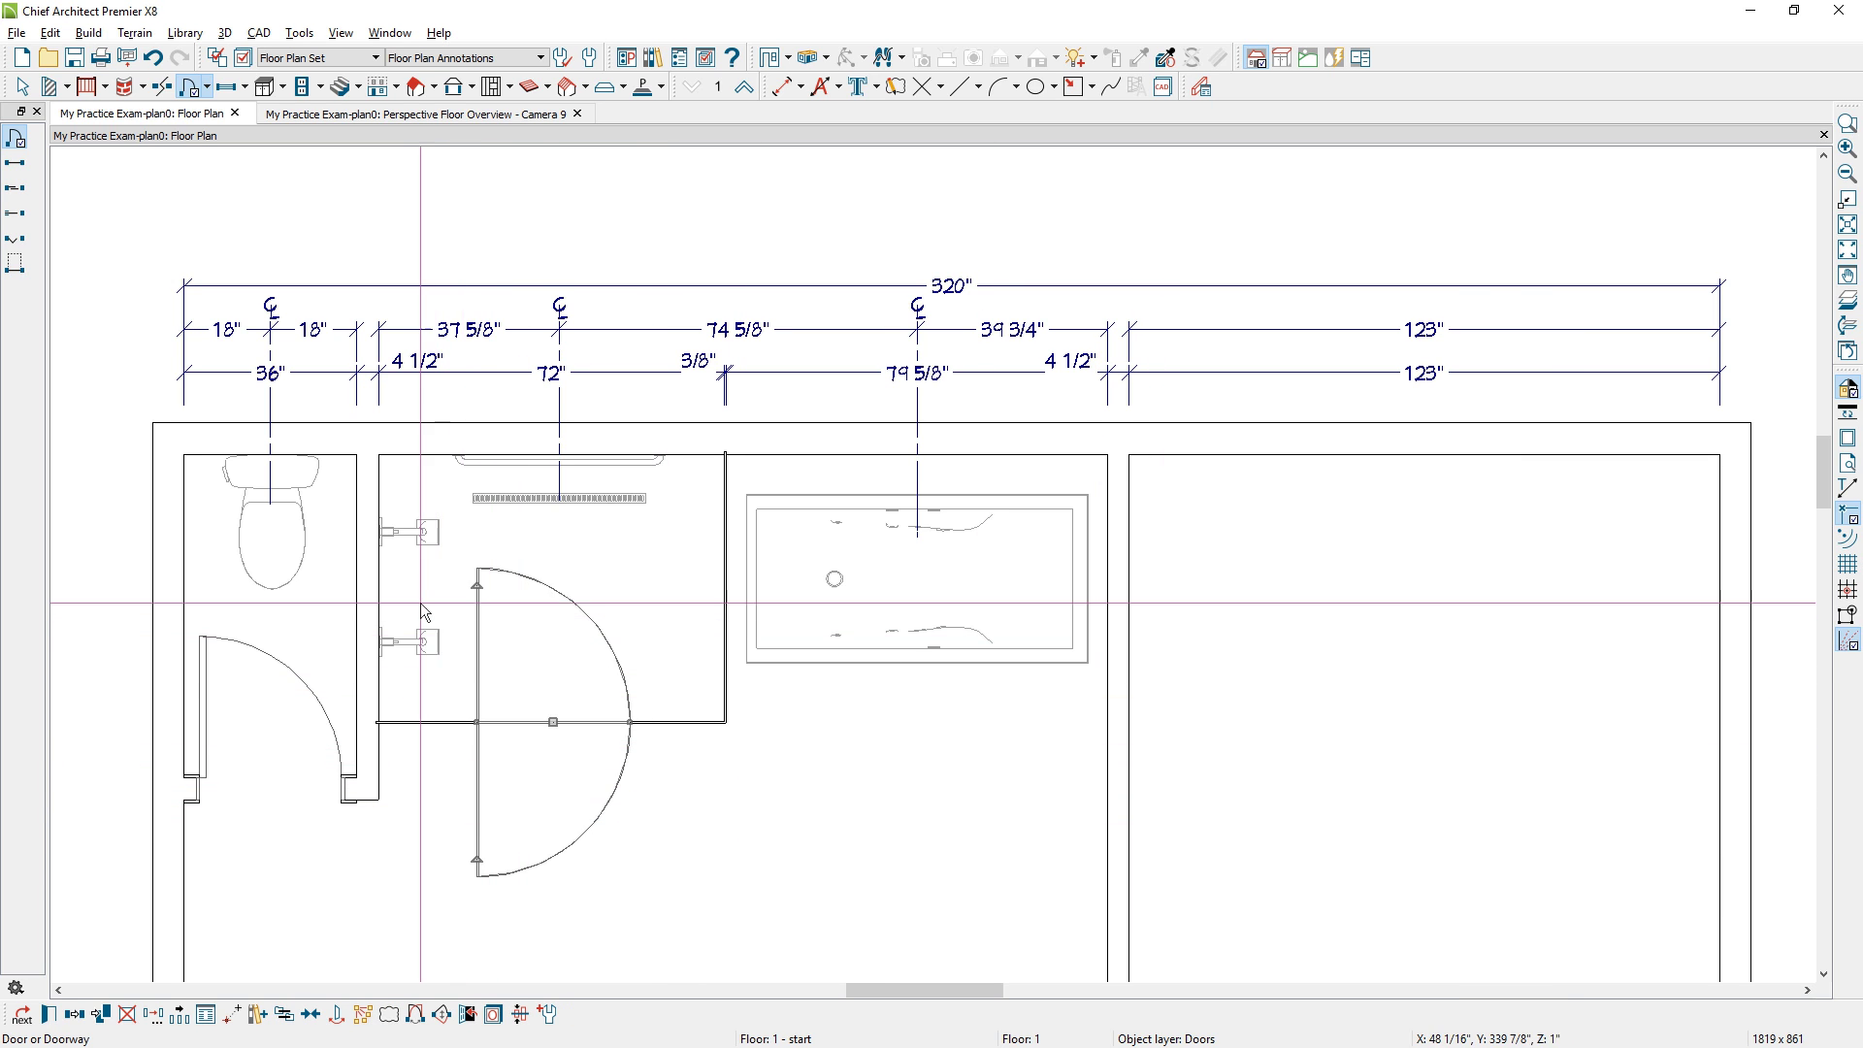
Narrow the shower door's opening angle in plan and switch its hinges to the side nearest the tub.
{"action": "left_click_drag", "start_coordinate": [476, 592], "coordinate": [652, 761]}
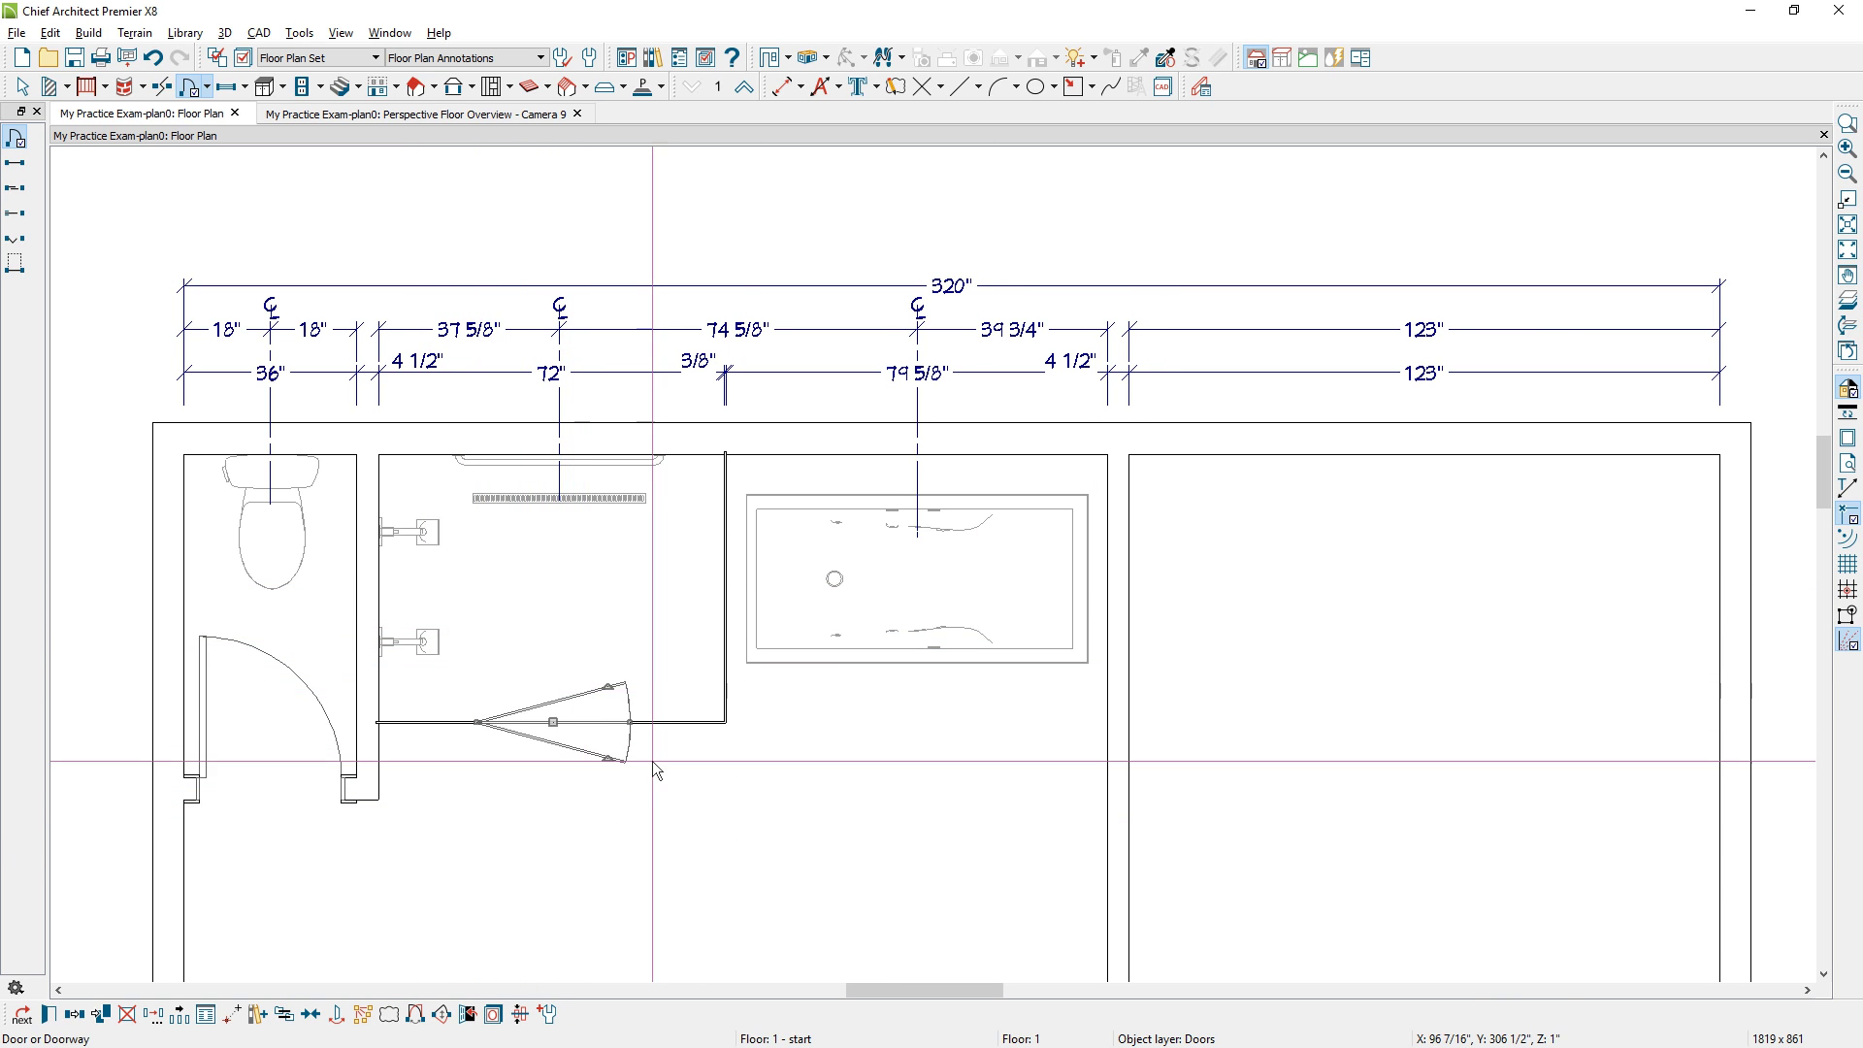
{"action": "left_click", "coordinate": [416, 1015]}
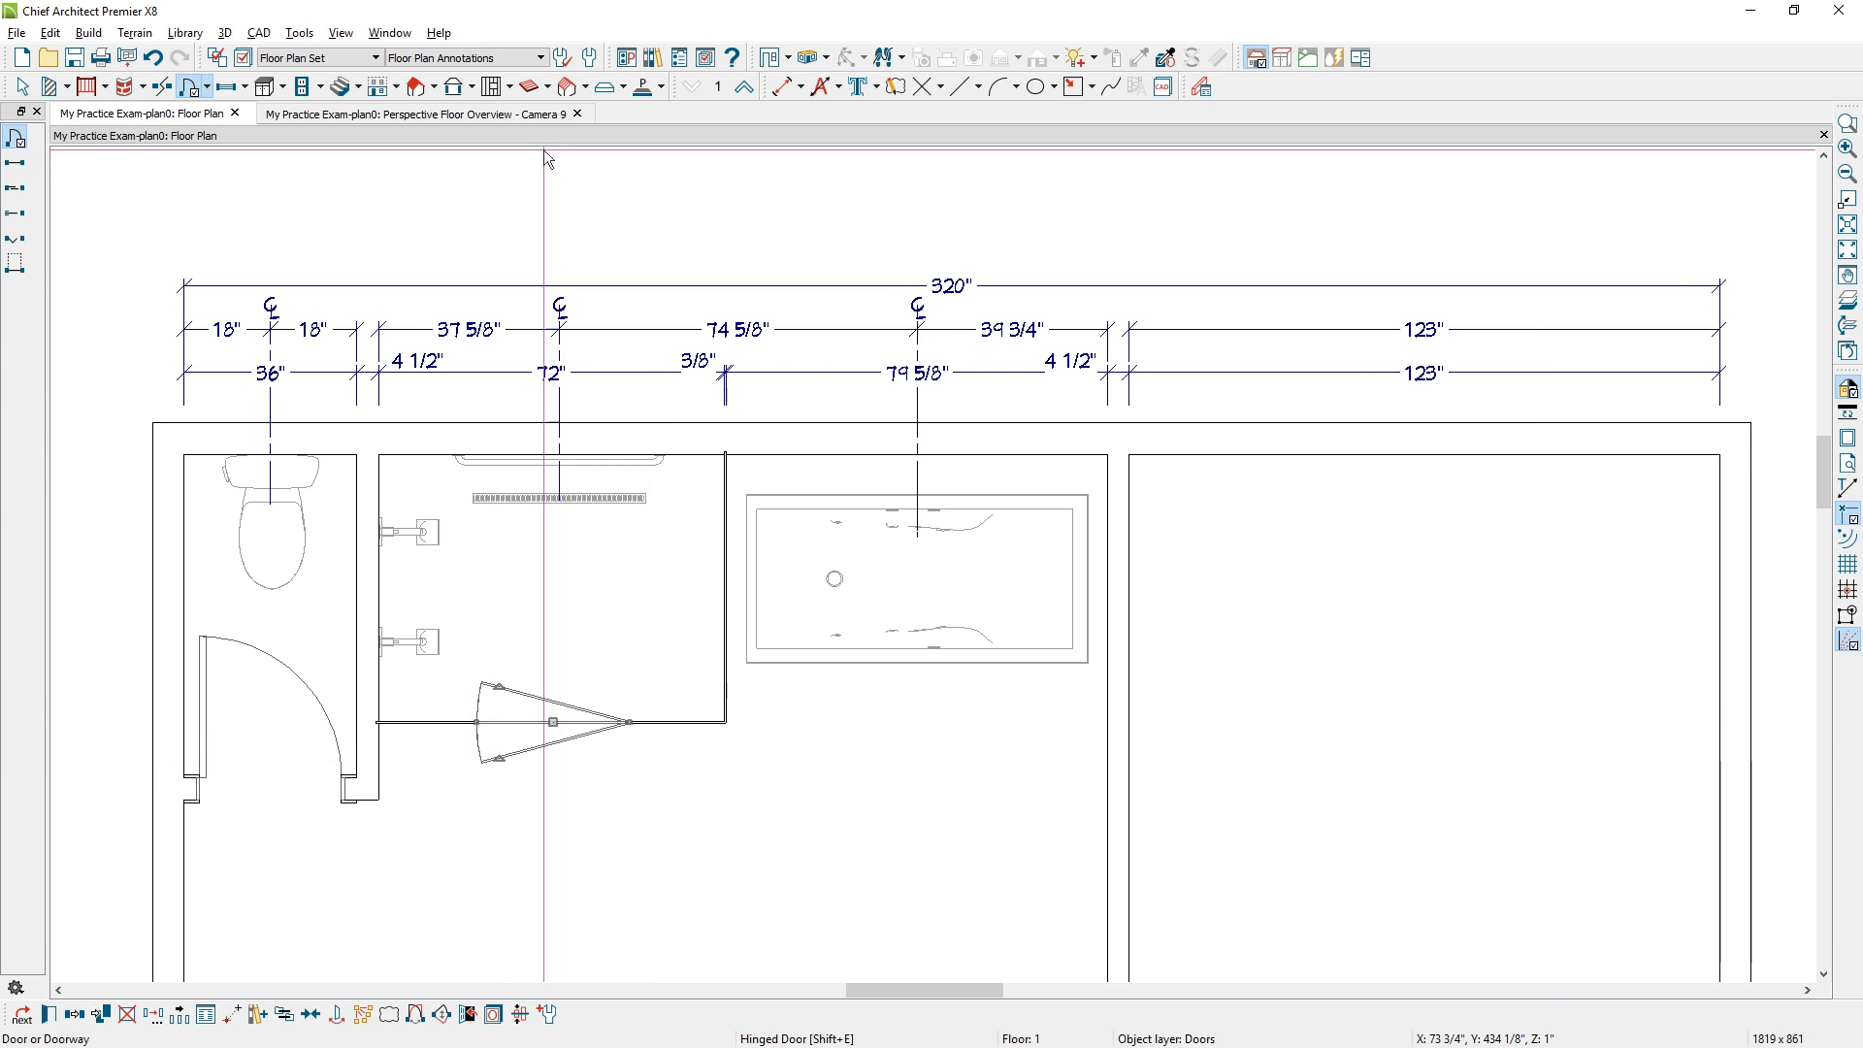
In the perspective overview, copy the Glass Tempered material from the shower wall onto the shower door.
{"action": "left_click", "coordinate": [530, 114]}
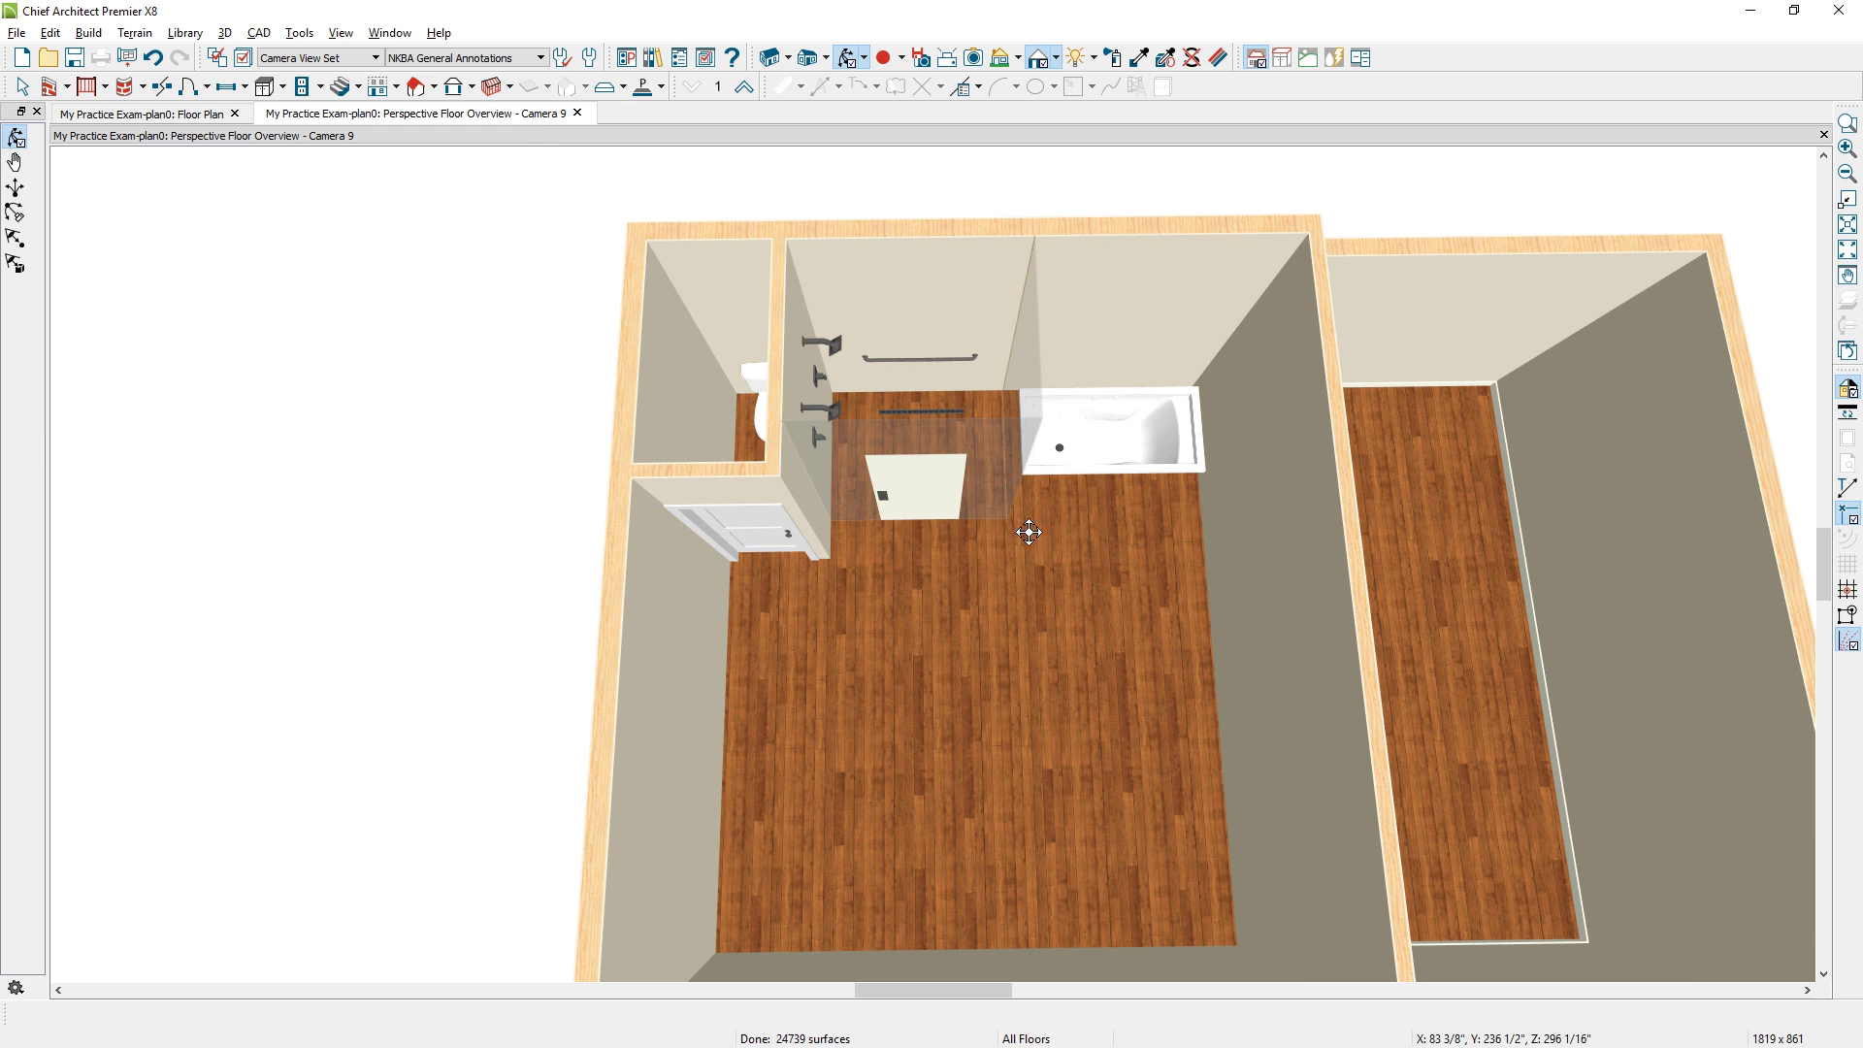
{"action": "scroll", "coordinate": [909, 468], "scroll_direction": "up", "scroll_amount": 2}
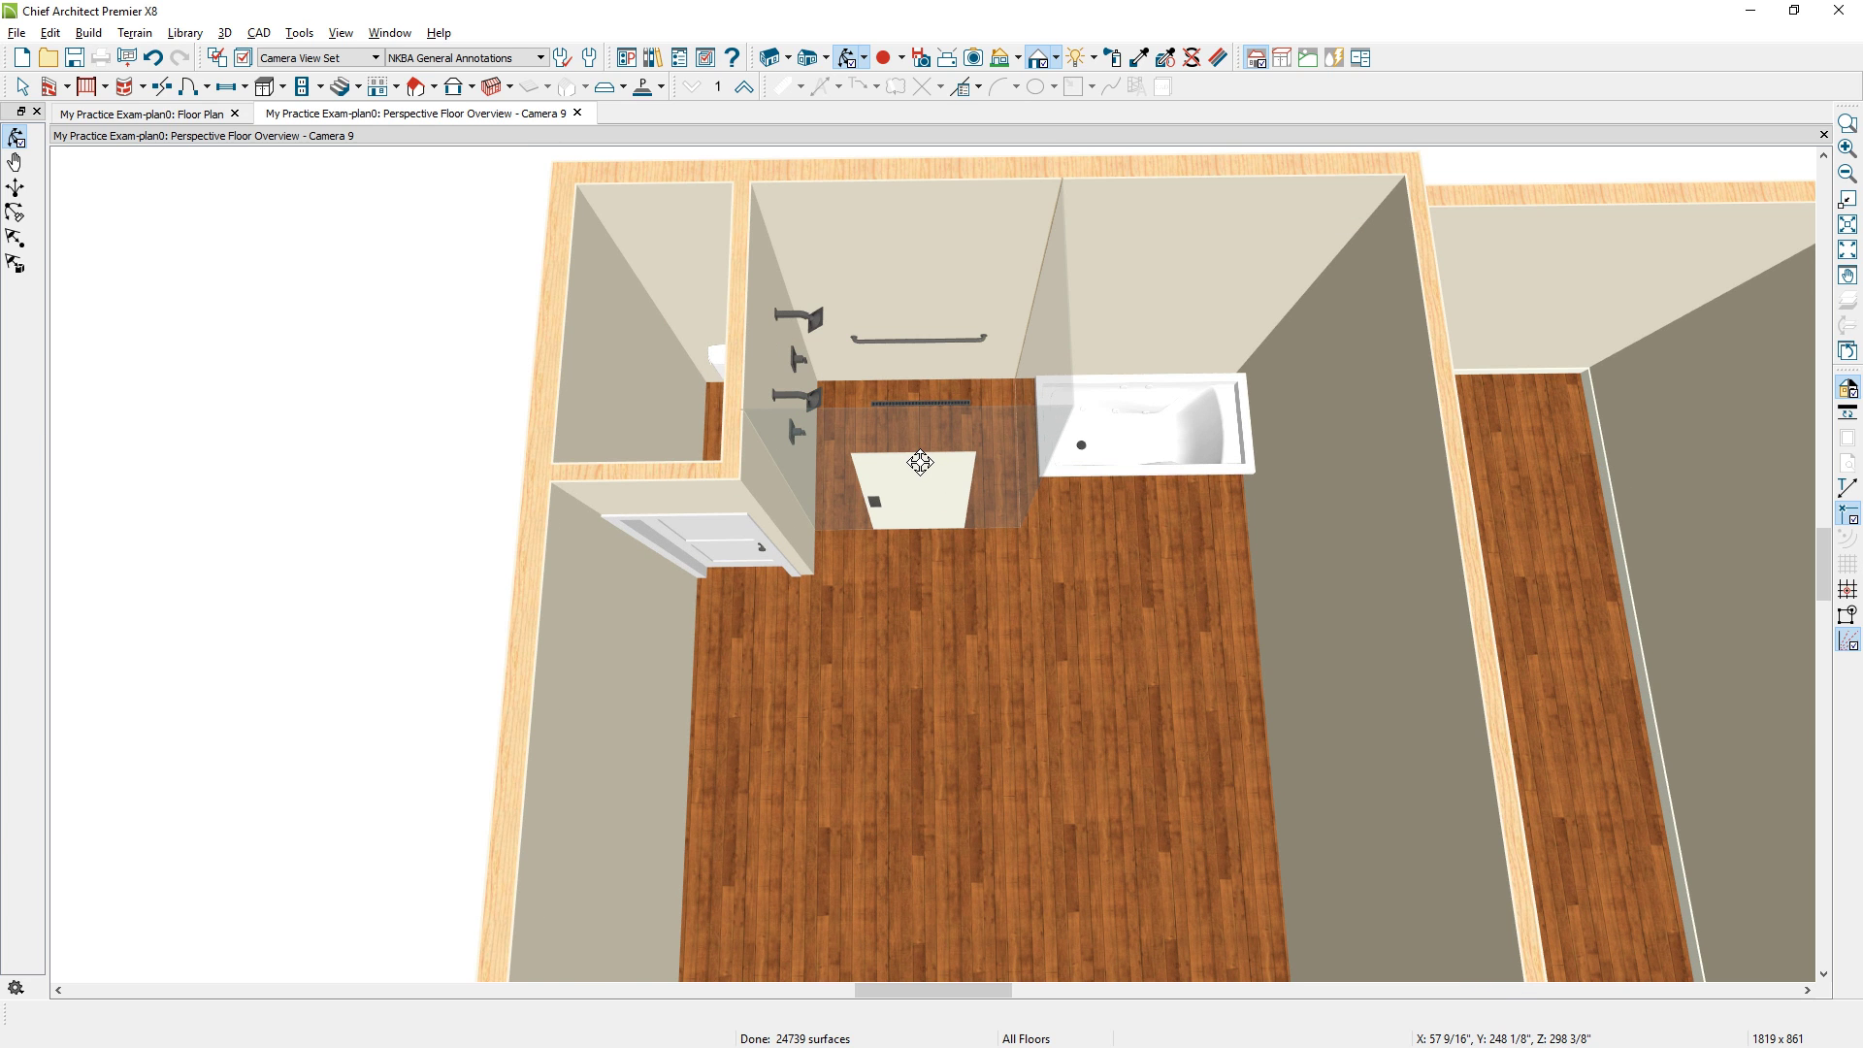
{"action": "left_click", "coordinate": [1140, 57]}
{"action": "left_click", "coordinate": [1014, 399]}
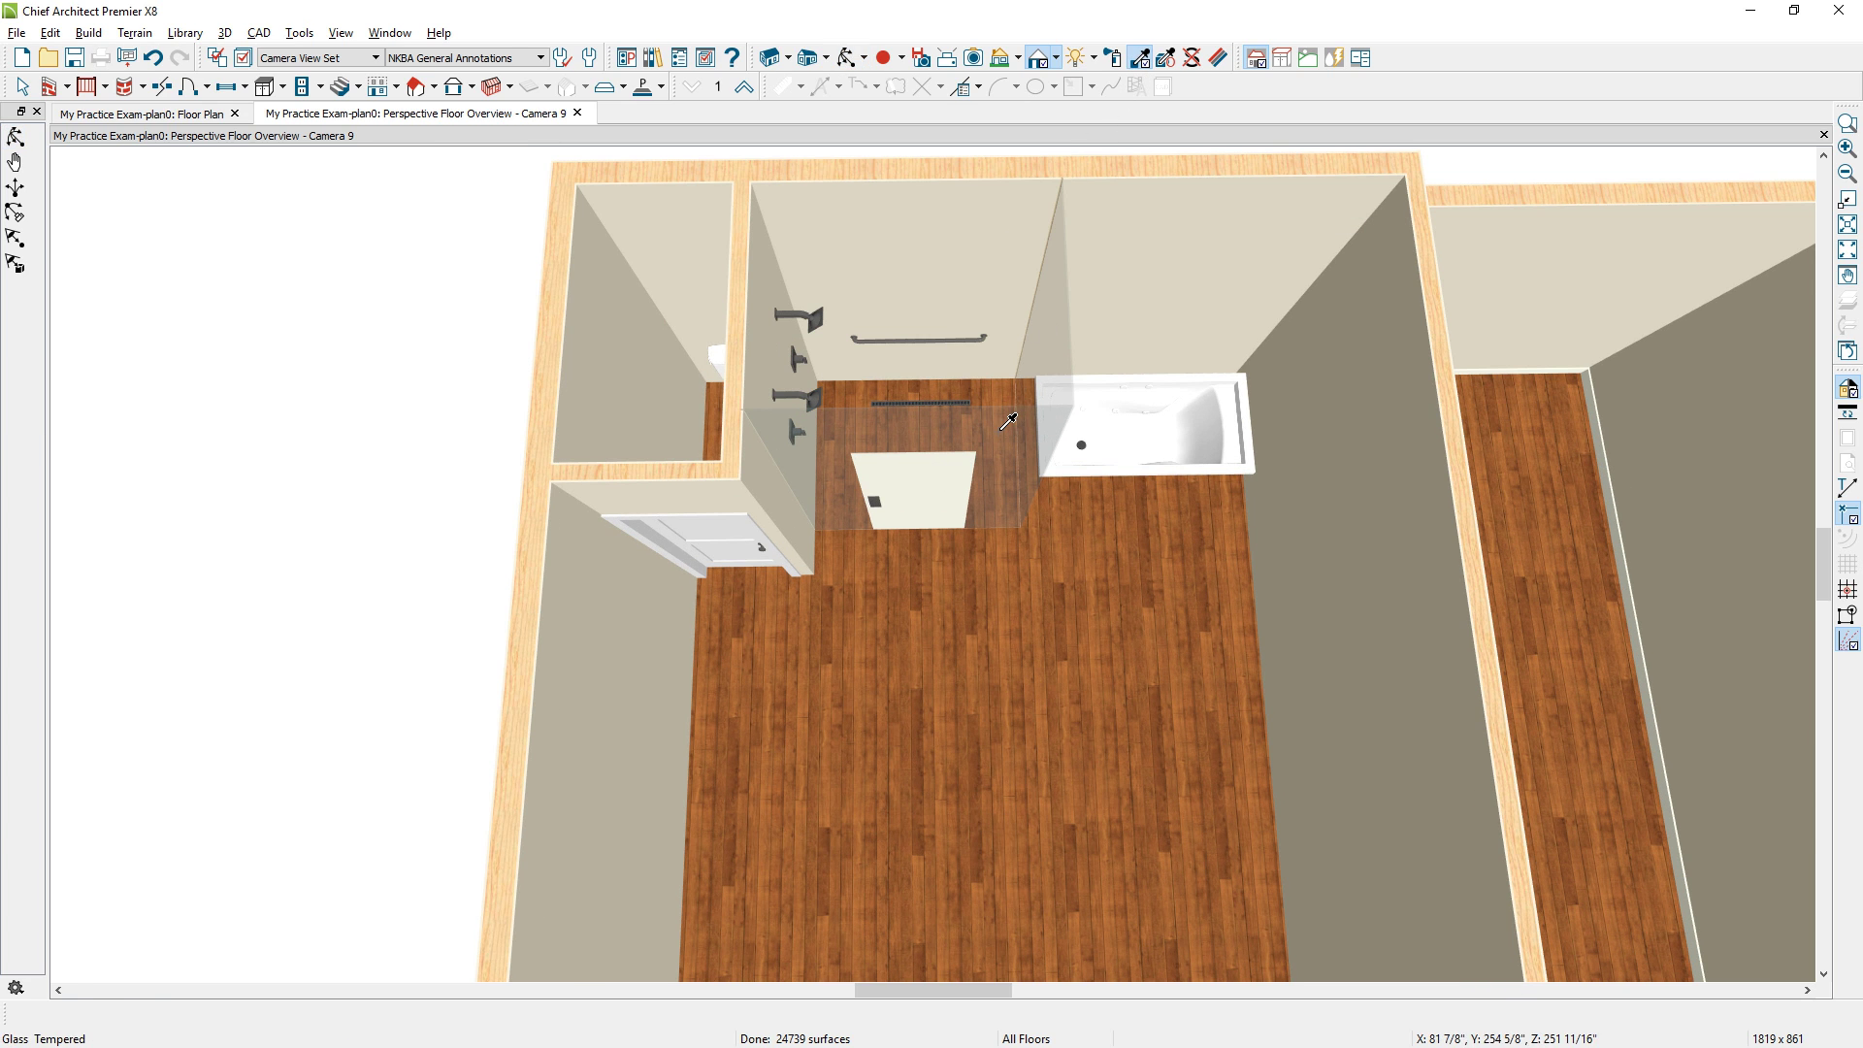
{"action": "left_click", "coordinate": [956, 481]}
{"action": "scroll", "coordinate": [998, 513], "scroll_direction": "up", "scroll_amount": 1}
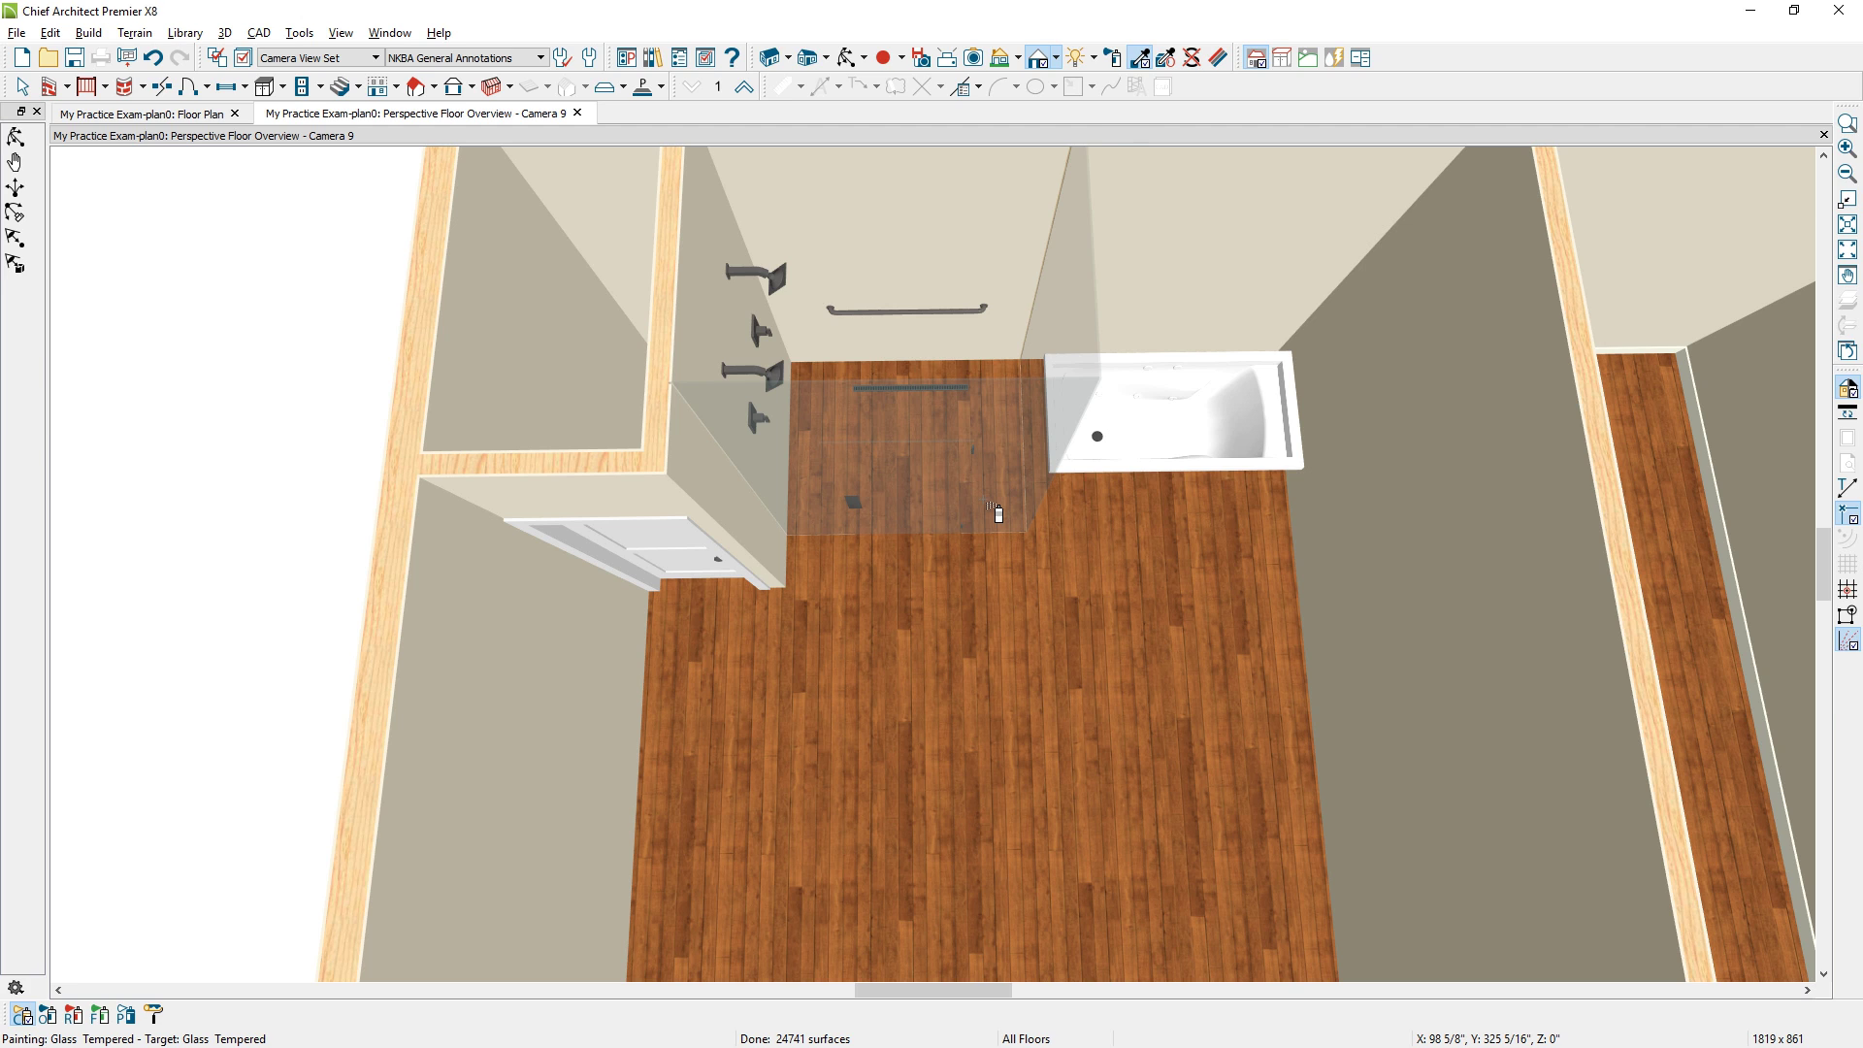
Paint the main bathroom floor with the limestone Sand Tile from the stone tile materials.
{"action": "left_click", "coordinate": [1115, 64]}
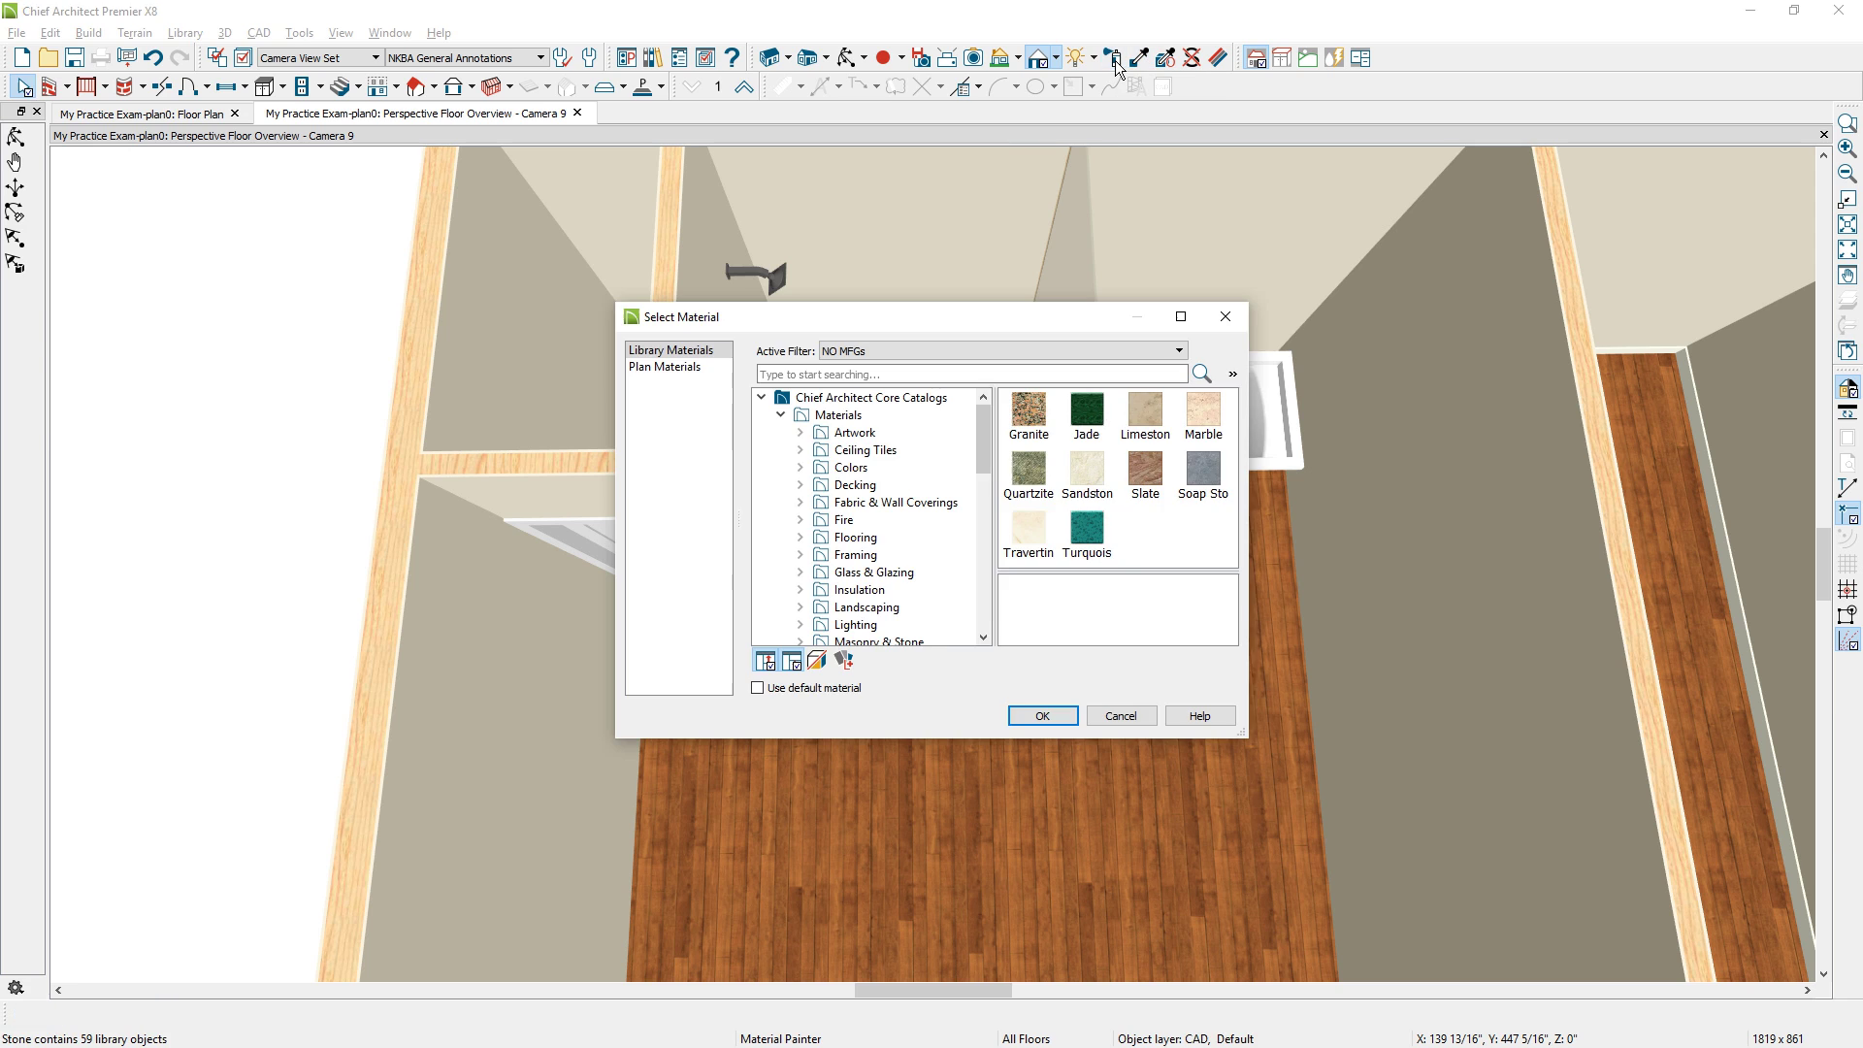
{"action": "left_click_drag", "start_coordinate": [986, 439], "coordinate": [984, 545]}
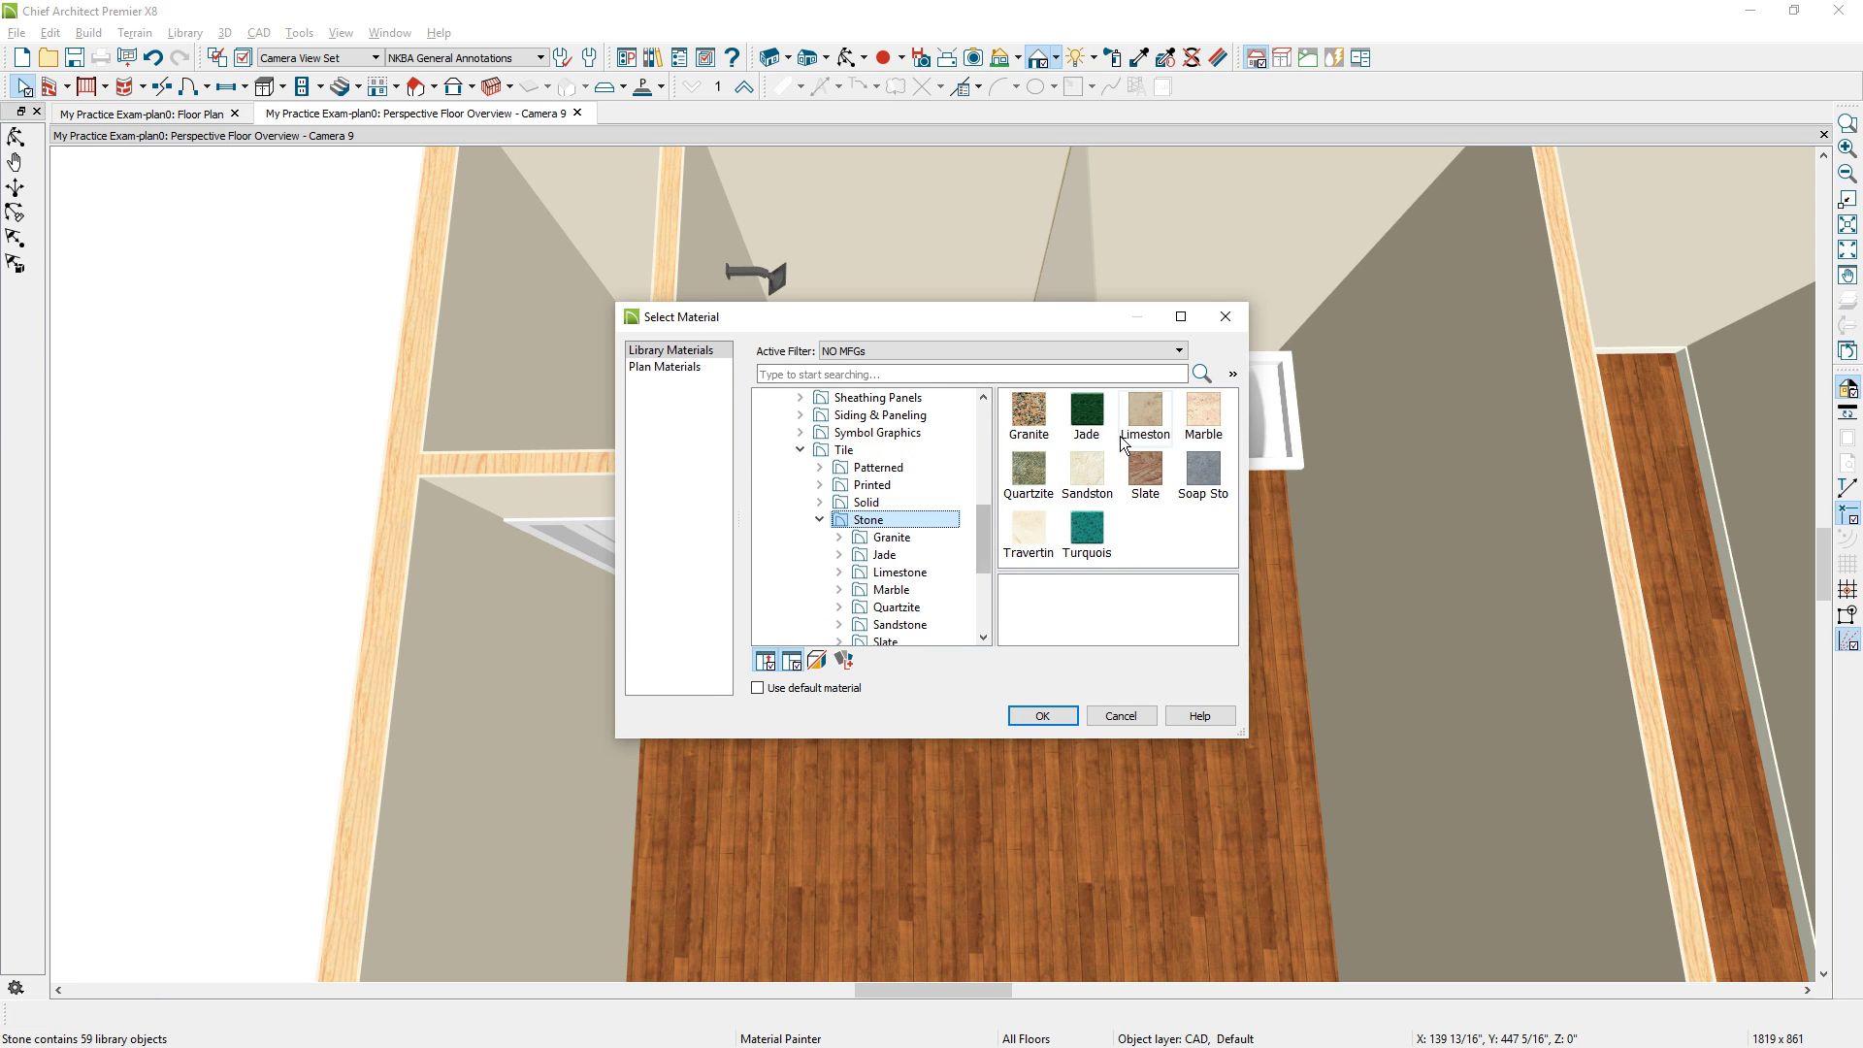
{"action": "left_click", "coordinate": [1140, 424]}
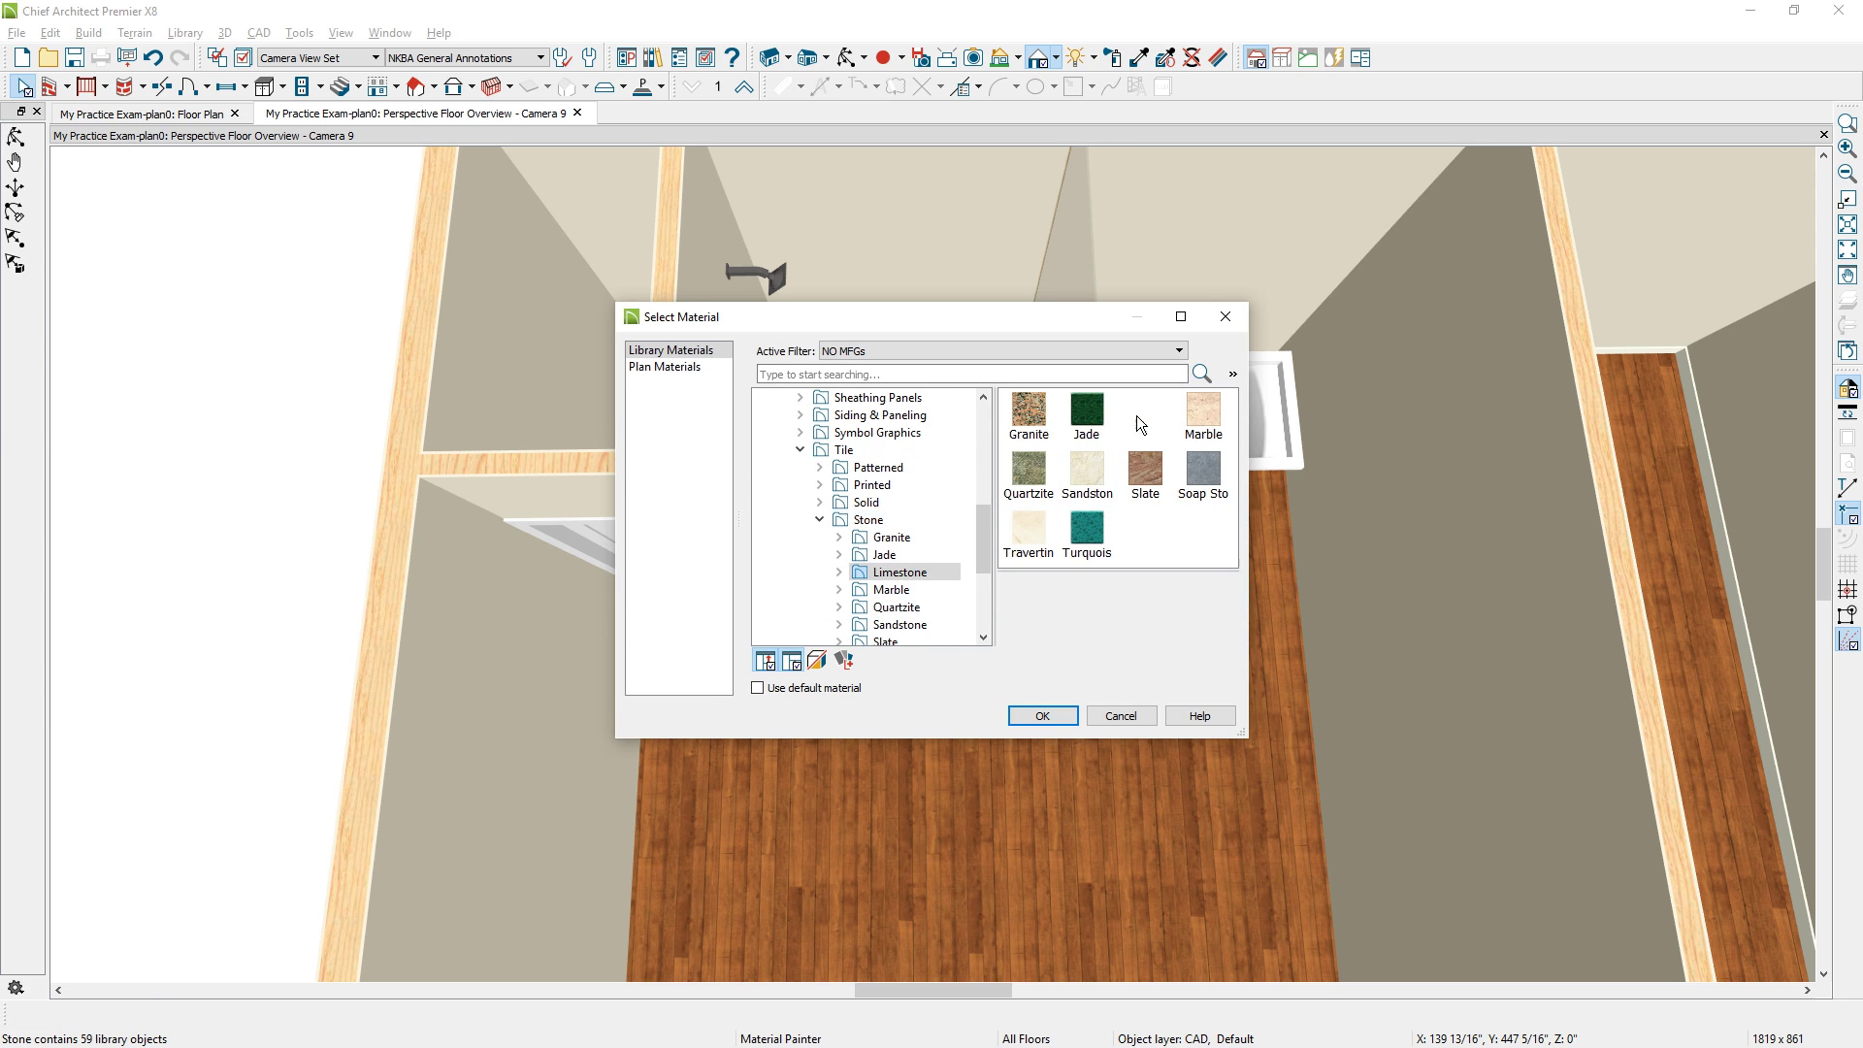
{"action": "left_click", "coordinate": [1055, 717]}
{"action": "left_click", "coordinate": [1057, 798]}
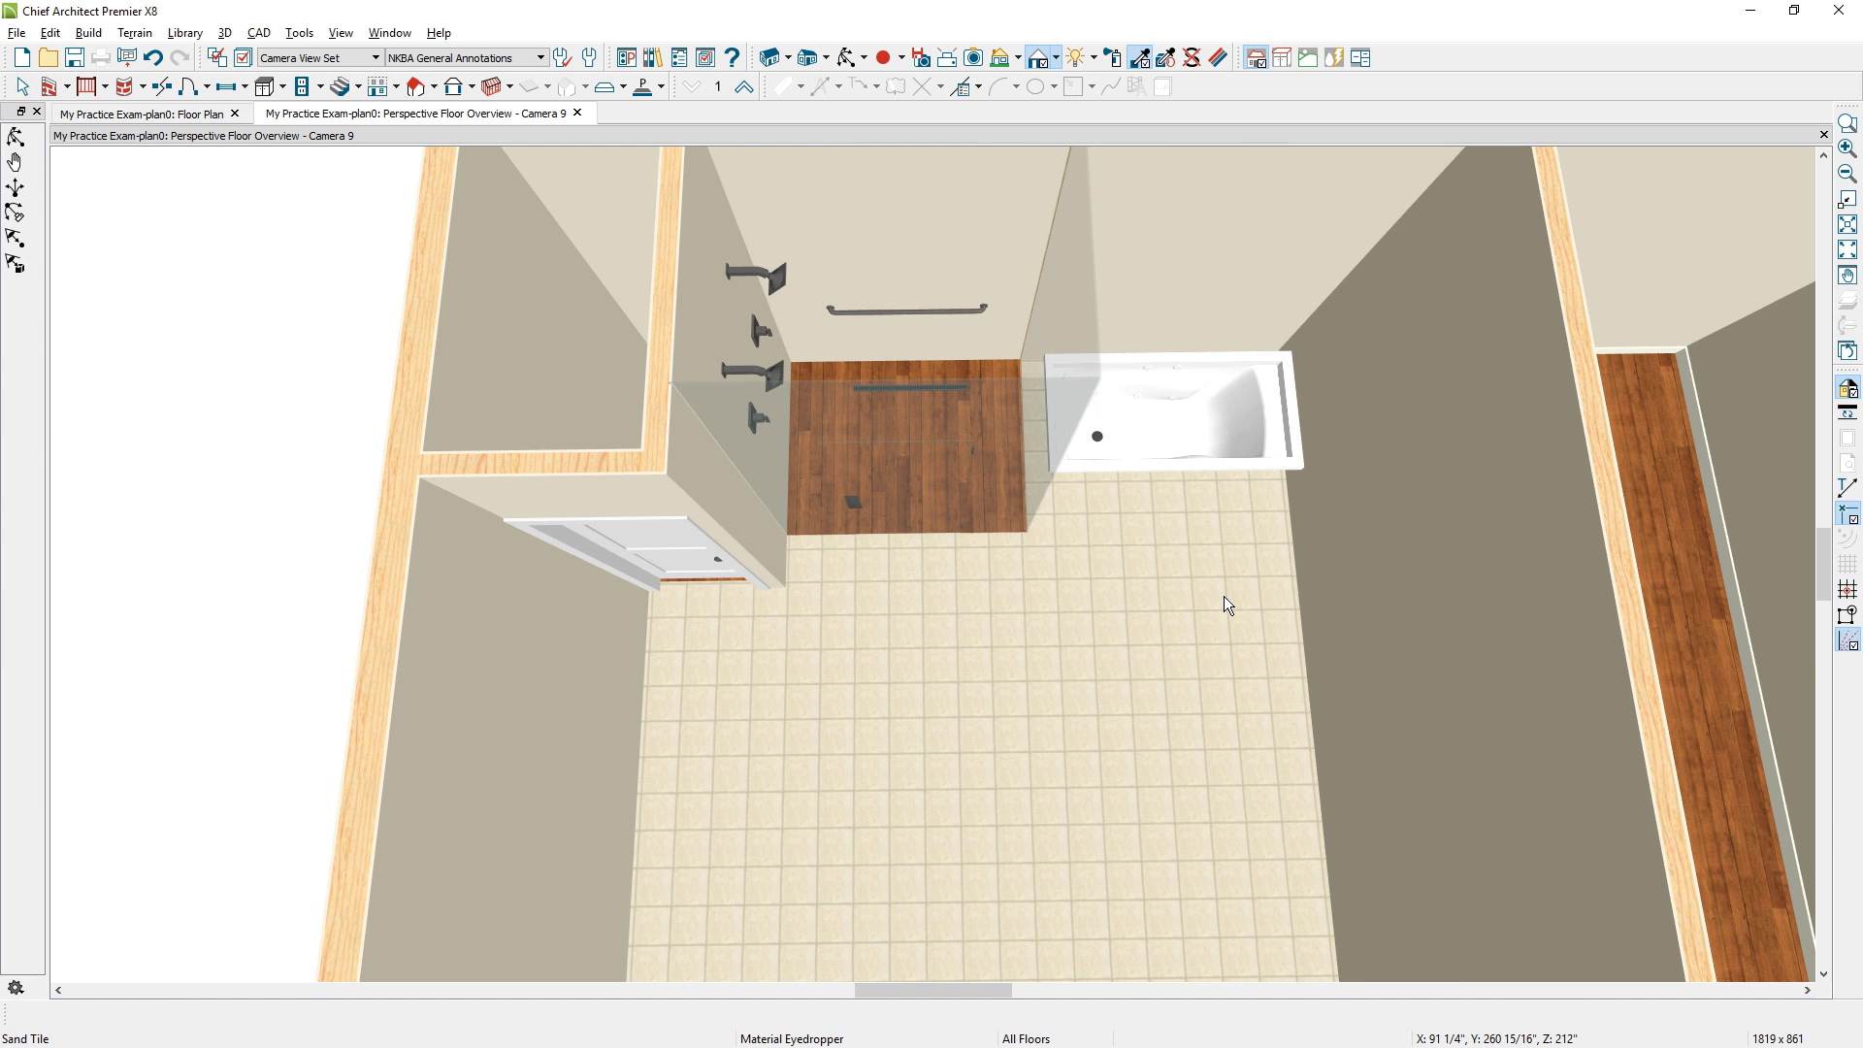
Copy the Sand Tile material from the main bathroom floor onto the shower and toilet closet floors.
{"action": "left_click", "coordinate": [1137, 576]}
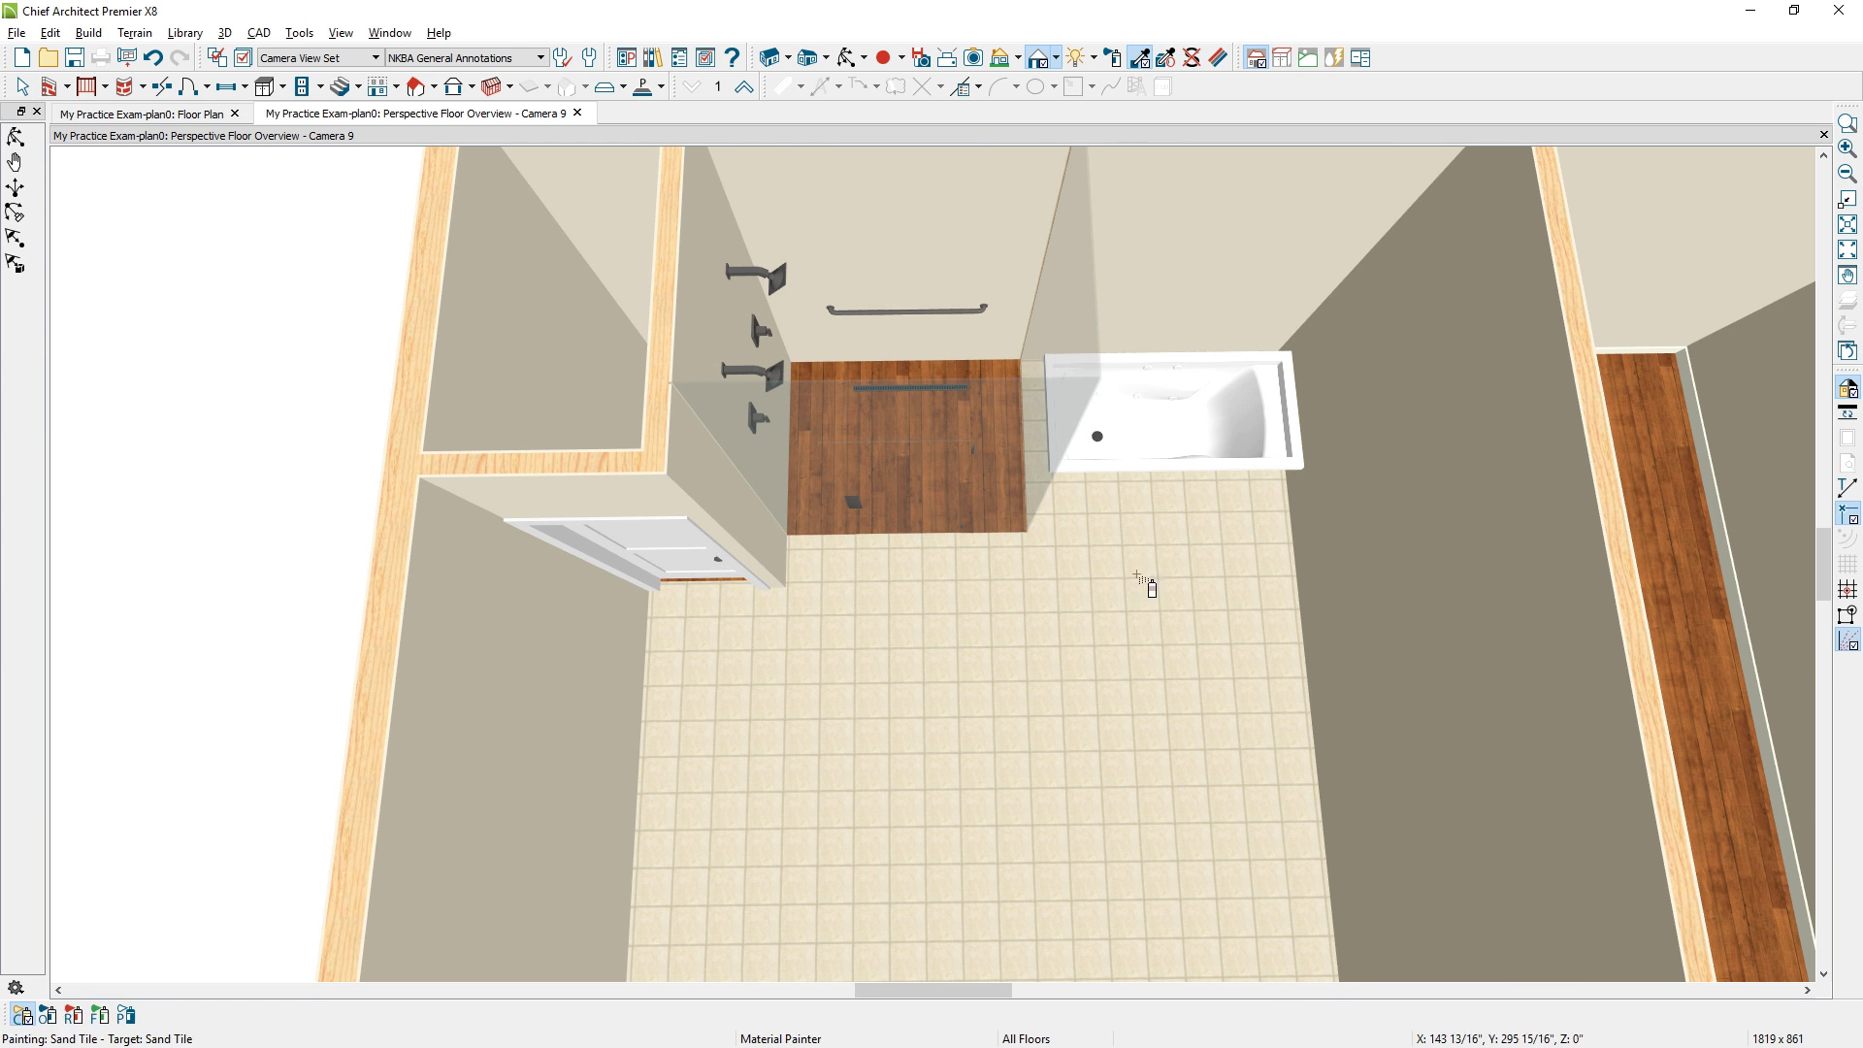
{"action": "left_click", "coordinate": [801, 372]}
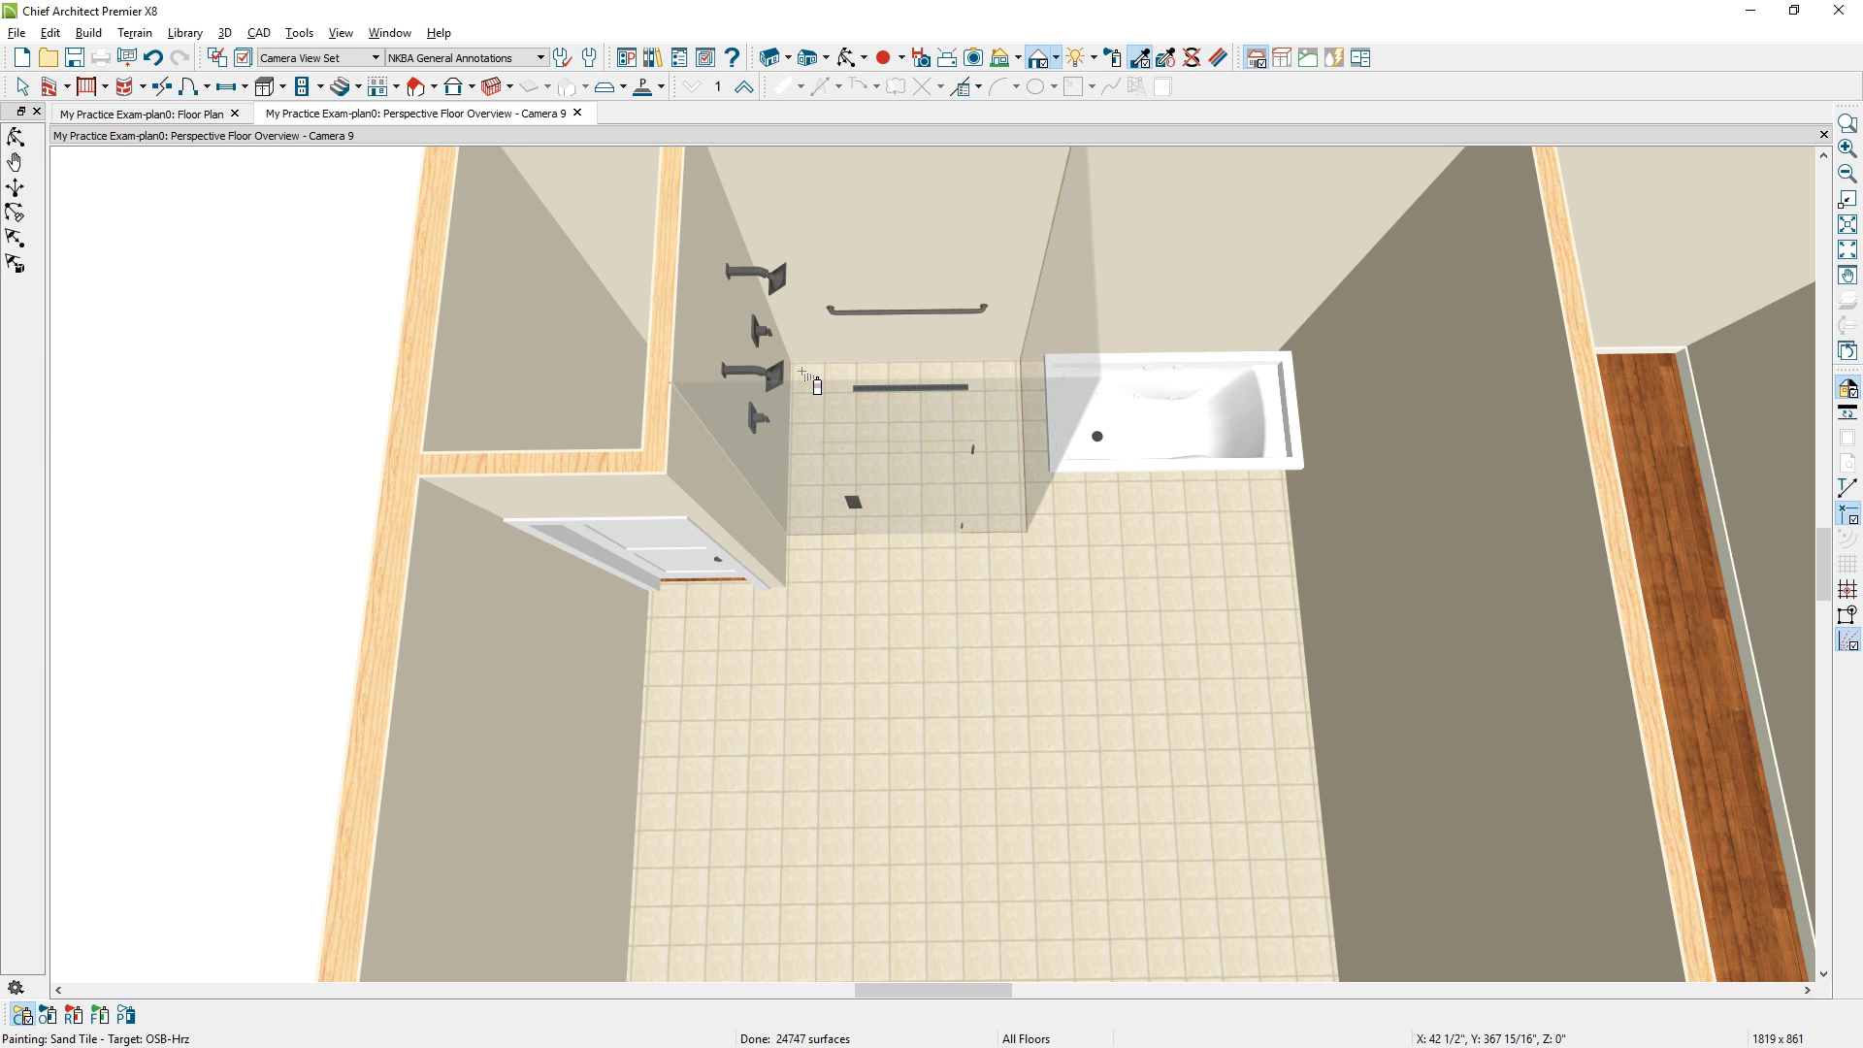
{"action": "middle_click_drag", "start_coordinate": [802, 373], "coordinate": [909, 463]}
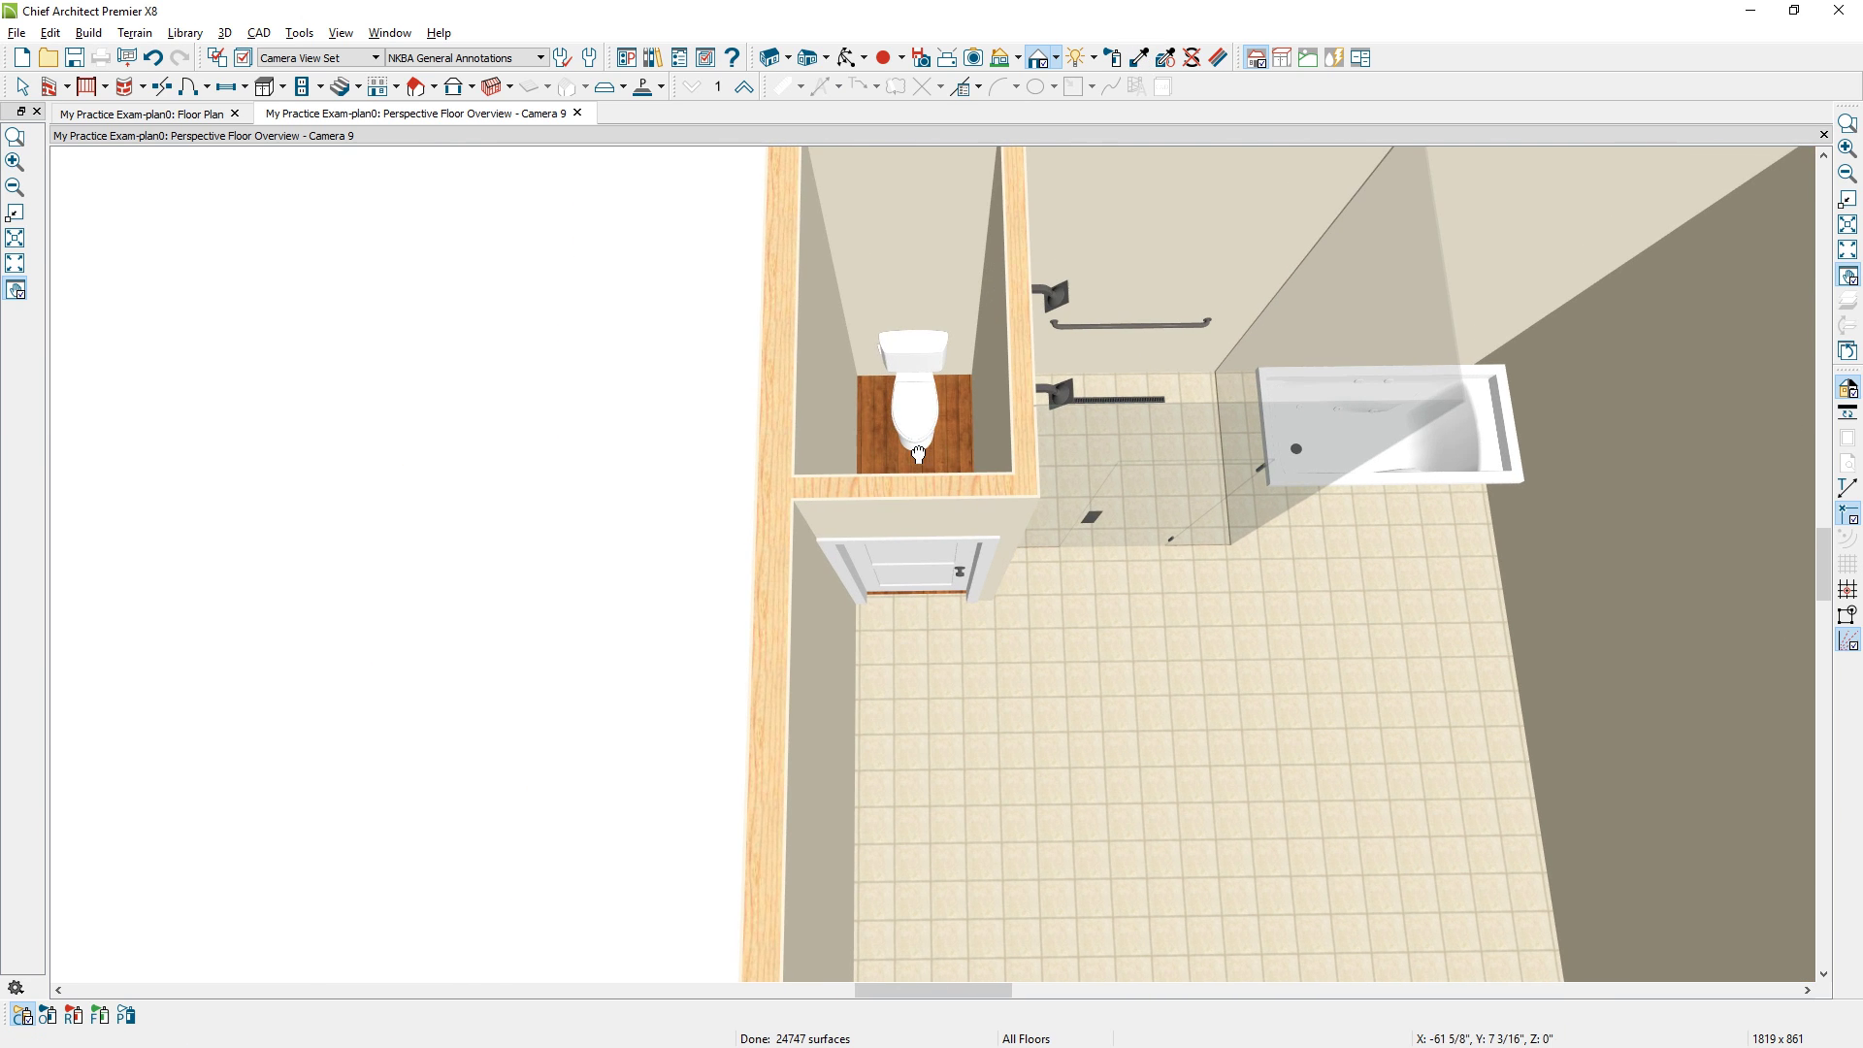
{"action": "left_click", "coordinate": [912, 468]}
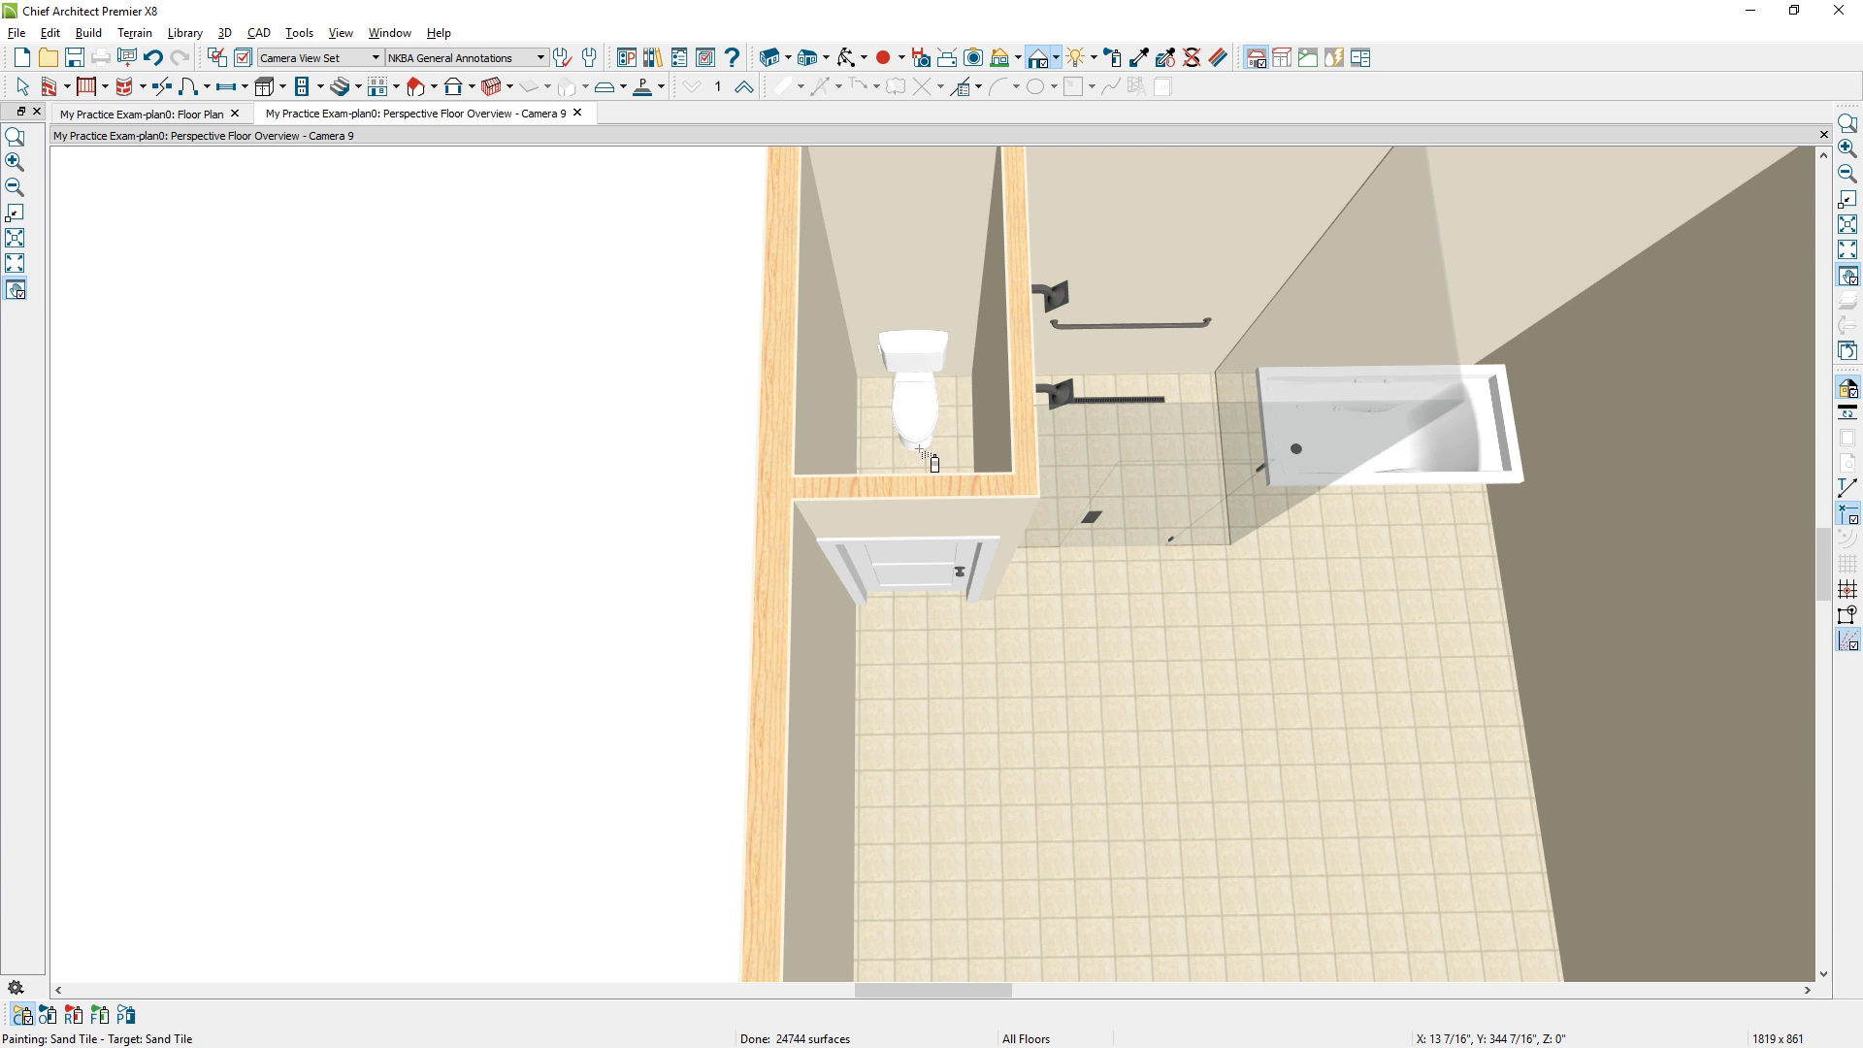
{"action": "middle_click_drag", "start_coordinate": [1301, 553], "coordinate": [741, 540]}
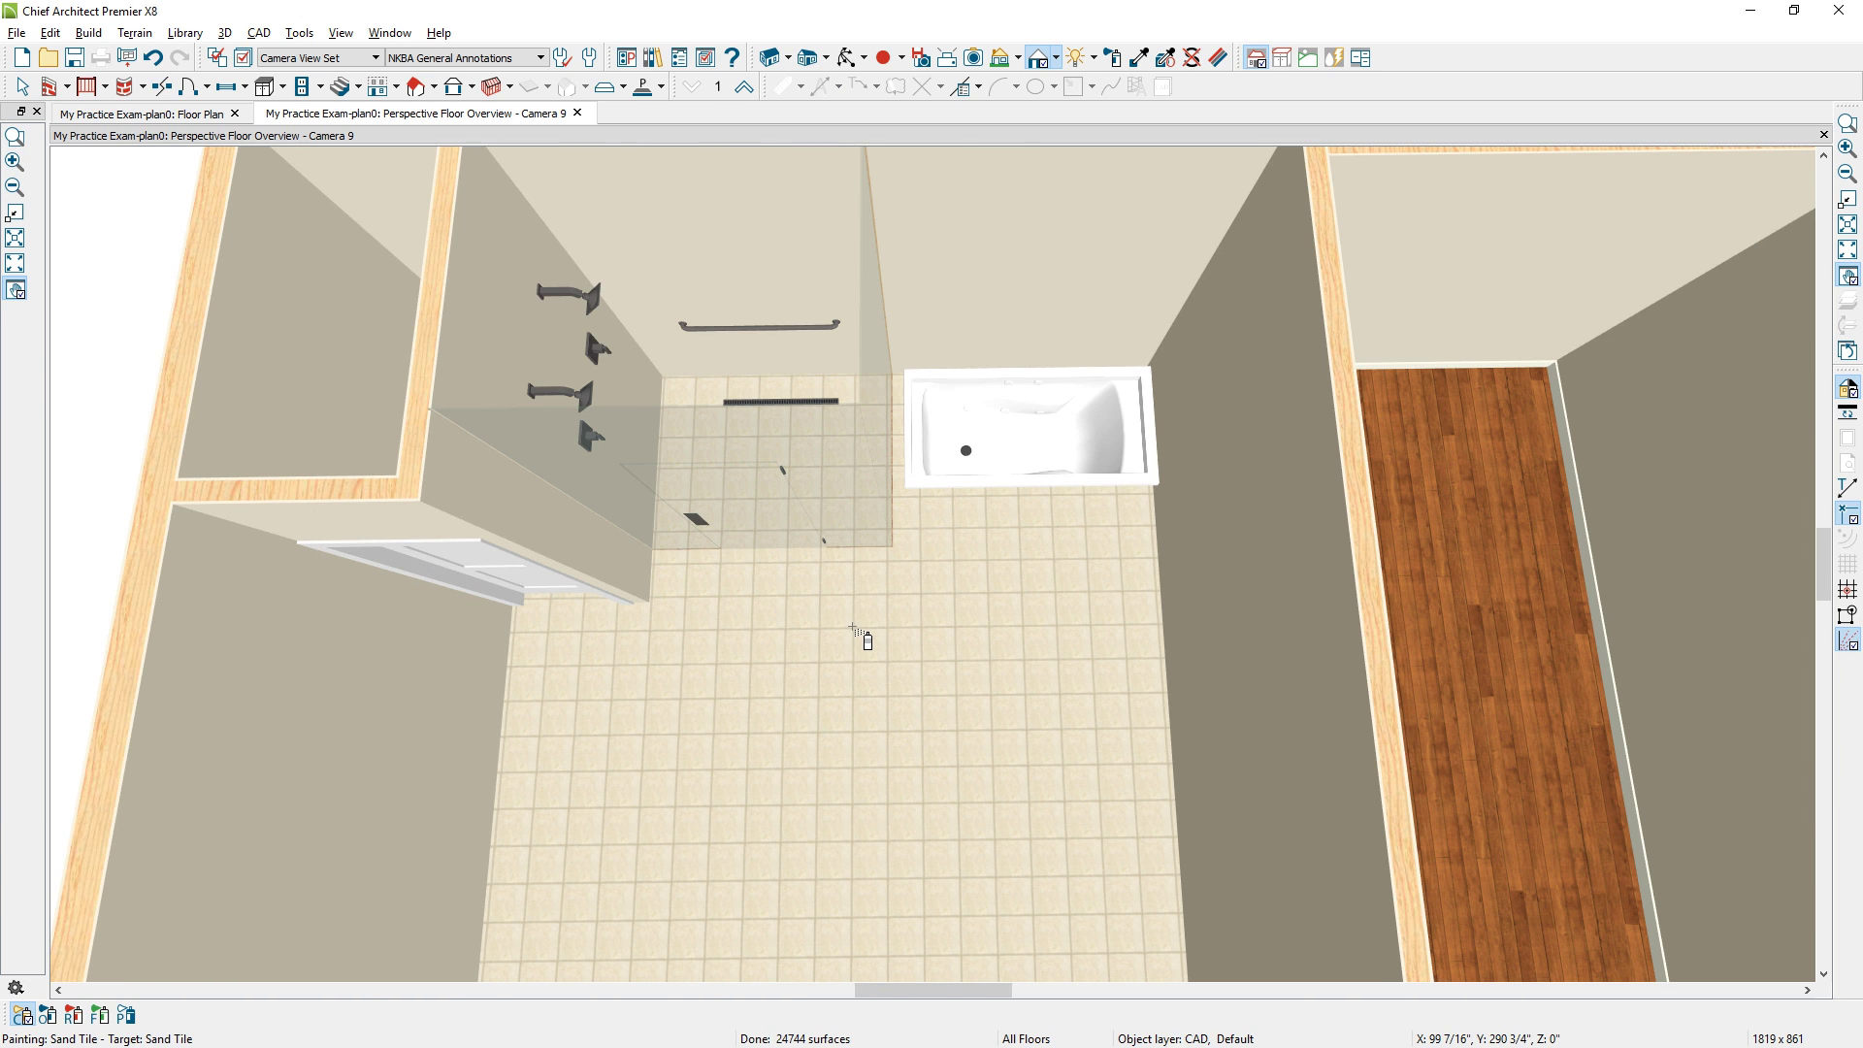
Back in the floor plan, draw a rectangular polyline solid from the partition wall's upper corner, across the tub and into the shower.
{"action": "key", "text": "ctrl+Tab"}
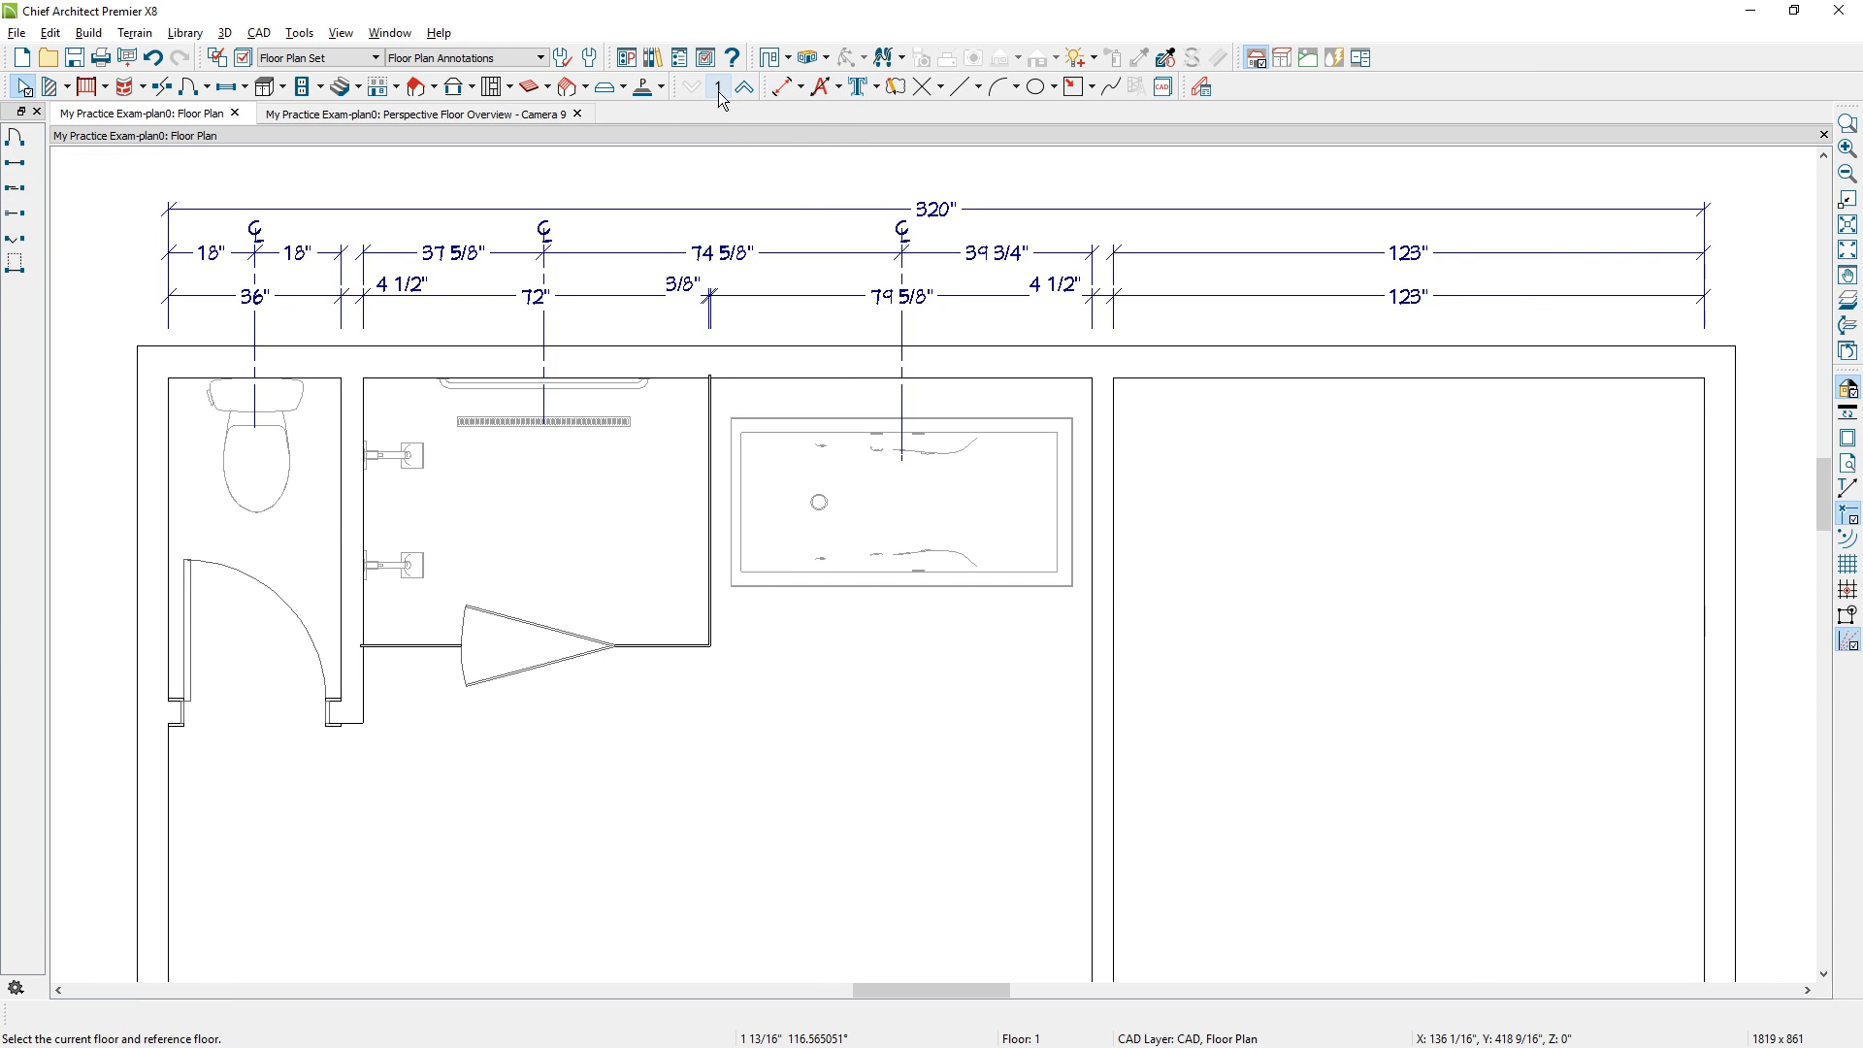
{"action": "left_click", "coordinate": [644, 88]}
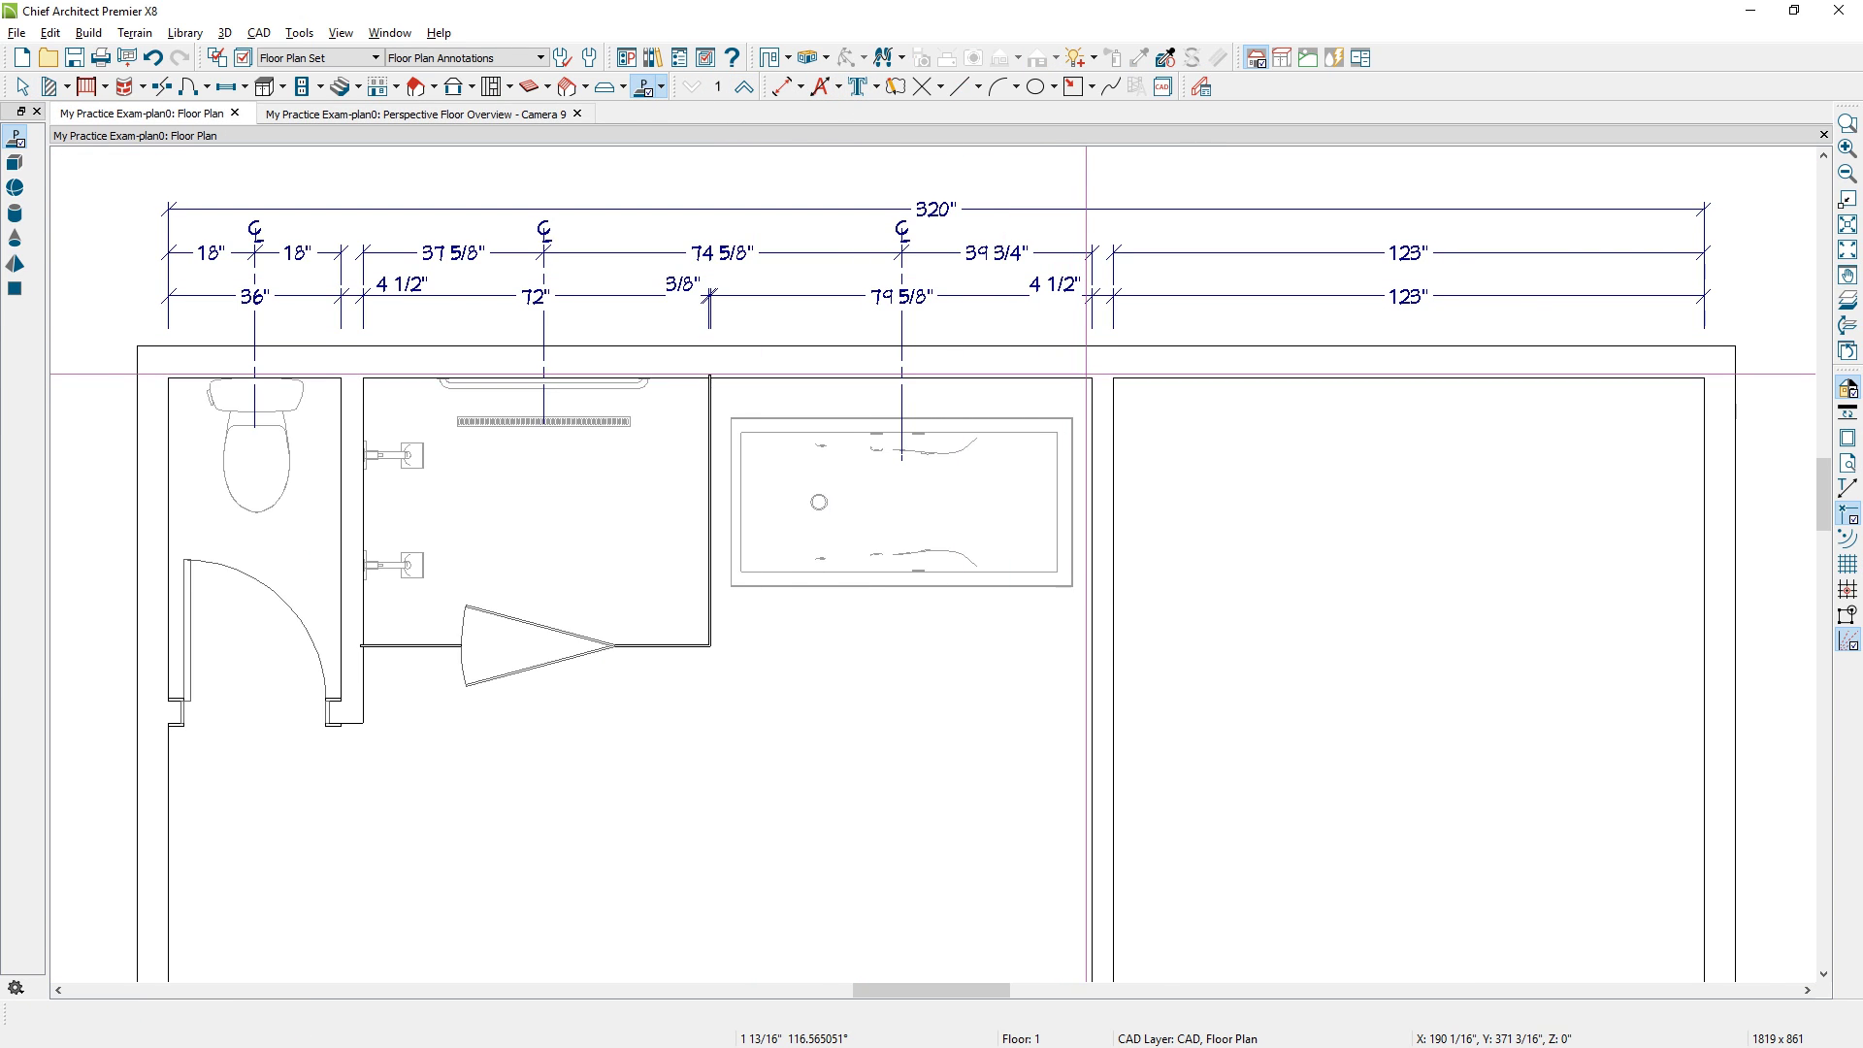
{"action": "left_click_drag", "start_coordinate": [1091, 379], "coordinate": [642, 629]}
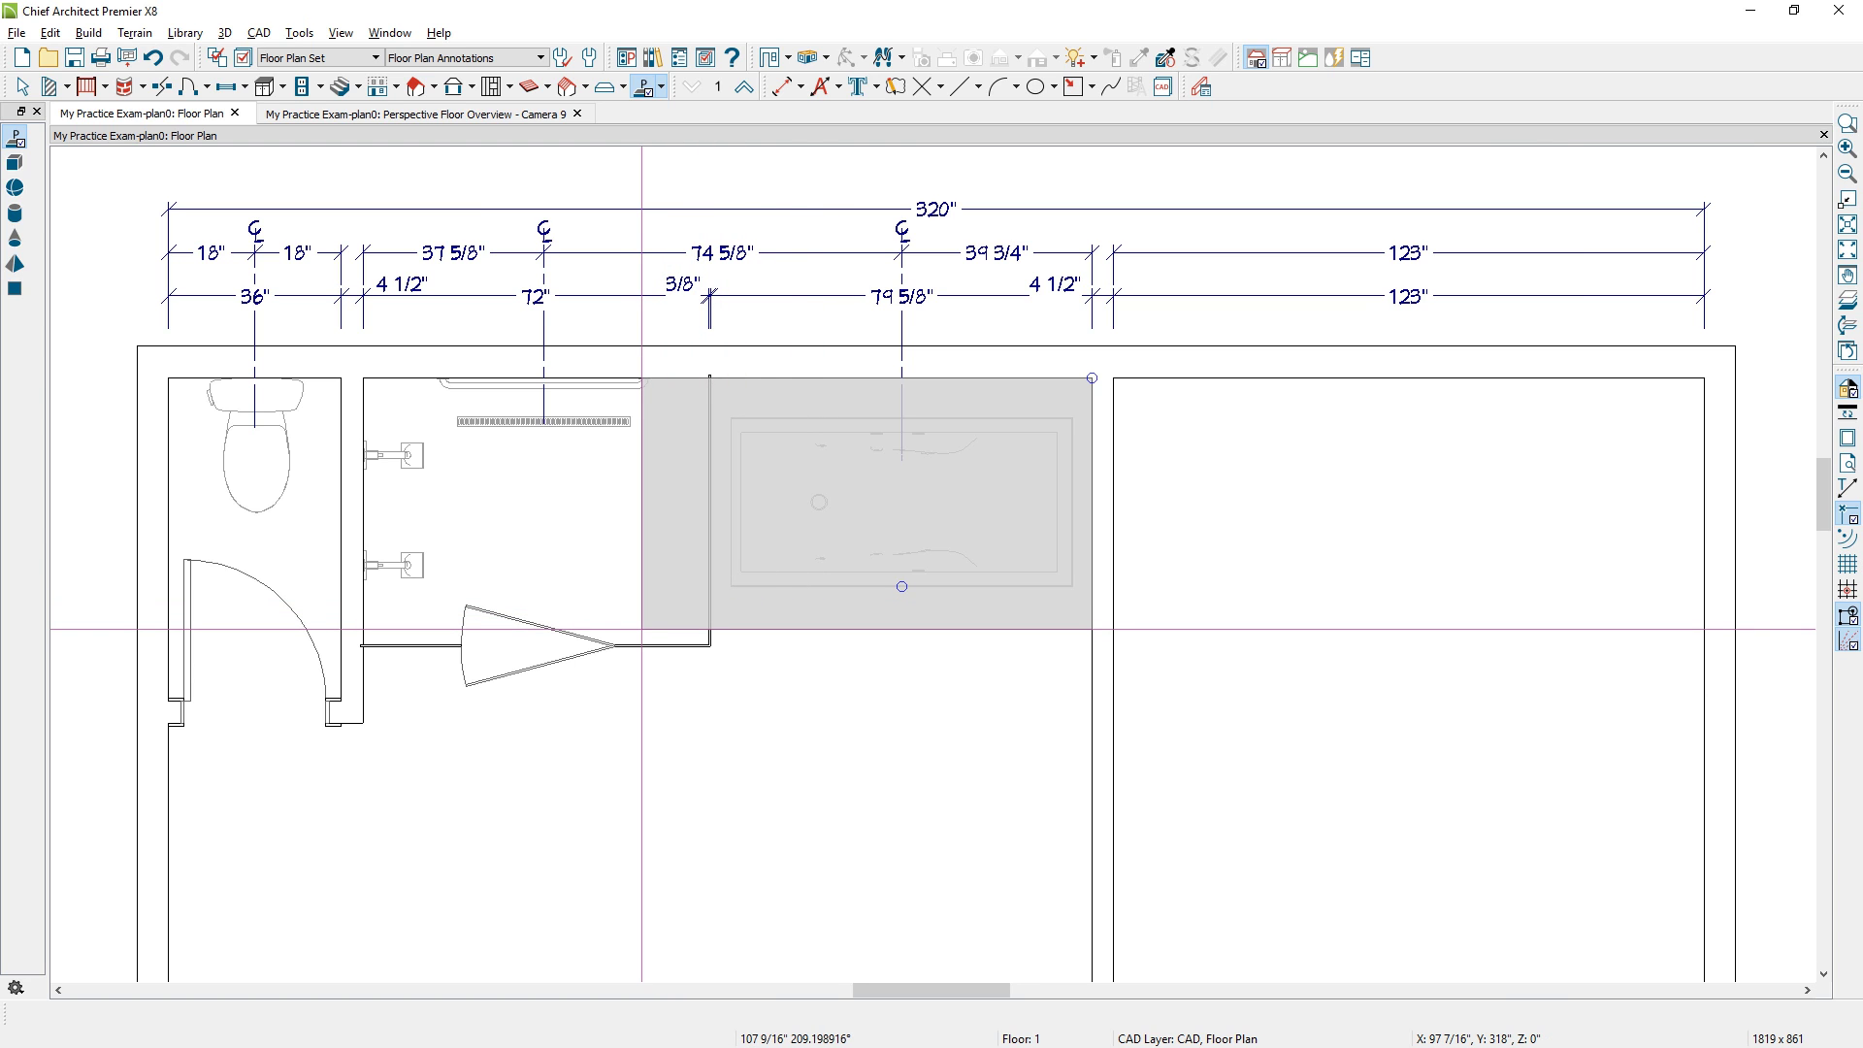
{"action": "key", "text": "Escape"}
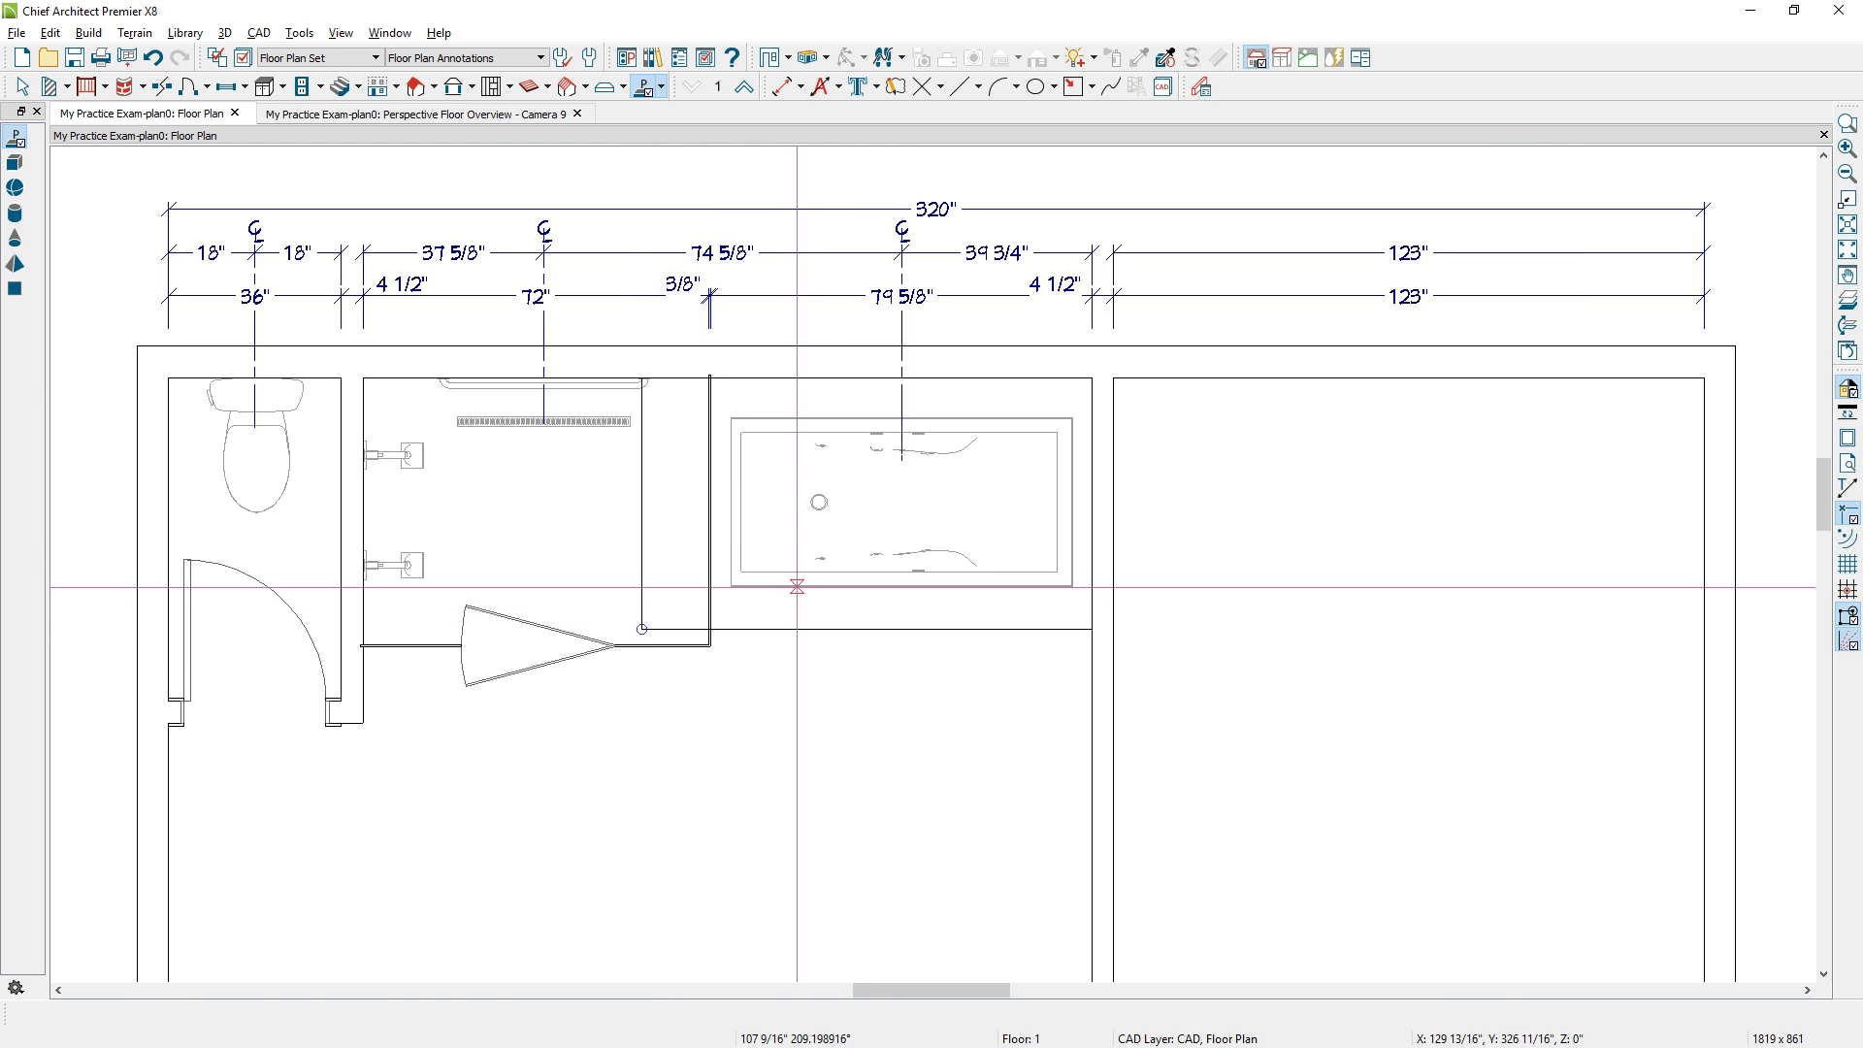
Check the jetted tub's height in its fixture specification, leaving it as it is.
{"action": "left_click", "coordinate": [799, 585]}
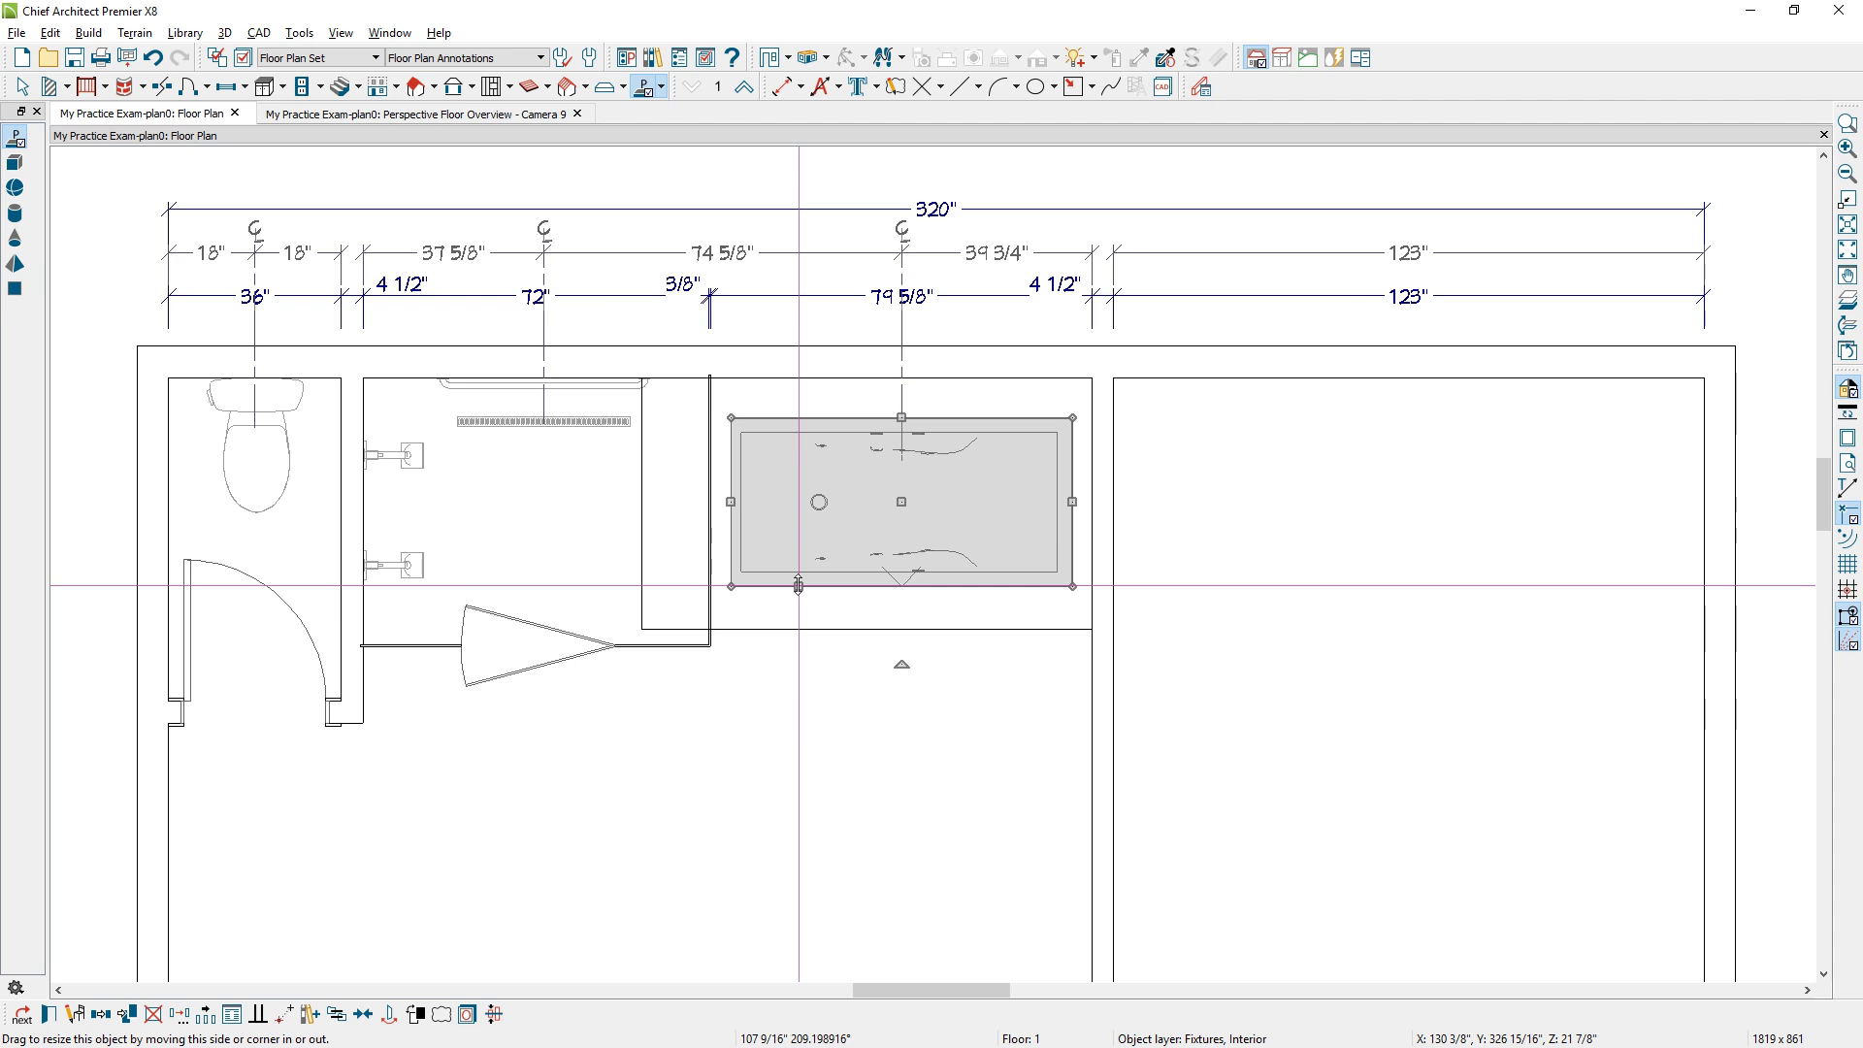
{"action": "double_click", "coordinate": [798, 586]}
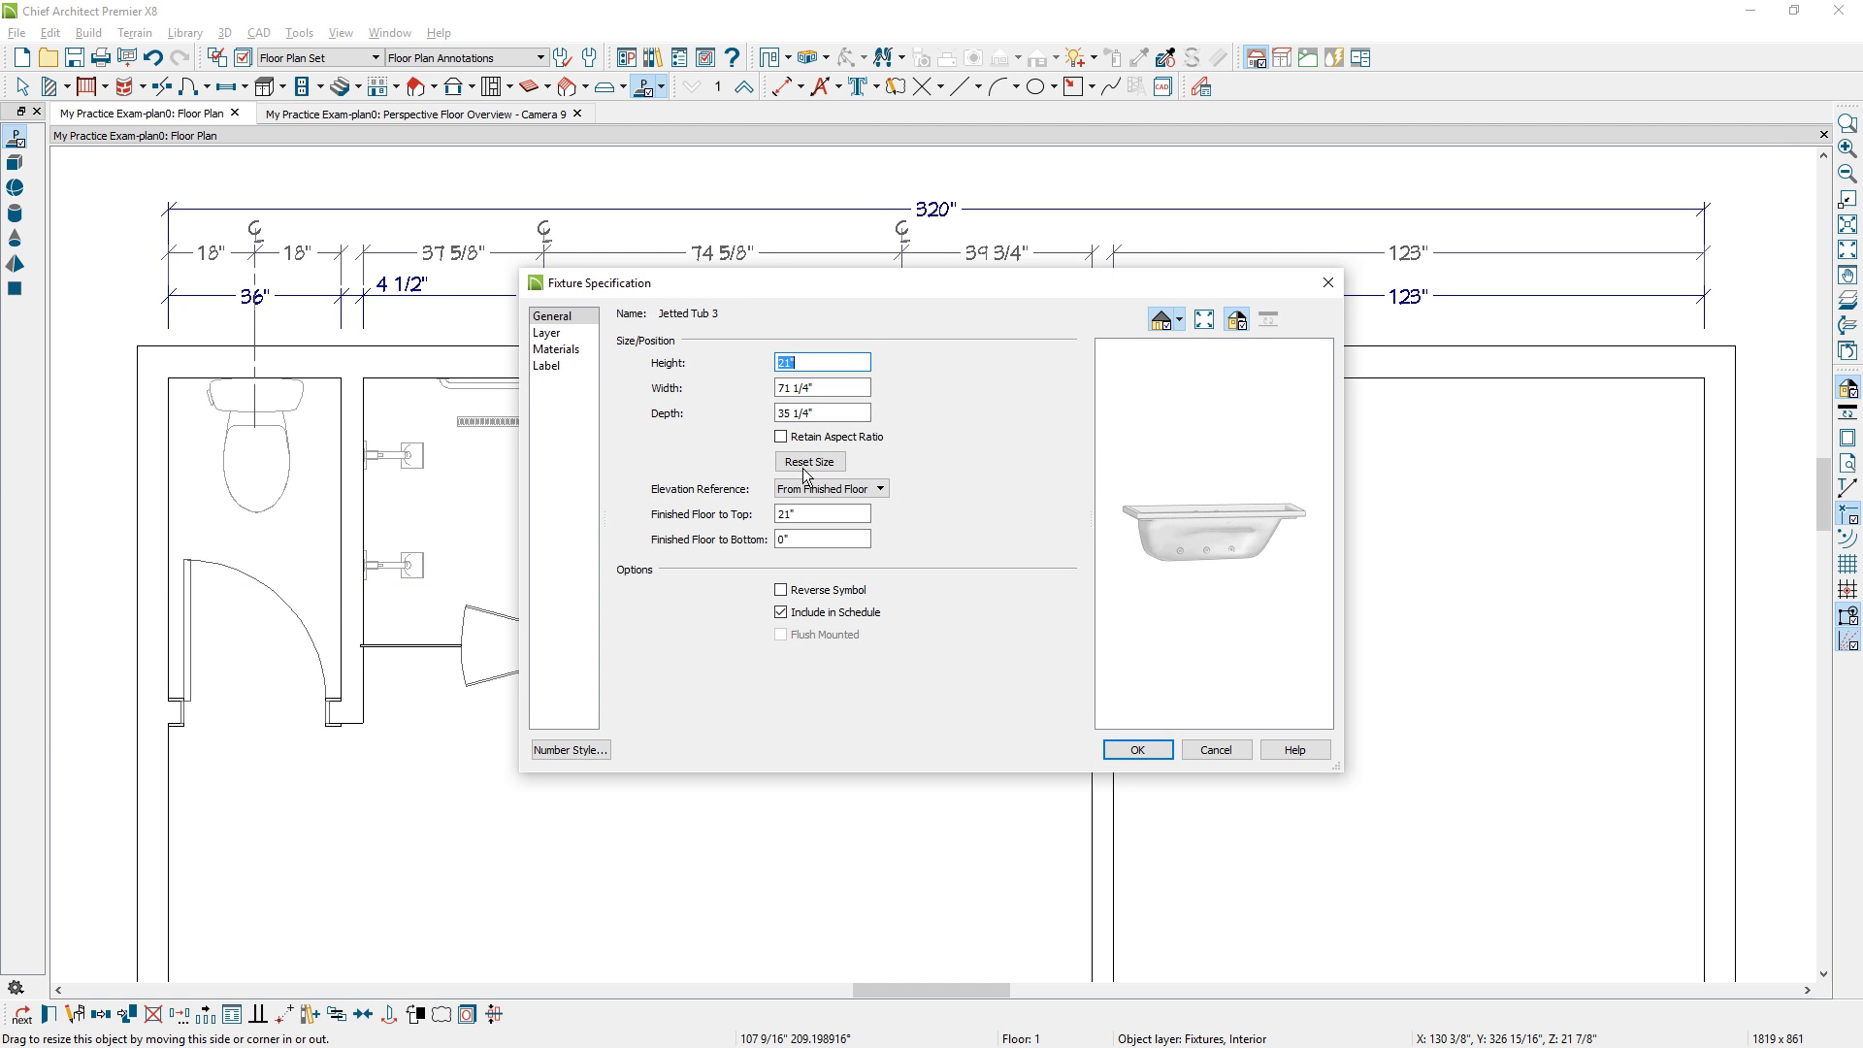
{"action": "left_click", "coordinate": [815, 364]}
{"action": "left_click", "coordinate": [1137, 750]}
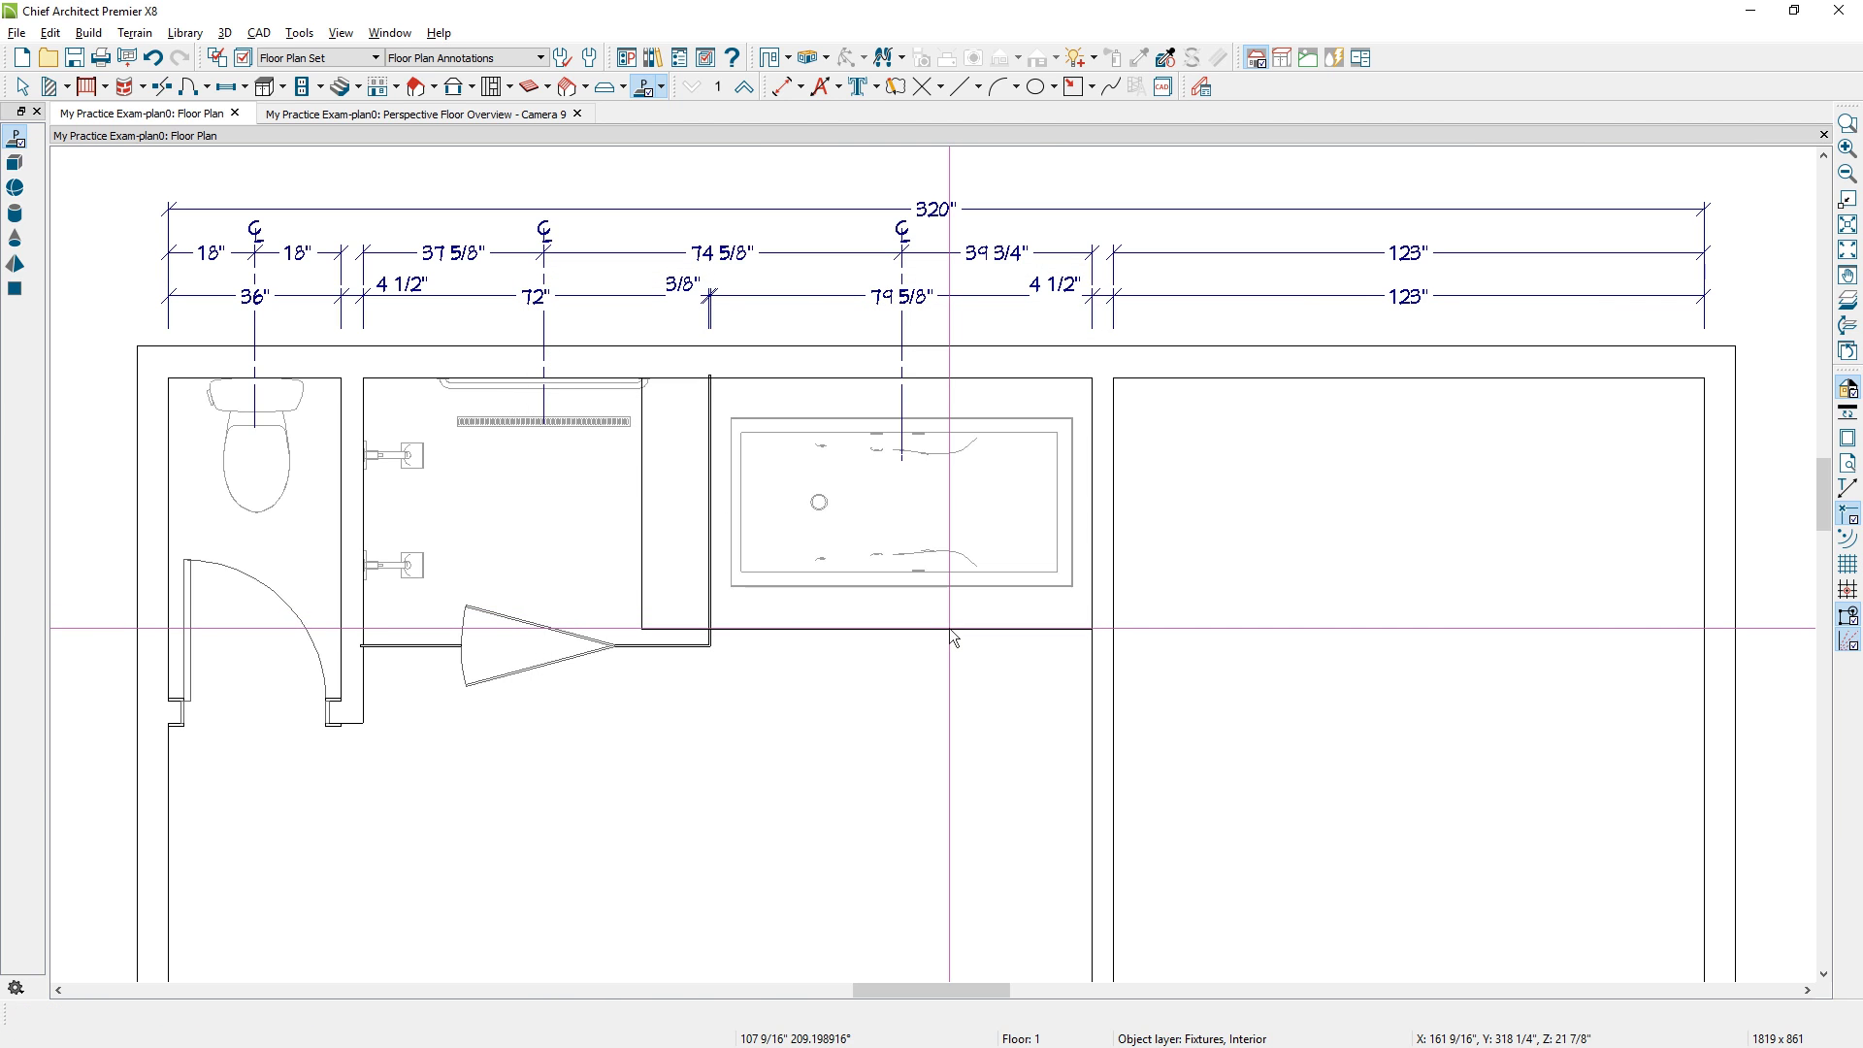
Set the polyline solid around the tub to 20" thick with its top 20" above the floor, and view it in a new perspective overview.
{"action": "left_click", "coordinate": [949, 630]}
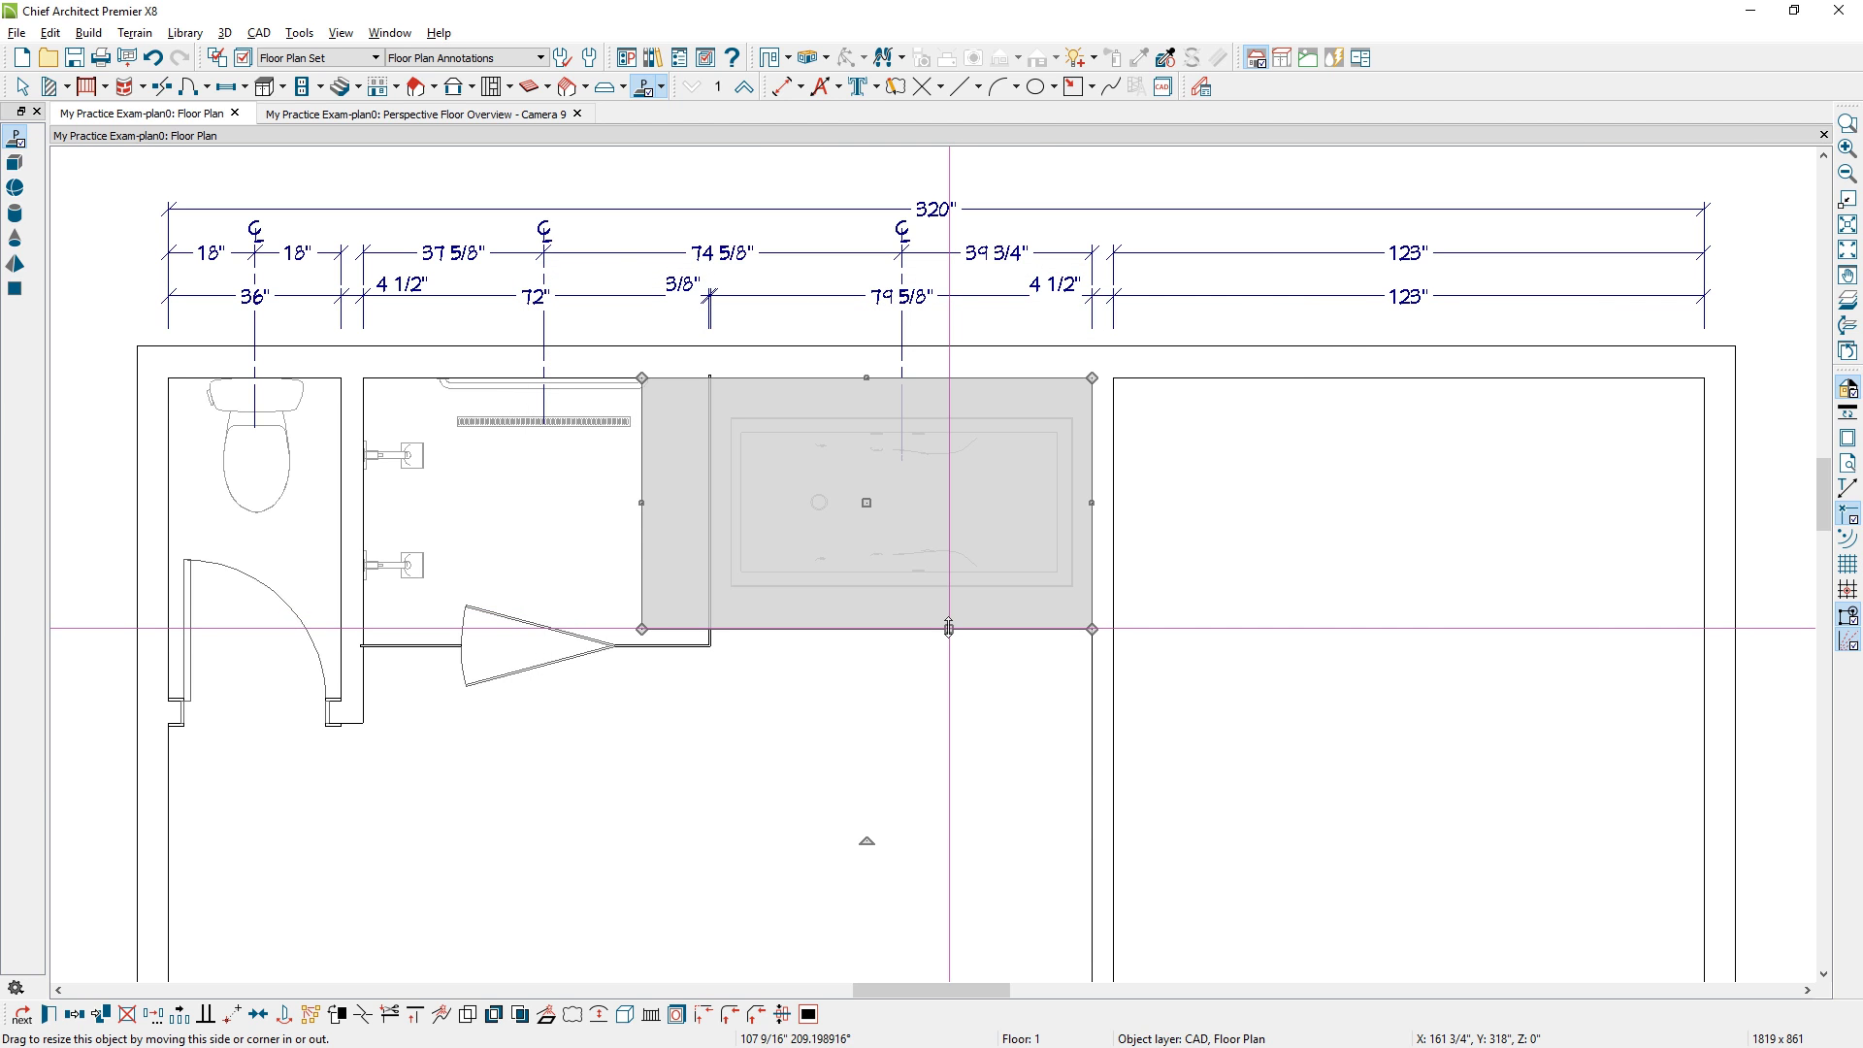
{"action": "double_click", "coordinate": [949, 627]}
{"action": "left_click", "coordinate": [706, 313]}
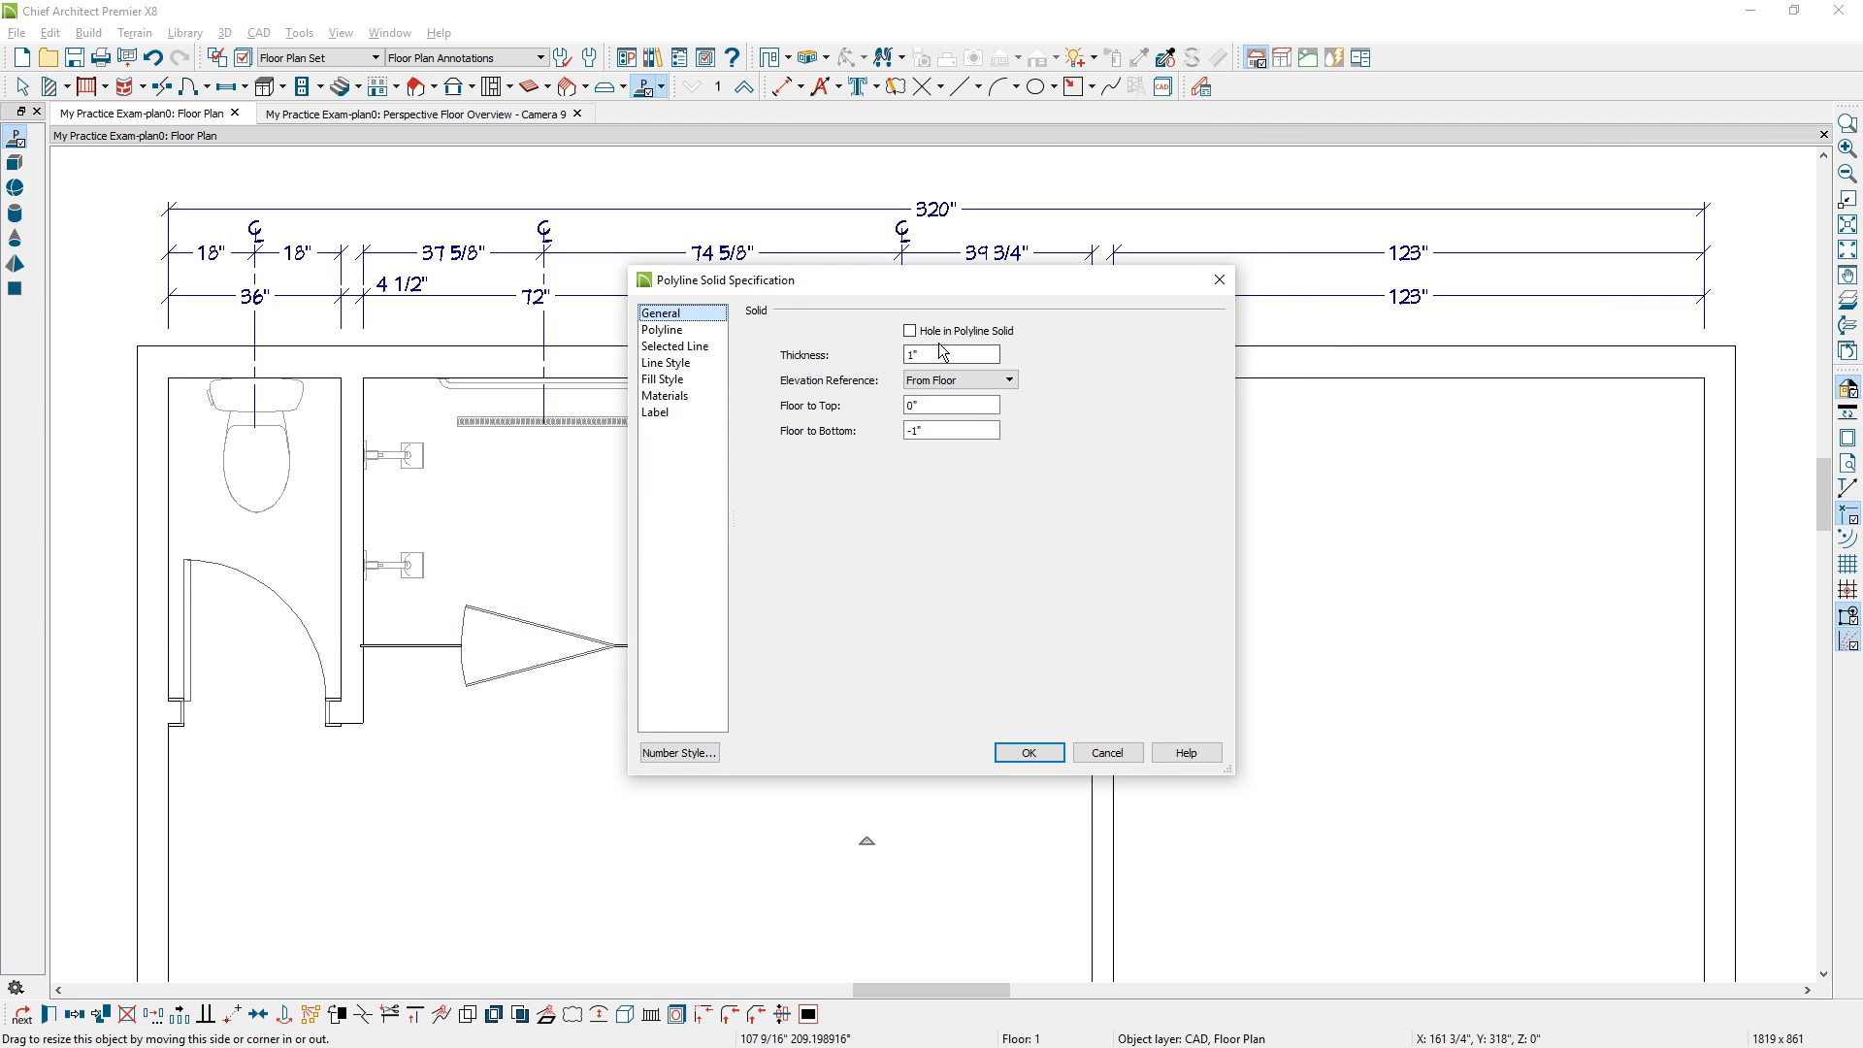
{"action": "left_click_drag", "start_coordinate": [944, 354], "coordinate": [837, 354]}
{"action": "type", "text": "20"}
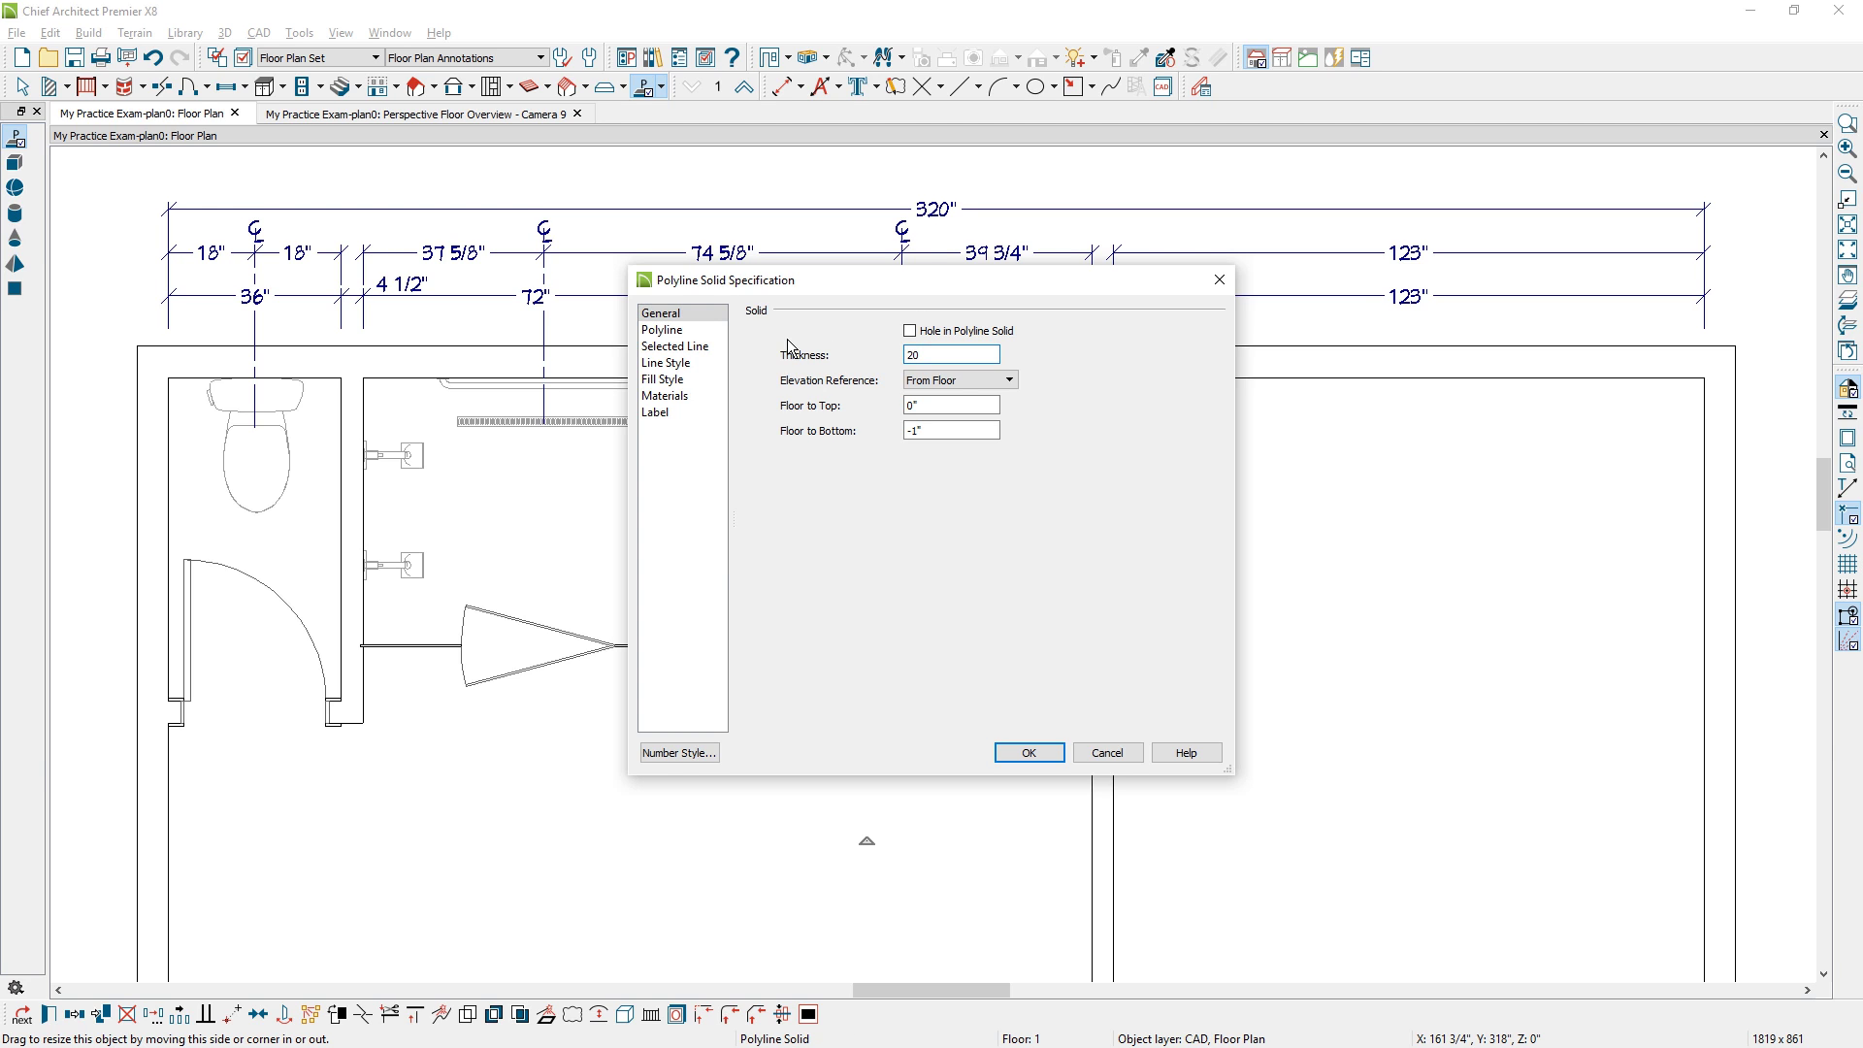
{"action": "key", "text": "Tab"}
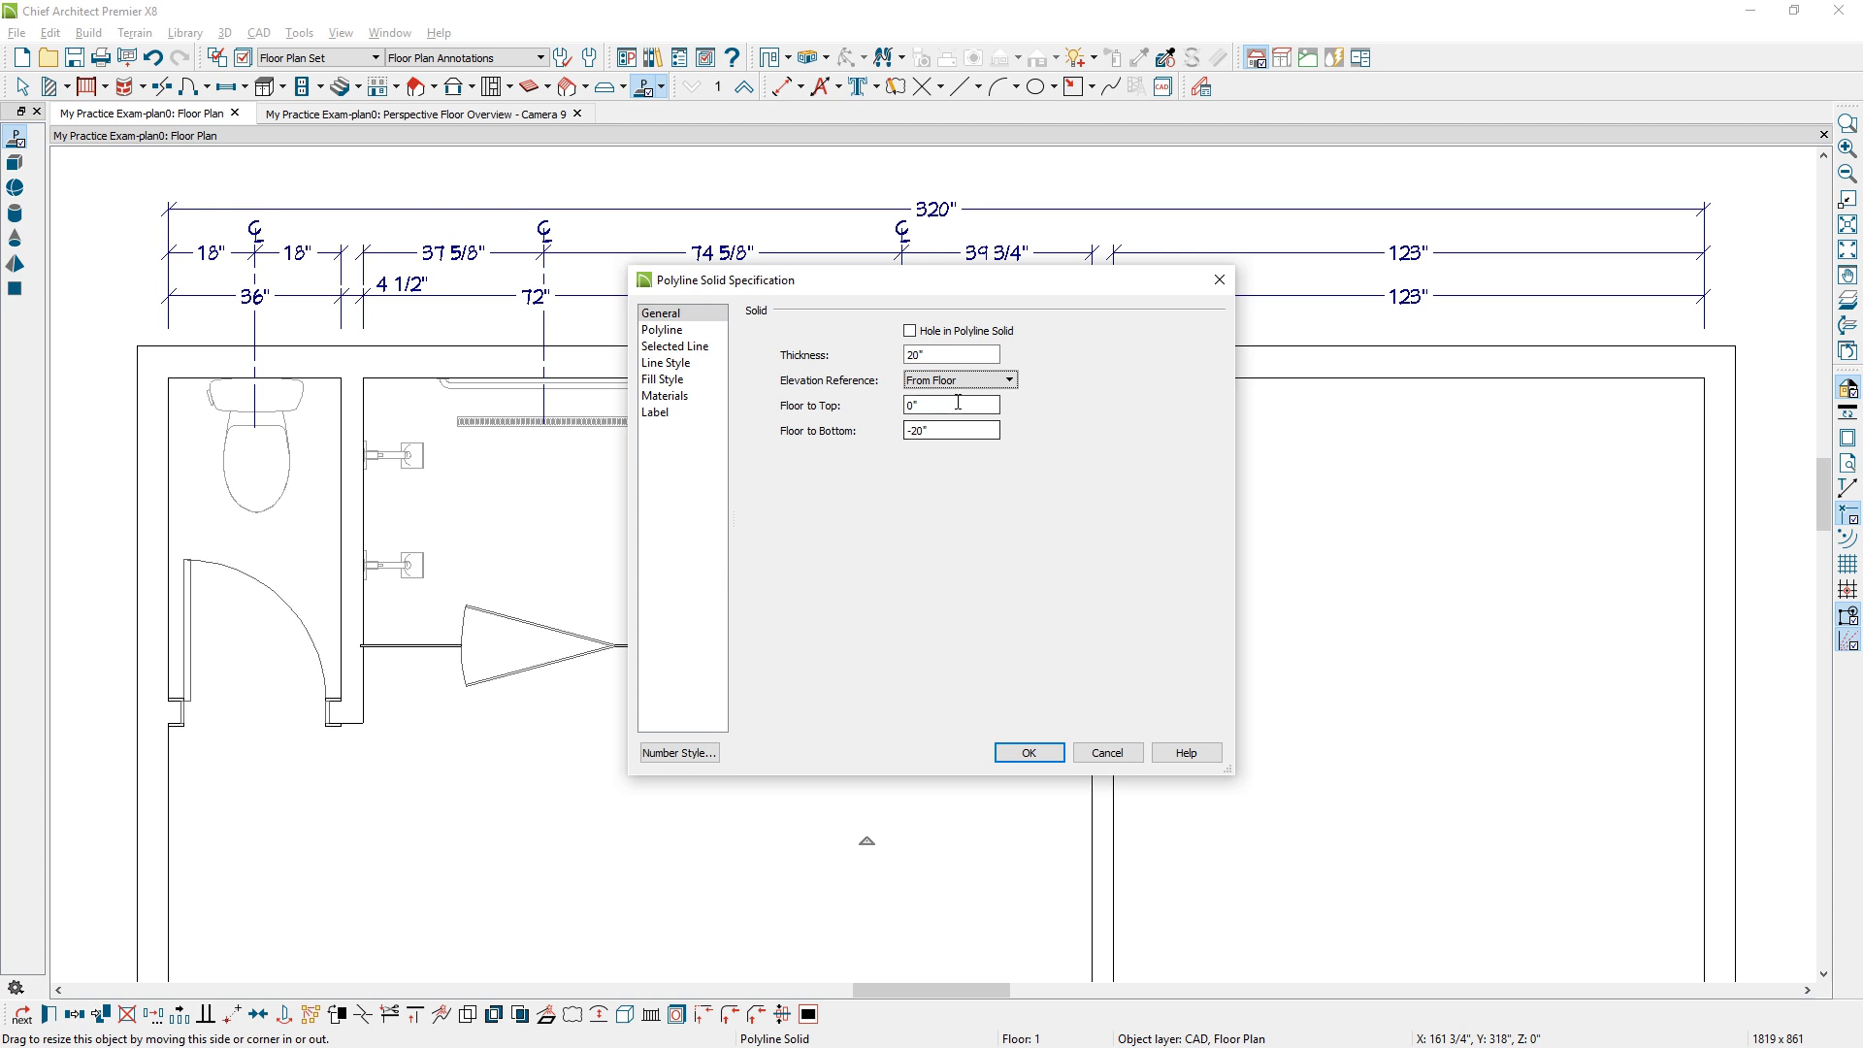
{"action": "left_click_drag", "start_coordinate": [957, 402], "coordinate": [864, 414]}
{"action": "type", "text": "20"}
{"action": "key", "text": "Return"}
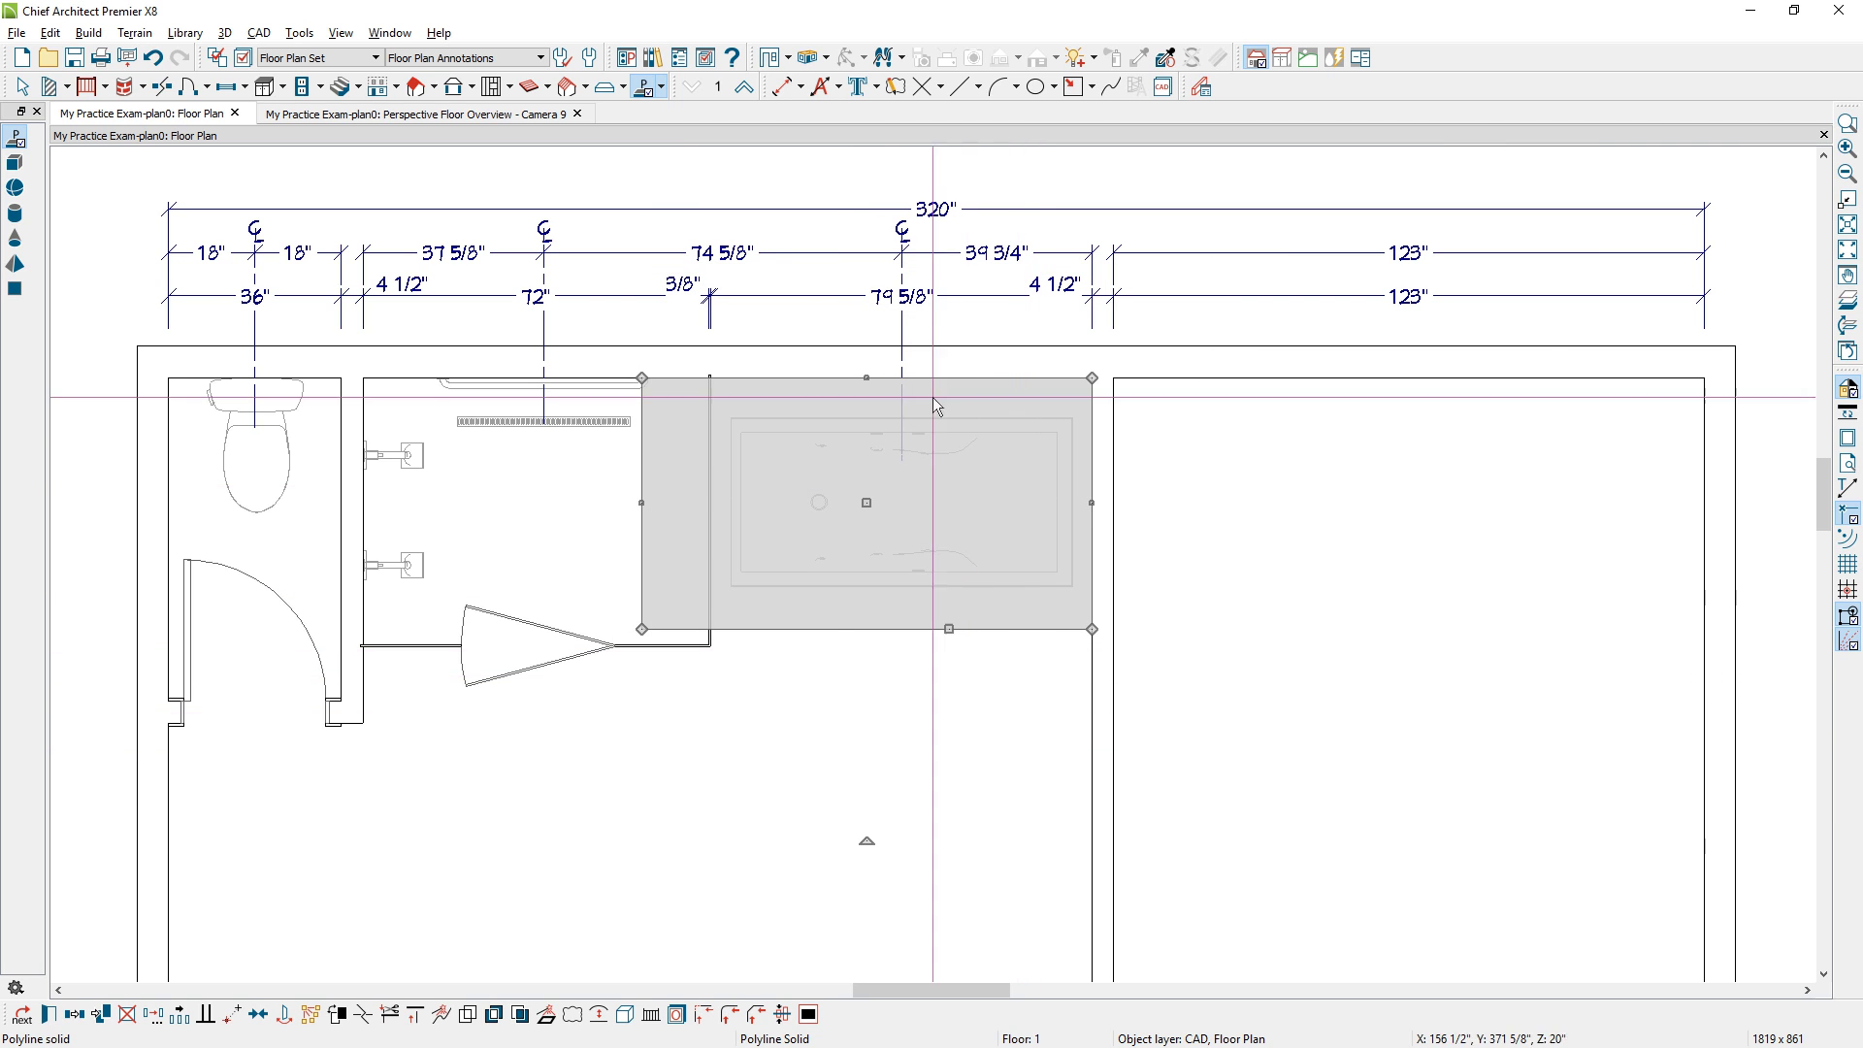
{"action": "left_click", "coordinate": [813, 60]}
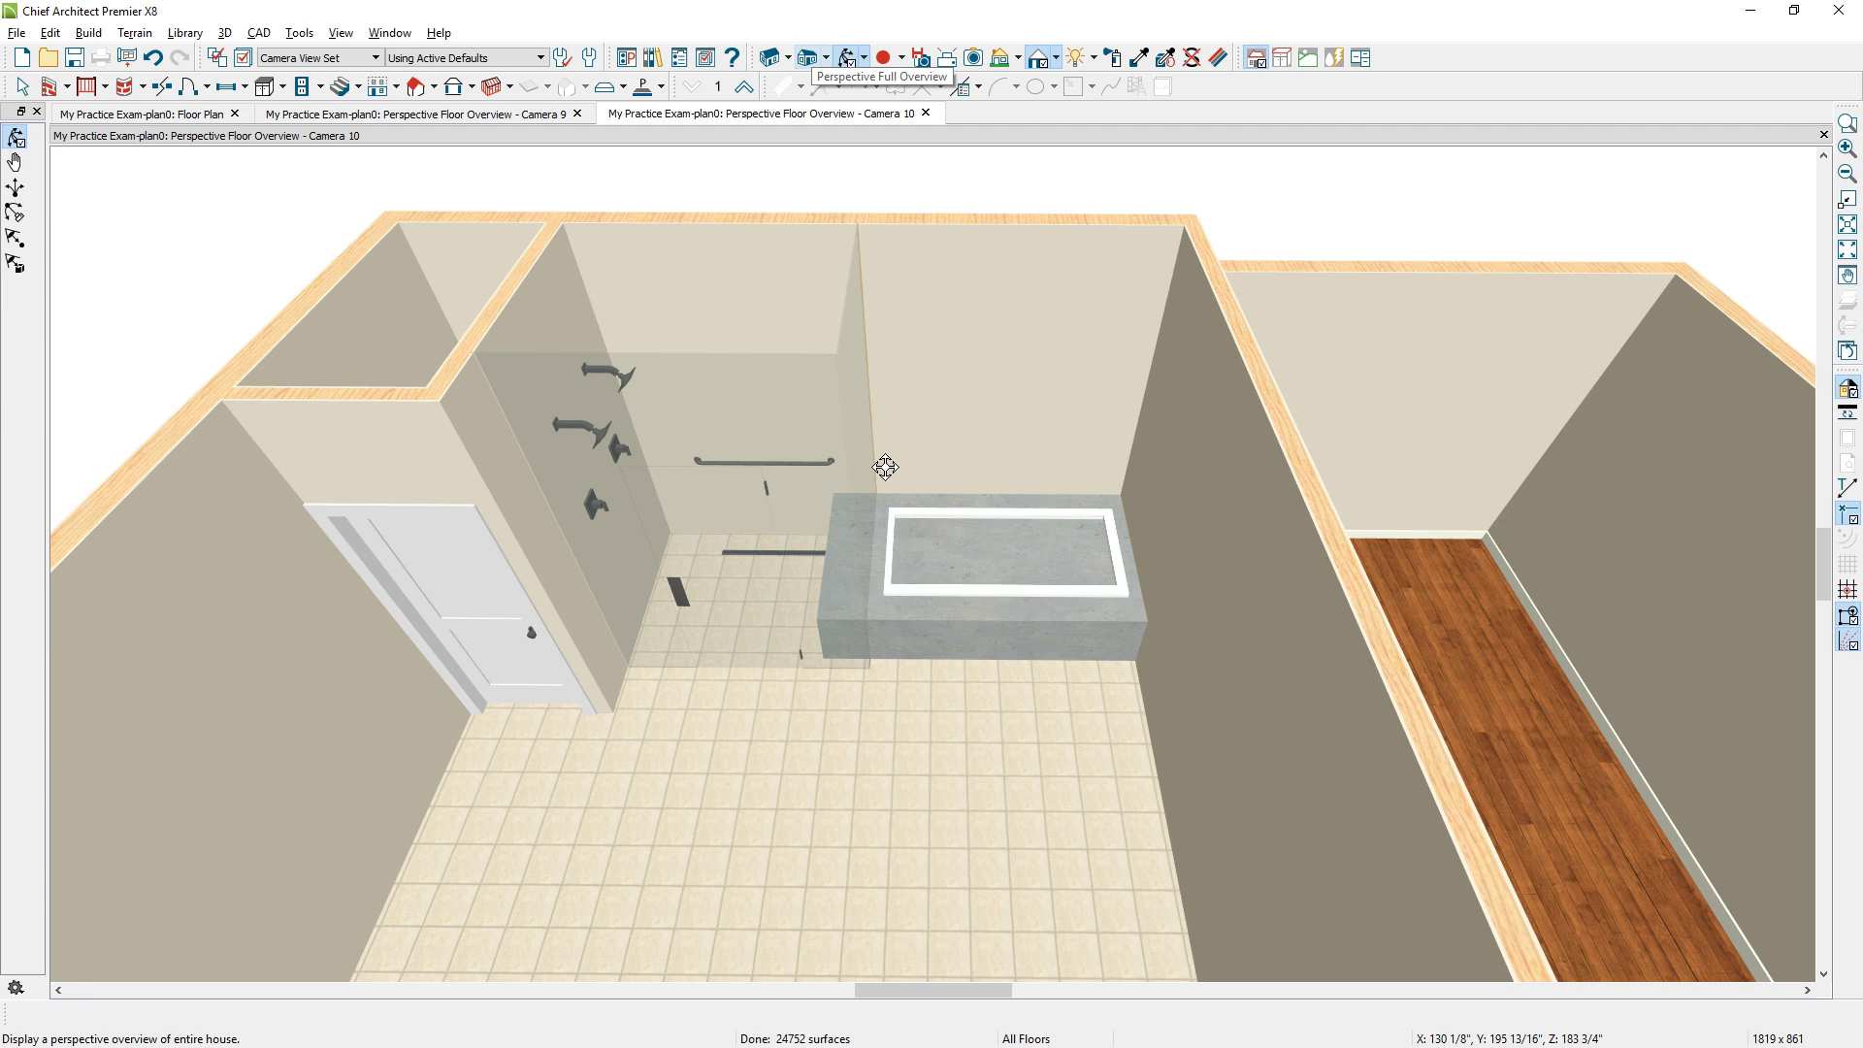
Back in the floor plan, draw a rectangular polyline solid over the tub's outline and make it a hole in the surrounding solid.
{"action": "left_click", "coordinate": [204, 115]}
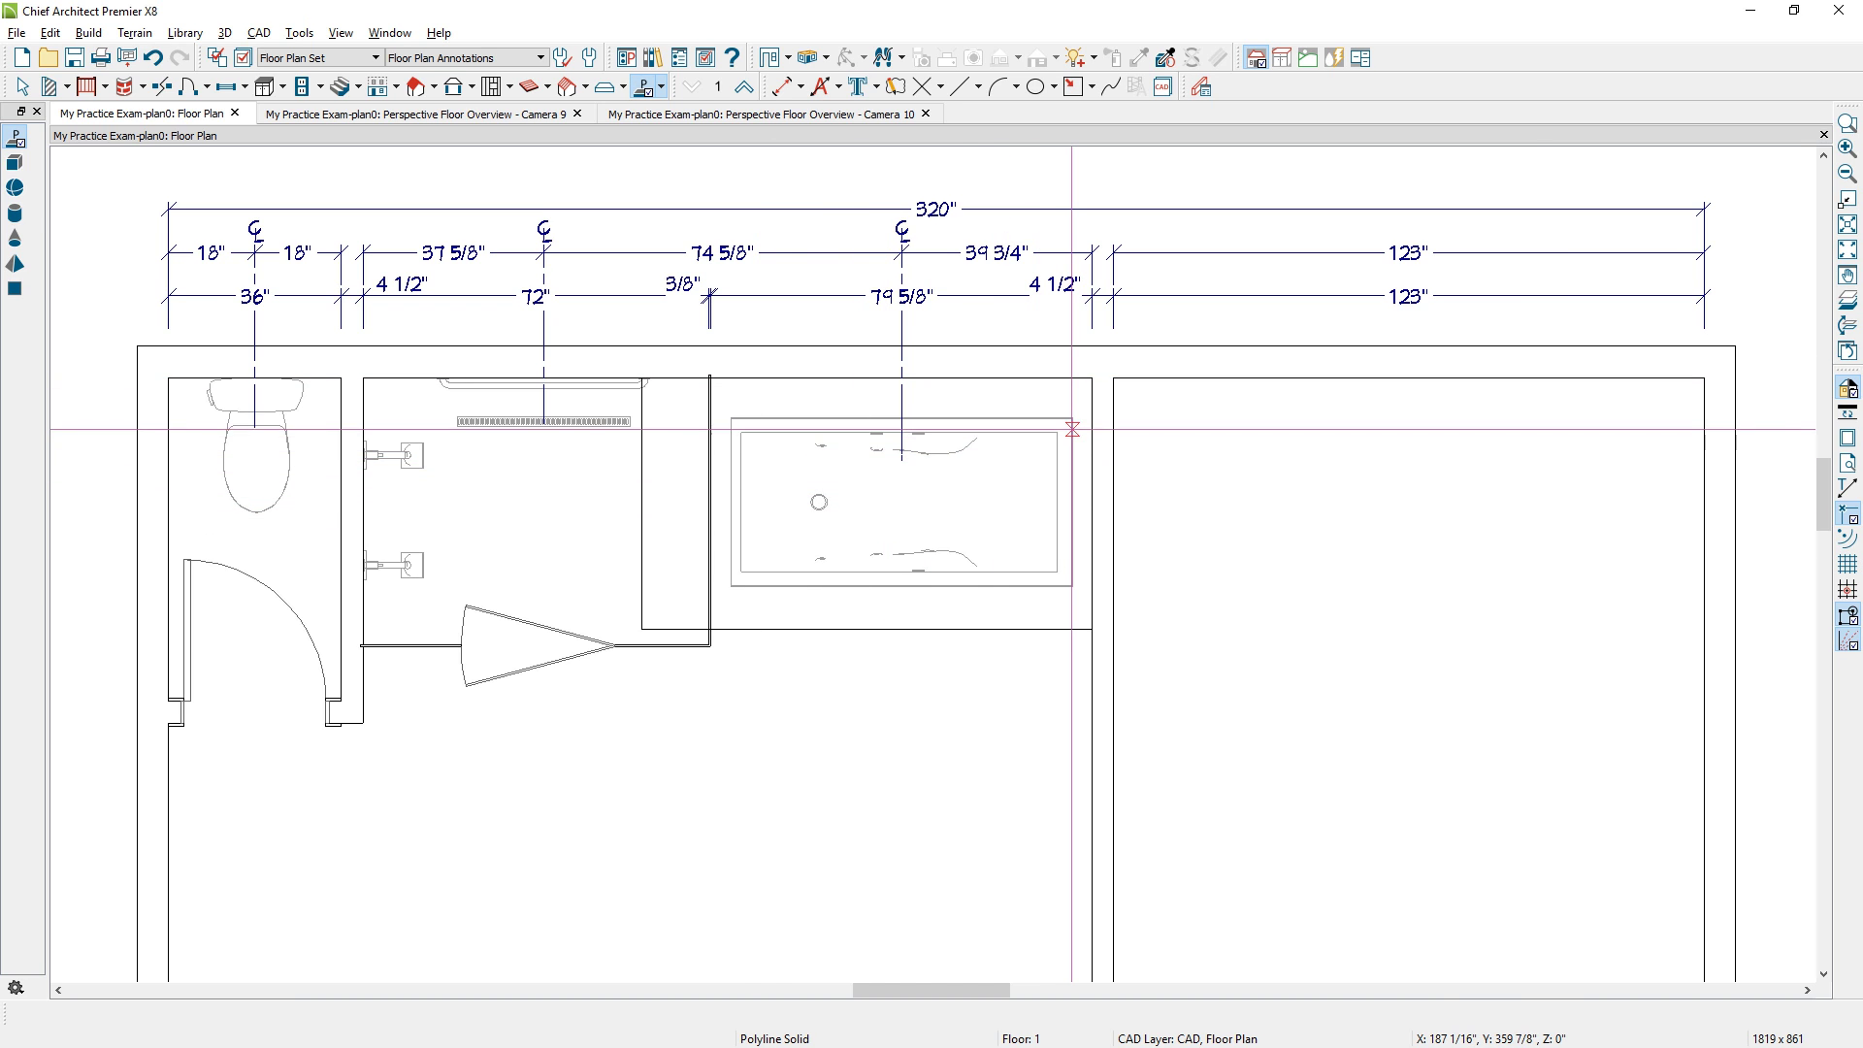
{"action": "left_click_drag", "start_coordinate": [1072, 417], "coordinate": [732, 586]}
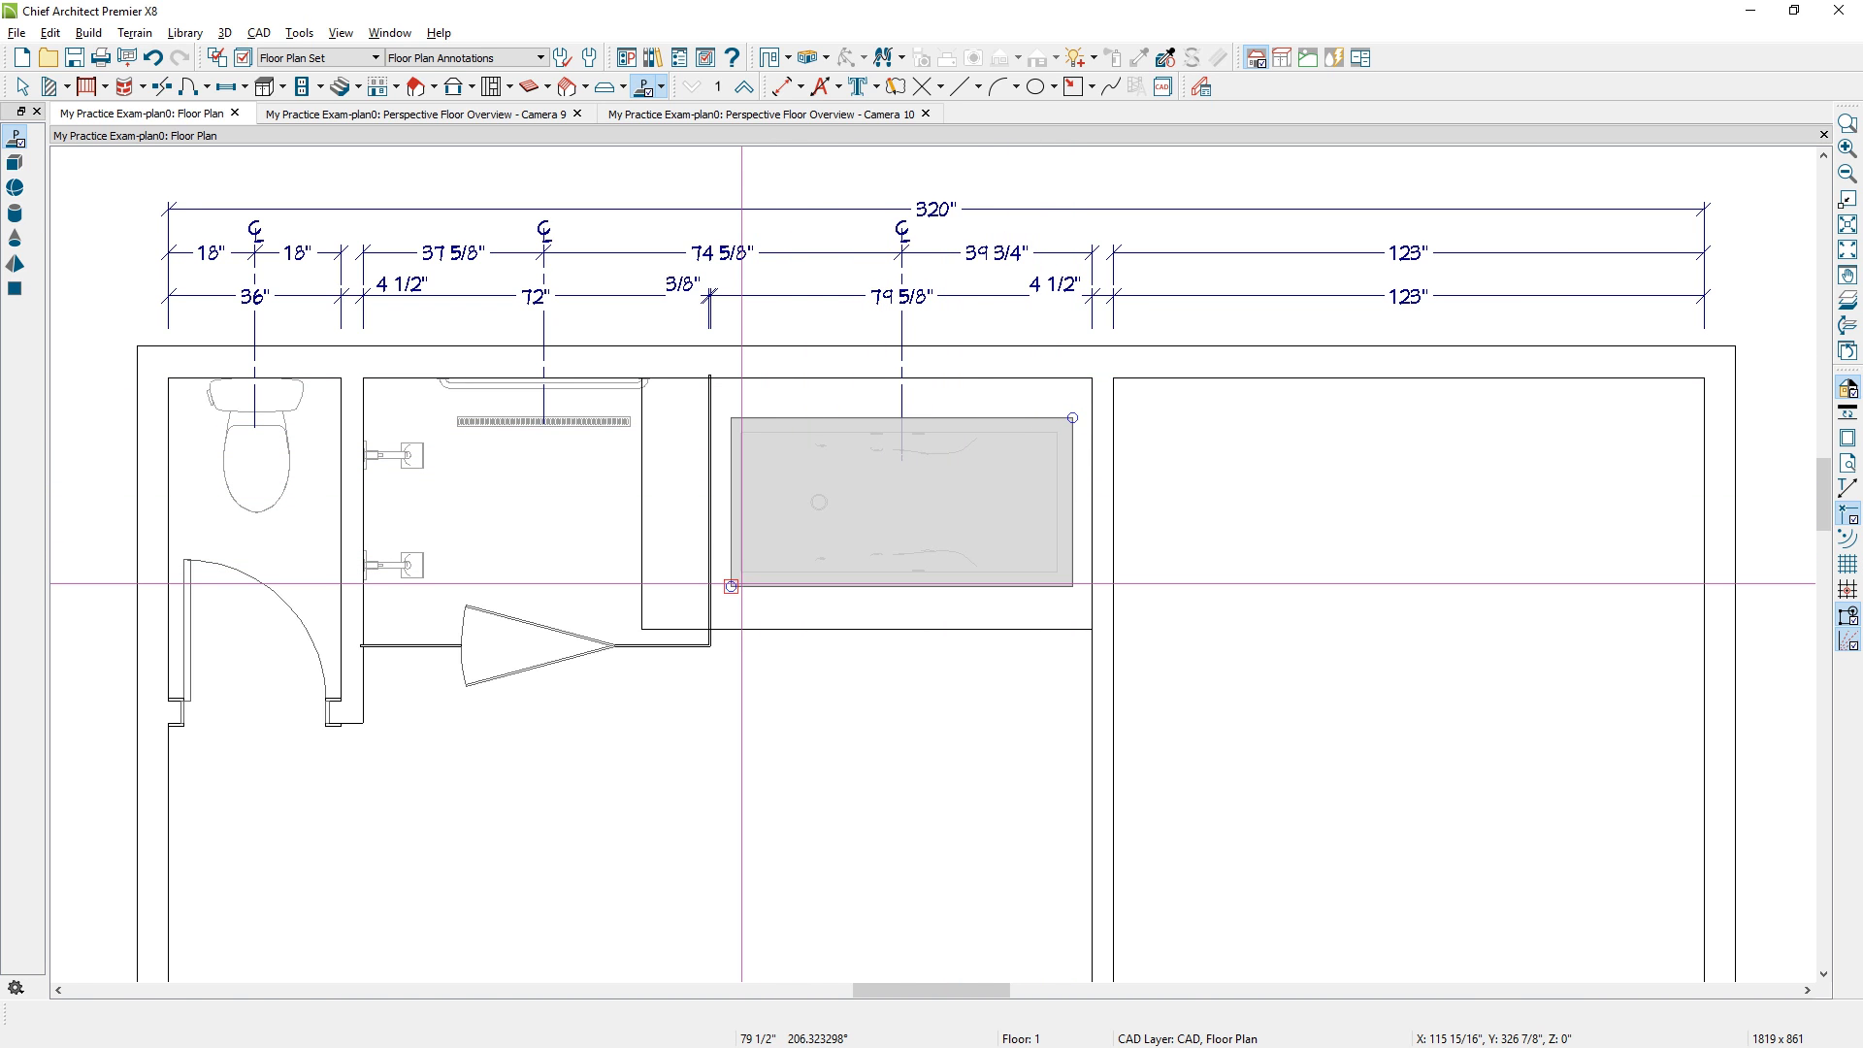
{"action": "left_click", "coordinate": [742, 582]}
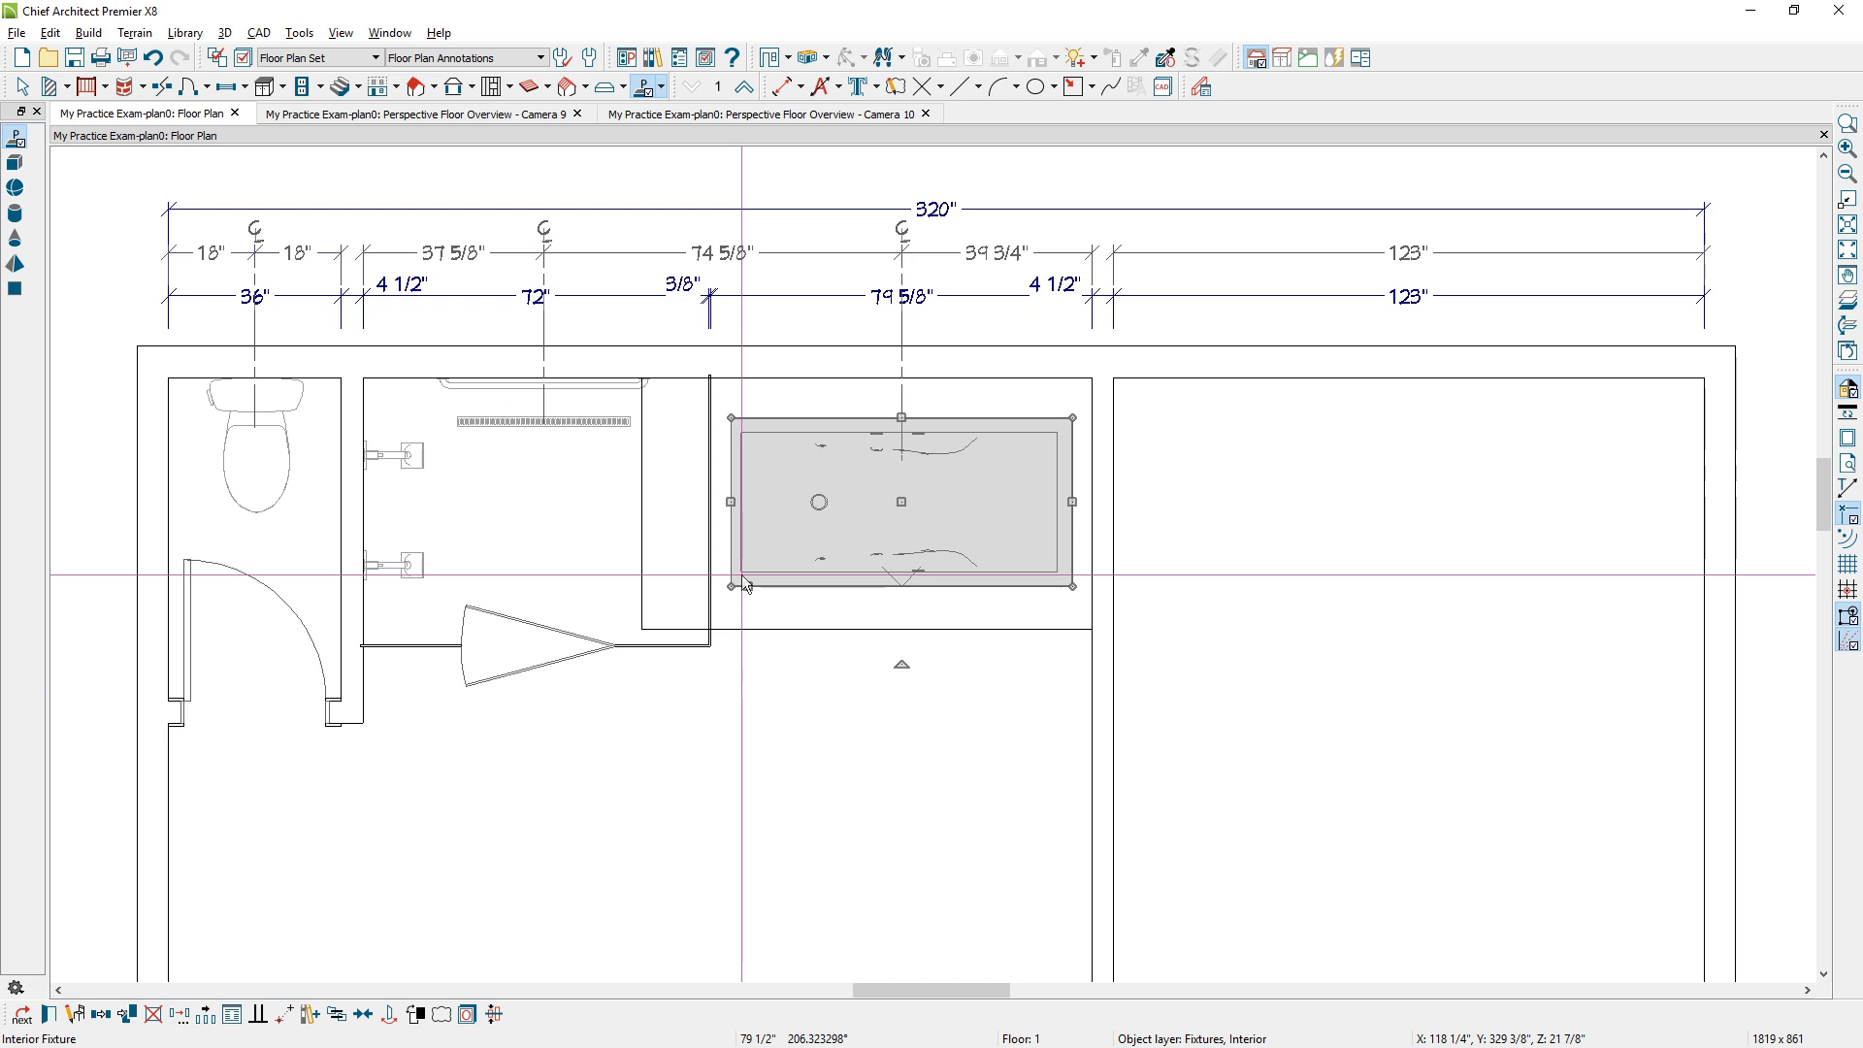
{"action": "left_click", "coordinate": [743, 583]}
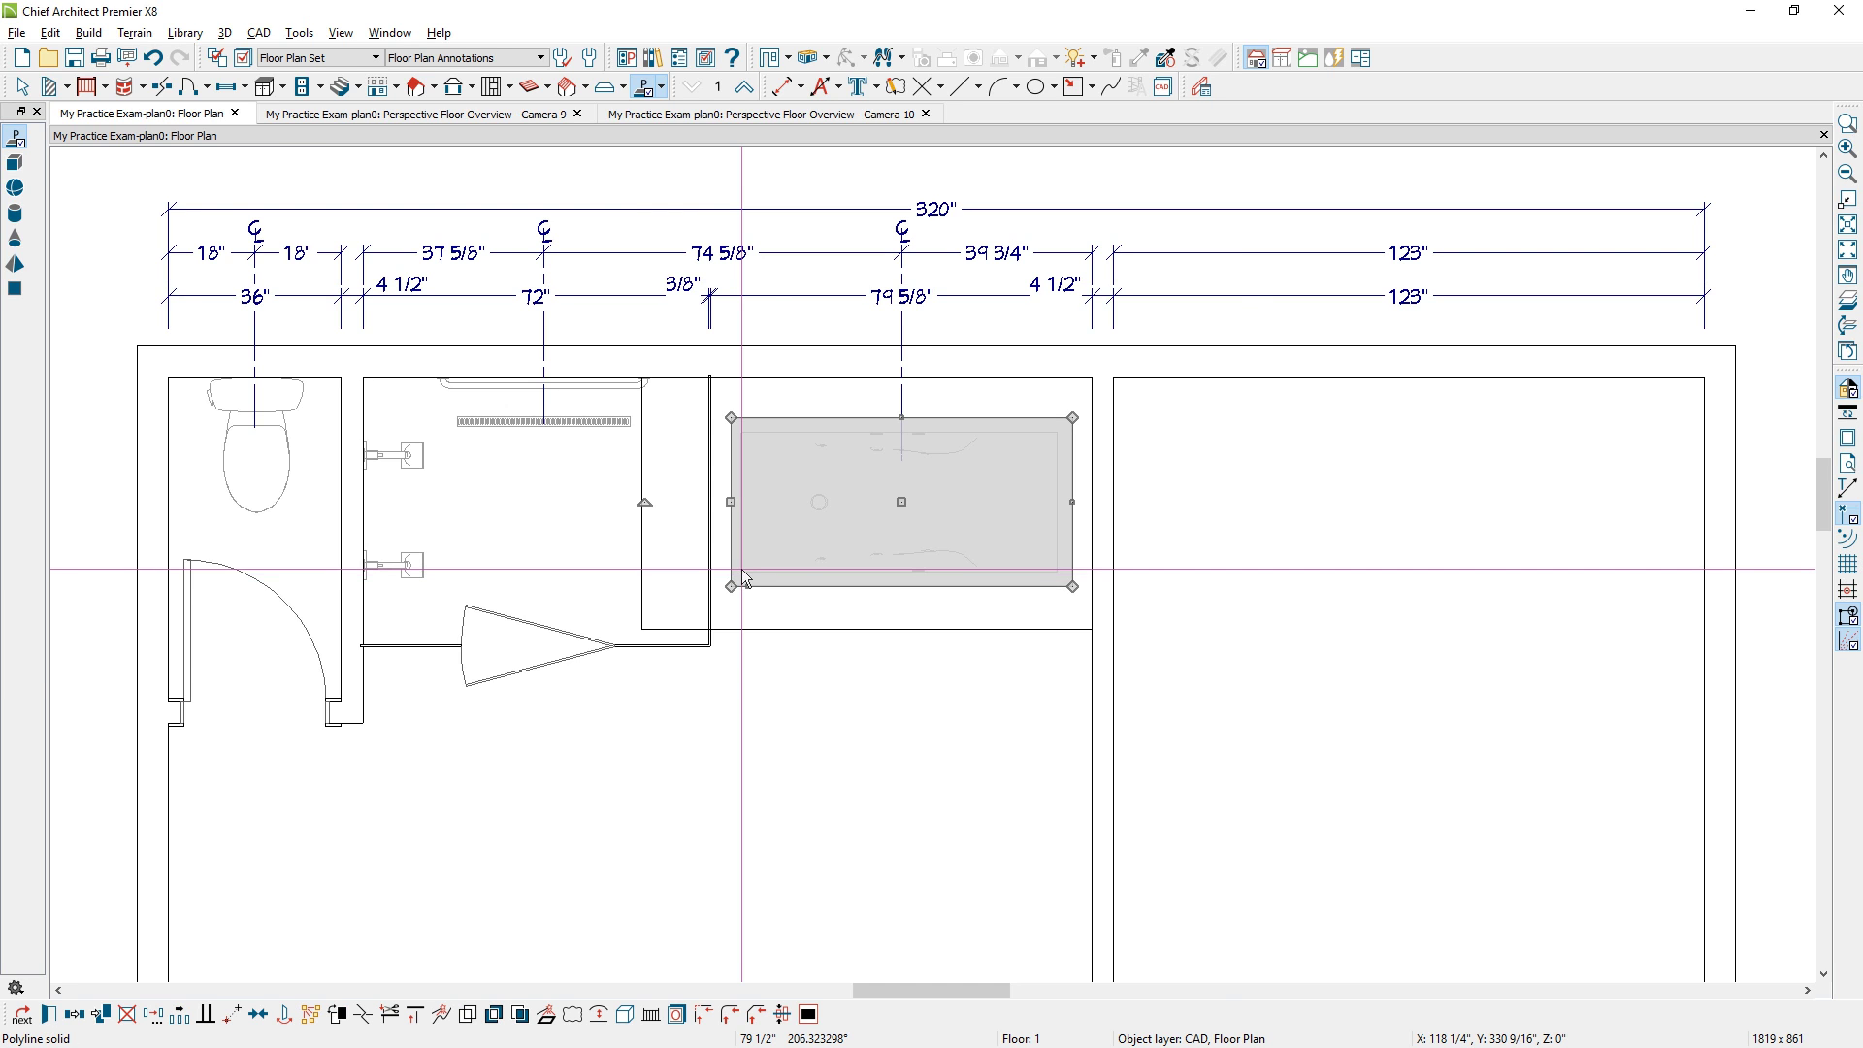
{"action": "double_click", "coordinate": [743, 578]}
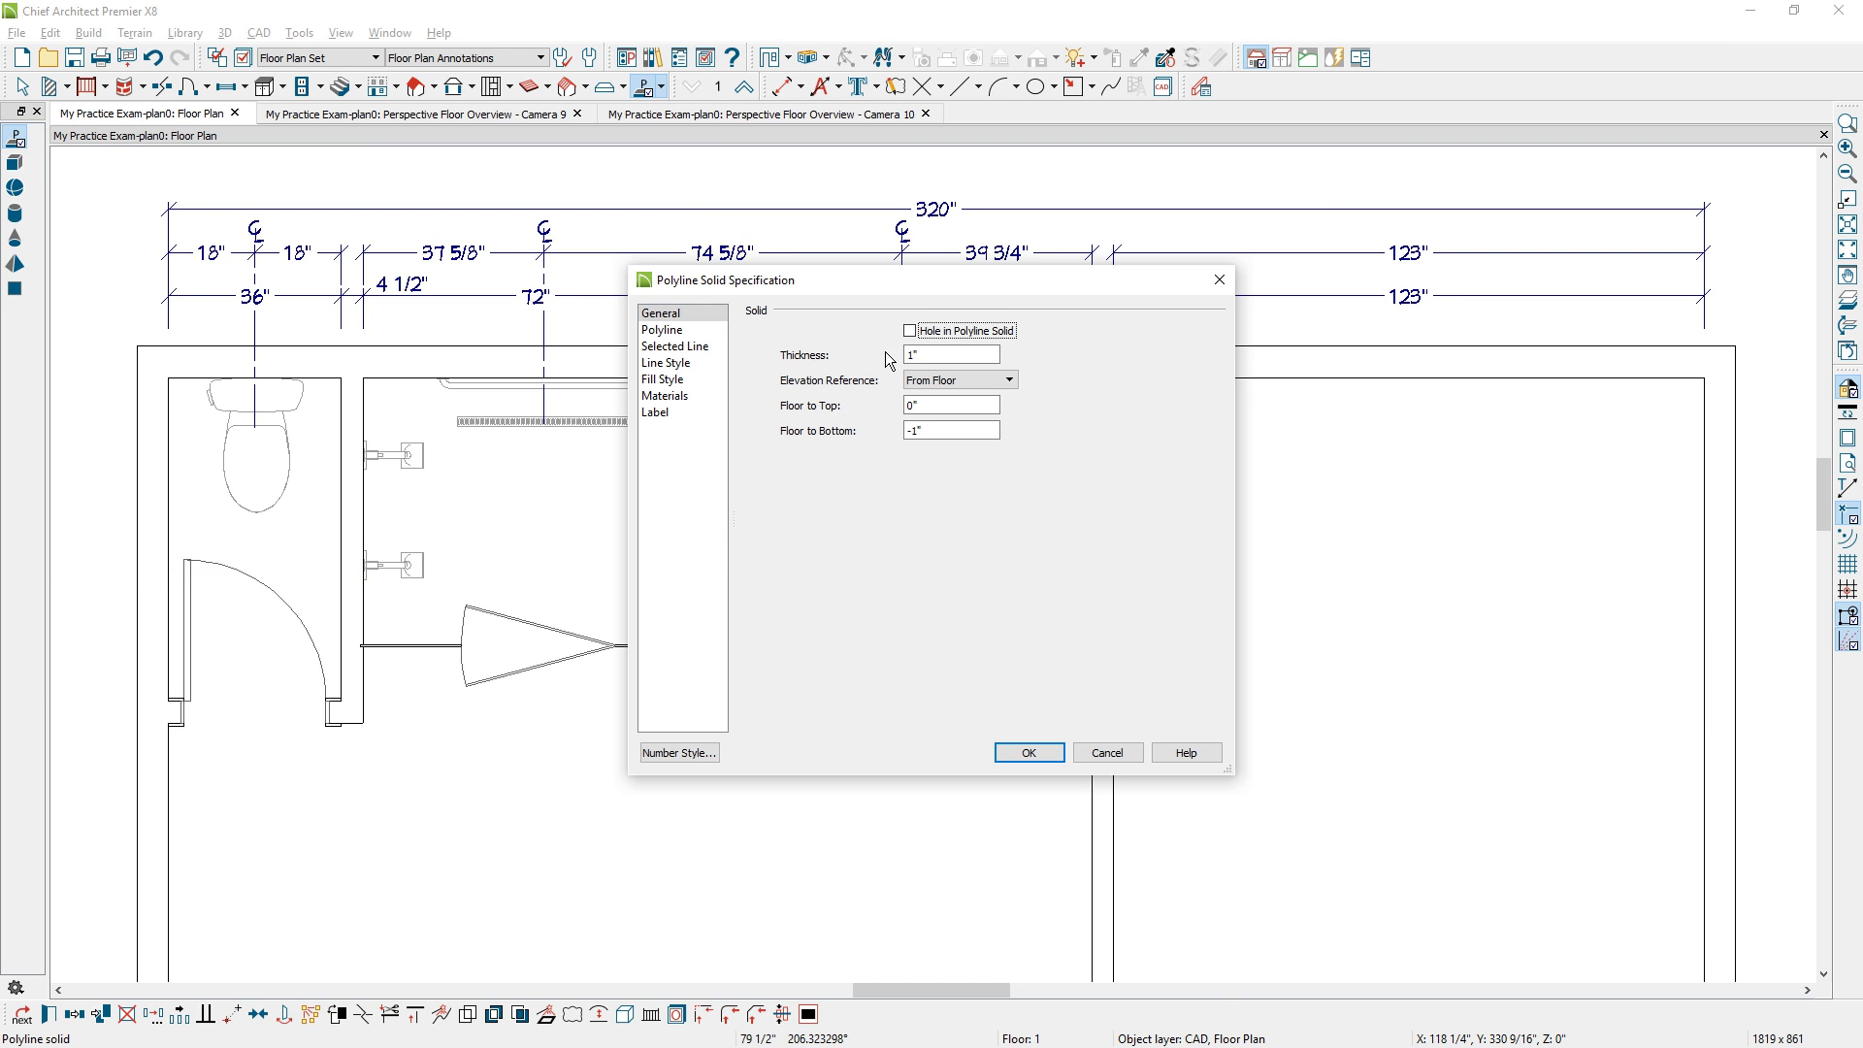
{"action": "left_click", "coordinate": [911, 334]}
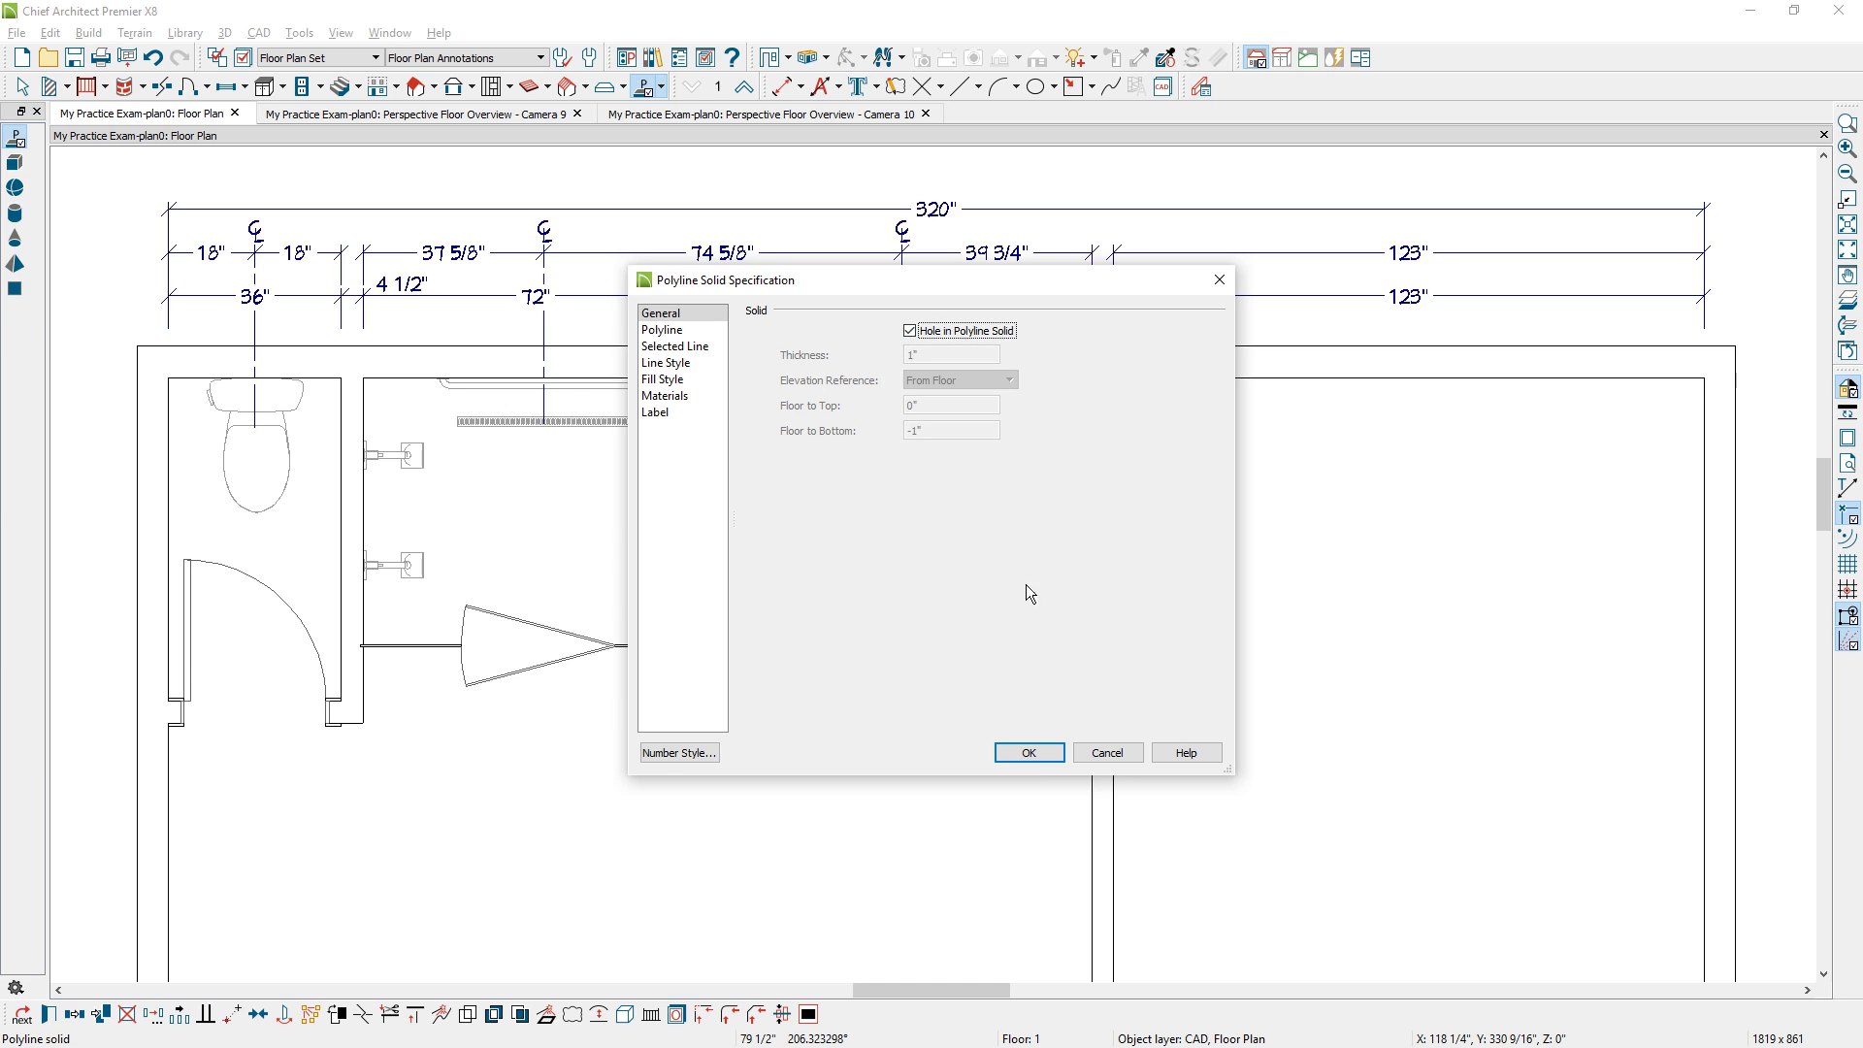
{"action": "left_click", "coordinate": [1029, 750]}
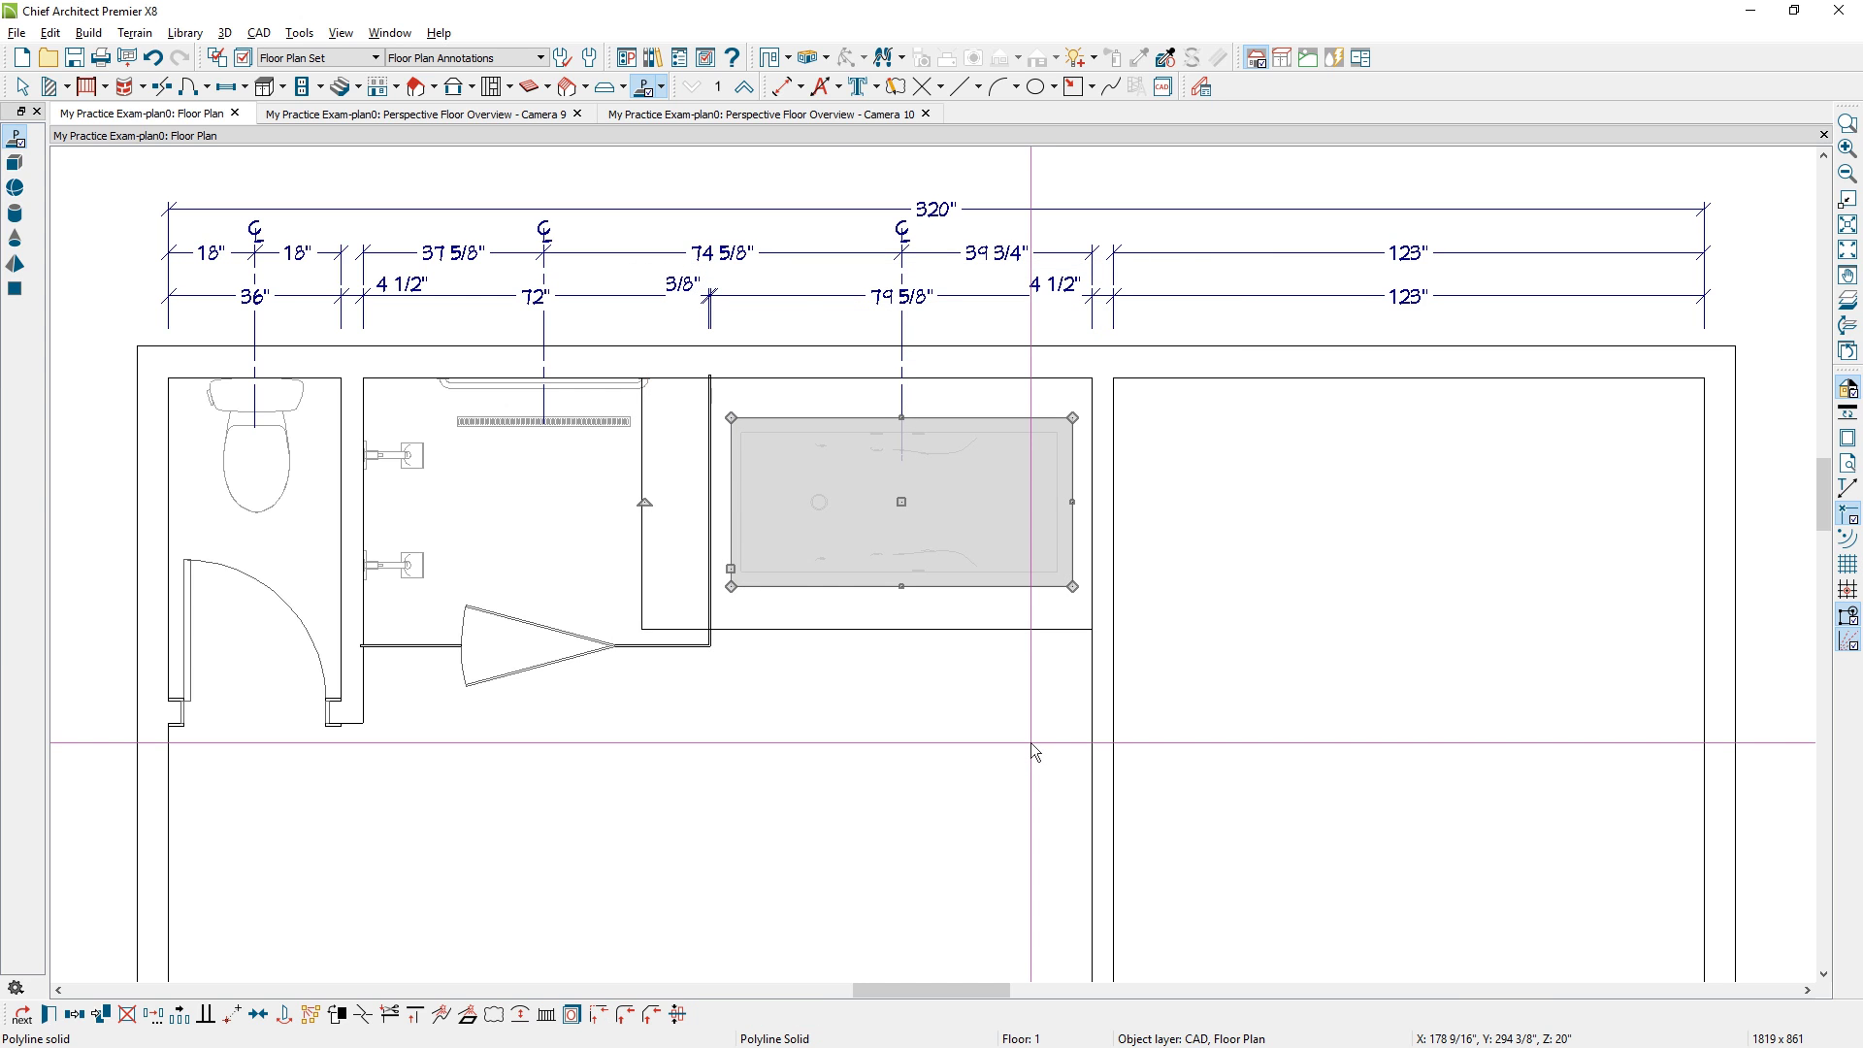
In the Camera 9 perspective overview, paint the tub surround with Cream Tile from the library's solid subway tile materials.
{"action": "left_click", "coordinate": [539, 123]}
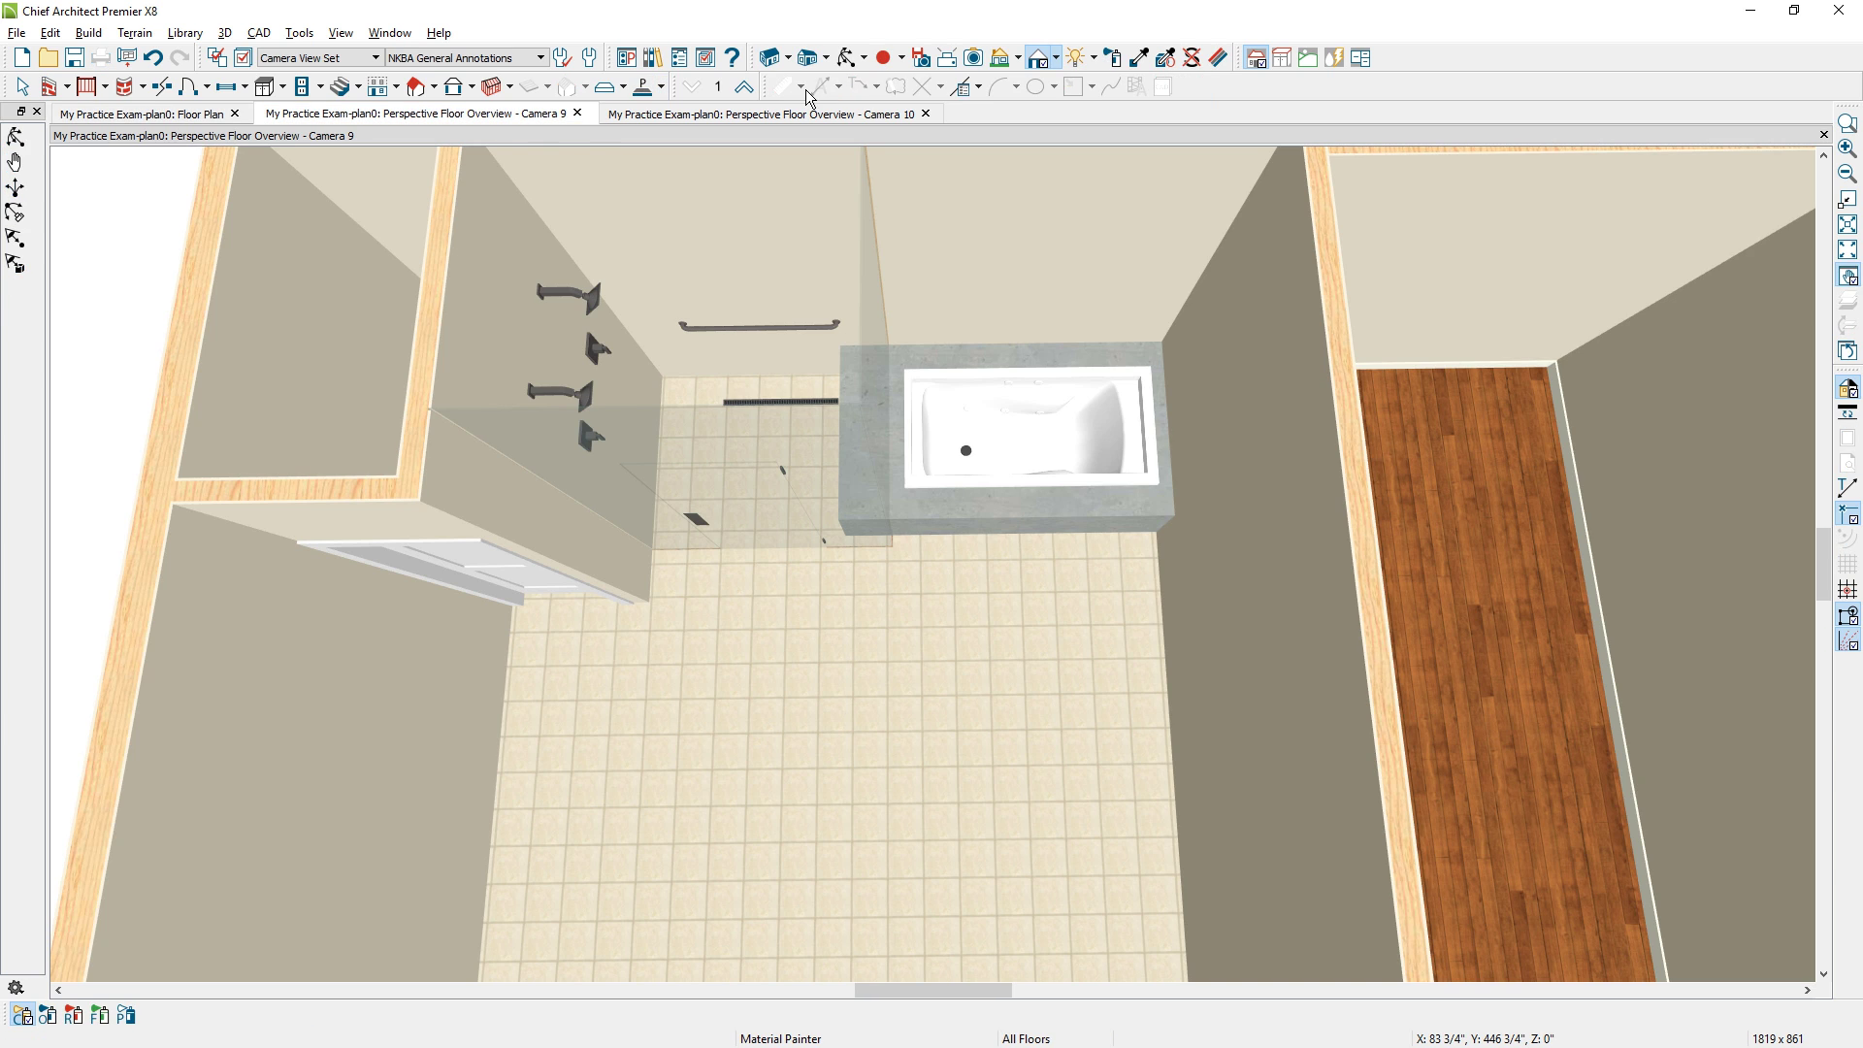
{"action": "left_click", "coordinate": [654, 59]}
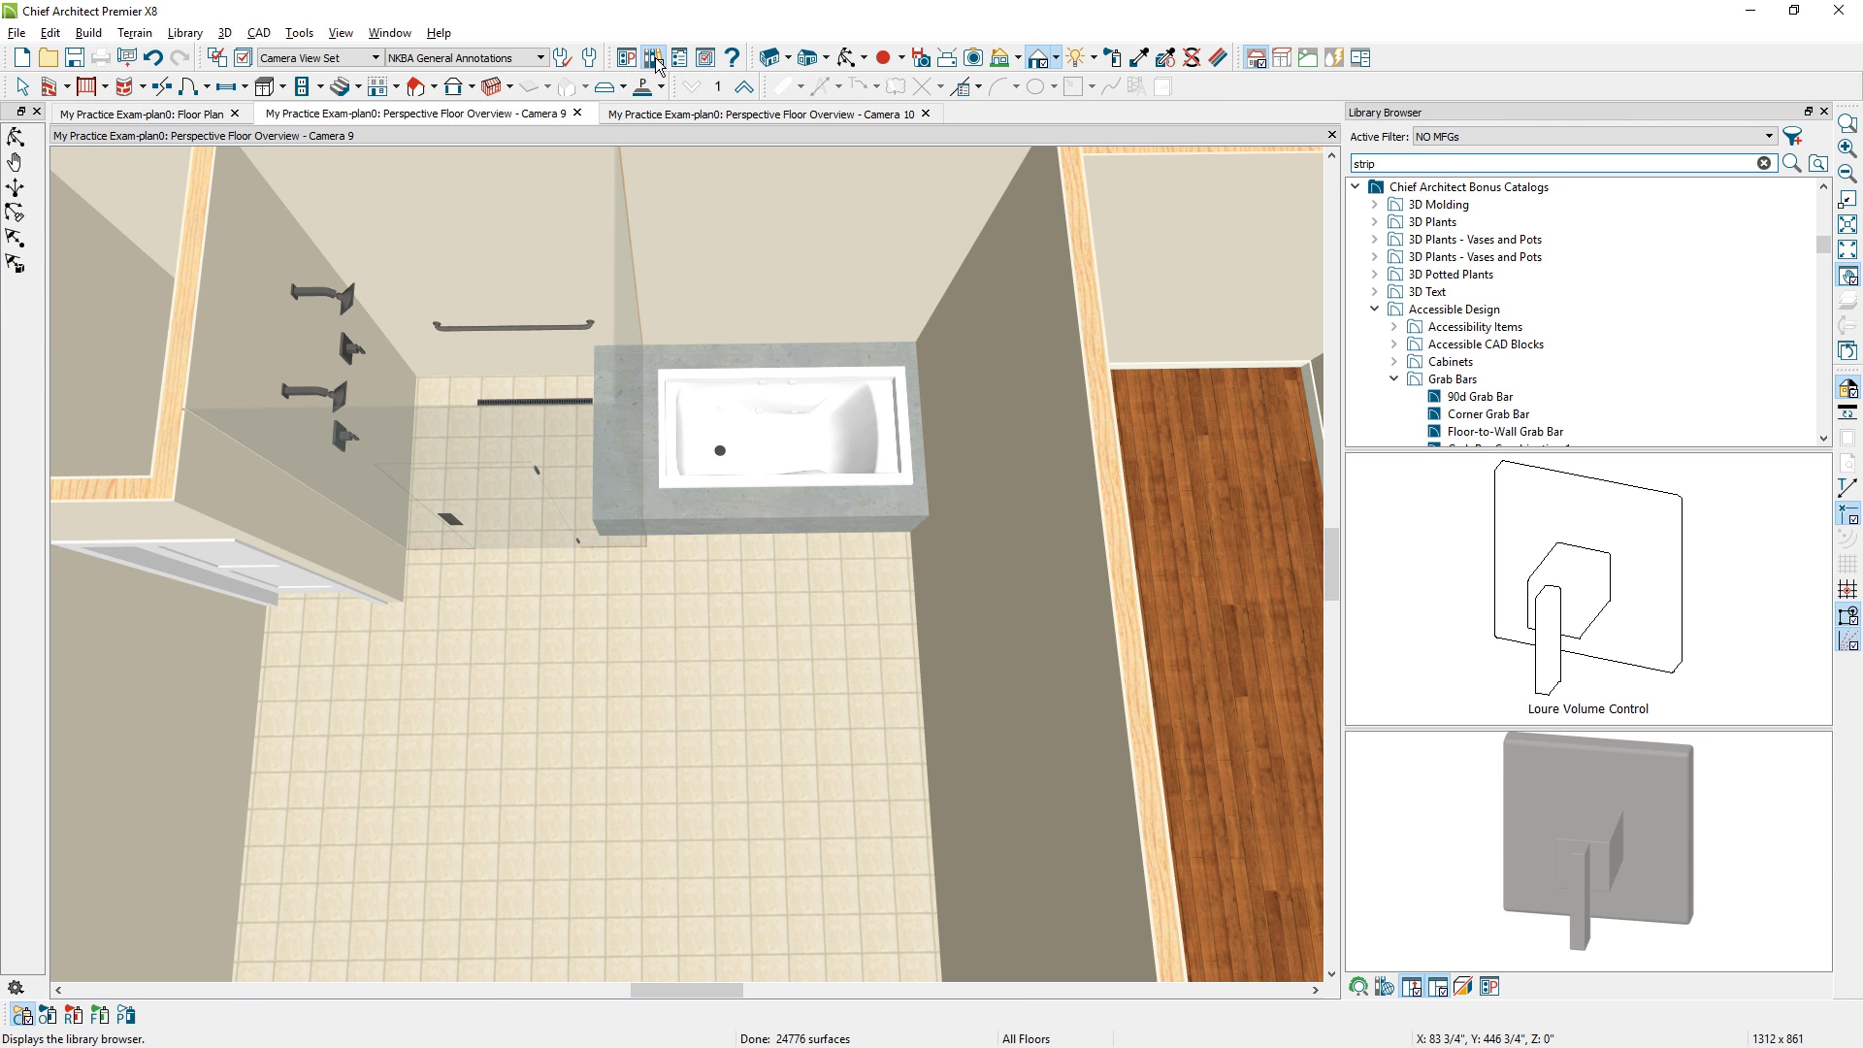
{"action": "left_click", "coordinate": [1397, 163]}
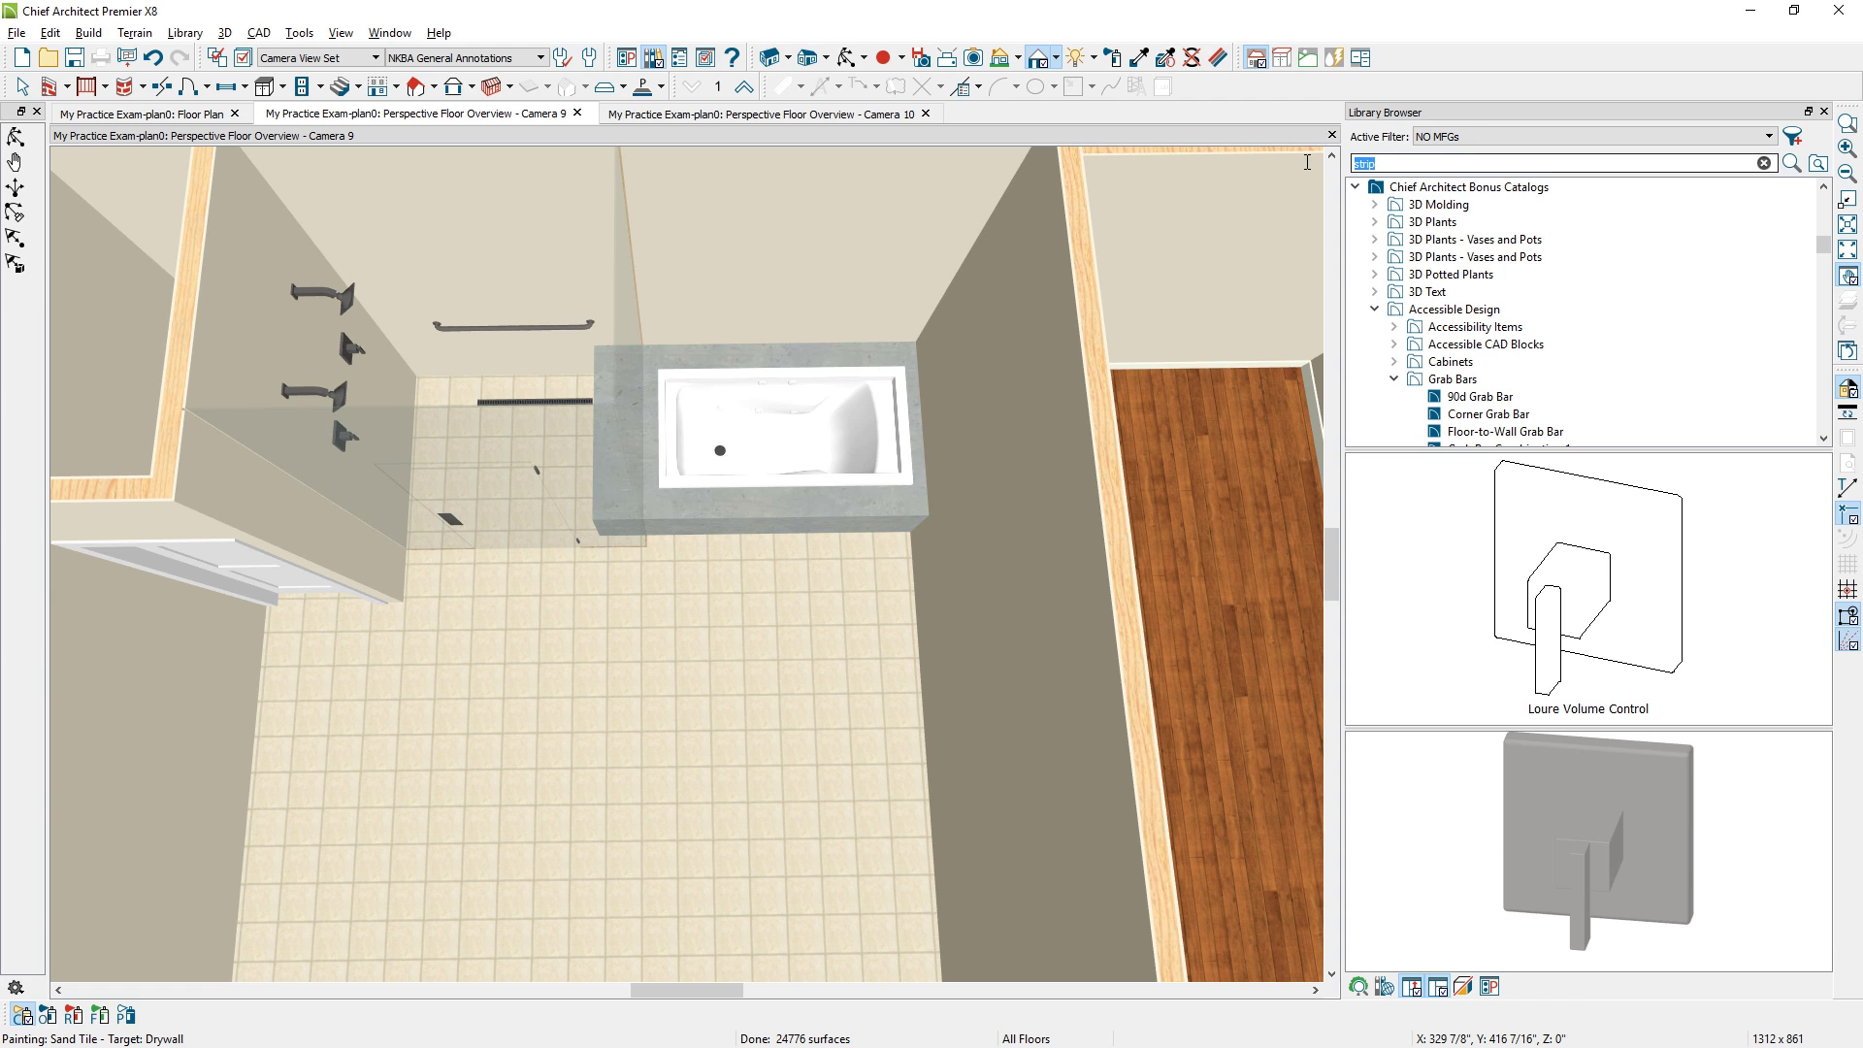
{"action": "key", "text": "BackSpace"}
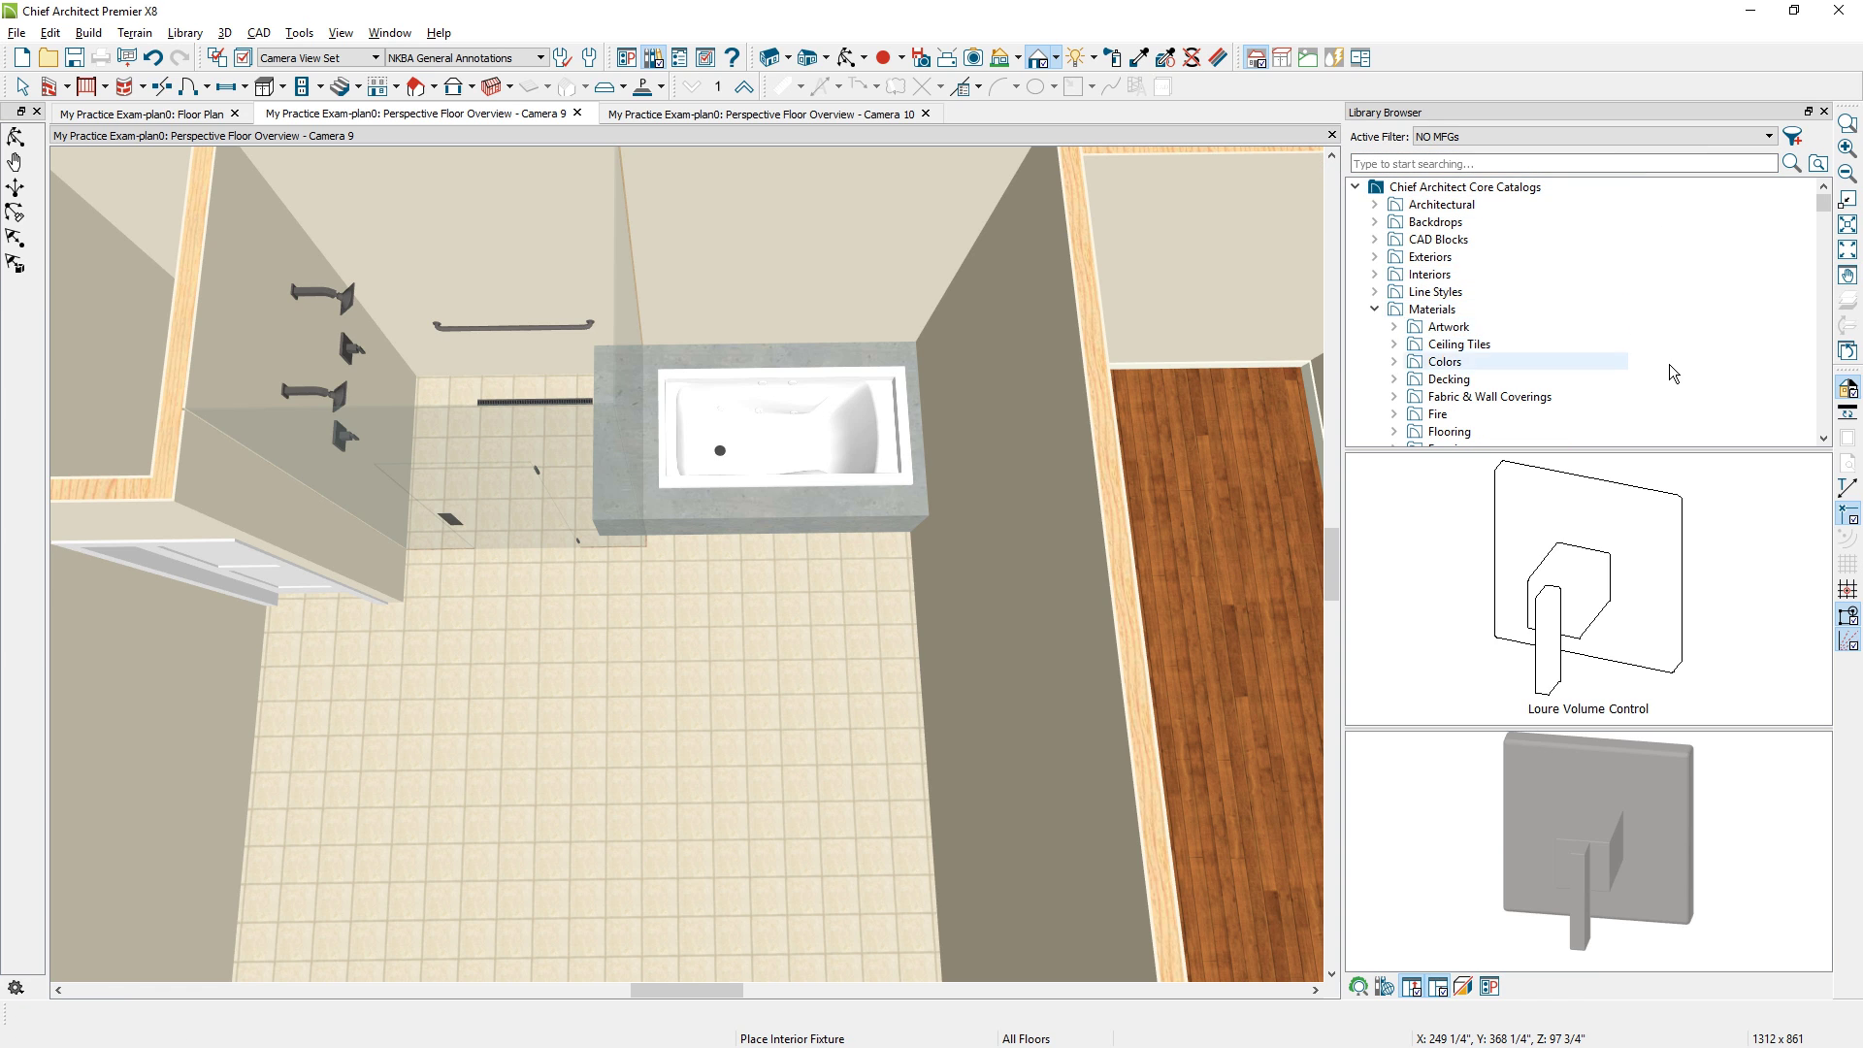
{"action": "scroll", "coordinate": [1669, 371], "scroll_direction": "down", "scroll_amount": 5}
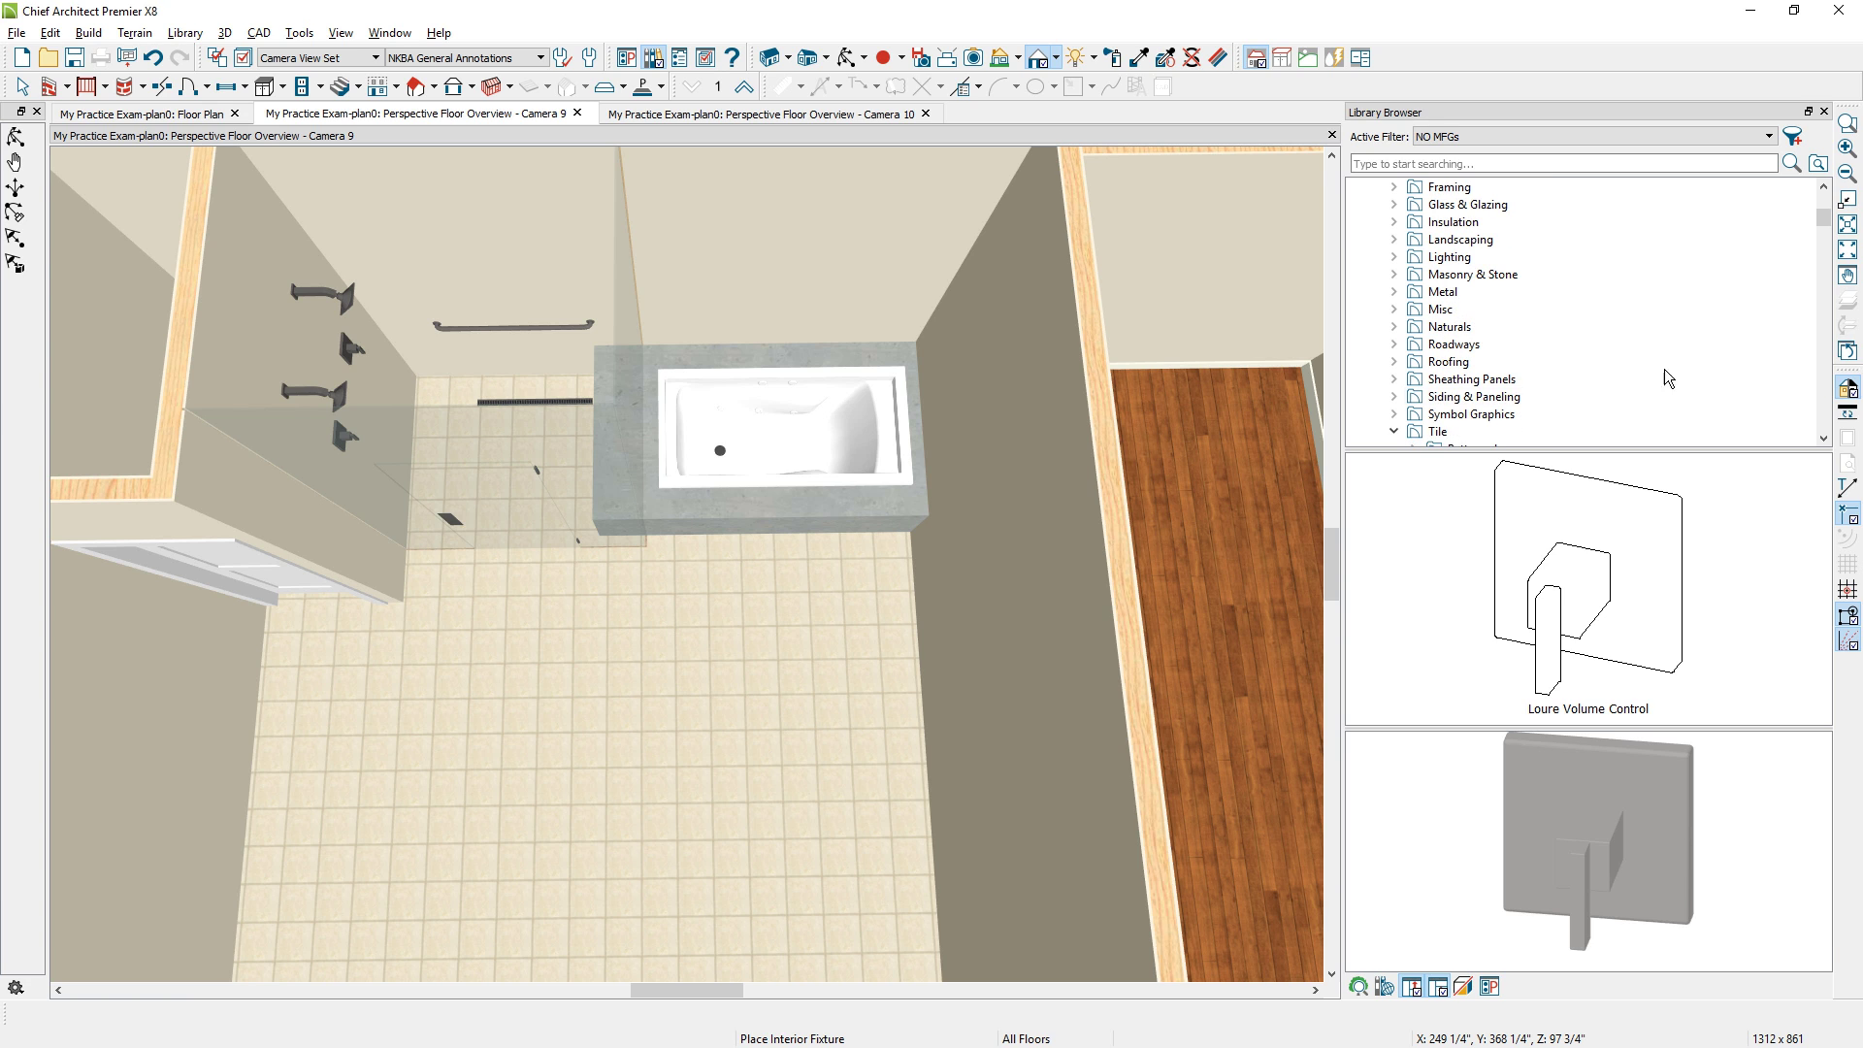
{"action": "left_click", "coordinate": [1438, 430]}
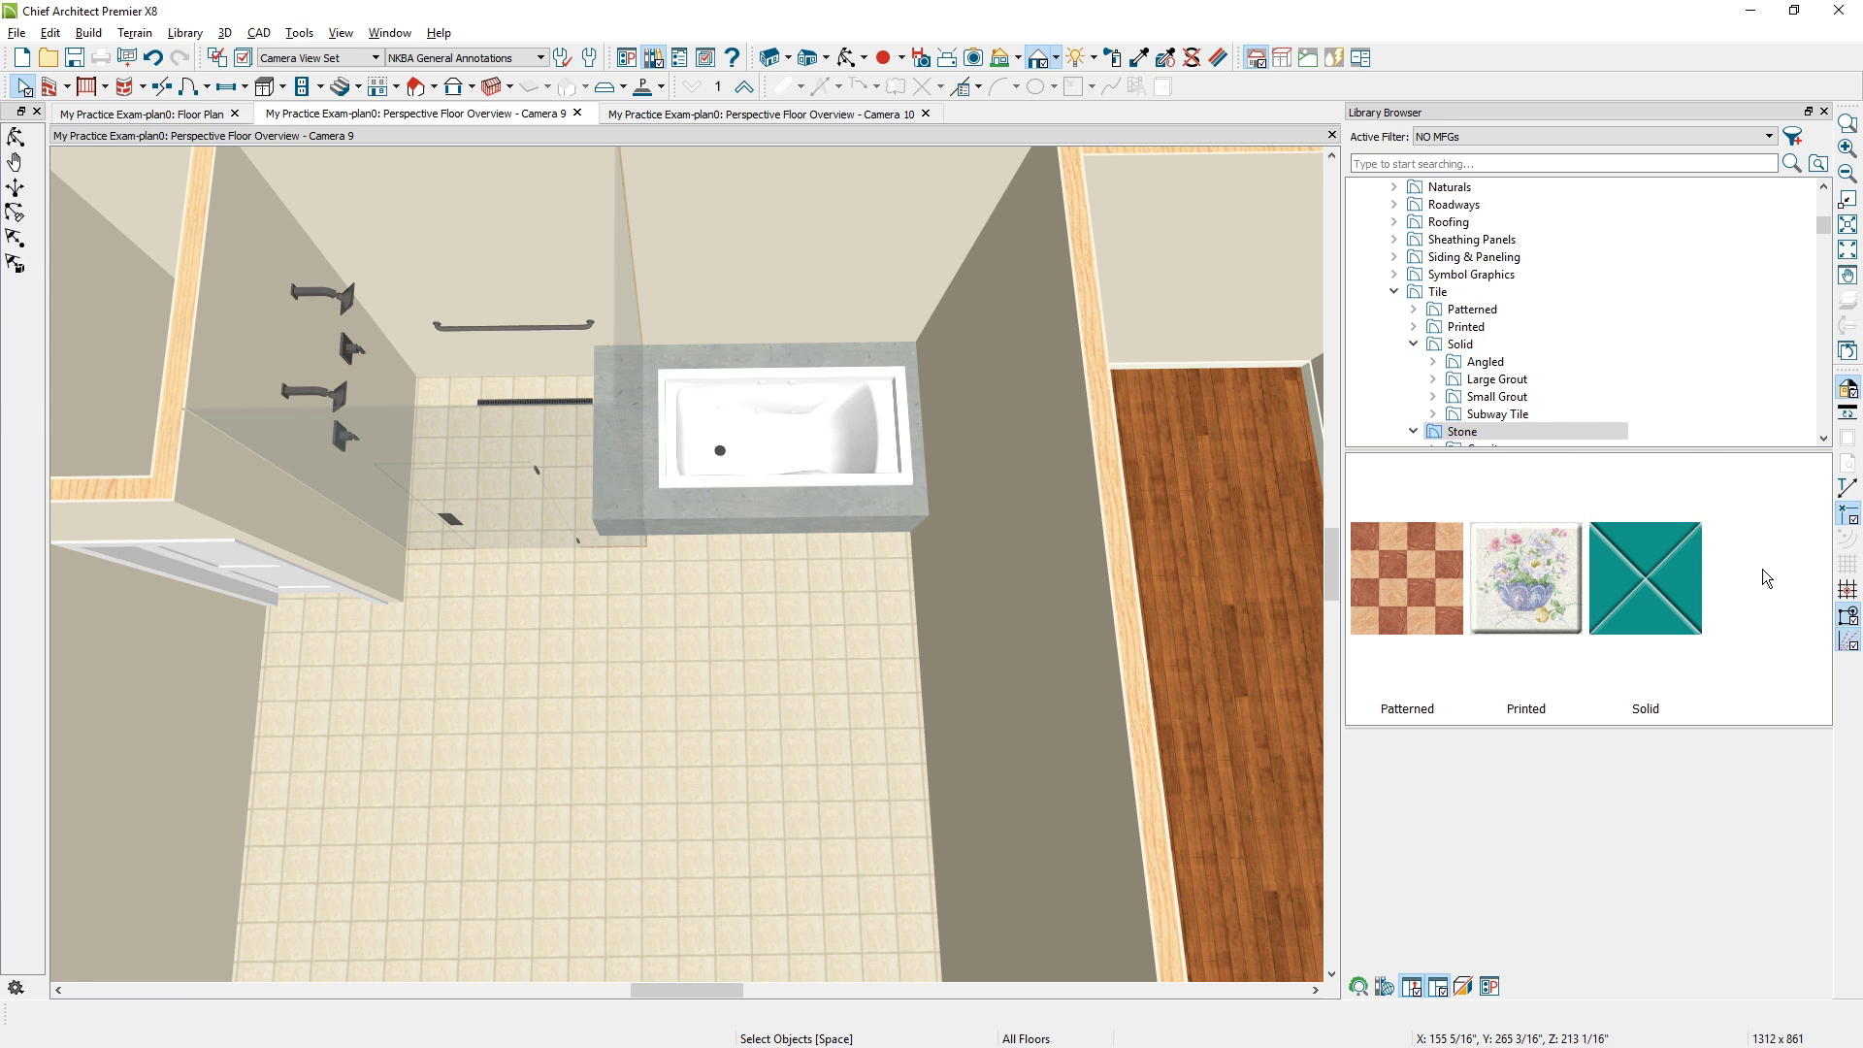
{"action": "scroll", "coordinate": [1536, 367], "scroll_direction": "down", "scroll_amount": 1}
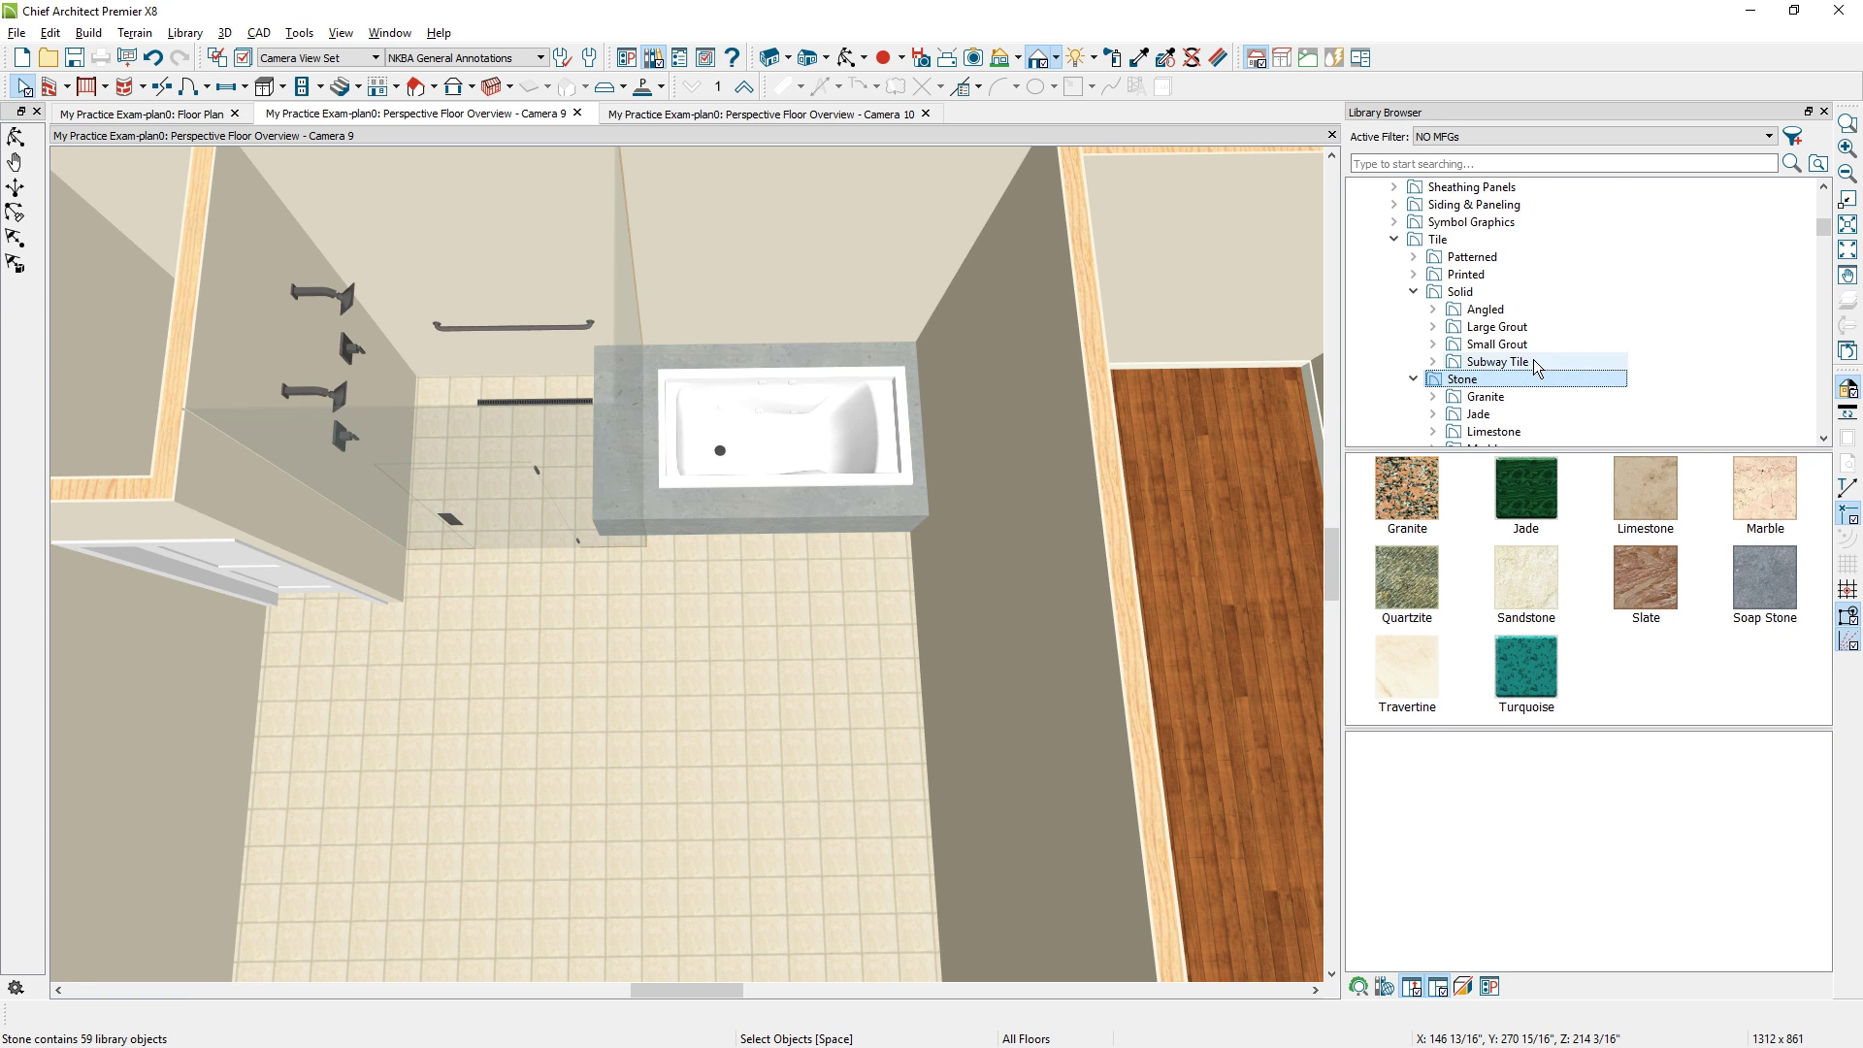
{"action": "left_click", "coordinate": [1534, 362]}
{"action": "left_click", "coordinate": [1679, 493]}
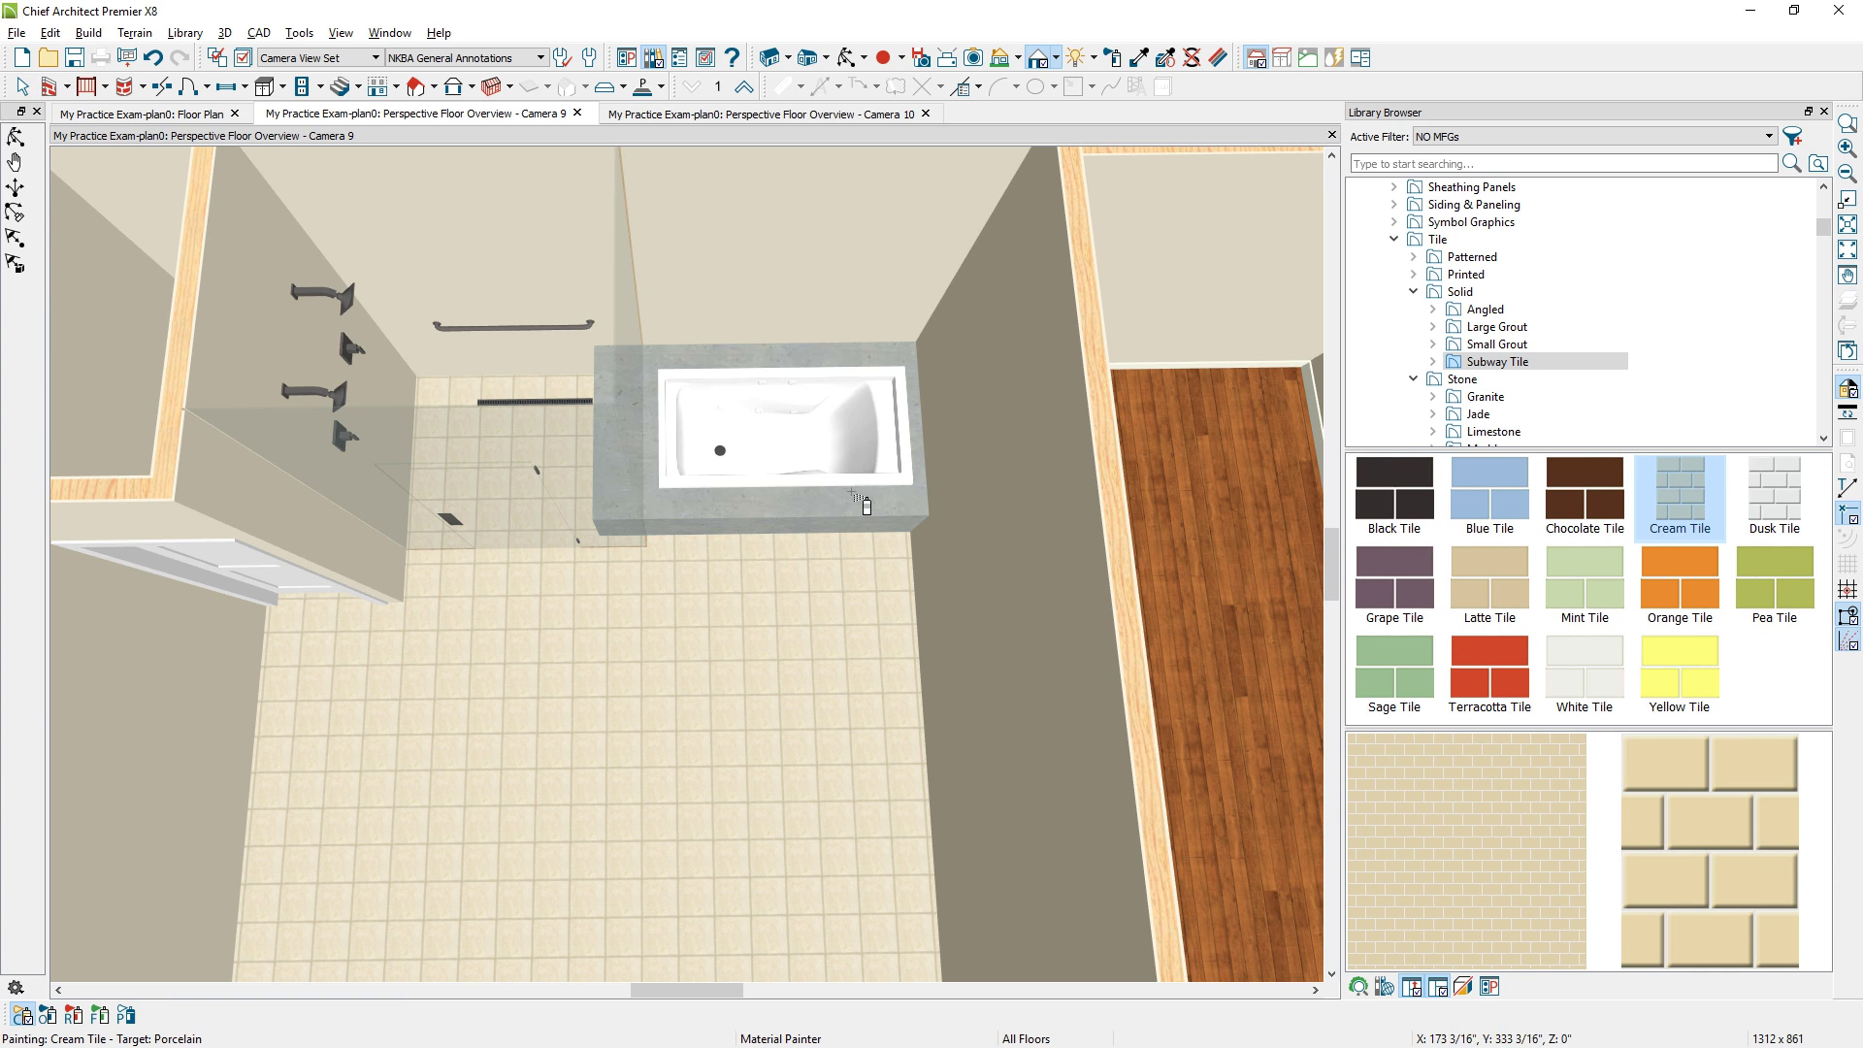
{"action": "left_click", "coordinate": [868, 510]}
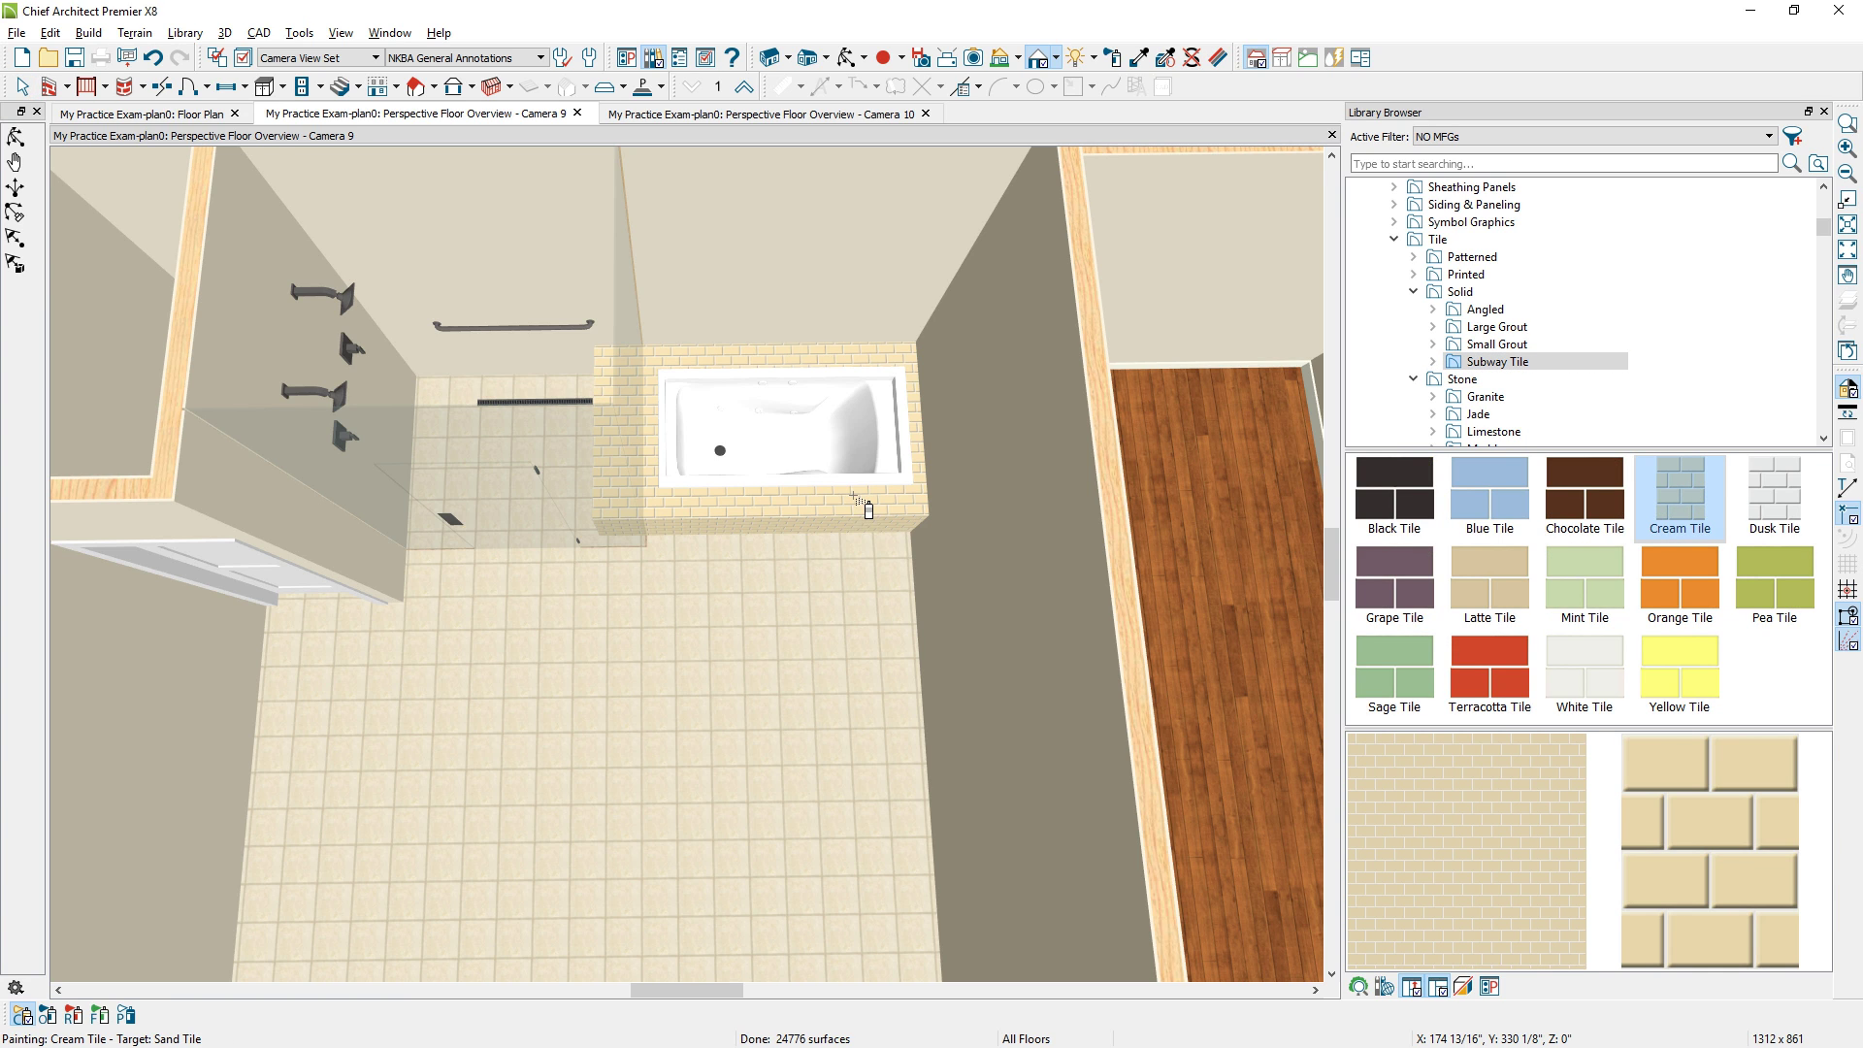
Paint the shower's back wall and the wall behind the shower fixtures with the subway Black Tile.
{"action": "left_click", "coordinate": [1422, 493]}
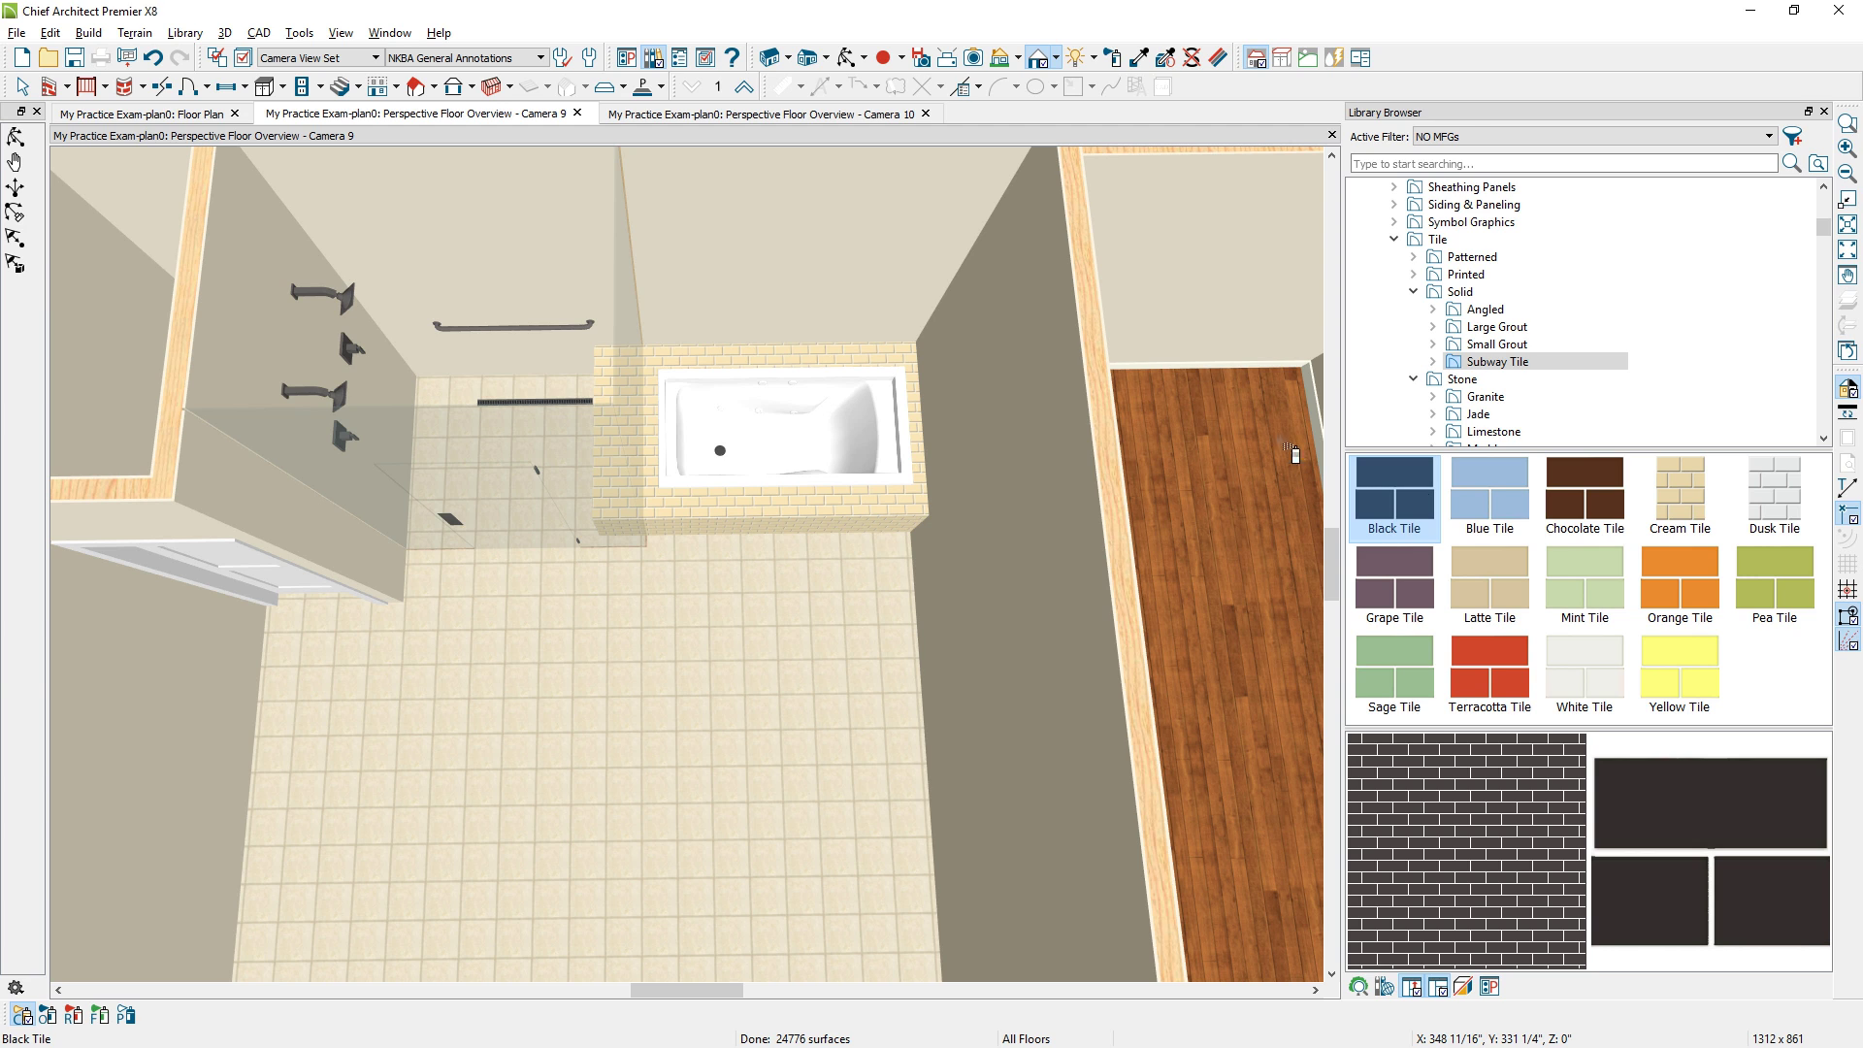
{"action": "left_click", "coordinate": [452, 276]}
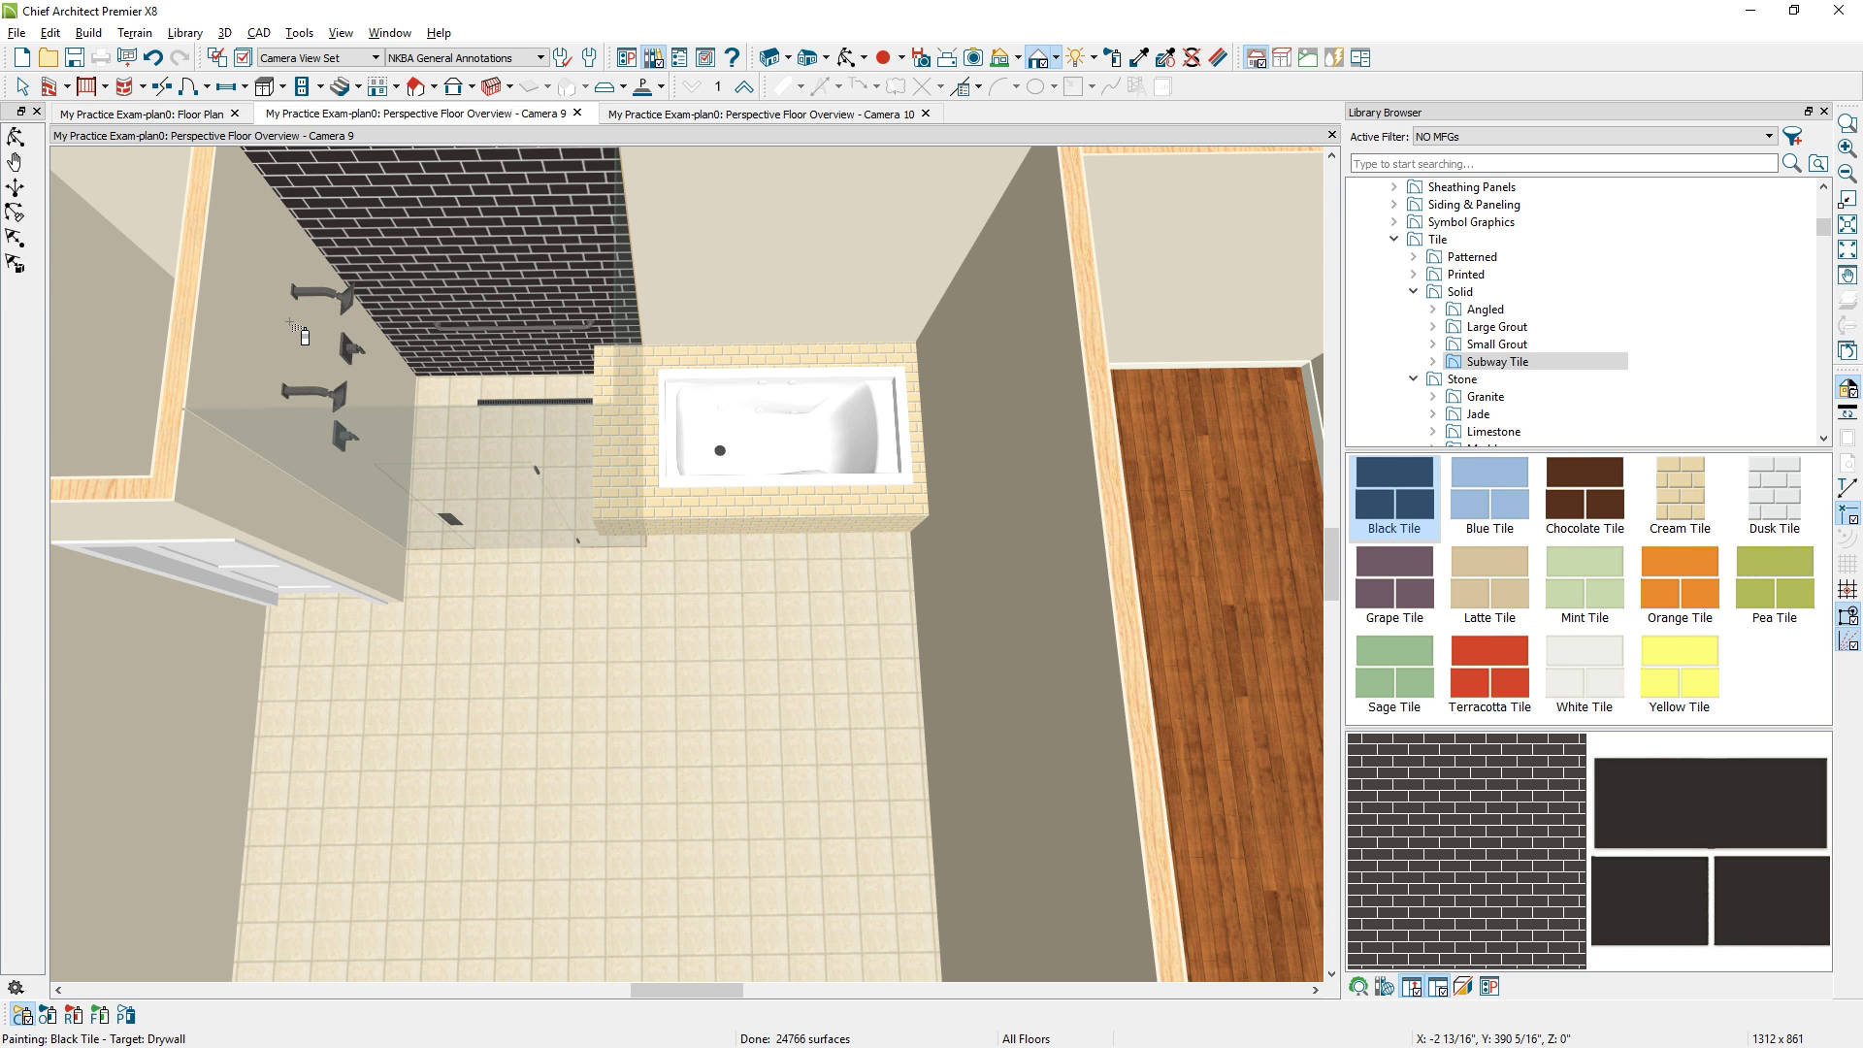
{"action": "left_click", "coordinate": [300, 333]}
In the floor plan, break the tub surround's front edge at the glass wall and extend the shower part to the front glass.
{"action": "key", "text": "ctrl+Tab"}
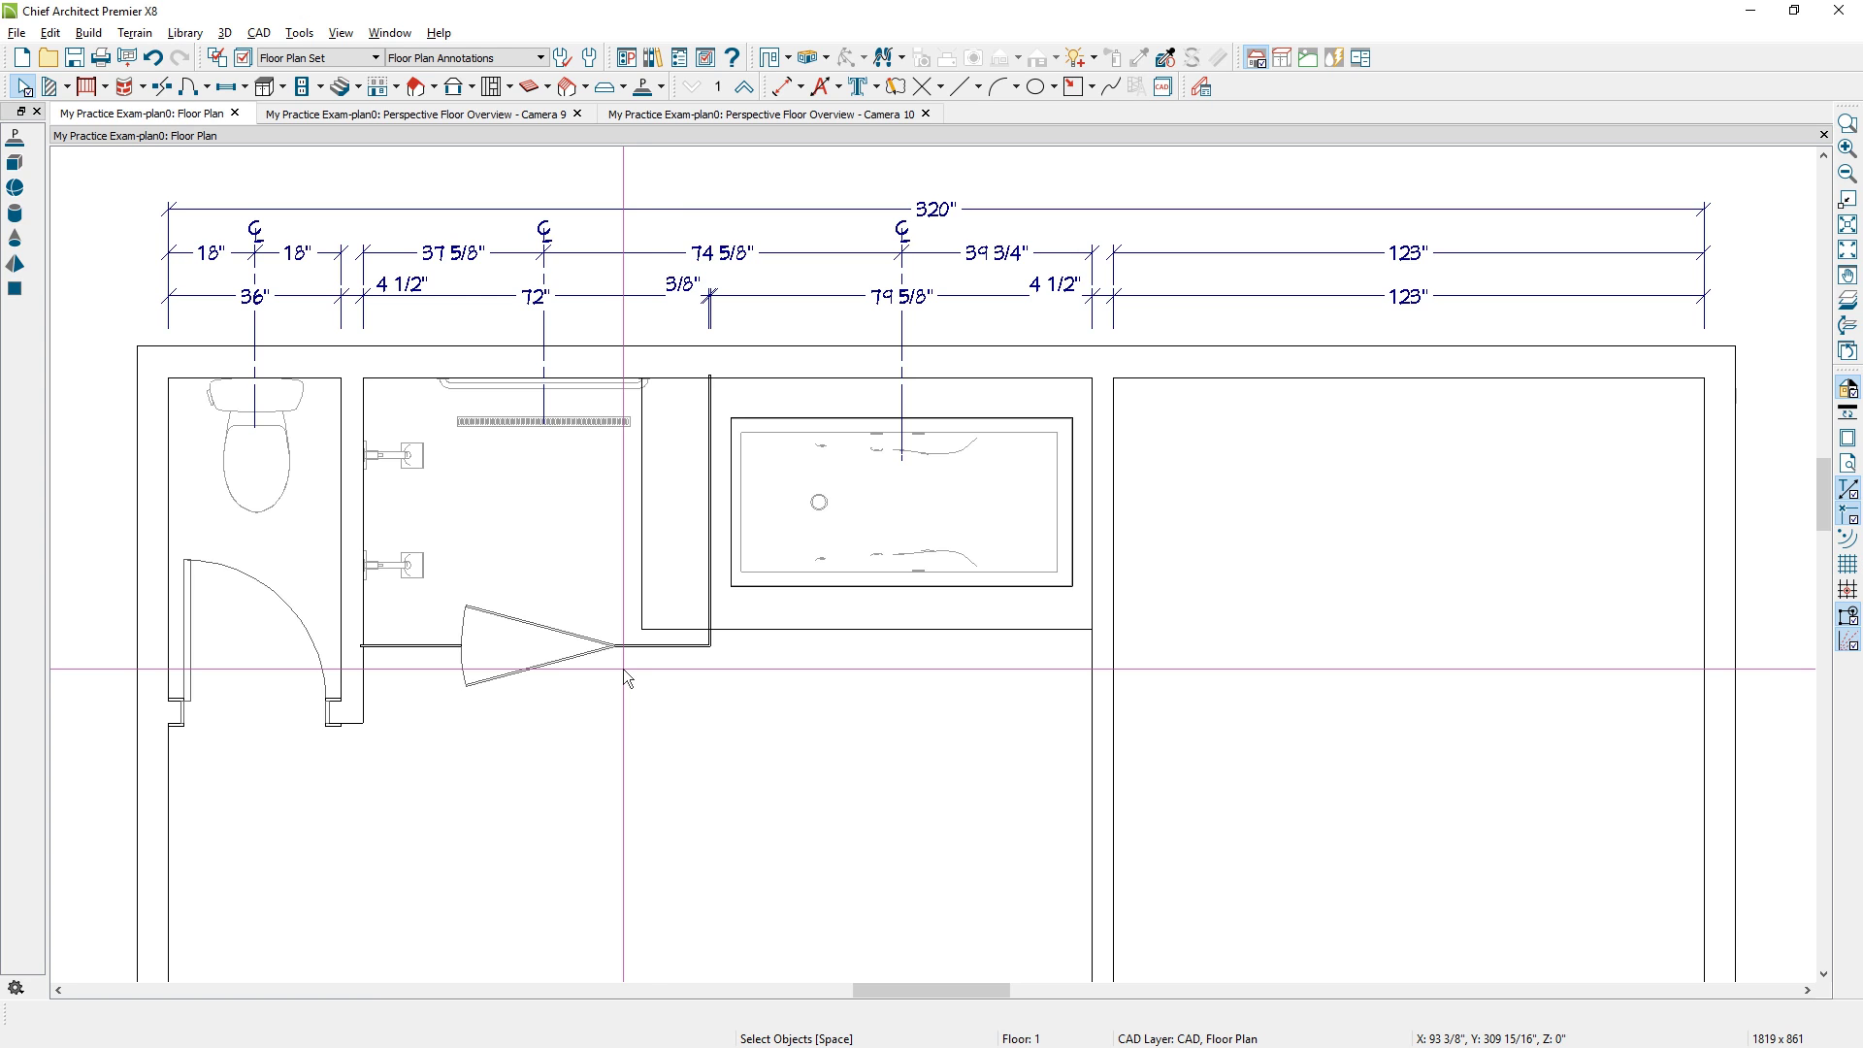
{"action": "left_click", "coordinate": [645, 583]}
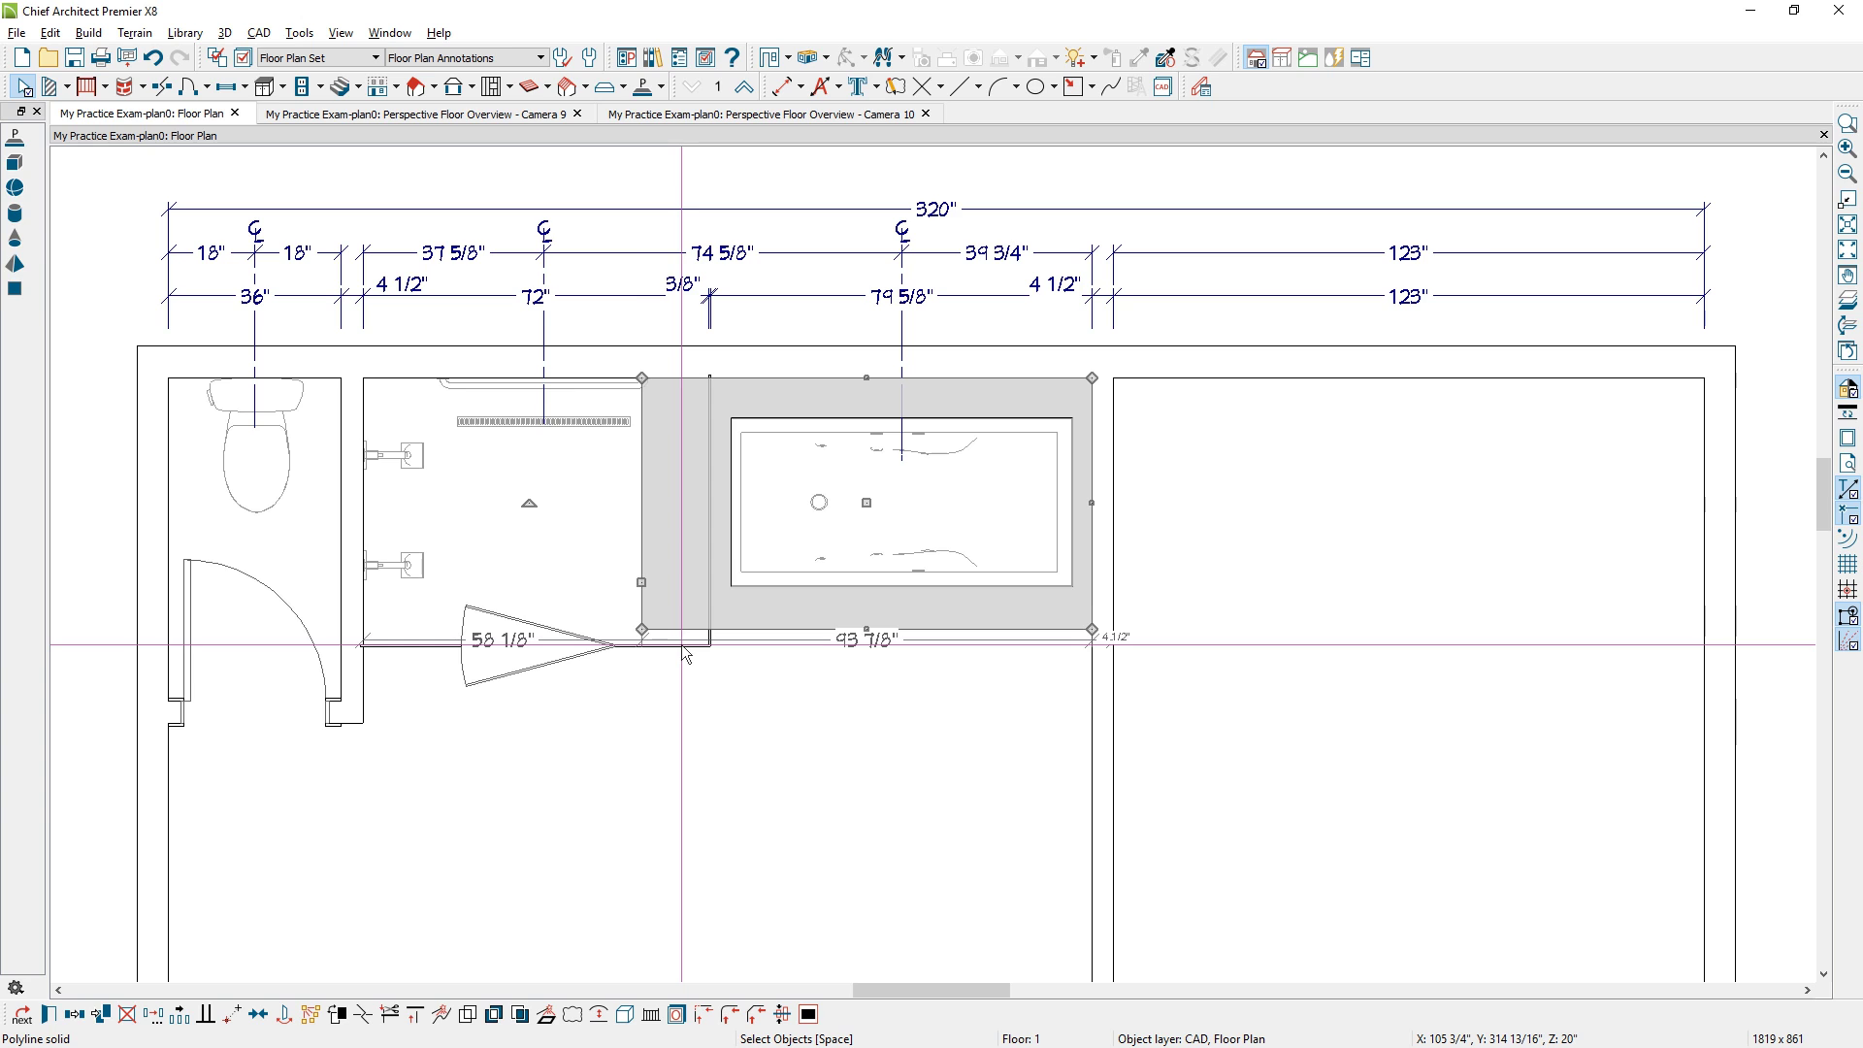
{"action": "left_click", "coordinate": [366, 1015]}
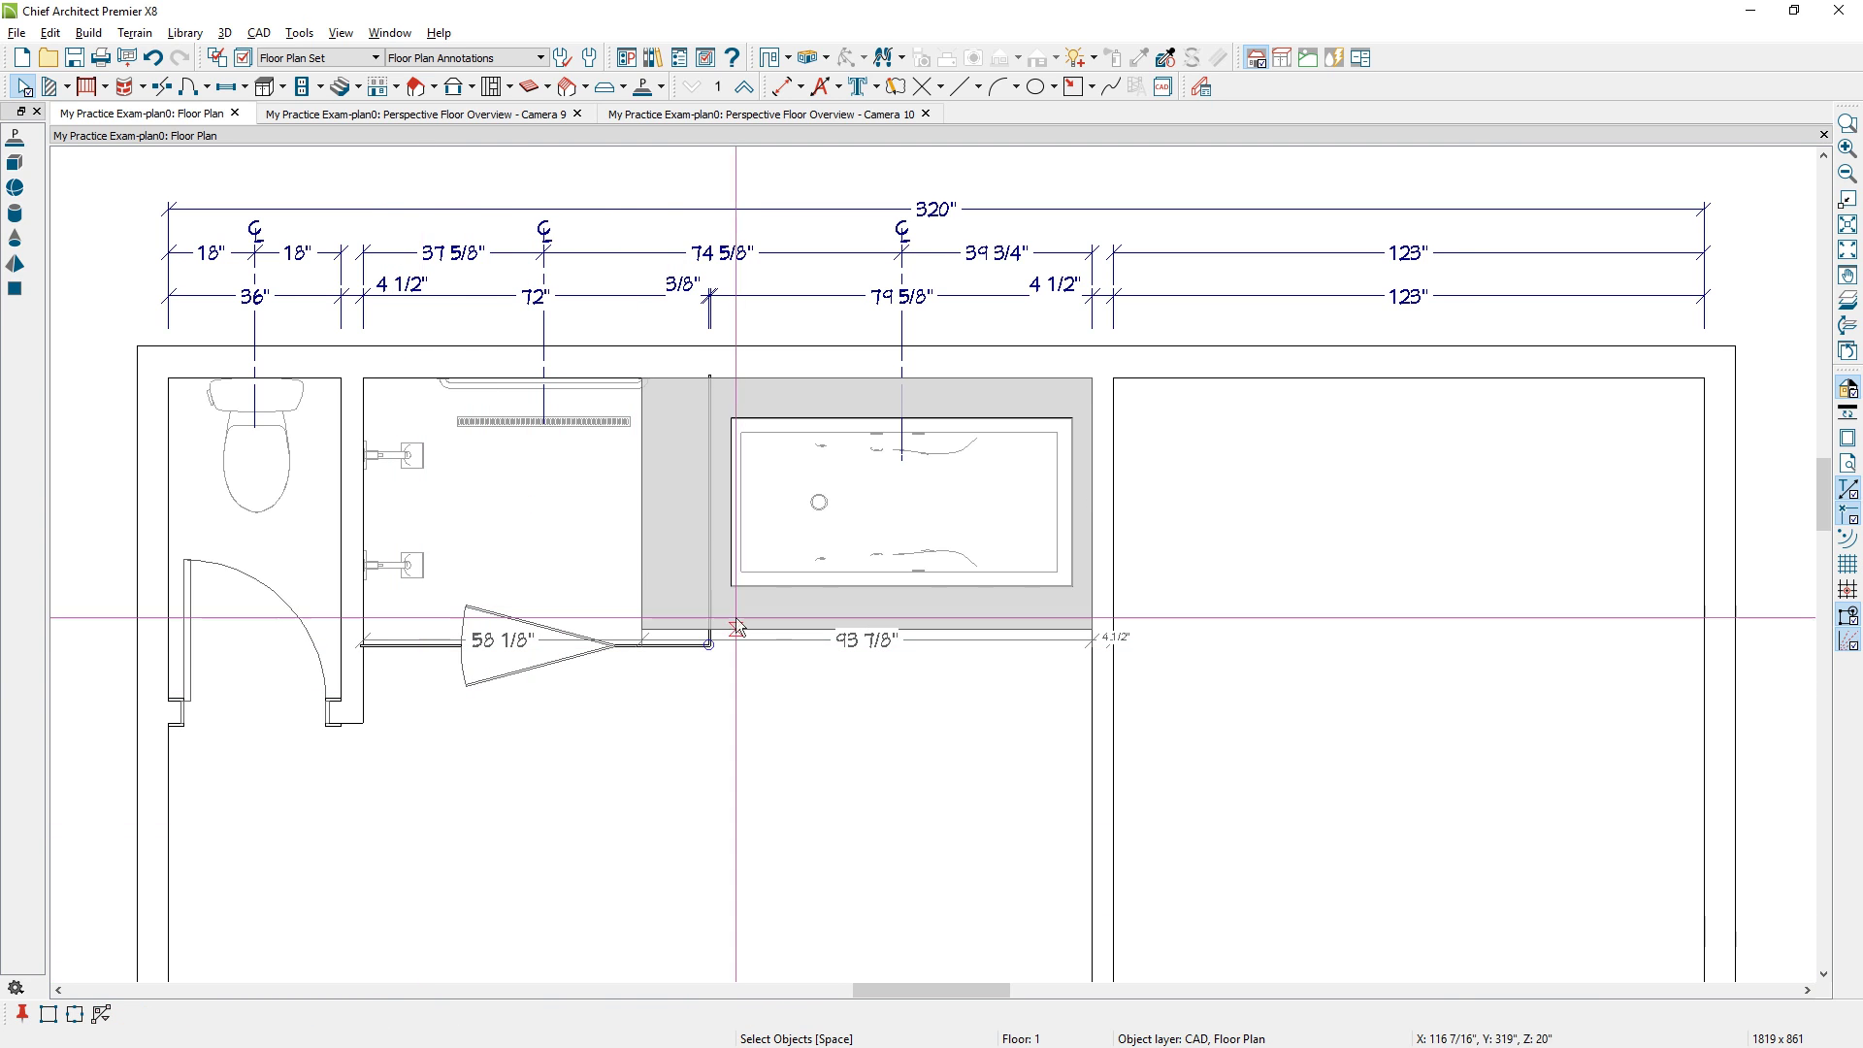
{"action": "left_click", "coordinate": [711, 641]}
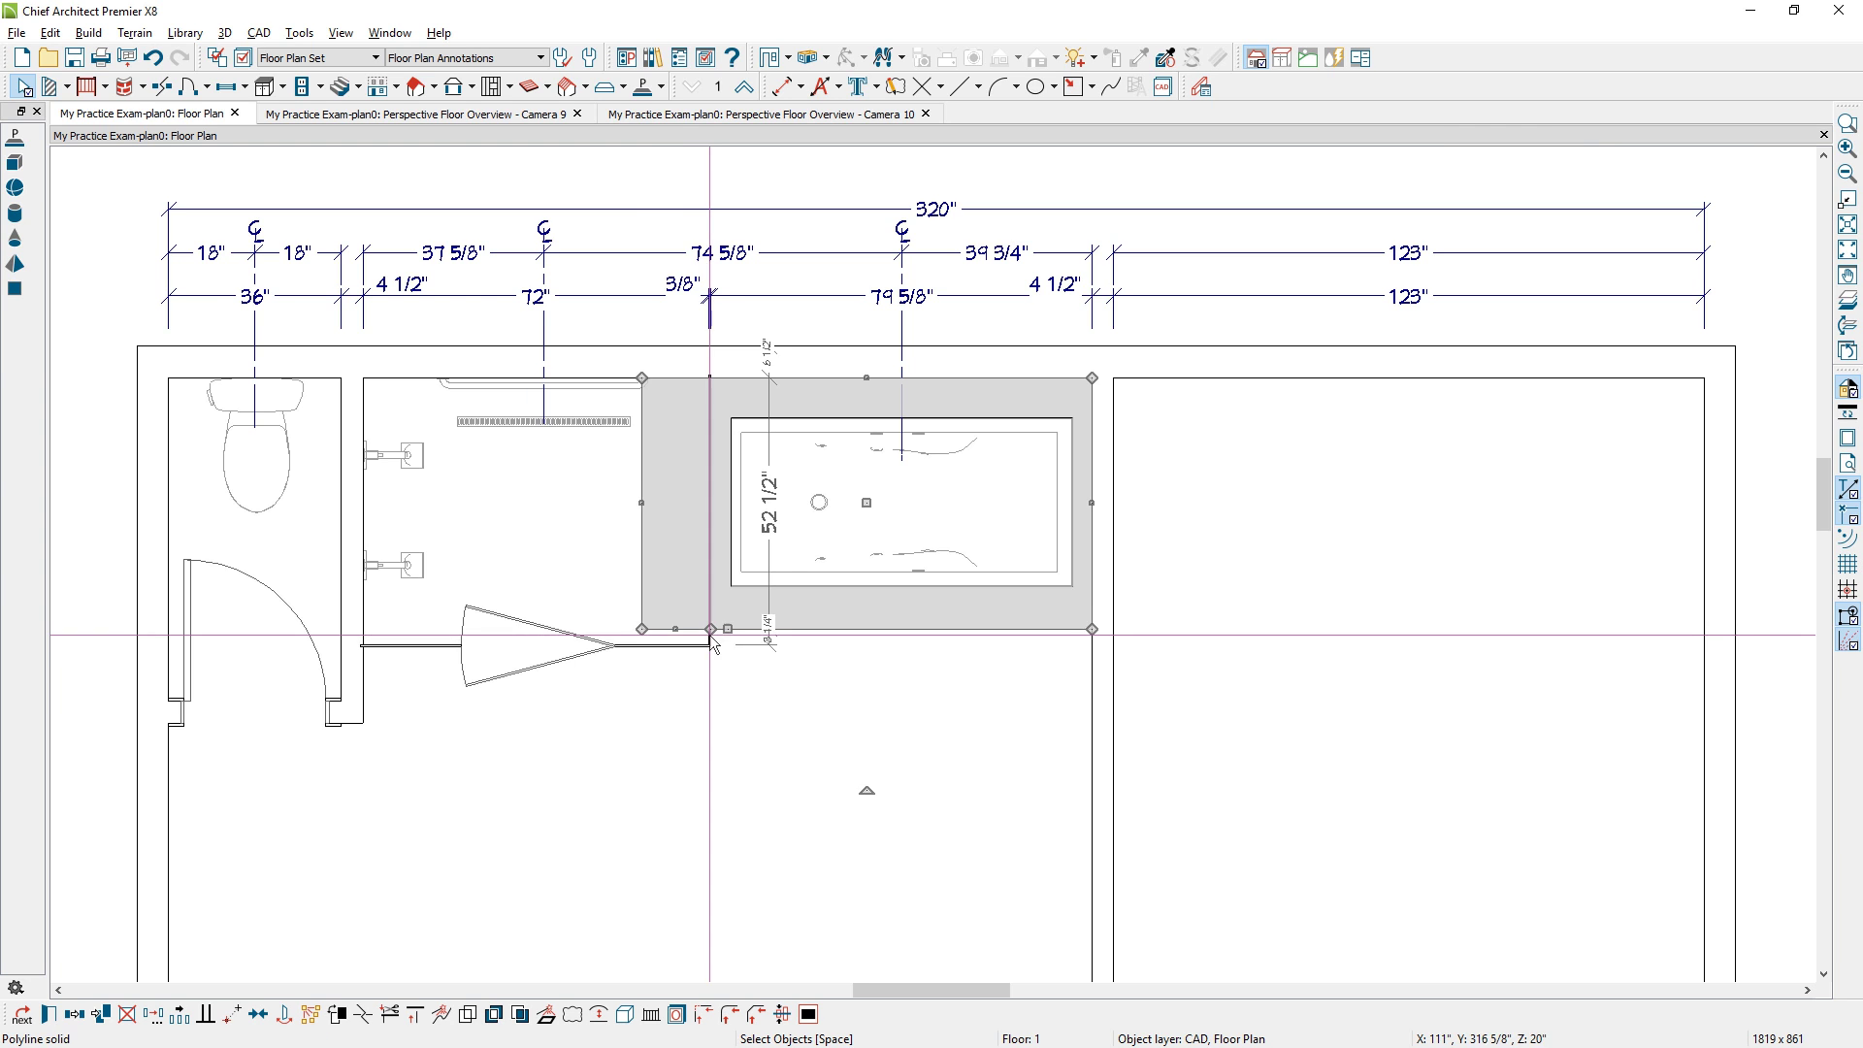
{"action": "left_click", "coordinate": [643, 602]}
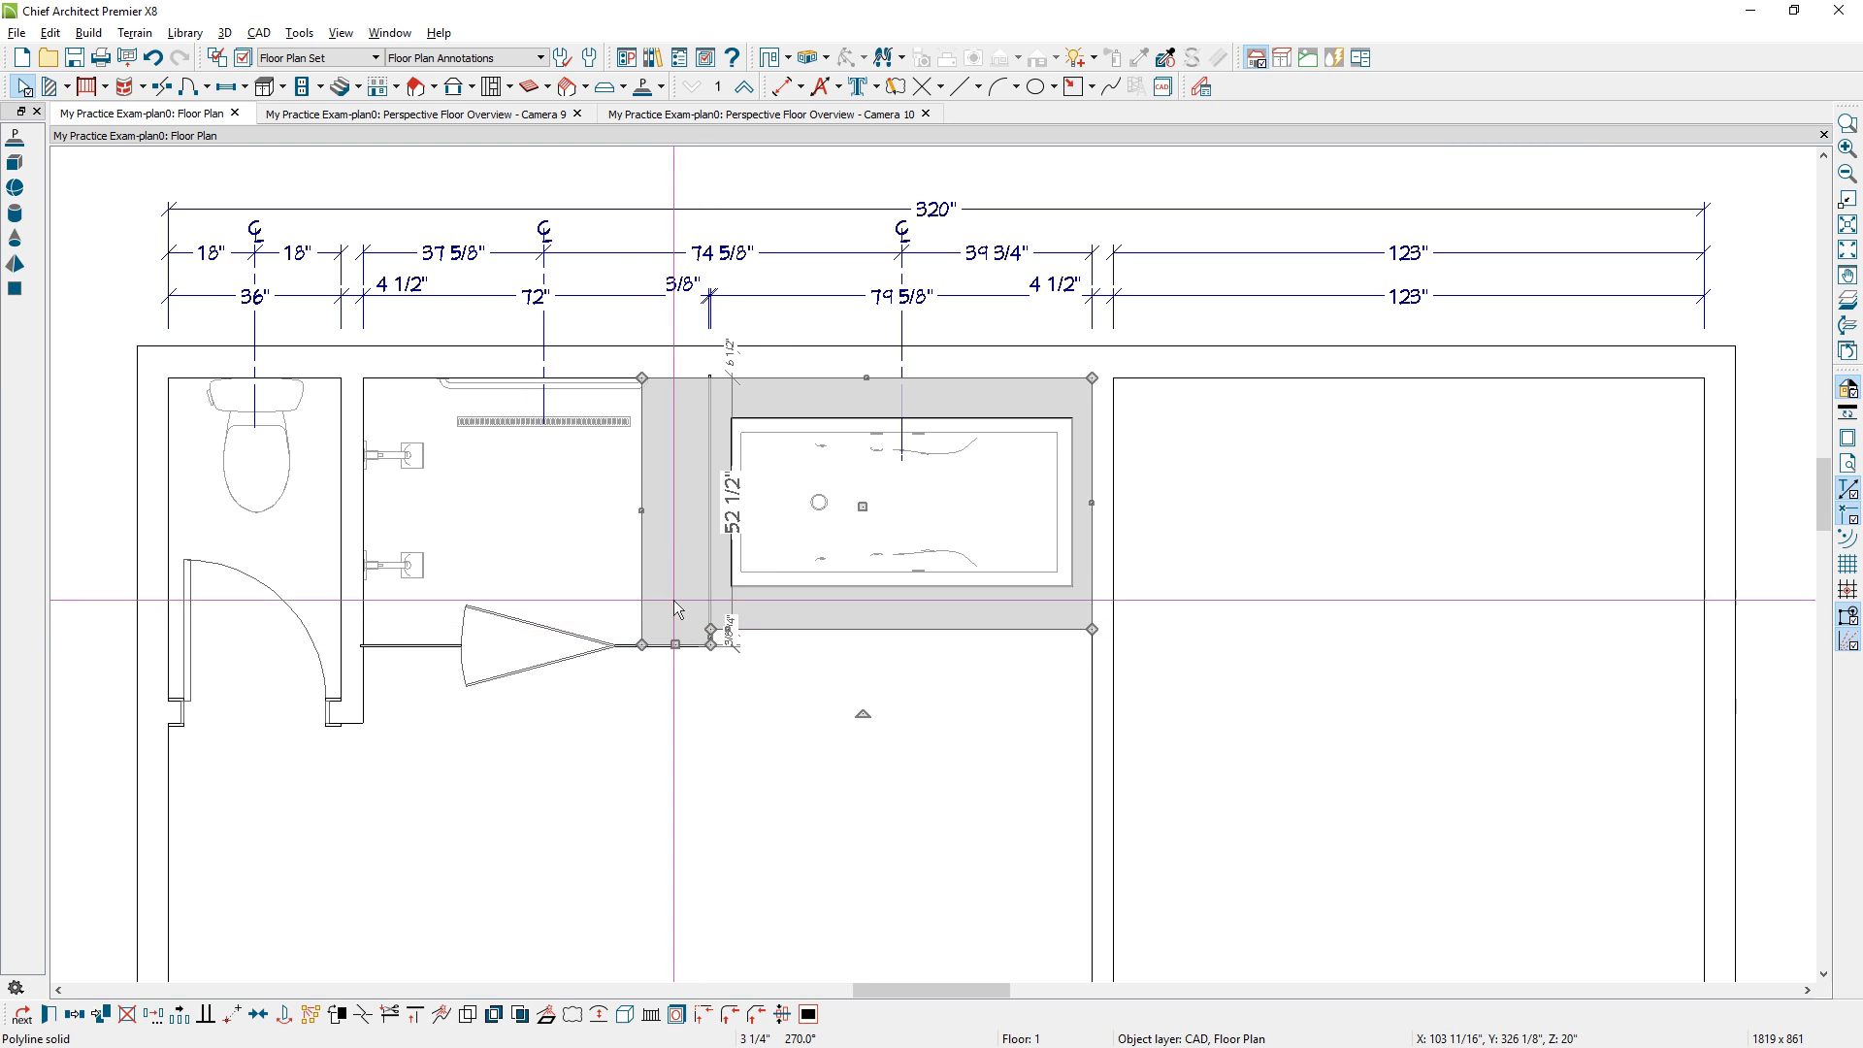
Set the width of the tub surround's bench section inside the shower to 15".
{"action": "left_click", "coordinate": [641, 513]}
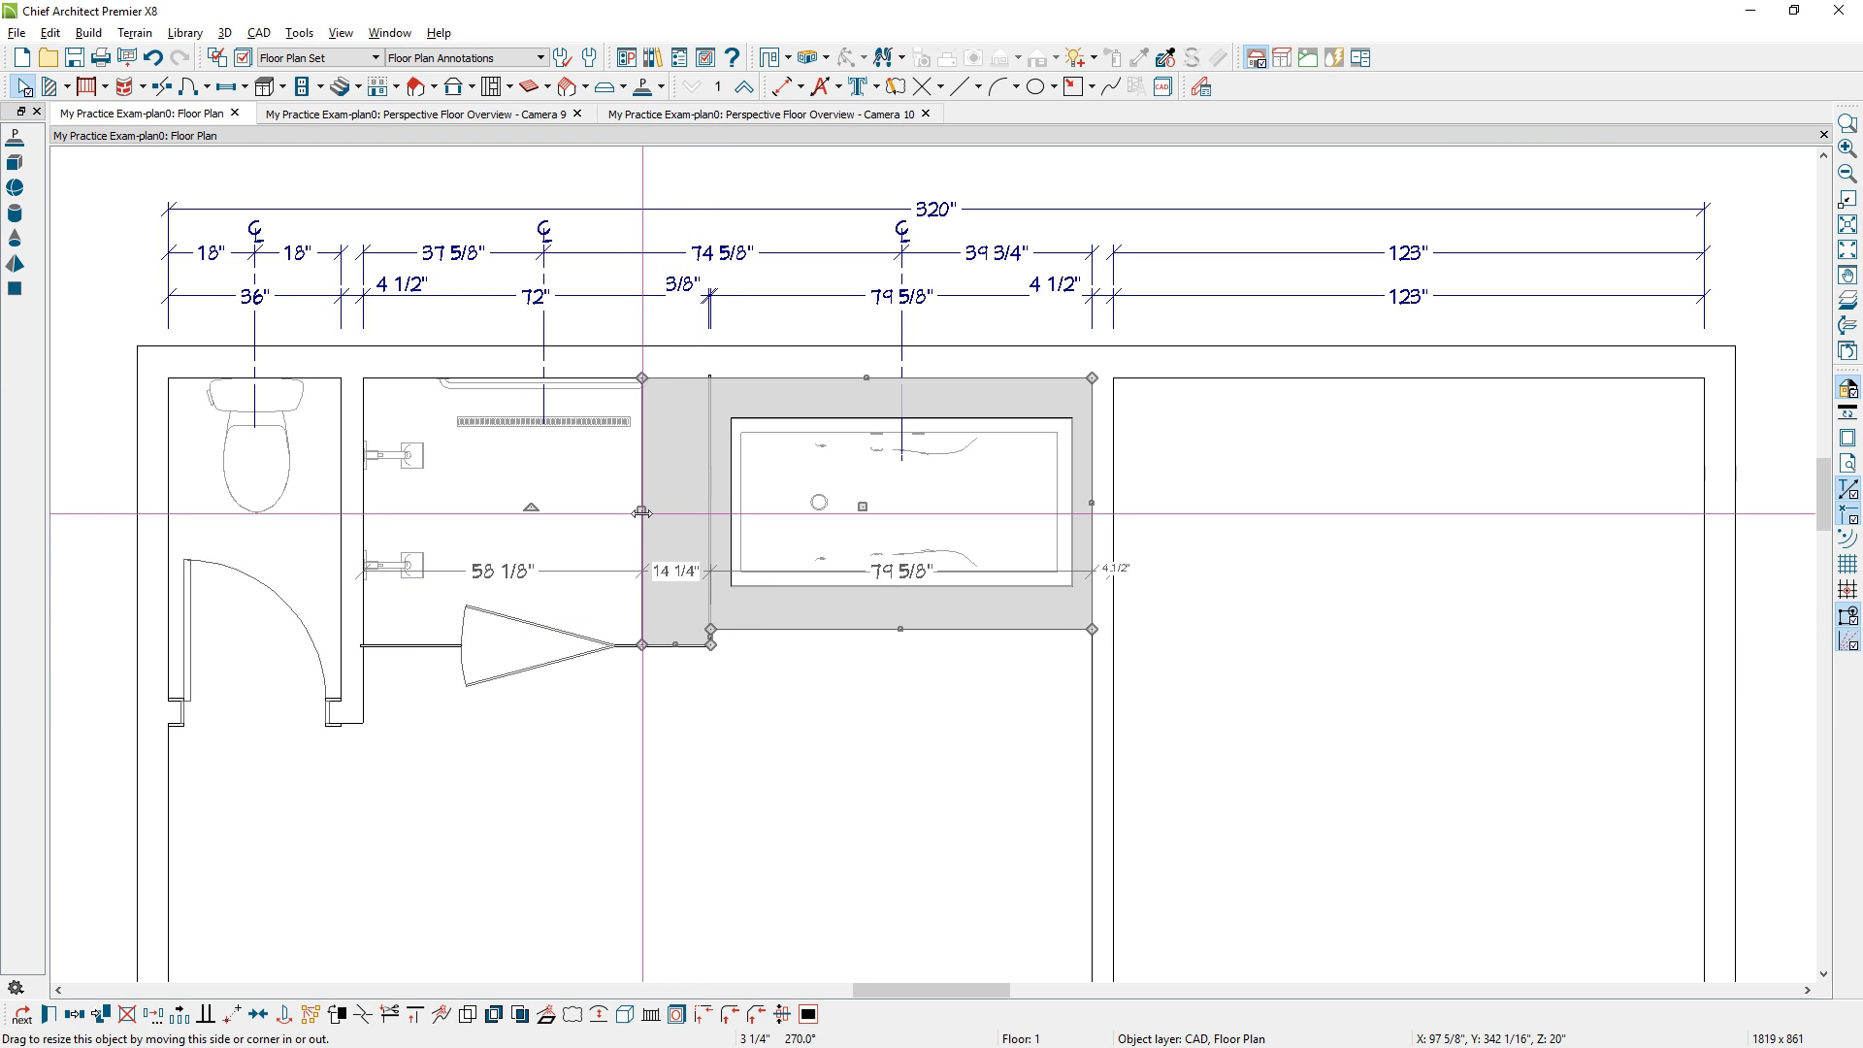
{"action": "left_click", "coordinate": [668, 572]}
{"action": "type", "text": "1"}
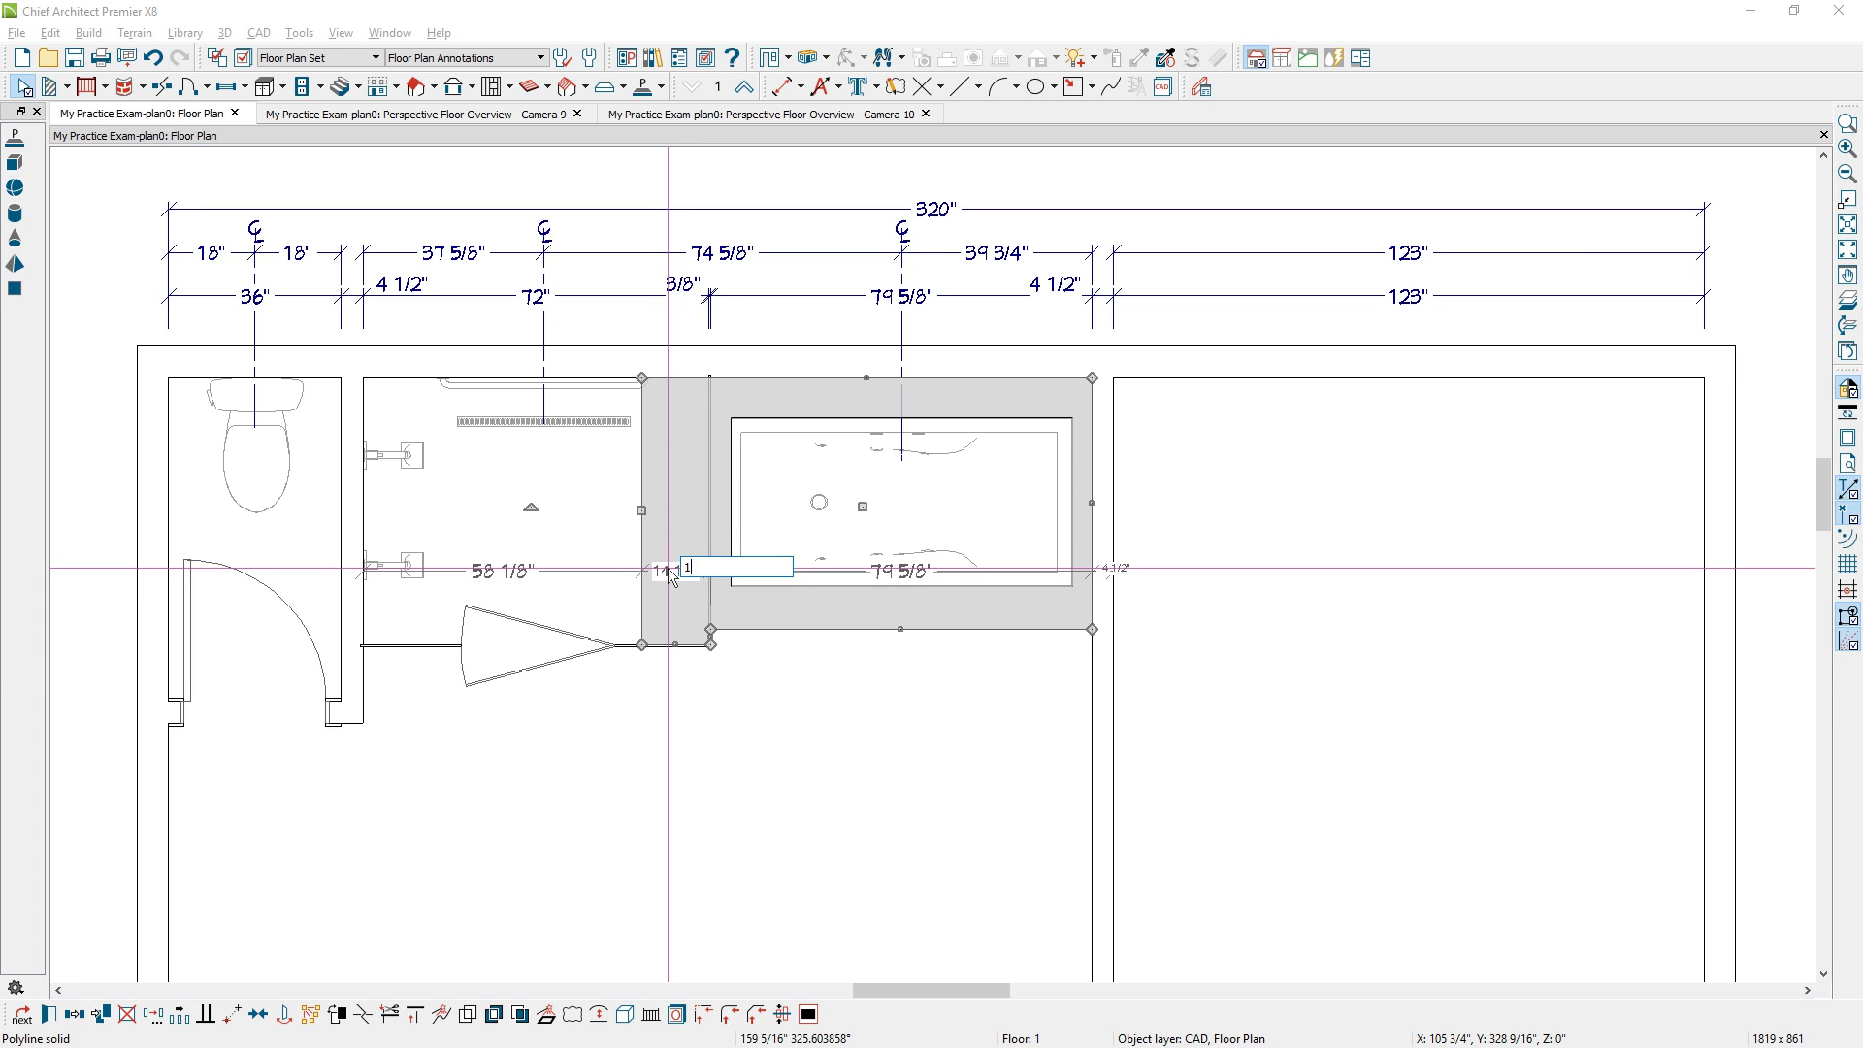
{"action": "type", "text": "5"}
{"action": "key", "text": "Return"}
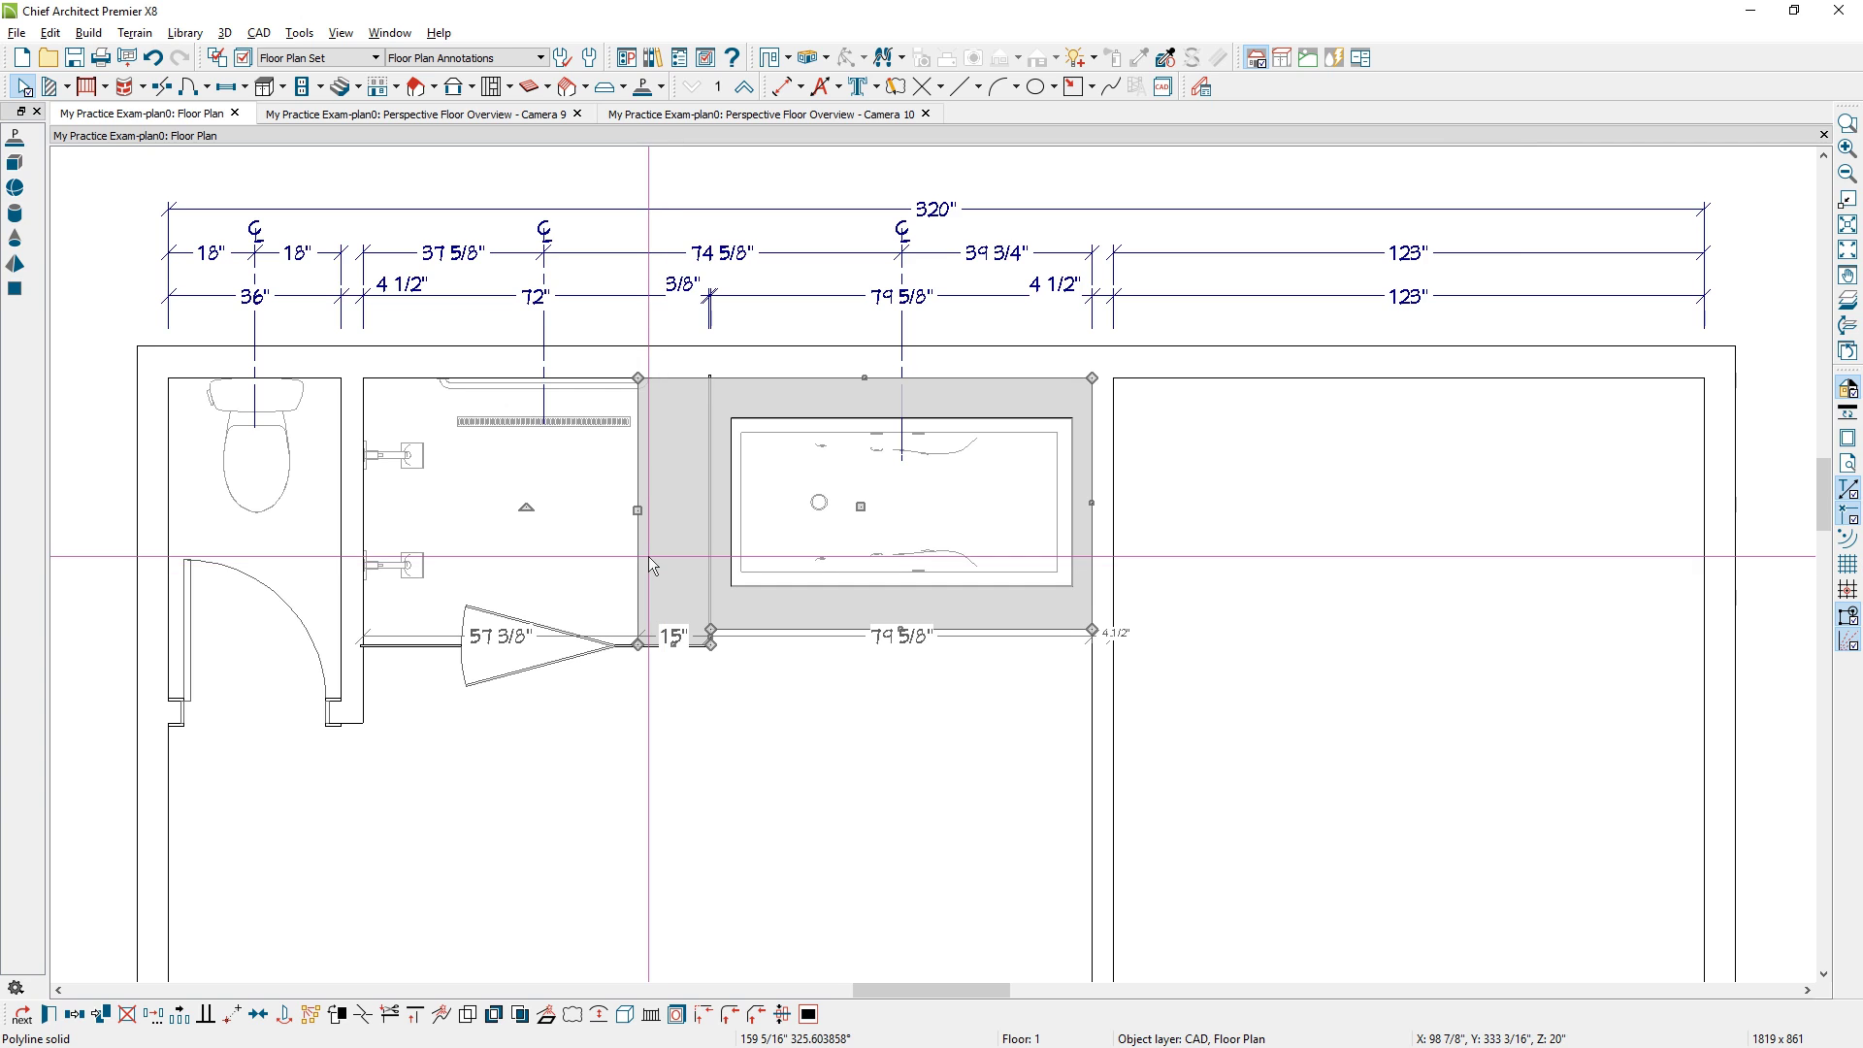
Give the tub surround a Brick fill pattern with 4" spacing in the light grey custom color (RGB 178, 178, 178).
{"action": "double_click", "coordinate": [649, 559]}
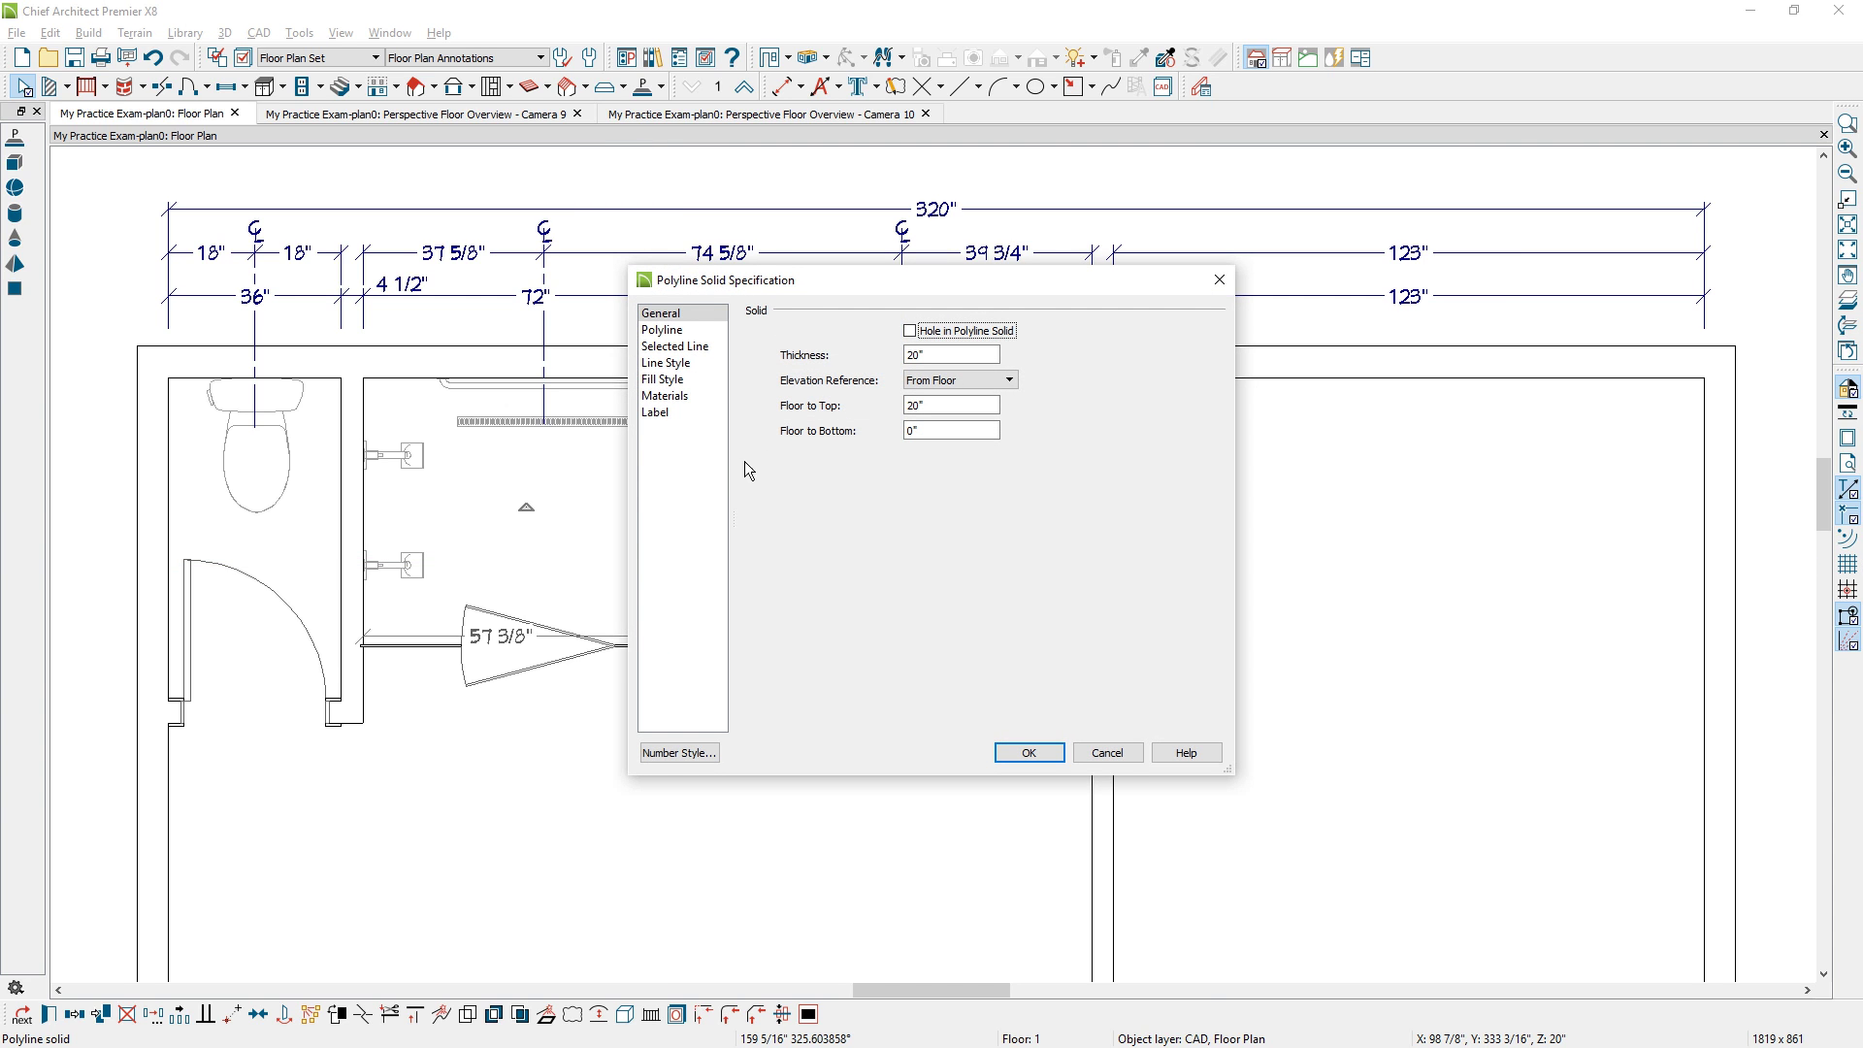
{"action": "left_click", "coordinate": [706, 380]}
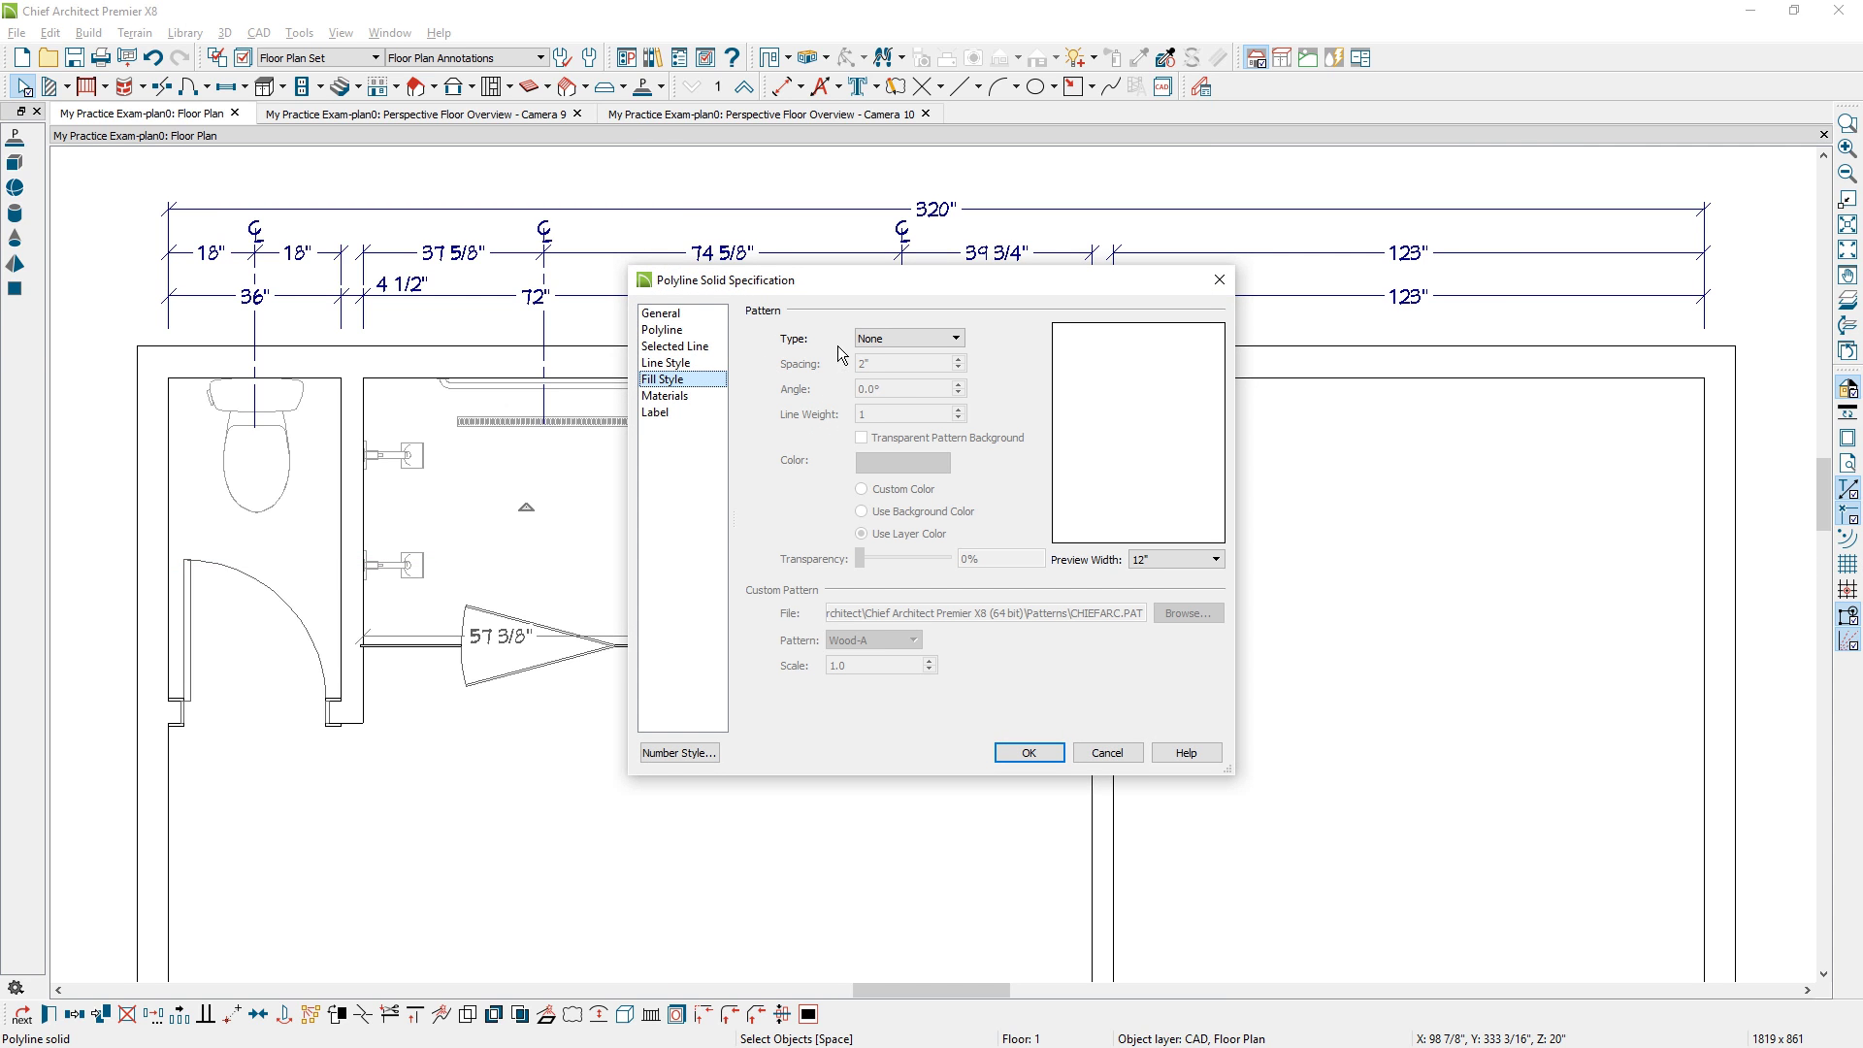
{"action": "left_click", "coordinate": [905, 334]}
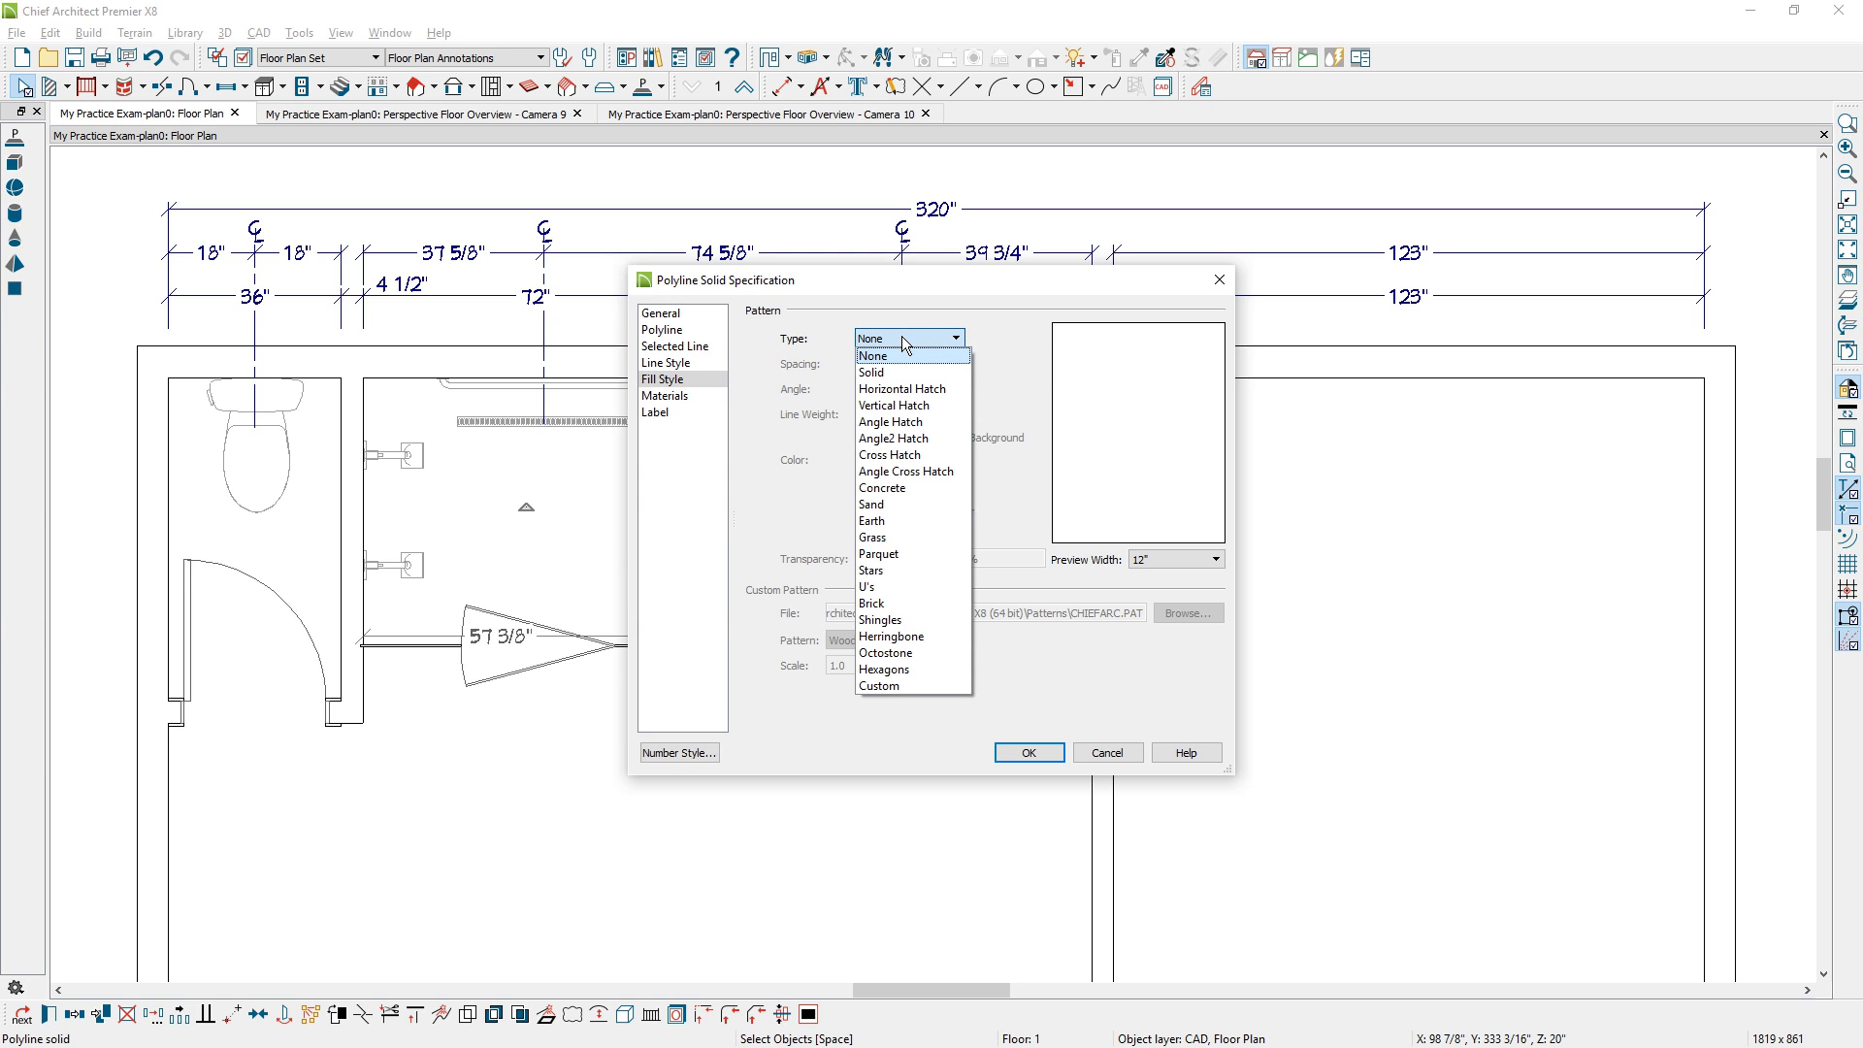
{"action": "left_click", "coordinate": [888, 603]}
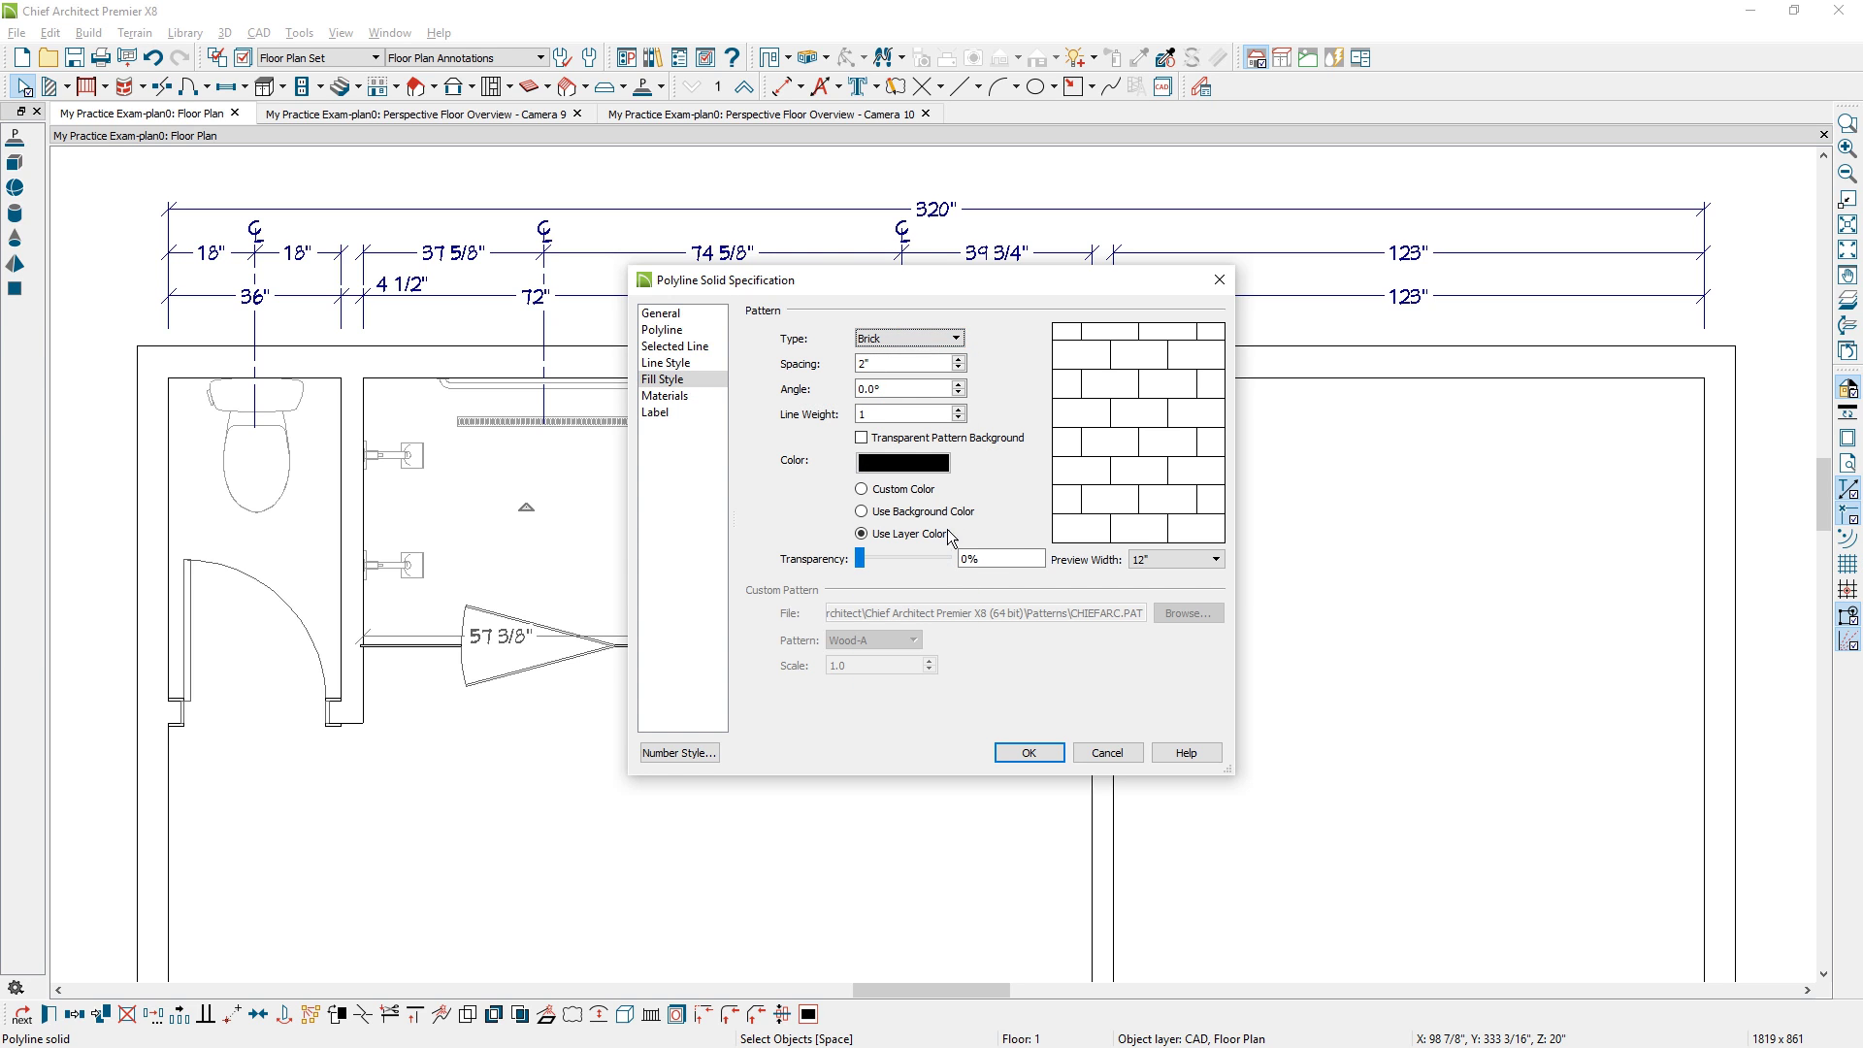
{"action": "double_click", "coordinate": [915, 363]}
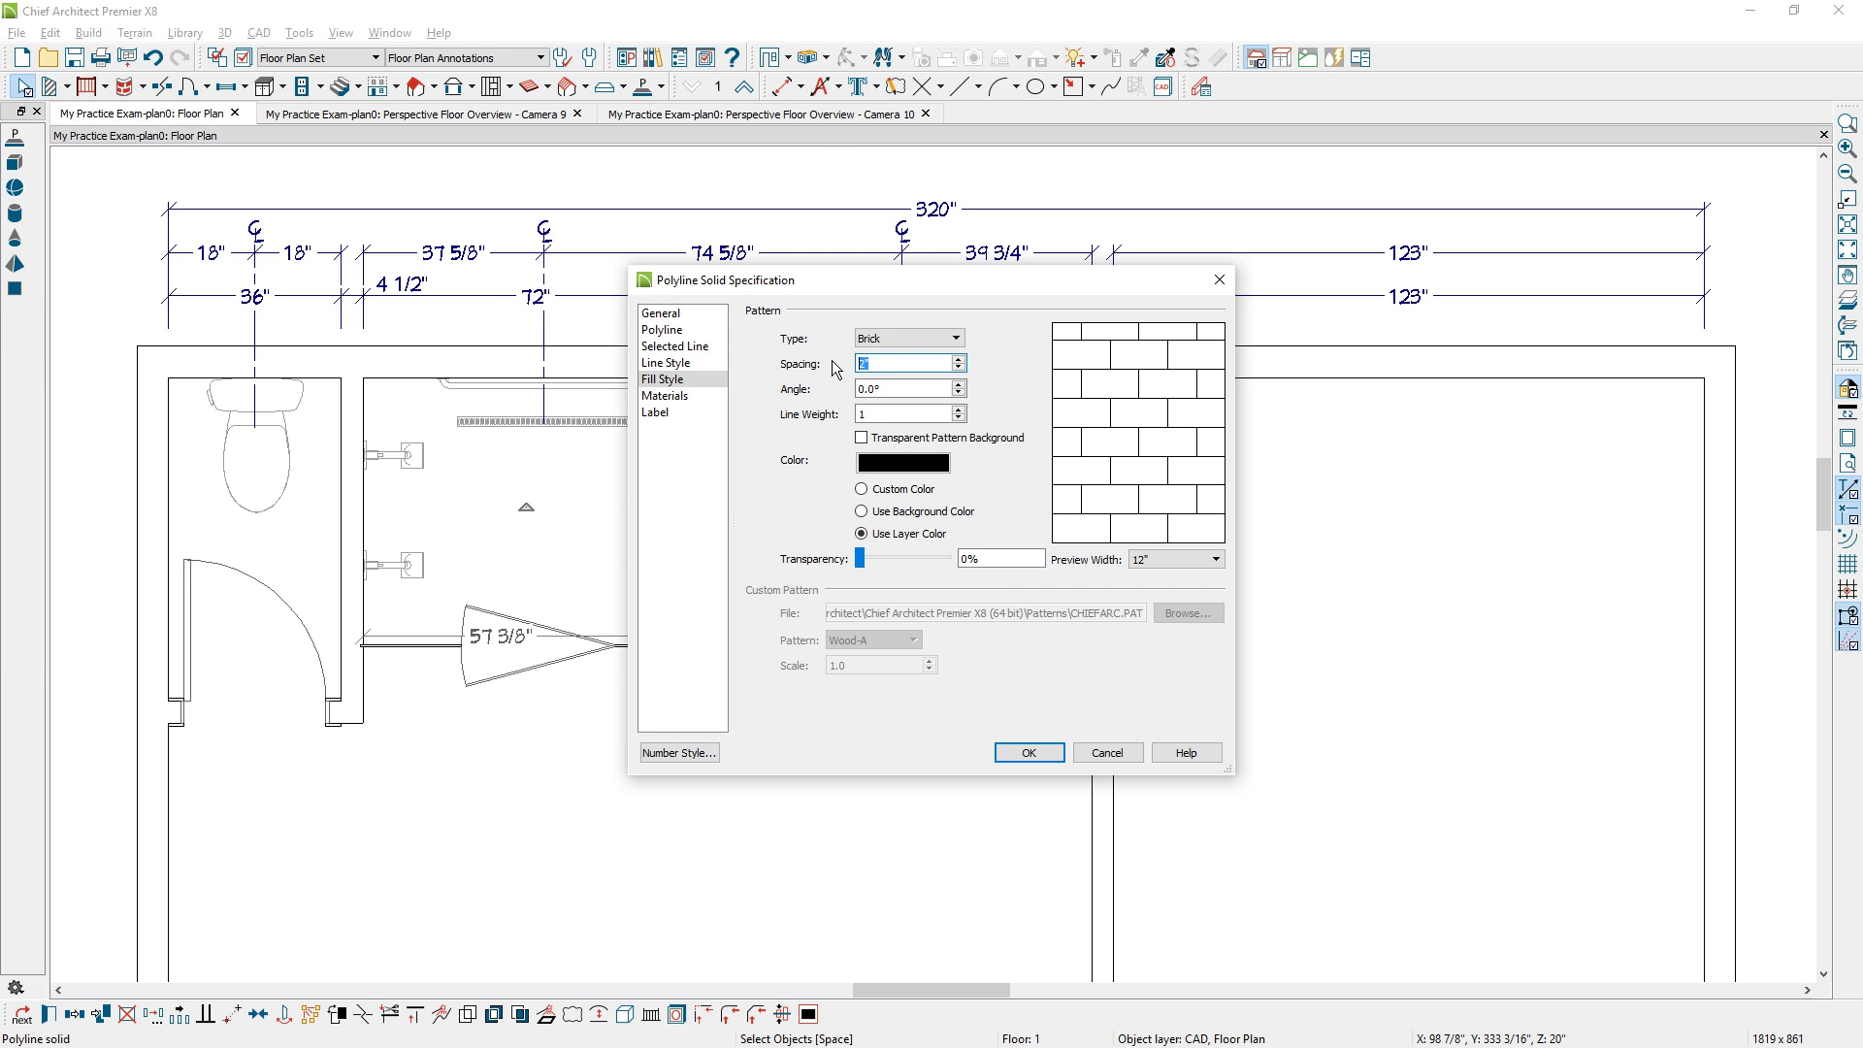
{"action": "type", "text": "4"}
{"action": "left_click", "coordinate": [903, 463]}
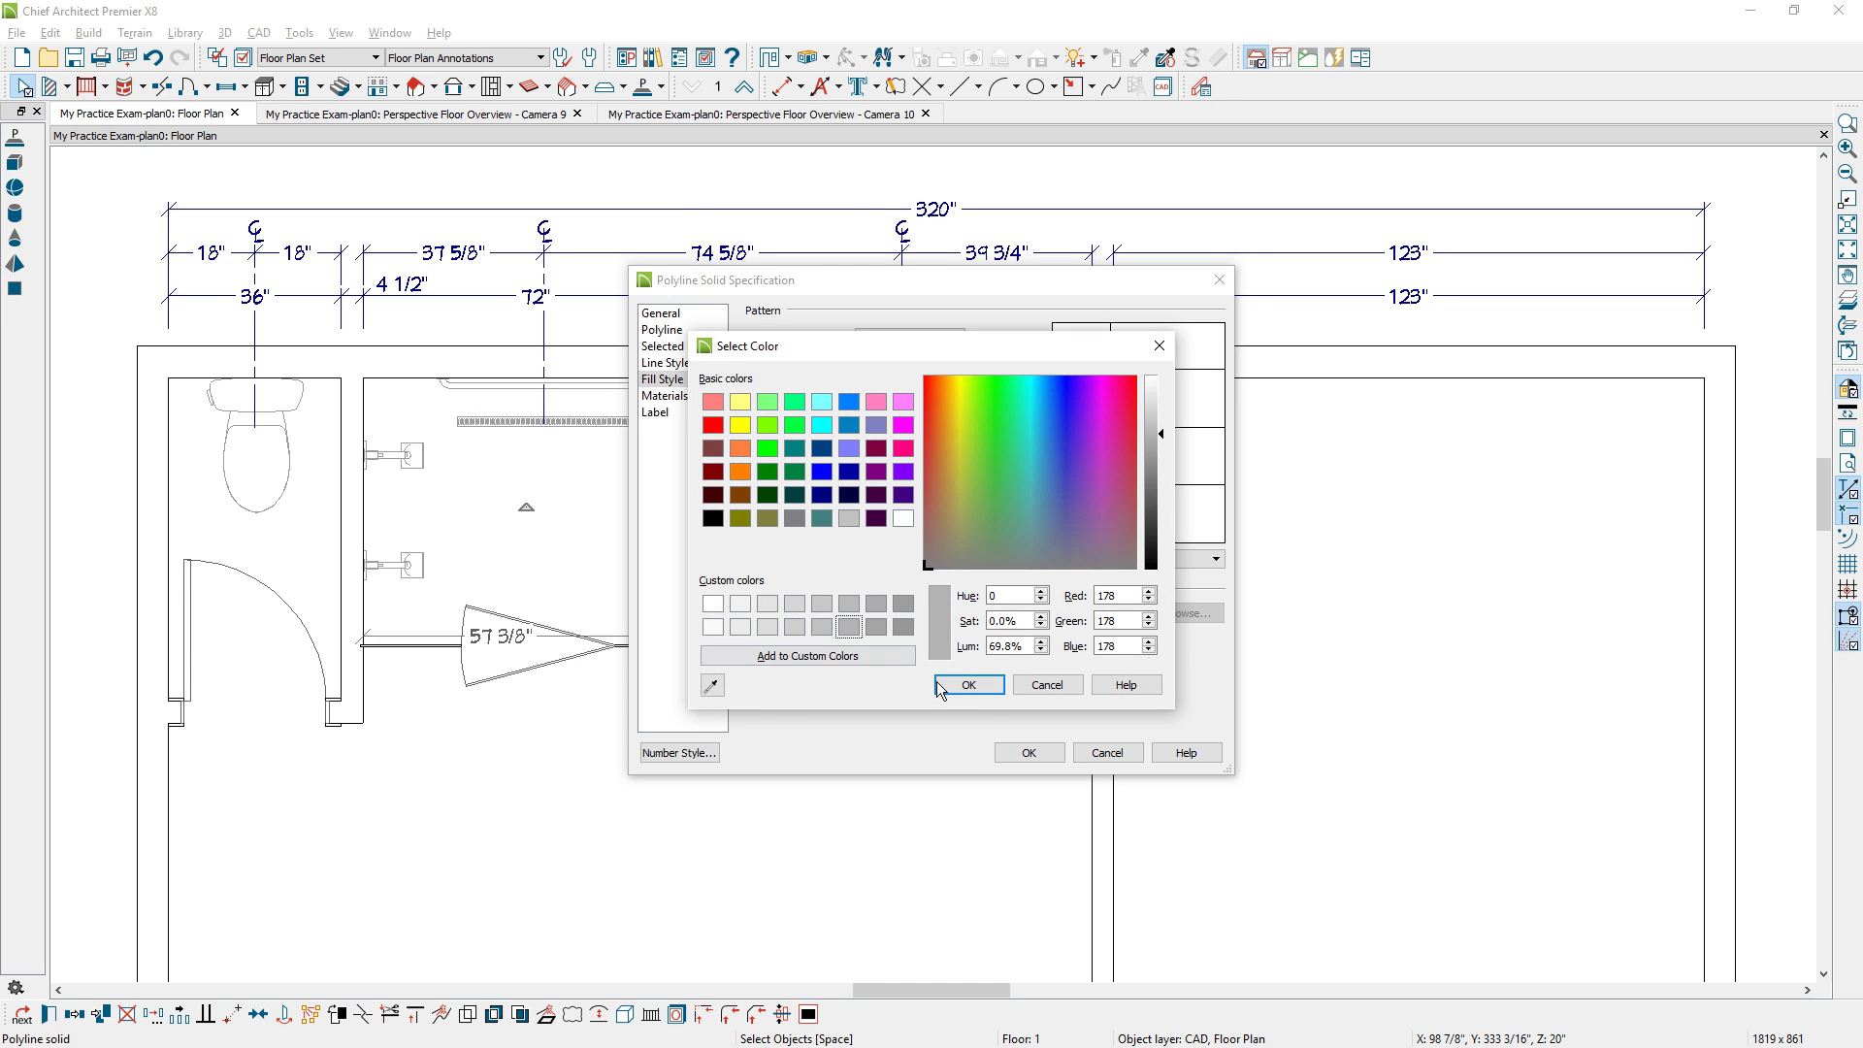
{"action": "left_click", "coordinate": [968, 684]}
{"action": "left_click", "coordinate": [1025, 754]}
{"action": "left_click", "coordinate": [1016, 756]}
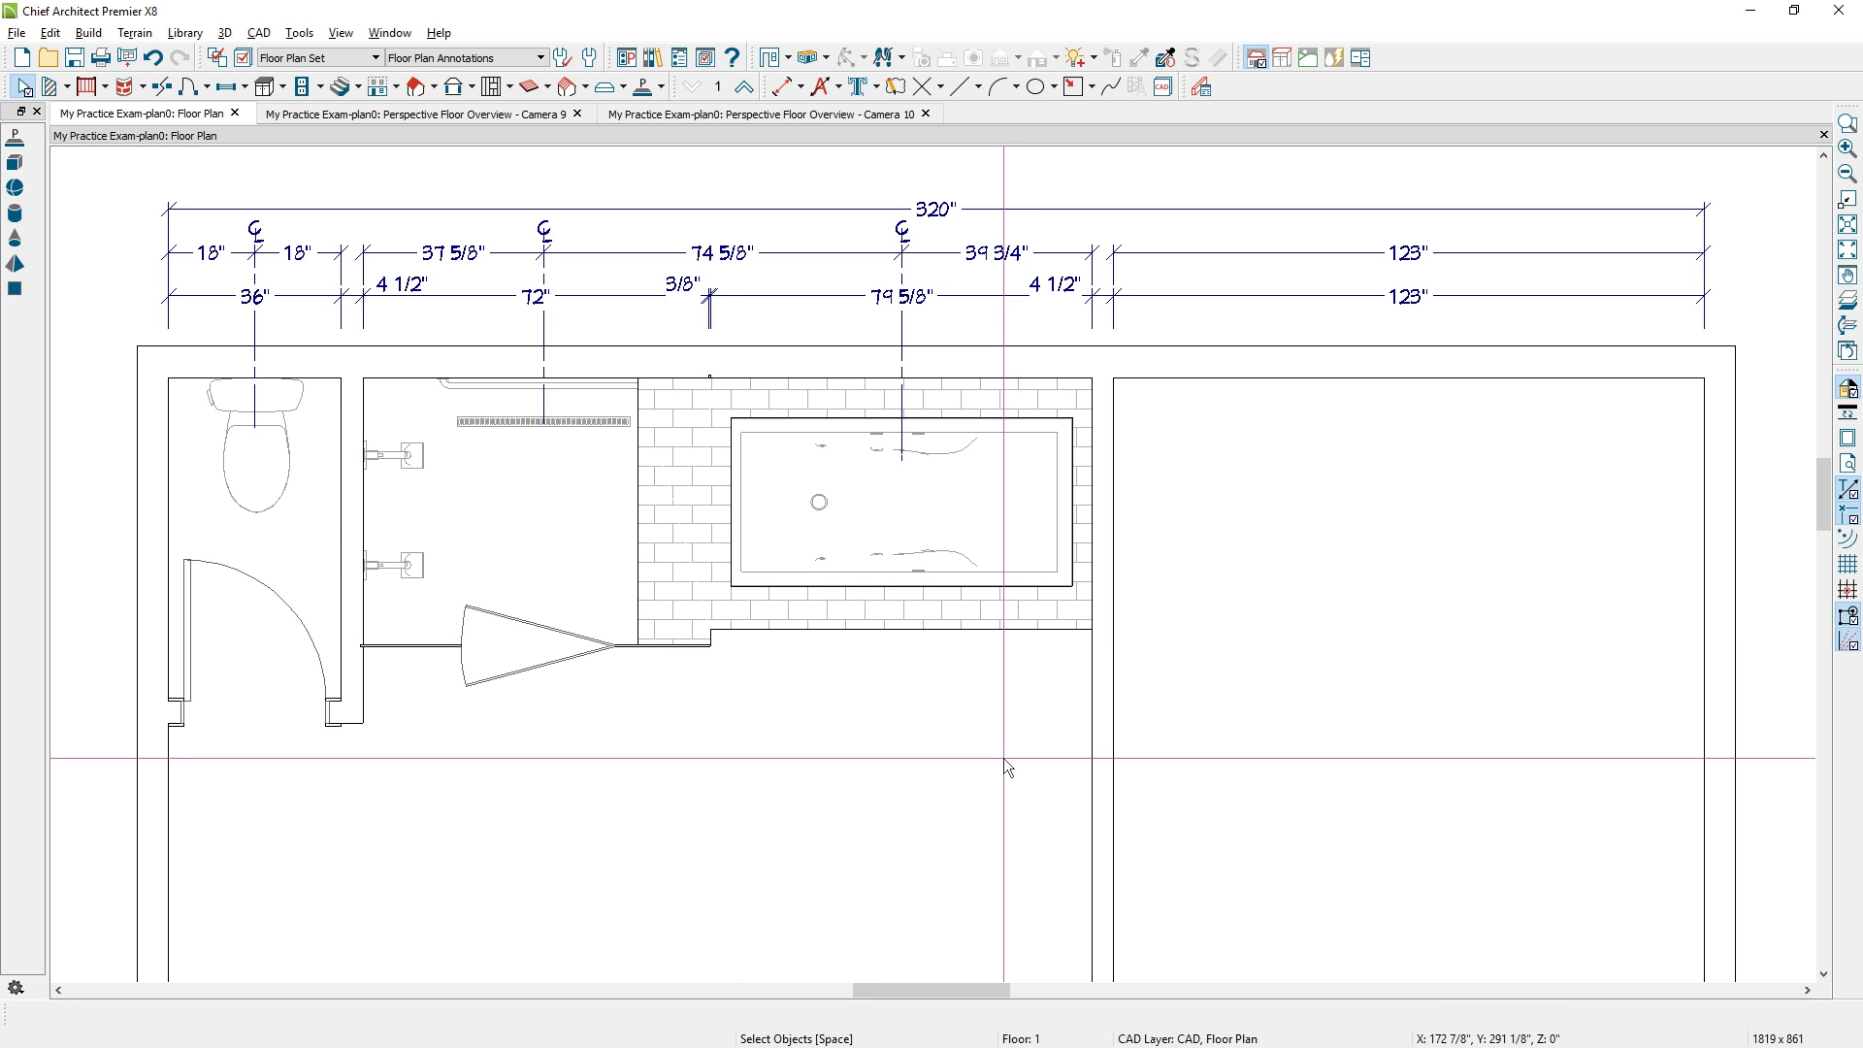
Toggle the transparent pattern background option for the tub surround's brick fill.
{"action": "double_click", "coordinate": [681, 569]}
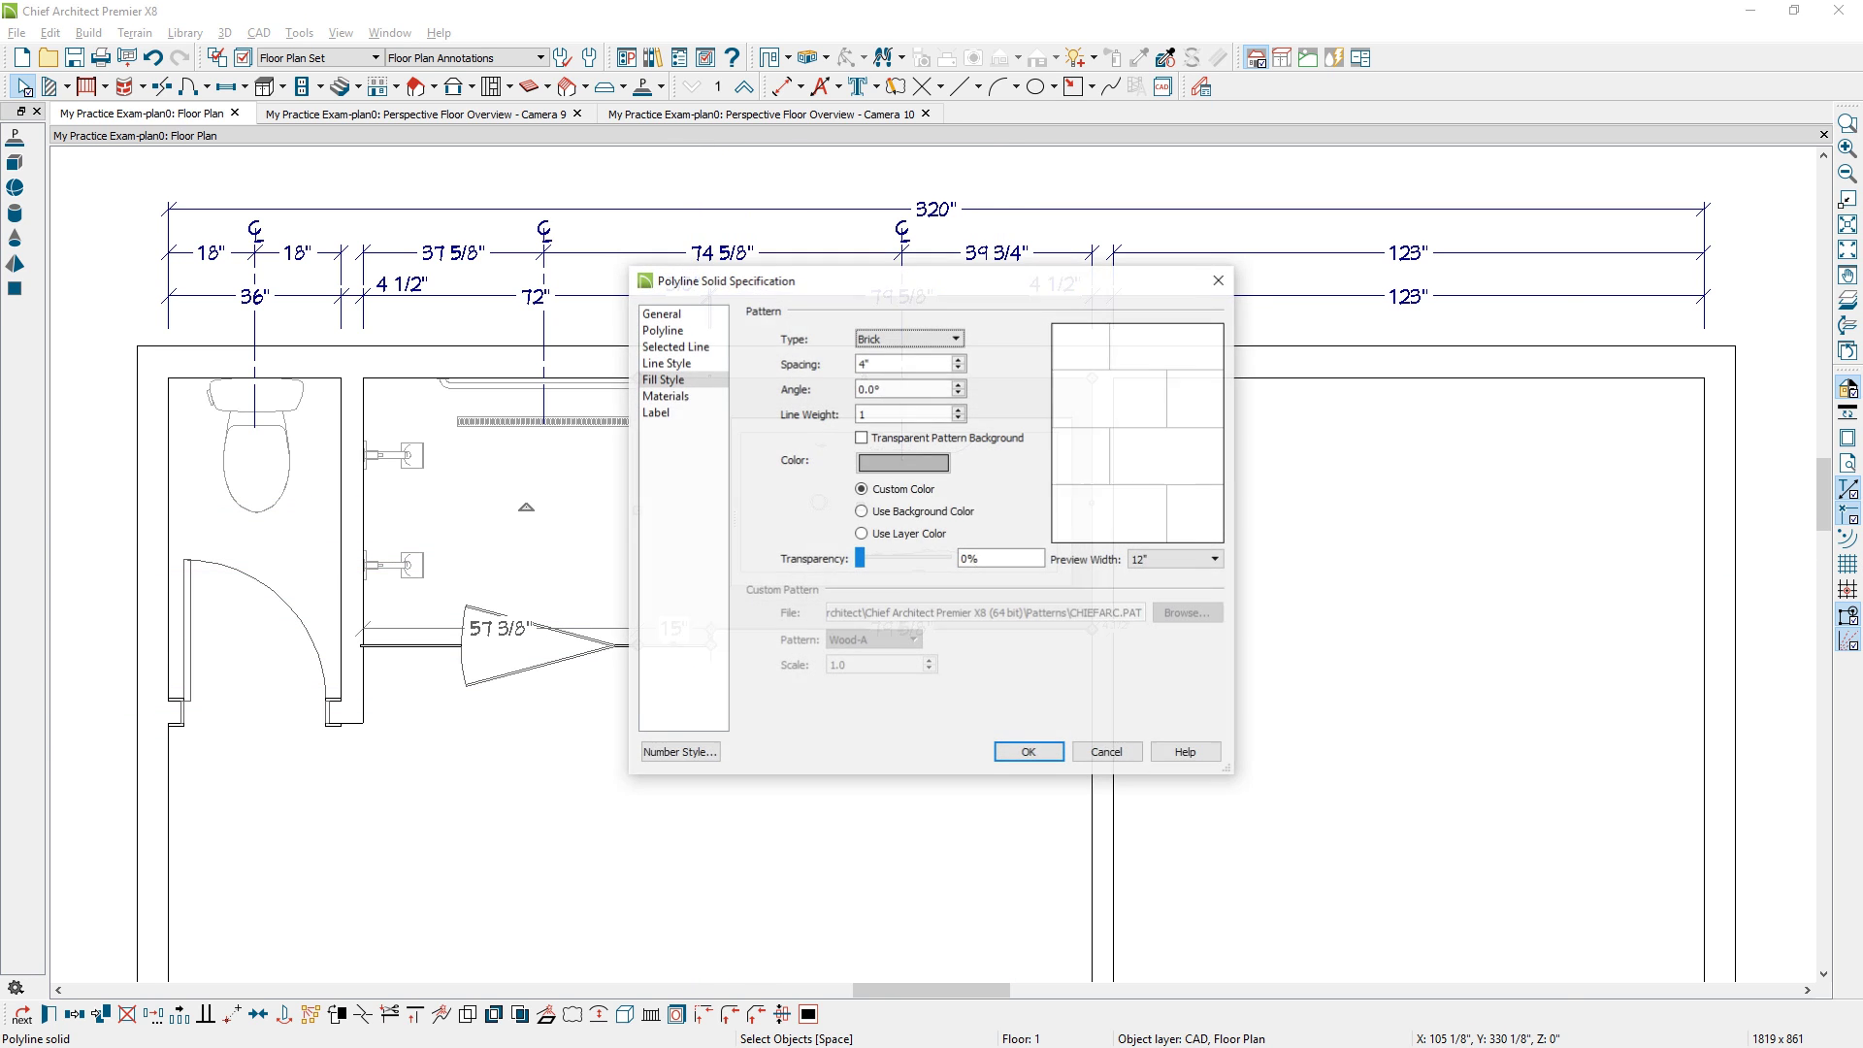
{"action": "left_click", "coordinate": [862, 438]}
{"action": "key", "text": "Return"}
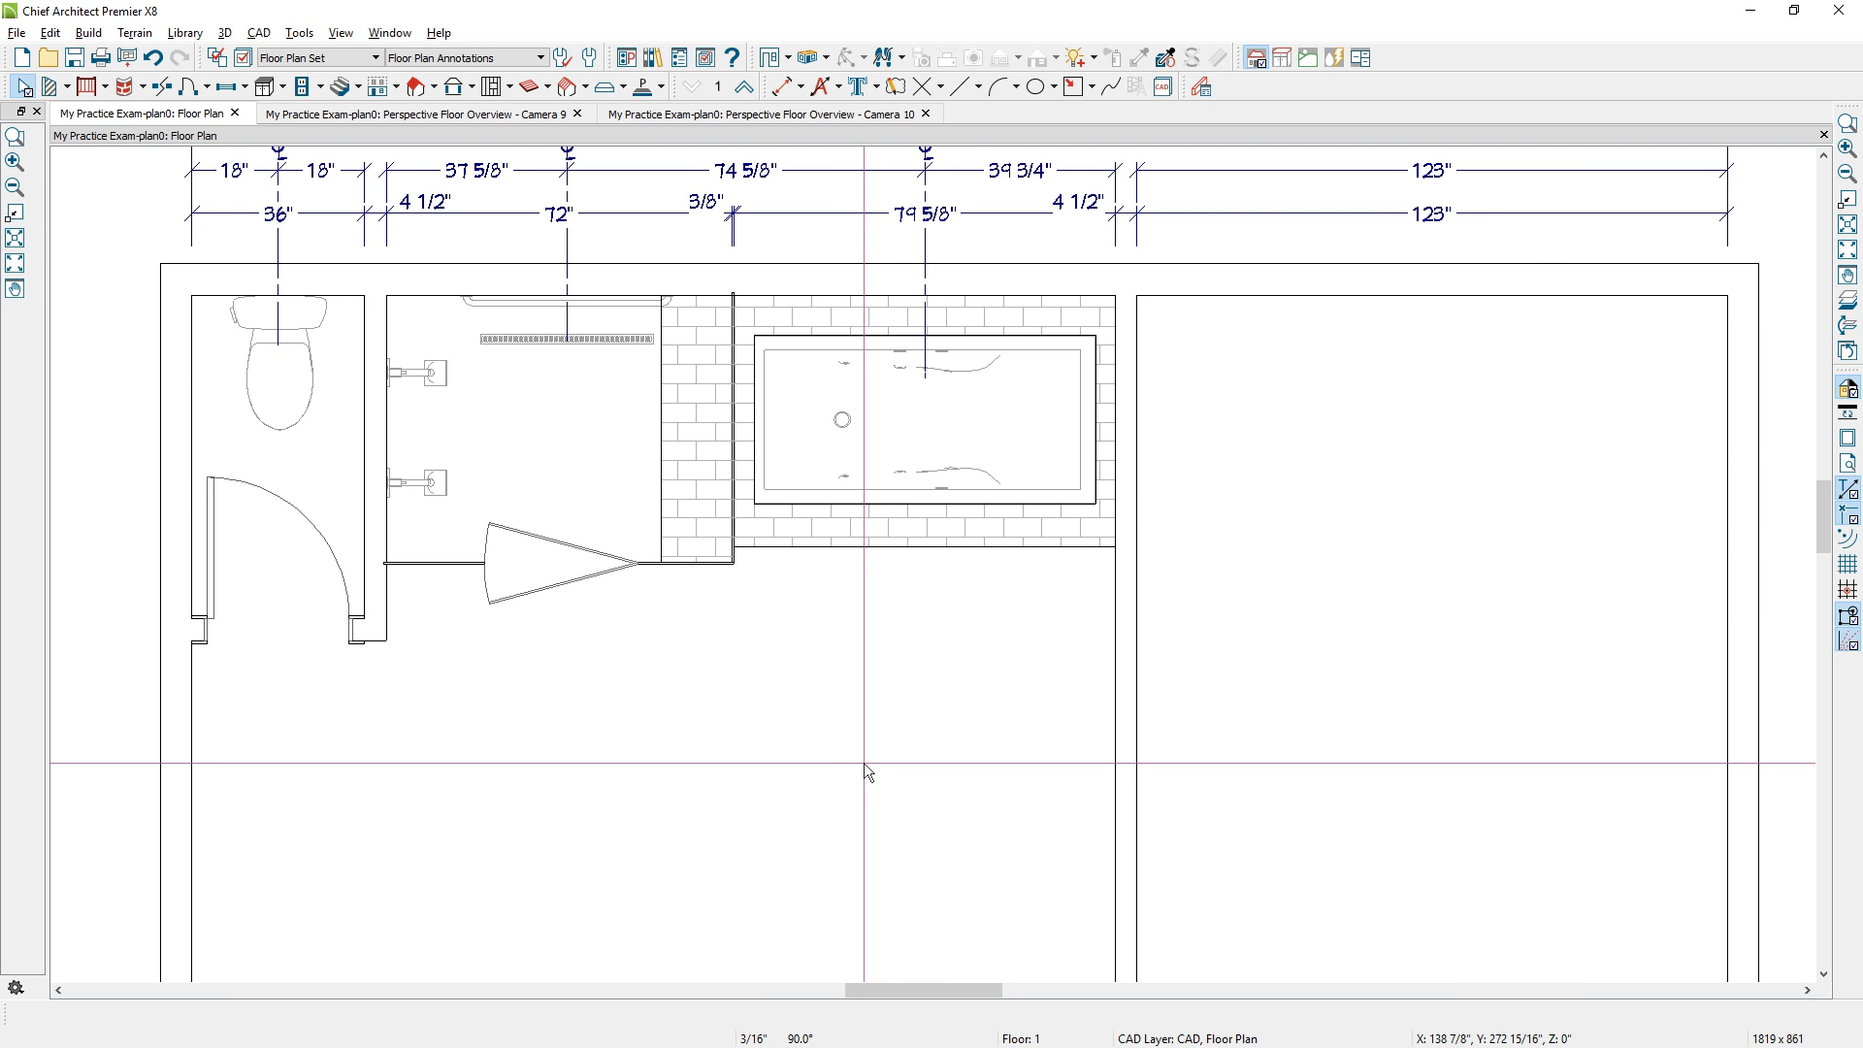
Place a rich text note reading 108" CEILING on the open floor below the tub.
{"action": "left_click", "coordinate": [859, 92]}
{"action": "left_click", "coordinate": [860, 94]}
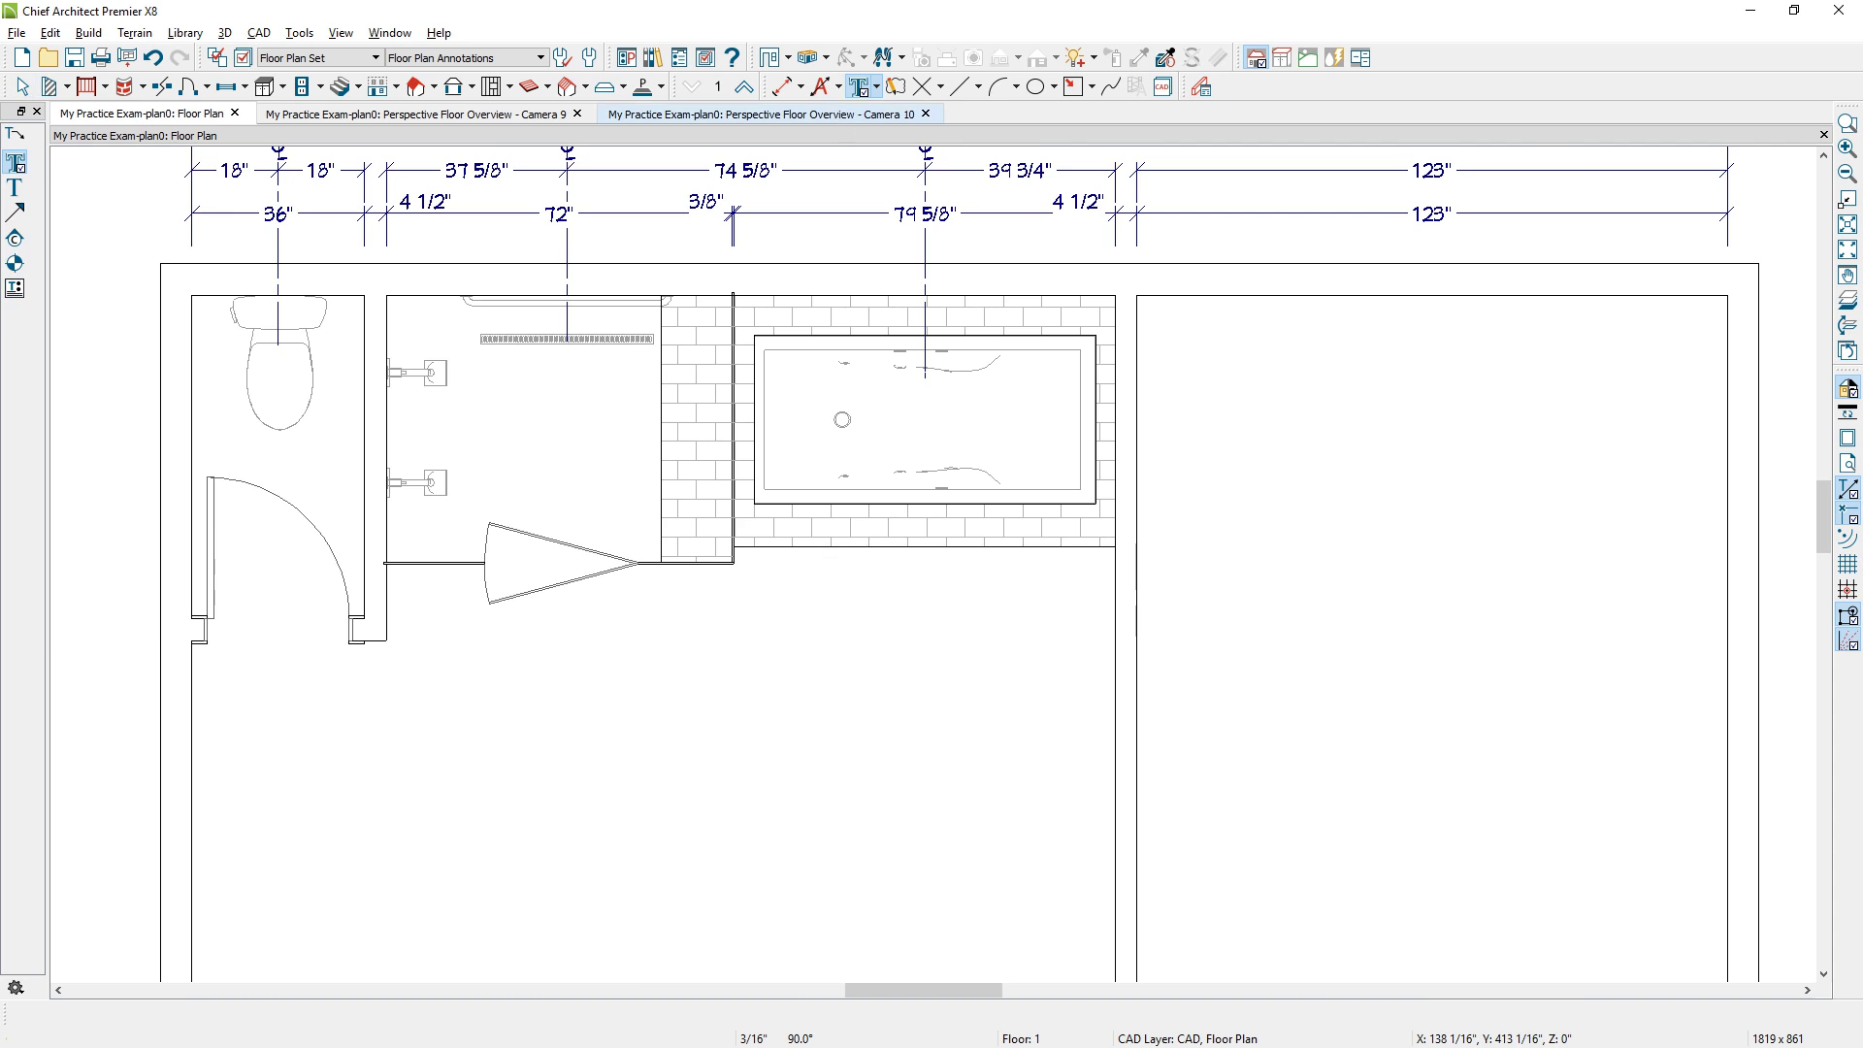
{"action": "left_click", "coordinate": [781, 684]}
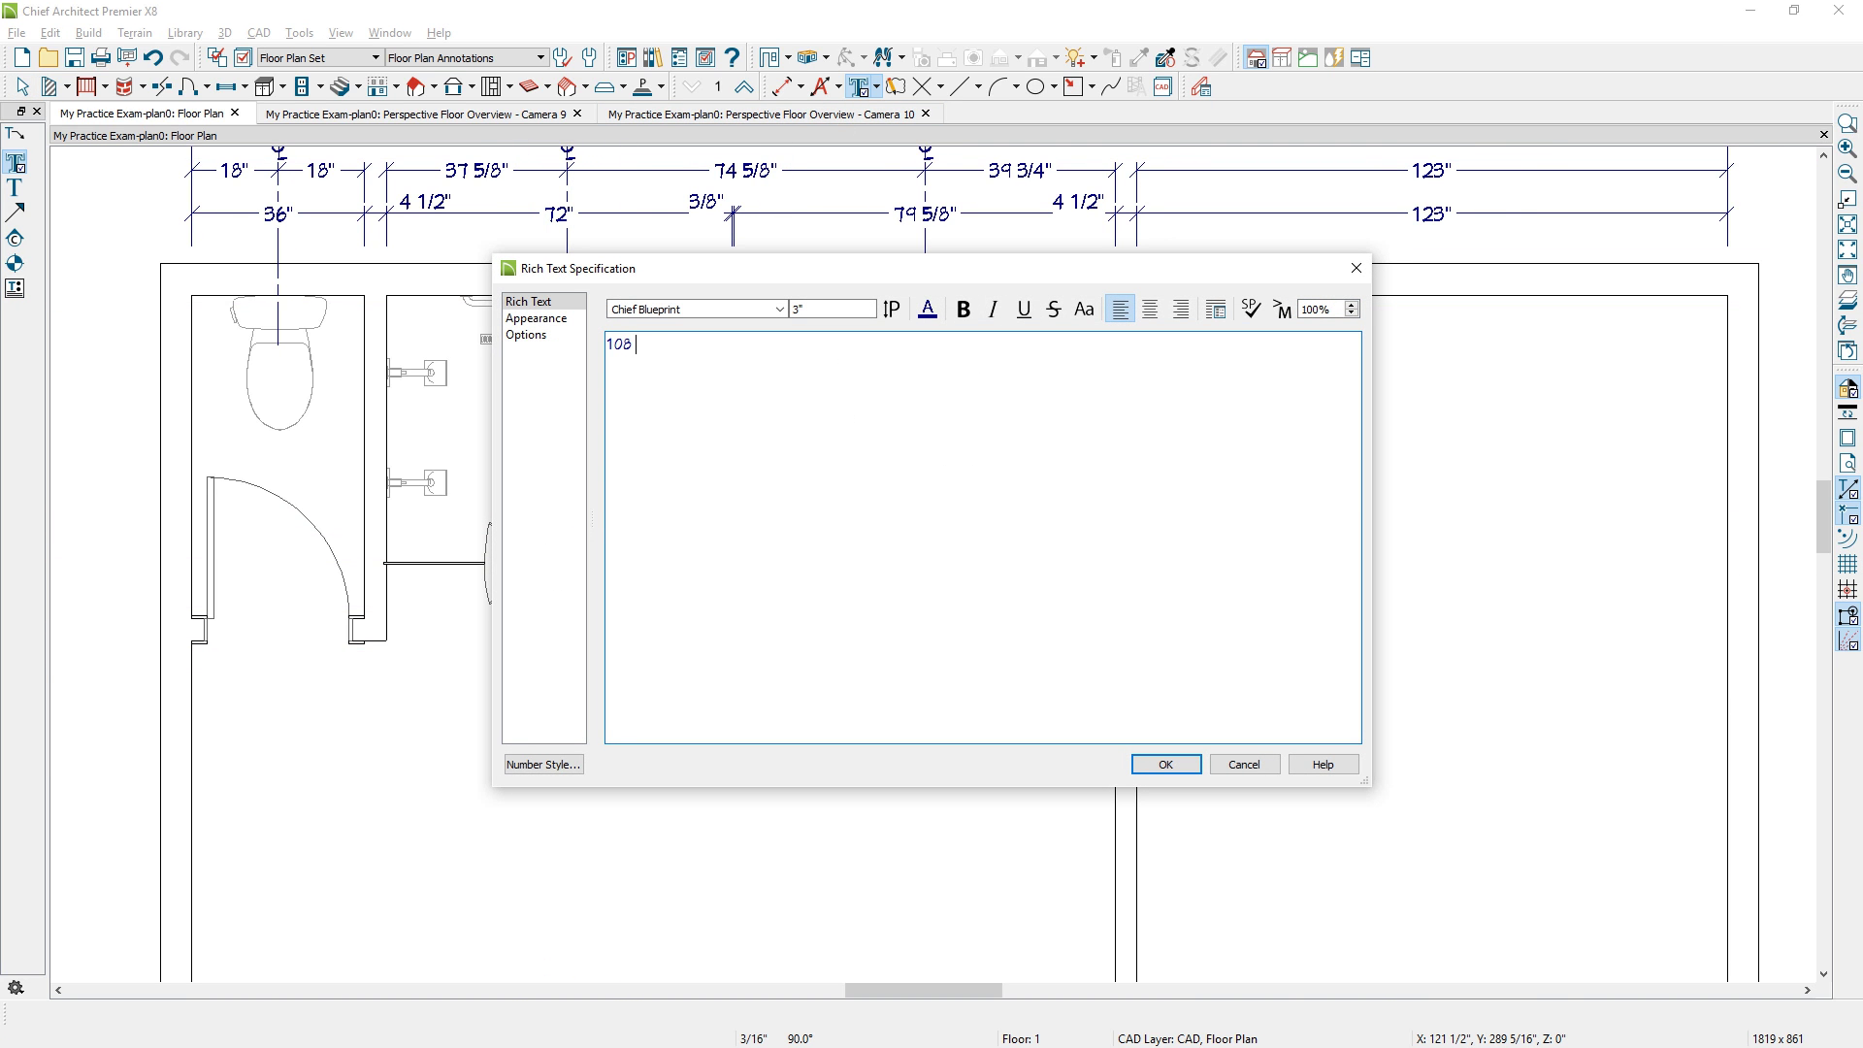
{"action": "type", "text": "108\" CEILING"}
{"action": "left_click", "coordinate": [1135, 767]}
{"action": "left_click", "coordinate": [888, 720]}
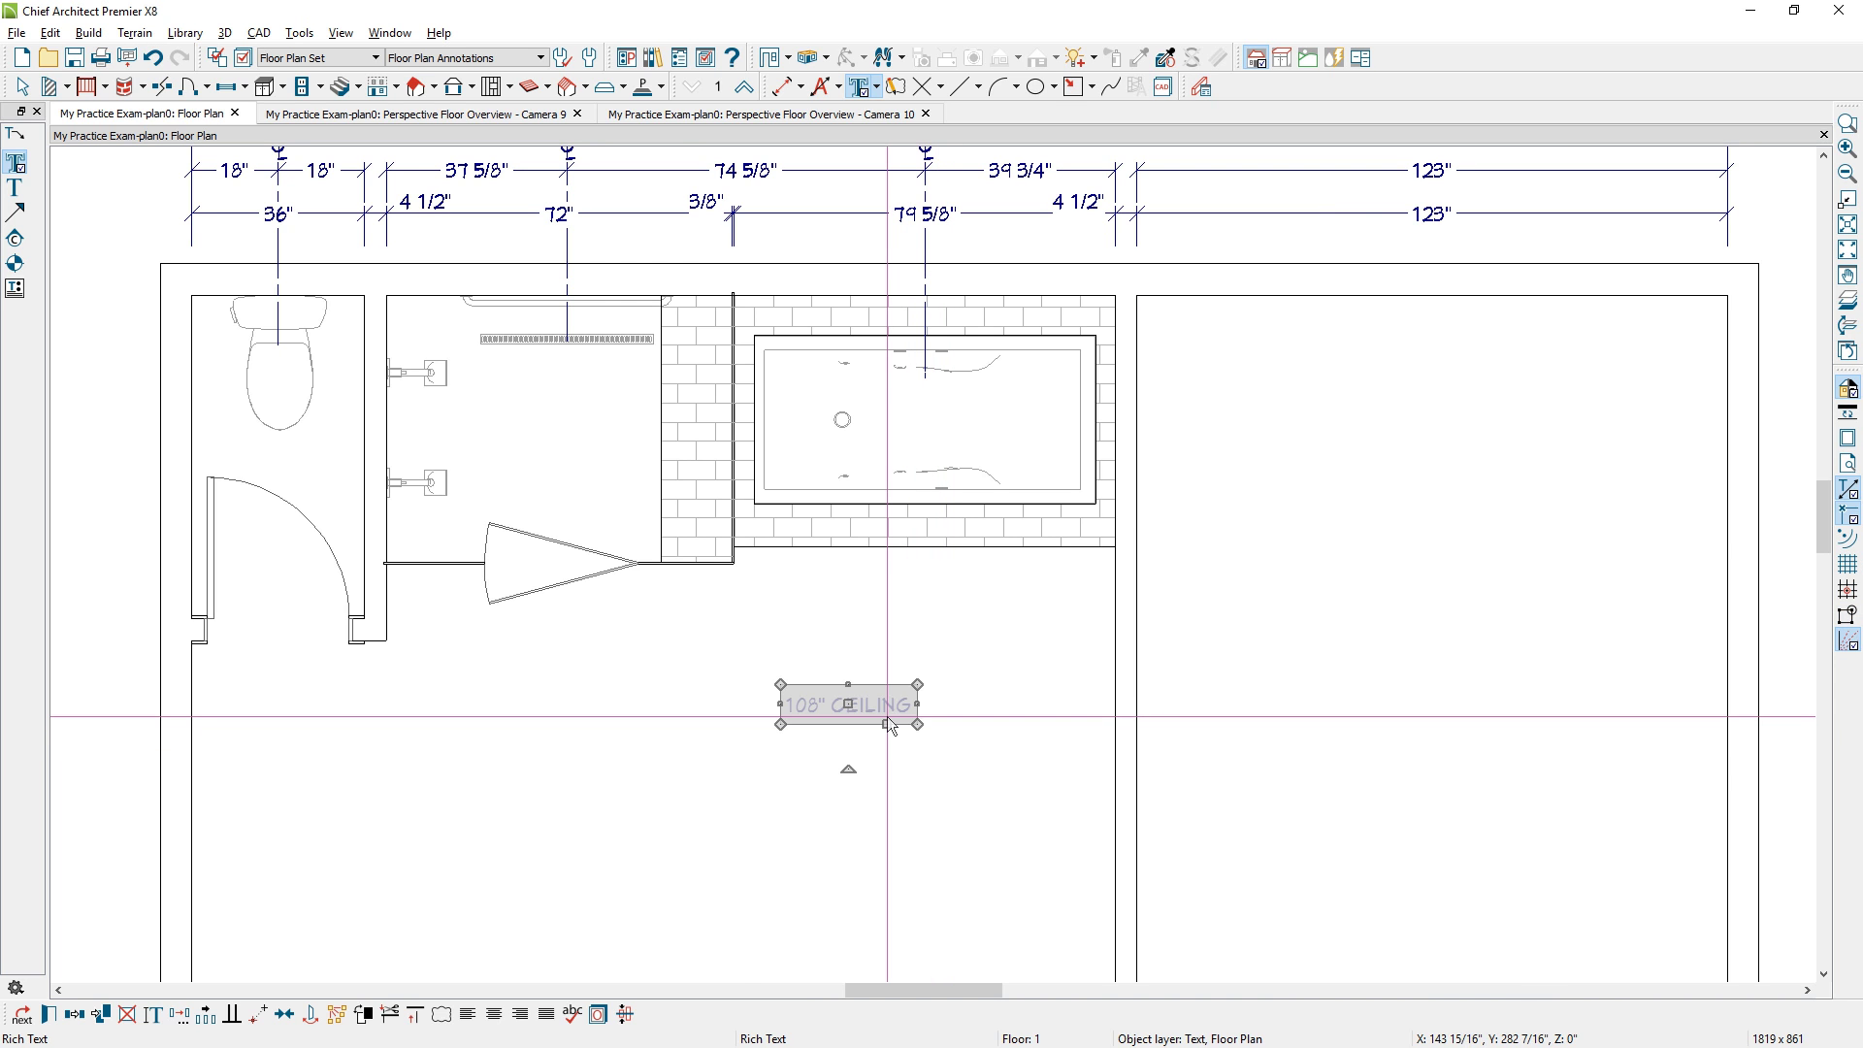
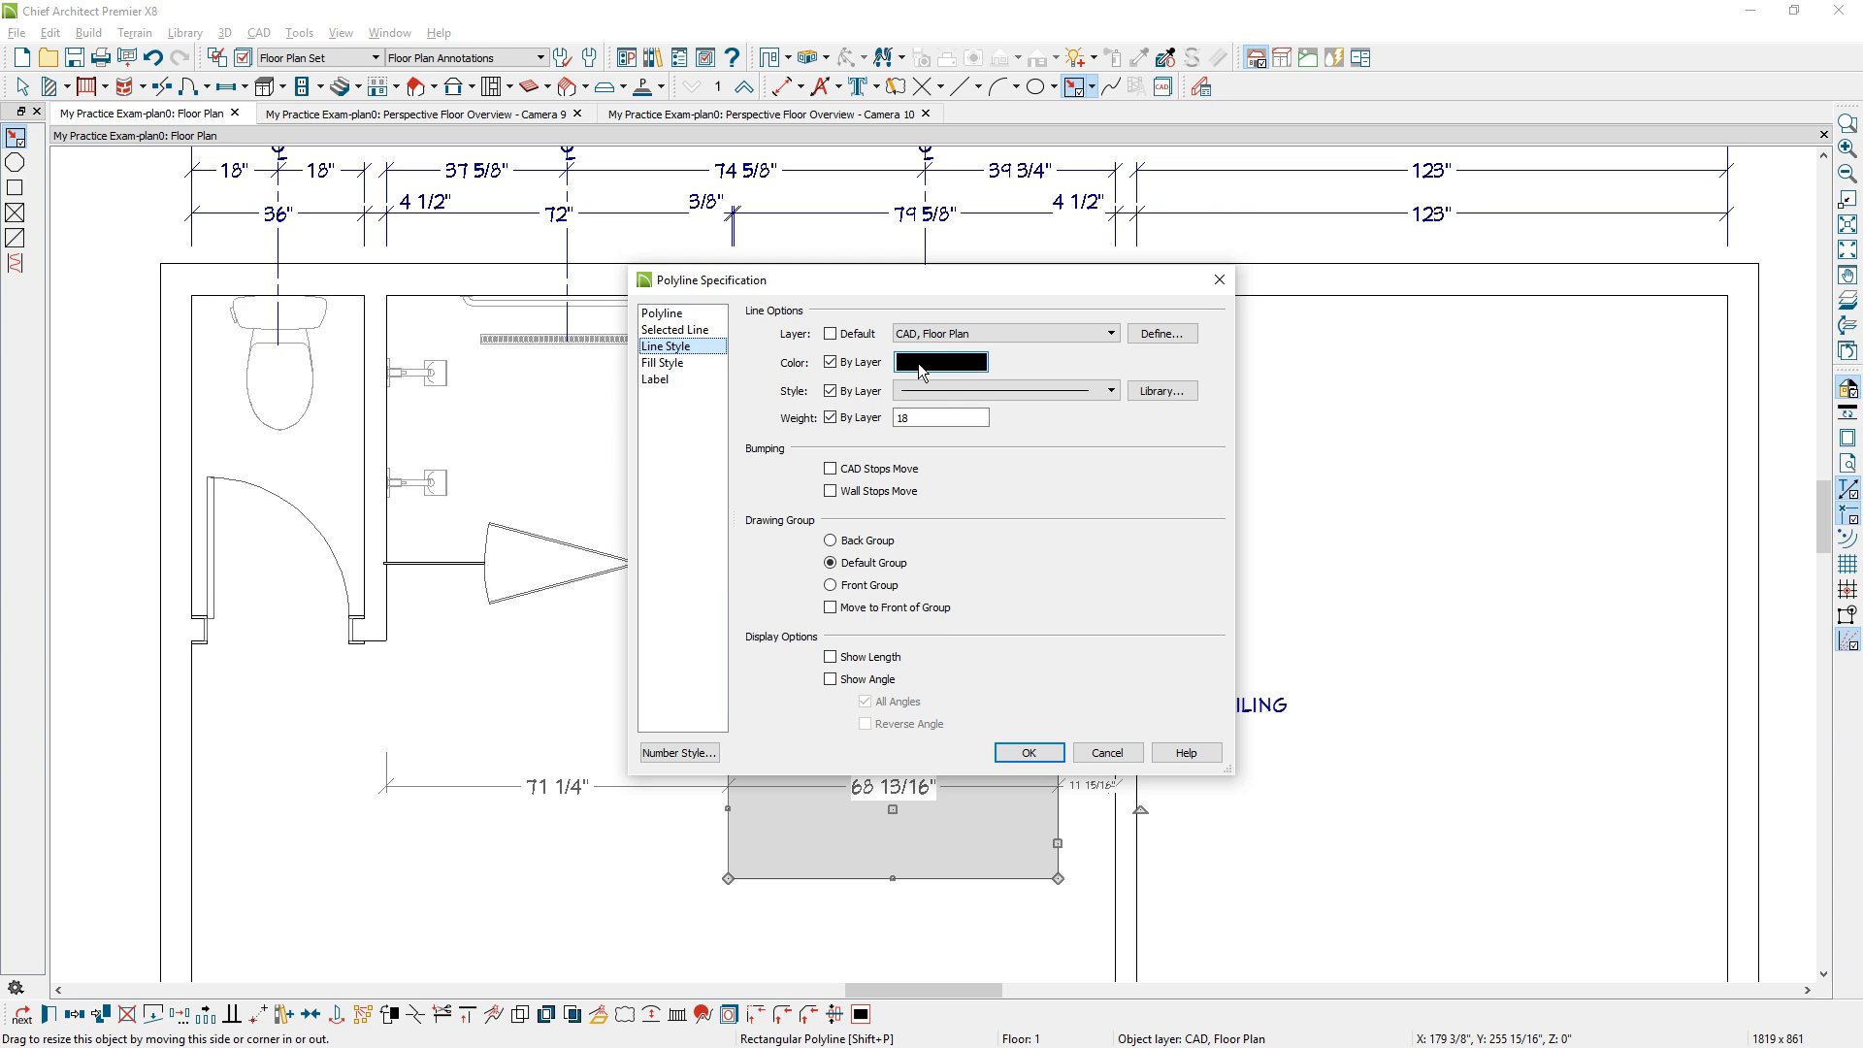
Set the line color of the brick-filled rectangle below the 108" CEILING note to white.
{"action": "left_click", "coordinate": [918, 363]}
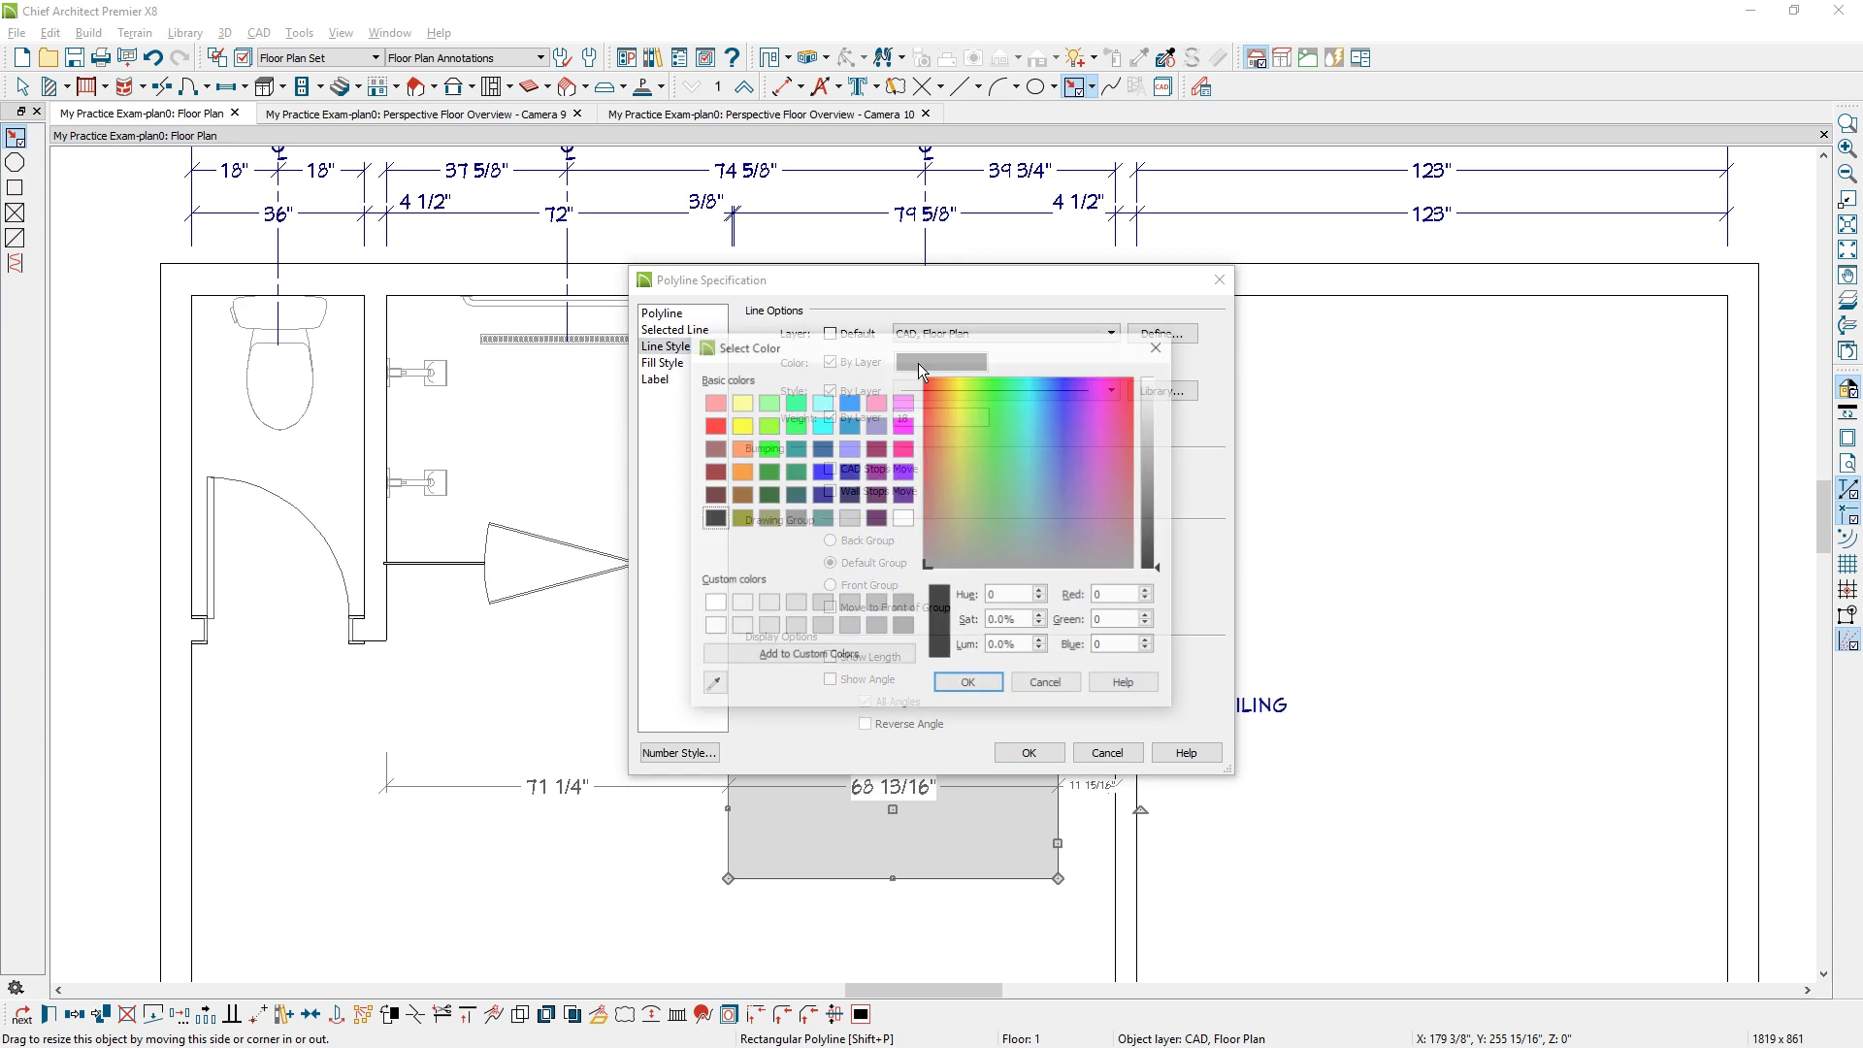
{"action": "left_click", "coordinate": [712, 606]}
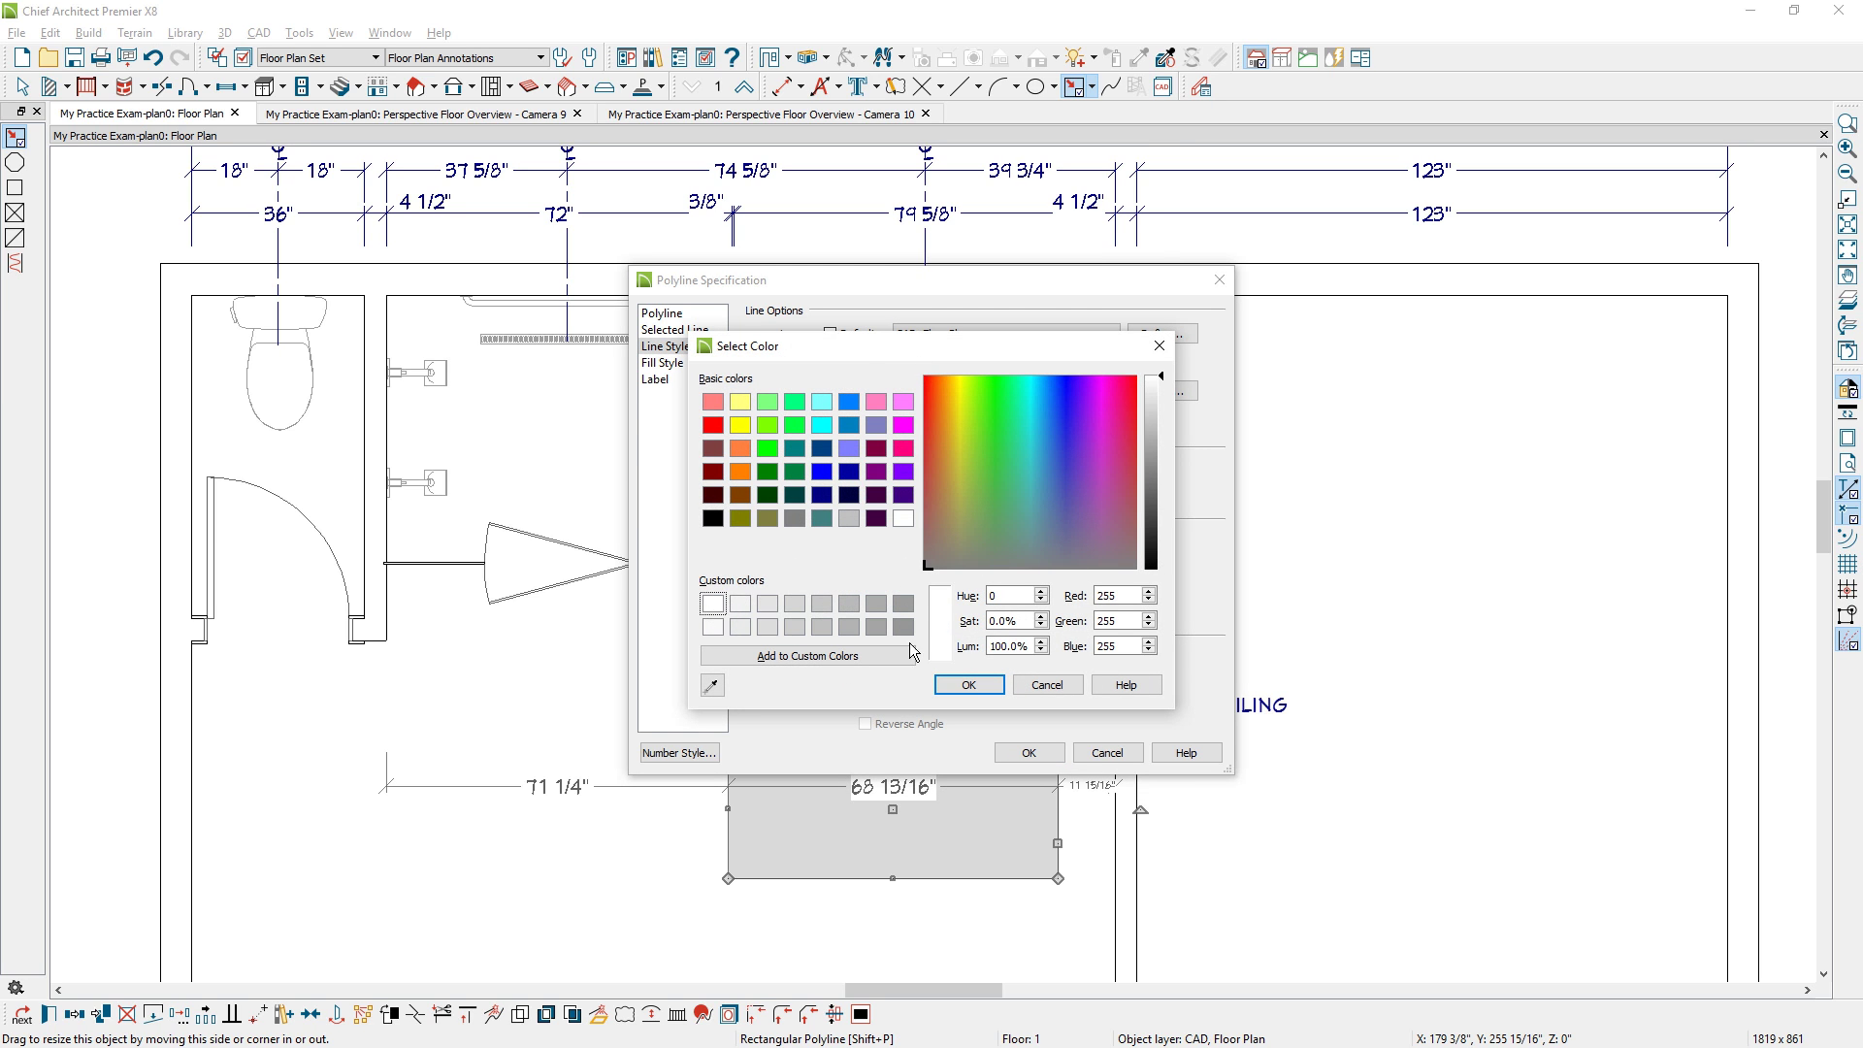
{"action": "left_click", "coordinate": [968, 684]}
{"action": "left_click", "coordinate": [1021, 752]}
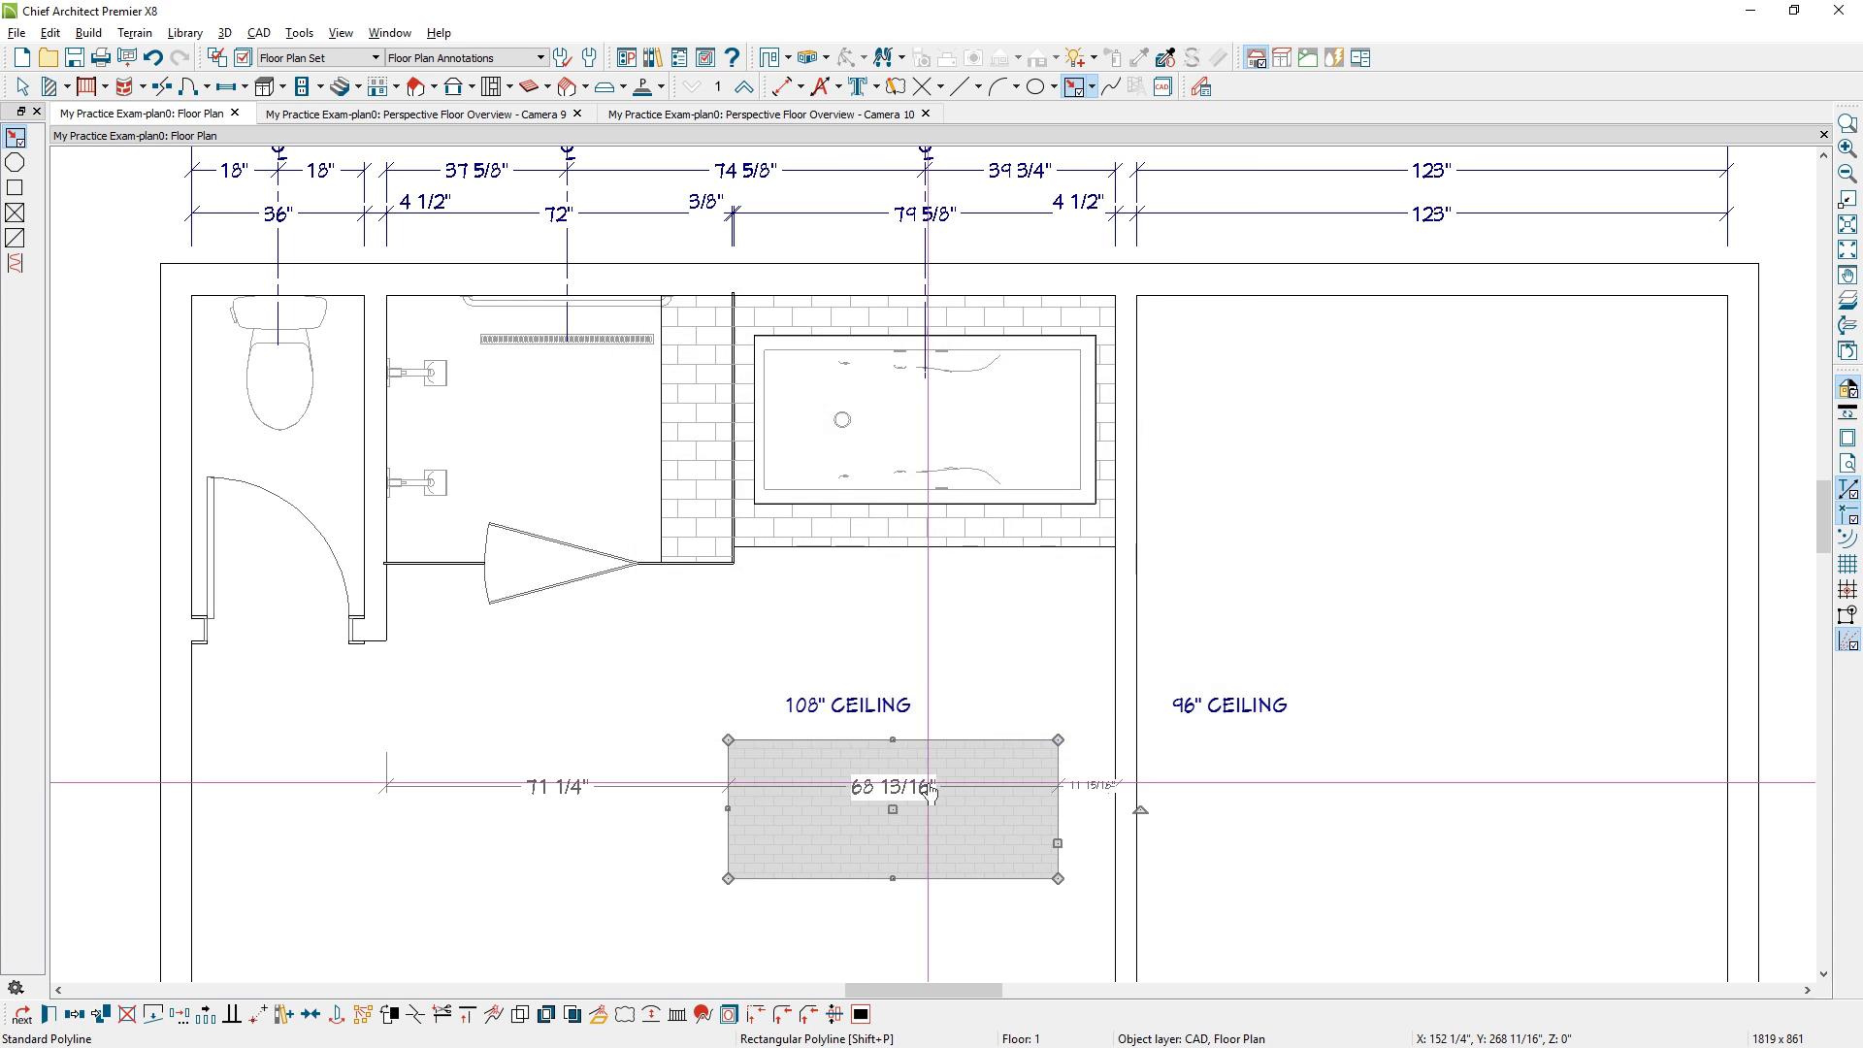
Set the brick pattern spacing of the rectangle below the 108" CEILING note to 8".
{"action": "double_click", "coordinate": [893, 842]}
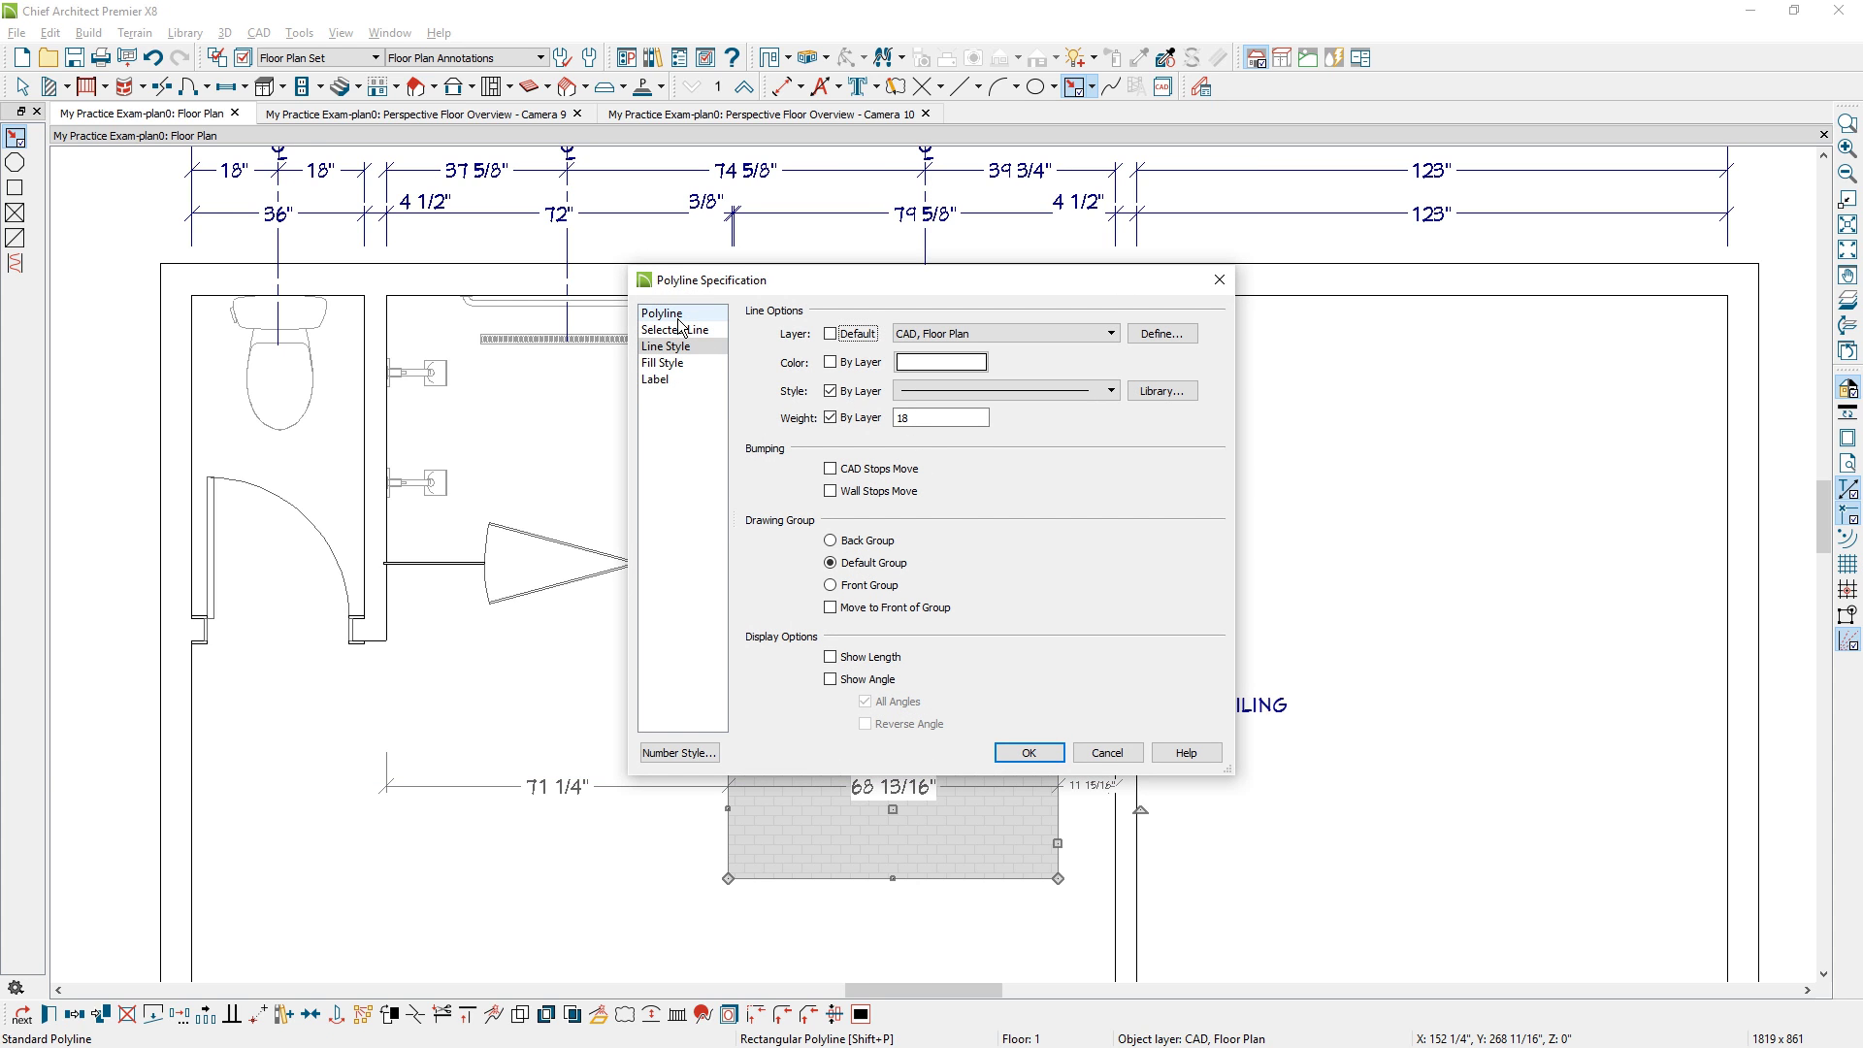
{"action": "left_click", "coordinate": [663, 361]}
{"action": "double_click", "coordinate": [873, 363]}
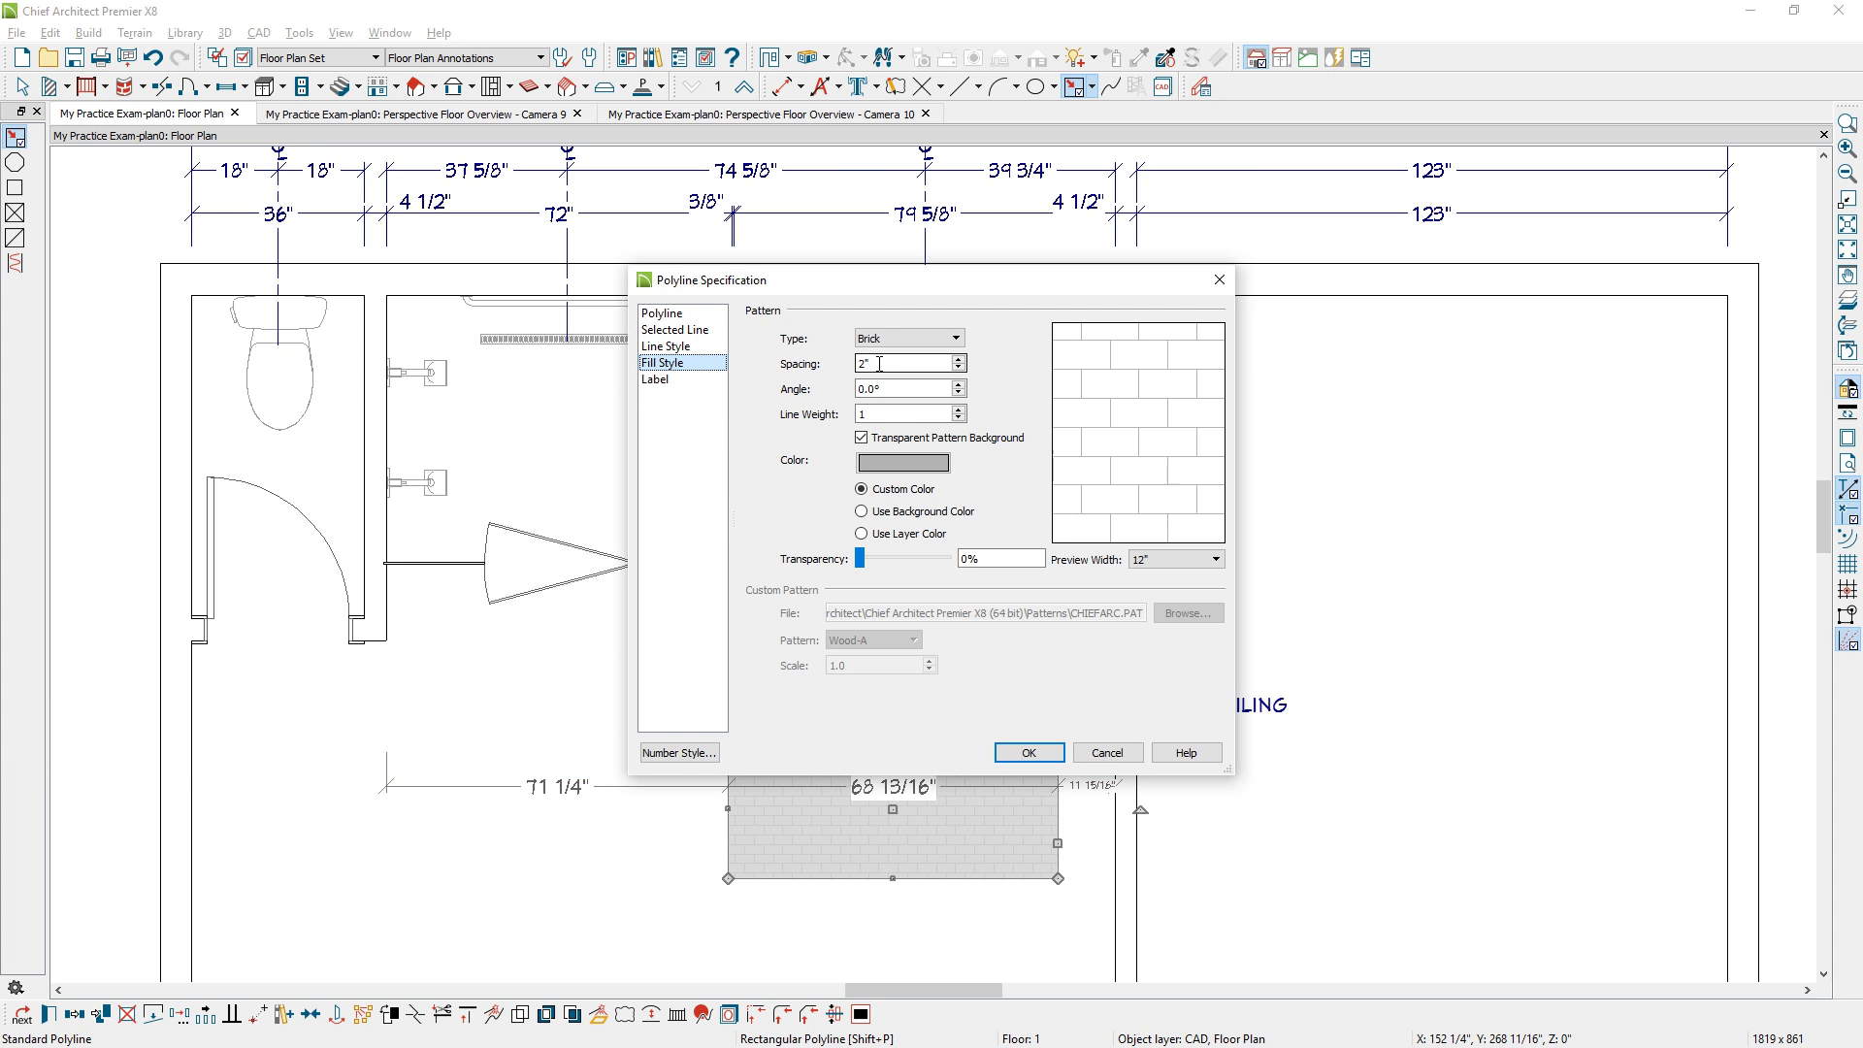
{"action": "type", "text": "8"}
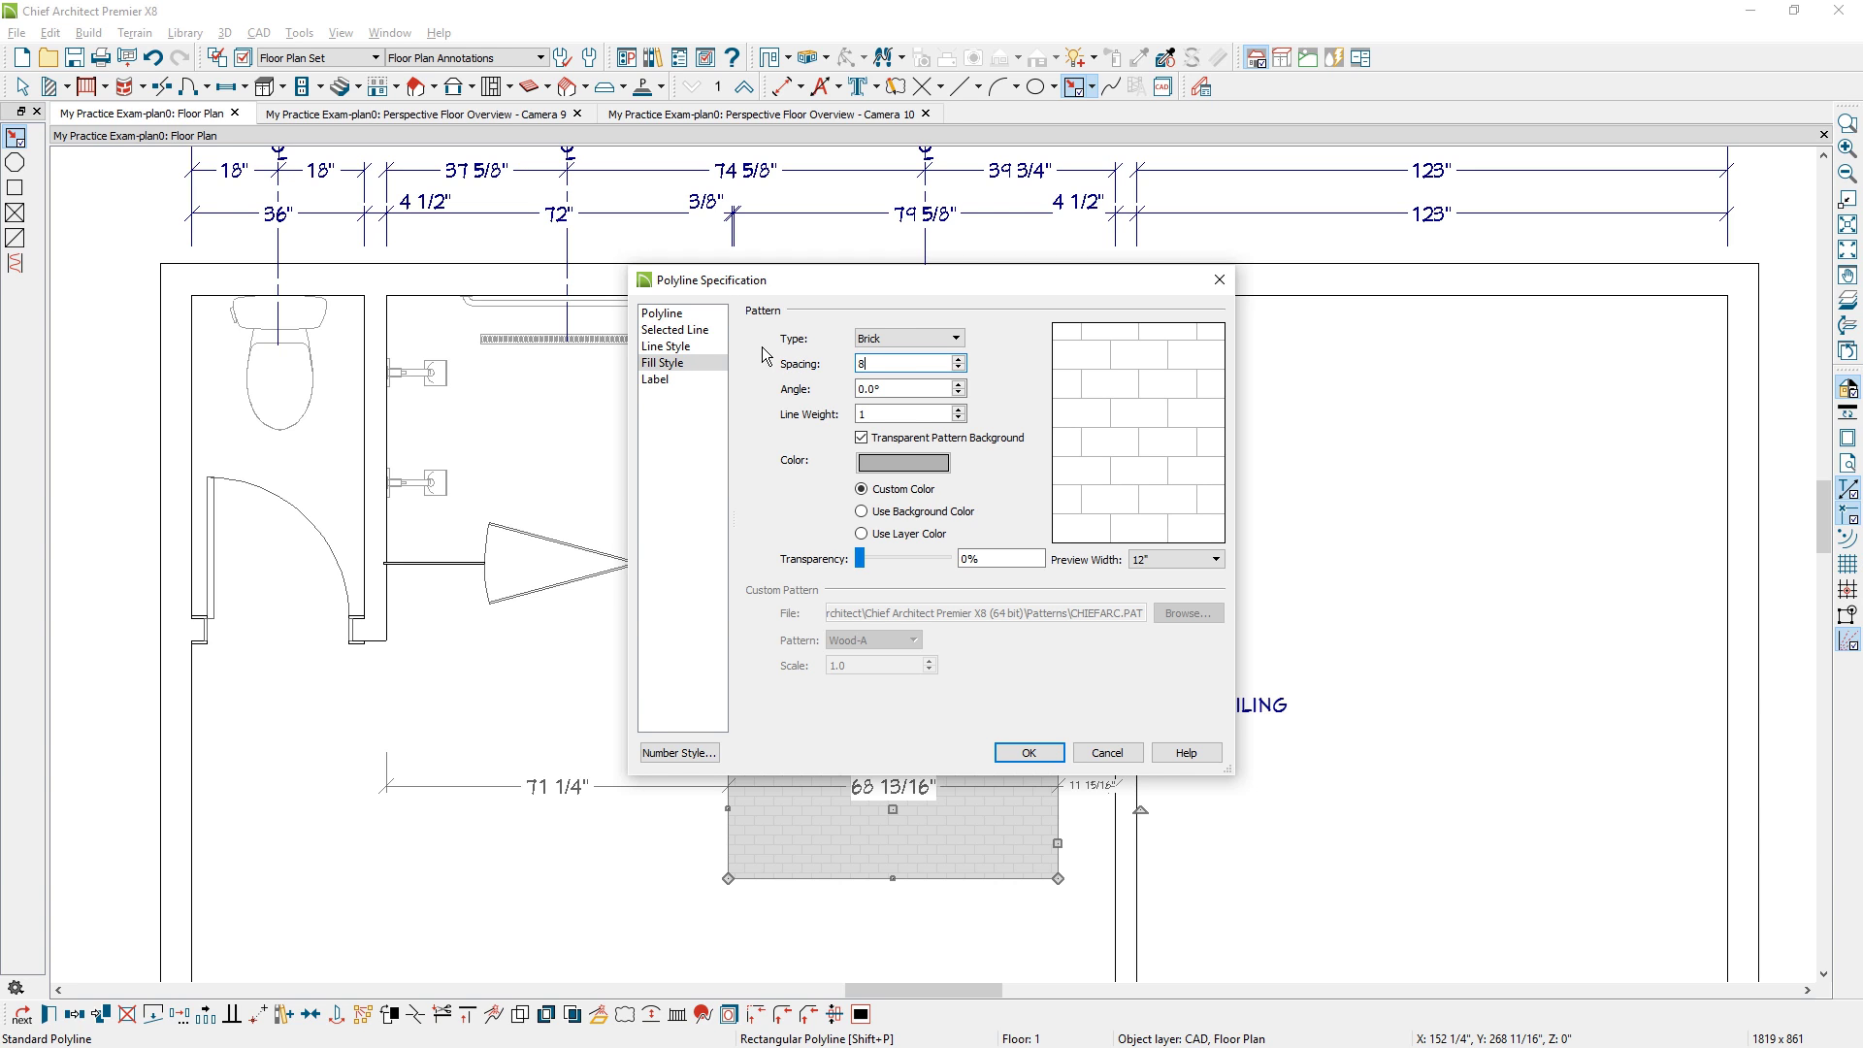
{"action": "left_click", "coordinate": [1028, 752]}
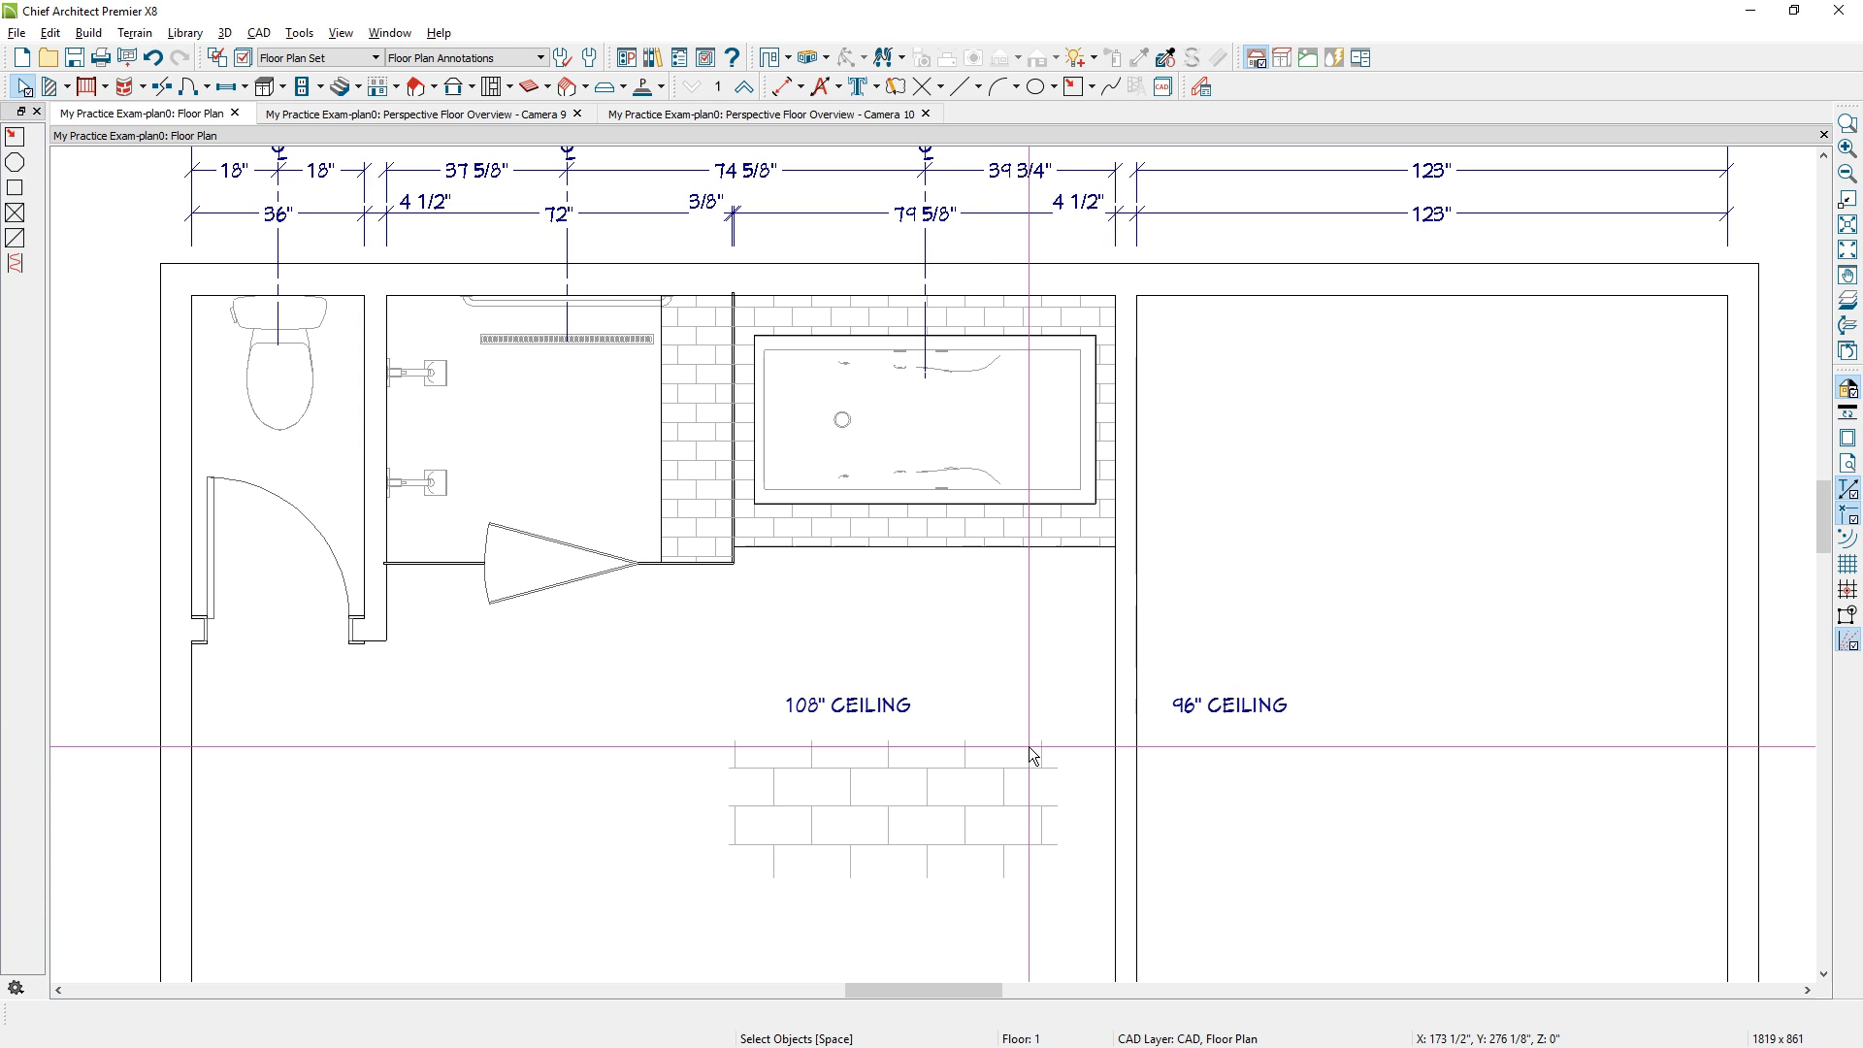
Copy the tile rectangle to below the 96" CEILING note and change the copy's fill to a custom pattern from ChiefFloor.pat.
{"action": "left_click", "coordinate": [1032, 755]}
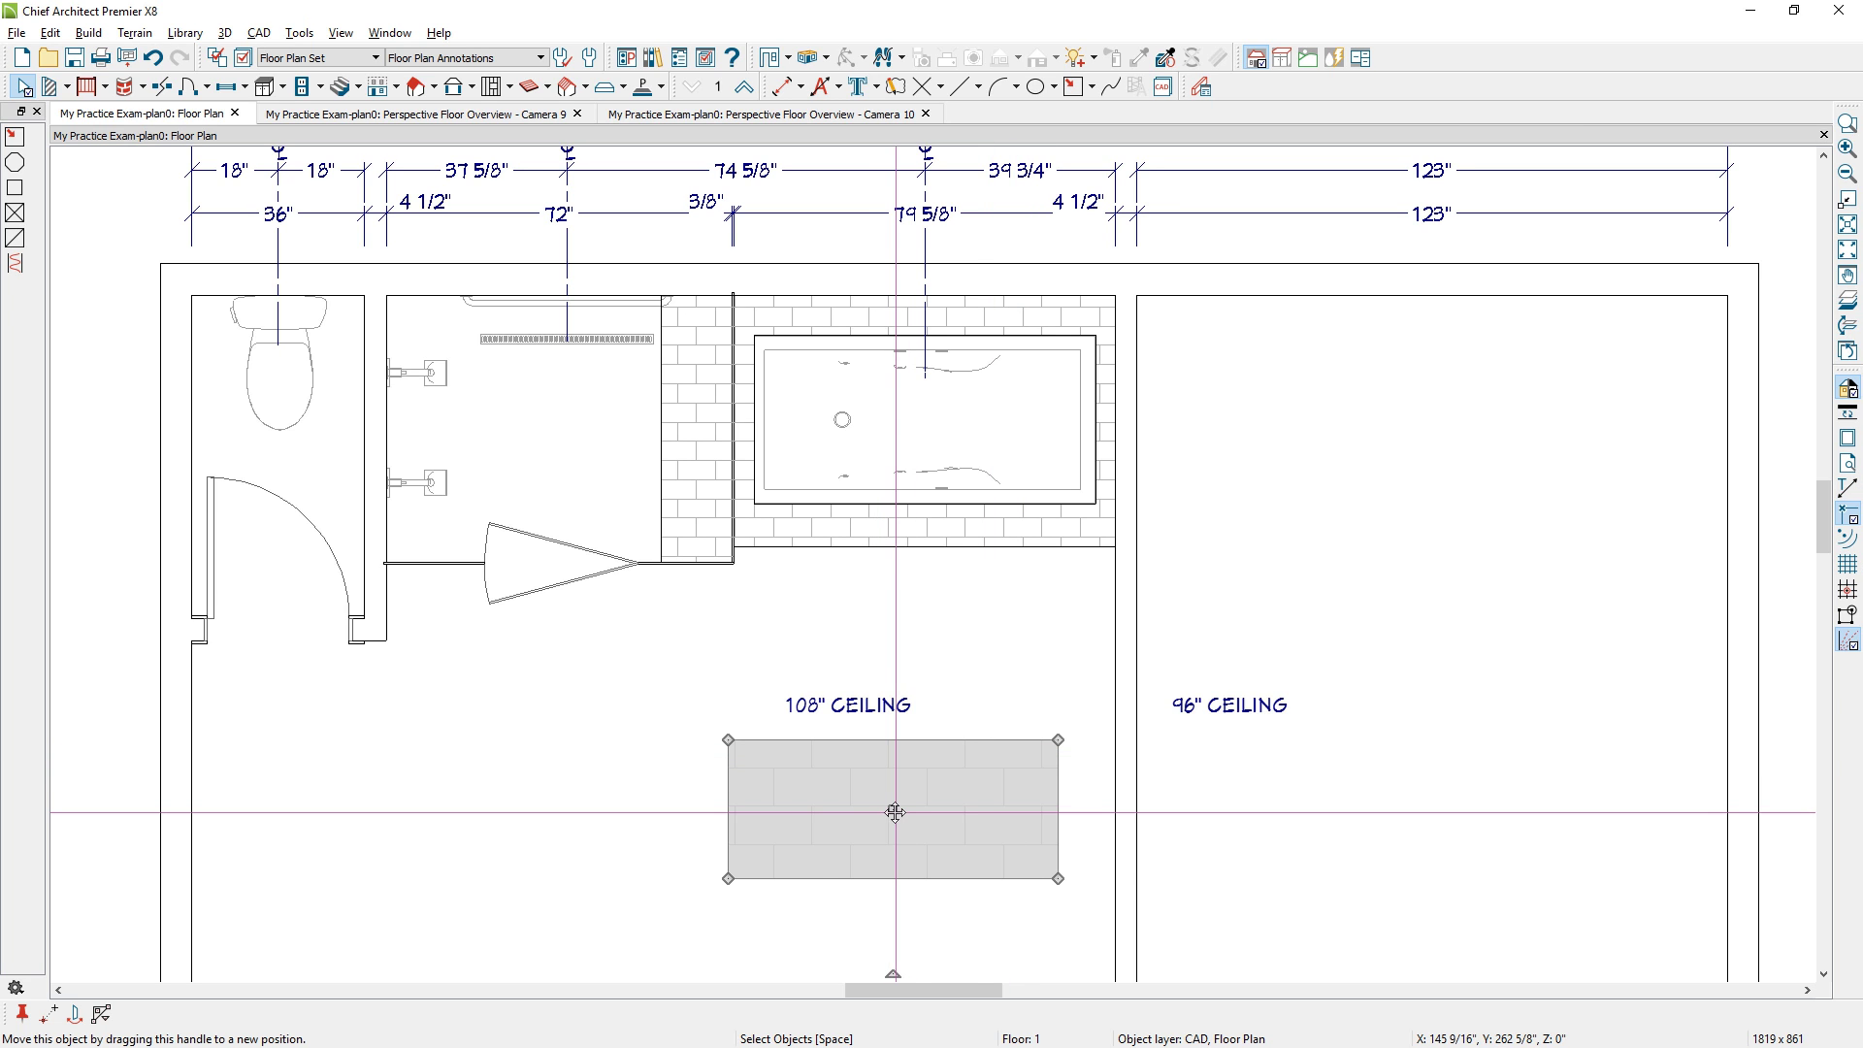
{"action": "left_click_drag", "start_coordinate": [894, 811], "coordinate": [1330, 804]}
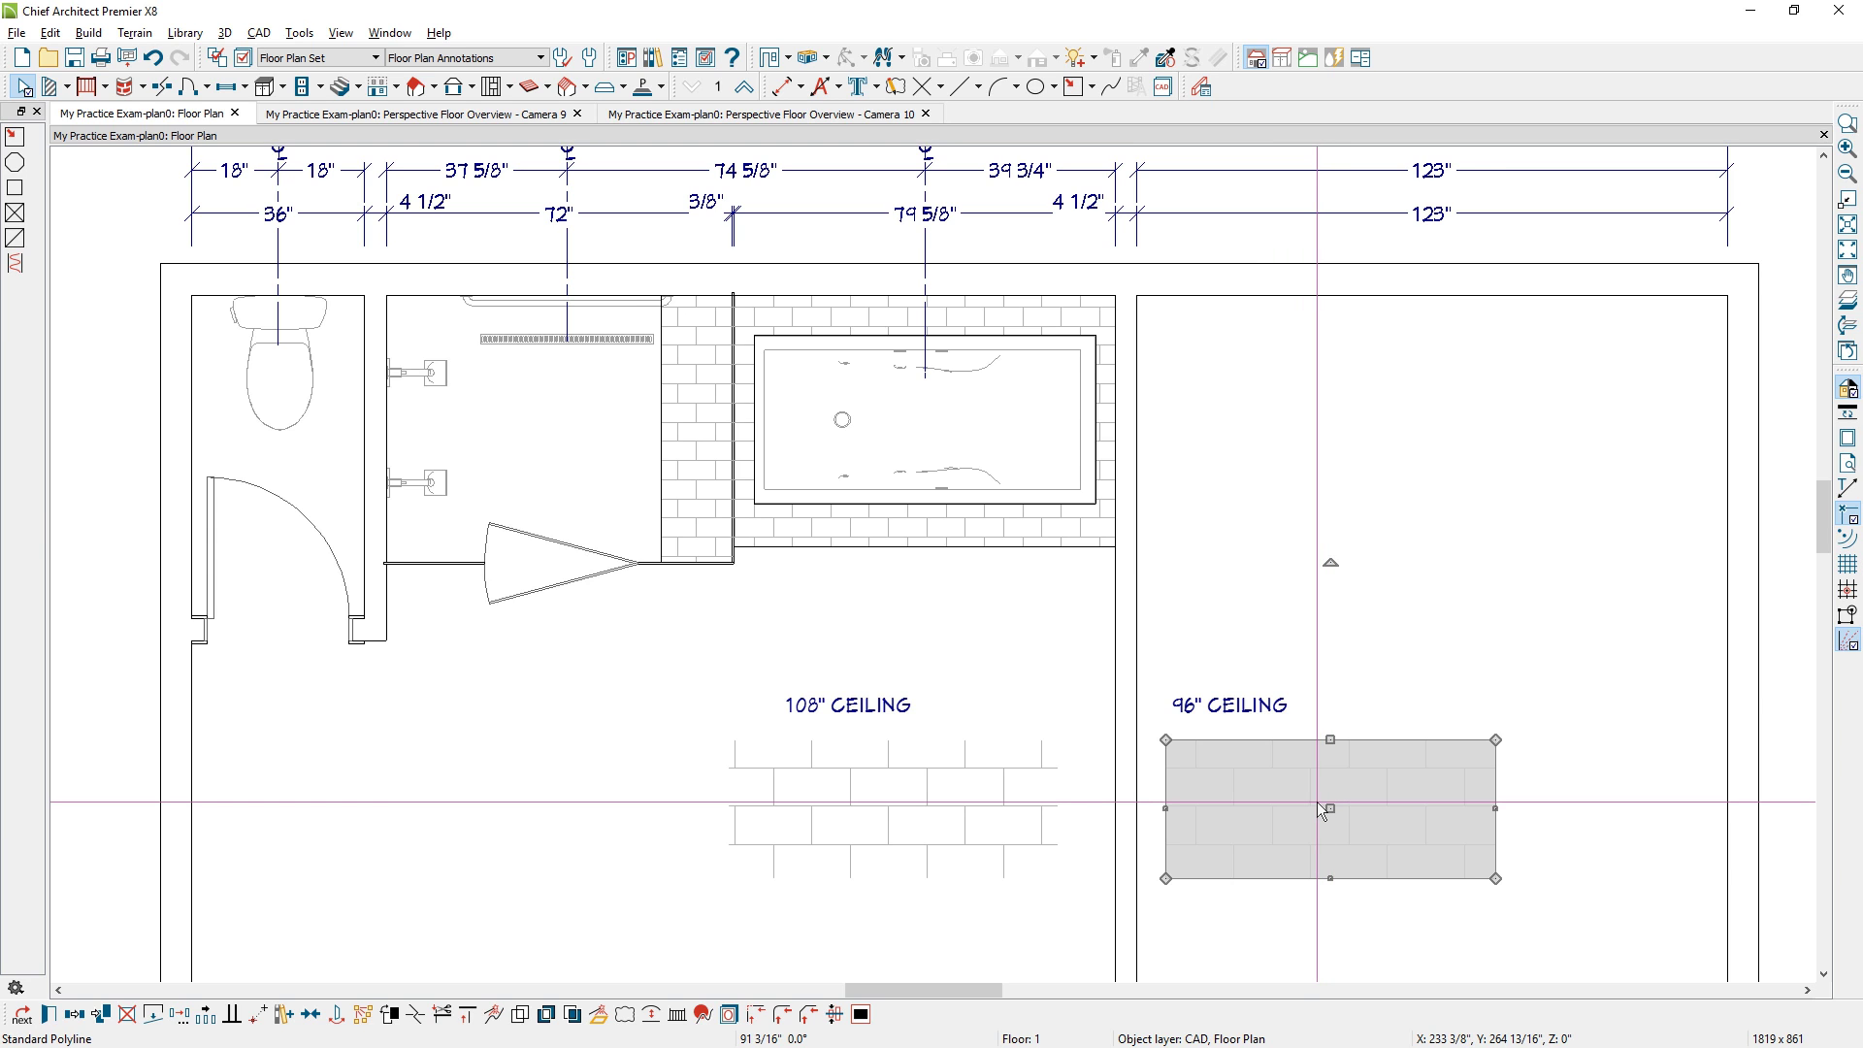
{"action": "double_click", "coordinate": [1318, 802]}
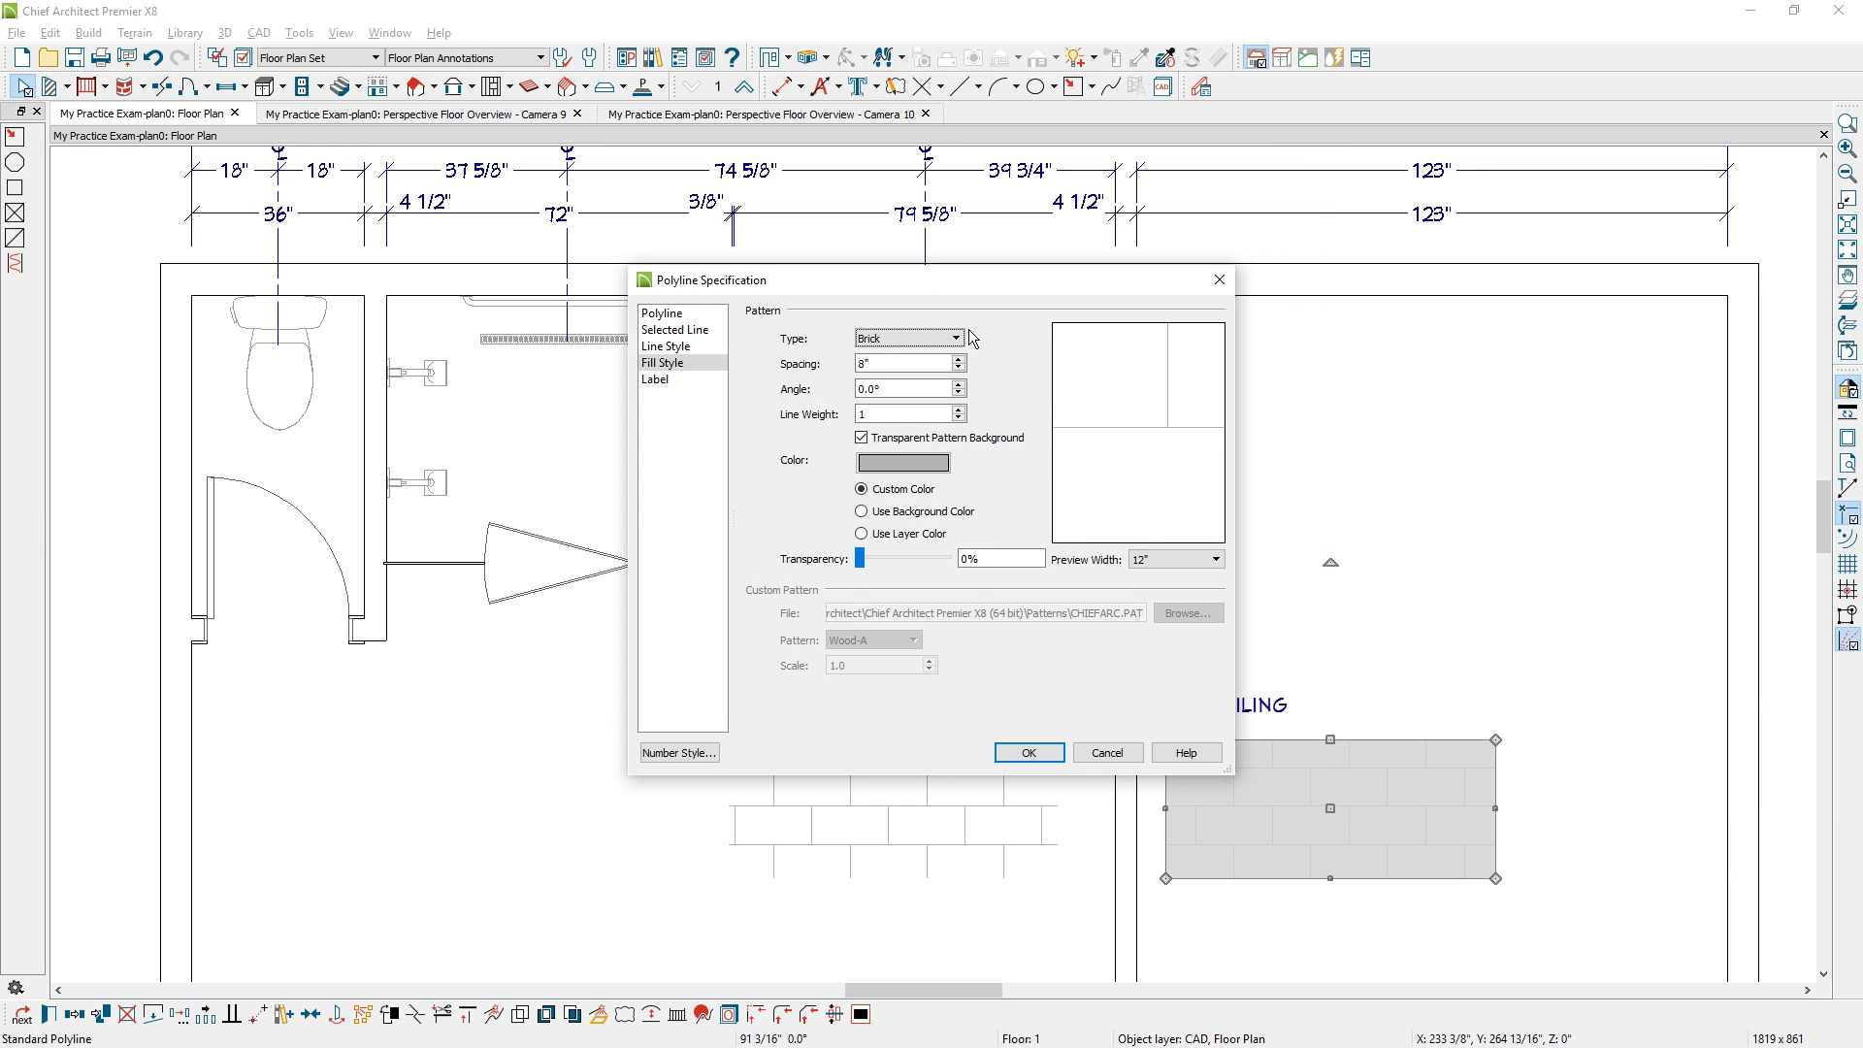
{"action": "left_click", "coordinate": [957, 338]}
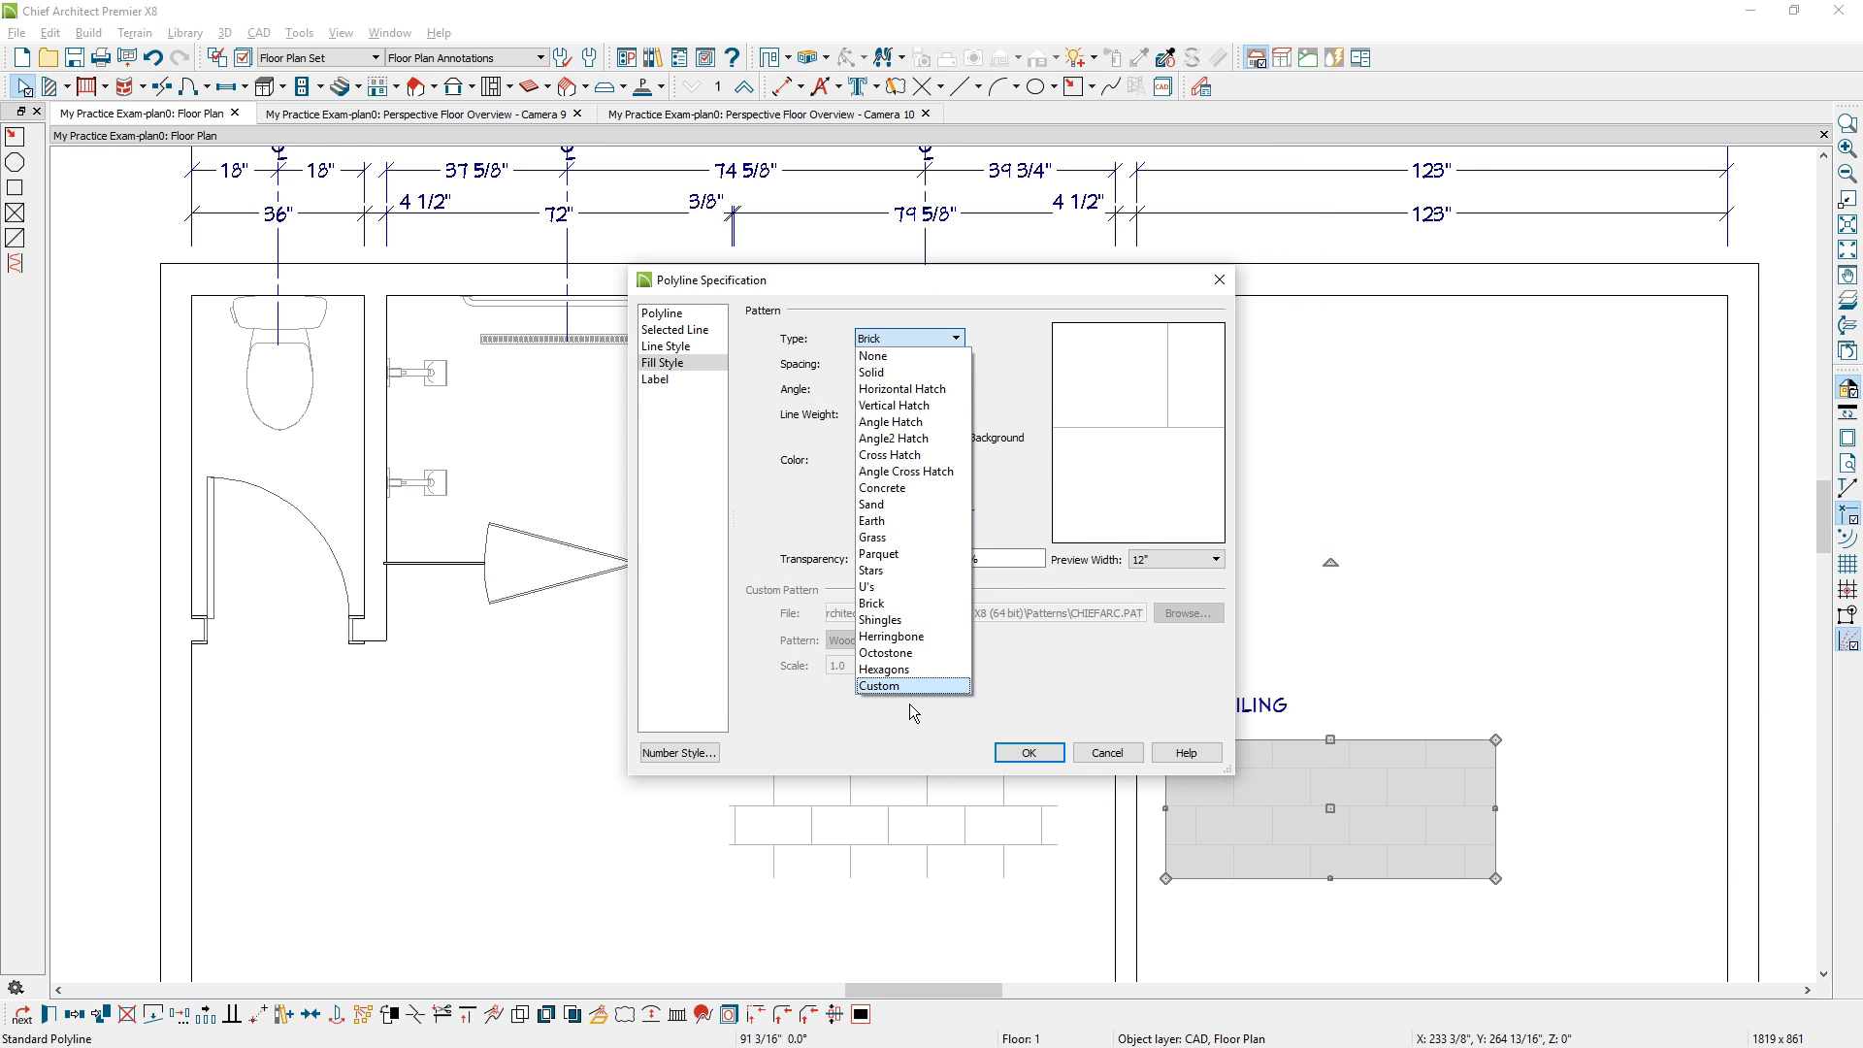
{"action": "left_click", "coordinate": [910, 686]}
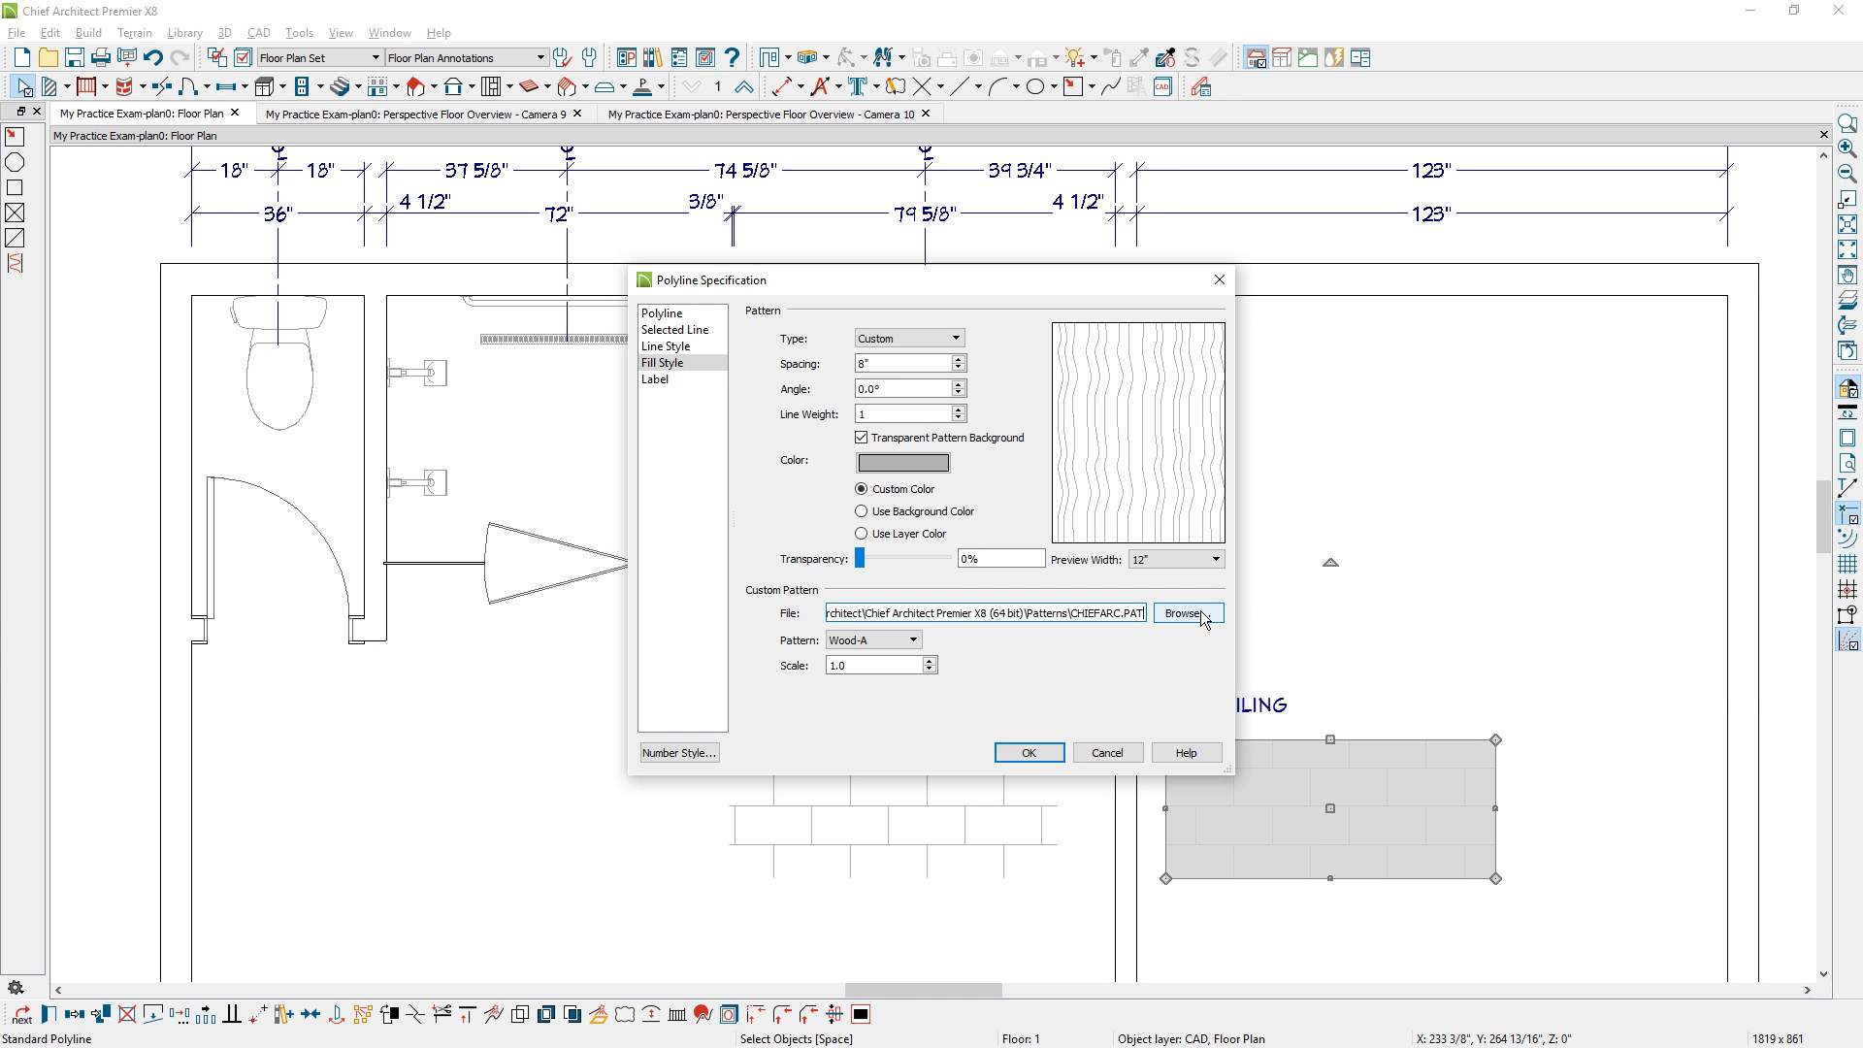
{"action": "left_click", "coordinate": [1185, 613]}
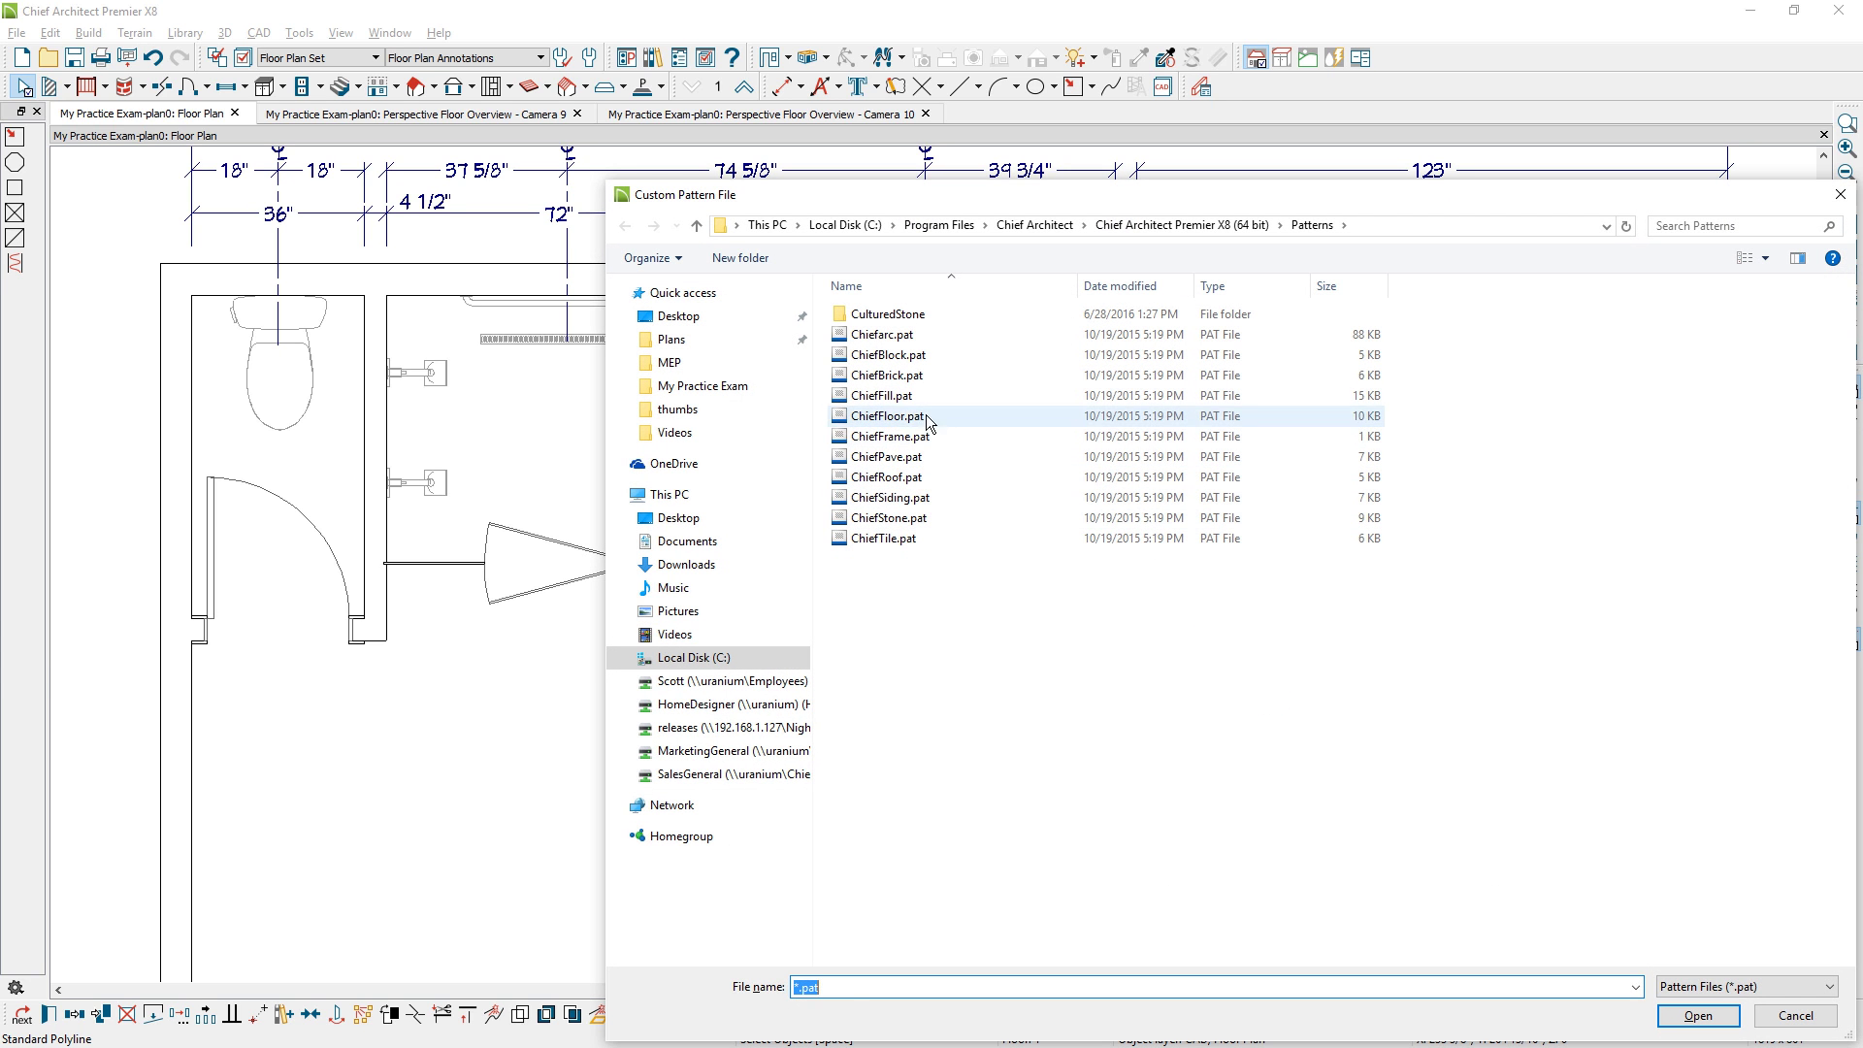
{"action": "left_click", "coordinate": [887, 415]}
{"action": "left_click", "coordinate": [1698, 1015]}
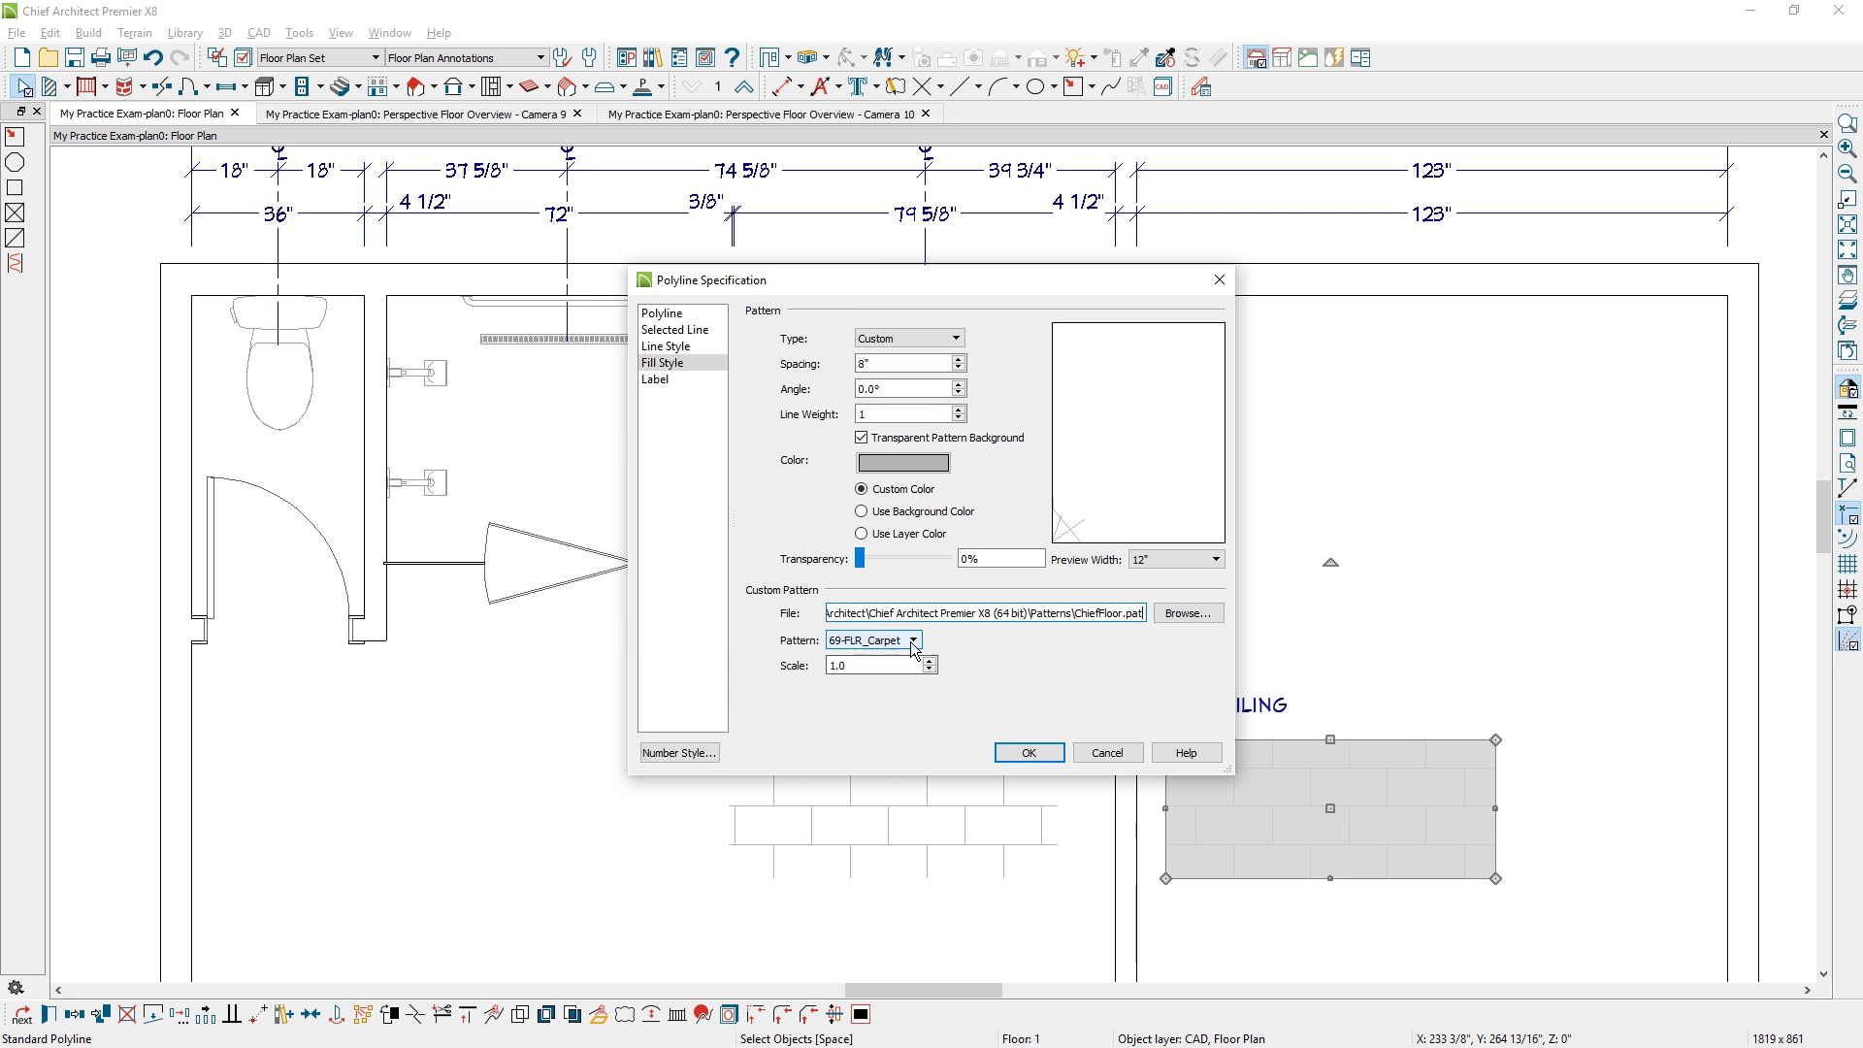
Apply the 87-FLR_Wood_3 pattern to the rectangle below the 96" CEILING note.
{"action": "left_click", "coordinate": [912, 640]}
{"action": "scroll", "coordinate": [913, 618], "scroll_direction": "down", "scroll_amount": 1}
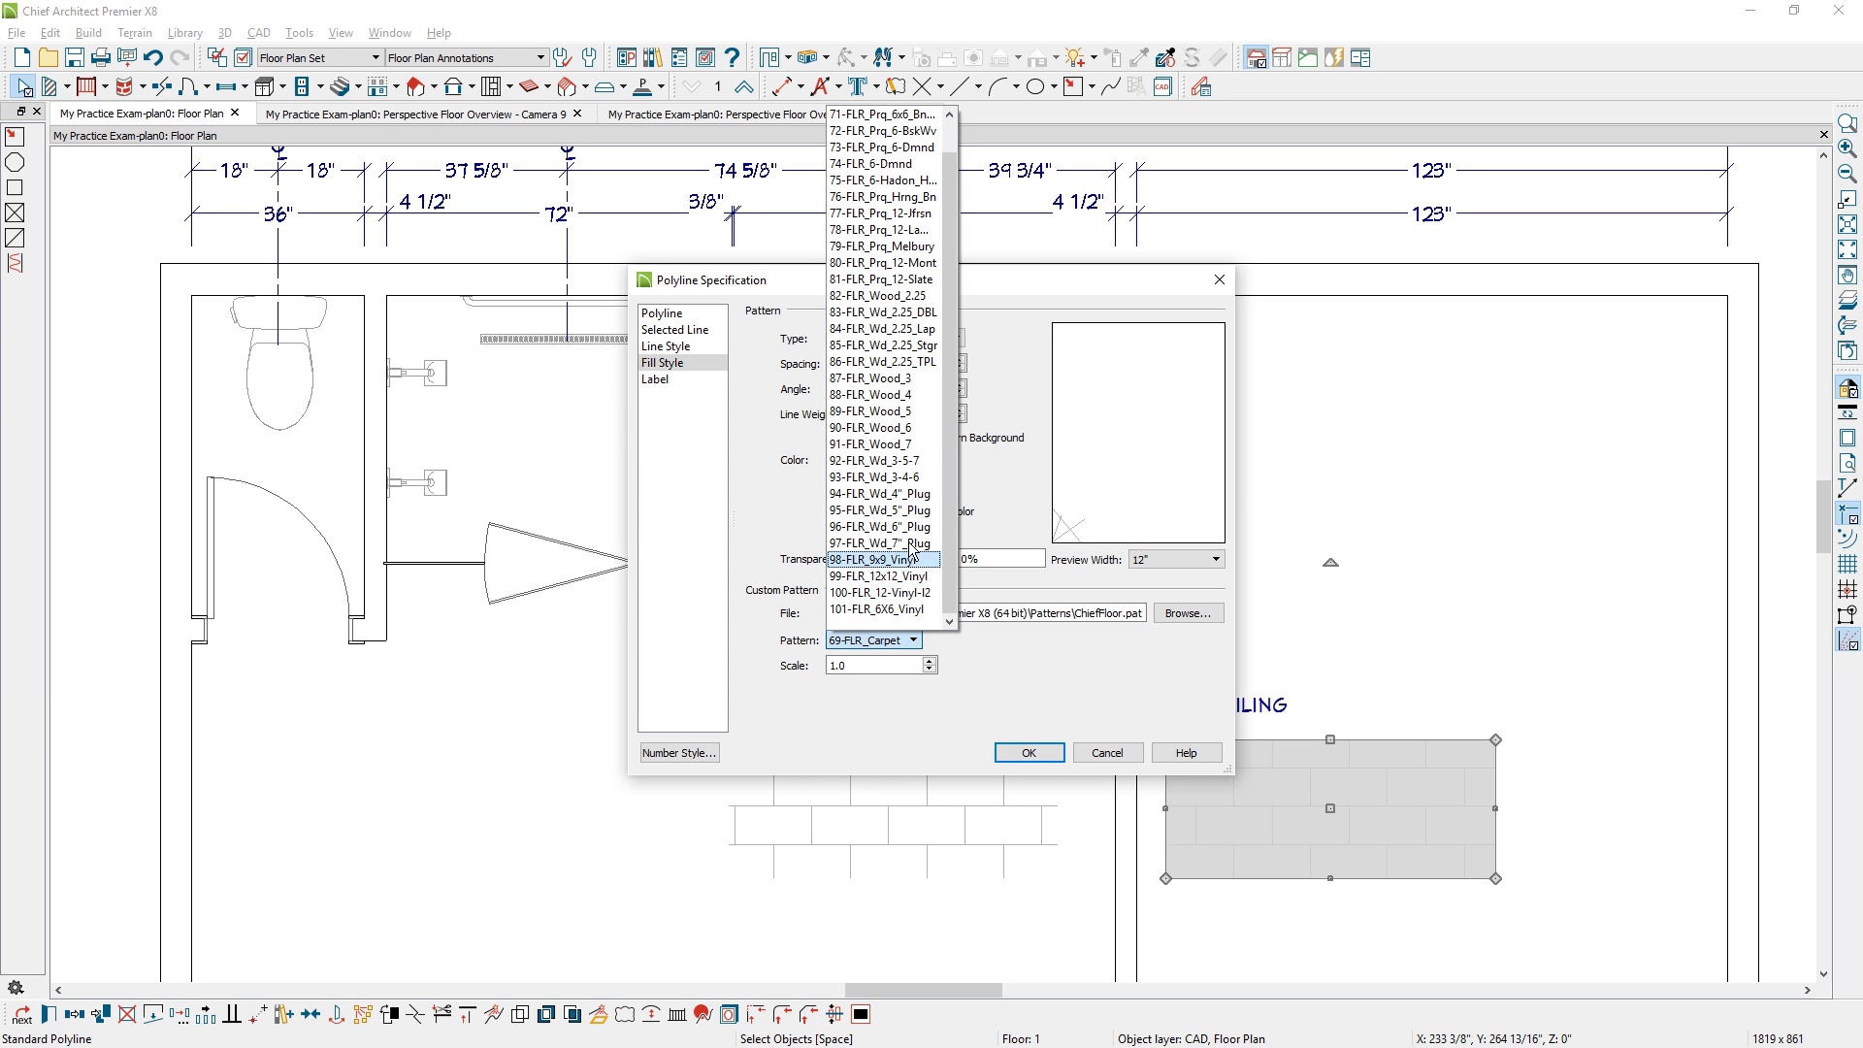
{"action": "left_click", "coordinate": [871, 378]}
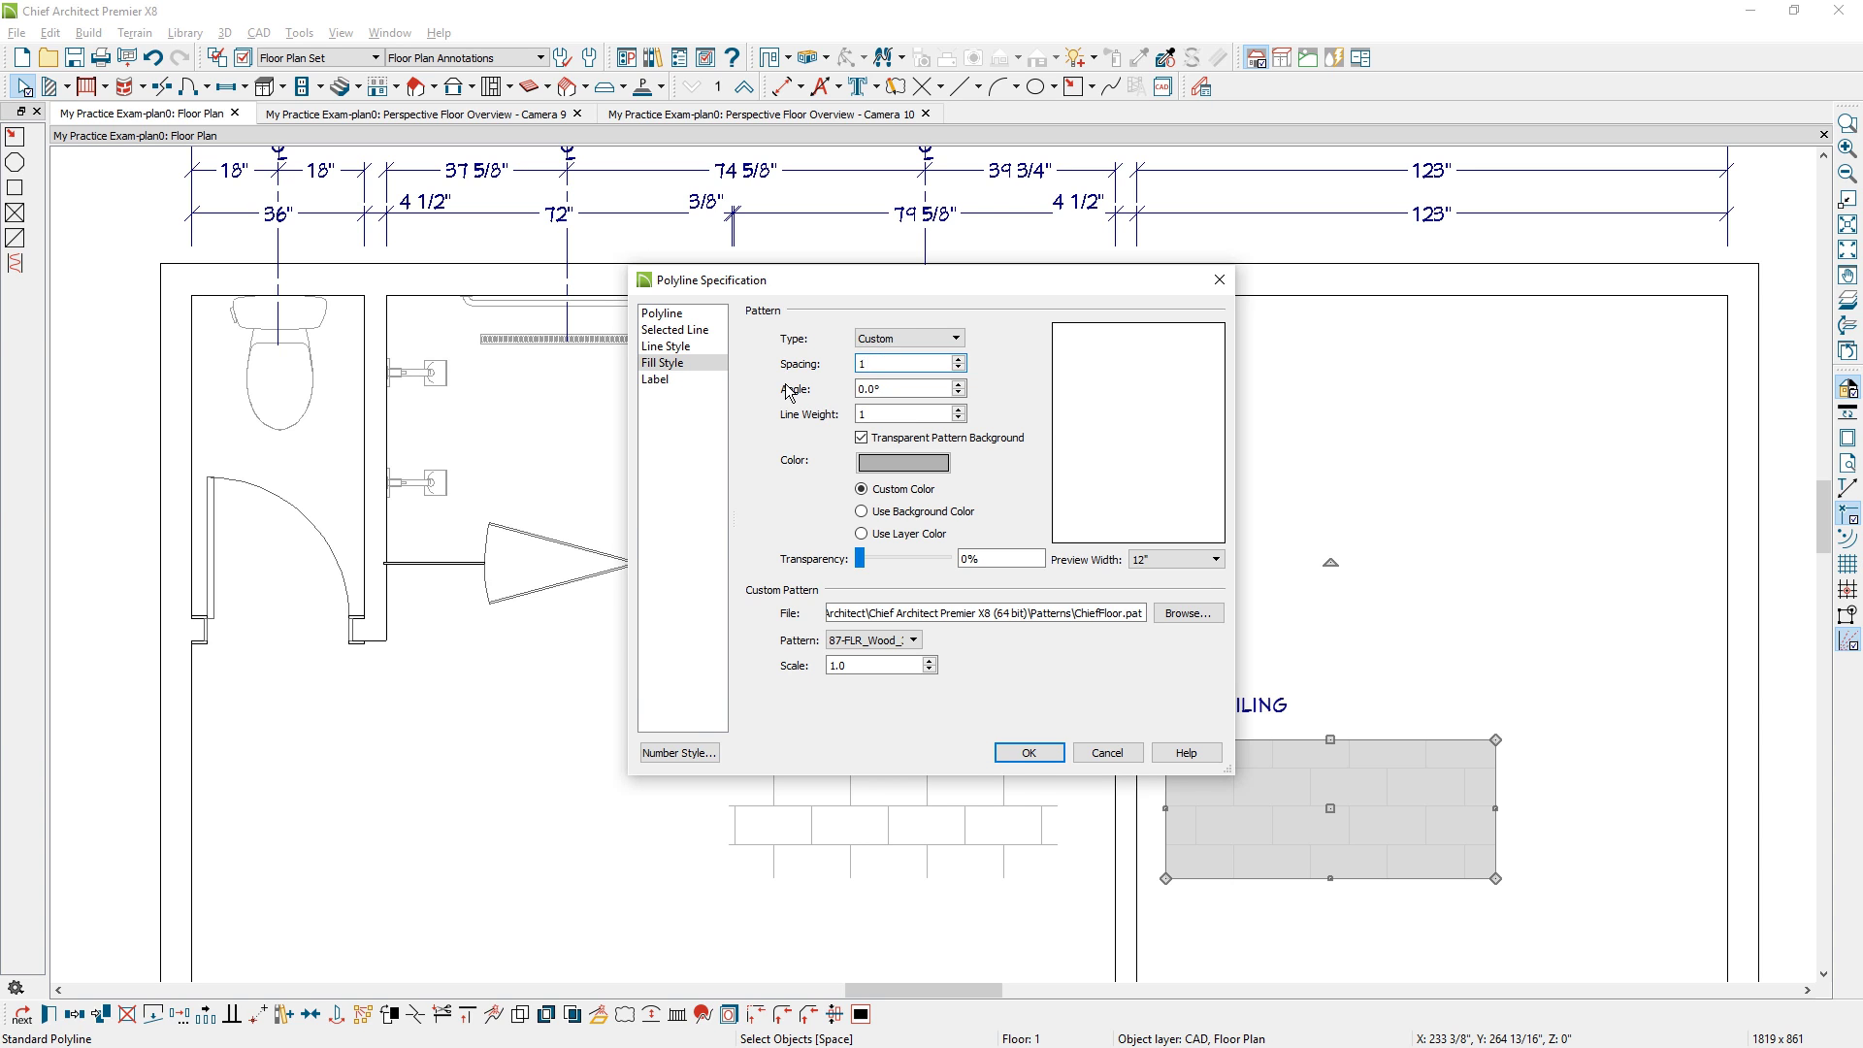
{"action": "left_click", "coordinate": [1026, 753]}
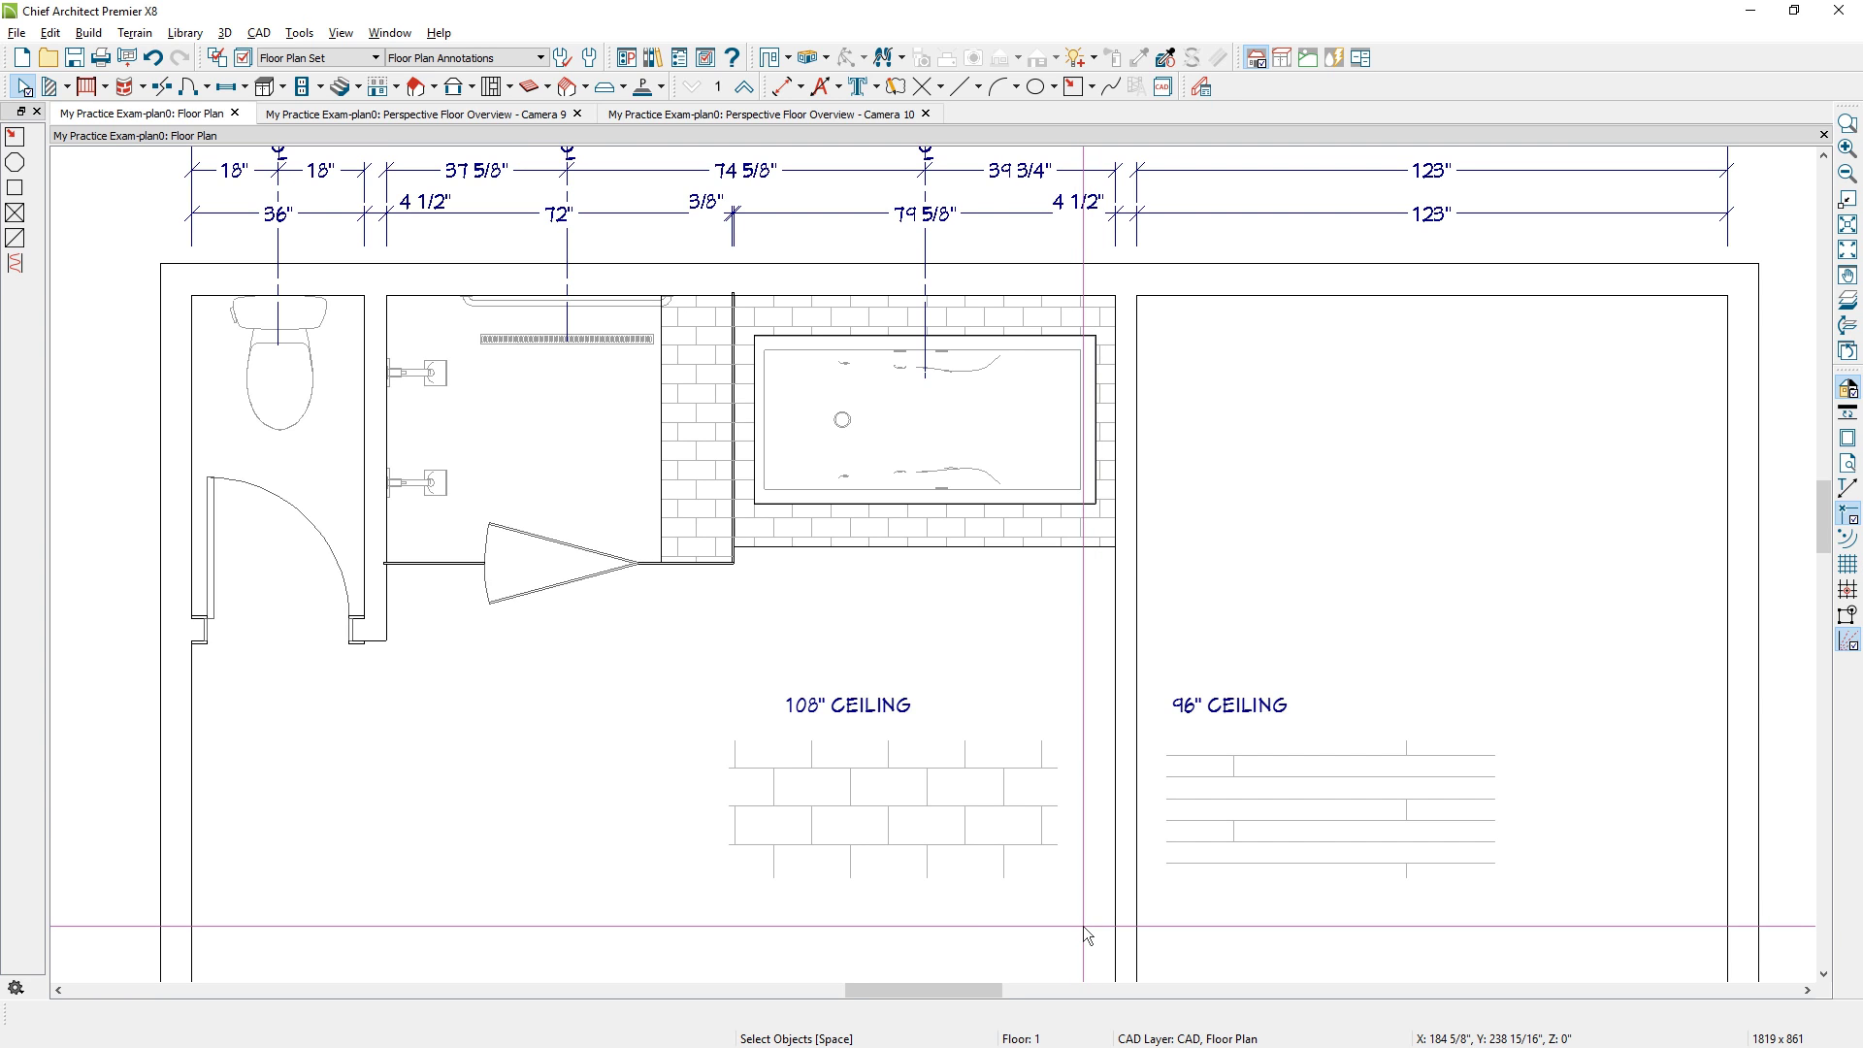
Switch the floor plan's active annotation set to MEP Annotations.
{"action": "scroll", "coordinate": [1083, 926], "scroll_direction": "down", "scroll_amount": 1}
{"action": "left_click", "coordinate": [515, 59]}
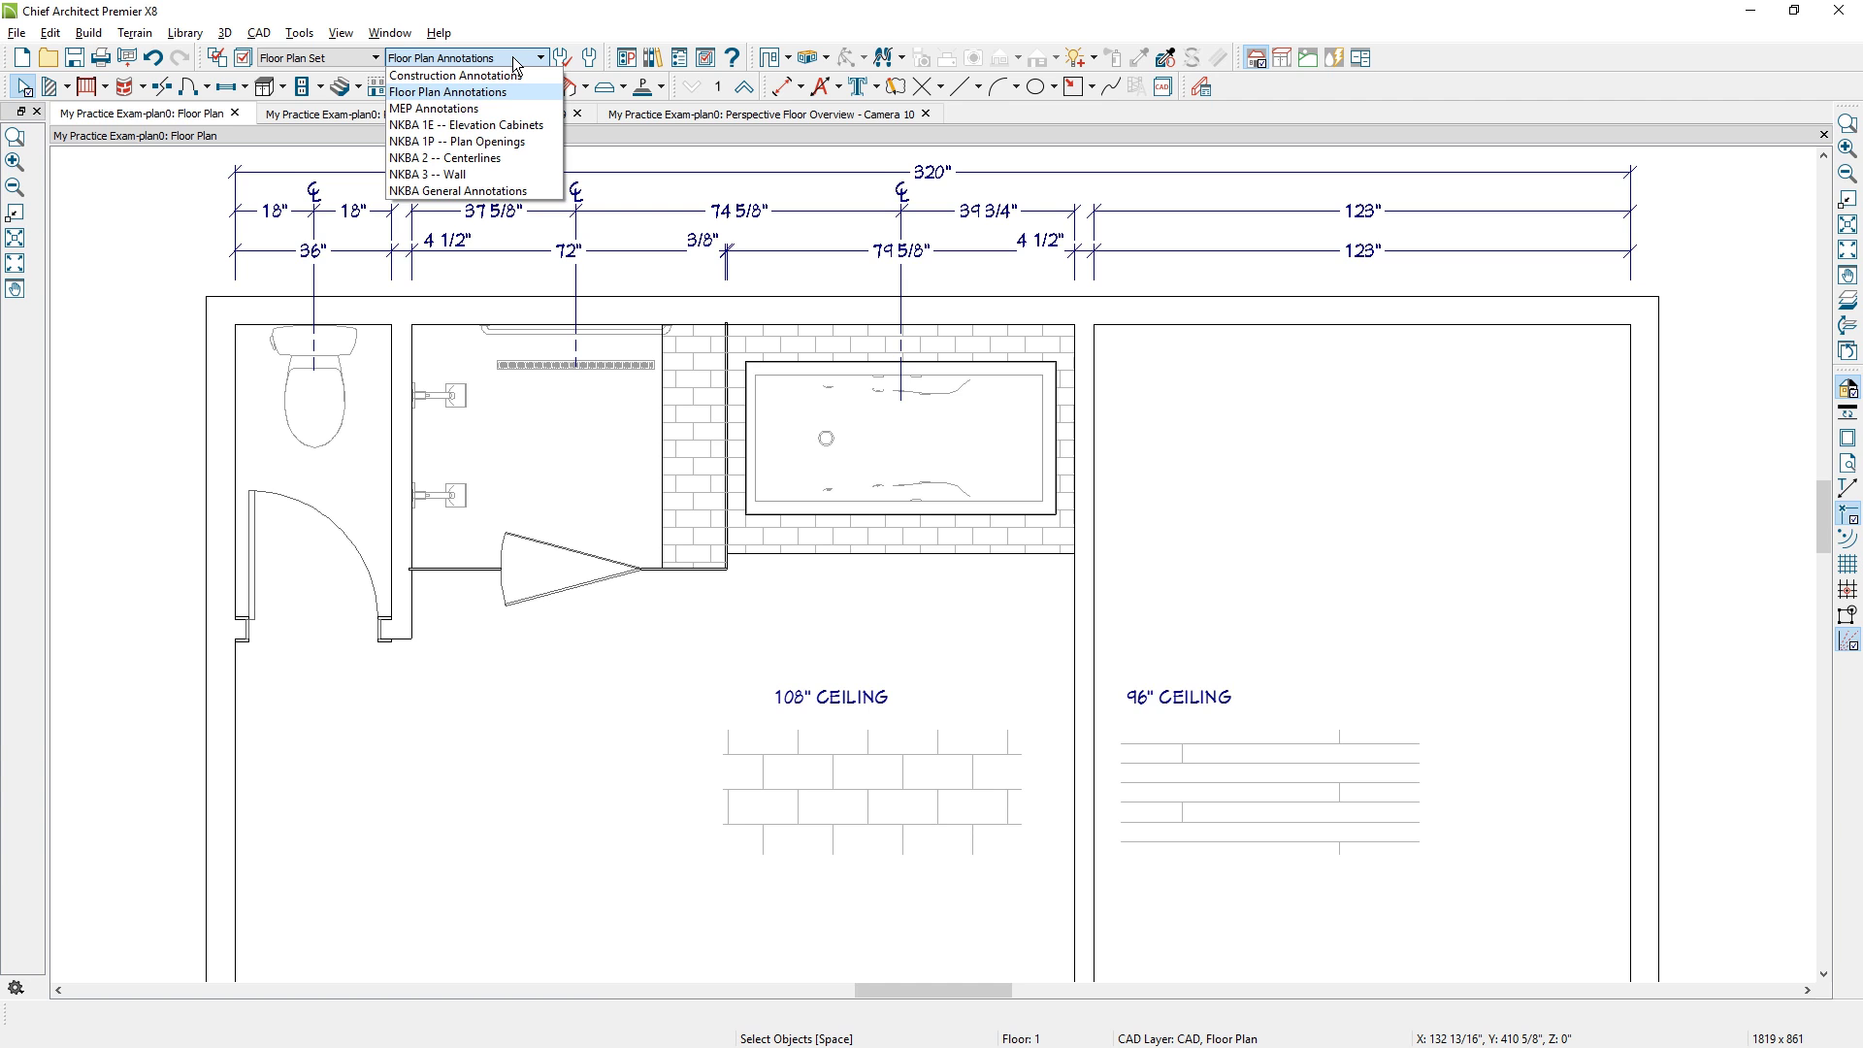
{"action": "left_click", "coordinate": [489, 106]}
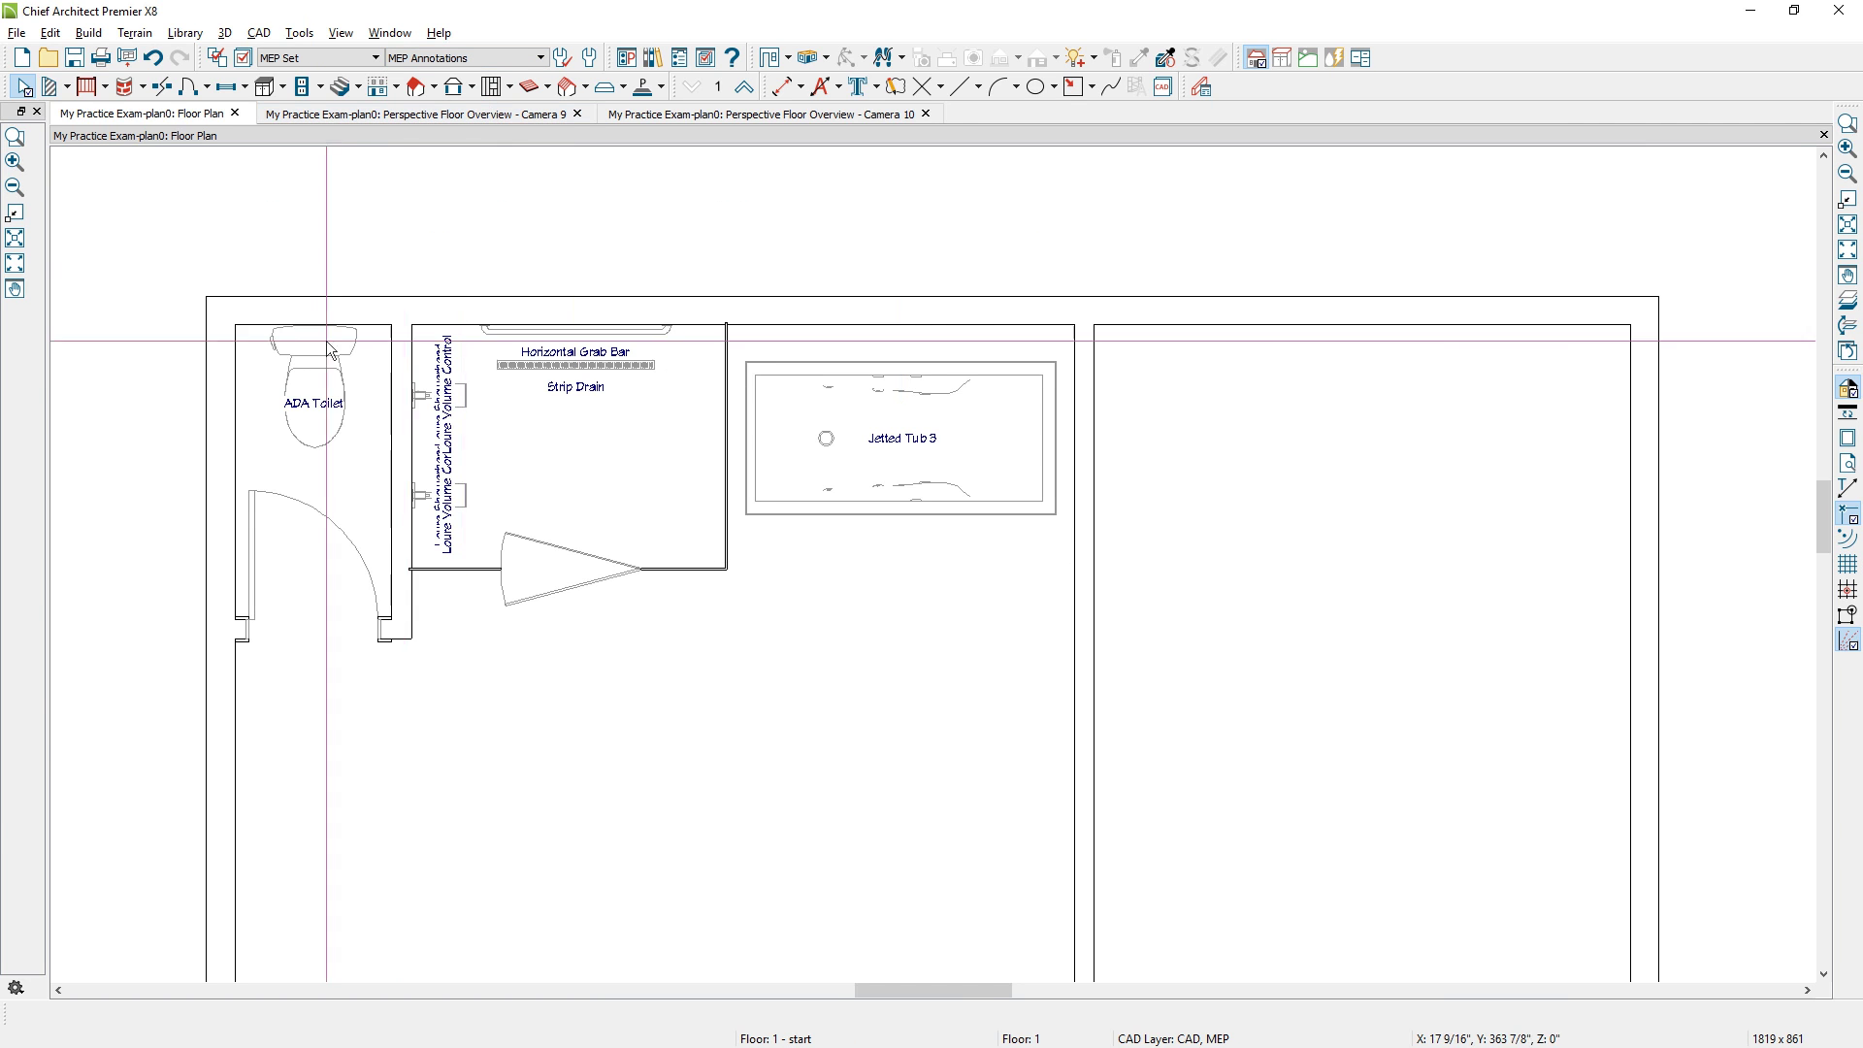
Suppress the labels of the two showerheads and two volume controls on the shower's side wall.
{"action": "scroll", "coordinate": [294, 405], "scroll_direction": "up", "scroll_amount": 2}
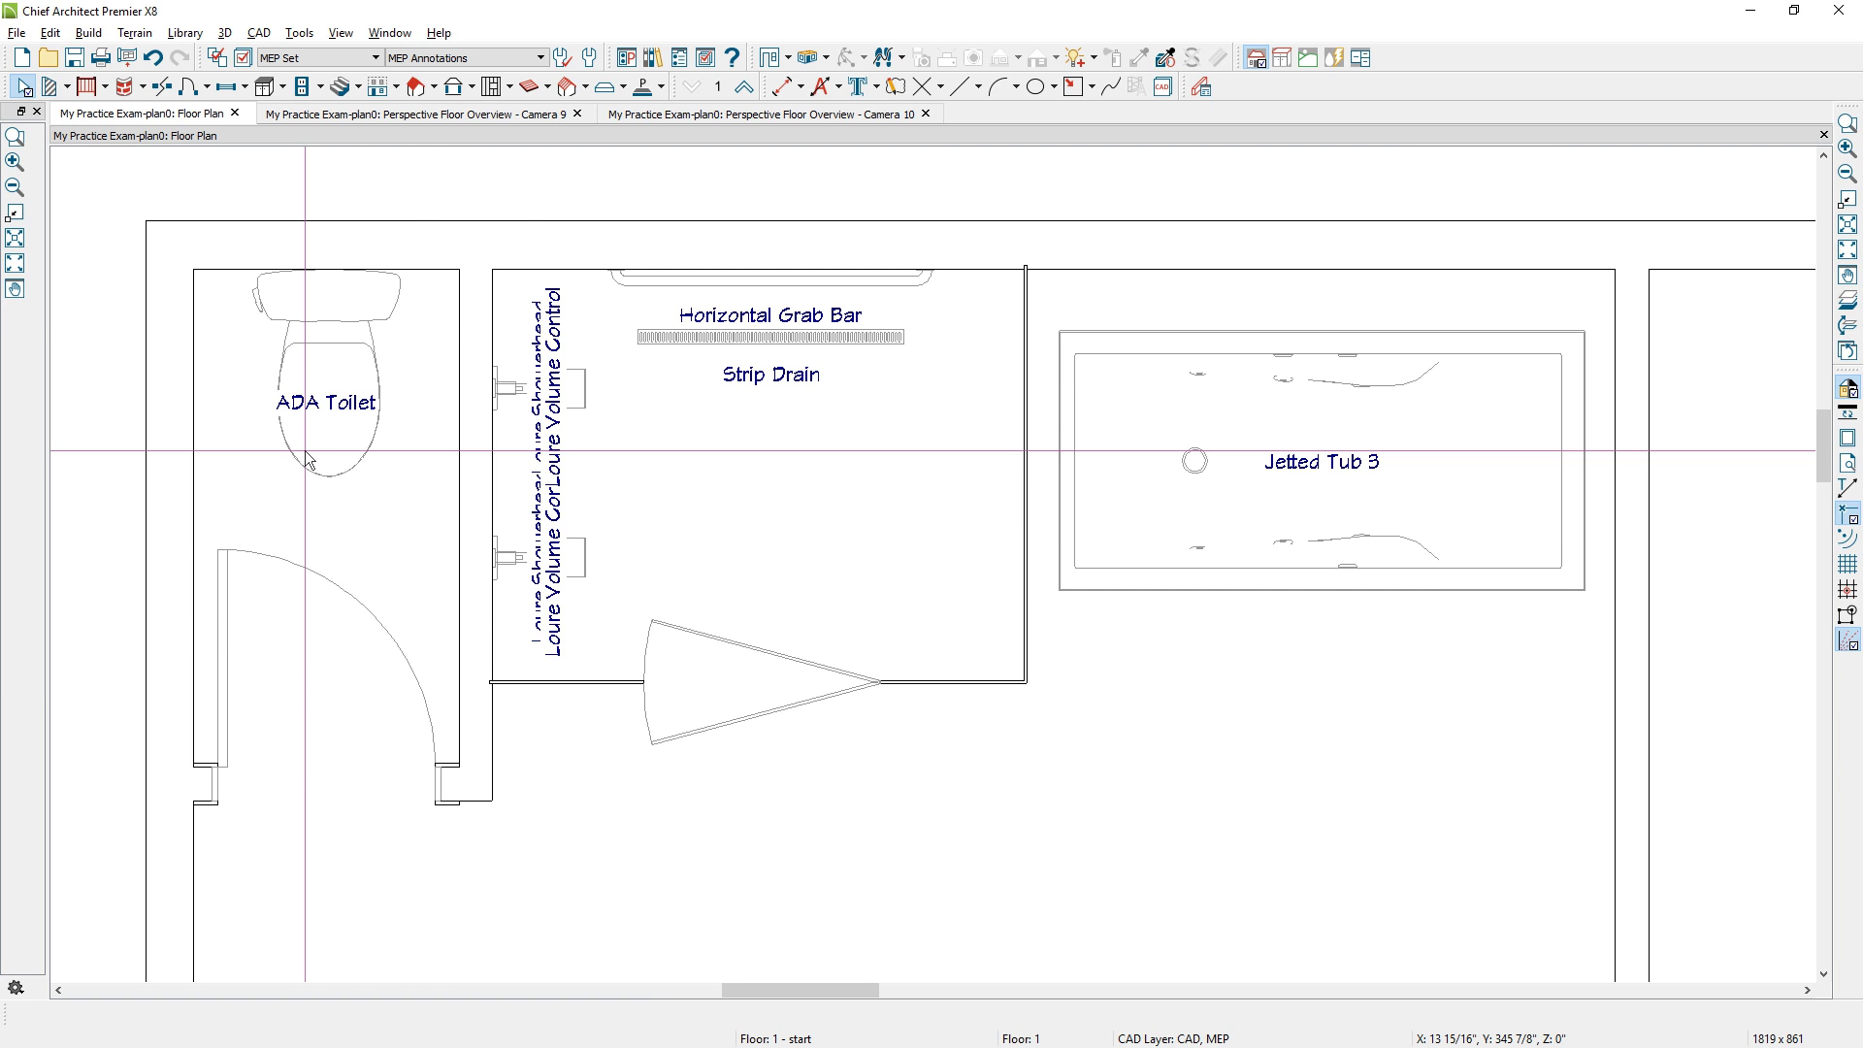
{"action": "left_click_drag", "start_coordinate": [475, 299], "coordinate": [615, 668]}
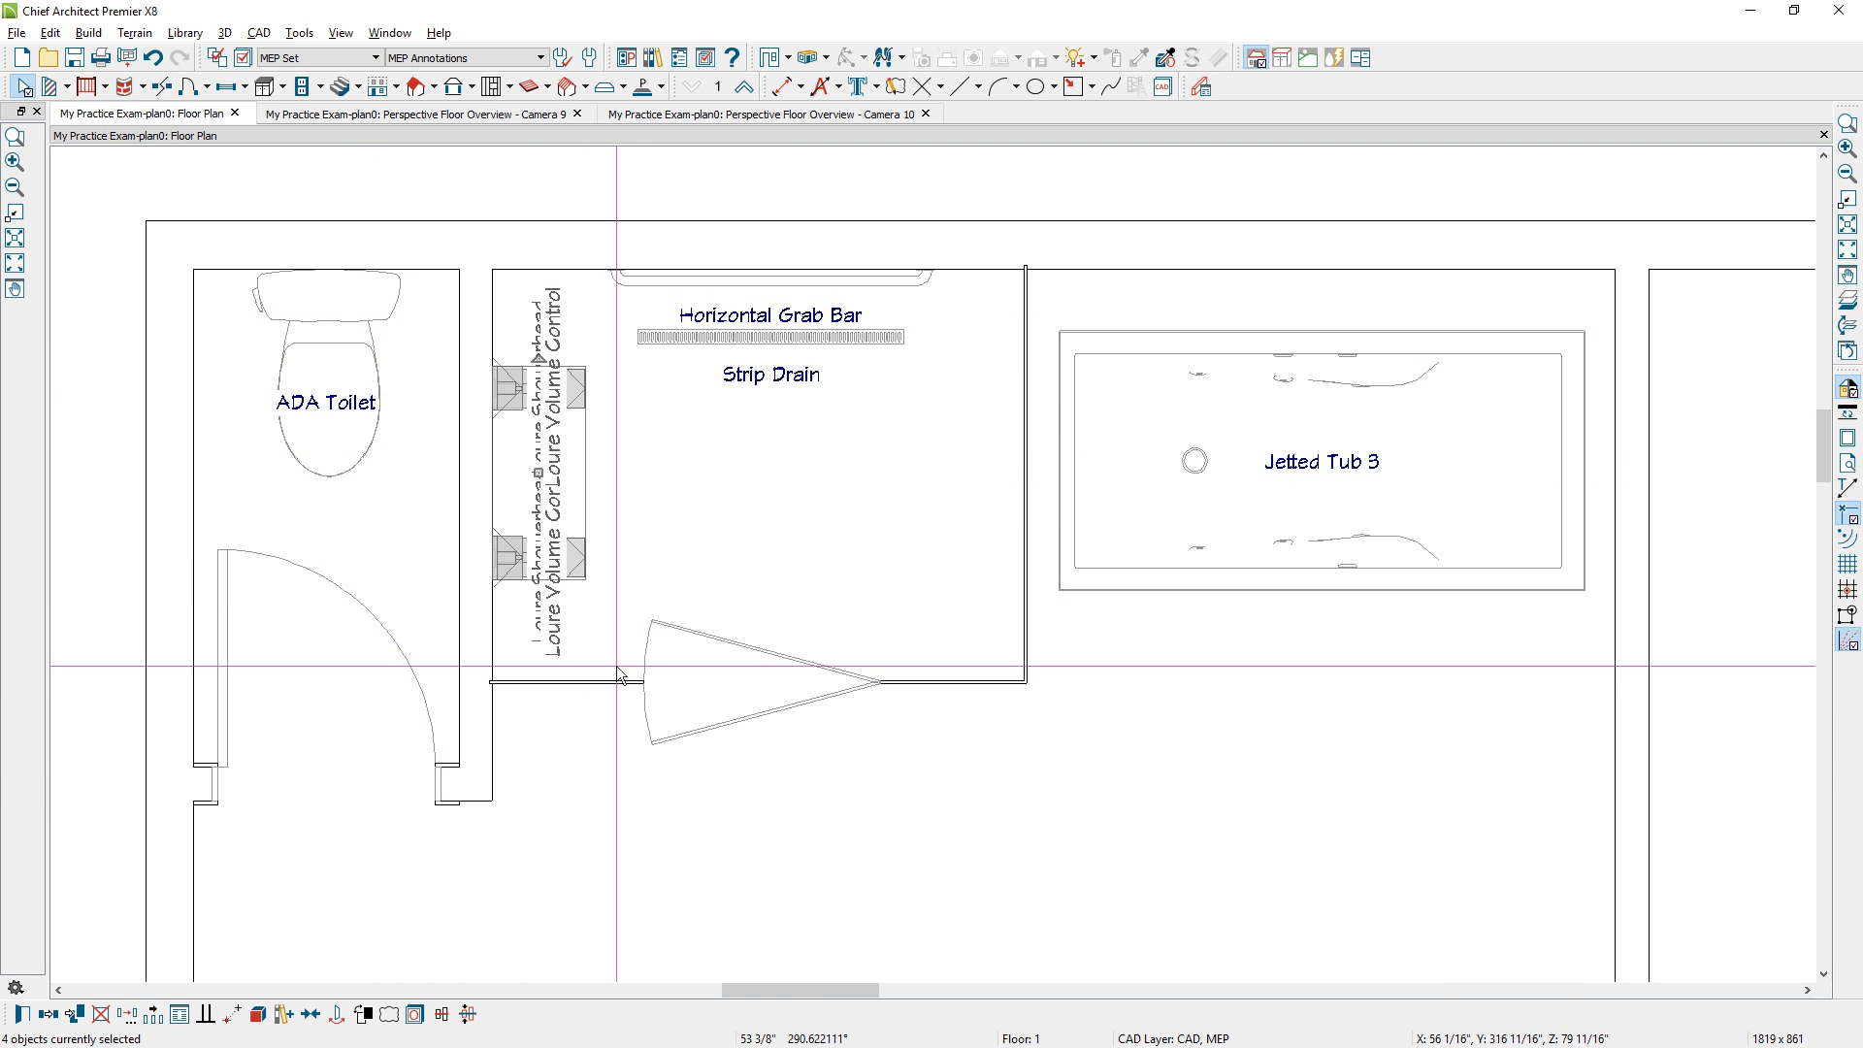
{"action": "key", "text": "Return"}
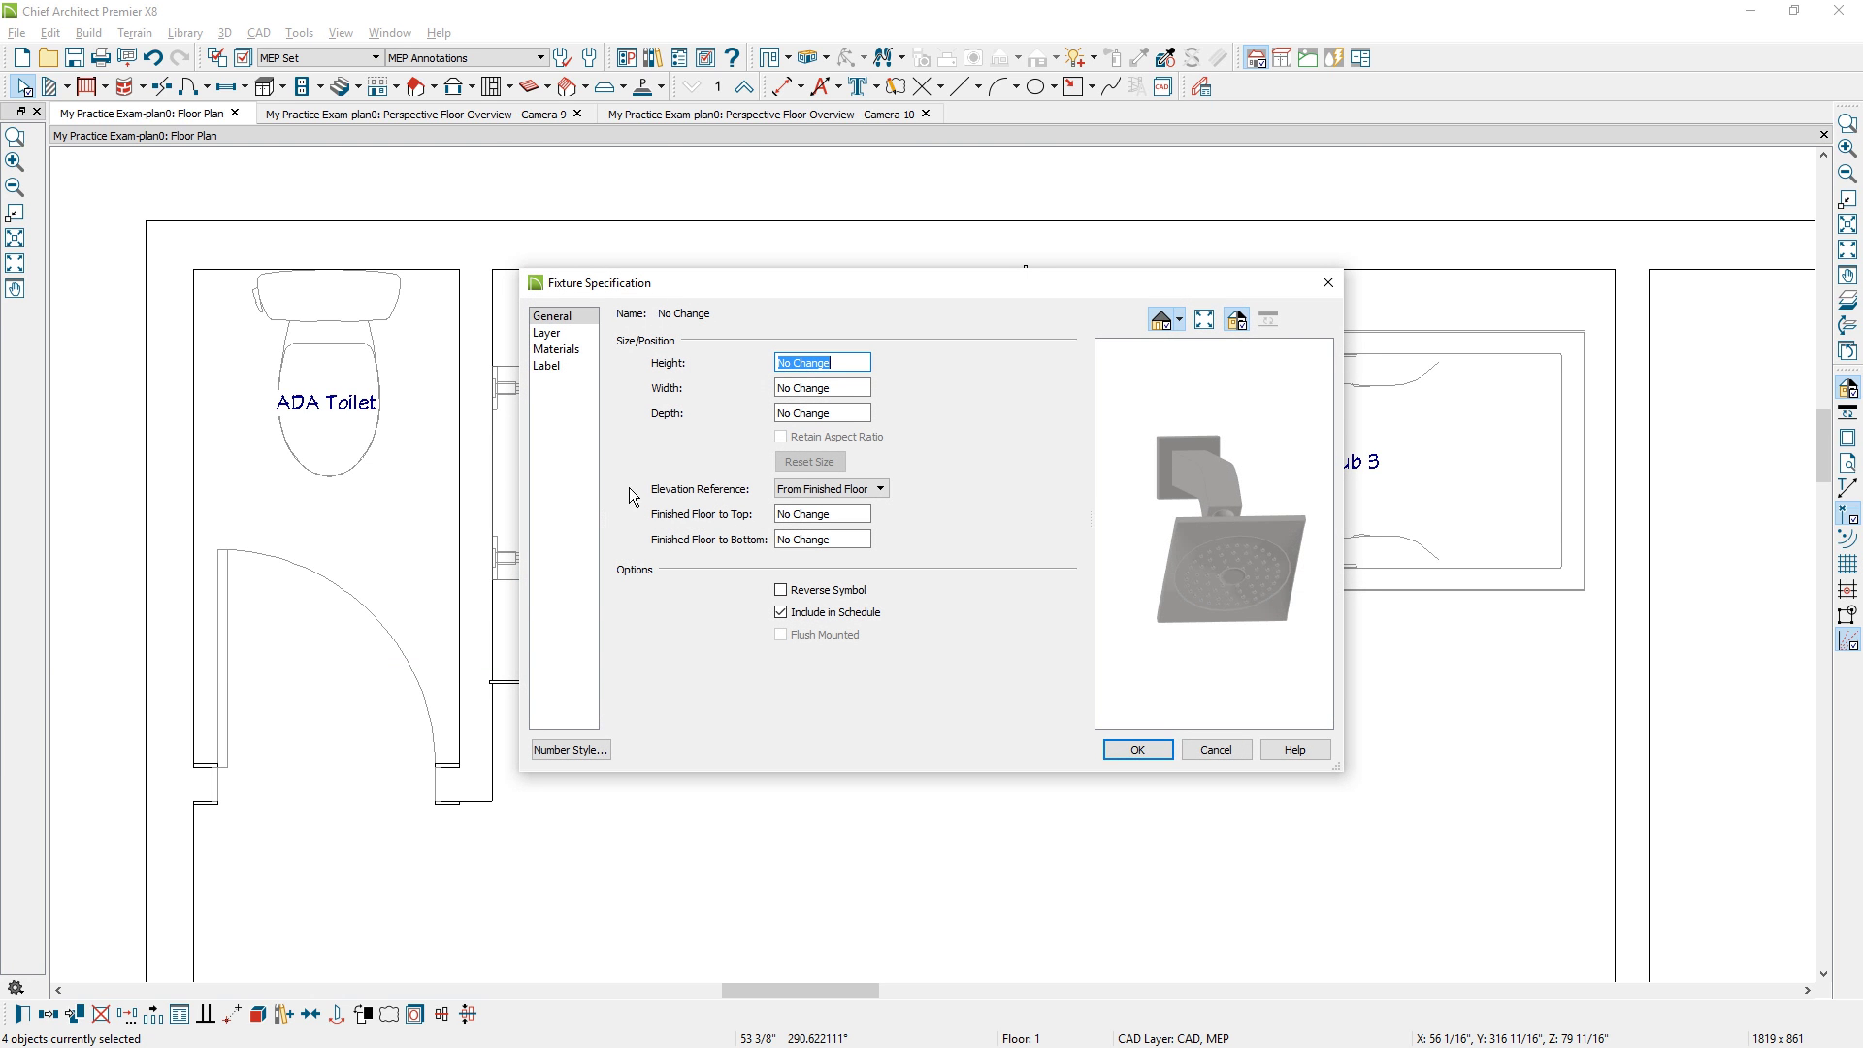
{"action": "left_click", "coordinate": [573, 366]}
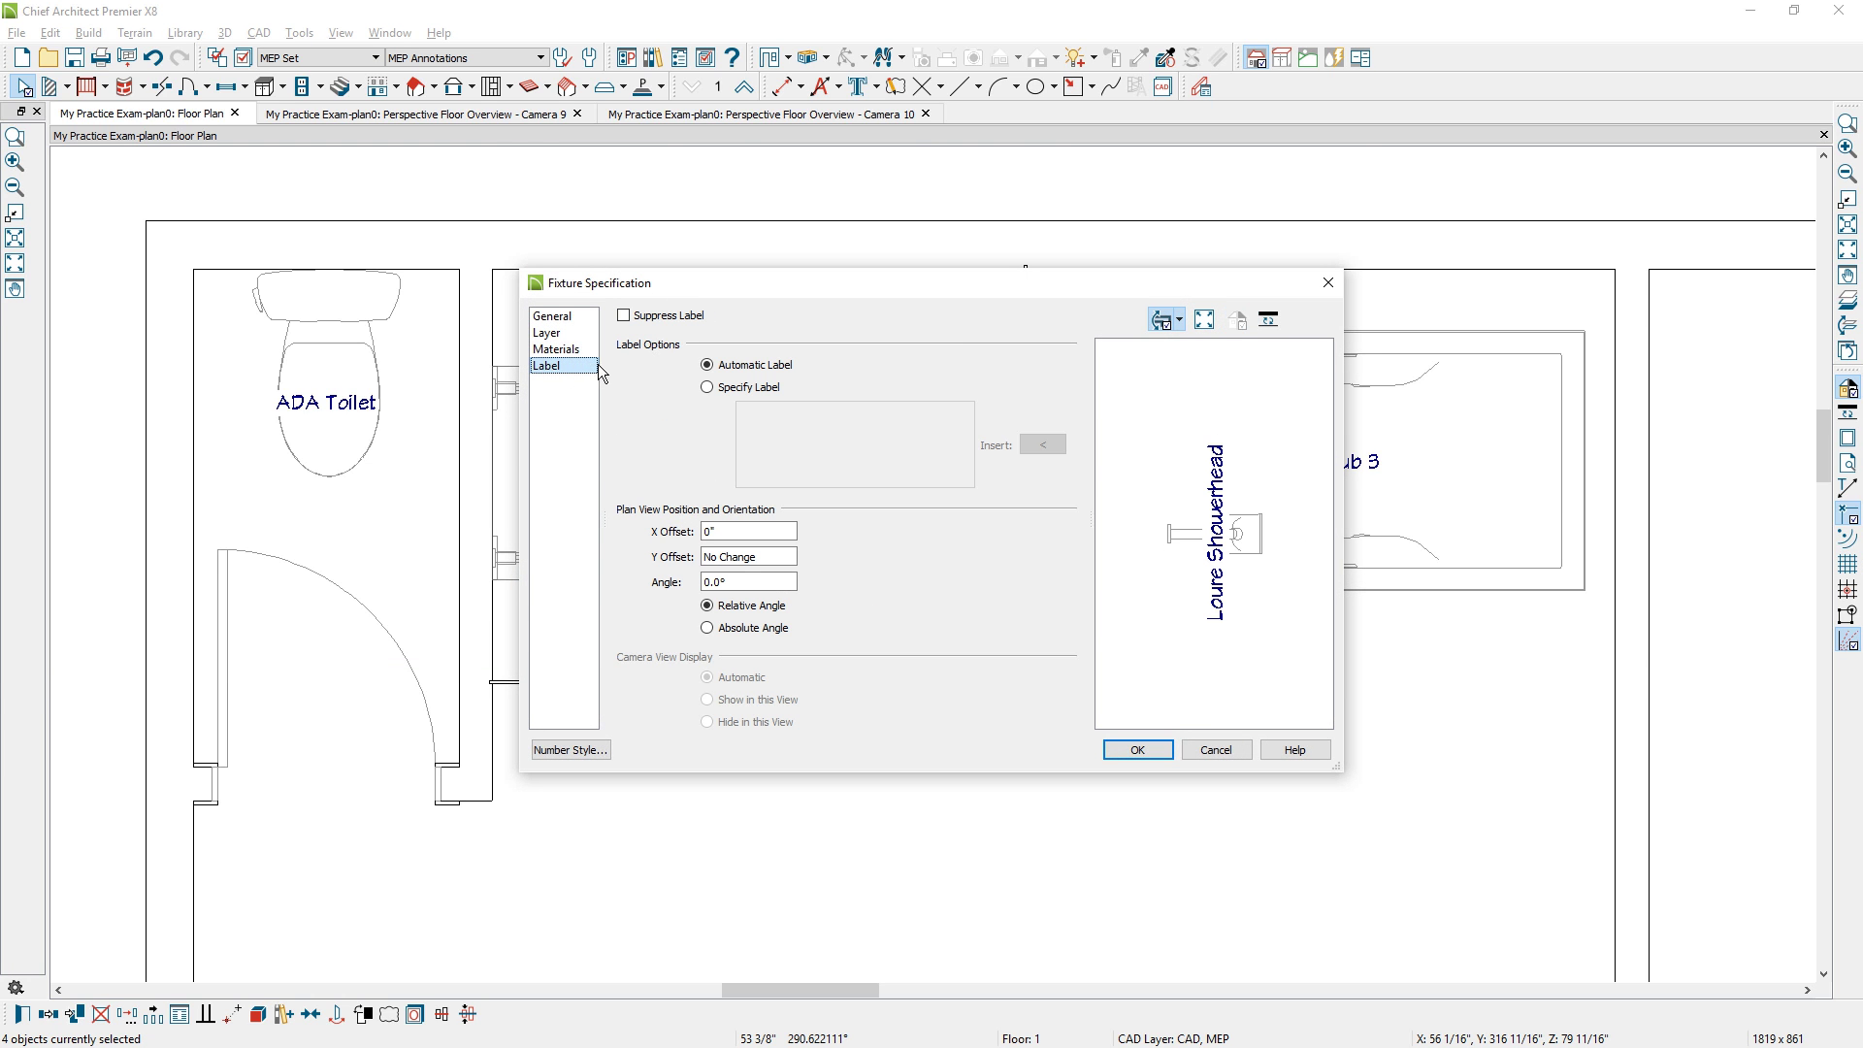
{"action": "left_click", "coordinate": [728, 386]}
{"action": "left_click", "coordinate": [652, 319]}
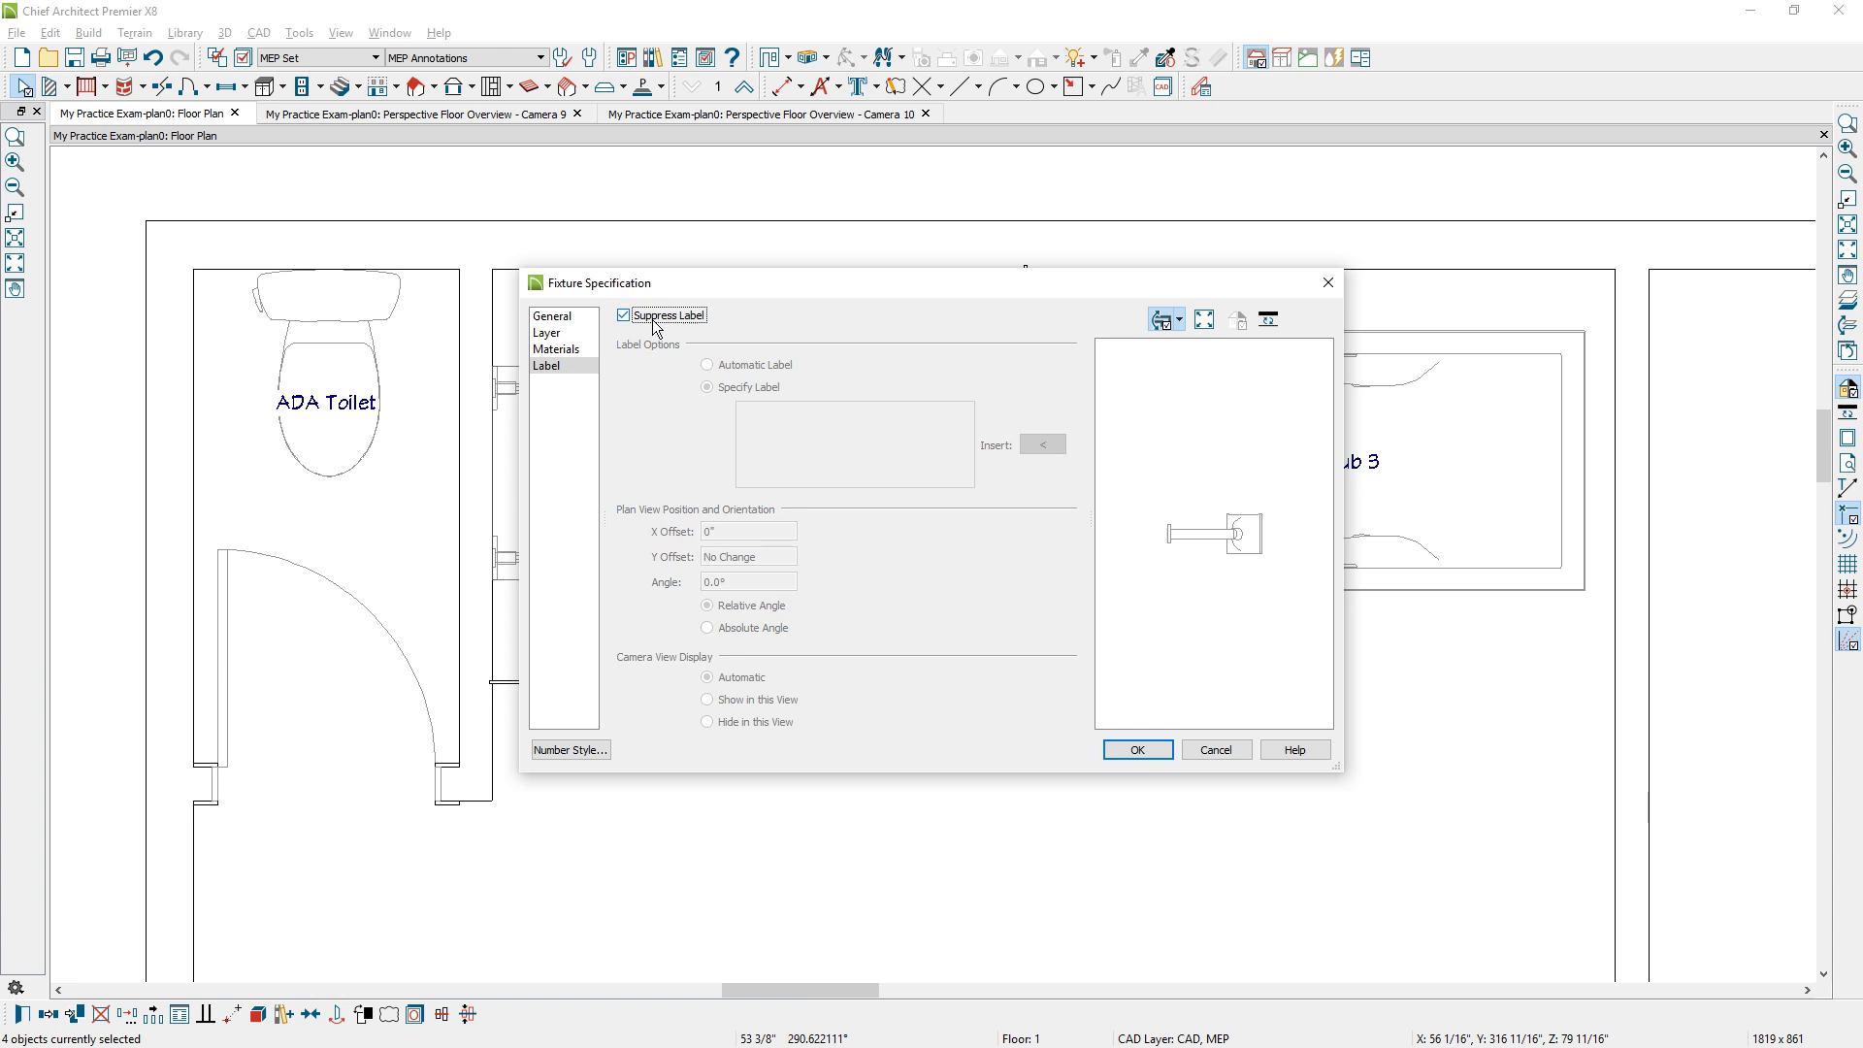
{"action": "left_click", "coordinate": [1141, 749]}
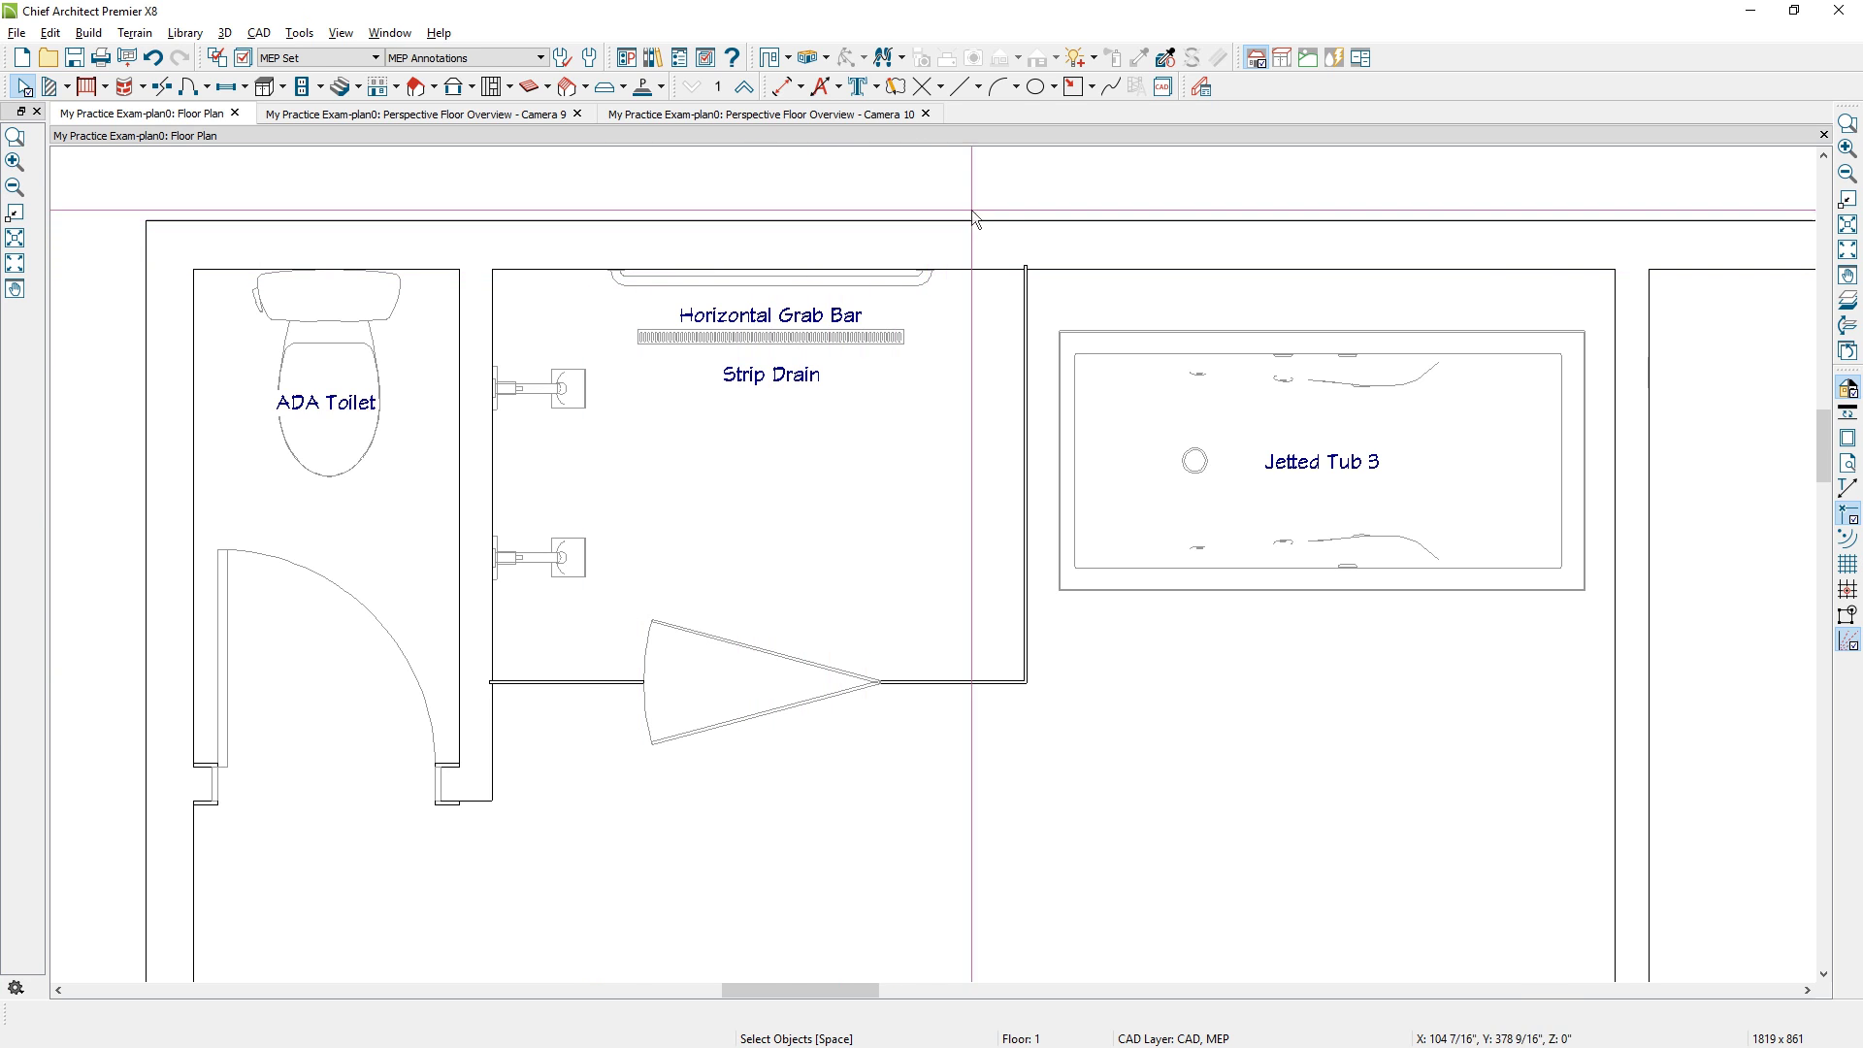
Draw a circle about 5 3/16" in diameter inside the exterior wall behind the toilet.
{"action": "left_click", "coordinate": [1055, 88]}
{"action": "left_click", "coordinate": [1070, 113]}
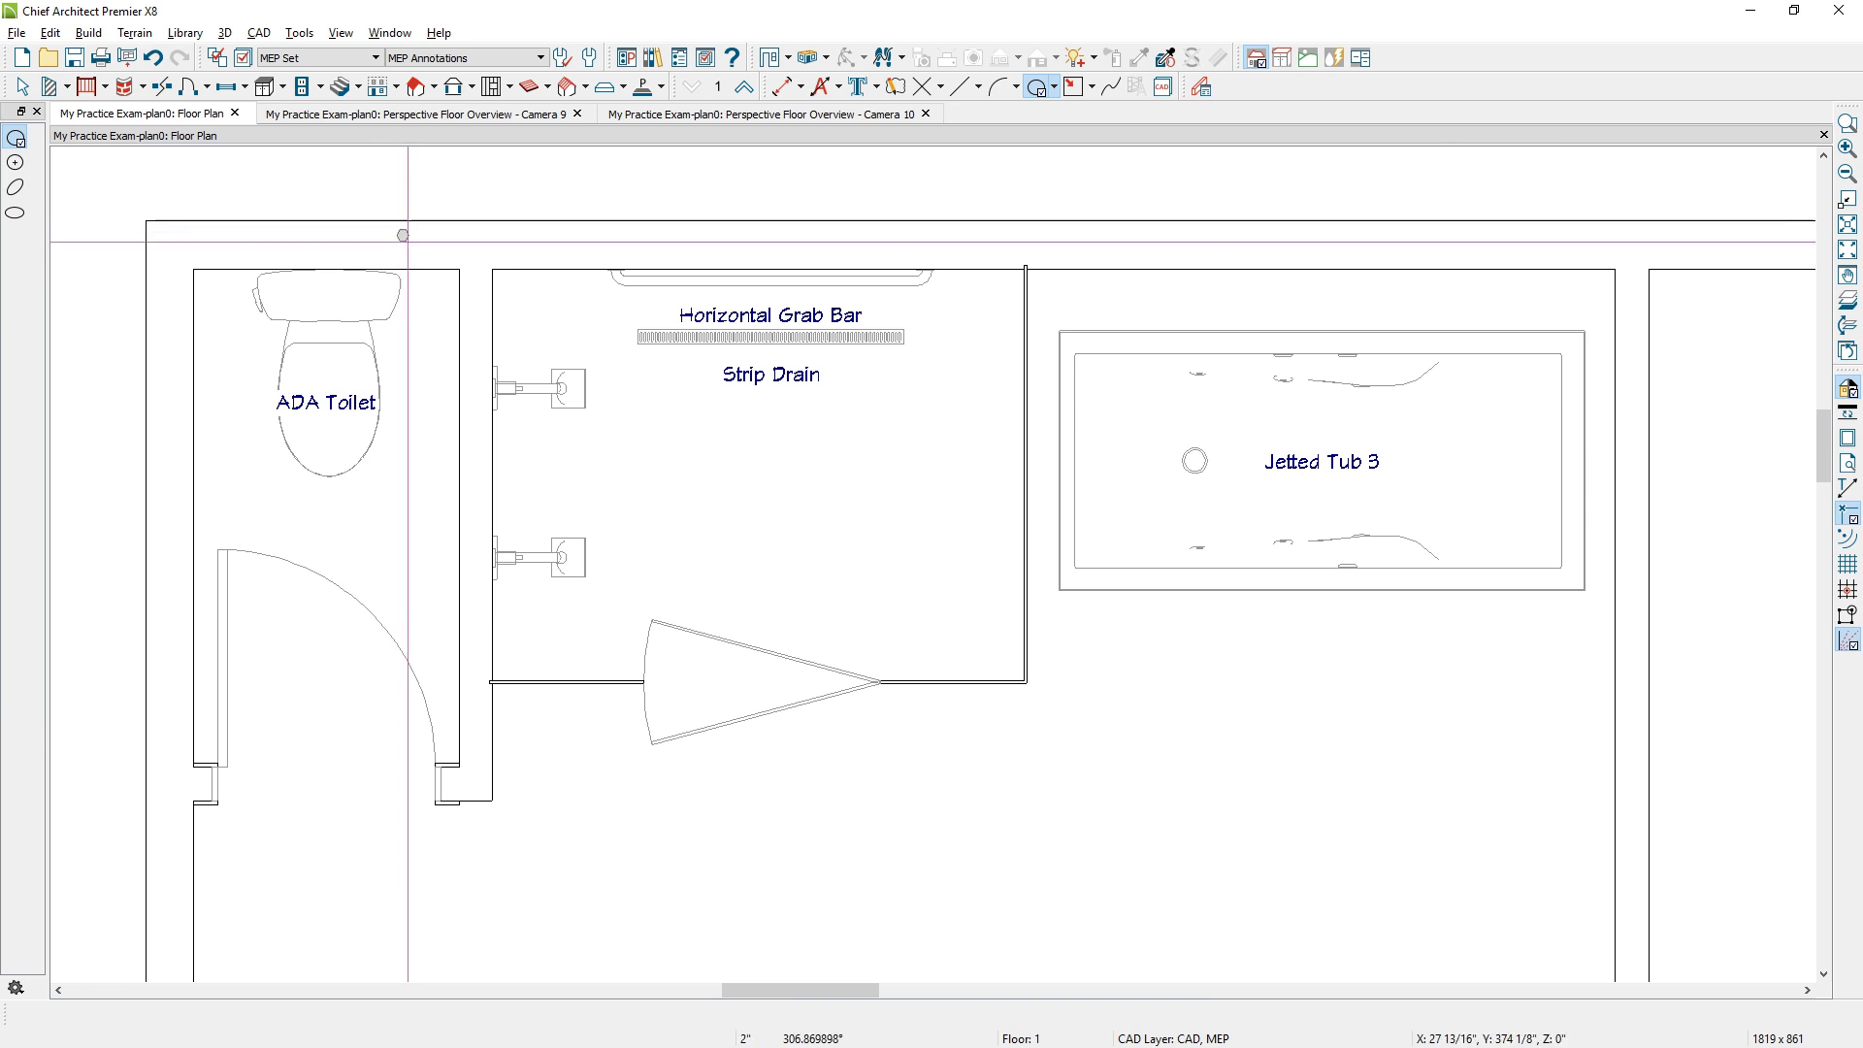
{"action": "left_click_drag", "start_coordinate": [412, 244], "coordinate": [428, 253]}
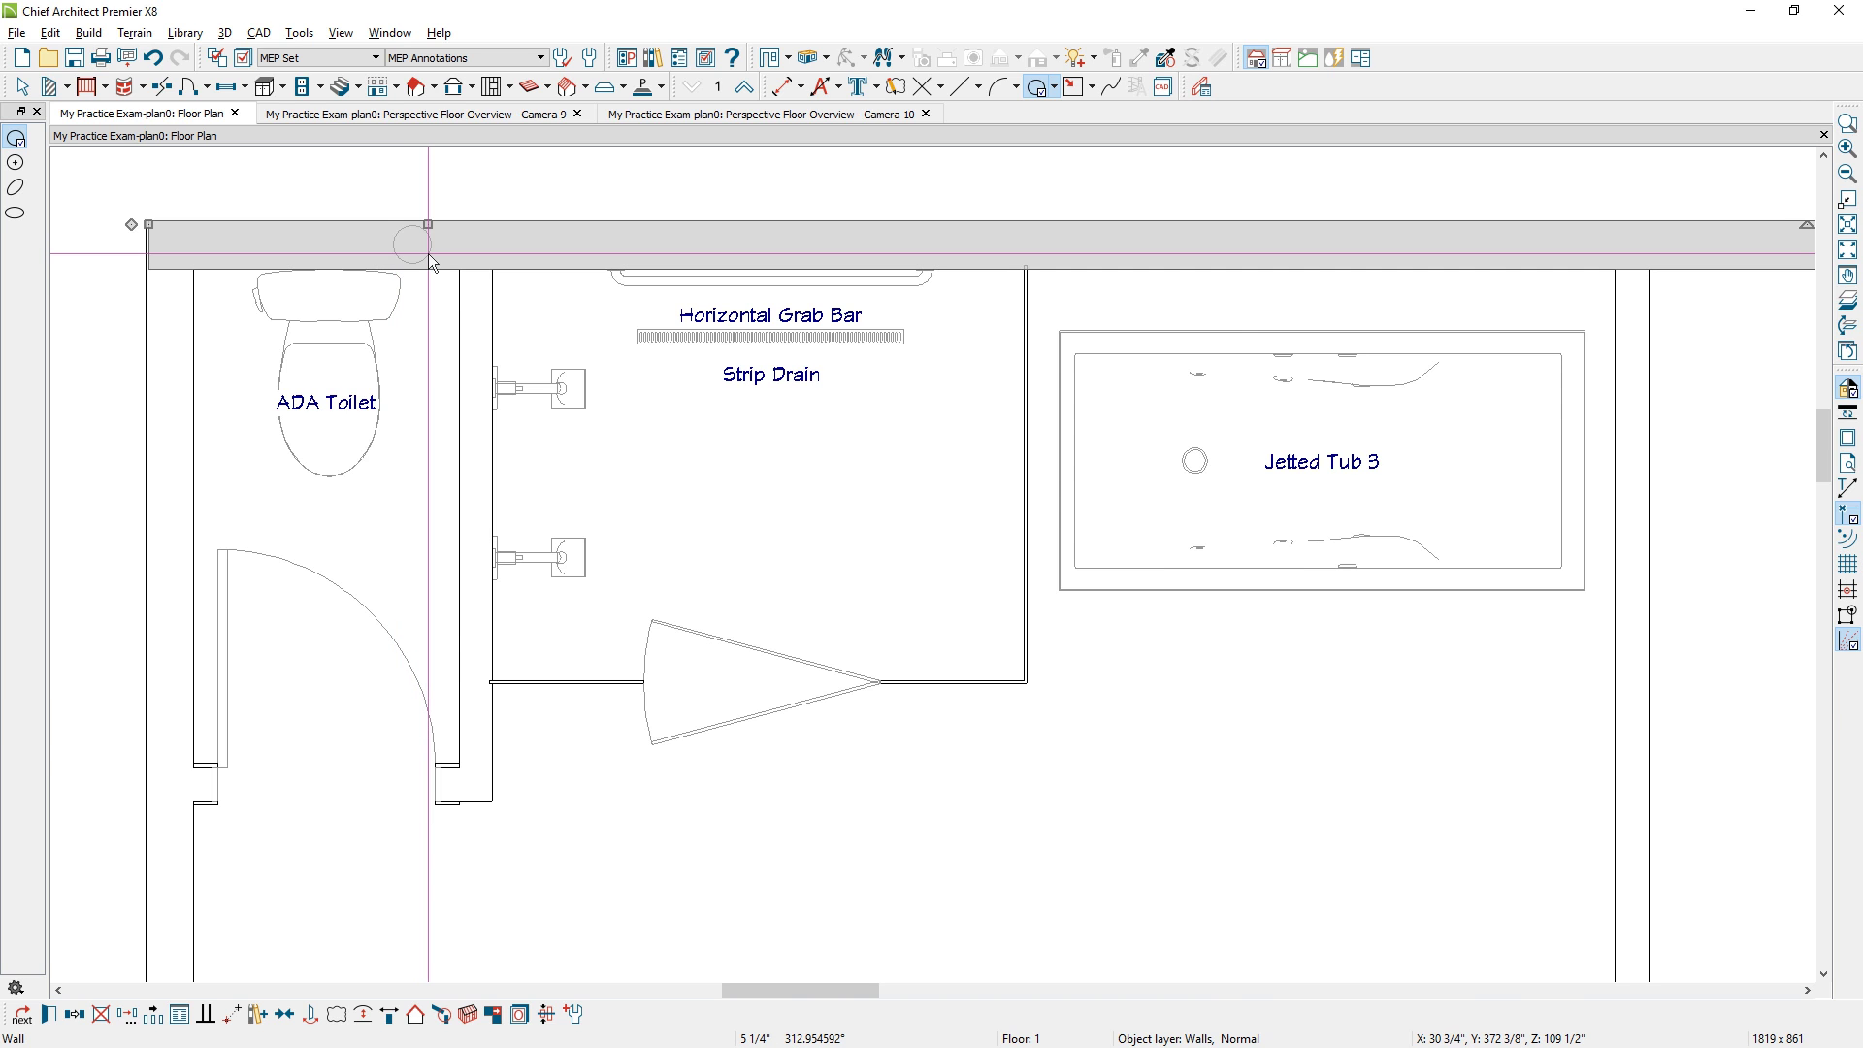
Set the diameter of the circle behind the toilet to 4" and shift it slightly along the wall toward the shower.
{"action": "double_click", "coordinate": [427, 253]}
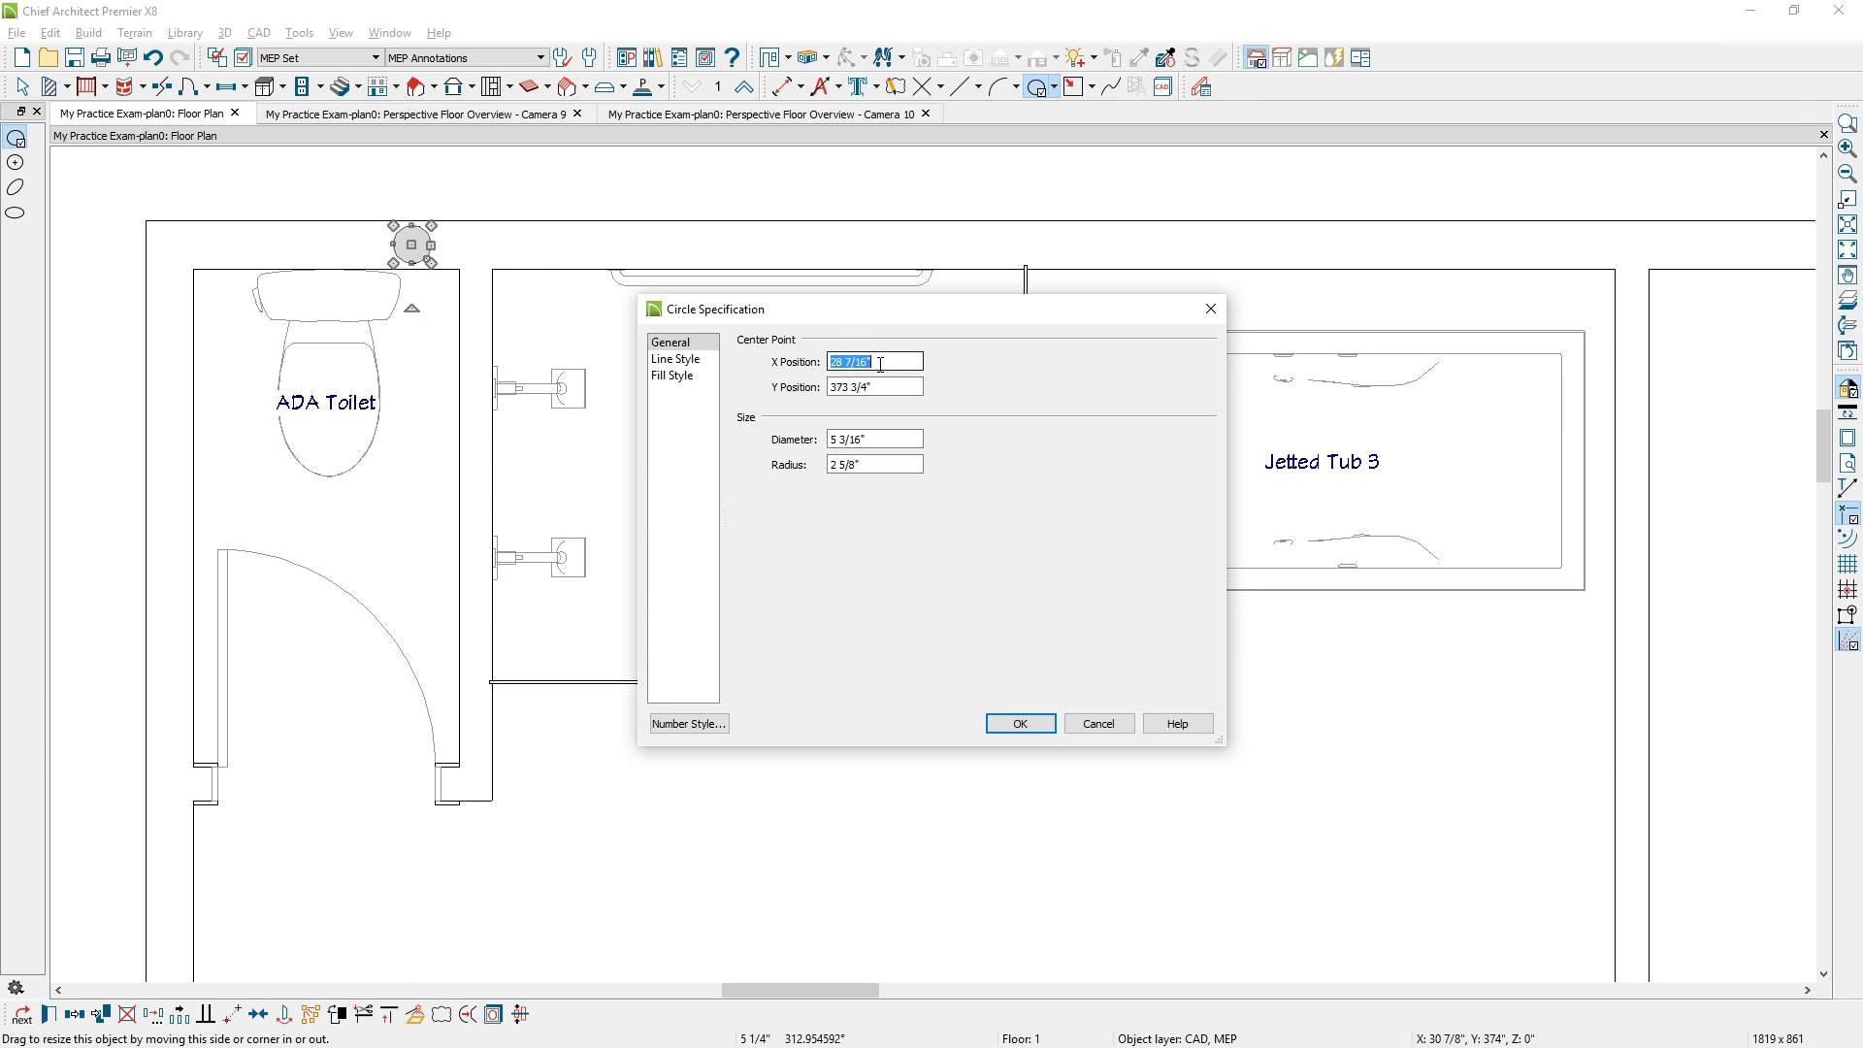
{"action": "left_click_drag", "start_coordinate": [829, 440], "coordinate": [920, 439]}
{"action": "type", "text": "43"}
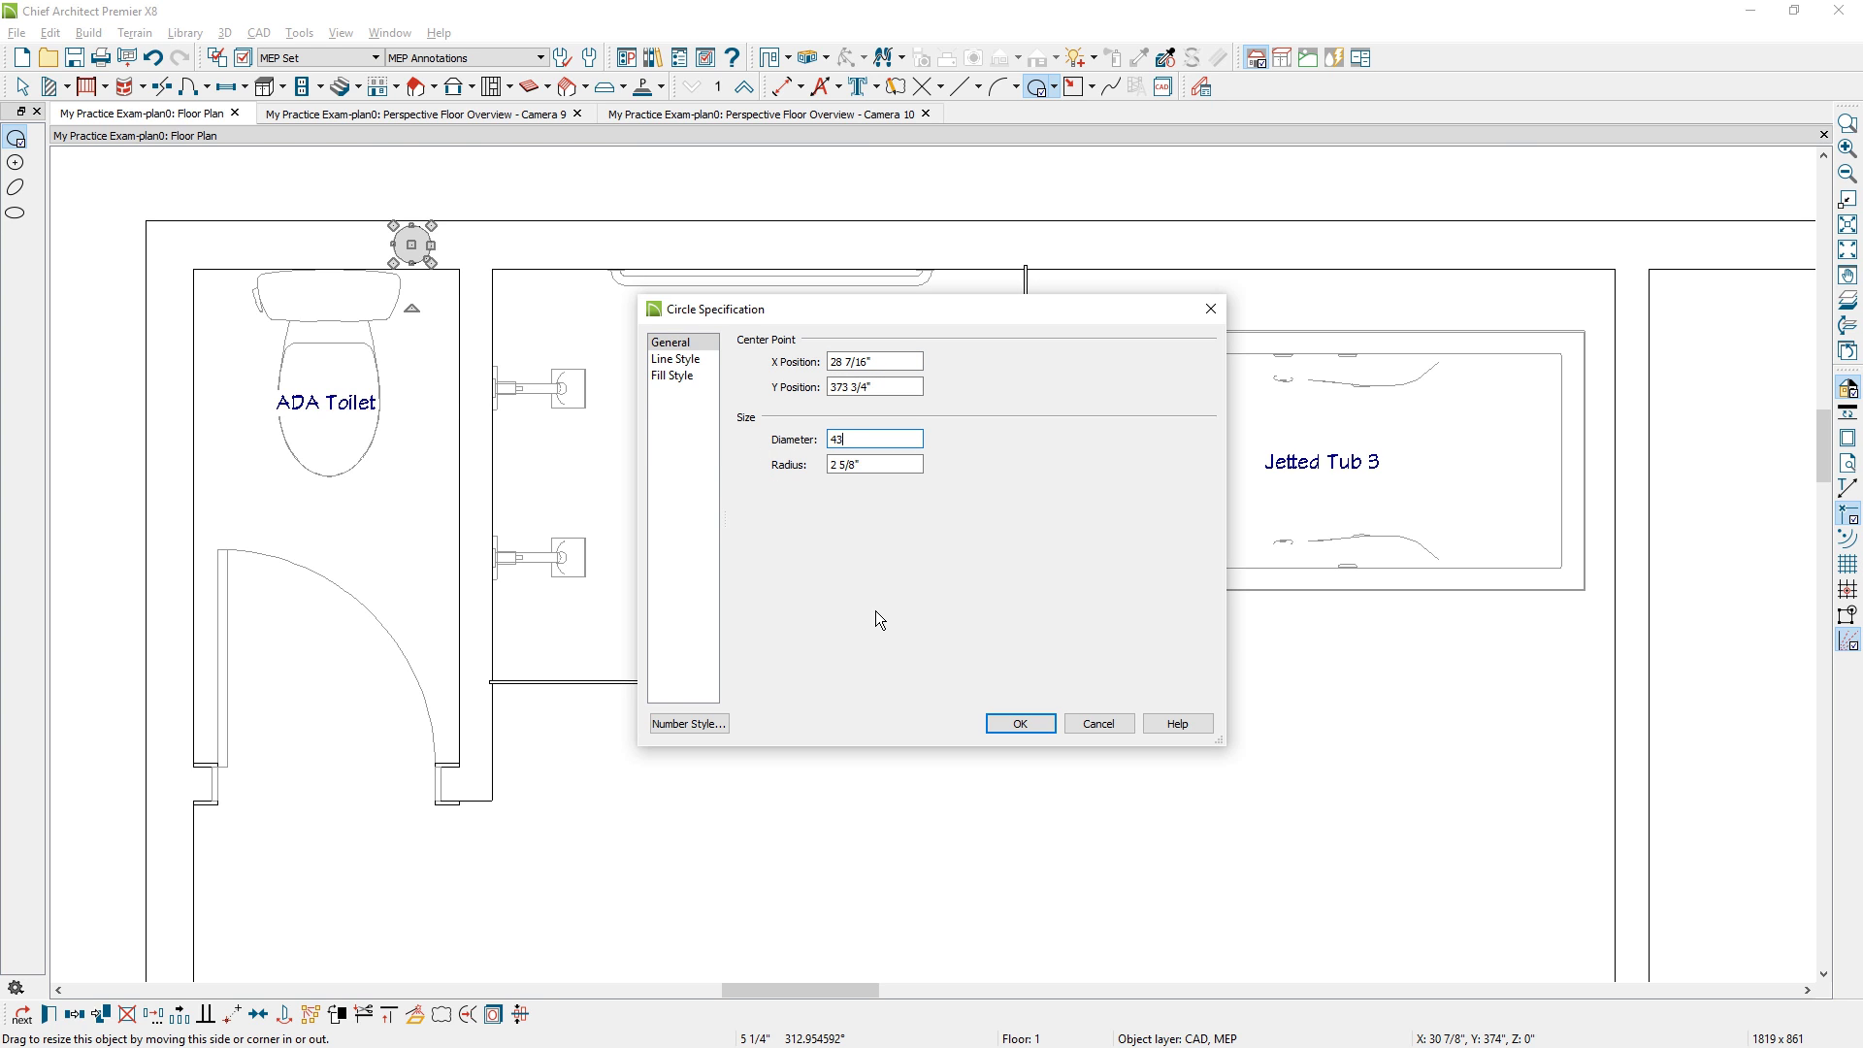
{"action": "key", "text": "BackSpace"}
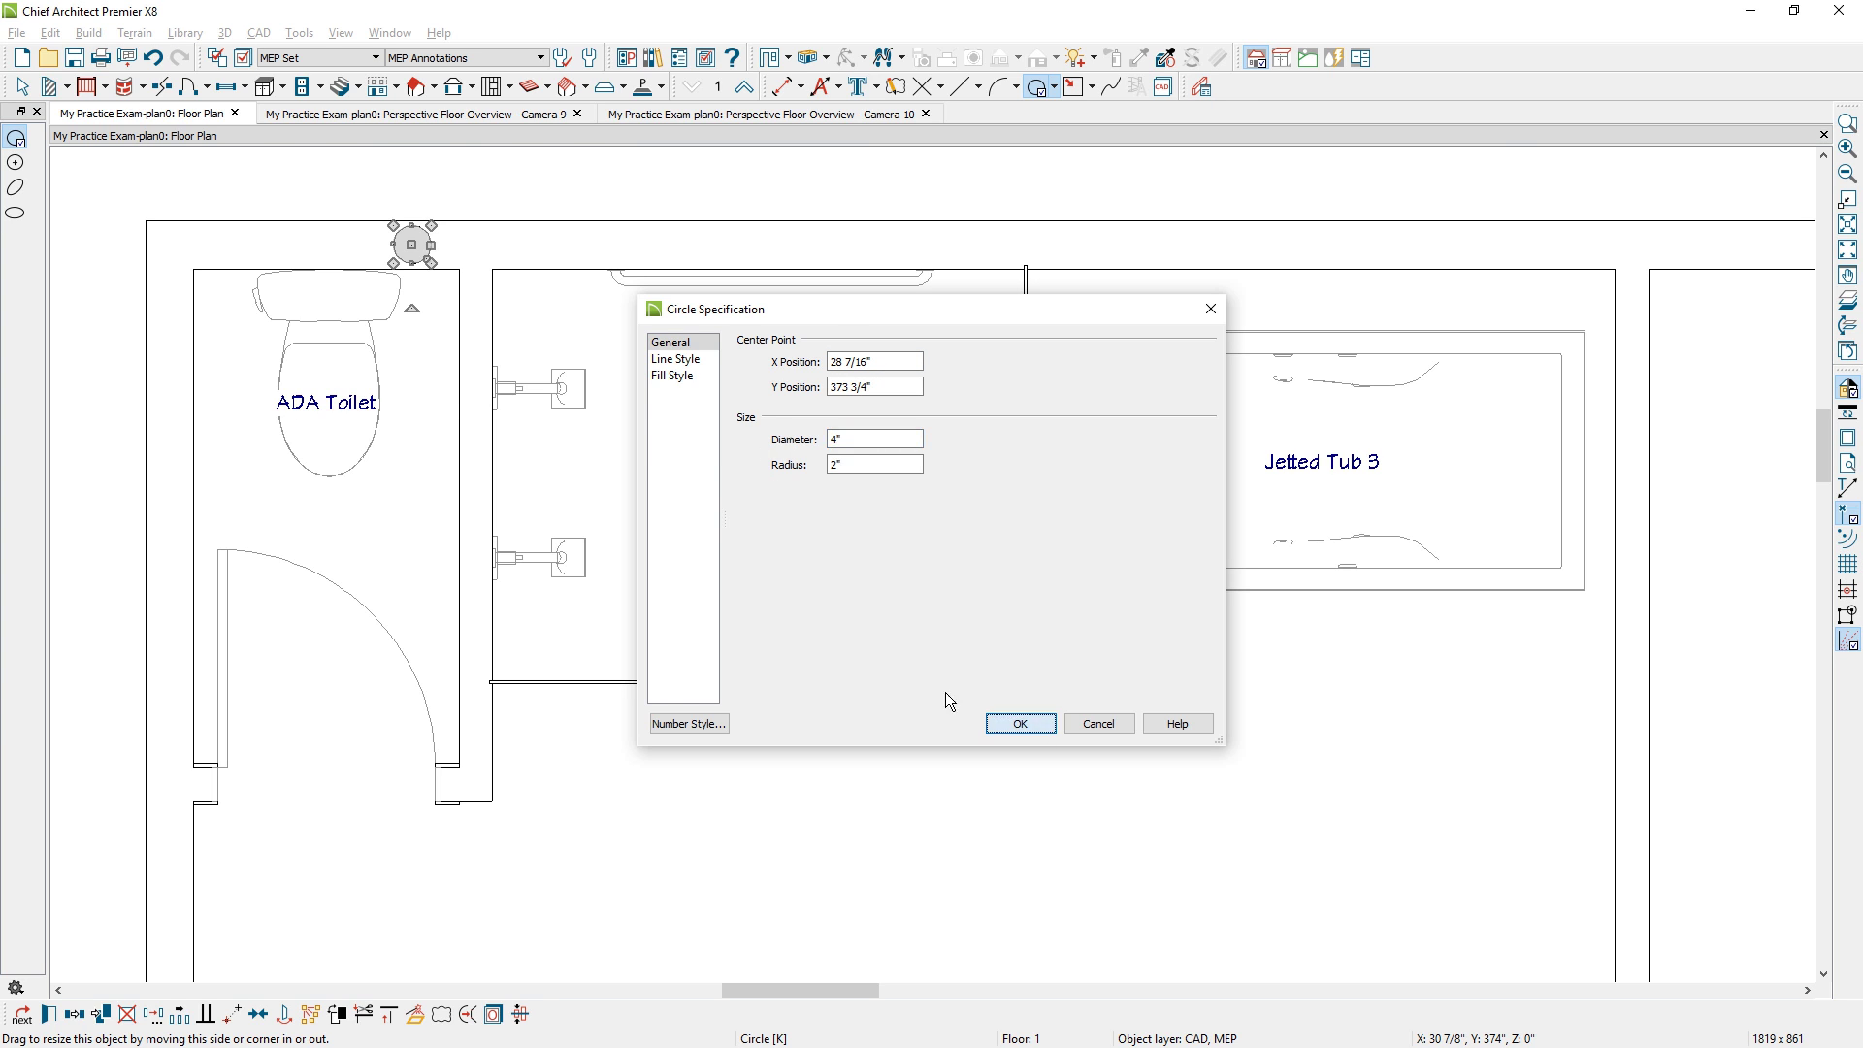
{"action": "left_click", "coordinate": [1020, 723]}
{"action": "left_click_drag", "start_coordinate": [413, 244], "coordinate": [421, 260]}
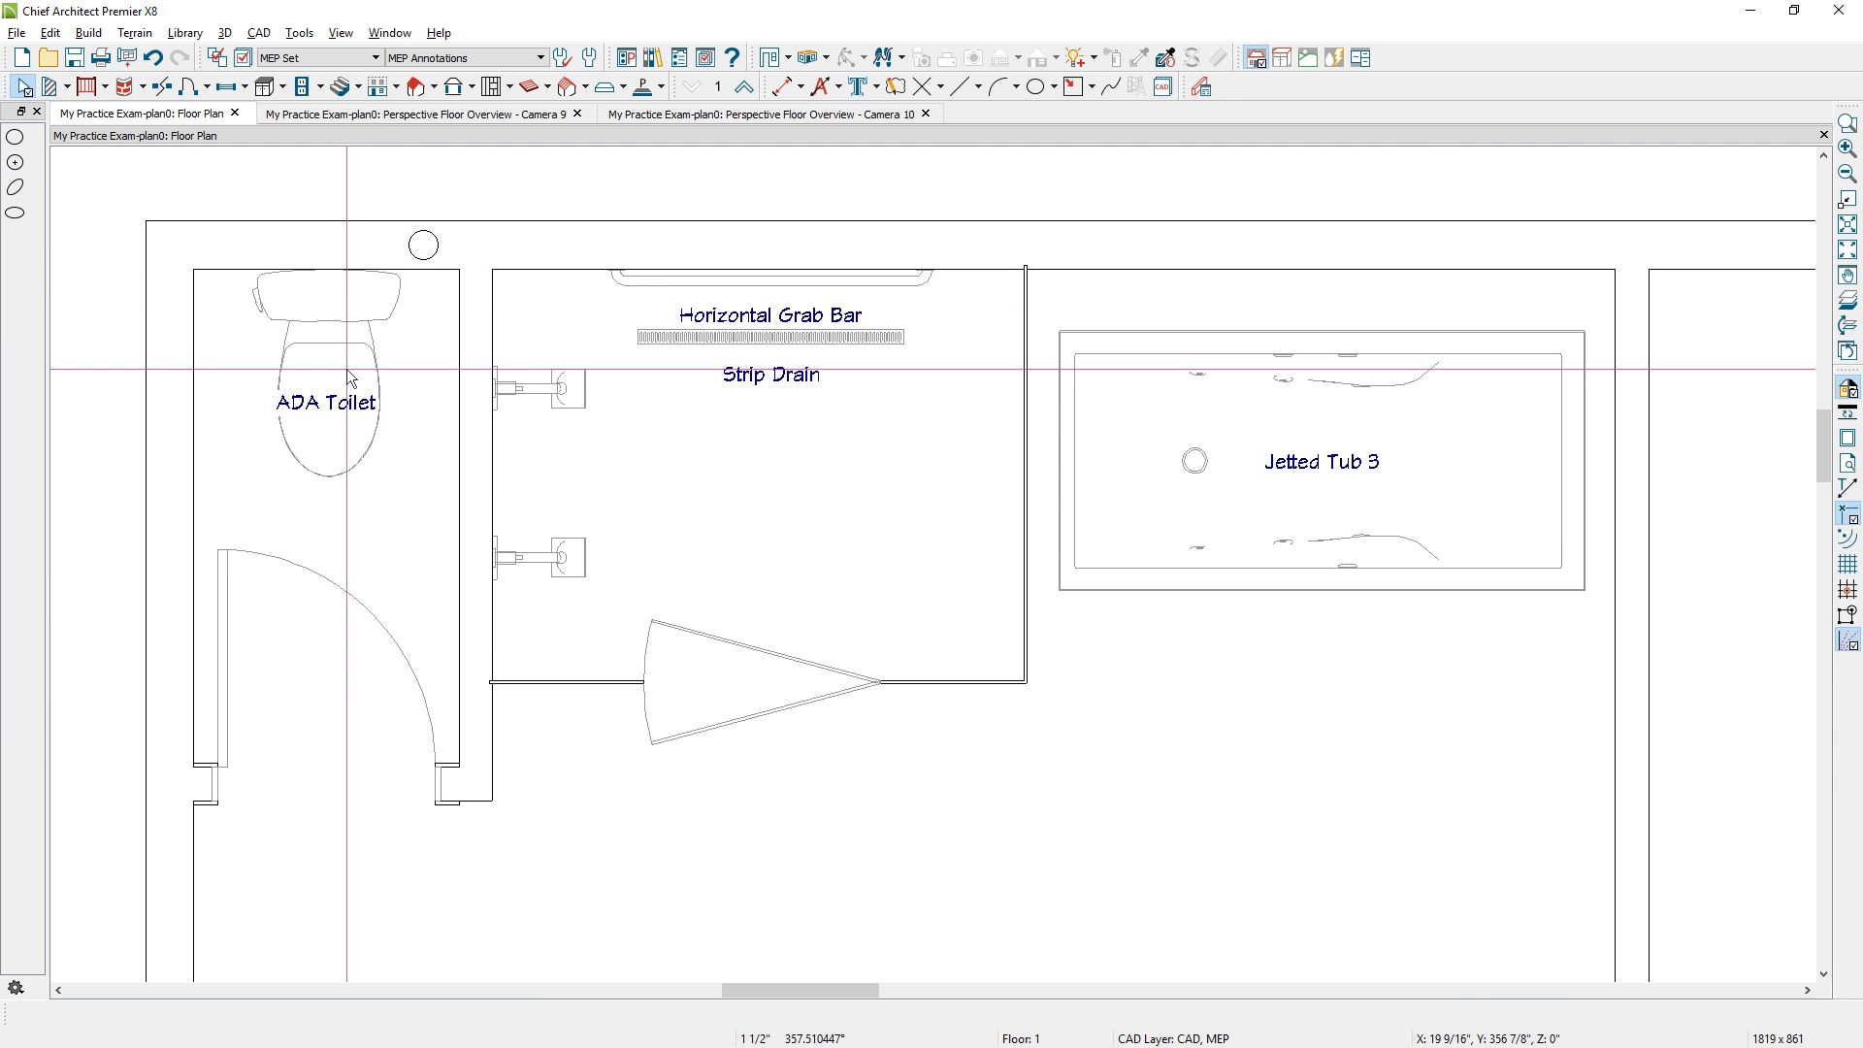
Draw a narrow rectangle about 13" long inside the partition wall beside the jetted tub.
{"action": "middle_click_drag", "start_coordinate": [1434, 613], "coordinate": [1105, 624]}
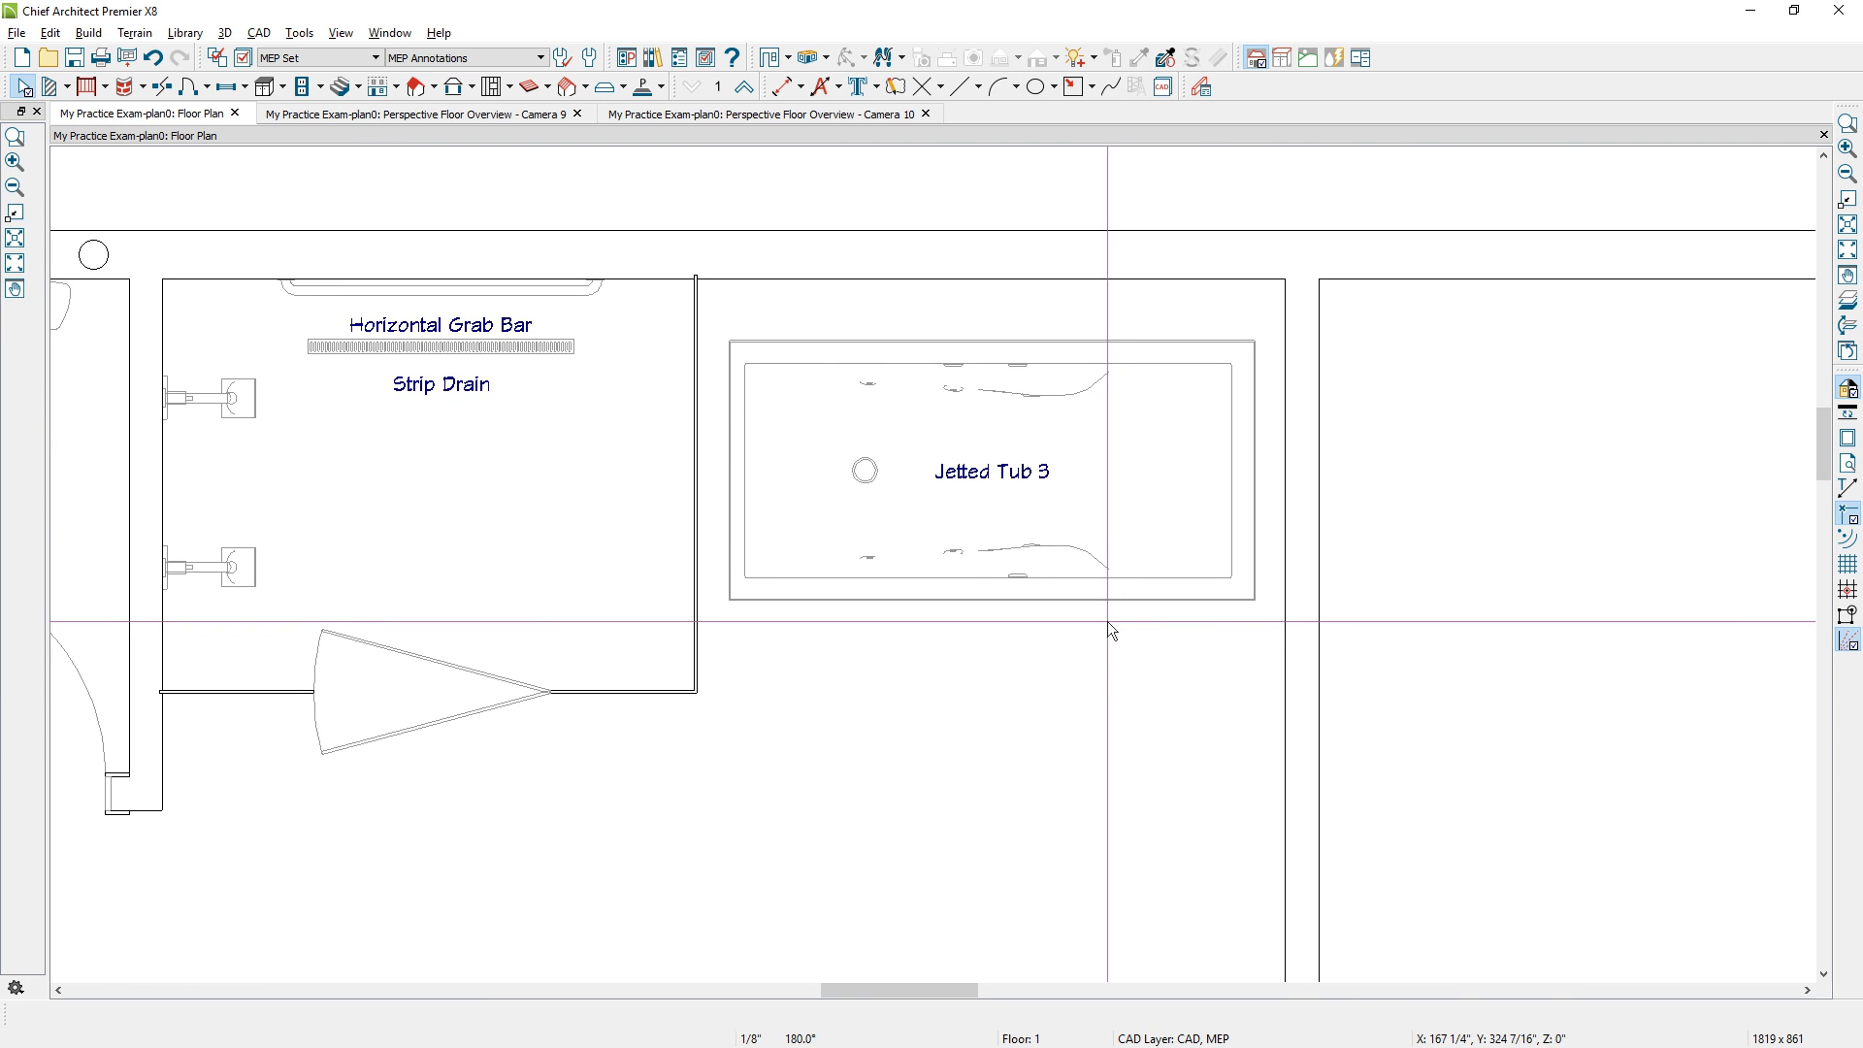
{"action": "left_click", "coordinate": [1091, 86]}
{"action": "left_click", "coordinate": [1099, 115]}
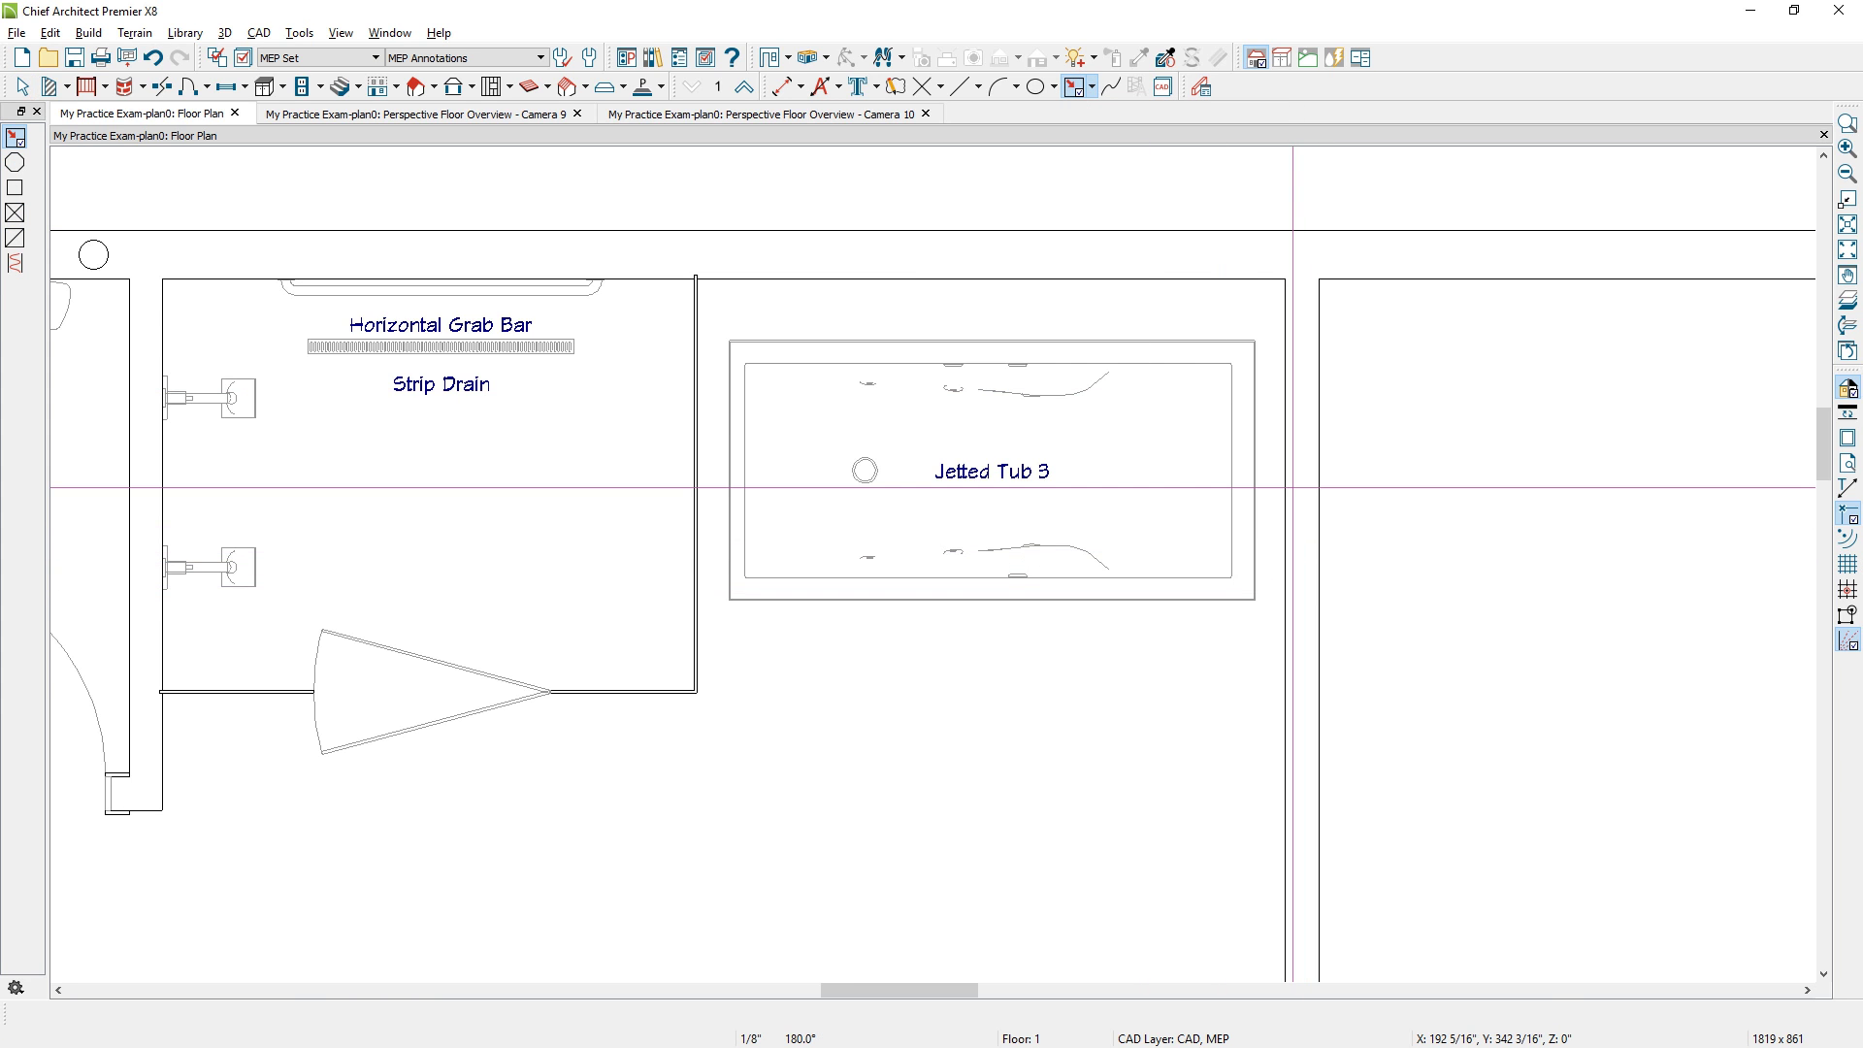
{"action": "left_click_drag", "start_coordinate": [1292, 486], "coordinate": [1311, 582]}
Give the narrow rectangle in the partition wall a solid fill in gray.
{"action": "left_click", "coordinate": [1324, 583]}
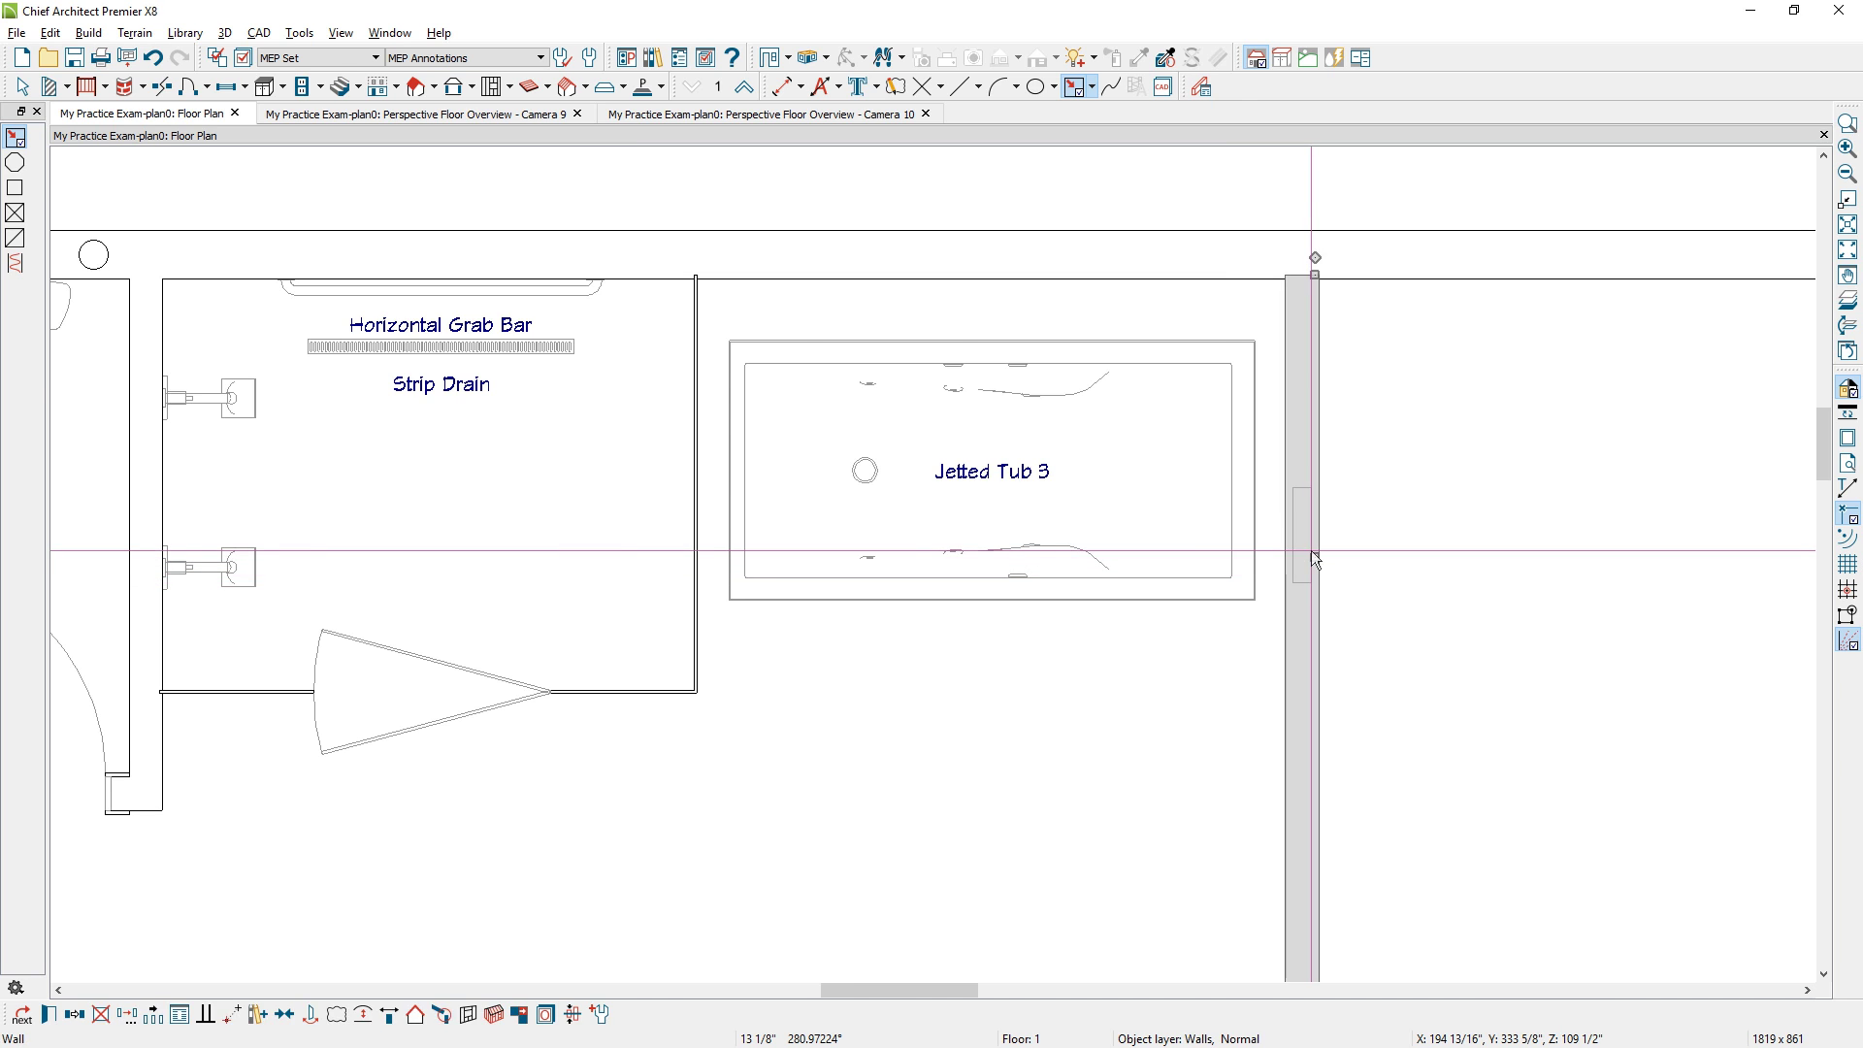
{"action": "key", "text": "Tab"}
{"action": "key", "text": "e"}
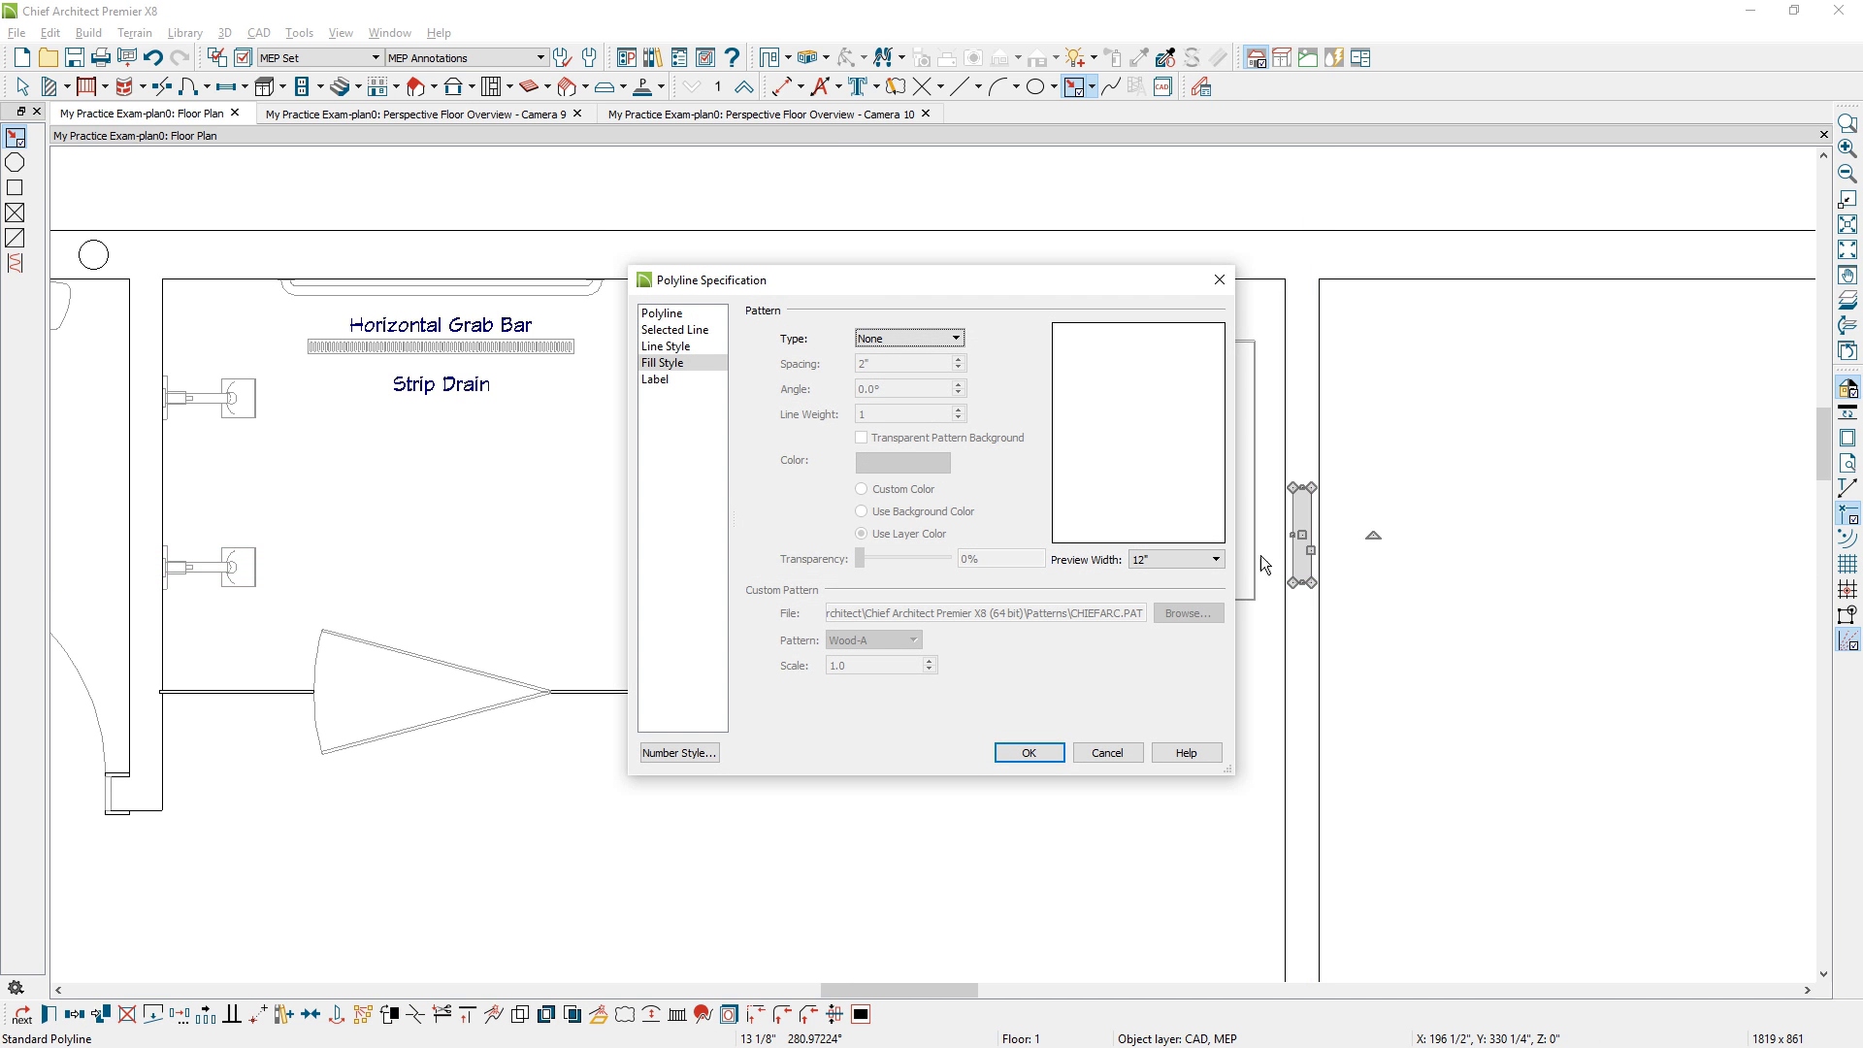
{"action": "left_click", "coordinate": [876, 338]}
{"action": "left_click", "coordinate": [871, 372]}
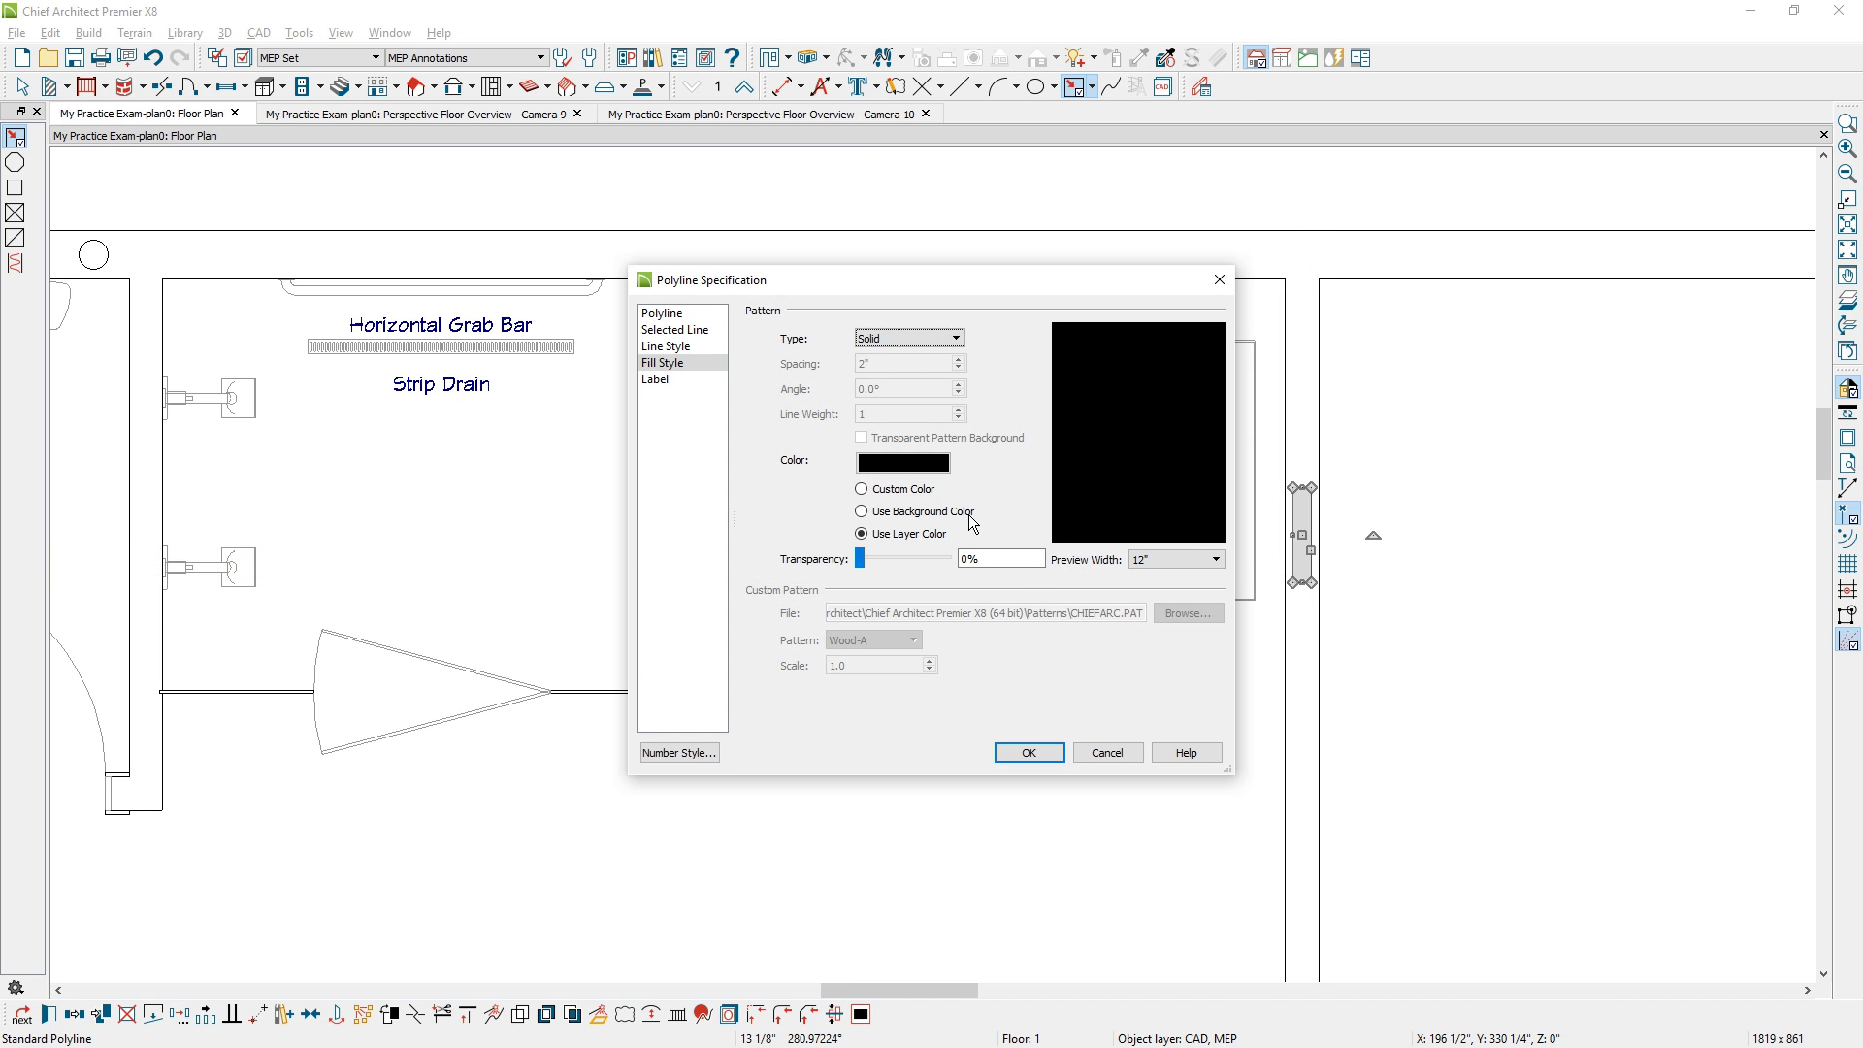
{"action": "left_click", "coordinate": [912, 462]}
{"action": "left_click", "coordinate": [737, 543]}
{"action": "left_click", "coordinate": [1029, 753]}
Place a circular callout labelled 1 next to the gray rectangle, on the side of the wall away from the tub.
{"action": "scroll", "coordinate": [1523, 669], "scroll_direction": "up", "scroll_amount": 2}
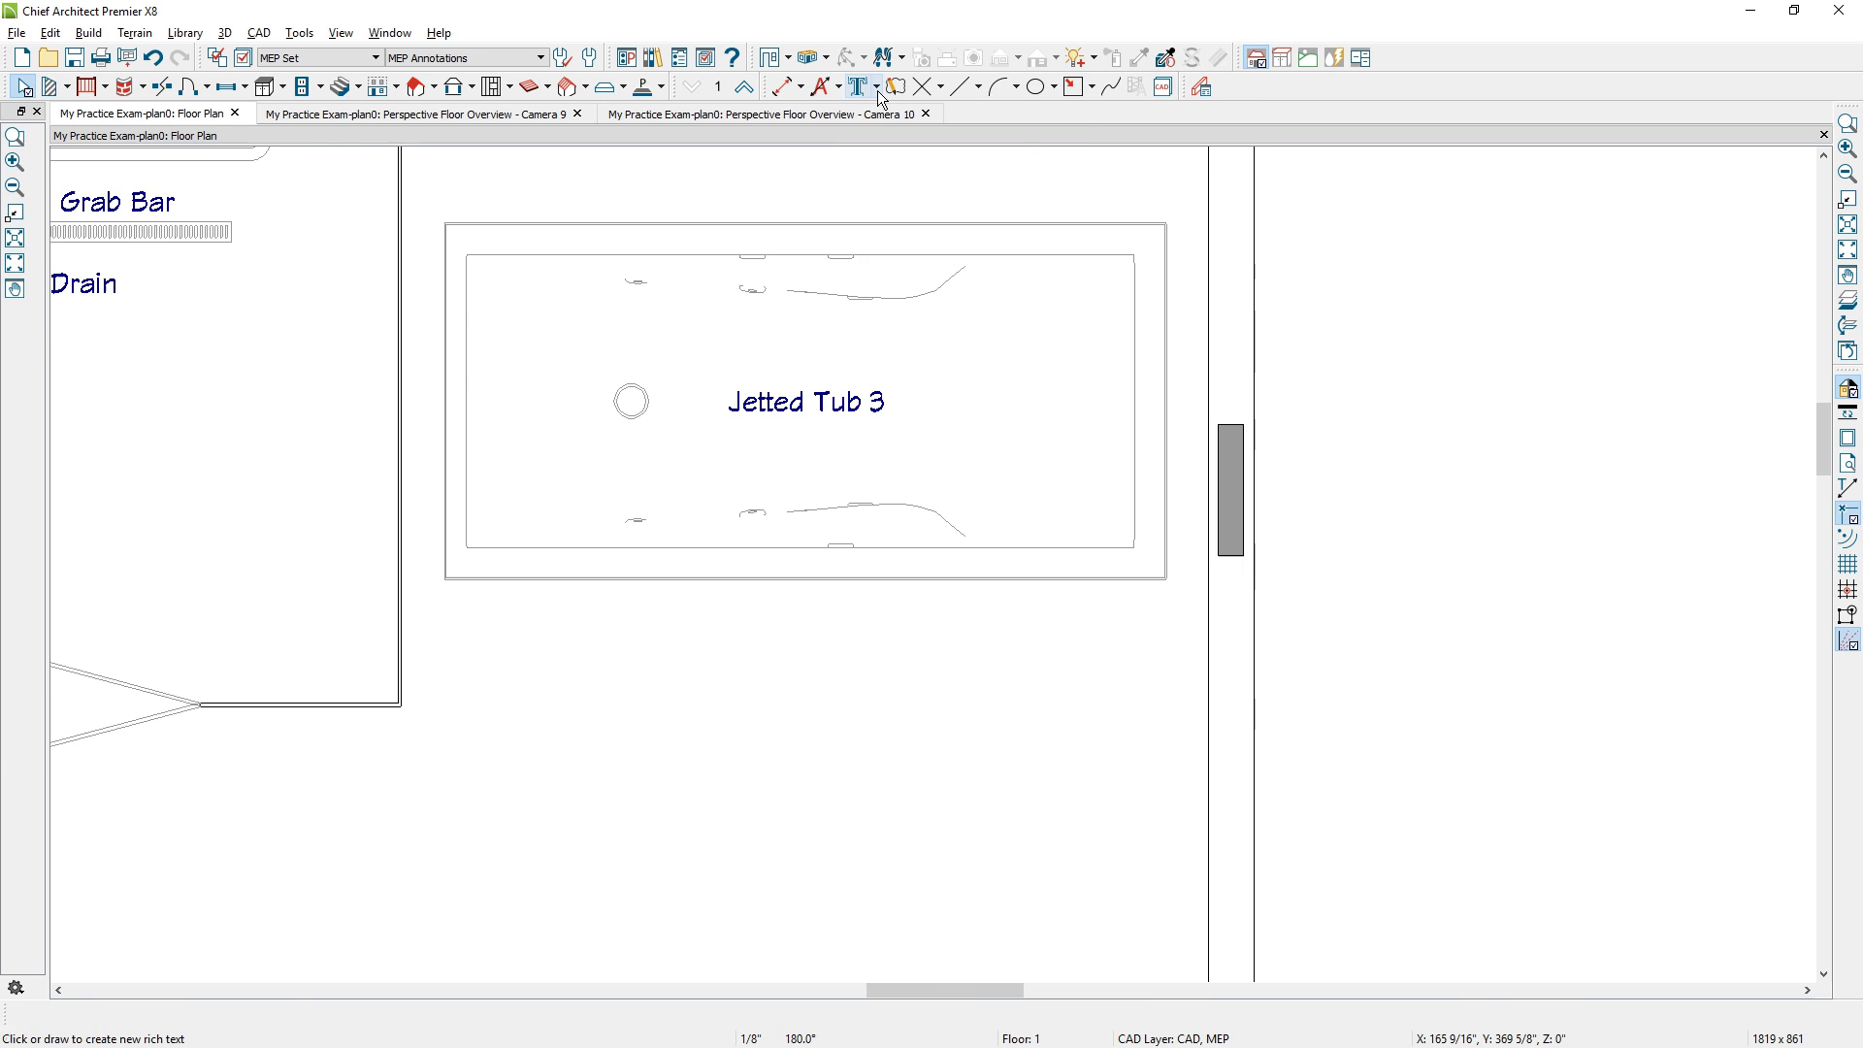
{"action": "left_click", "coordinate": [876, 87]}
{"action": "left_click", "coordinate": [898, 206]}
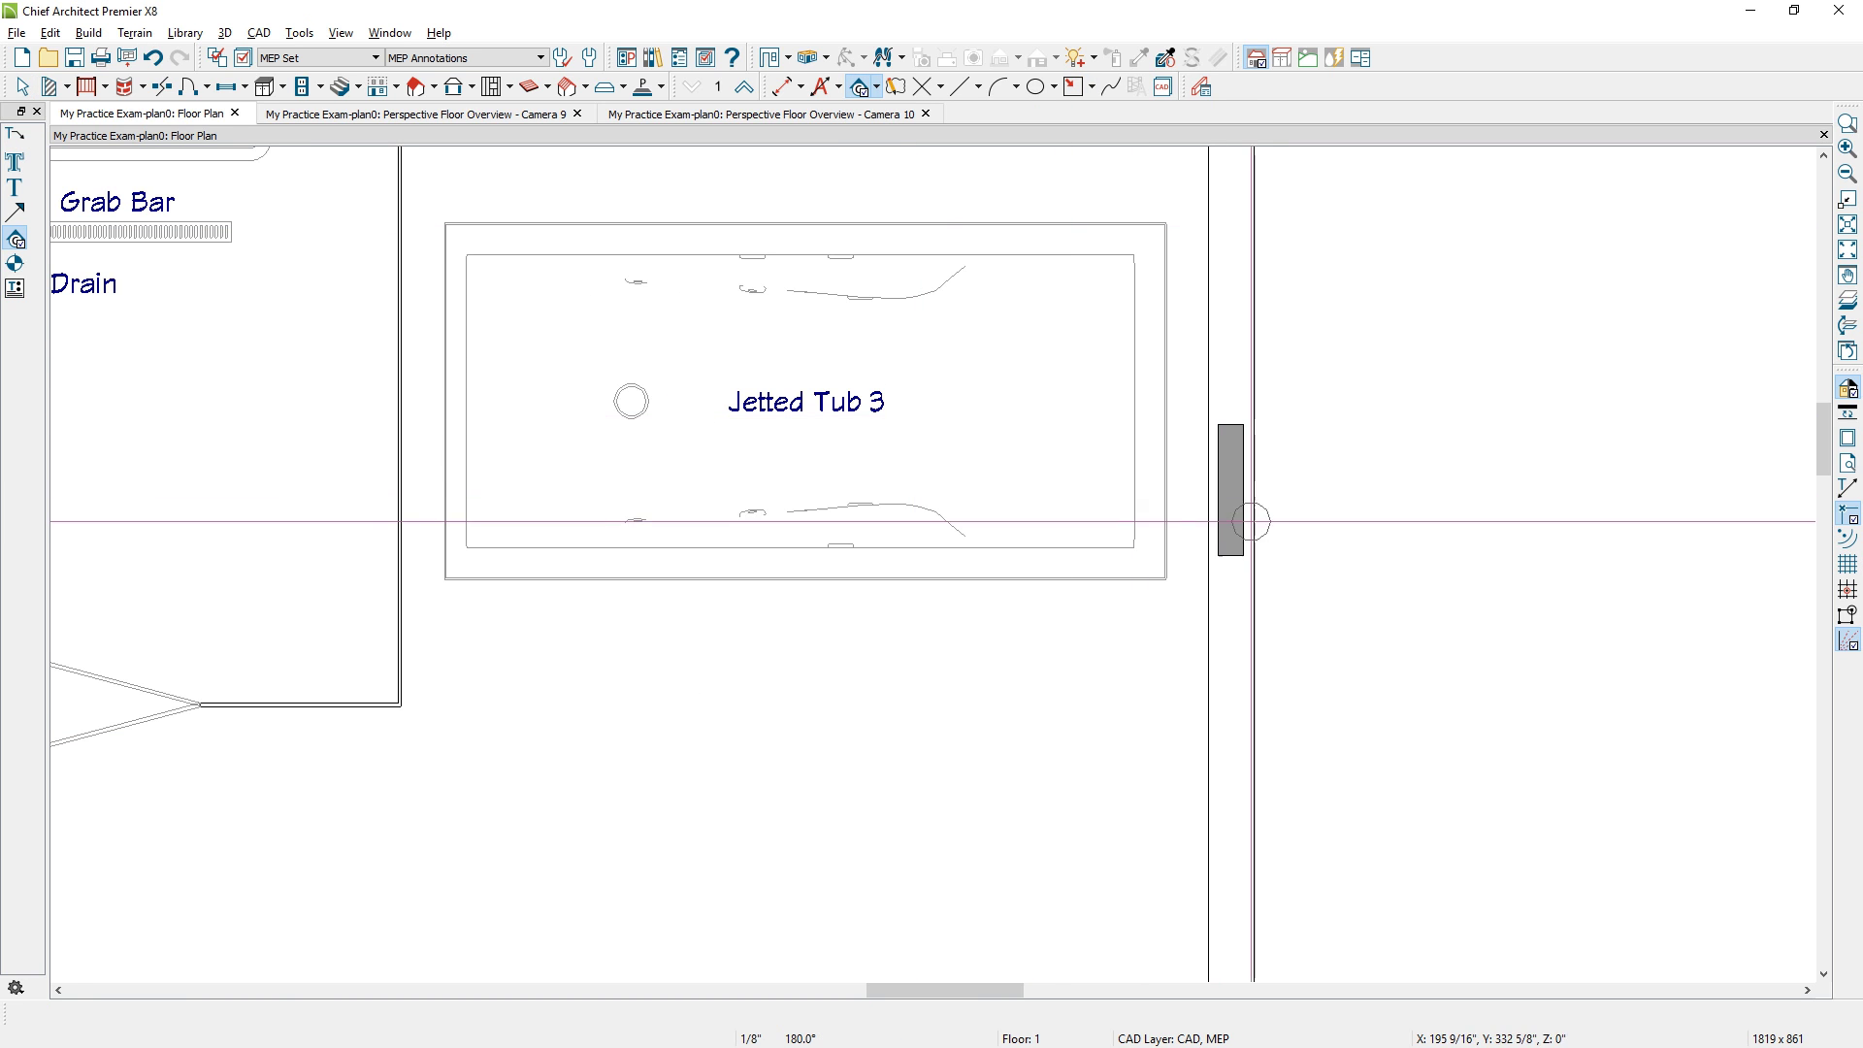
{"action": "left_click", "coordinate": [1284, 459]}
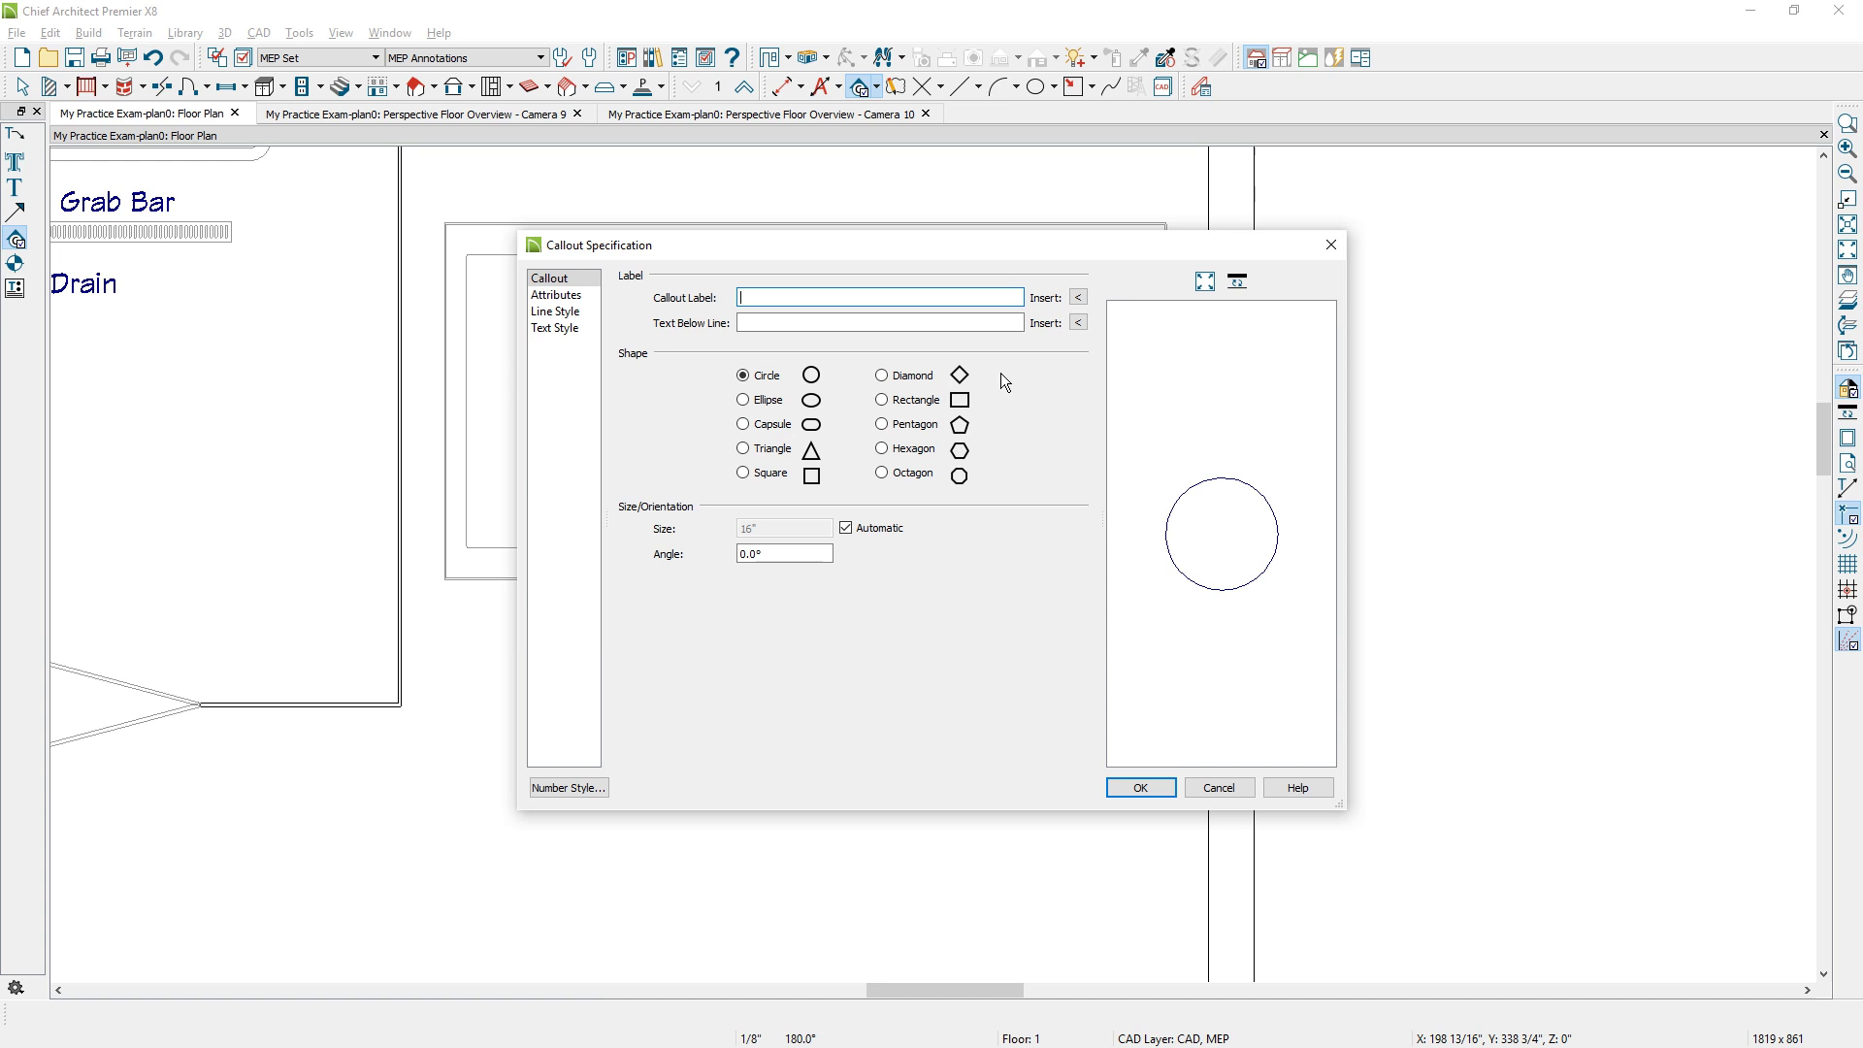
{"action": "left_click", "coordinate": [1141, 786]}
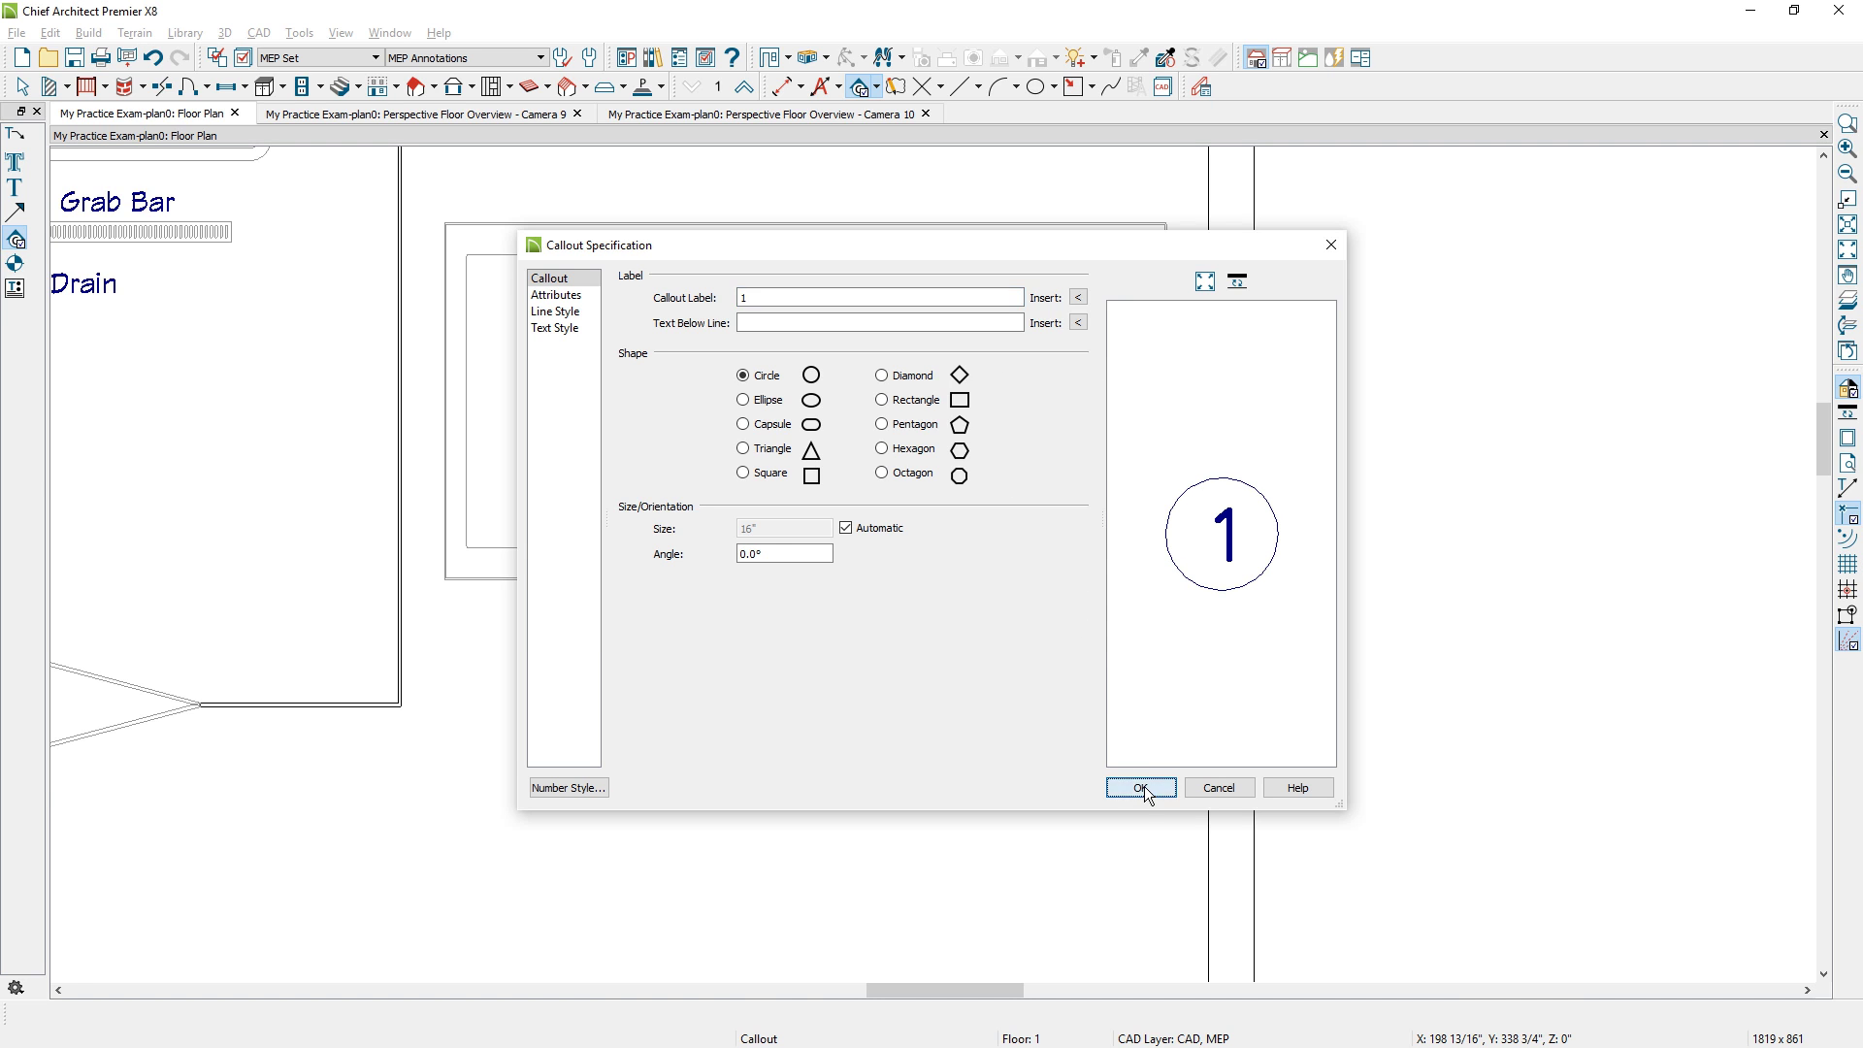
Switch the floor plan's active annotation set to Floor Plan Annotations.
{"action": "scroll", "coordinate": [1032, 694], "scroll_direction": "down", "scroll_amount": 1}
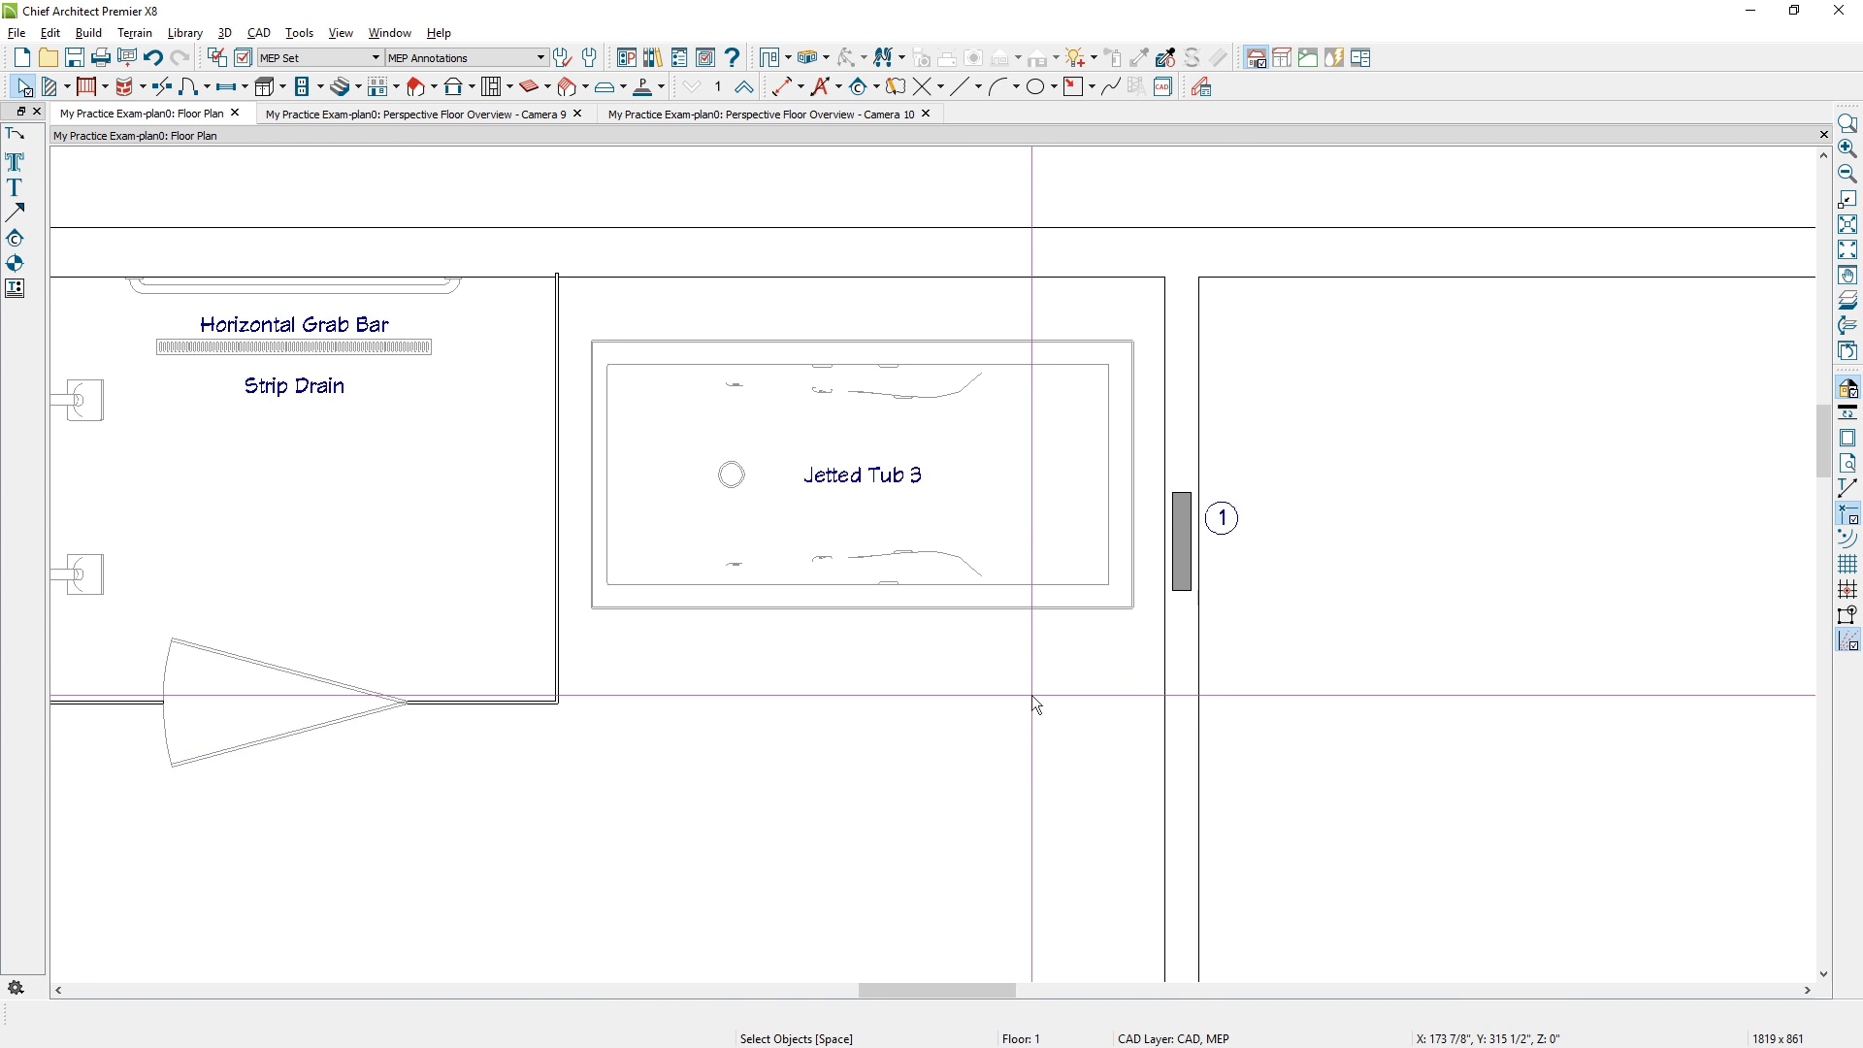
{"action": "scroll", "coordinate": [1032, 695], "scroll_direction": "down", "scroll_amount": 4}
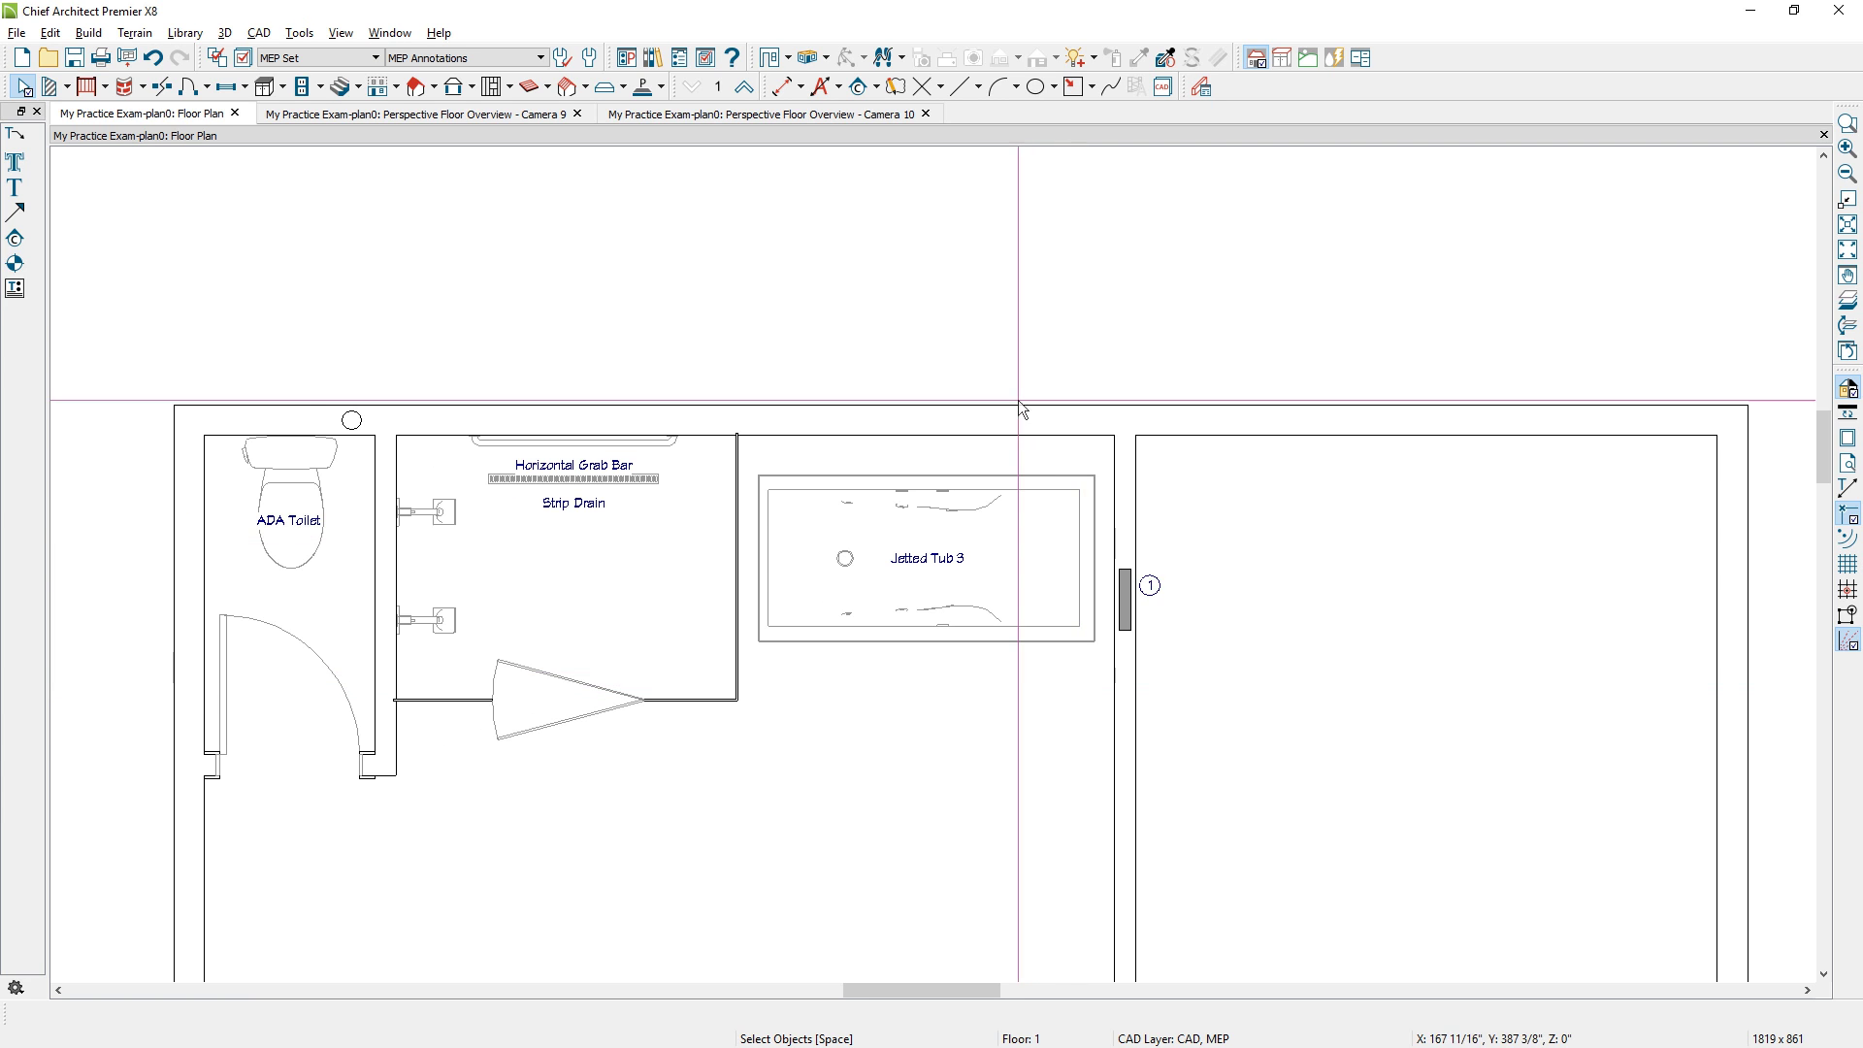
{"action": "left_click", "coordinate": [496, 64]}
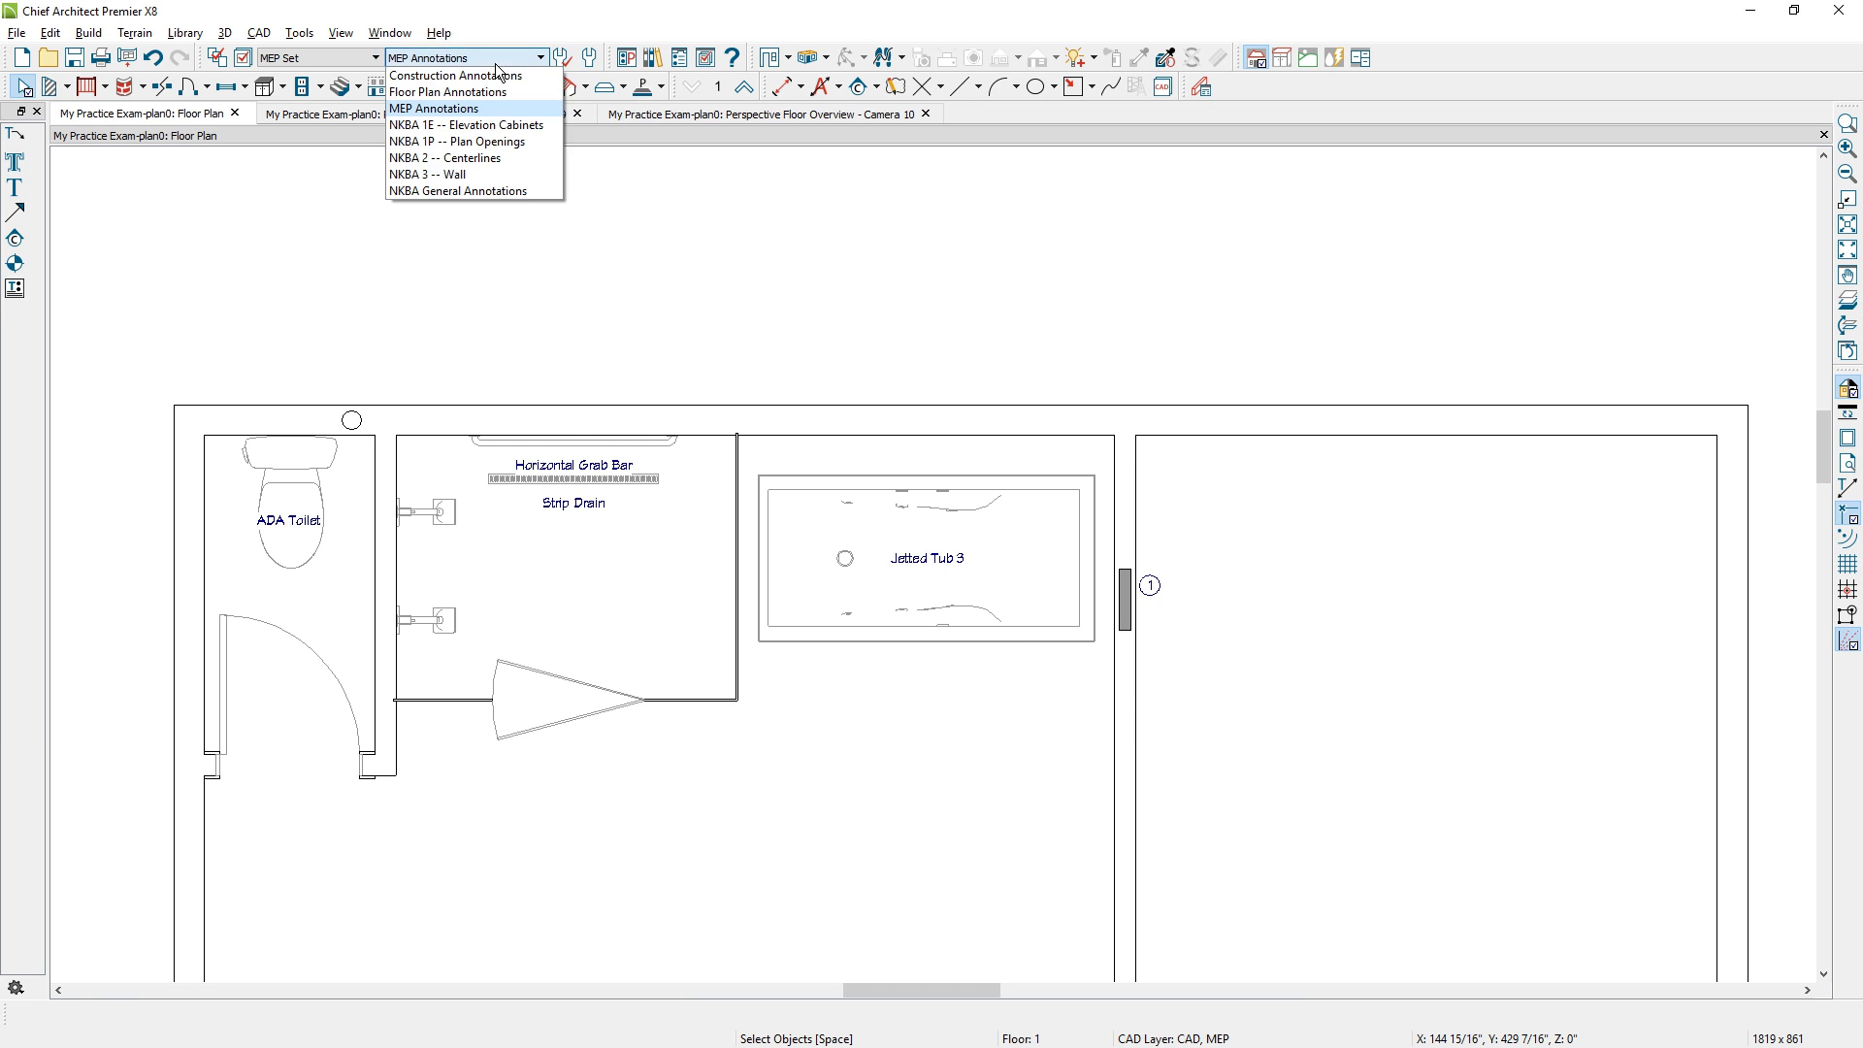
{"action": "left_click", "coordinate": [476, 100]}
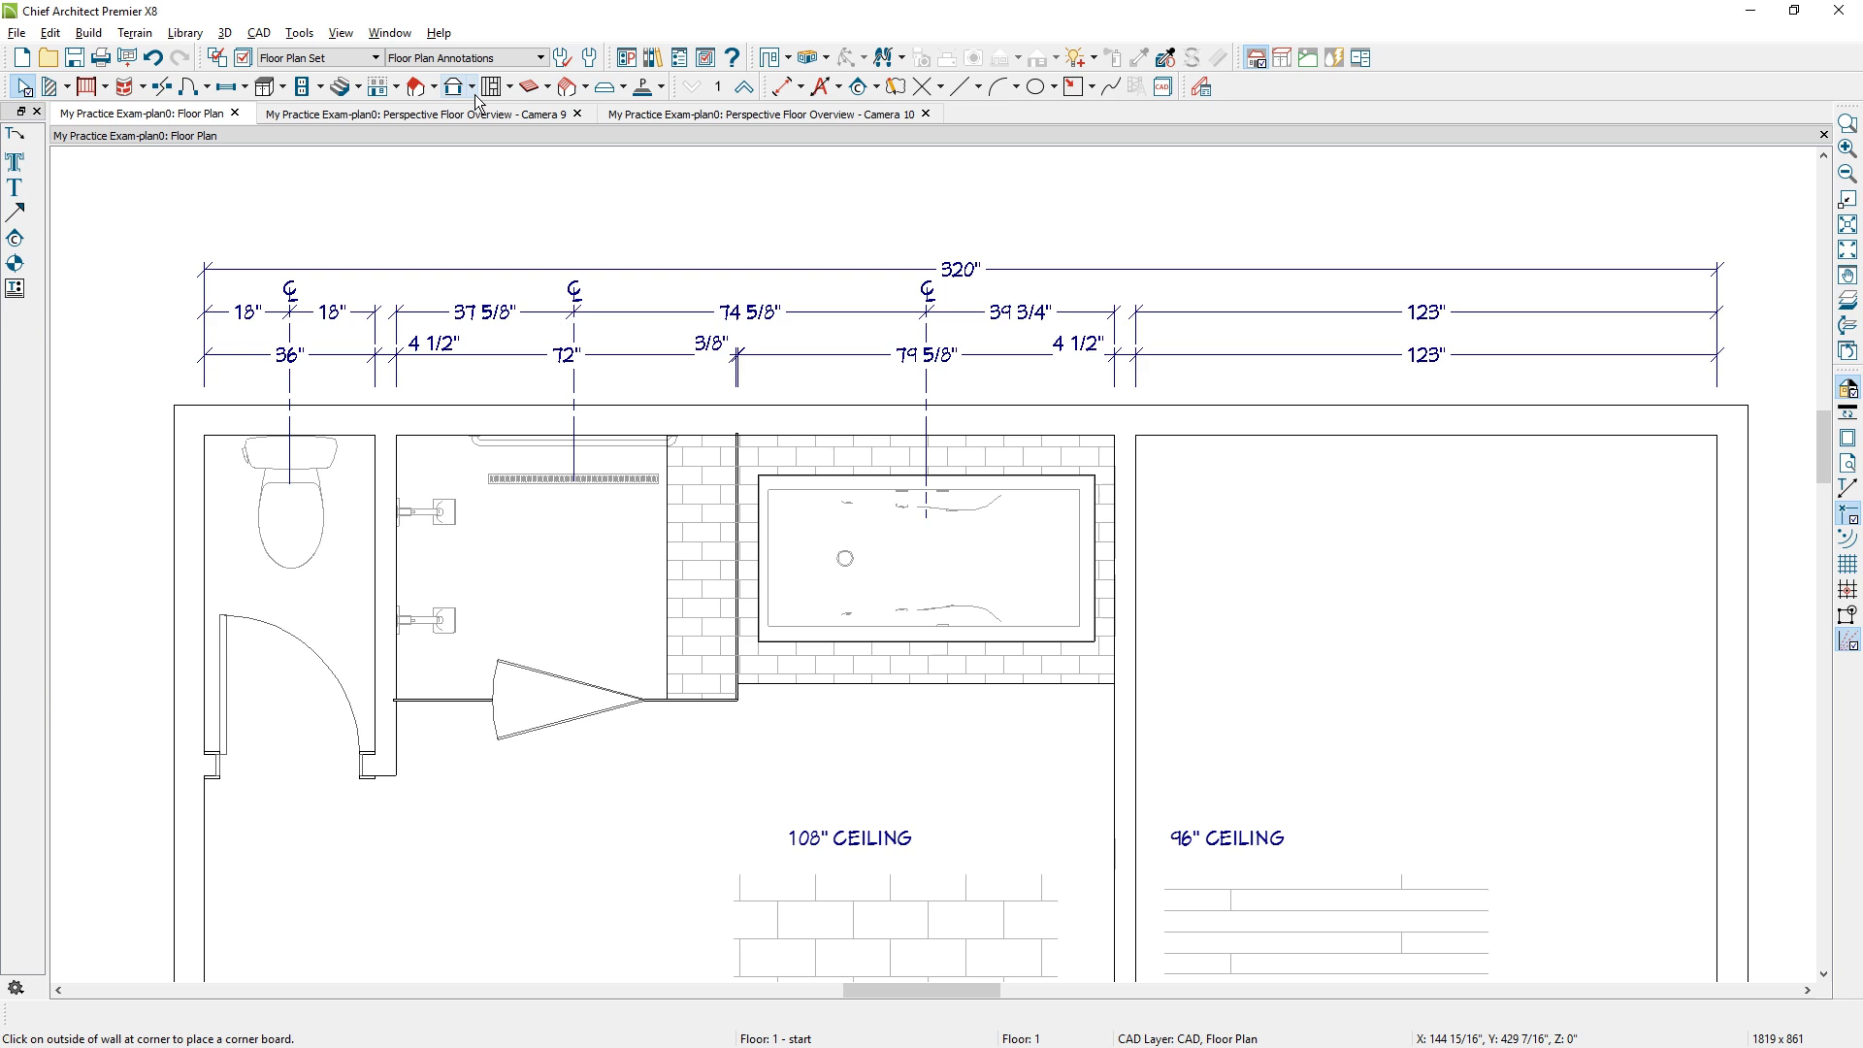